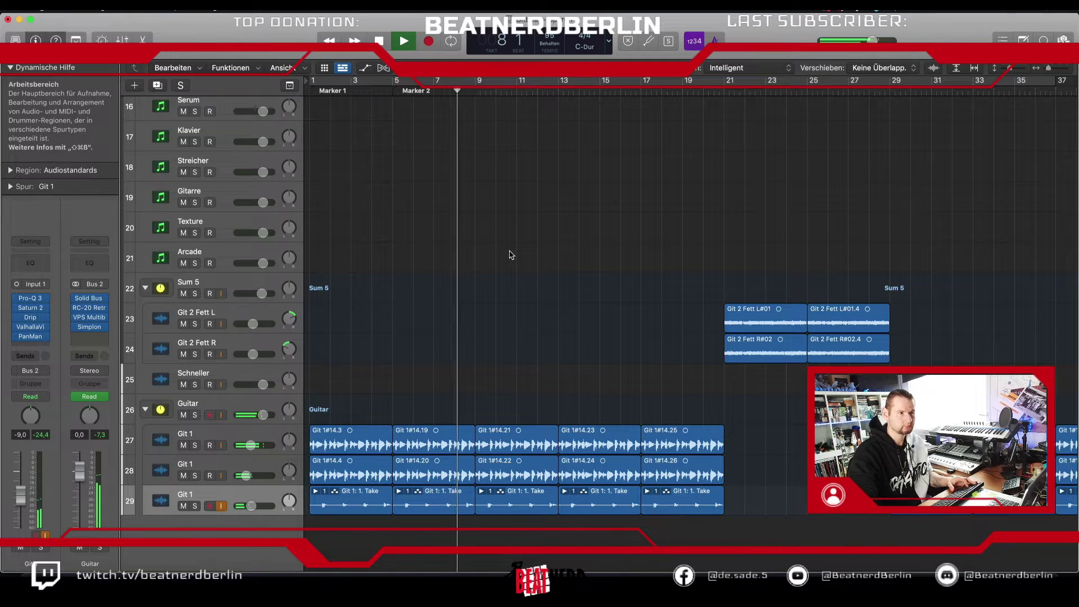
Step: Stop playback and review the Git 2 Fett guitar regions and the instrument tracks above them
scroll(508, 253, "up", 2)
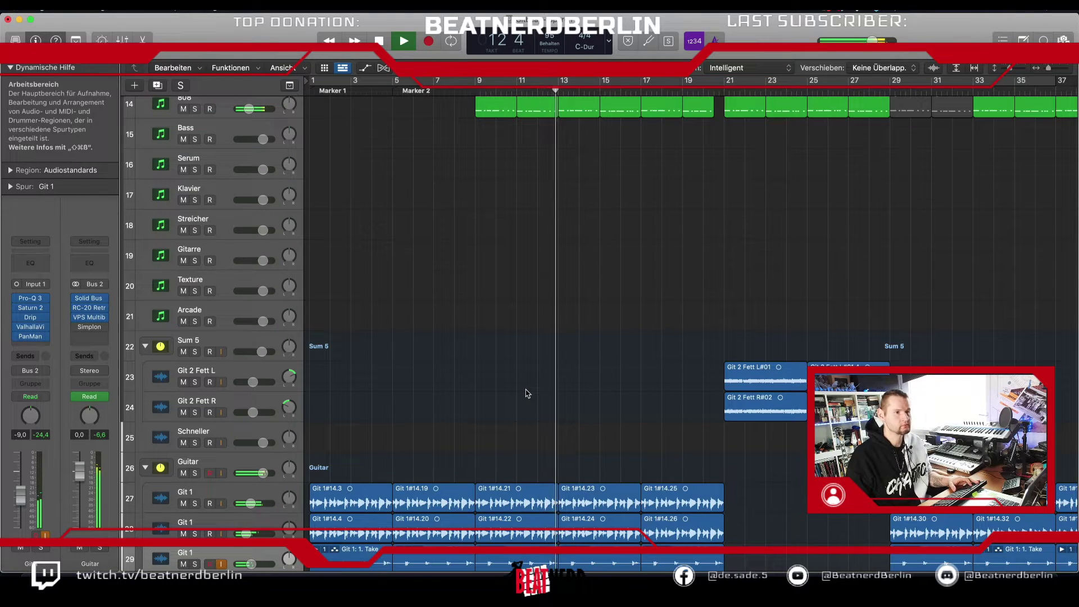
key("space")
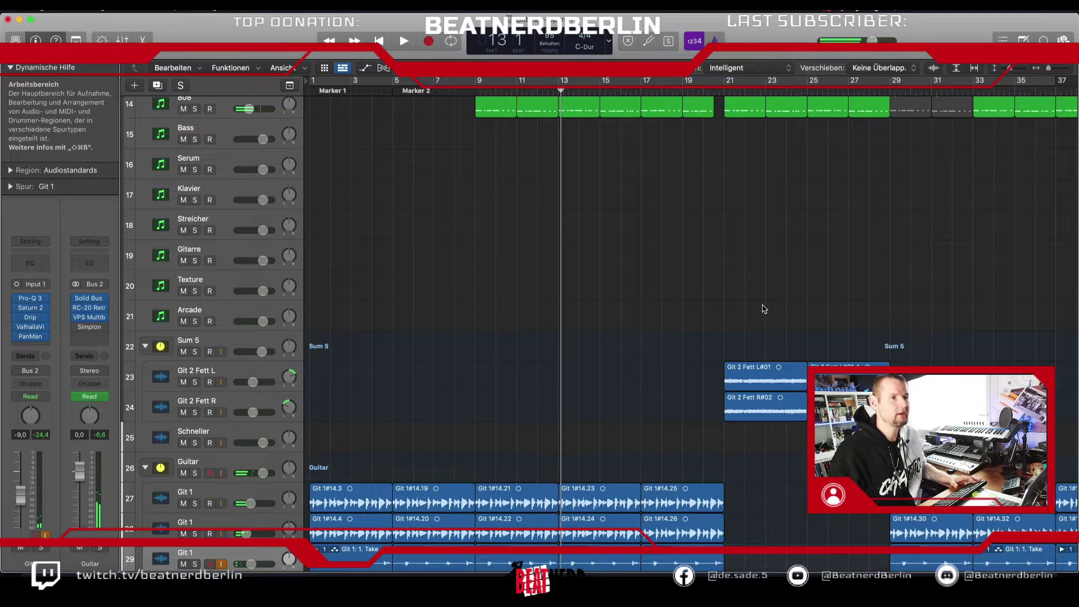
left_click_drag(784, 311, 831, 397)
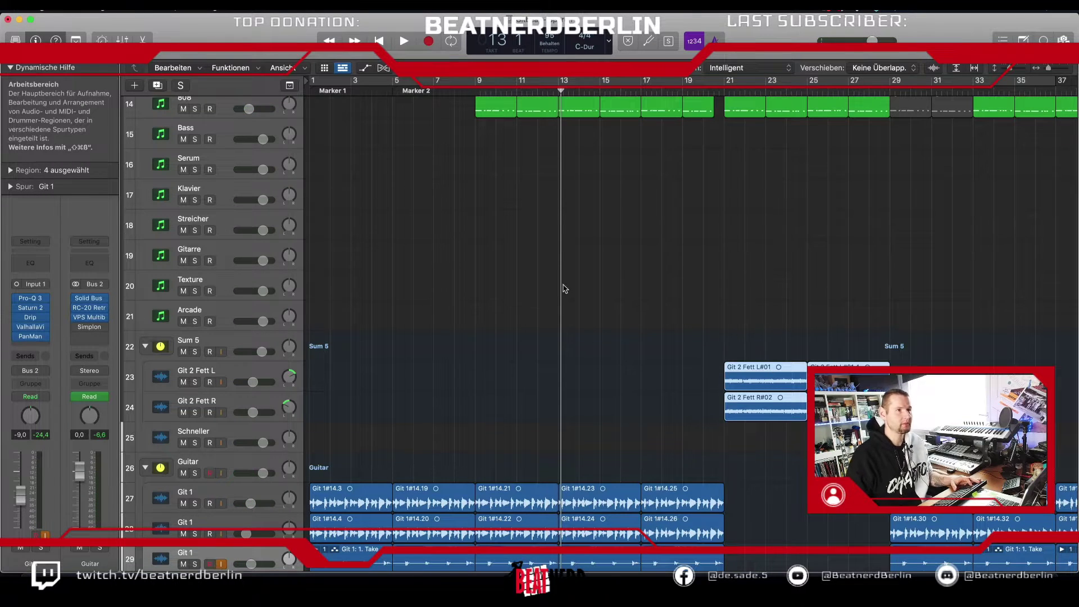
scroll(564, 289, "up", 6)
scroll(564, 288, "down", 4)
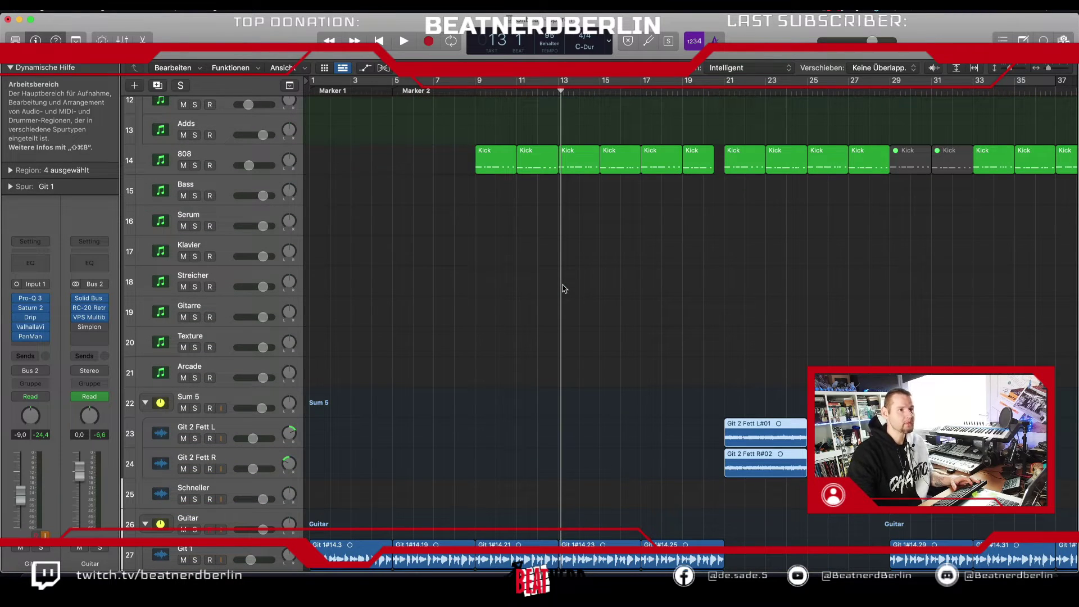
scroll(564, 289, "down", 4)
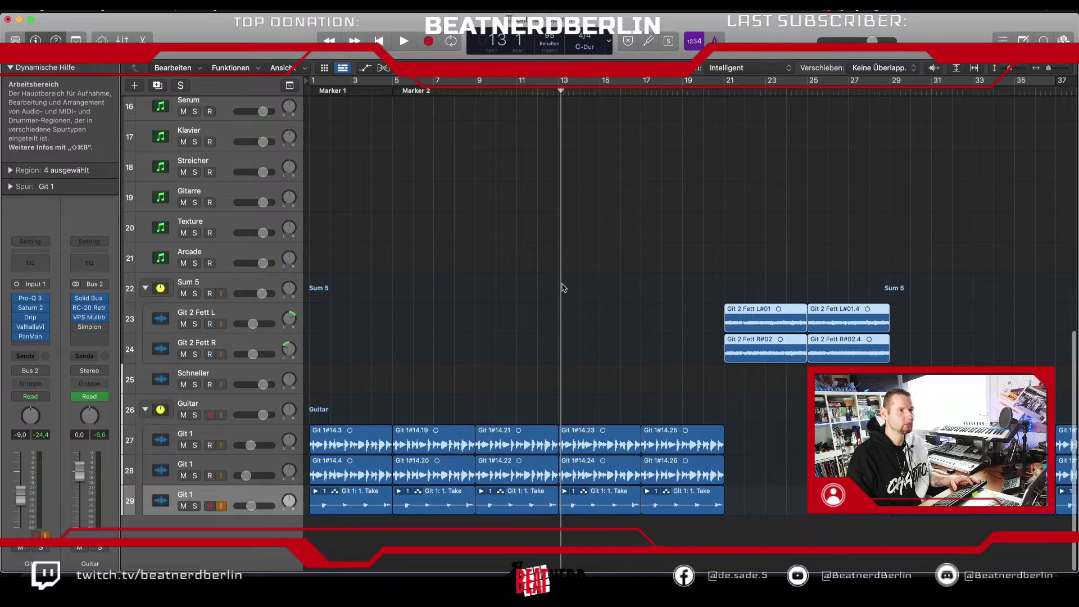
scroll(564, 288, "up", 4)
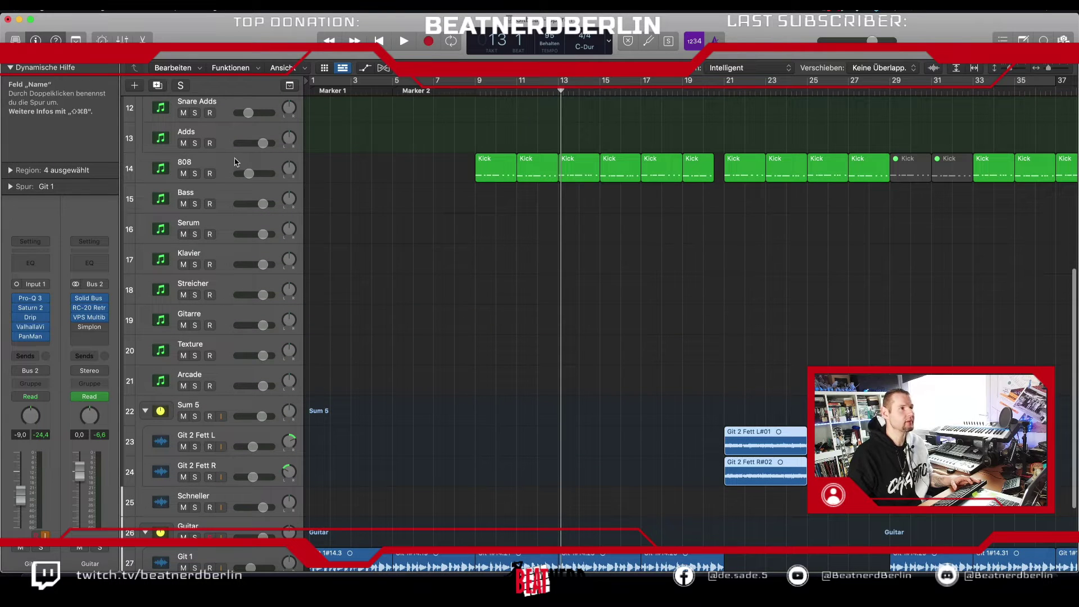
Step: Copy the first two Kick regions of the 808 track, starting at bar 9, onto the Serum track
left_click(235, 162)
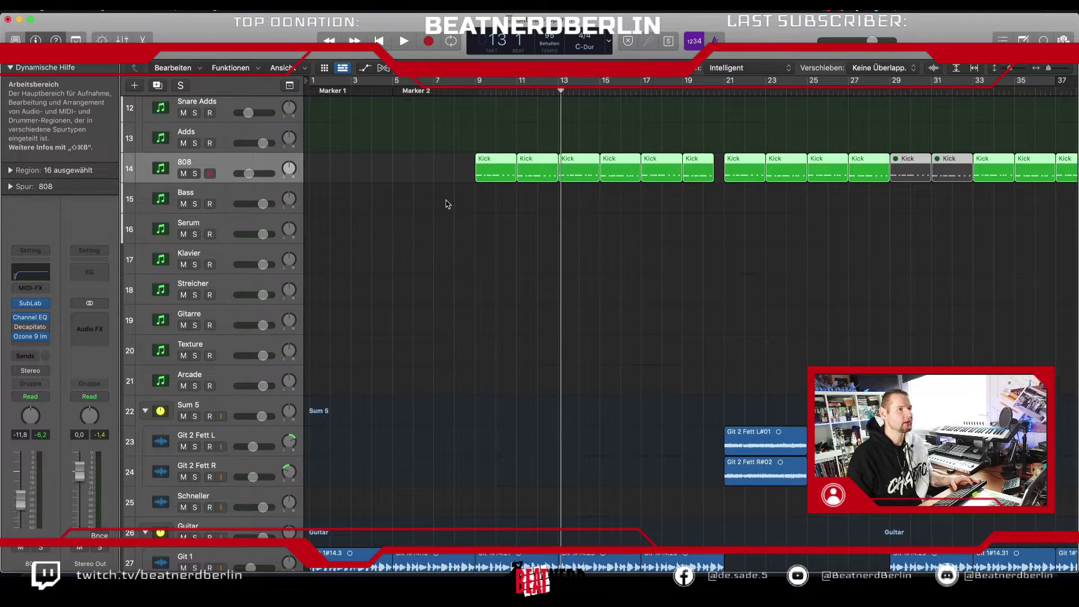
scroll(480, 218, "up", 5)
left_click_drag(477, 276, 540, 312)
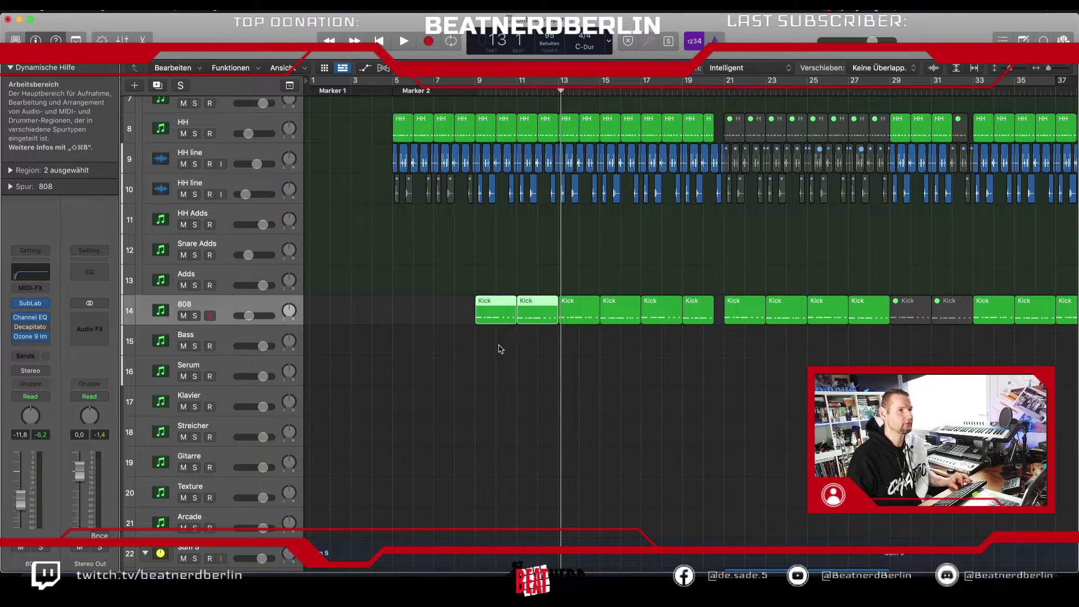
left_click_drag(487, 315, 490, 378)
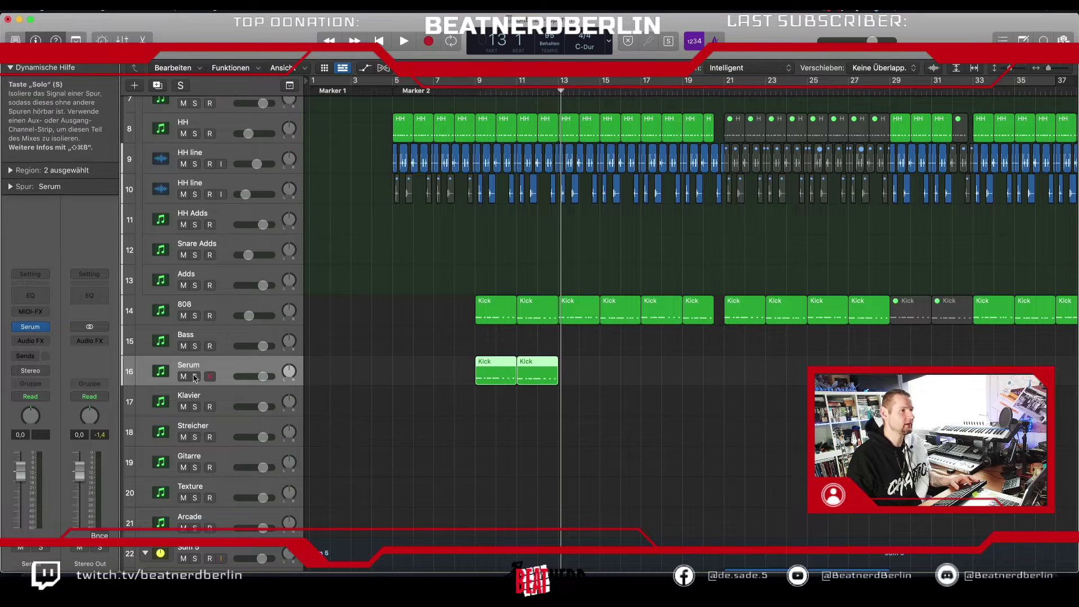
Step: Solo the Serum track and replace its instrument with the stereo version of Native Instruments Kontakt
key("s")
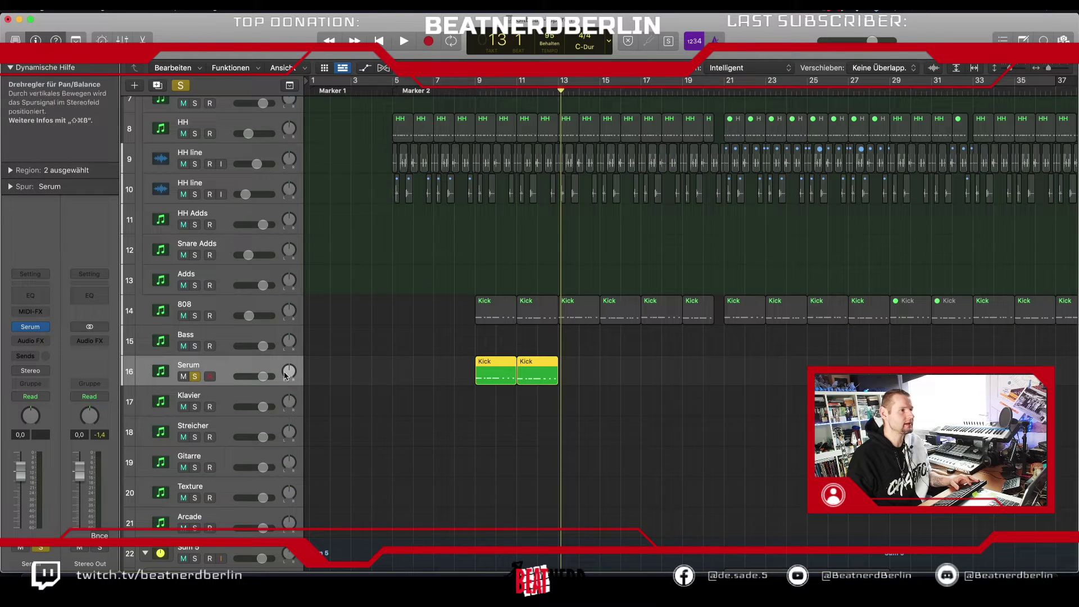
left_click(45, 327)
mouse_move(72, 563)
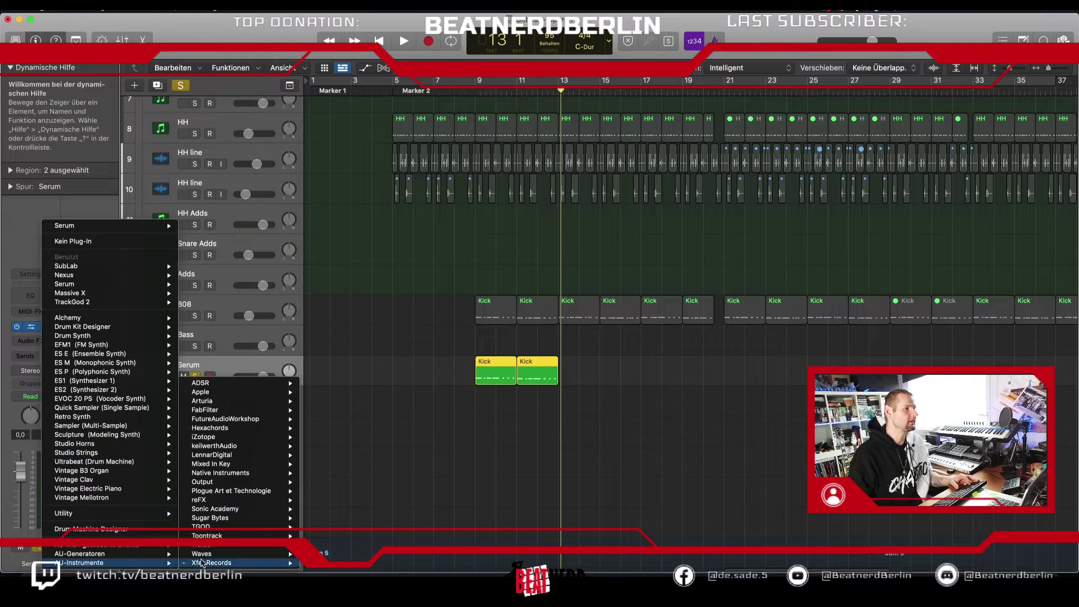
mouse_move(245, 478)
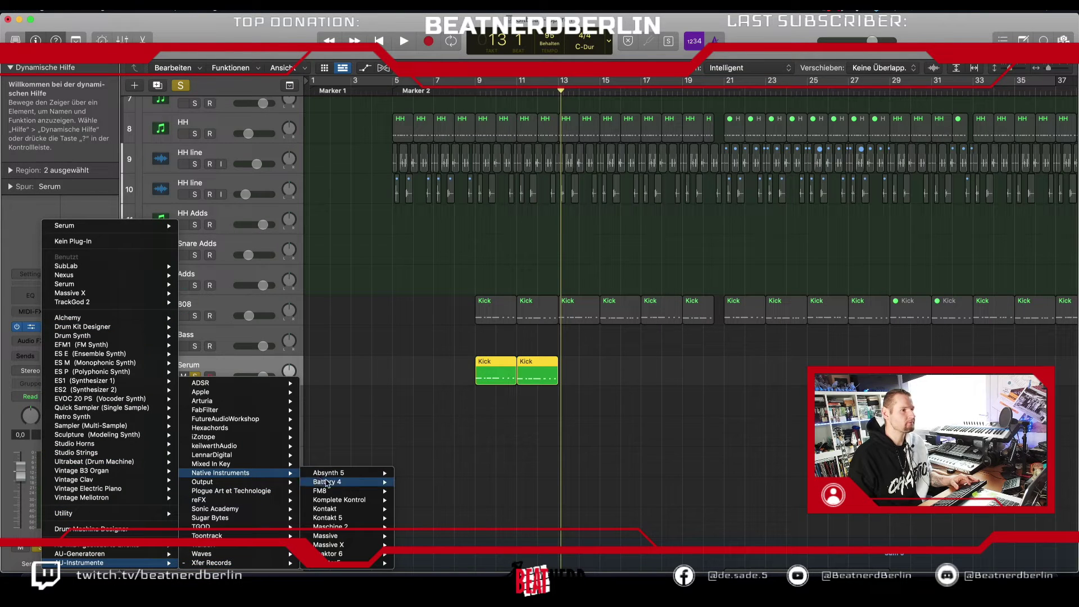
mouse_move(368, 520)
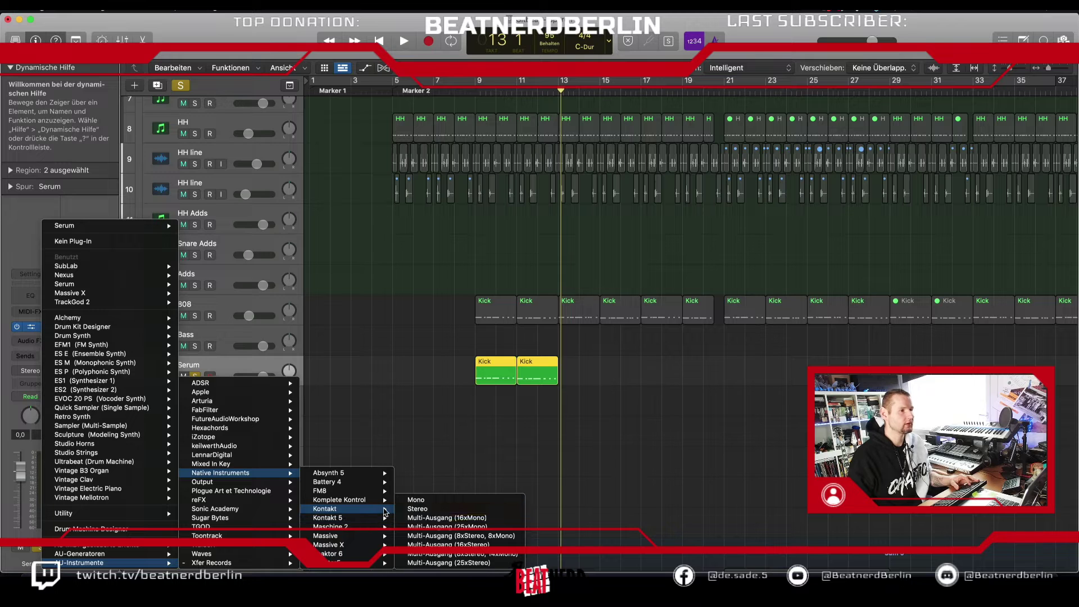
left_click(421, 509)
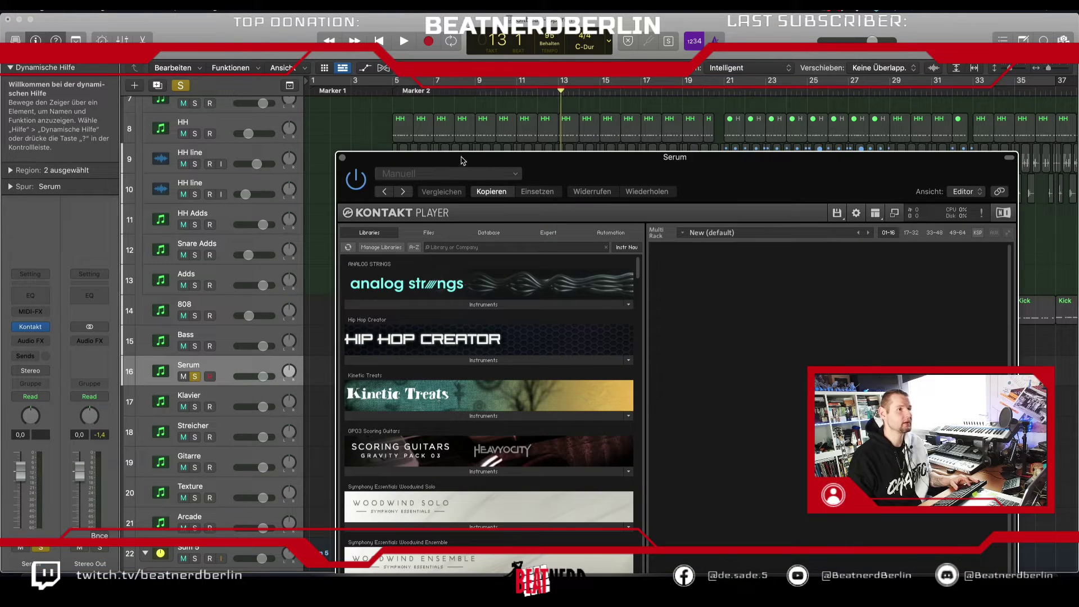
Step: Load the SUBSTANCE instrument from the Kontakt libraries and close the plug-in window
left_click_drag(461, 161, 405, 23)
scroll(413, 297, "down", 15)
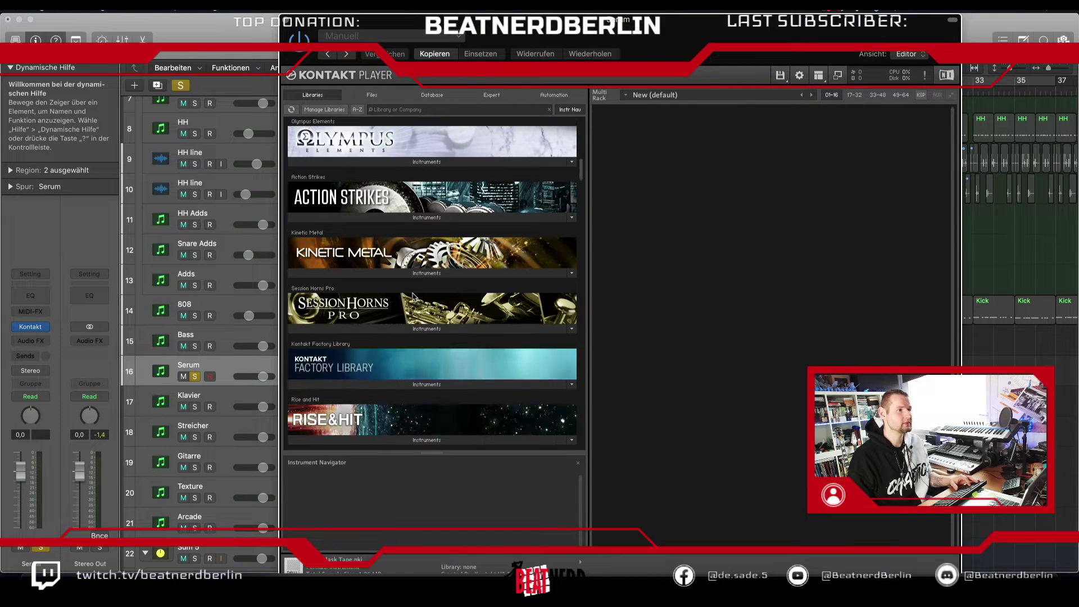
scroll(413, 297, "down", 20)
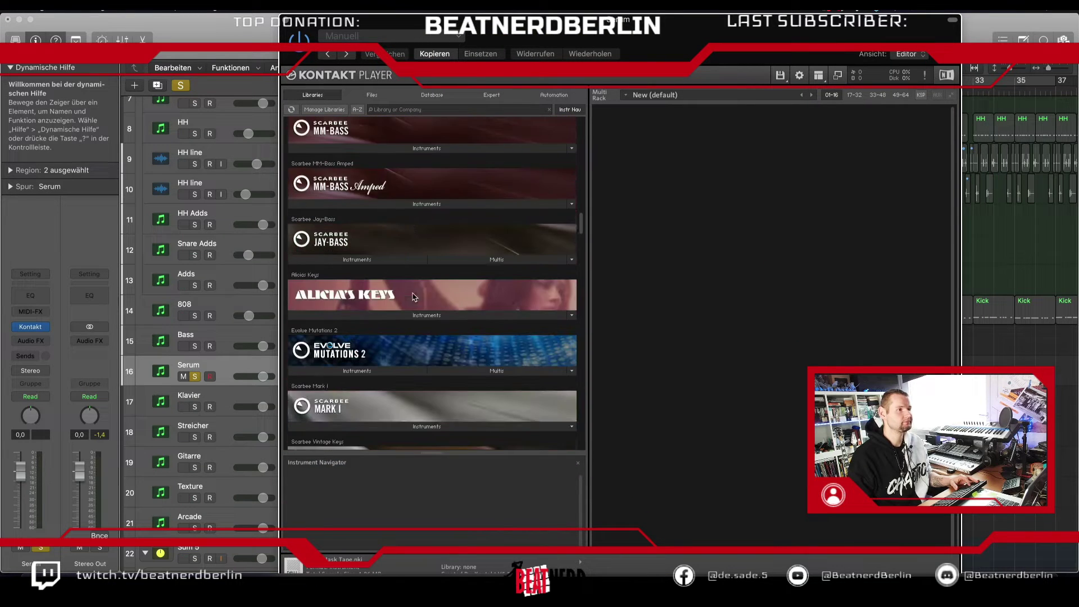
scroll(413, 297, "down", 20)
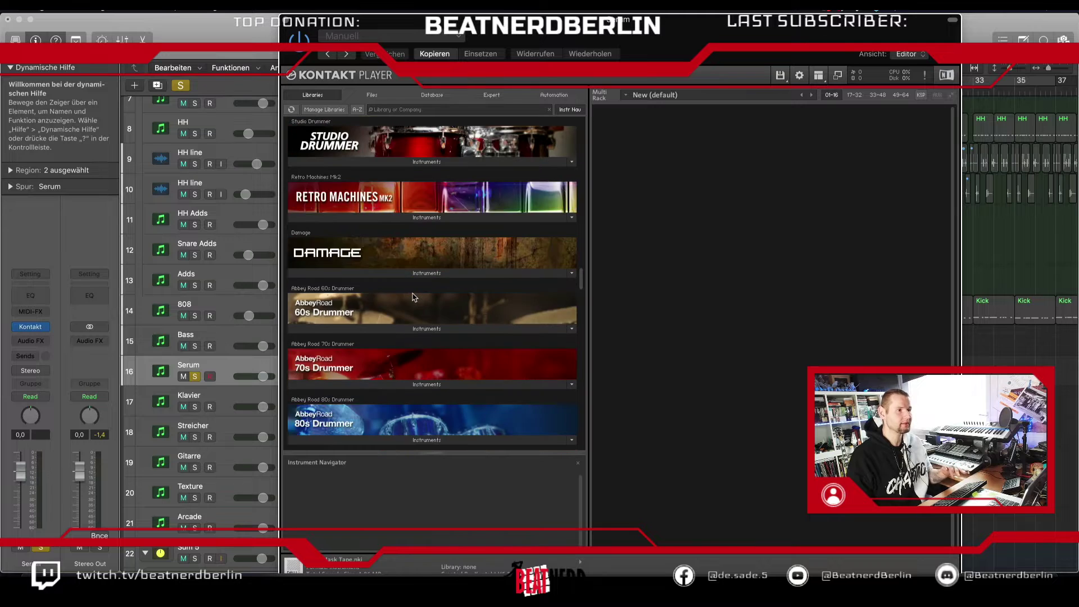
scroll(413, 296, "down", 5)
scroll(413, 296, "up", 15)
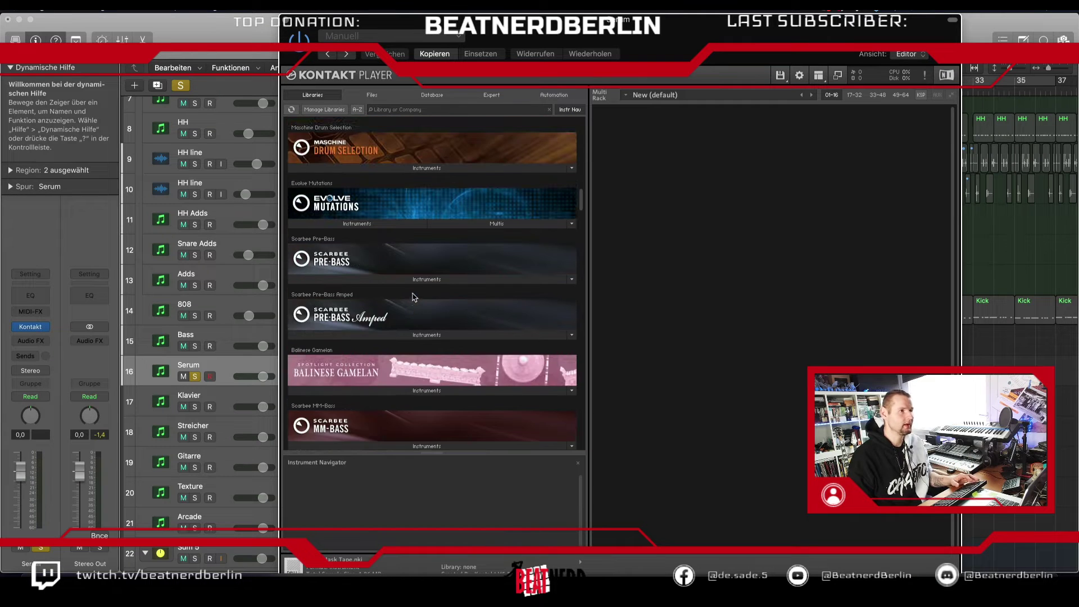
scroll(413, 297, "up", 20)
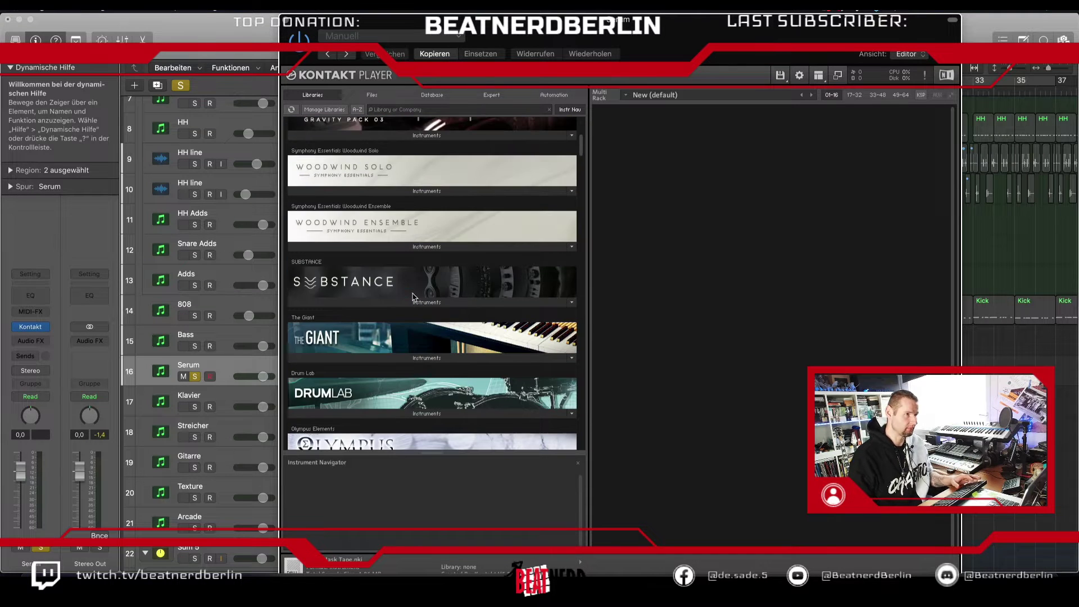
left_click(413, 303)
left_click(342, 318)
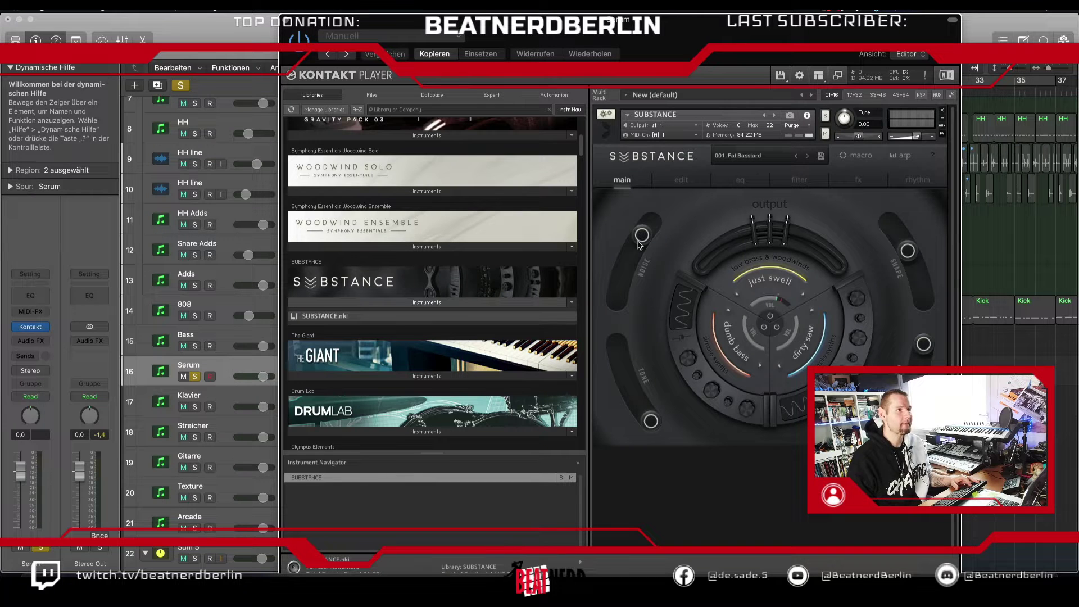
left_click(295, 22)
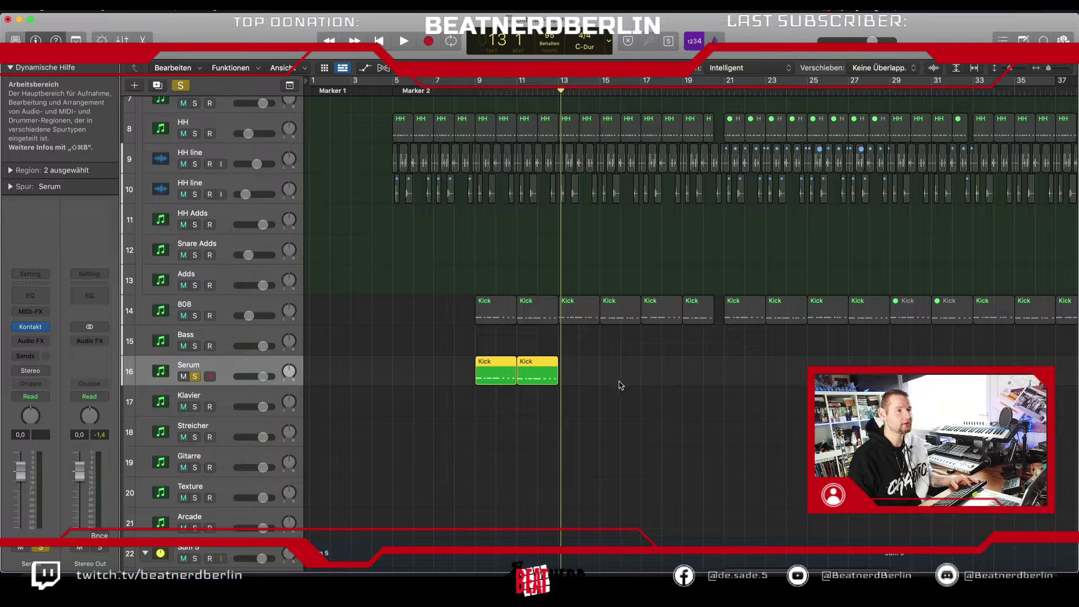
Step: Set a cycle range from bar 9 to bar 13 over the two copied Kick regions
left_click_drag(500, 418, 522, 380)
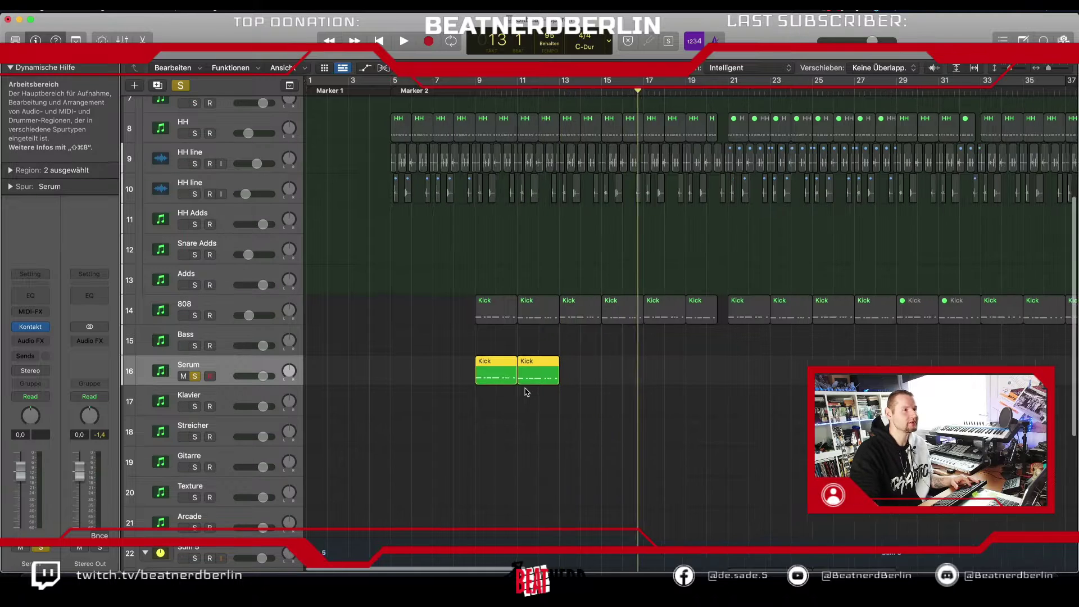
key("super+Right")
key("super+Right")
key("super+Right")
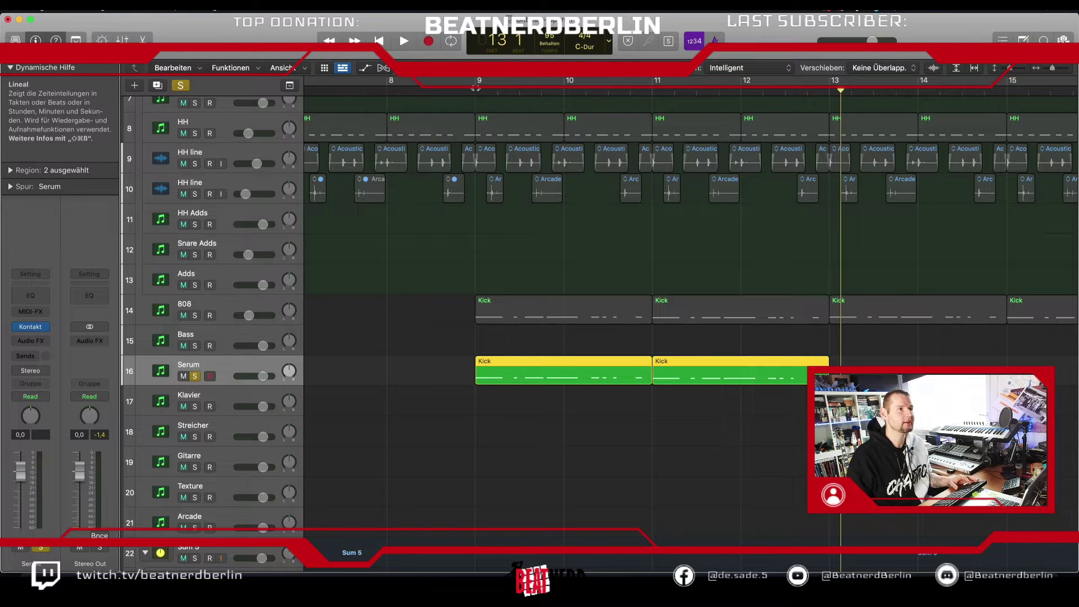
left_click_drag(478, 83, 802, 121)
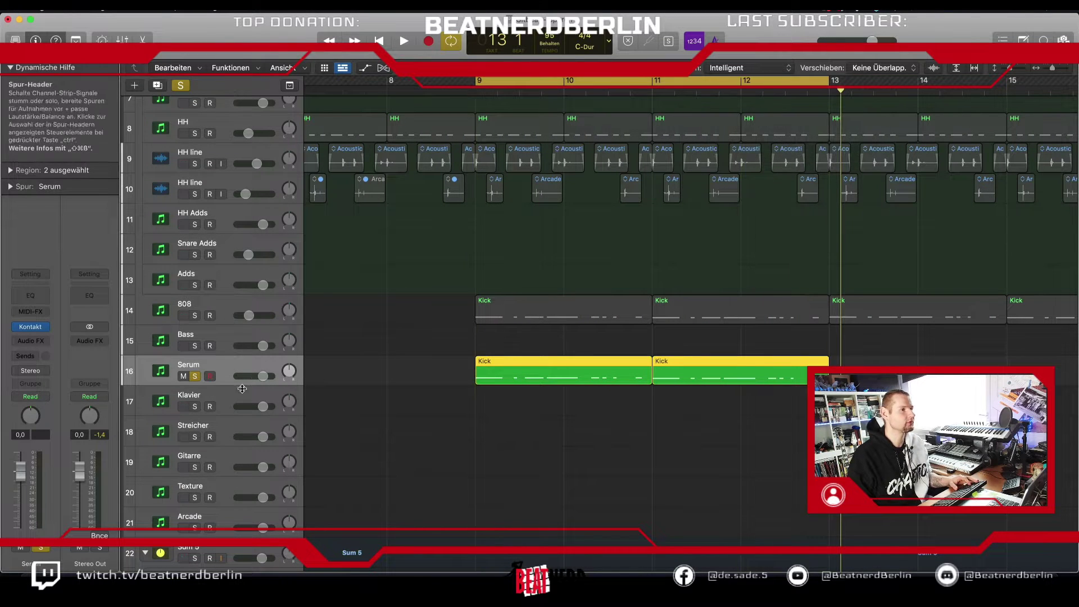
Step: In the first Serum Kick region, delete the three low notes after the first one and lengthen the first to bar 10
left_click(515, 369)
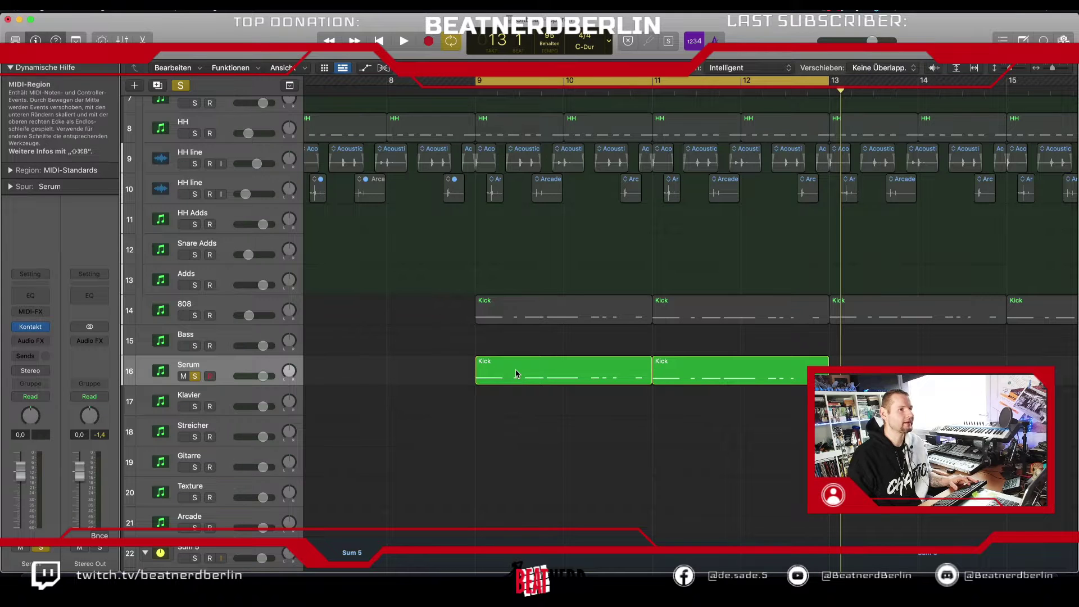
double_click(515, 370)
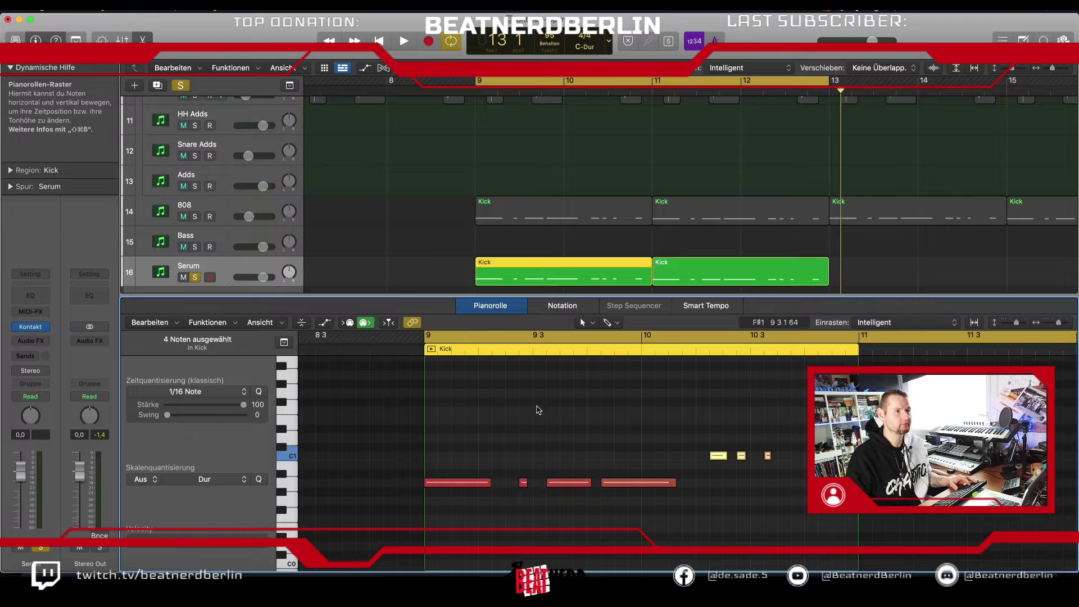
left_click_drag(528, 452, 633, 524)
key("Delete")
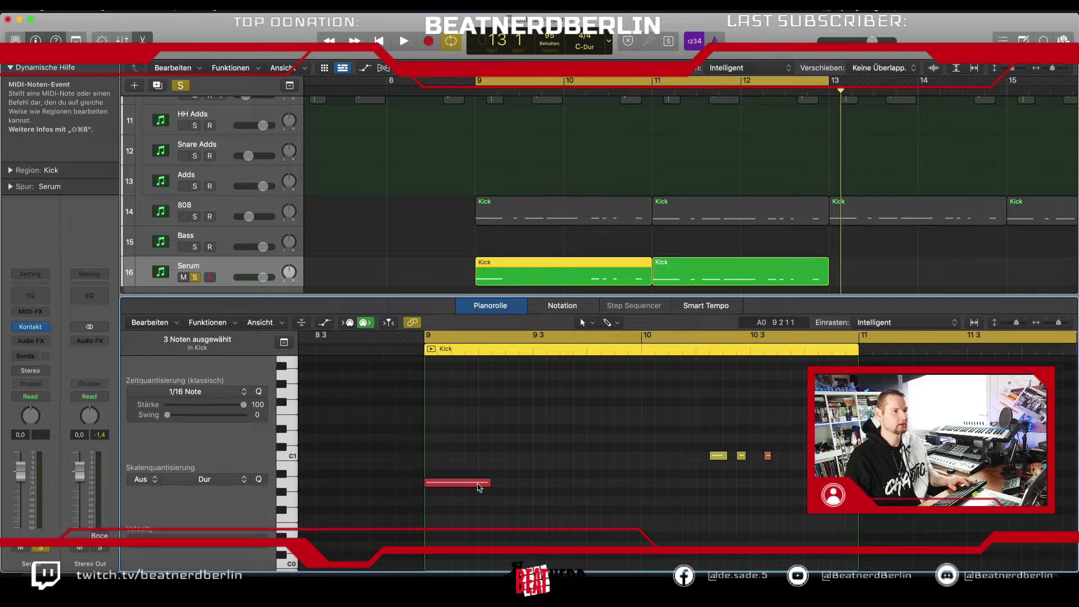
left_click_drag(487, 482, 641, 482)
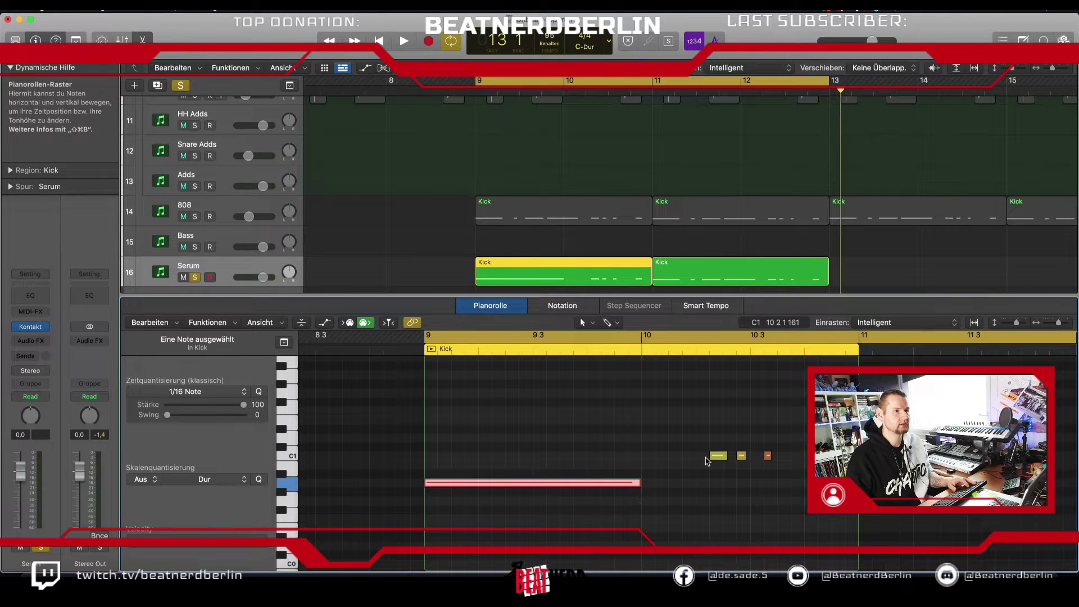
Step: Reduce the three C1 notes to a single note filling bar 10, and set the Serum track's volume to -5.8 dB
left_click_drag(723, 458, 657, 457)
left_click_drag(798, 444, 644, 470)
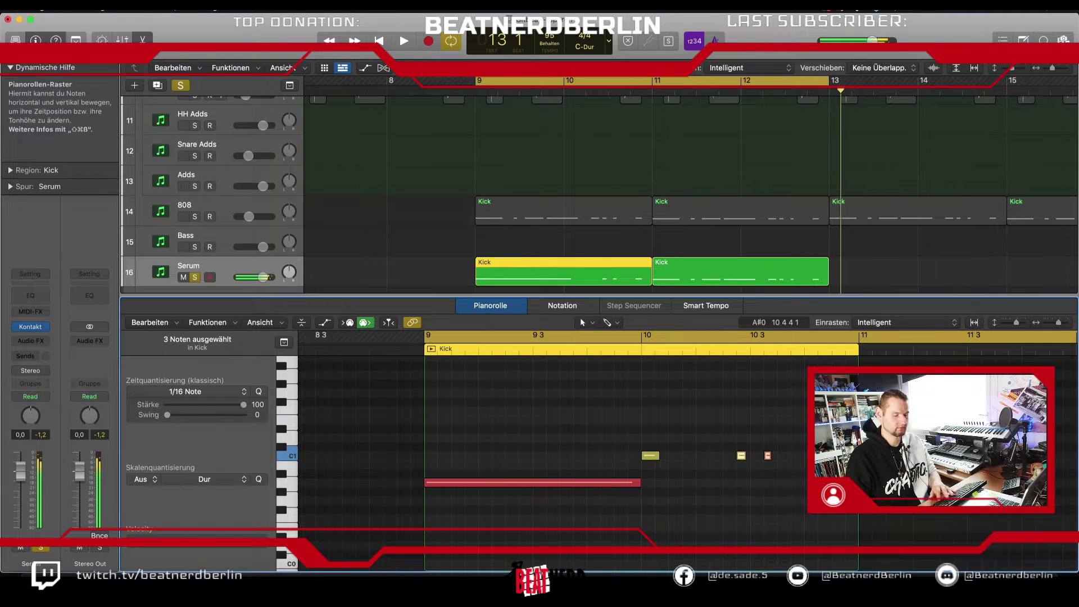
left_click_drag(263, 277, 255, 277)
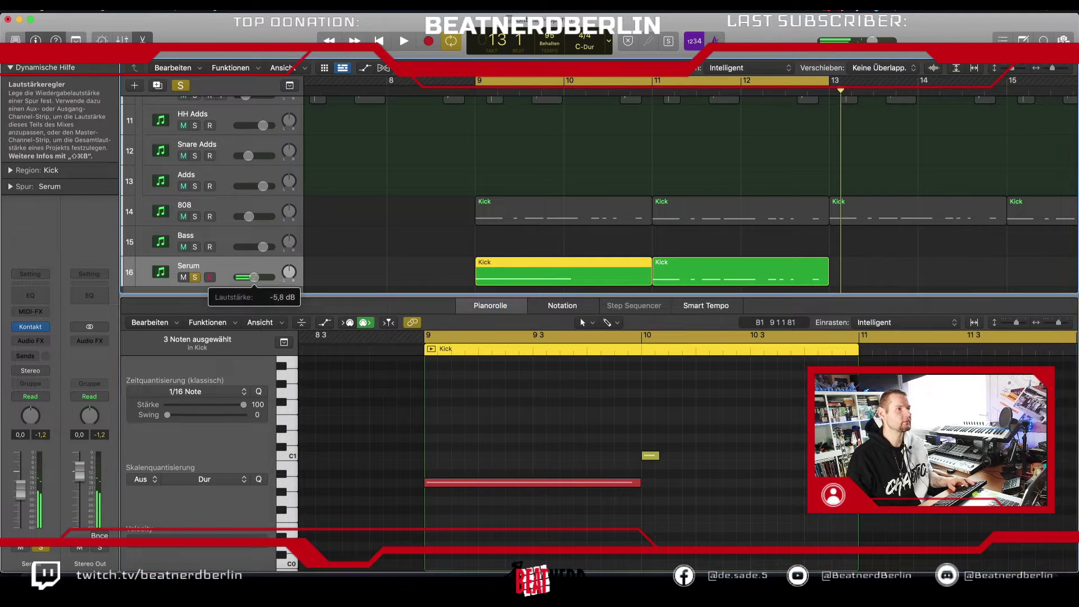
left_click(659, 458)
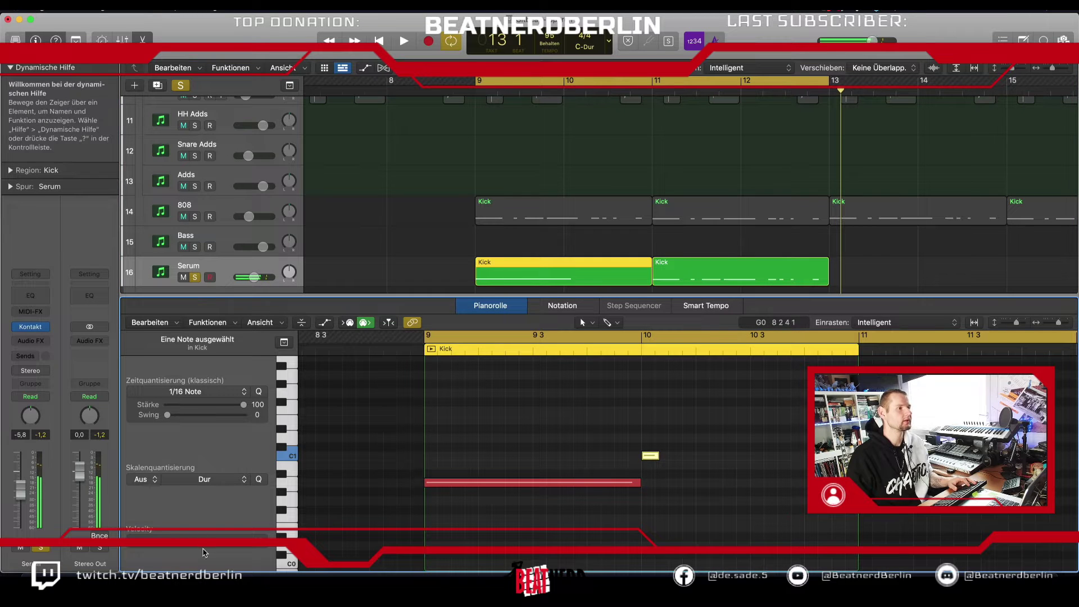
left_click_drag(656, 455, 827, 454)
Step: In the second Serum Kick region, delete the three notes following the first one and lengthen the first to bar 12
key("Right")
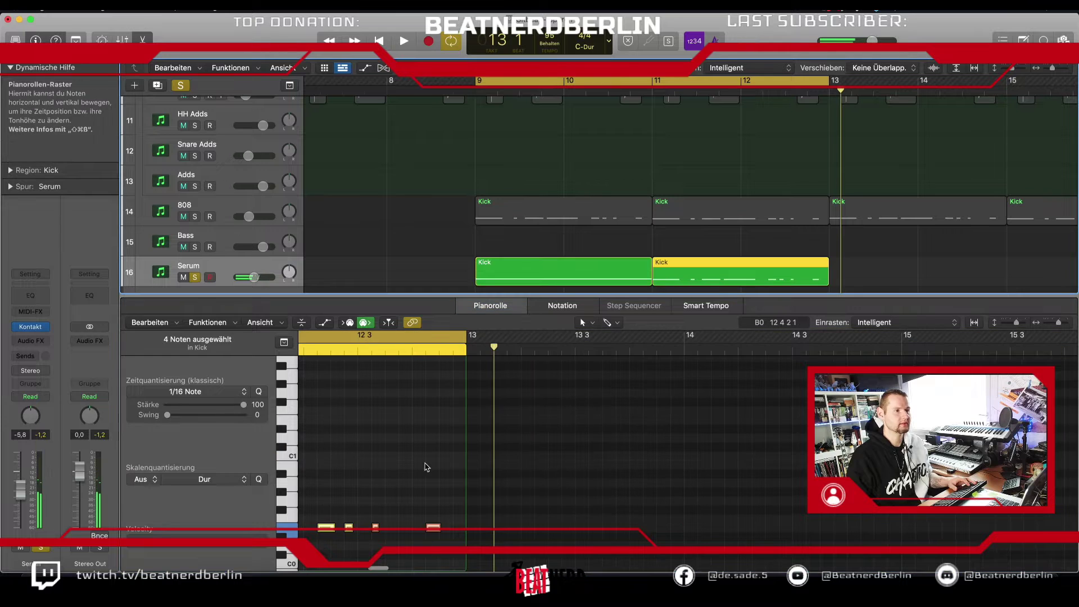
scroll(426, 466, "left", 10)
scroll(426, 467, "down", 2)
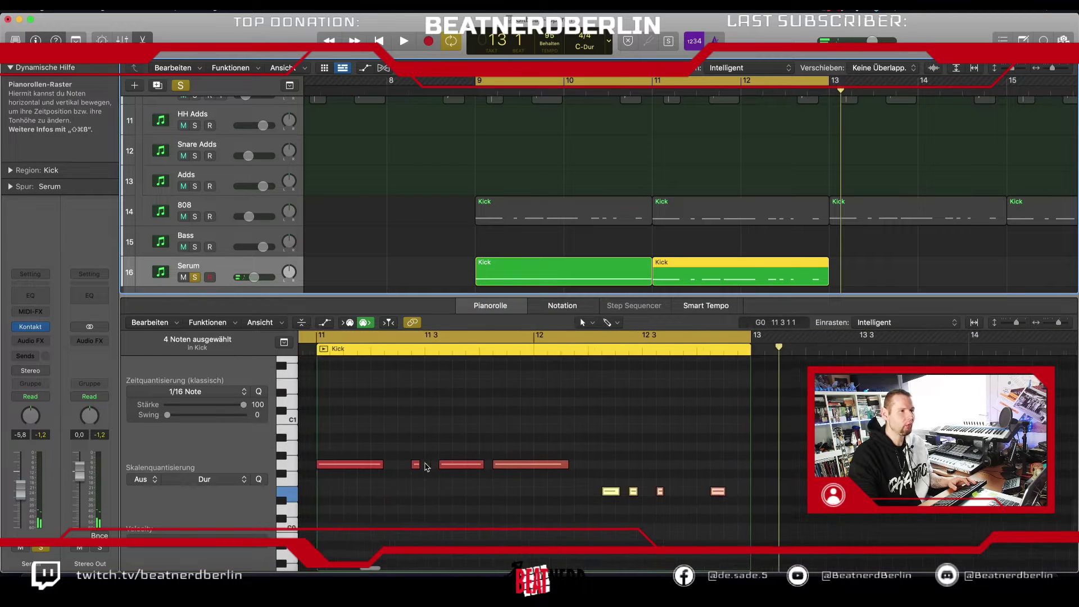
left_click_drag(450, 443, 539, 490)
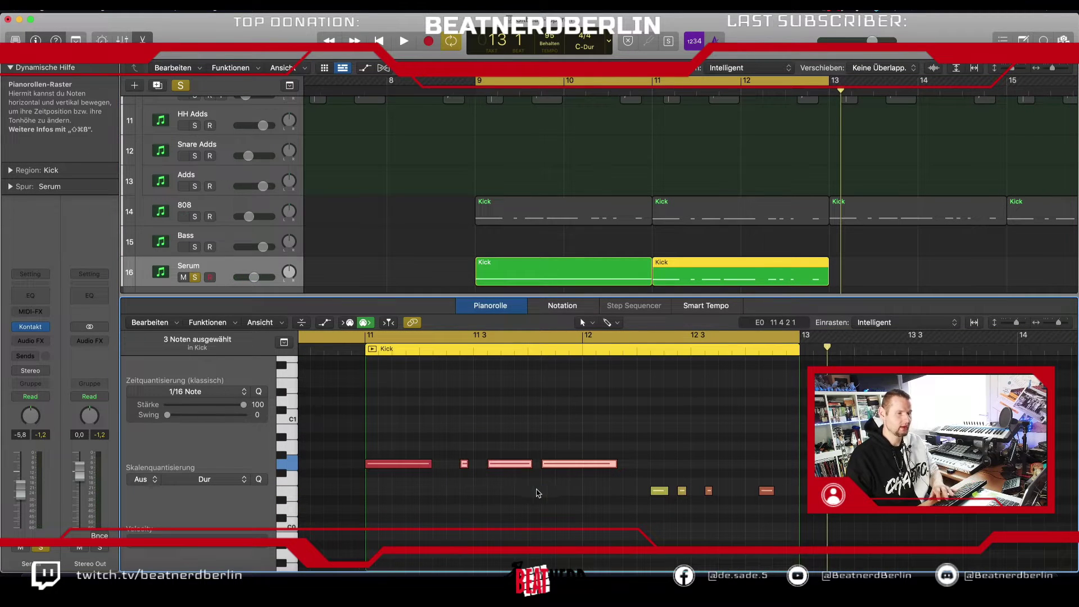
key("Delete")
left_click_drag(429, 465, 665, 496)
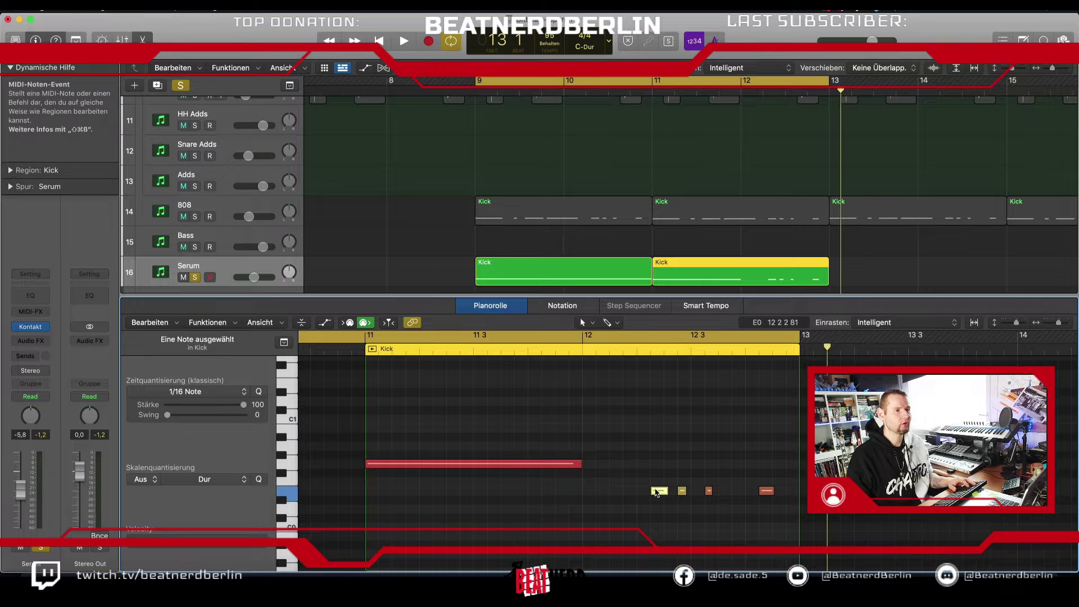
Step: In the second Serum Kick region, delete the last four low notes and lengthen the remaining one at bar 12 to bar 13
mouse_move(659, 491)
left_mouse_down()
mouse_move(589, 496)
mouse_move(773, 502)
left_mouse_up()
key("Delete")
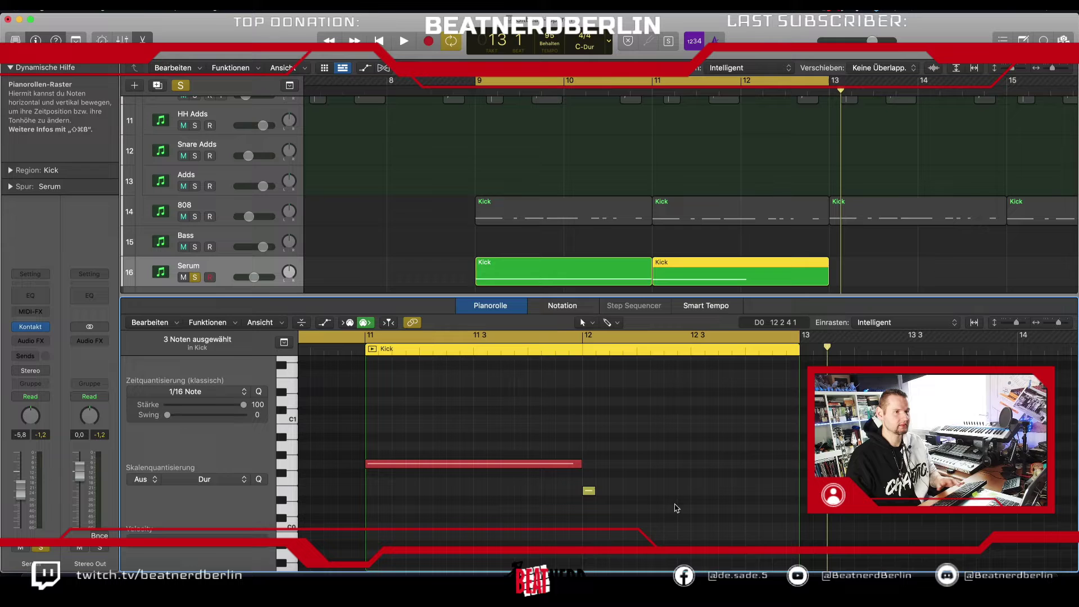
left_click(589, 492)
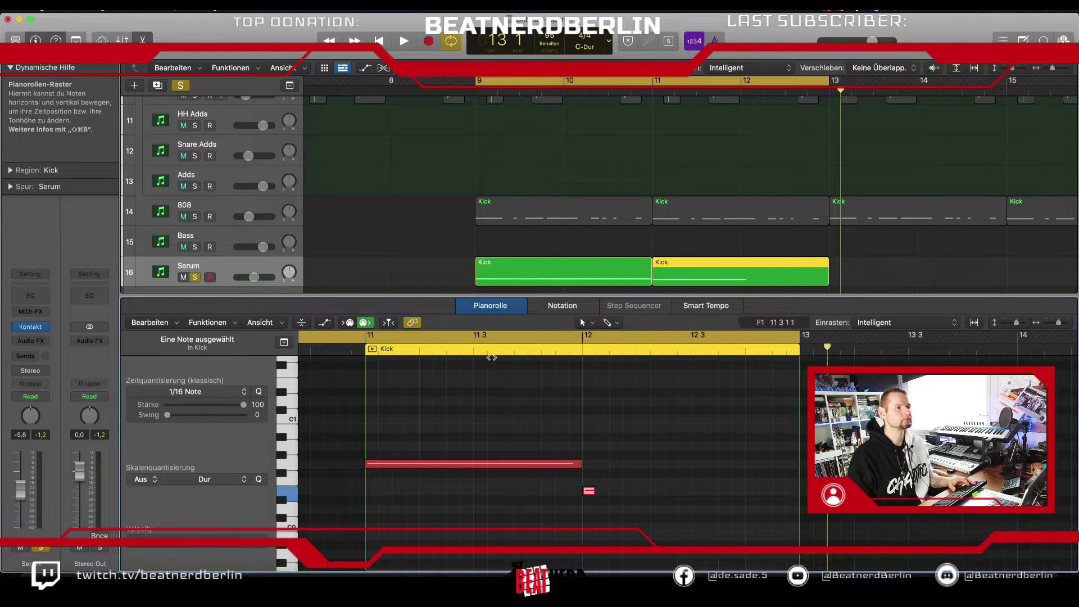
key("space")
key("space")
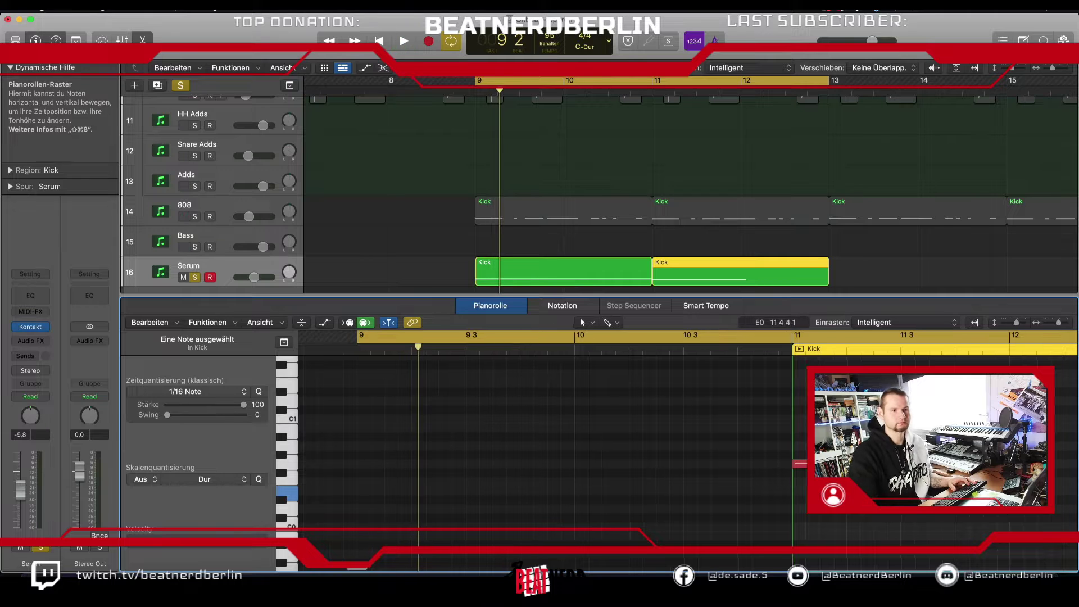
scroll(618, 438, "right", 5)
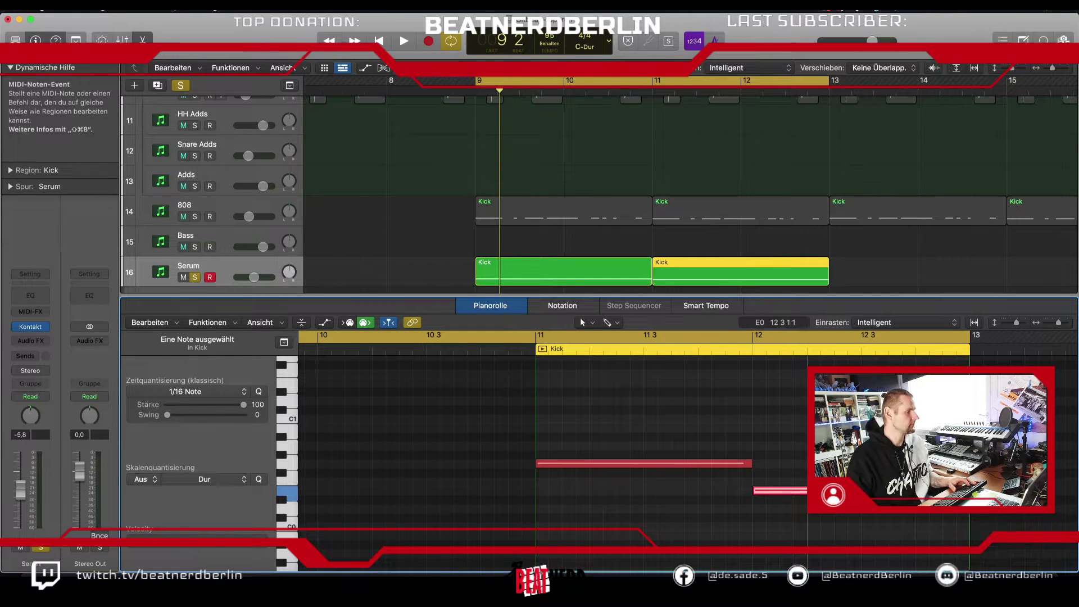
key("p")
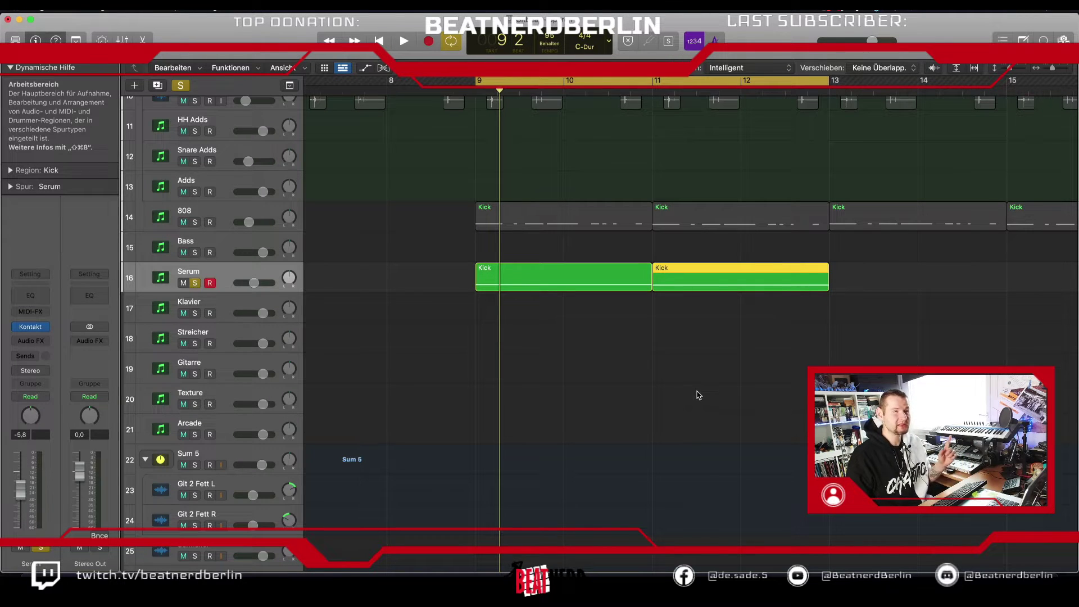
scroll(664, 397, "up", 2)
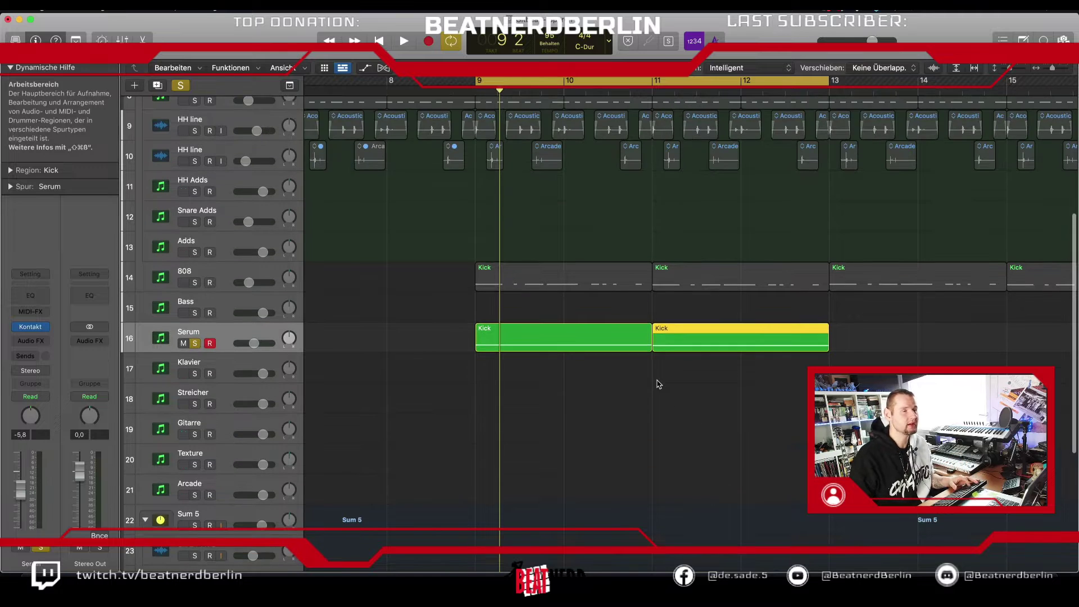
scroll(659, 385, "down", 1)
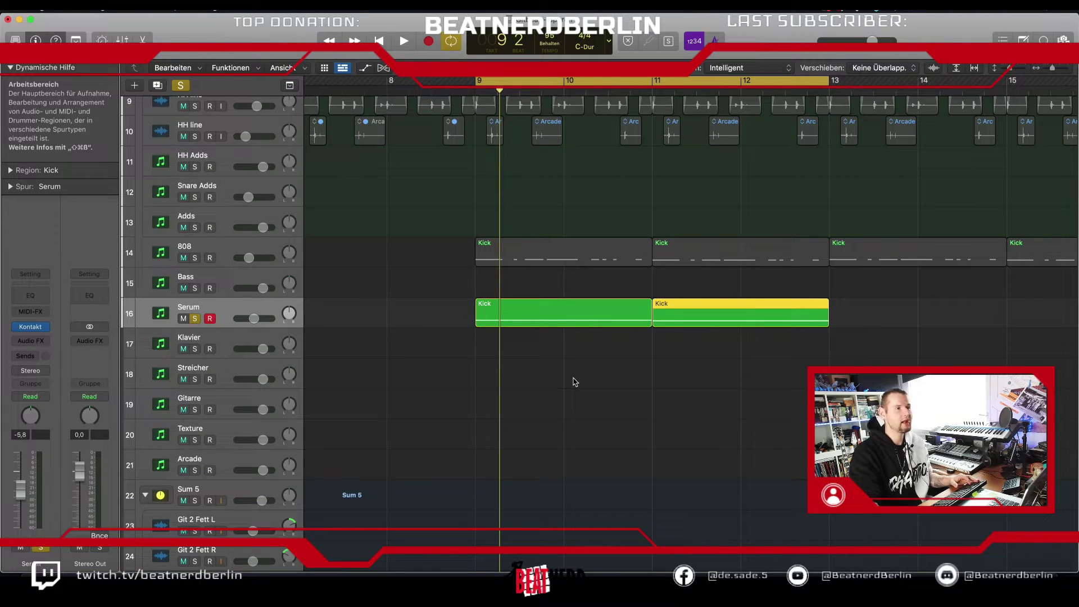
scroll(590, 418, "up", 4)
scroll(590, 418, "down", 2)
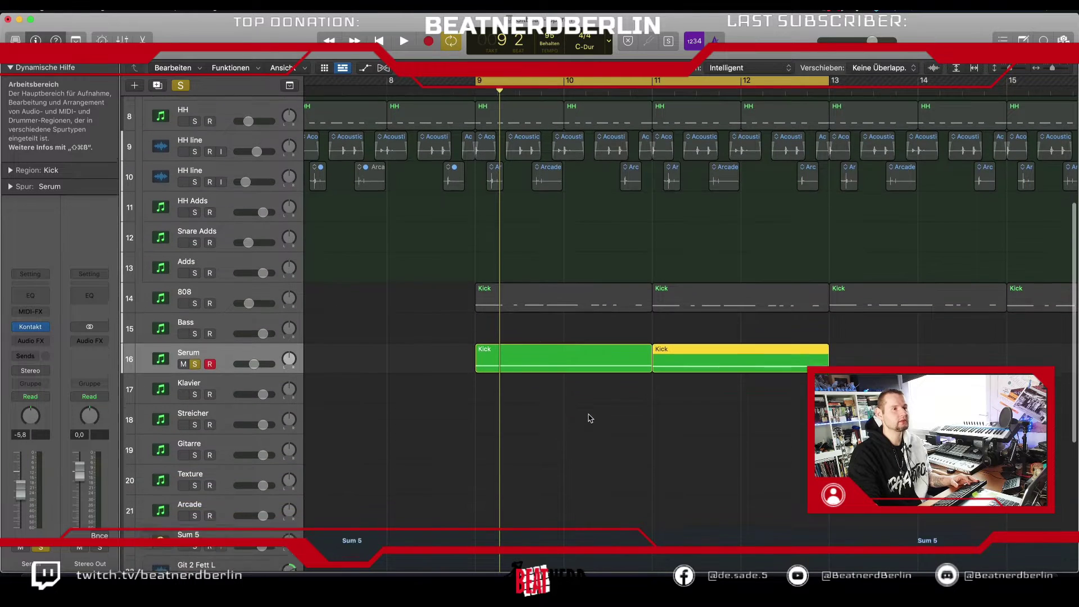
scroll(590, 418, "up", 1)
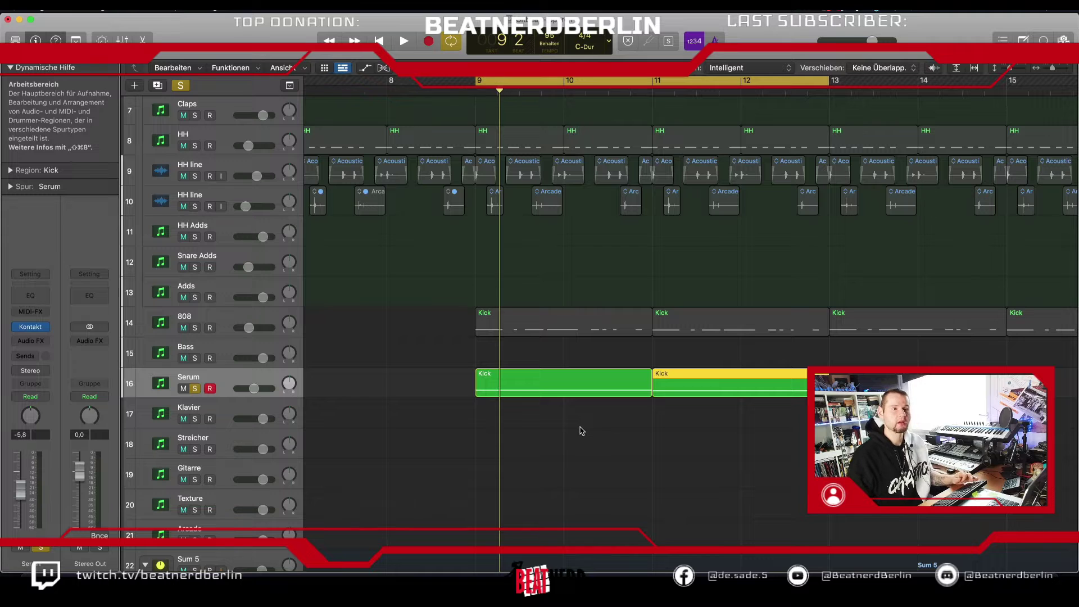
Step: Select both Serum Kick regions and switch the track's SUBSTANCE instrument to the preset 002. Stranger Arps
left_click_drag(580, 430, 676, 380)
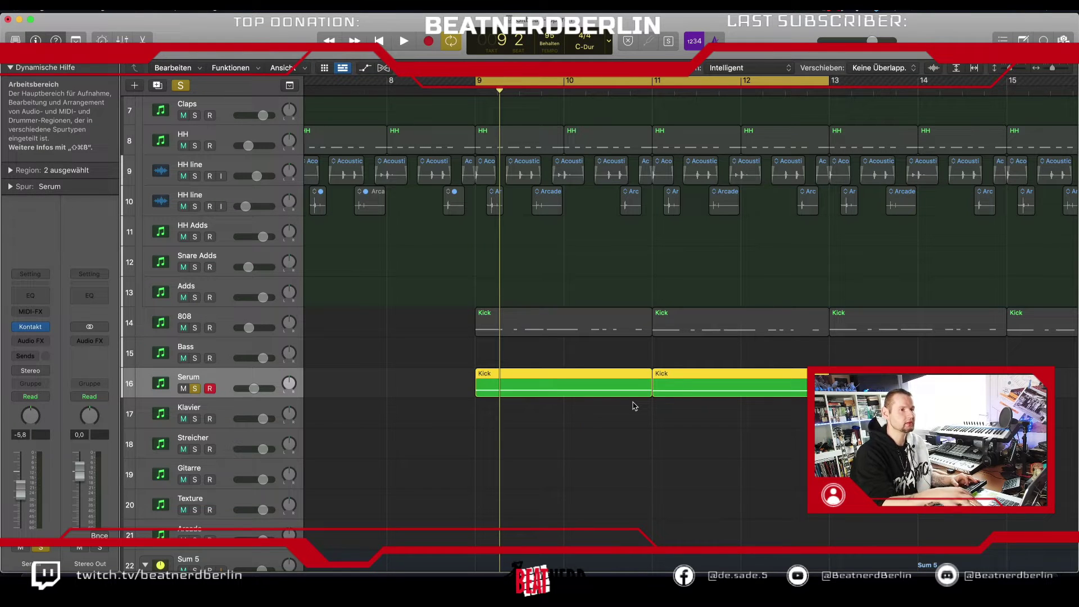
left_click(31, 330)
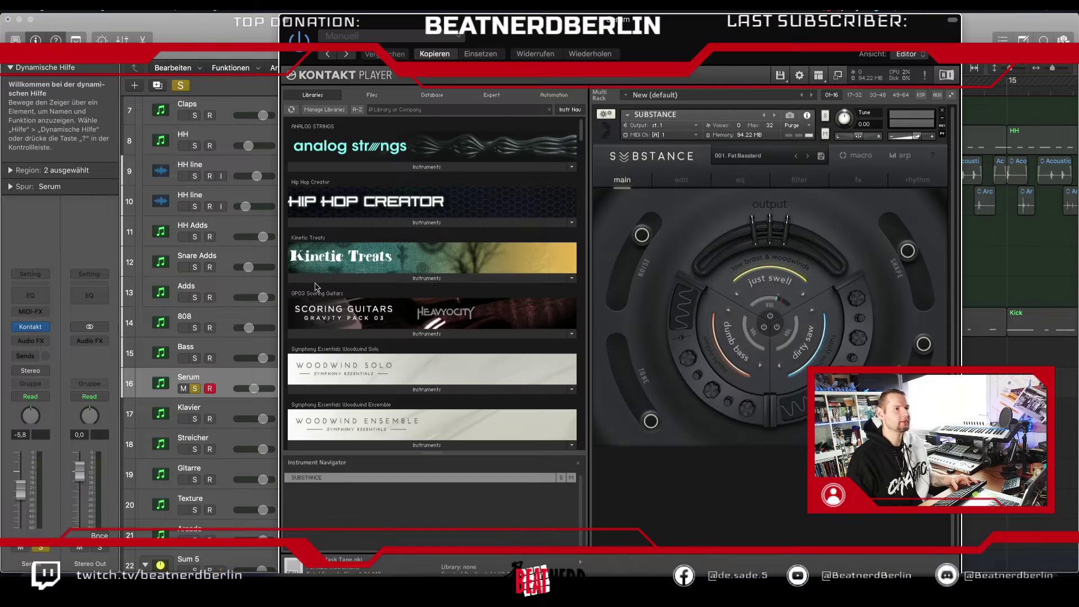
left_click(805, 158)
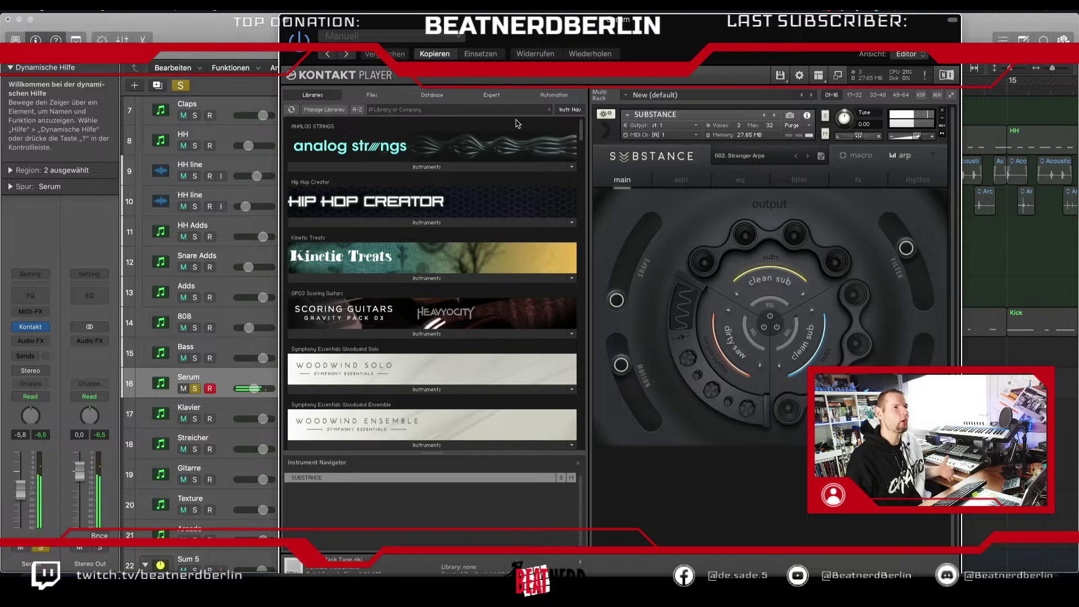
key("v")
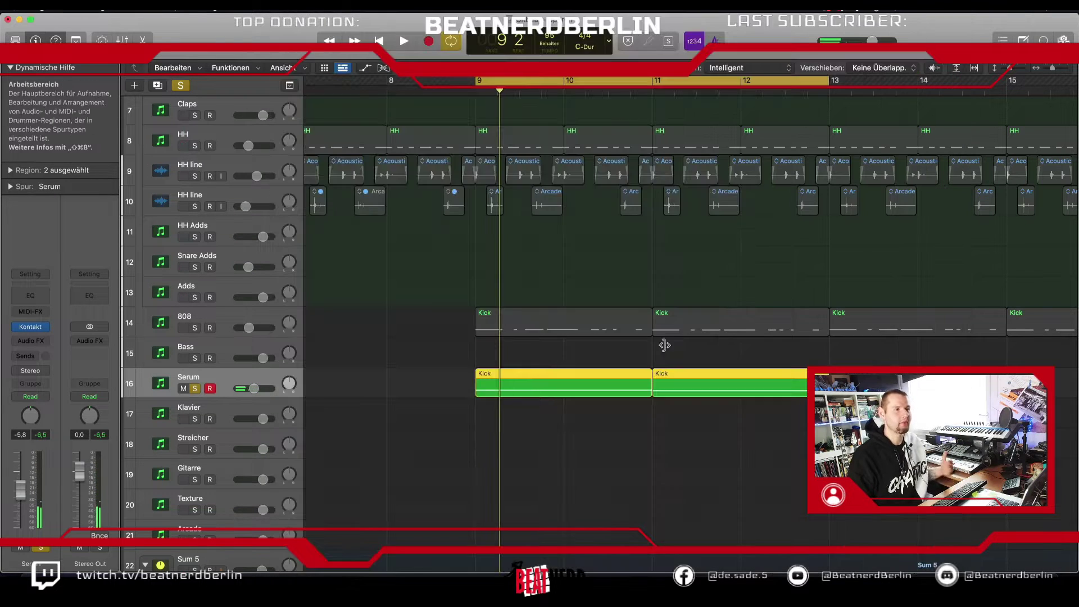
Step: Glue the two Serum Kick regions into one region spanning bars 9 to 13 and return to the pointer tool
left_click(619, 422)
key("super+z")
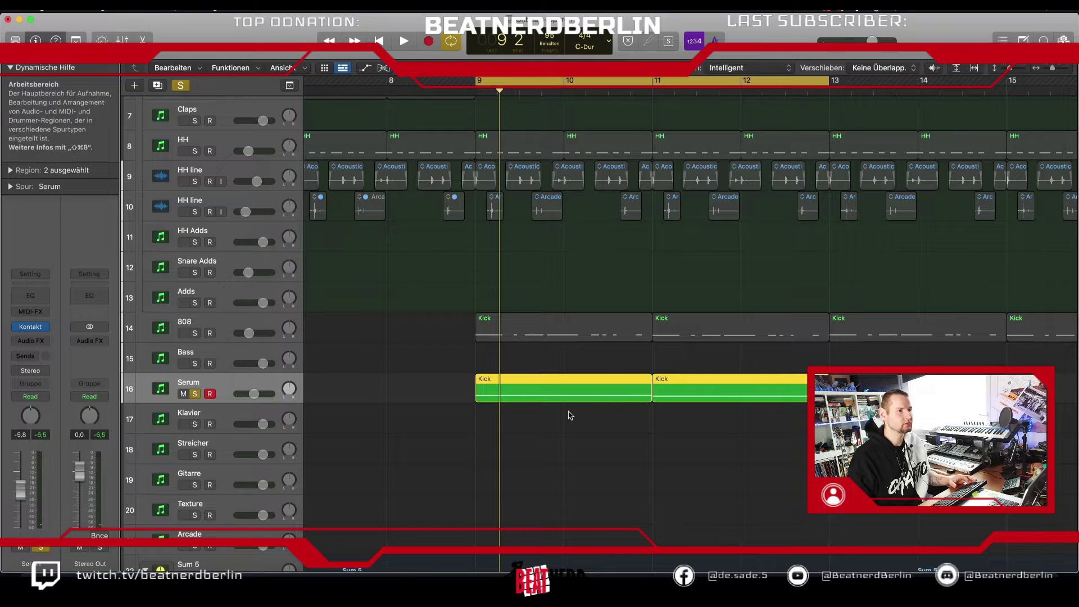
key("t")
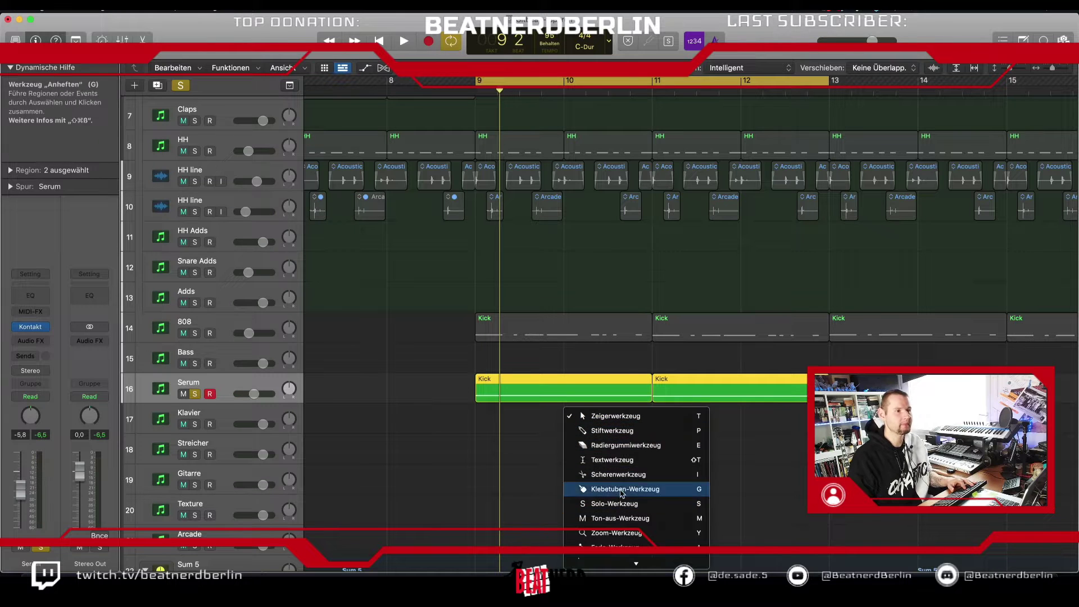
key("g")
left_click(610, 397)
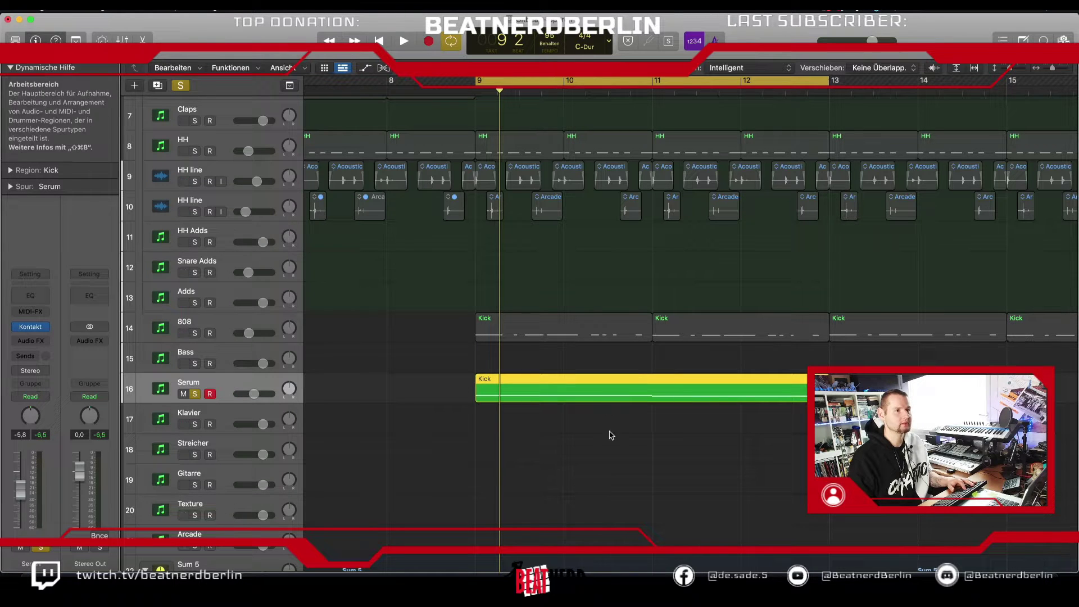
key("t")
key("t")
Step: Transpose all four notes of the joined Kick region up one octave and play them back
double_click(615, 390)
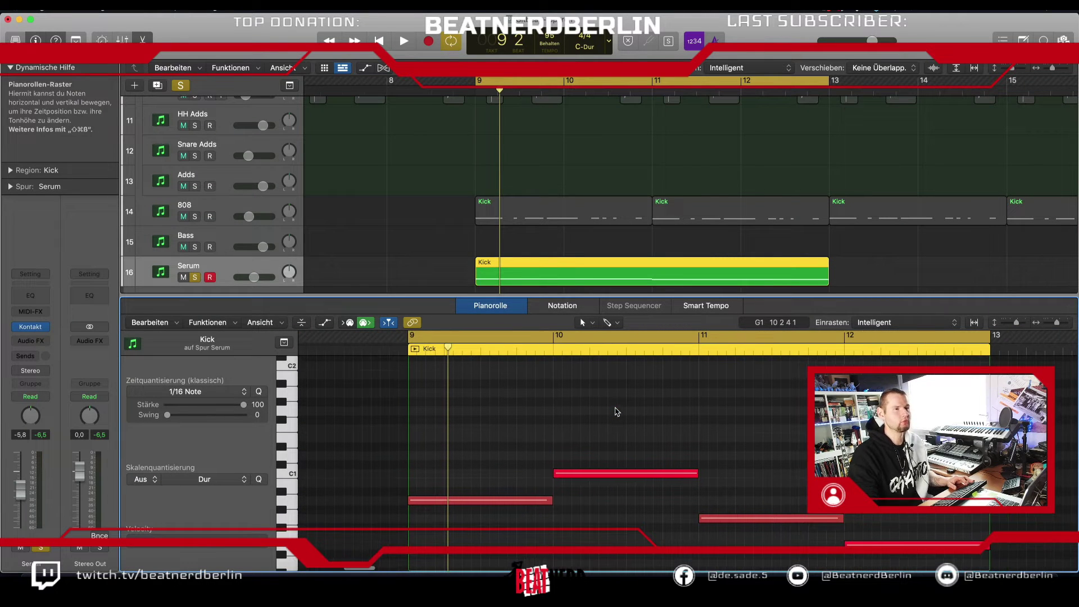
left_click_drag(616, 411, 416, 557)
scroll(423, 458, "up", 3)
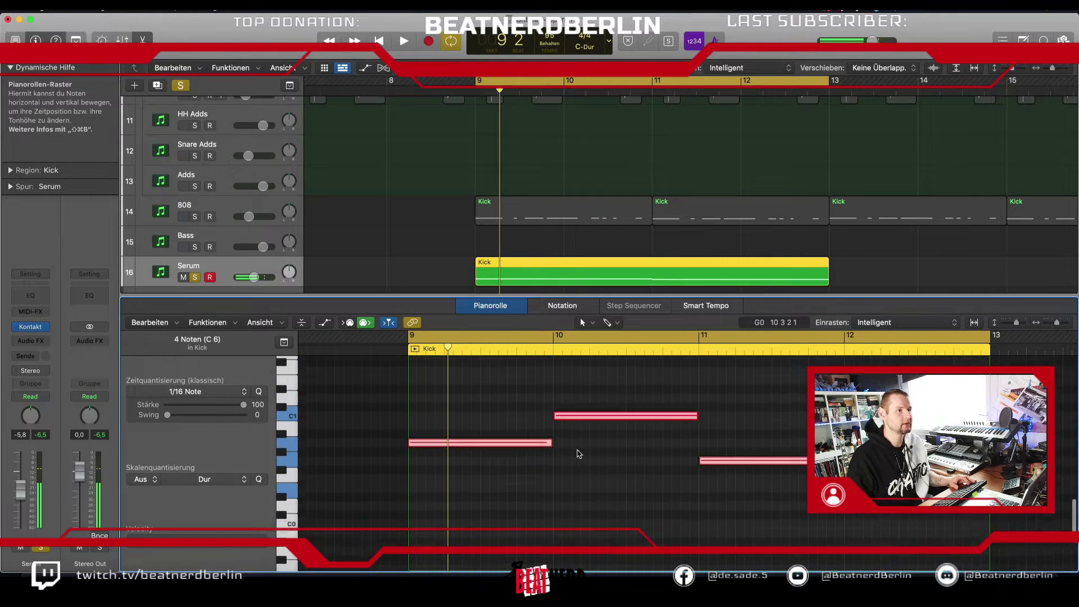
key("shift+space")
key("space")
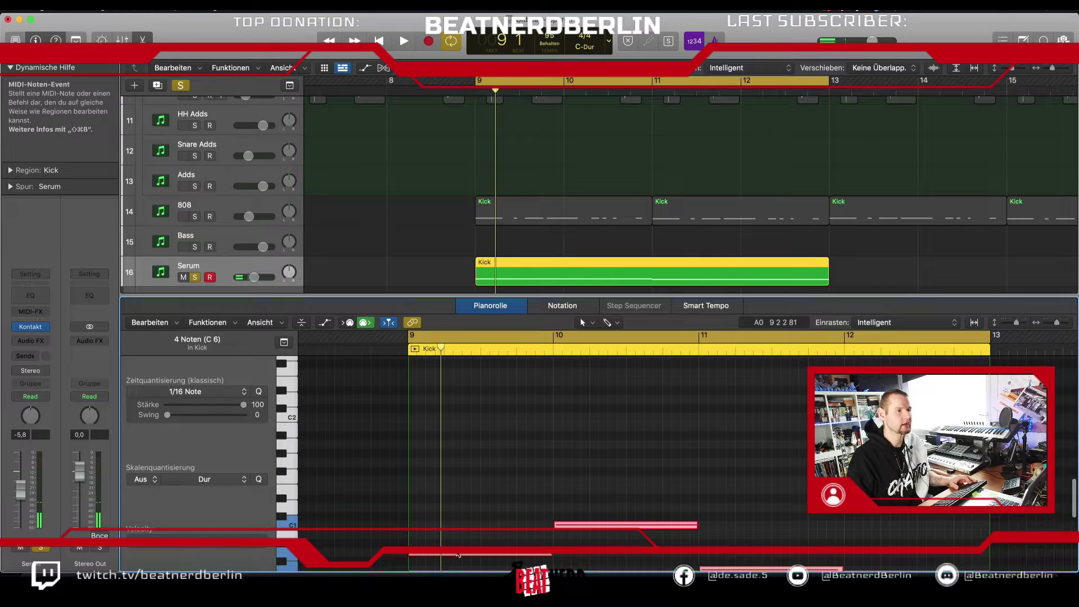
left_click_drag(458, 554, 458, 445)
key("shift+space")
key("shift+space")
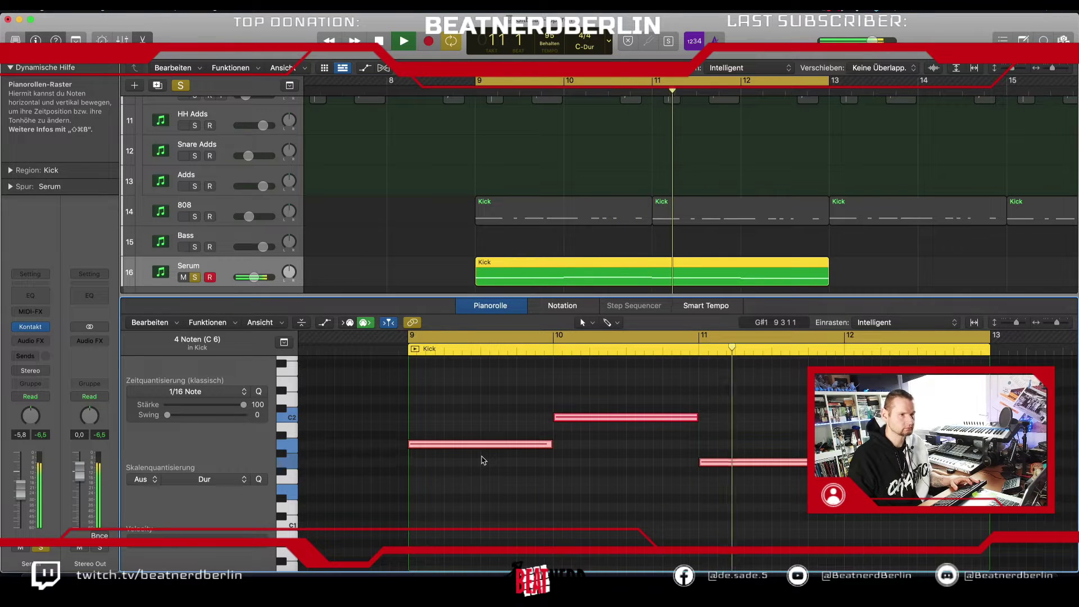
Step: Raise the four notes another octave, with the bar 10 note on C3, and set the Serum track's volume to -12.8 dB
scroll(484, 467, "up", 3)
key("space")
left_click_drag(481, 506, 479, 398)
key("space")
scroll(490, 467, "up", 3)
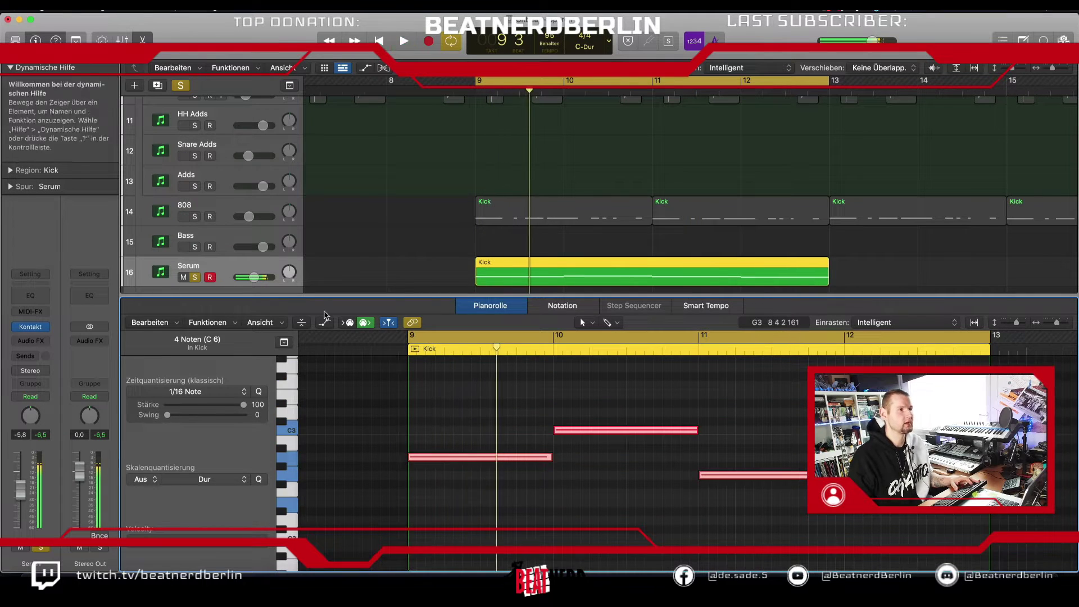
left_click(253, 277)
key("space")
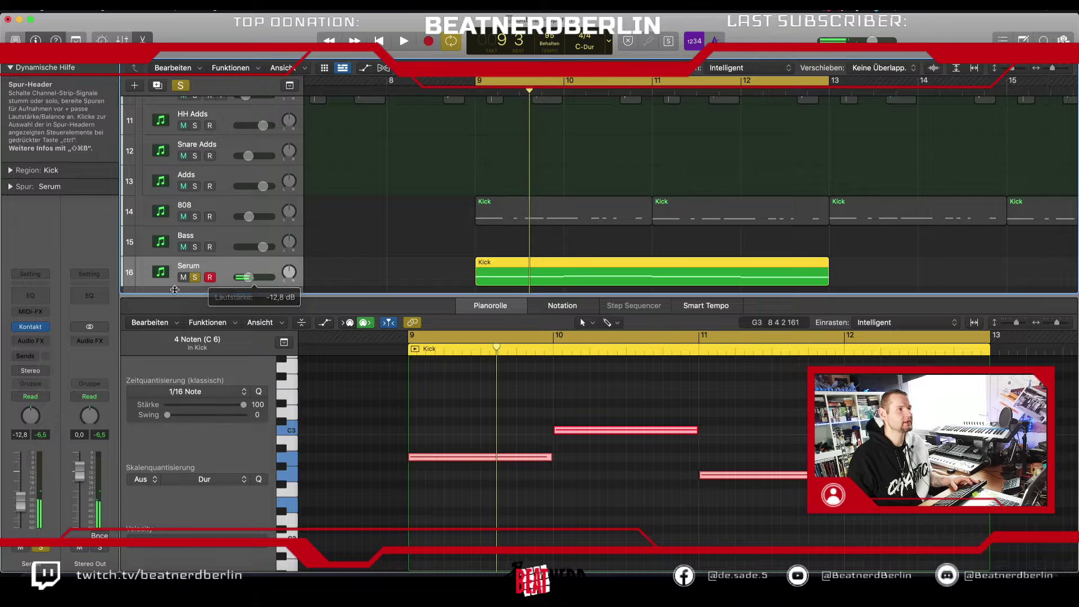
Step: Insert a stereo VPS Multiband Sidechain on the Serum track with the preset Multi - Fast 16th Bssline, and set the track volume to -14.6 dB
left_click(30, 341)
mouse_move(63, 380)
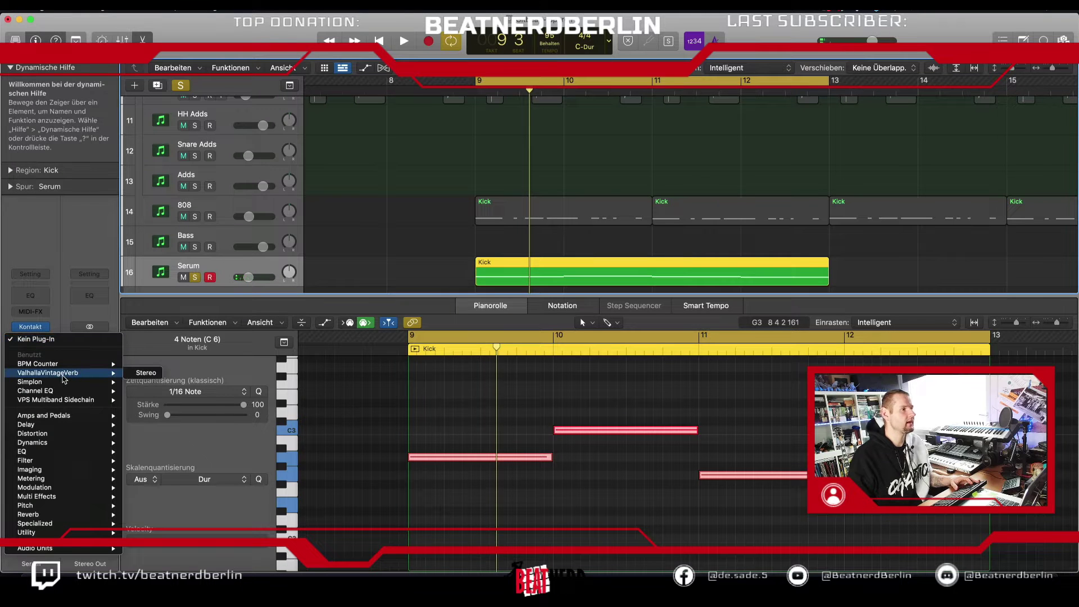
left_click(145, 400)
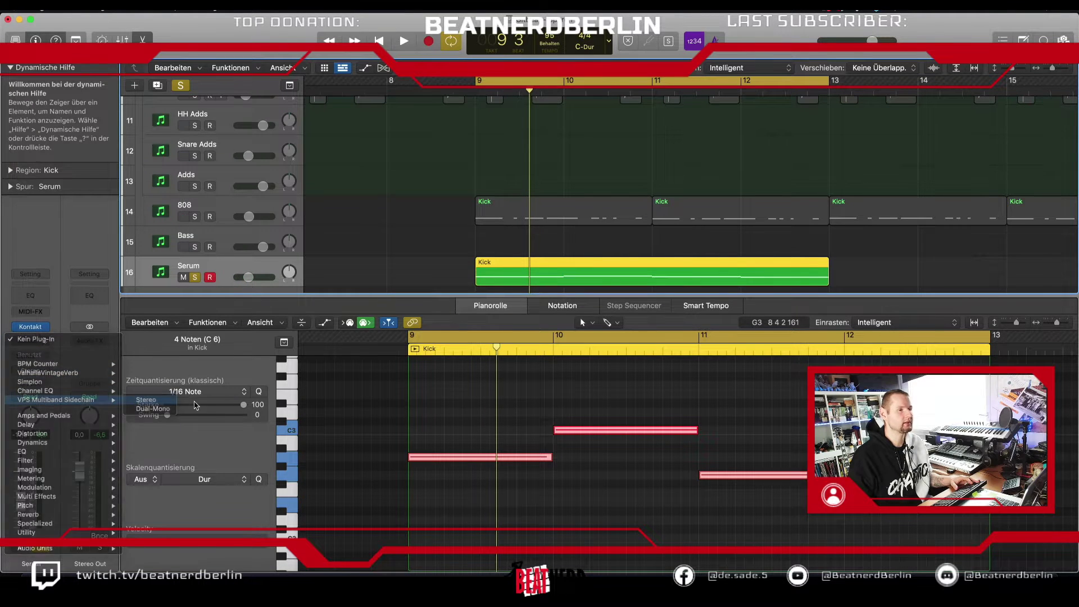
left_click(459, 239)
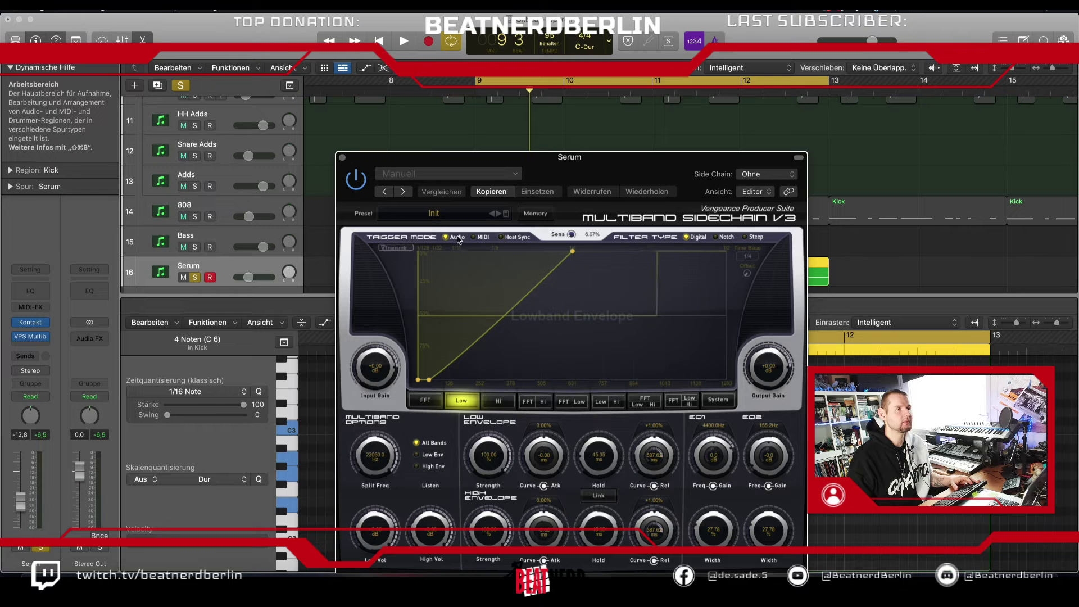
left_click(501, 214)
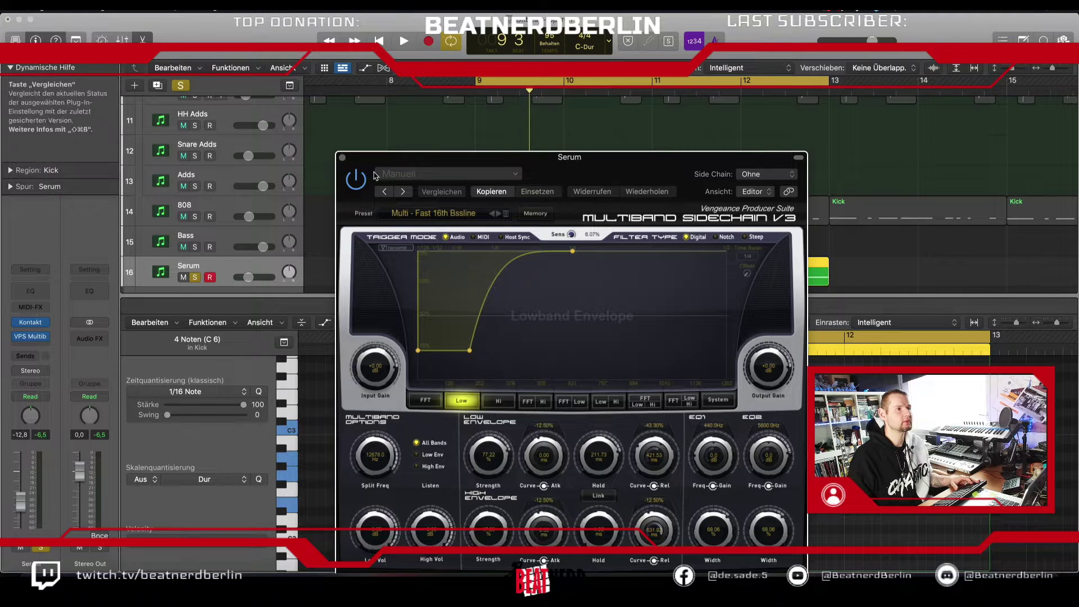
left_click(342, 157)
key("space")
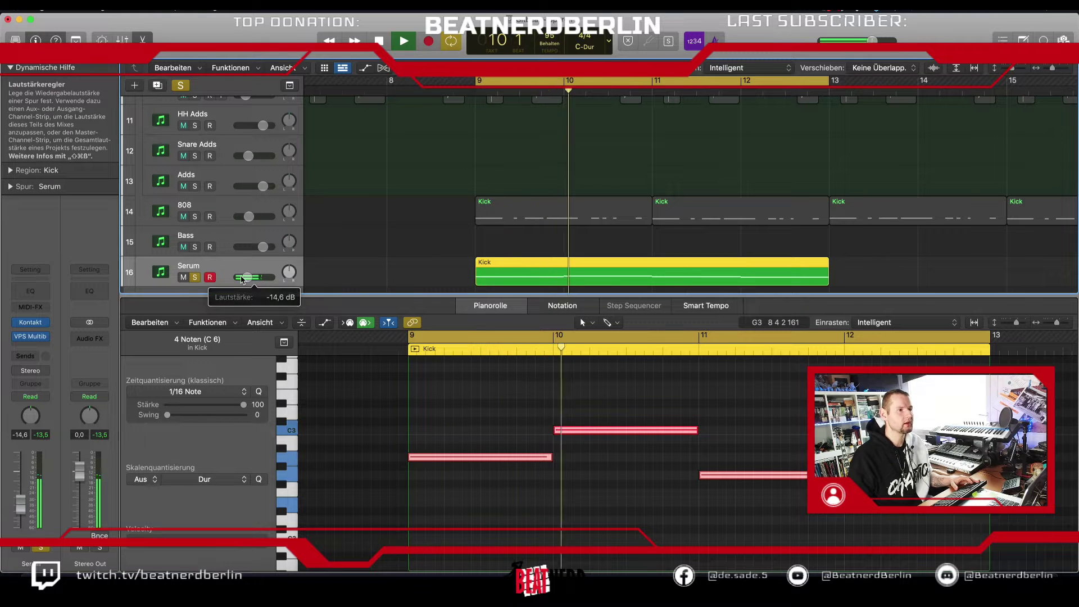
key("space")
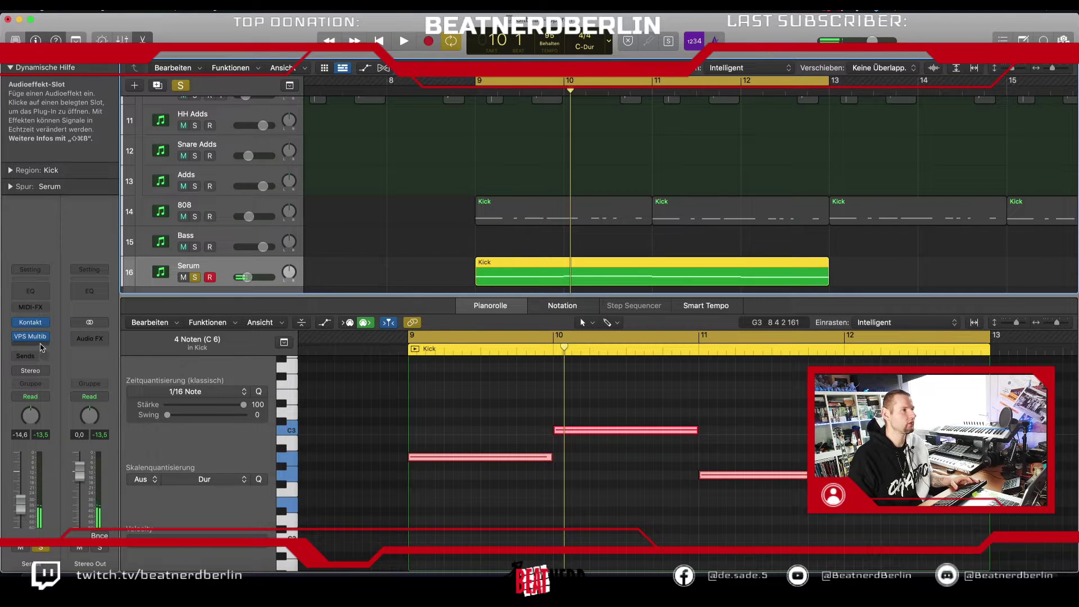
Step: Add a stereo ValhallaVintageVerb after the sidechain on the Serum track and audition it with a 22.7 % mix
left_click(33, 345)
mouse_move(80, 389)
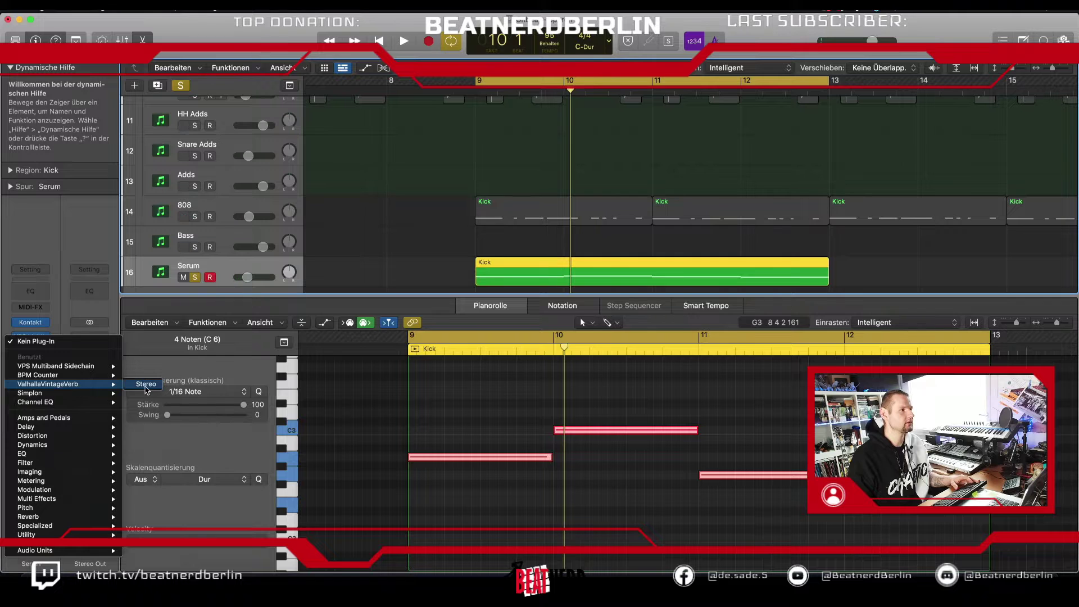
left_click(145, 389)
key("space")
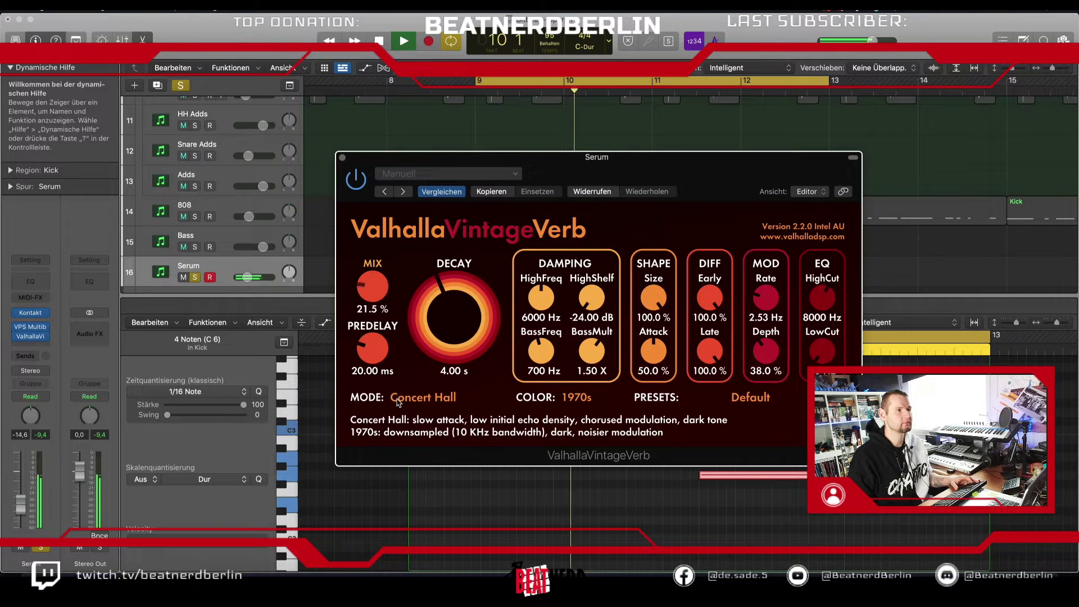
key("space")
Step: Load the reverb's Very Nice Hall preset, set its mix to 32.4 % and play it back
left_click(750, 397)
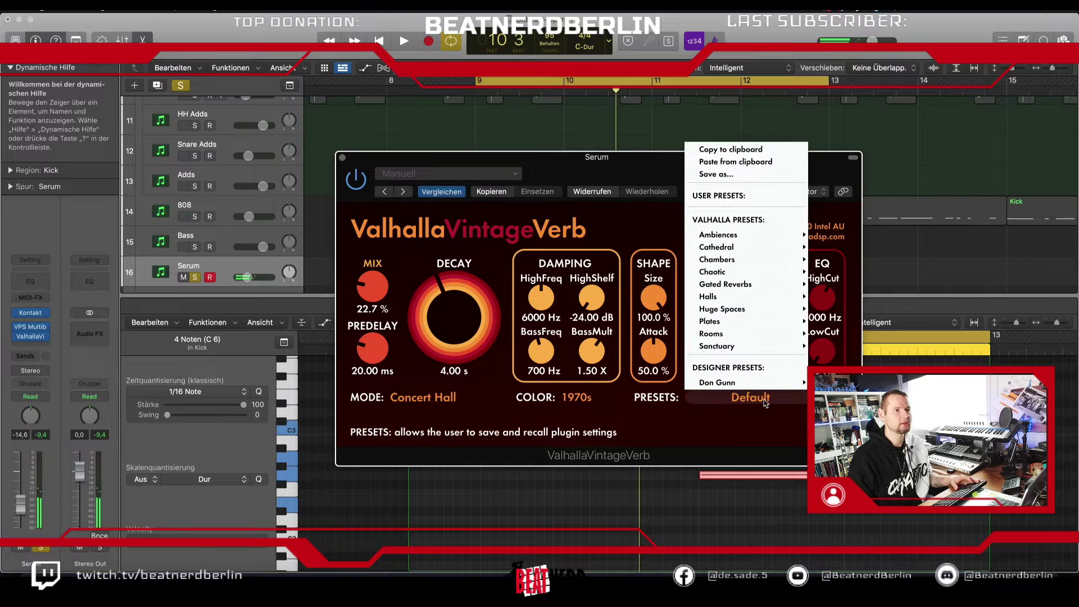
mouse_move(746, 299)
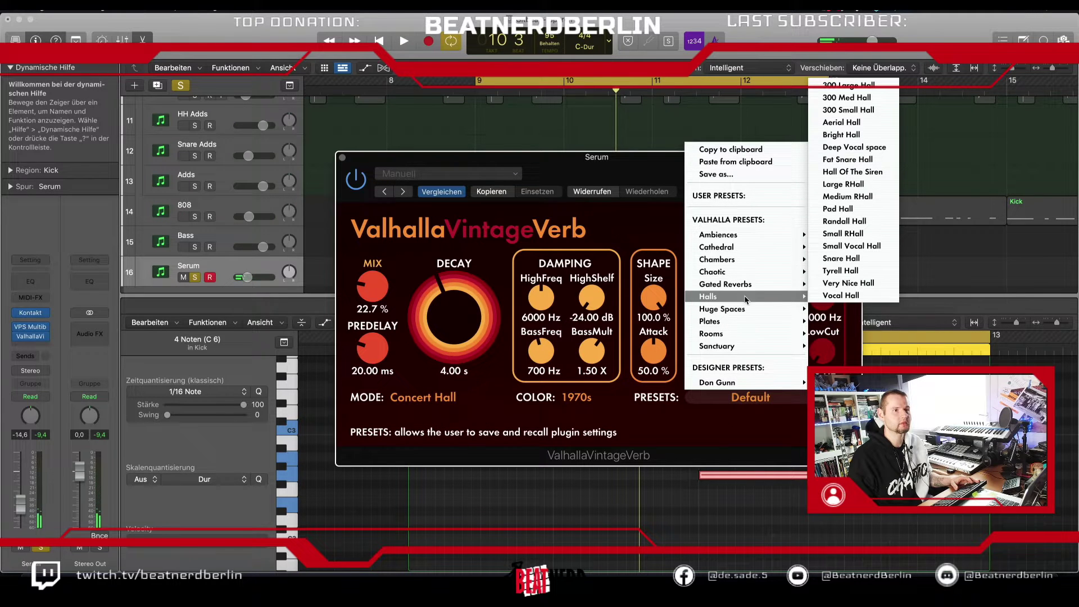
left_click(829, 285)
left_click_drag(375, 287, 382, 336)
key("space")
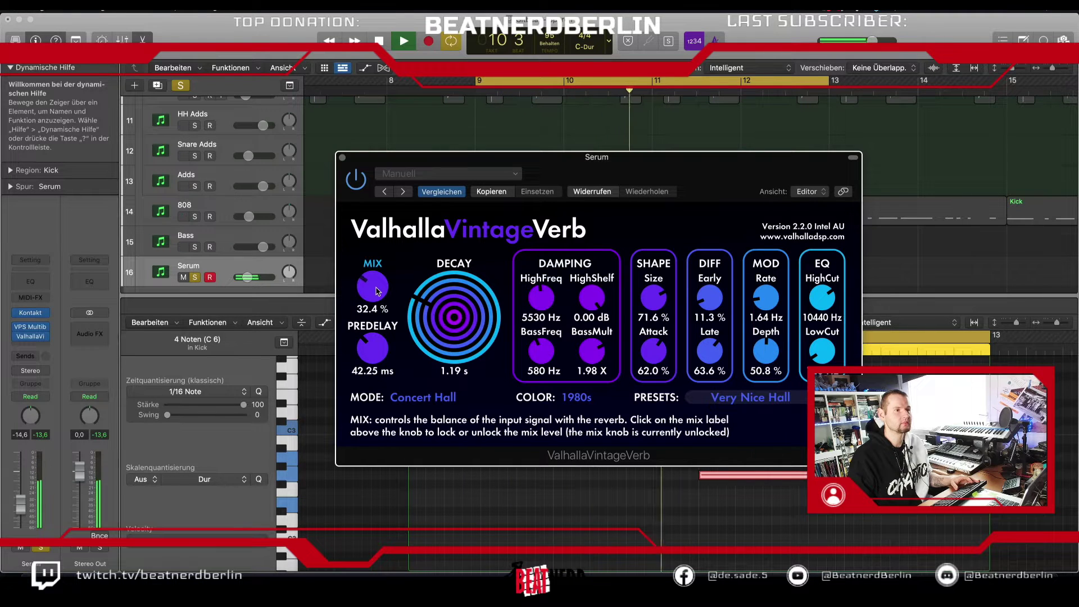
Step: Close the reverb window, stop playback and take the Serum track off solo
left_click(342, 158)
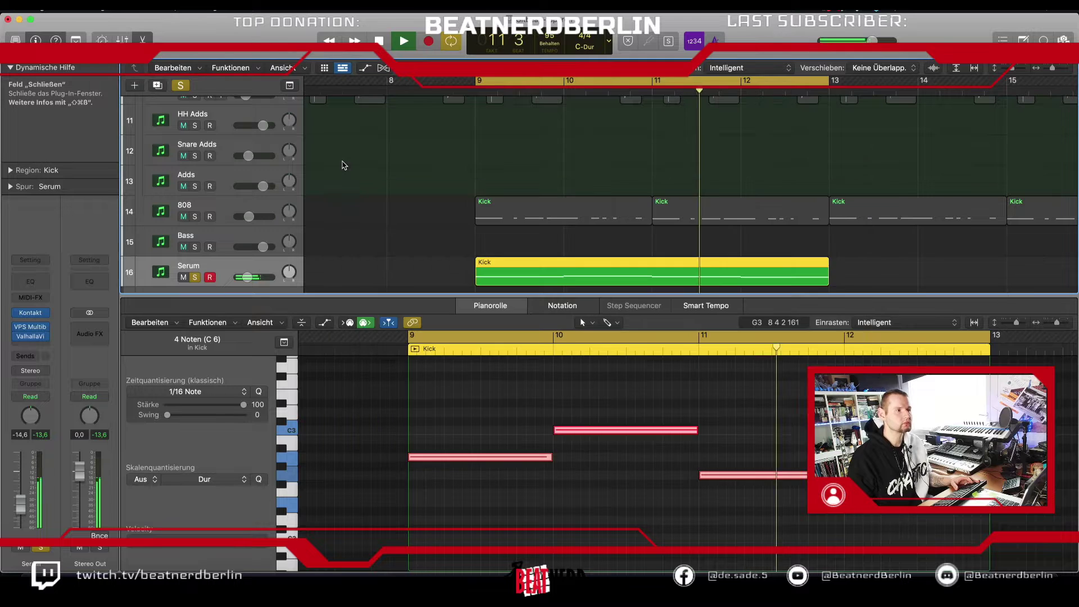
key("space")
left_click(195, 278)
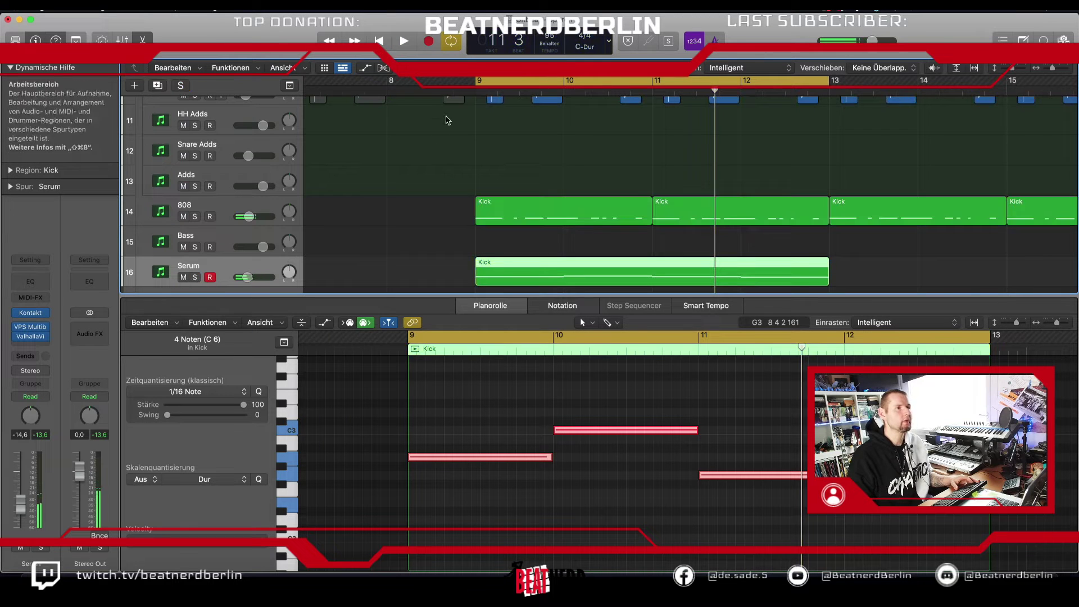
Step: Play the beat with the Serum track muted and unmuted for comparison, and set its volume to -13.2 dB
key("space")
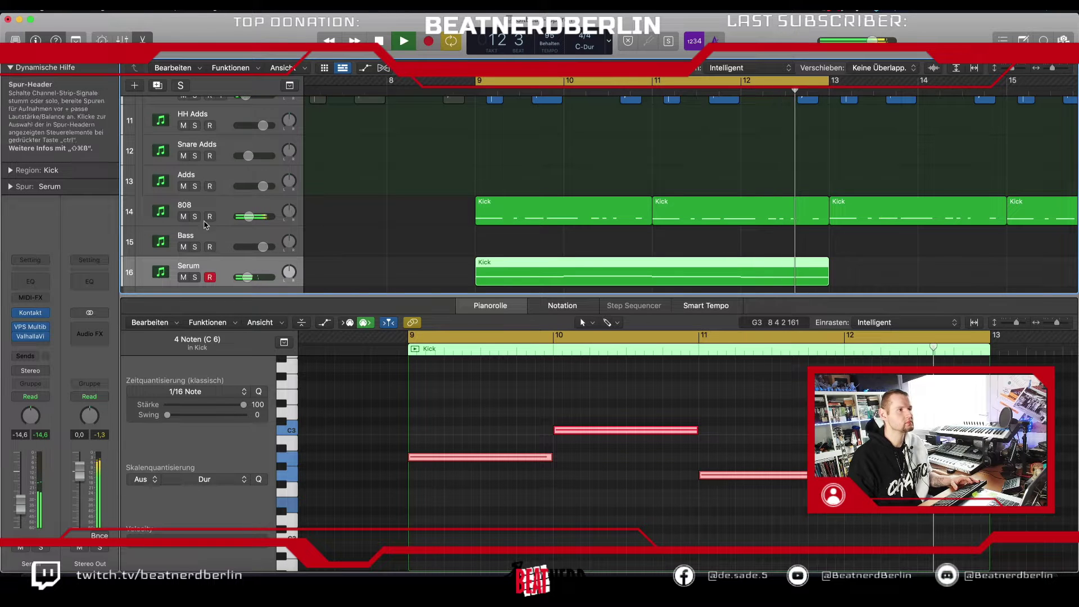
left_click(184, 277)
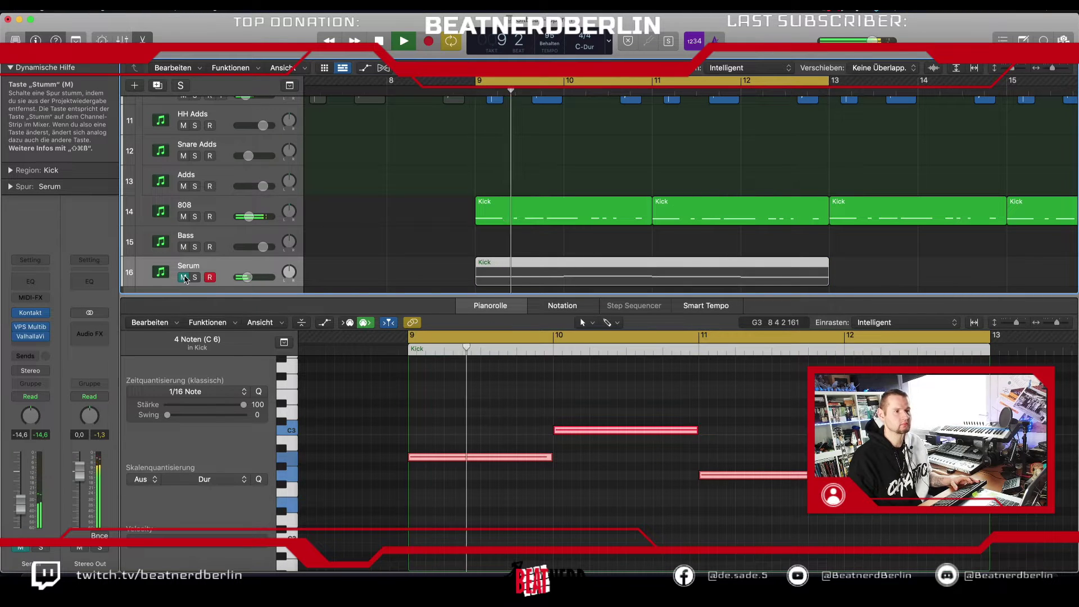
left_click(184, 278)
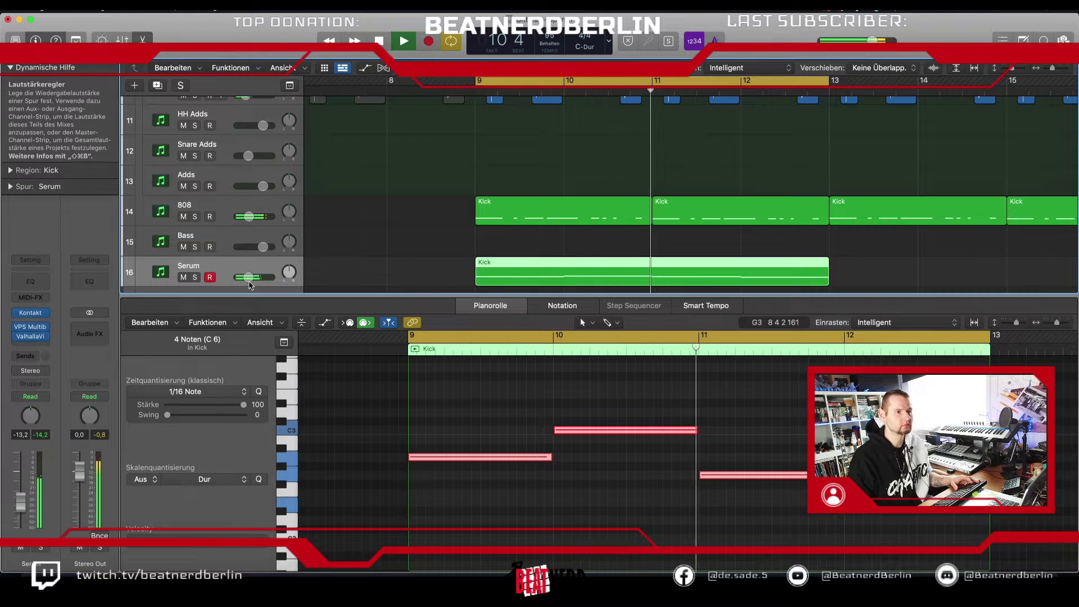
key("space")
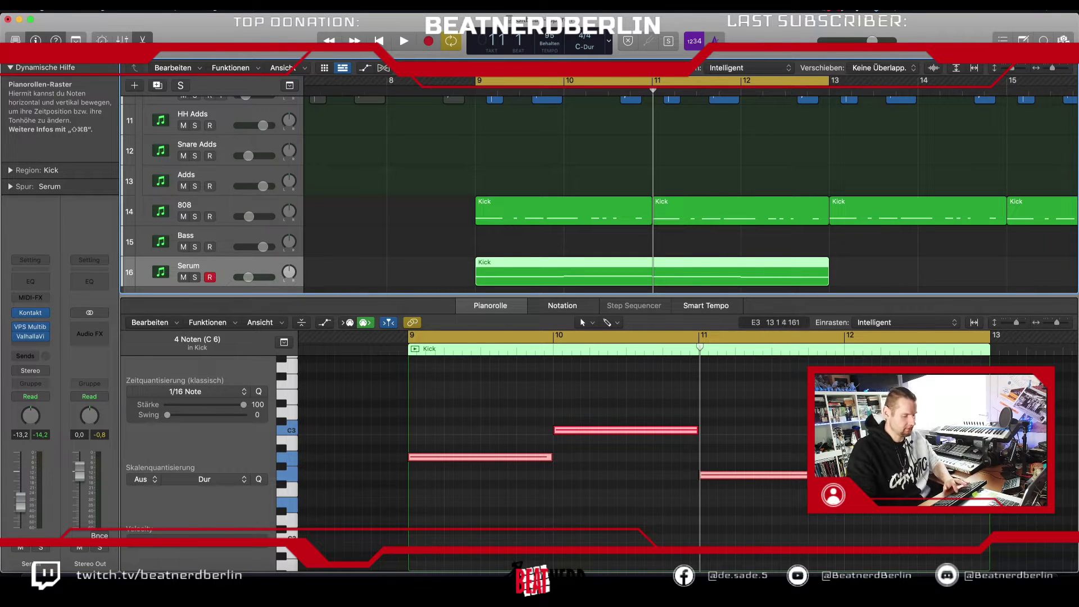
Step: Close the piano roll and copy the Serum track's four-bar region so it also fills bars 13 to 21
key("p")
key("z")
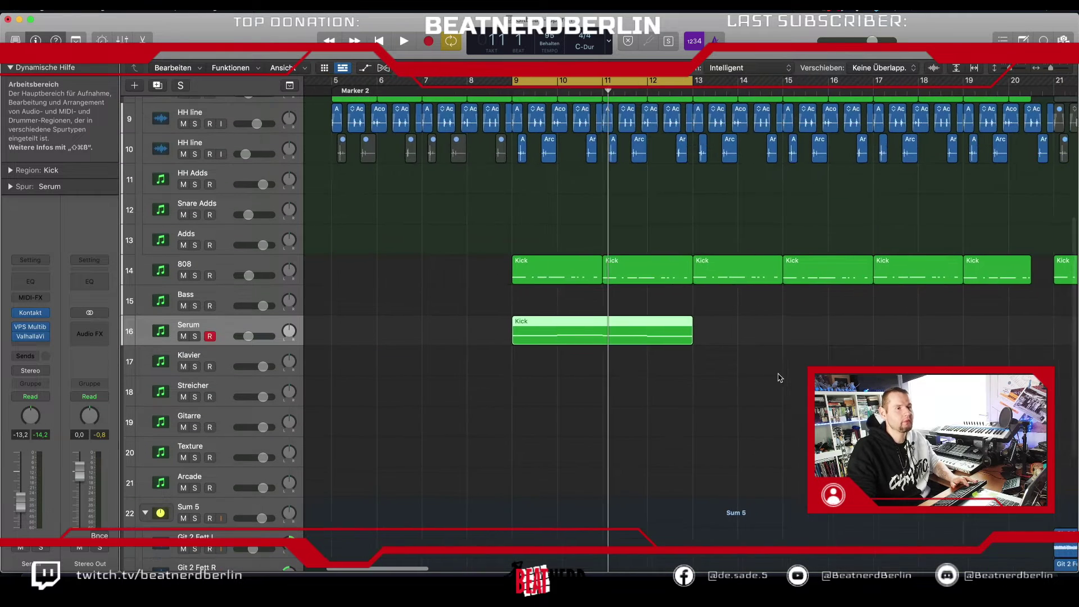
scroll(588, 359, "up", 3)
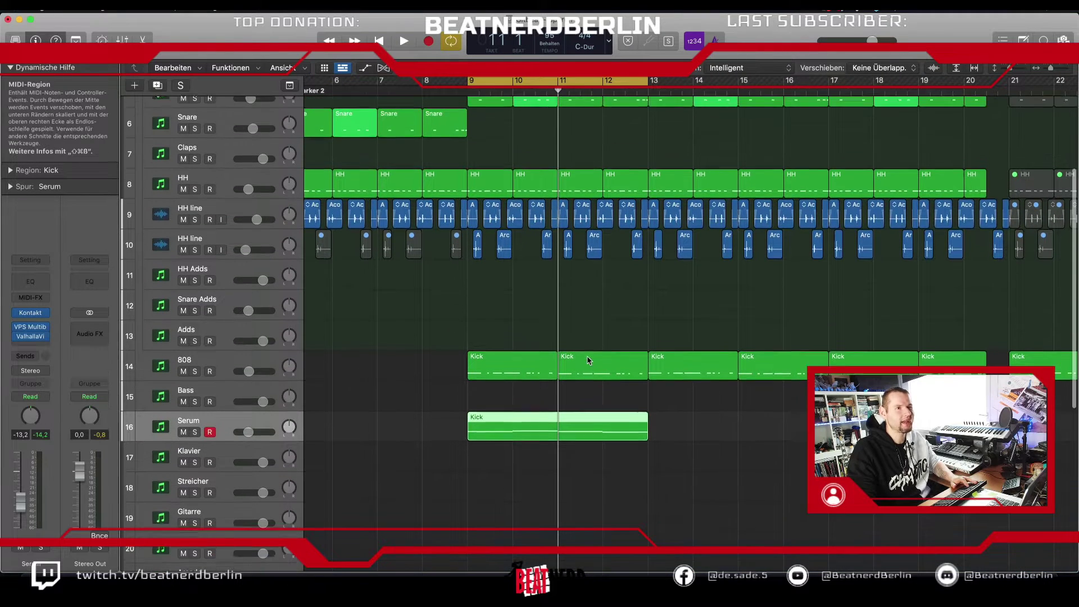
scroll(588, 361, "right", 2)
scroll(588, 360, "down", 2)
key("super+Left")
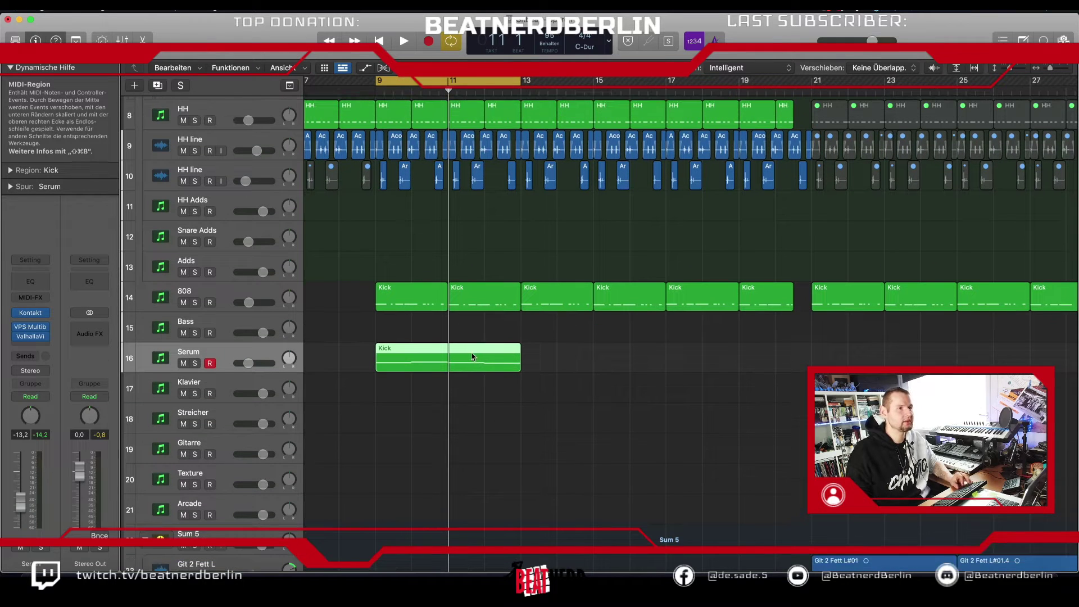
left_click_drag(473, 356, 601, 354)
Step: Delete the two 808 regions that follow bar 17, ahead of the section at bar 21
scroll(646, 337, "up", 3)
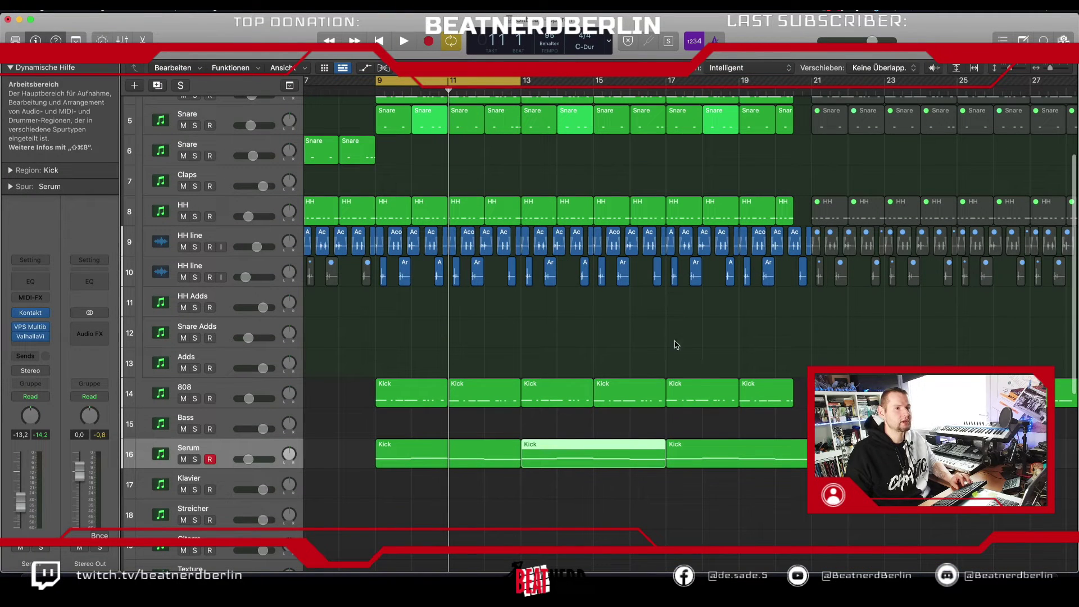
left_click_drag(676, 344, 750, 388)
key("Delete")
Step: Mute the Kick, Snare, HH and both HH line regions from bar 17 up to the section at bar 21
scroll(672, 385, "up", 4)
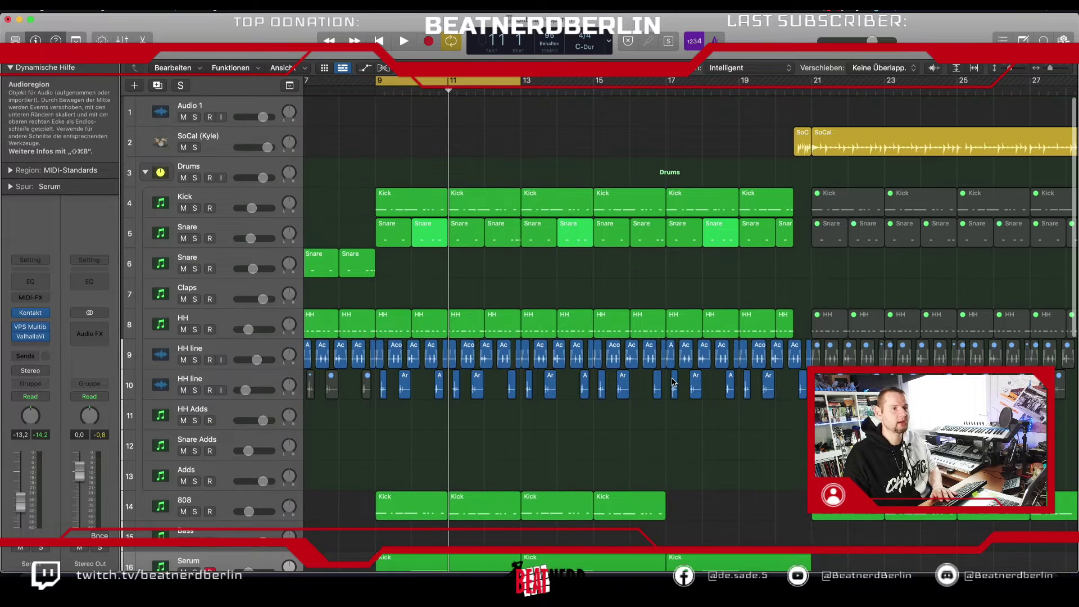
left_click_drag(773, 266, 679, 190)
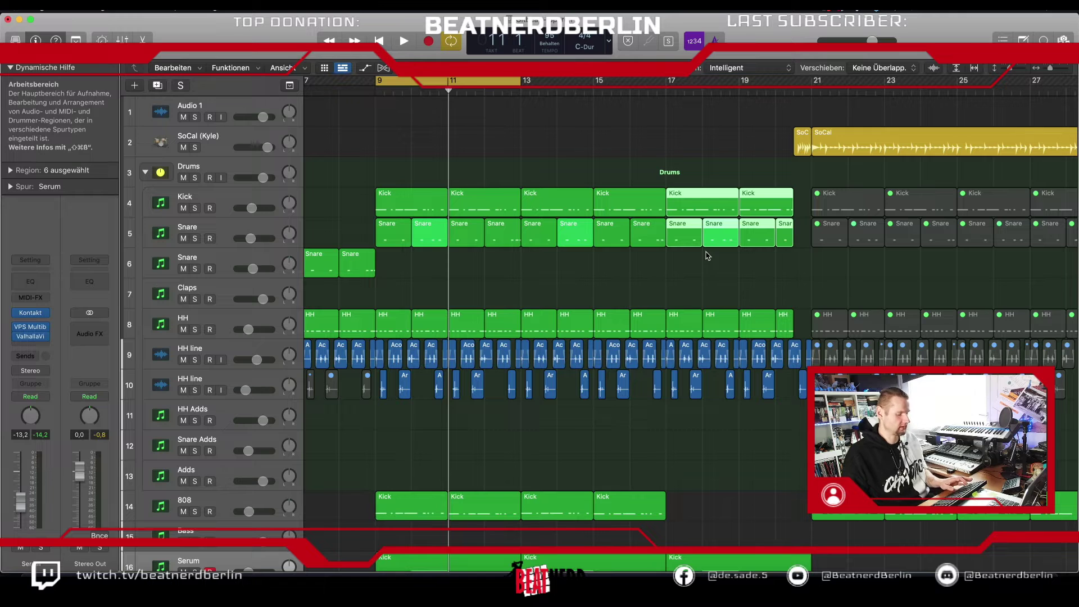
key("m")
left_click_drag(685, 278, 803, 434)
key("m")
left_click_drag(684, 410, 668, 340)
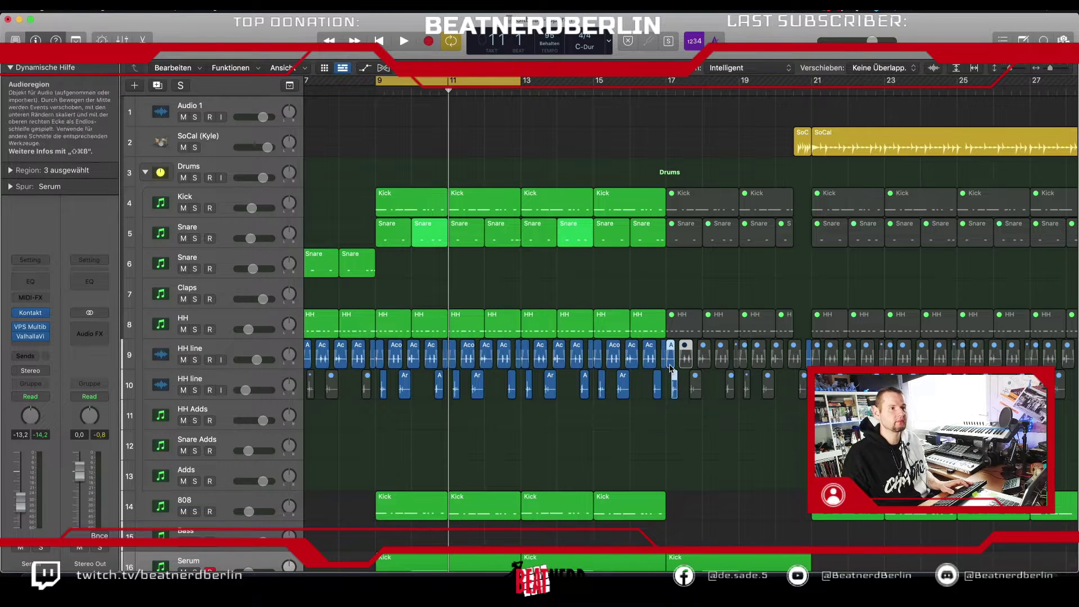
Step: Turn off the cycle and play the transition into the drumless section from bar 15
key("c")
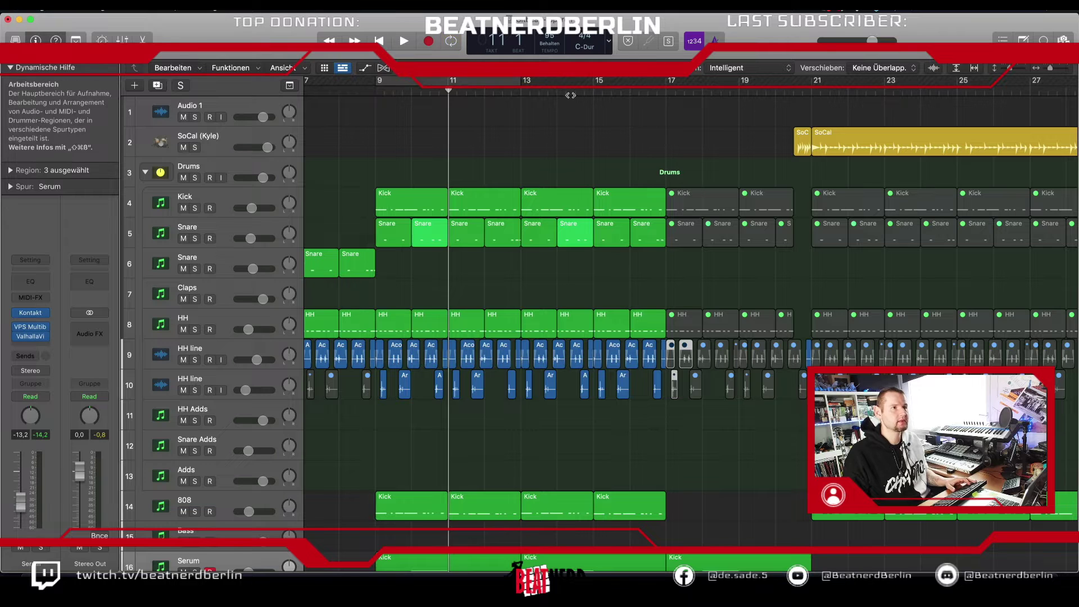
left_click(587, 90)
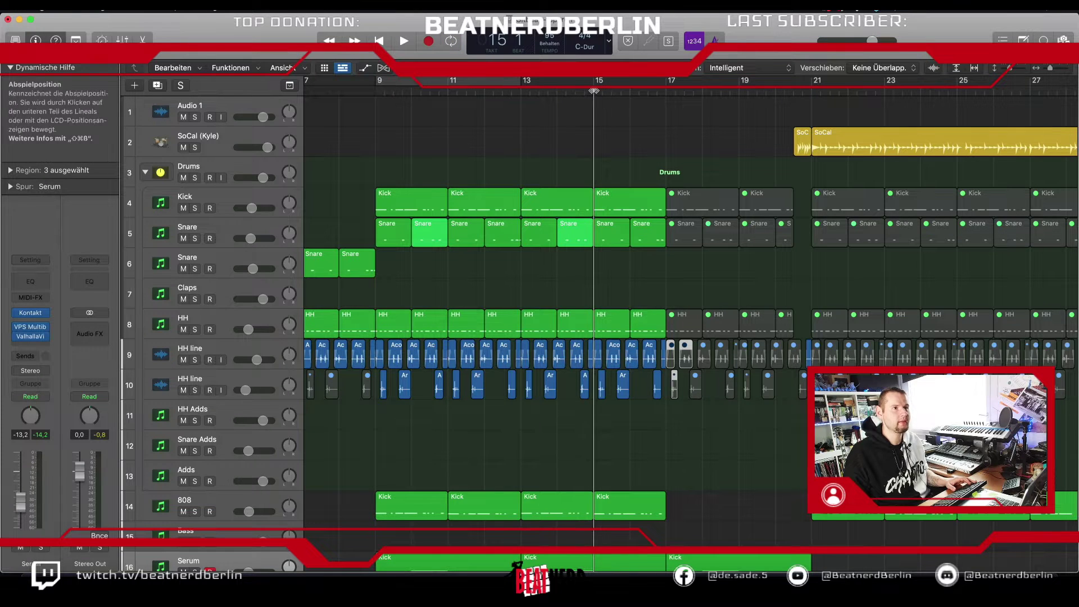
key("space")
scroll(606, 181, "down", 3)
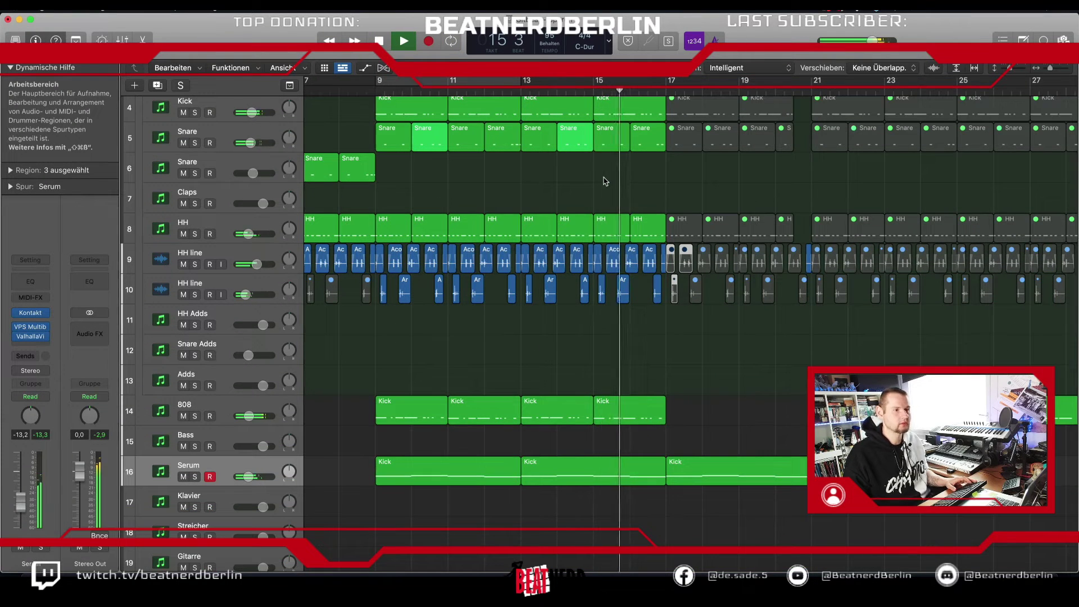
scroll(605, 181, "up", 1)
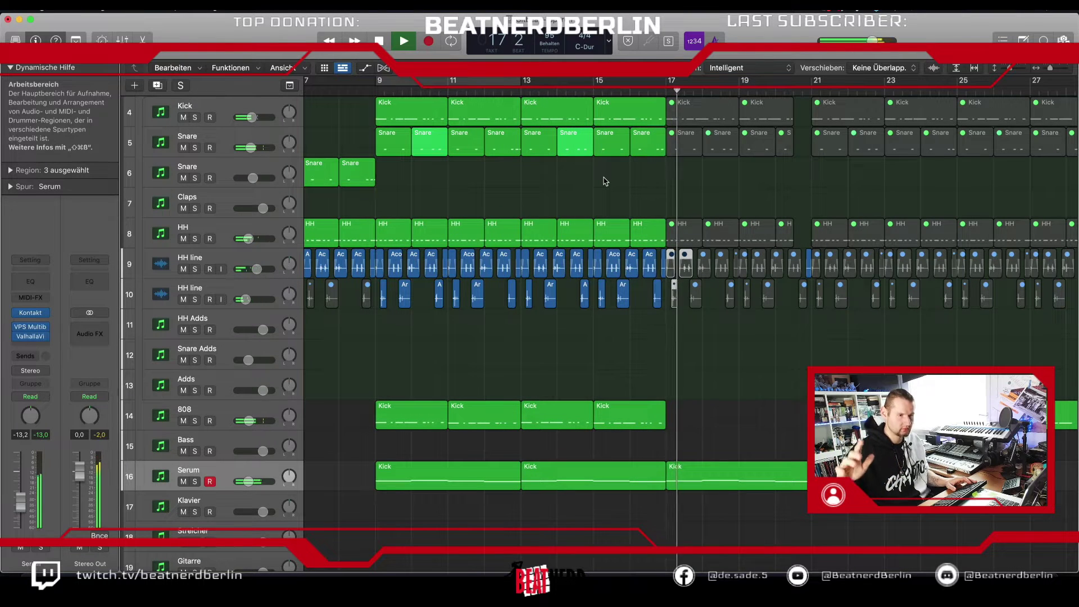
scroll(631, 248, "down", 10)
key("space")
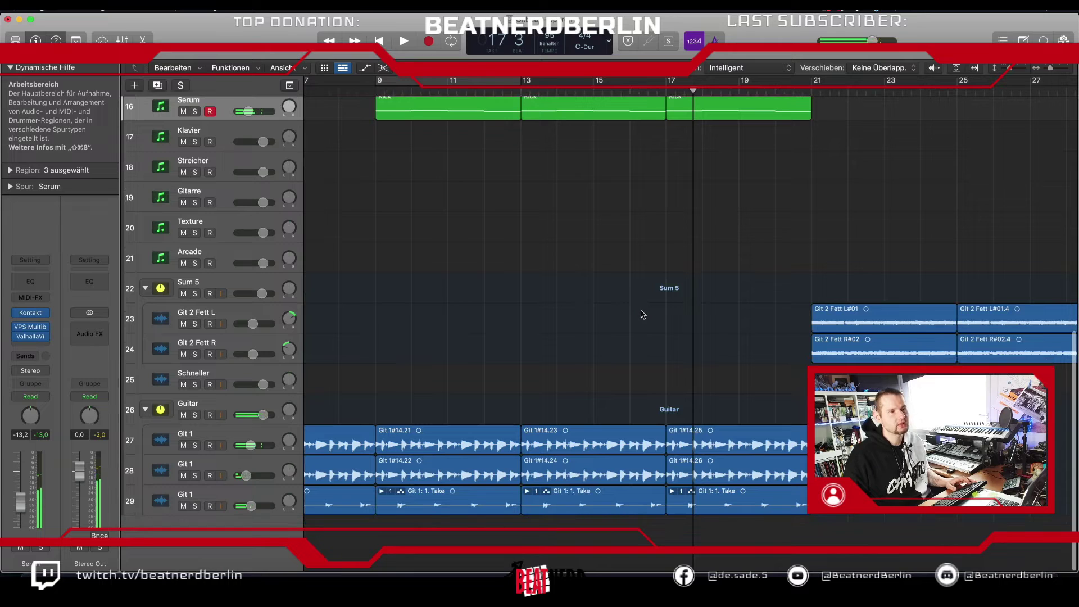
Step: Add a point at bar 17 to the Guitar track's Insert 4 bypass automation and switch the bypass off from there
left_click(365, 68)
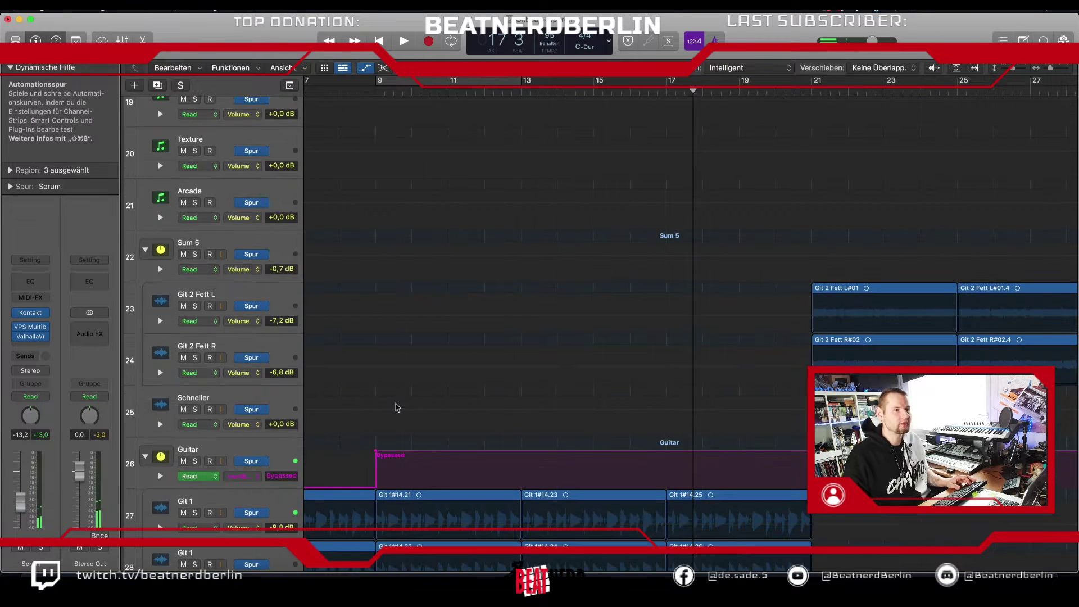
left_click(677, 270)
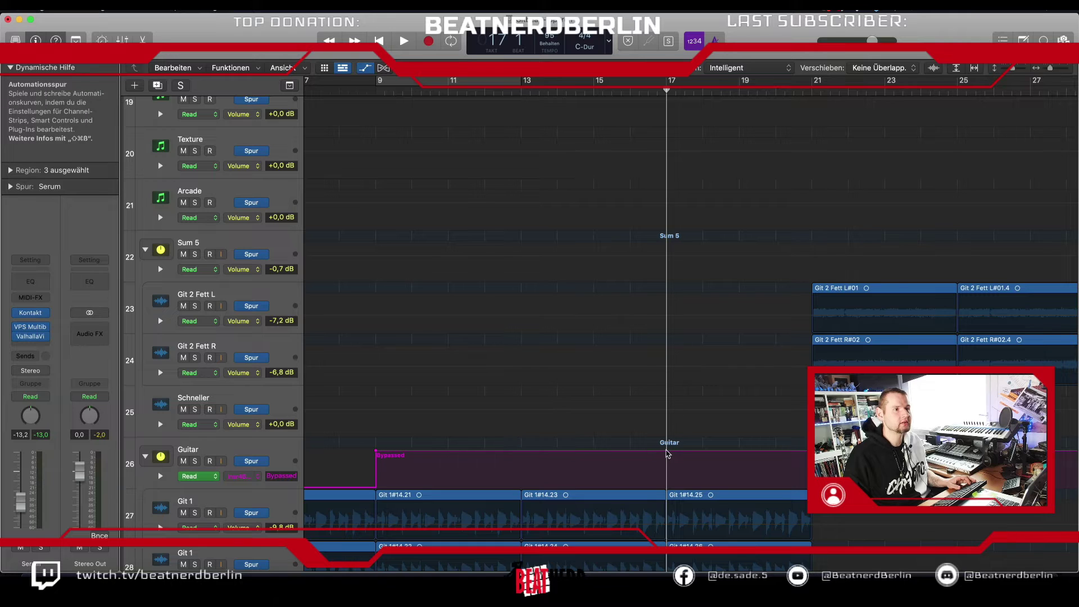
left_click(666, 452)
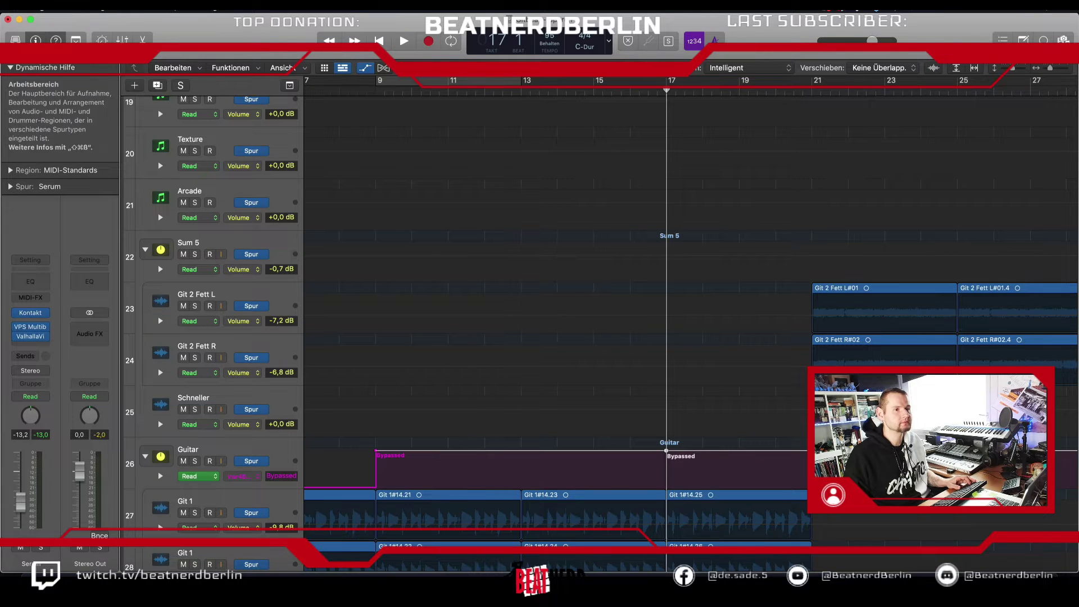
left_click_drag(728, 455, 739, 487)
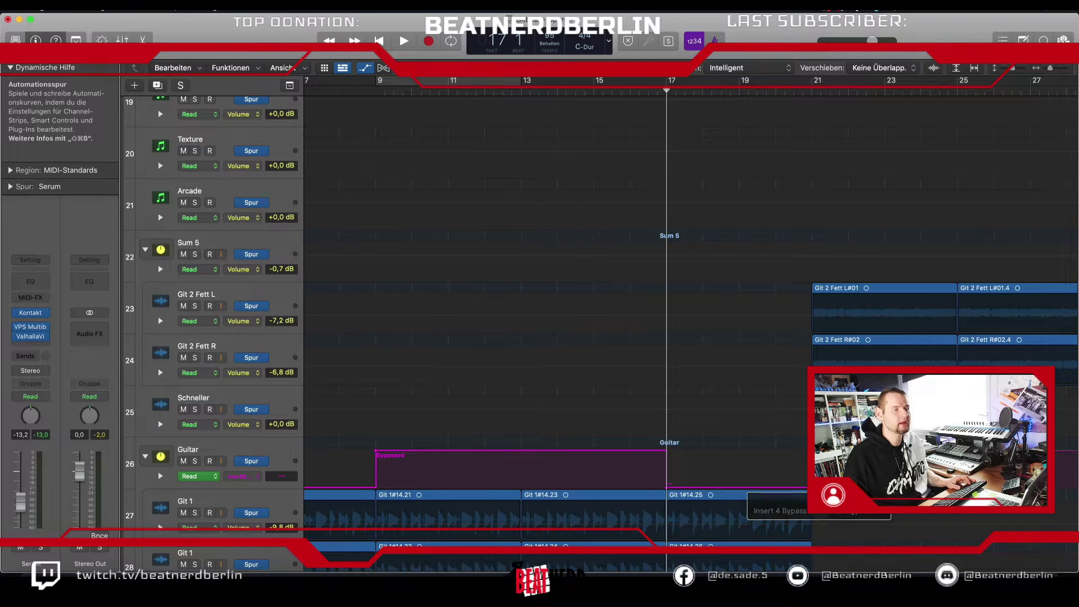
key("a")
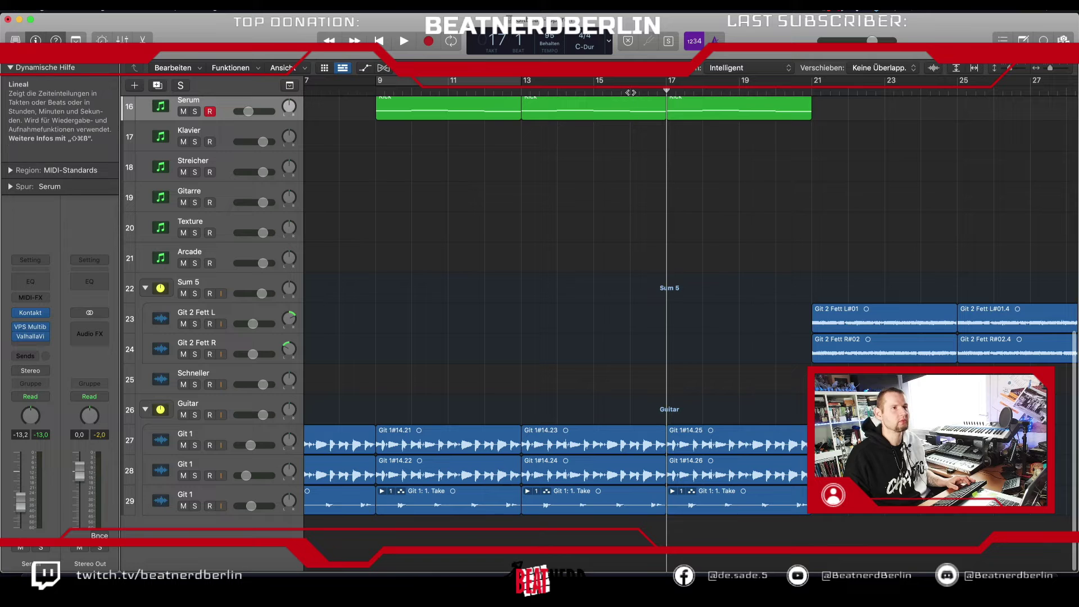
Step: Play the section from bar 16 with a cycle up to bar 21, releasing the cycle to hear the next part
left_click_drag(632, 85, 810, 93)
key("space")
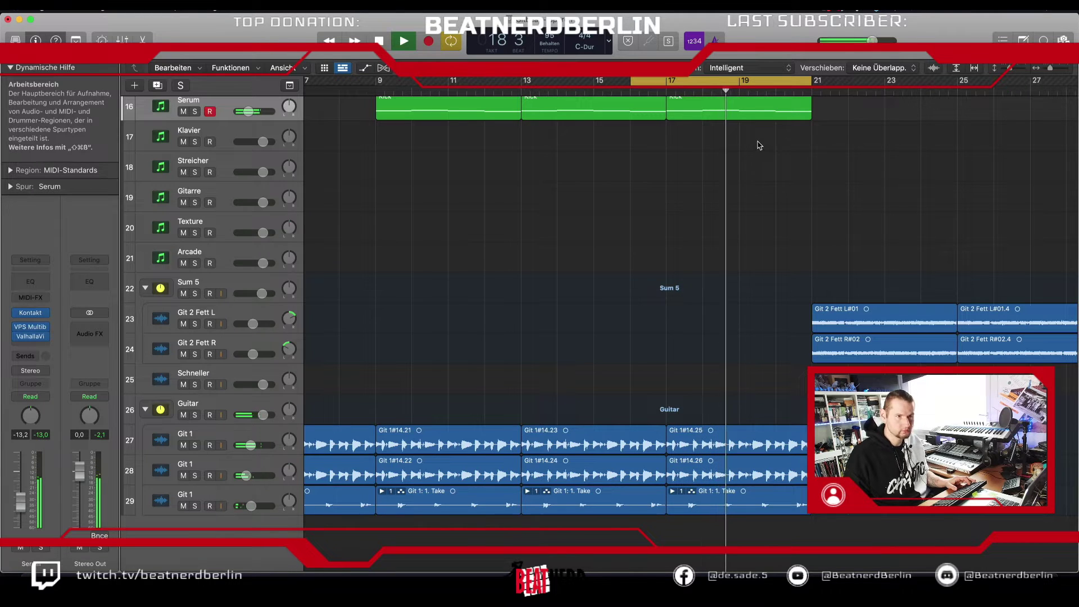
left_click(781, 83)
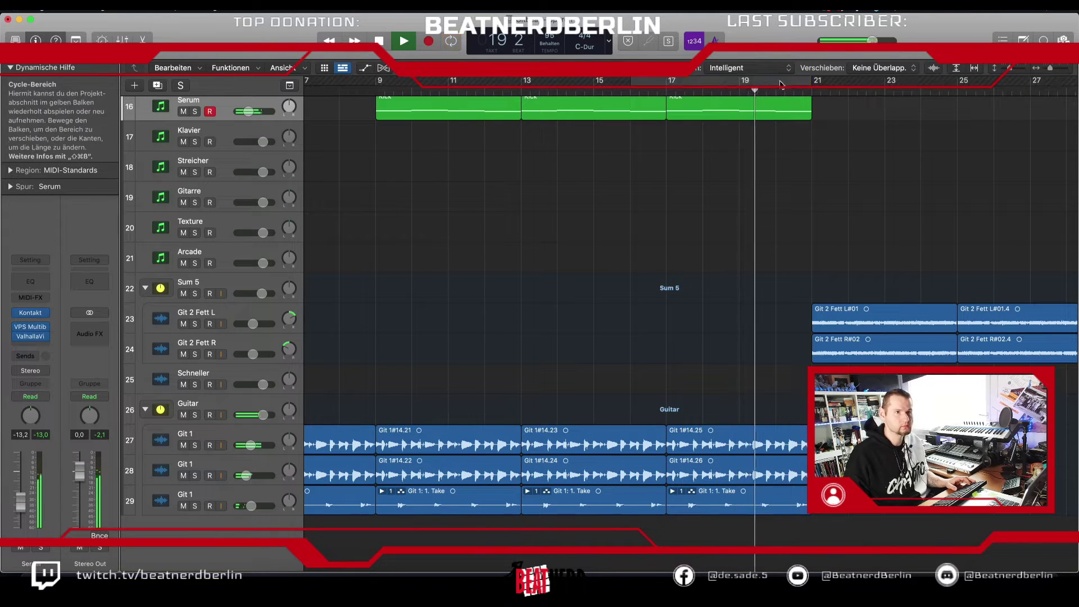
scroll(793, 224, "up", 4)
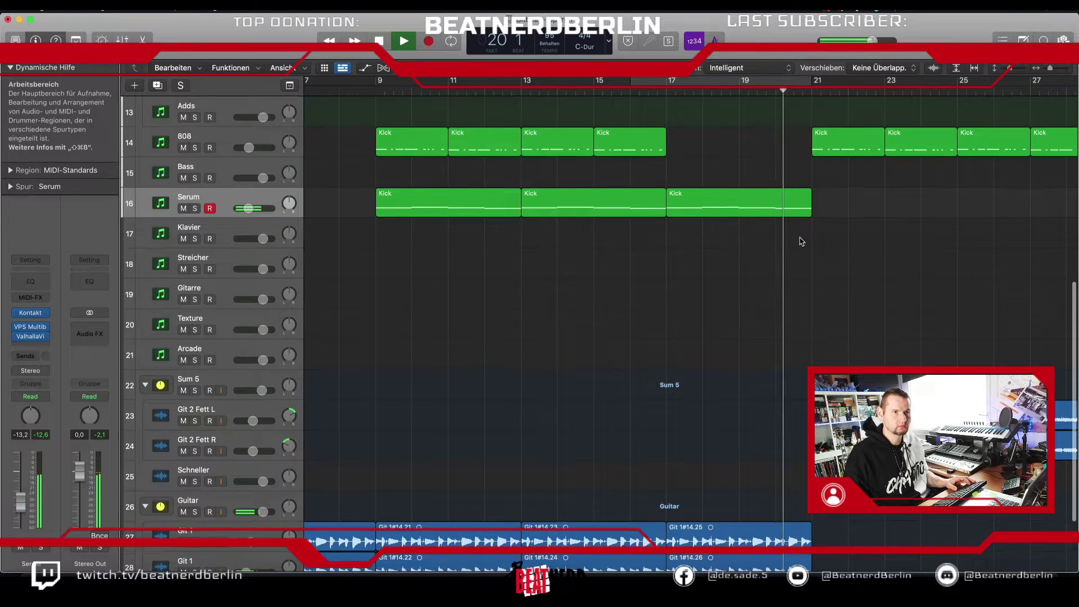
scroll(801, 242, "up", 1)
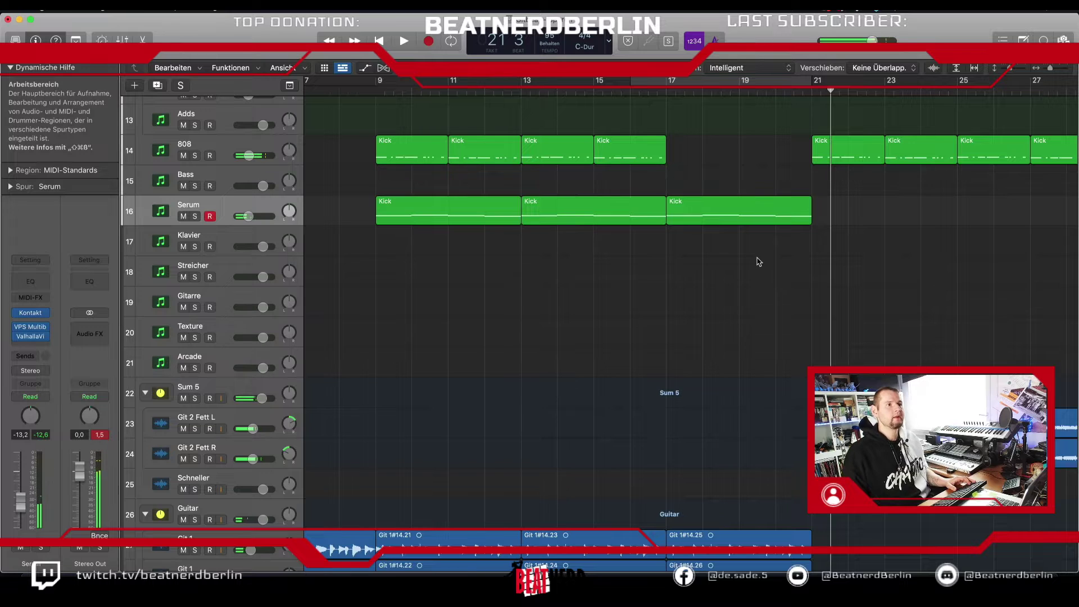
Step: Set the cycle to bars 9 to 21 and insert a stereo FabFilter Simplon after the reverb on the Serum track
scroll(759, 261, "up", 3)
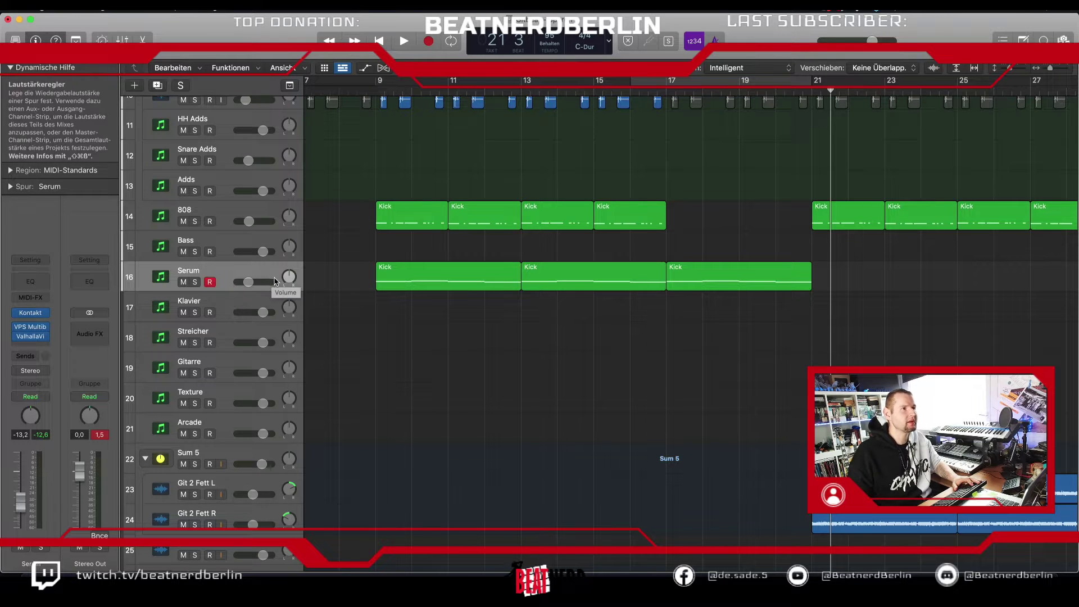
left_click_drag(381, 86, 810, 102)
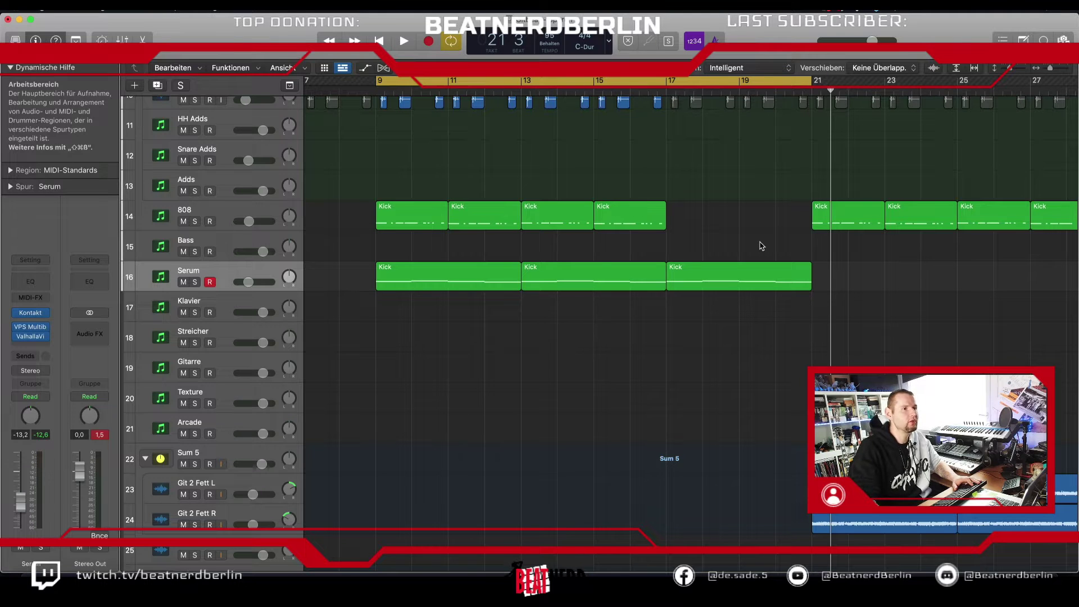
scroll(762, 246, "left", 3)
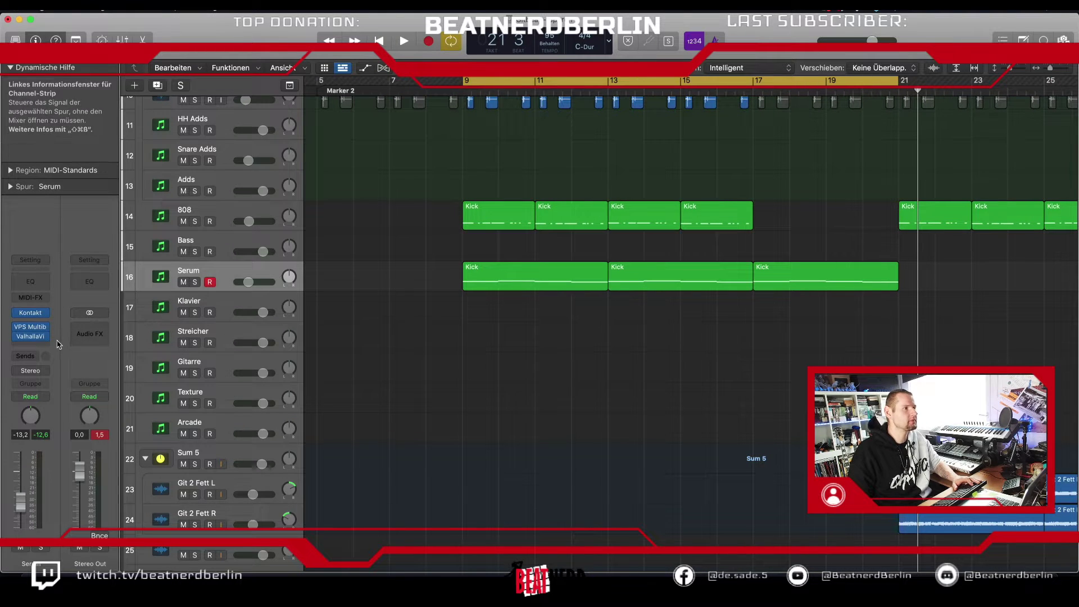
left_click(40, 346)
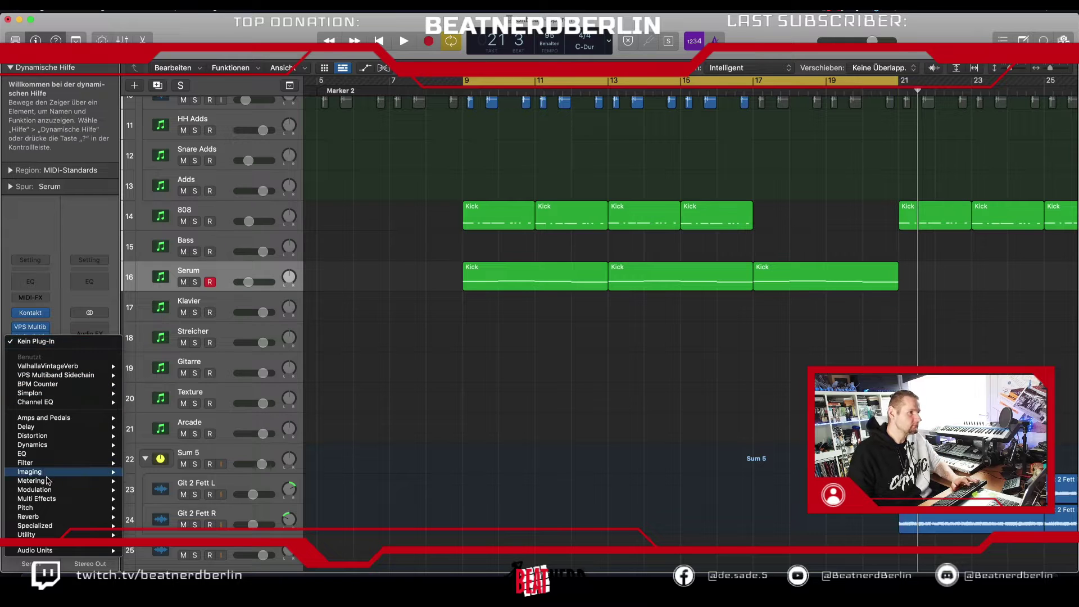
mouse_move(94, 399)
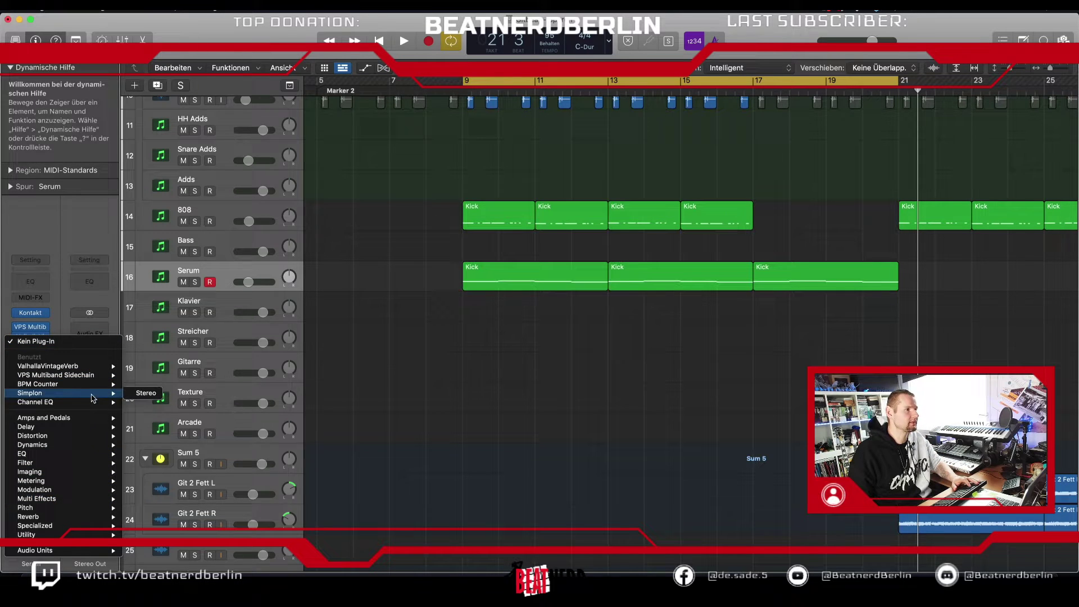
left_click(145, 394)
left_click_drag(460, 164, 447, 342)
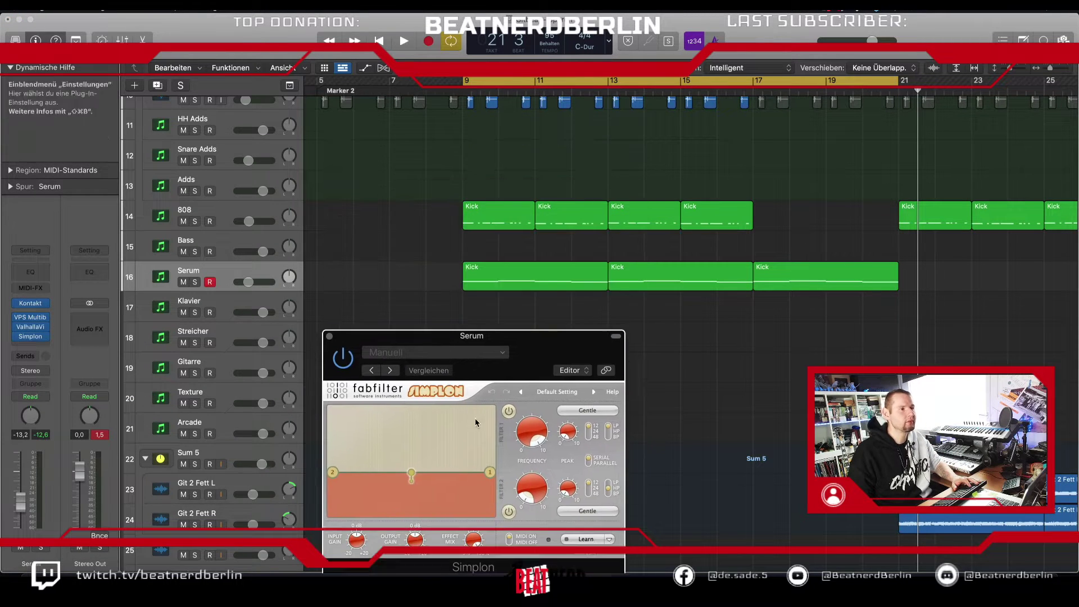
Step: Solo the Serum track and lower Simplon's Filter 1 frequency during playback to darken the sound
left_click(184, 282)
left_click(184, 282)
left_click(195, 282)
key("space")
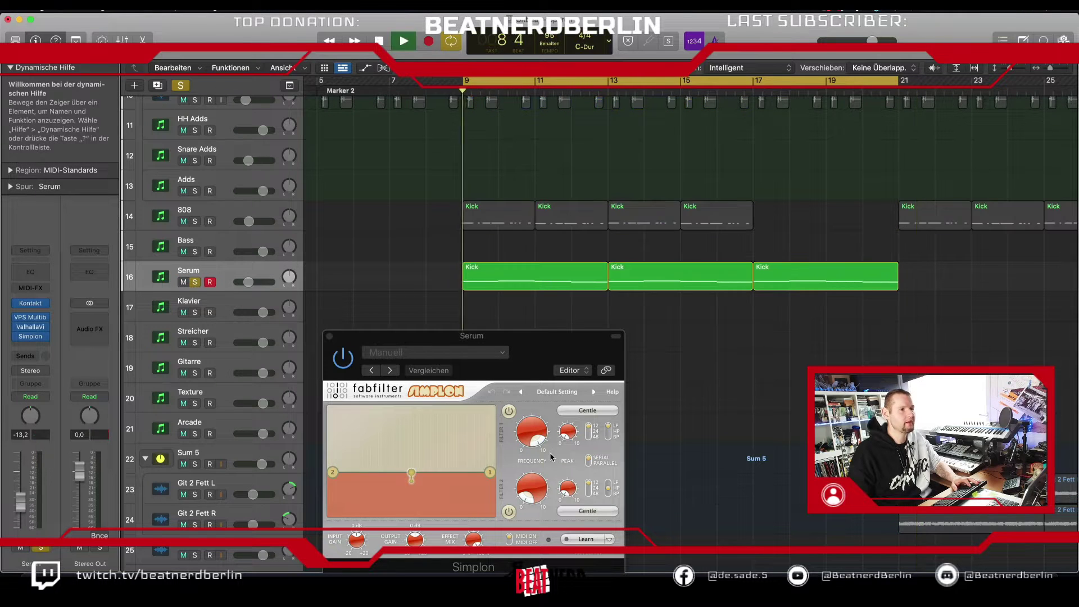
left_click_drag(532, 432, 487, 431)
key("space")
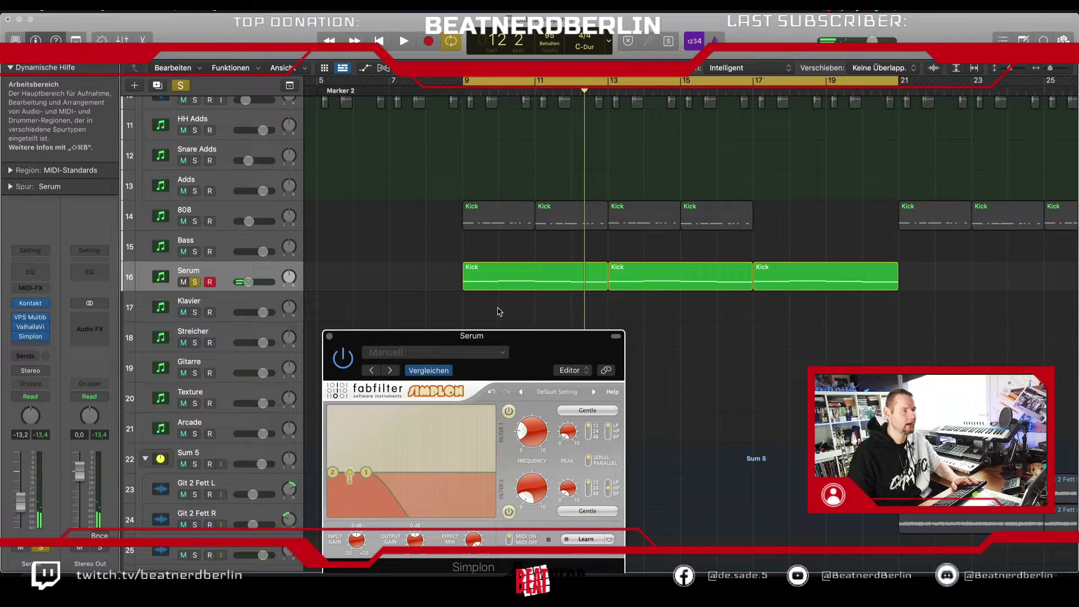
Step: Set the Serum track's automation to Touch, record a rise of Simplon's Filter 1 frequency from bar 9, and show the automation lanes
left_click(32, 397)
left_click(42, 406)
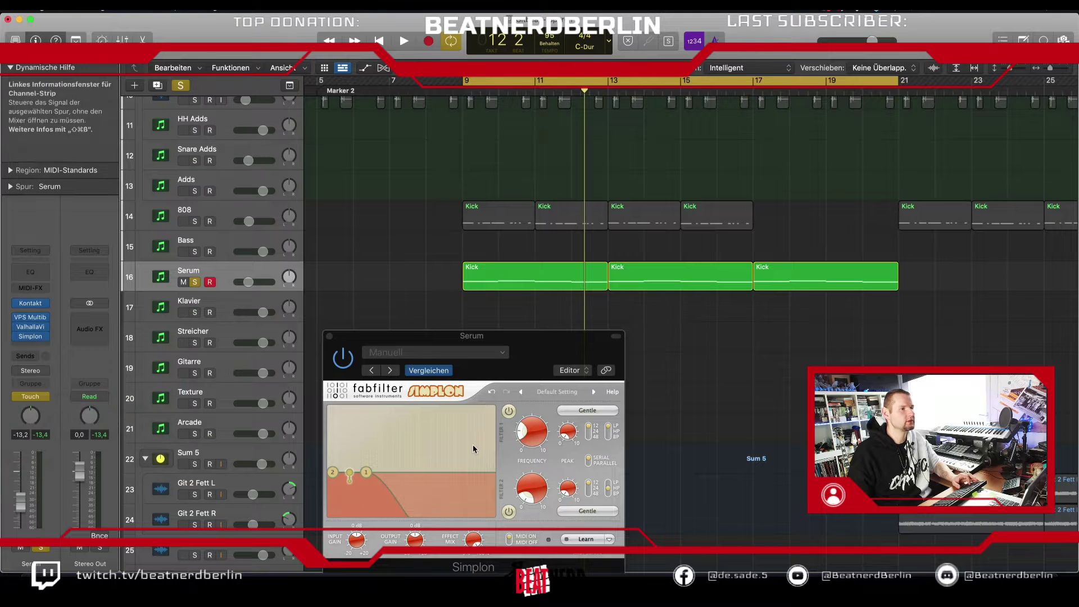
key("space")
left_click_drag(522, 430, 522, 420)
key("a")
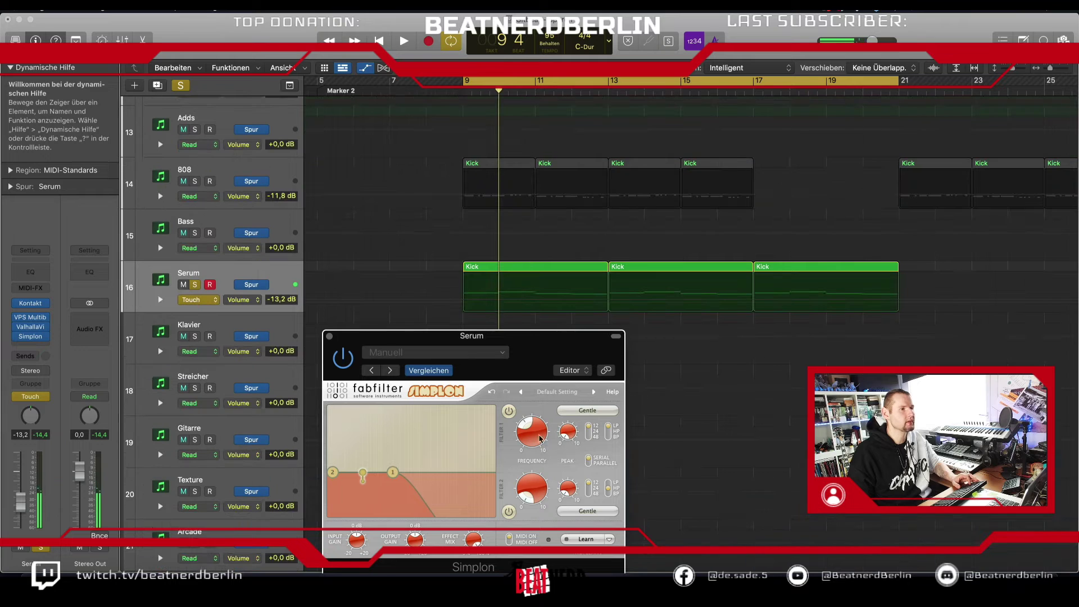
Step: Close Simplon, set the Serum track's automation to Read, and show its Filter 1 frequency in the automation lane
left_click(331, 337)
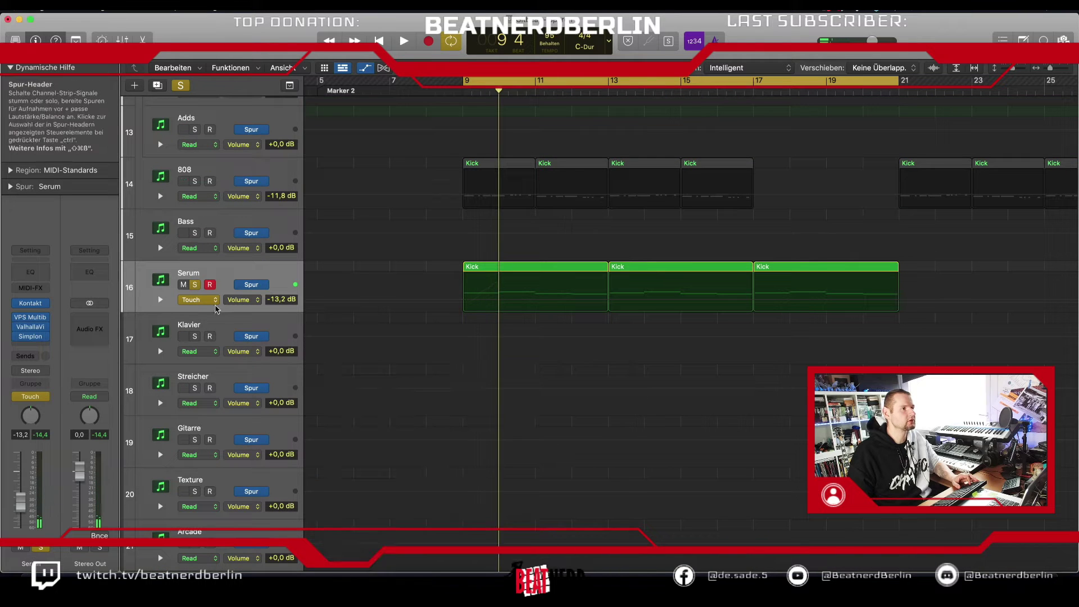
left_click(215, 309)
left_click(213, 300)
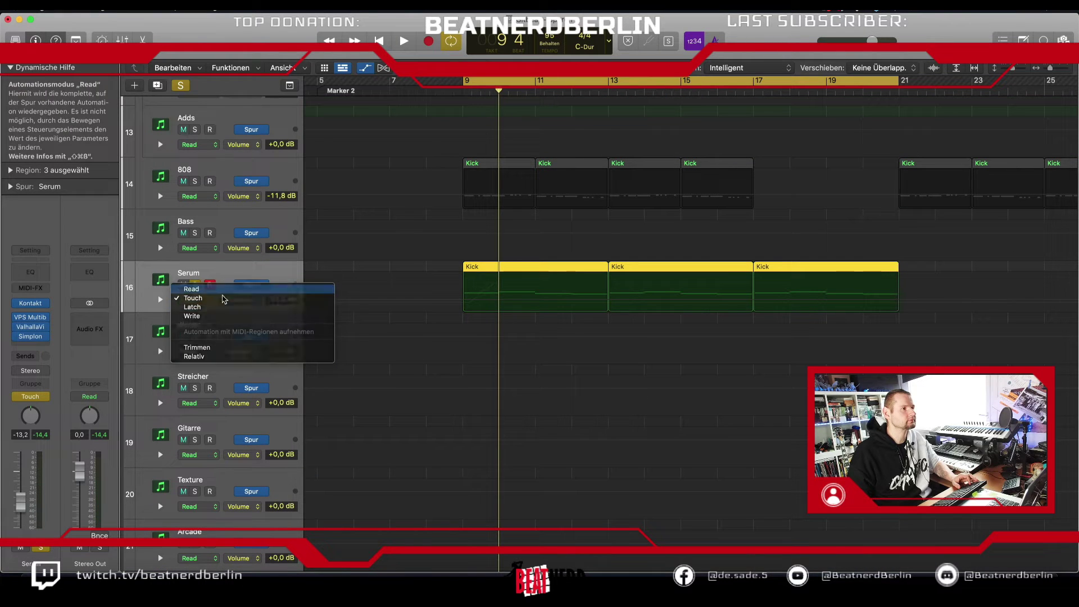
left_click(211, 291)
left_click(236, 300)
left_click(319, 433)
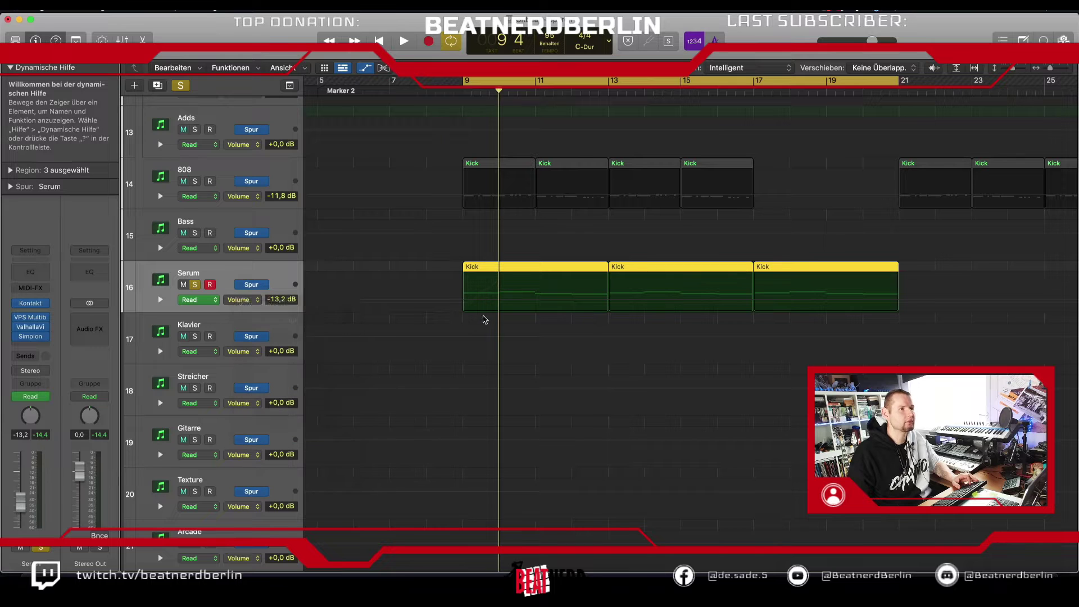
Step: Draw a Filter 1 frequency ramp from 37.645 Hz near bar 9 to 58140 Hz near bar 17, removing surplus points at its start
left_click_drag(472, 307, 756, 274)
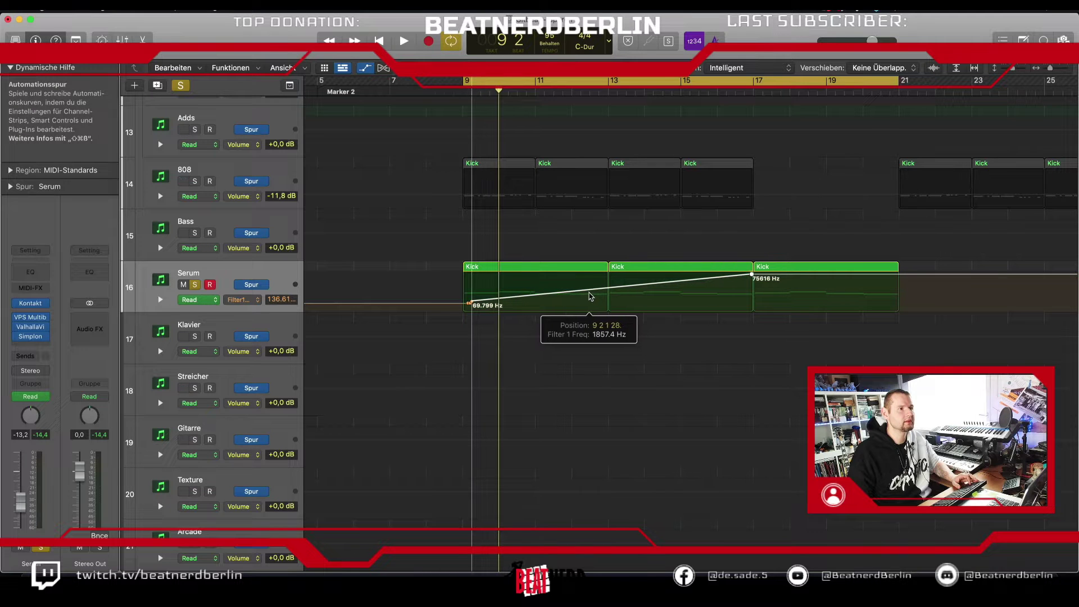
left_click_drag(592, 292, 589, 299)
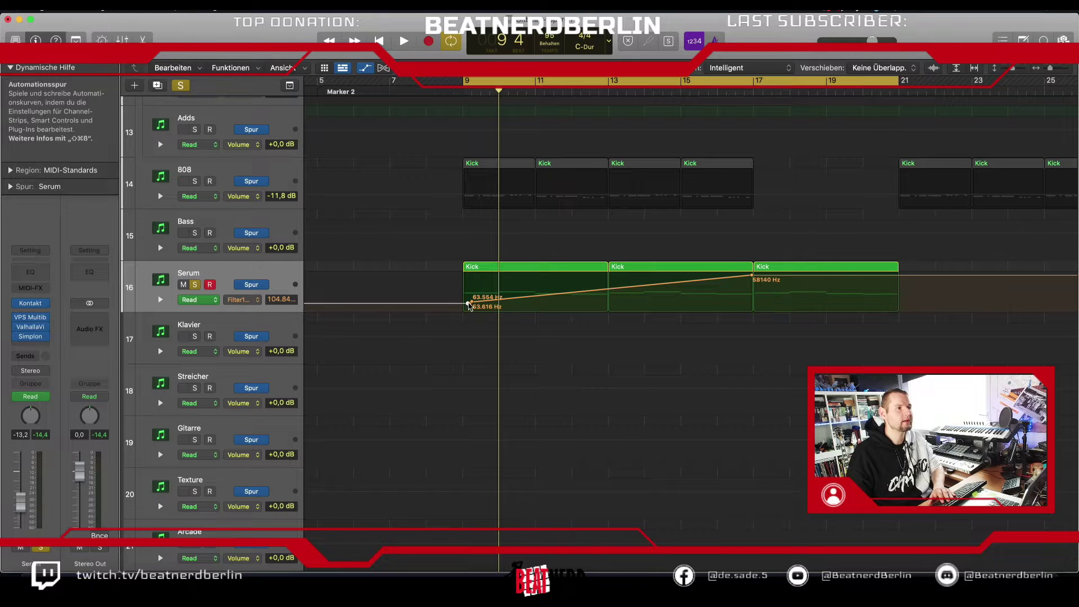
left_click(469, 305)
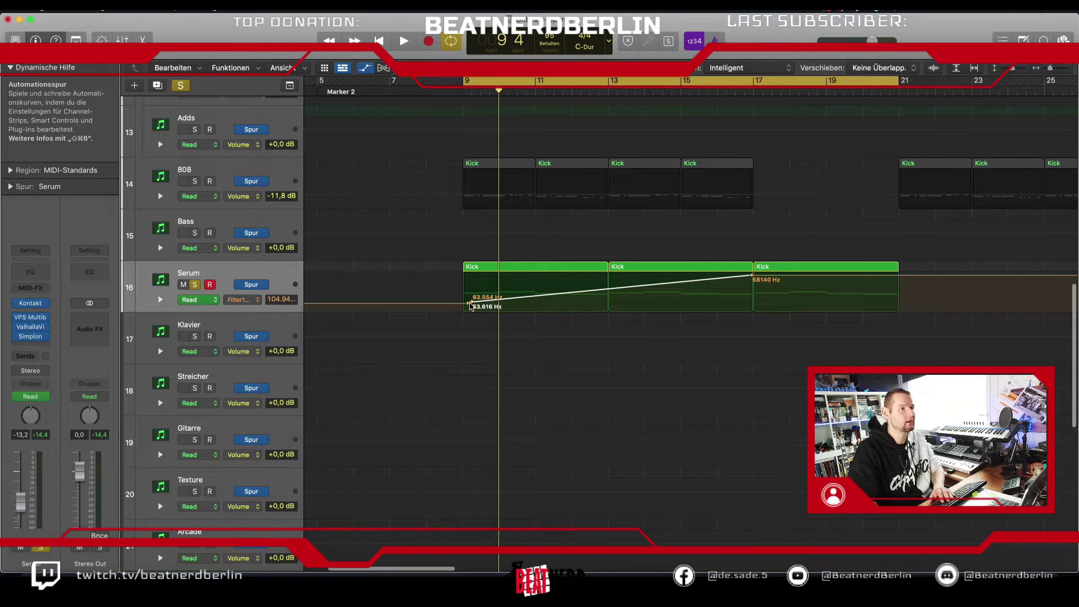
scroll(469, 305, "up", 5)
left_click(471, 306)
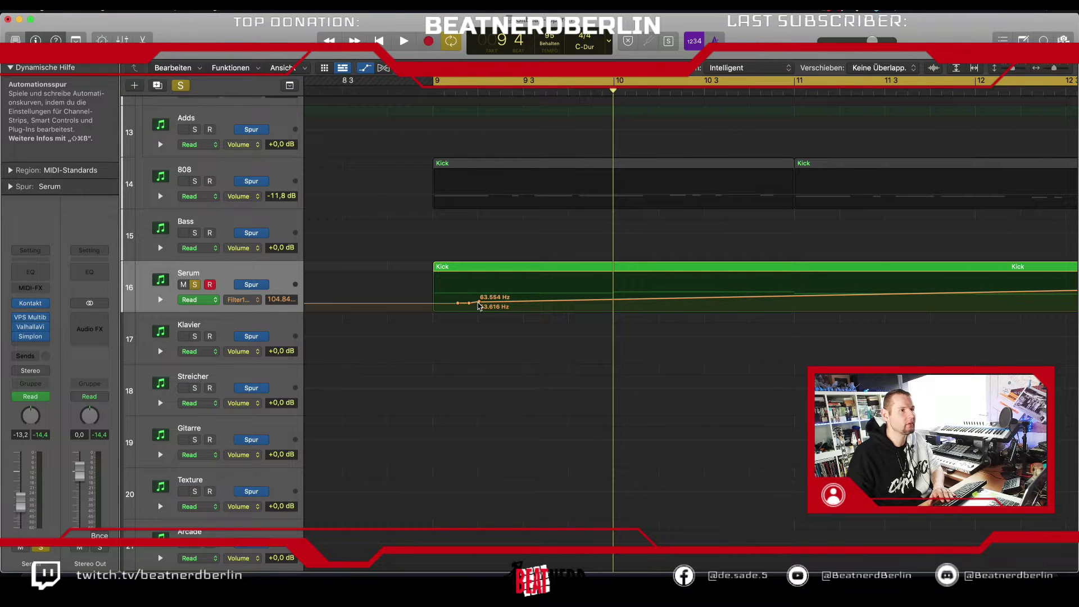
left_click(476, 305)
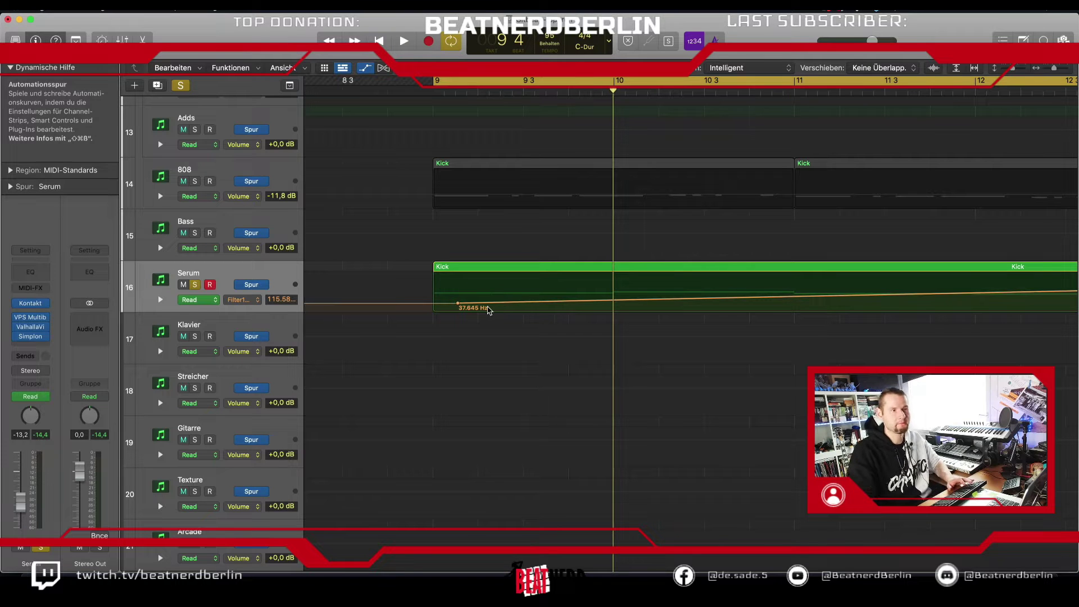
Step: Bend the Serum track's filter ramp downward with the Automation Curve tool so it rises slowly first and steeply towards bar 17
key("super+Left")
key("super+Left")
key("super+Left")
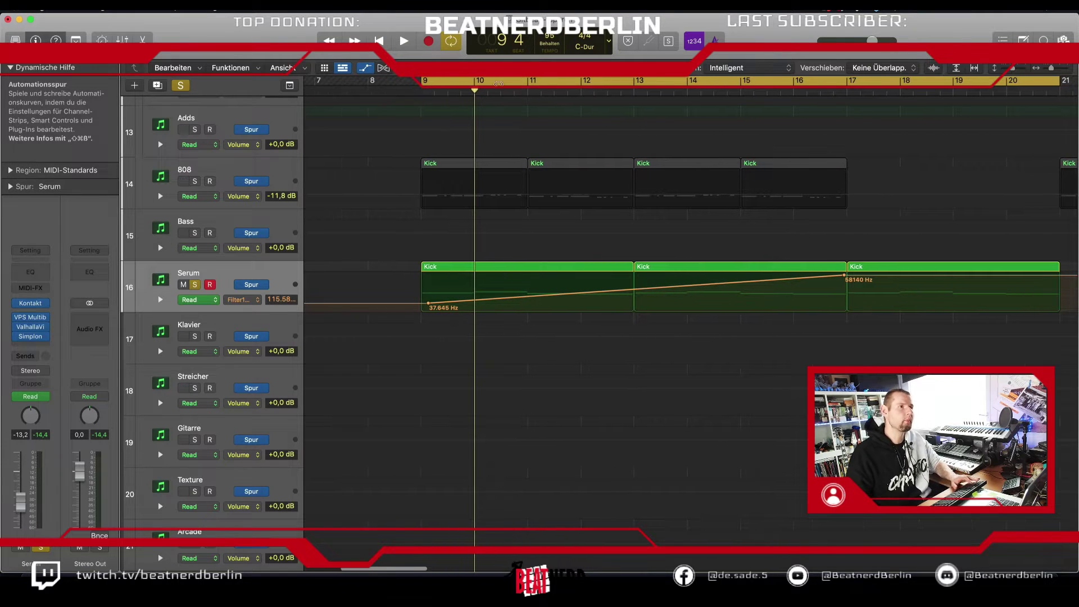
key("t")
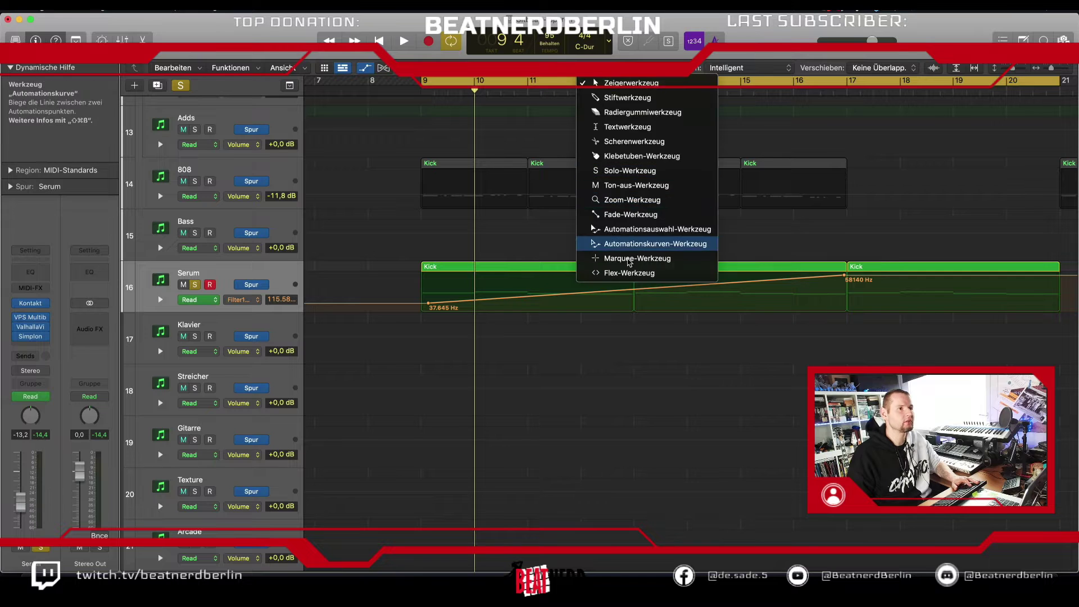
left_click(635, 243)
left_click_drag(631, 293, 633, 305)
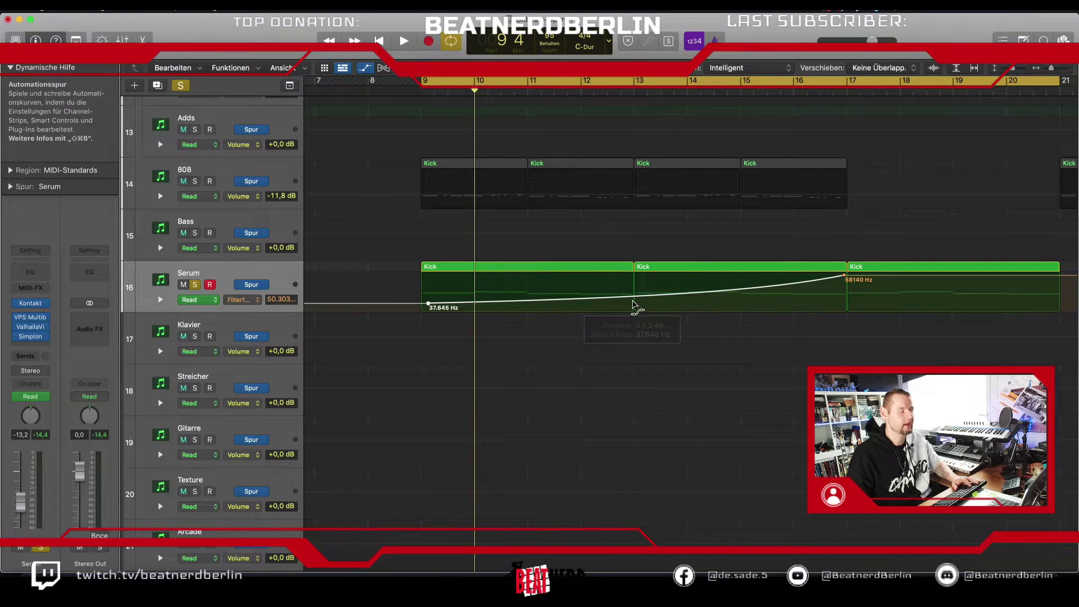
Step: Play the filter sweep with the cycle switched off and shift the ramp's end point to bar 17 with the Pointer tool
key("space")
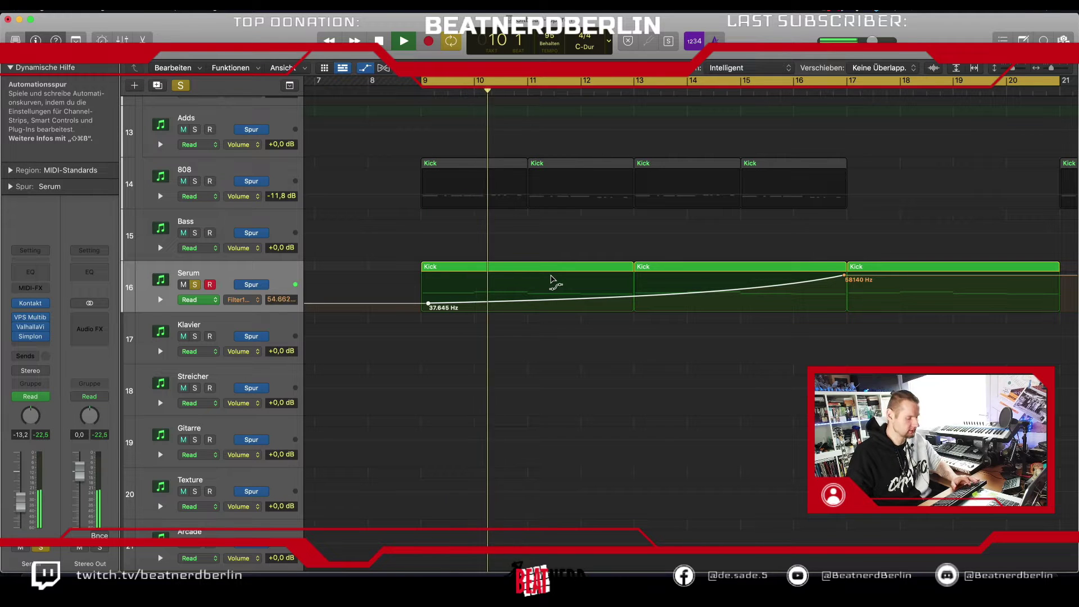
key("t")
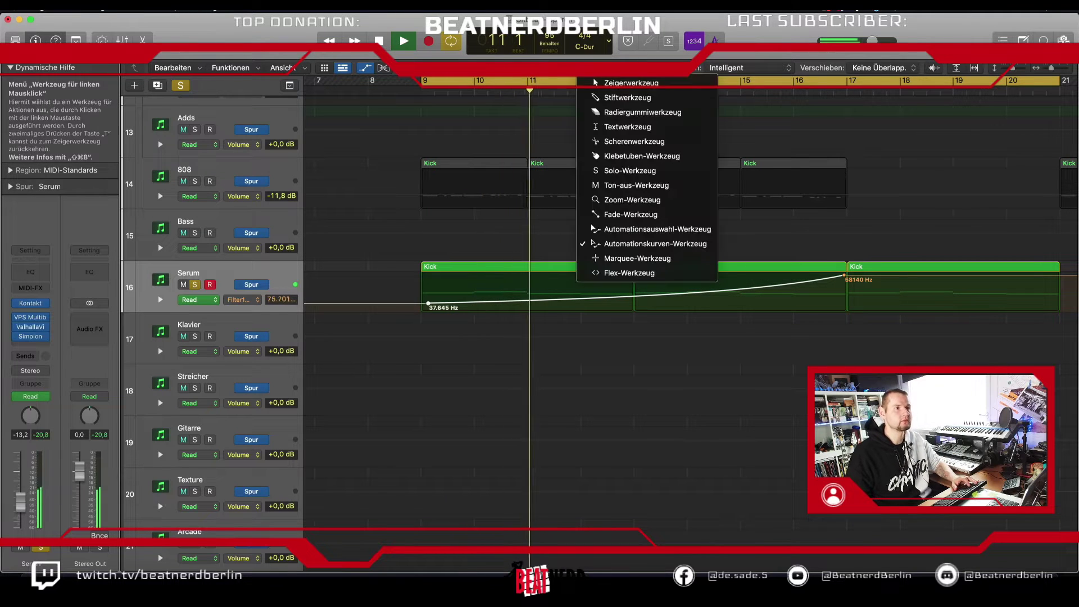
left_click(593, 83)
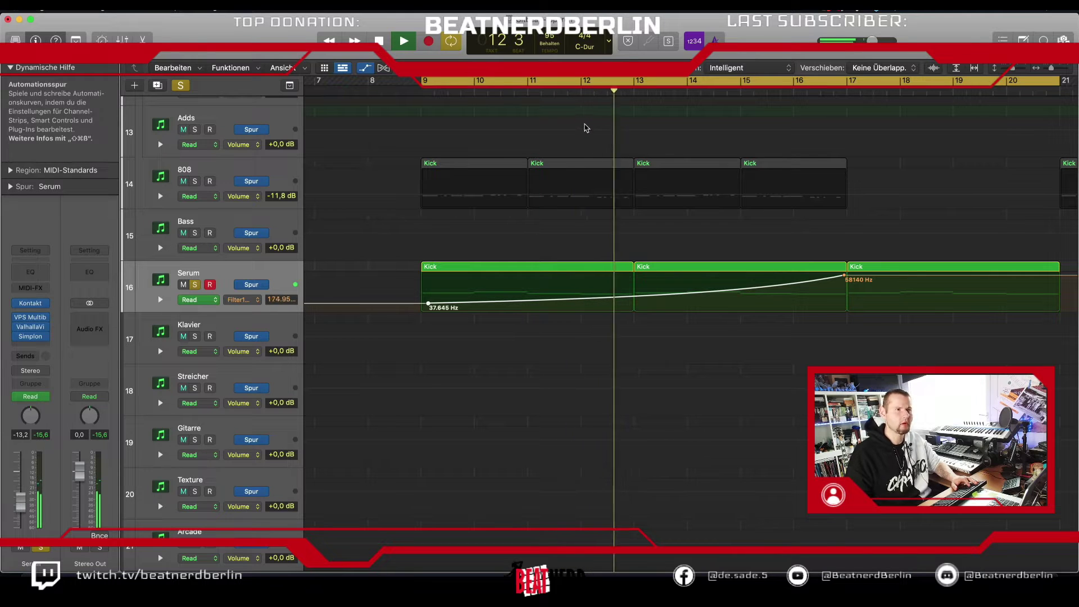
left_click(634, 82)
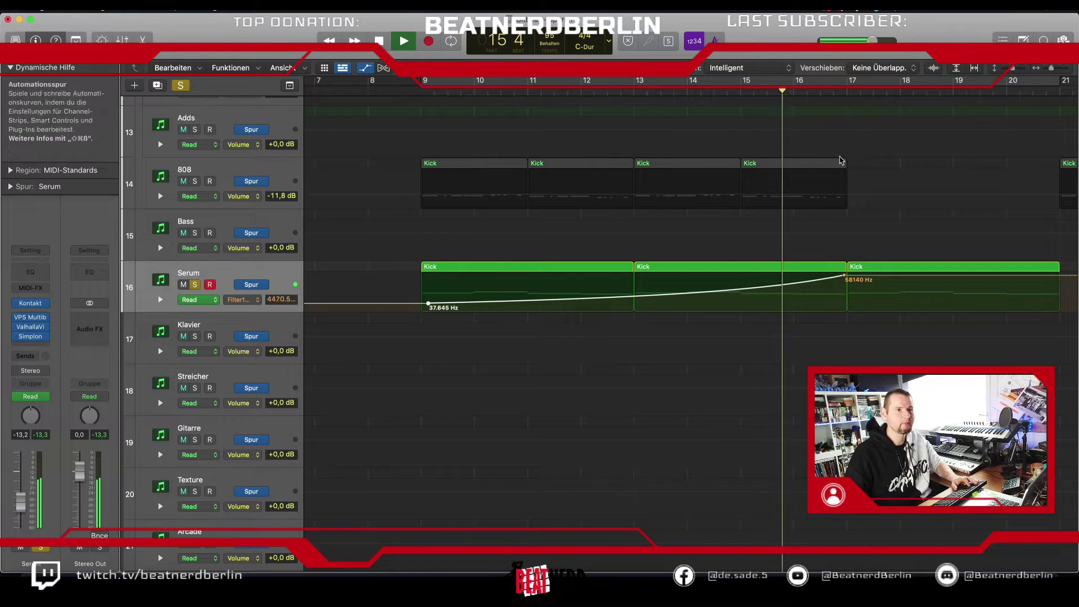
left_click(849, 276)
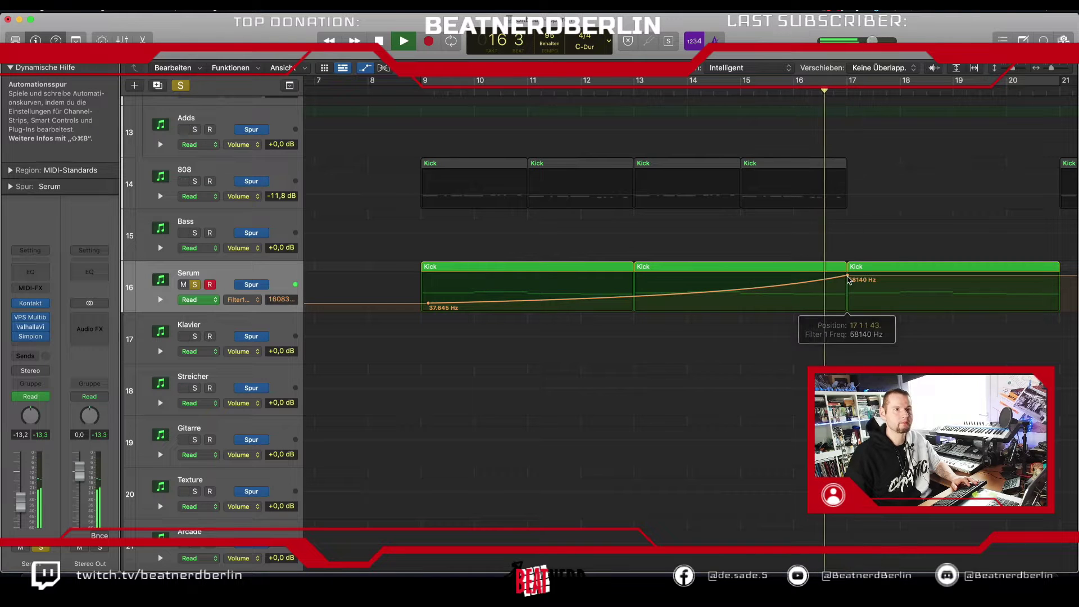
key("space")
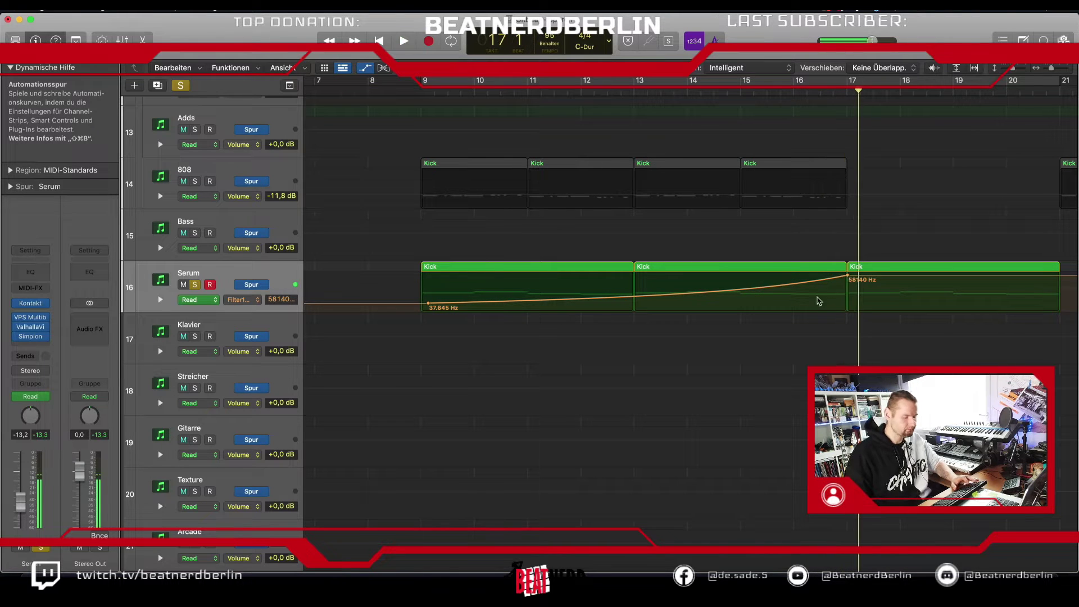
Step: Hide the automation lanes and unsolo the Serum track
double_click(761, 308)
key("e")
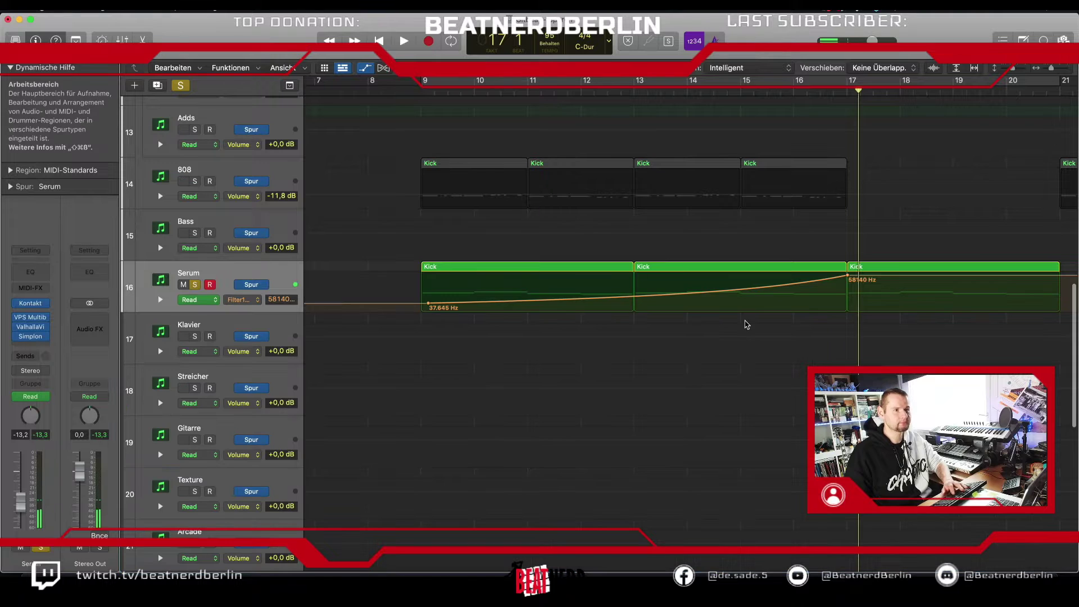
key("super+Left")
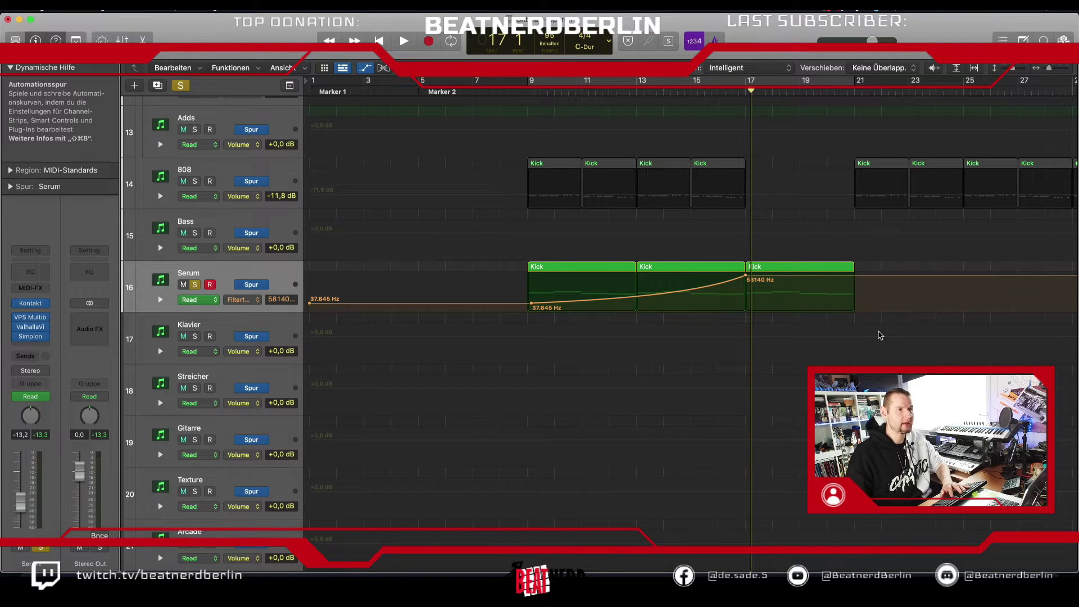
key("a")
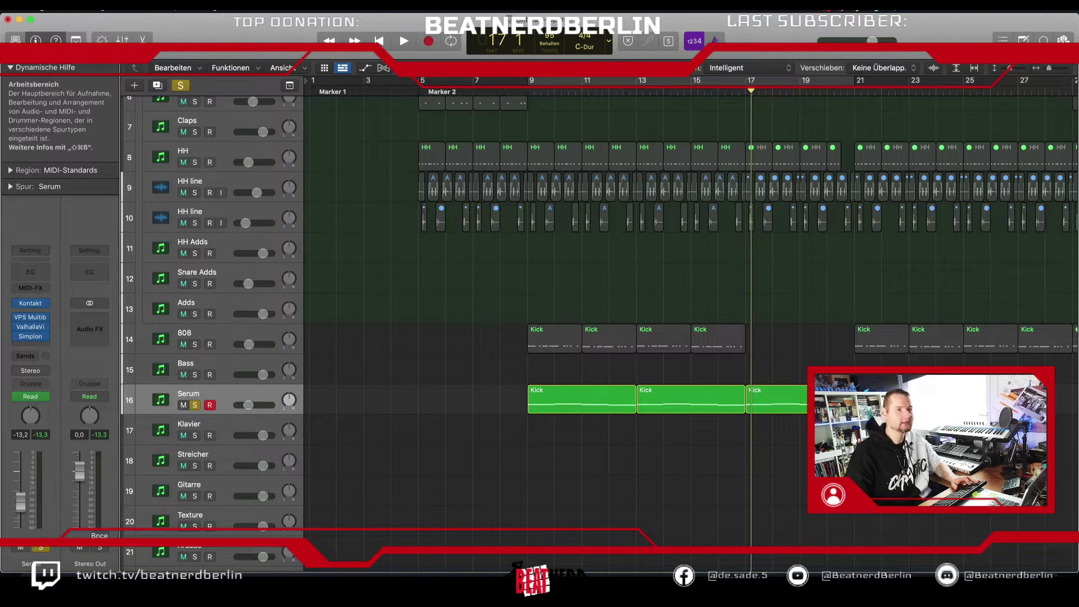
scroll(691, 326, "right", 5)
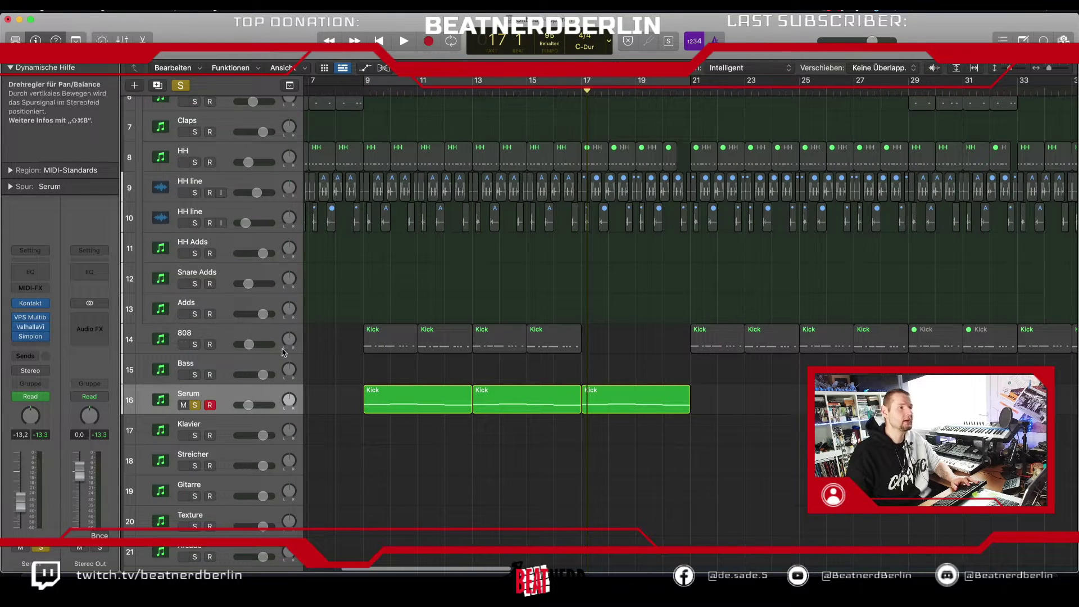
left_click(194, 405)
Step: Play the transition from bar 4 into bar 5 with the full arrangement
scroll(699, 401, "down", 7)
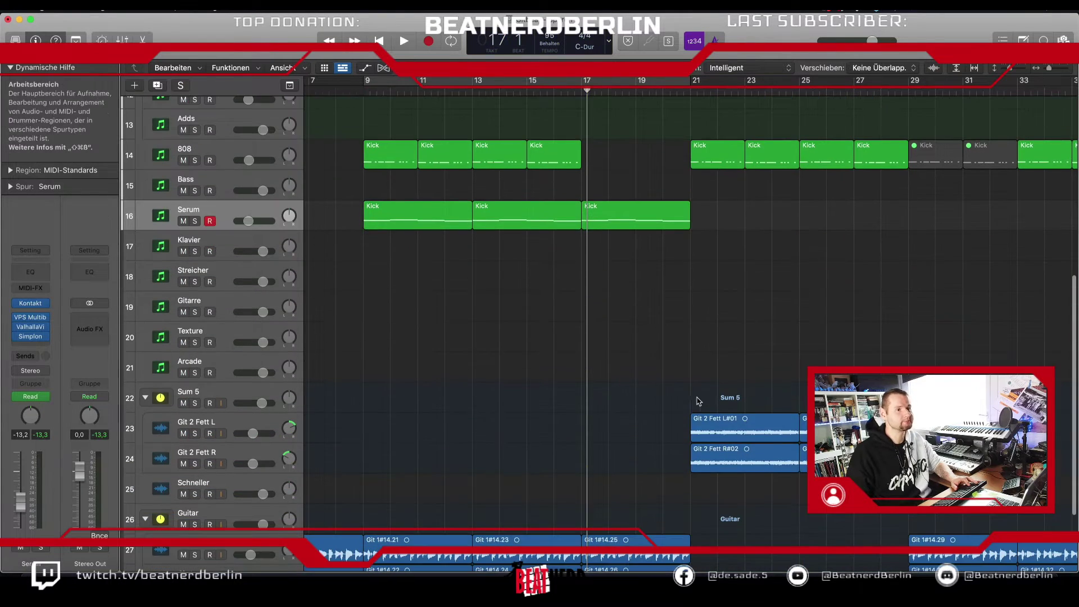
scroll(636, 417, "up", 6)
scroll(633, 403, "left", 5)
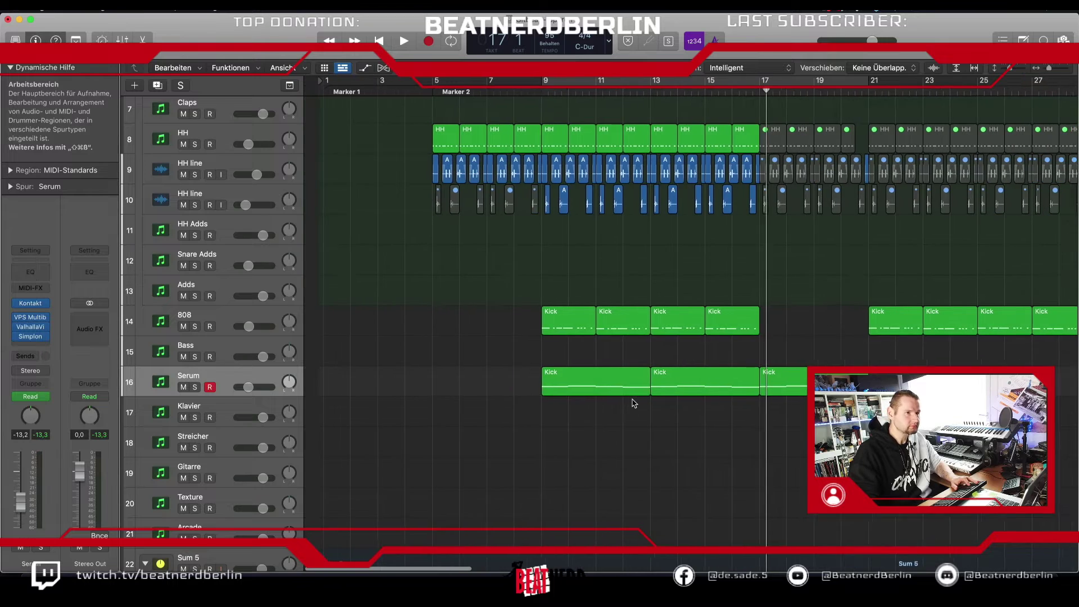
scroll(633, 400, "down", 9)
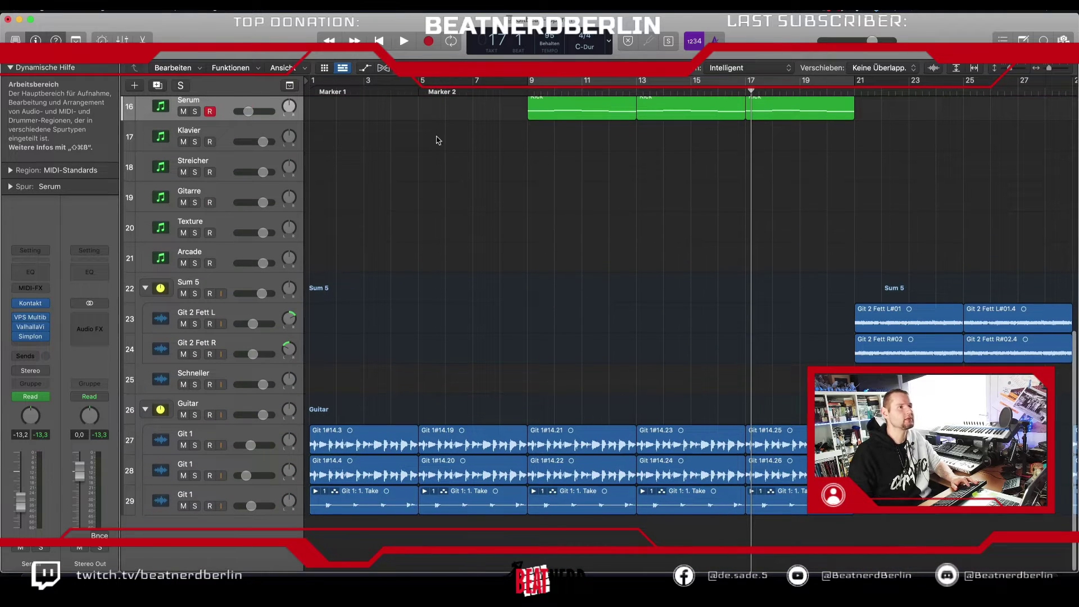
left_click(419, 88)
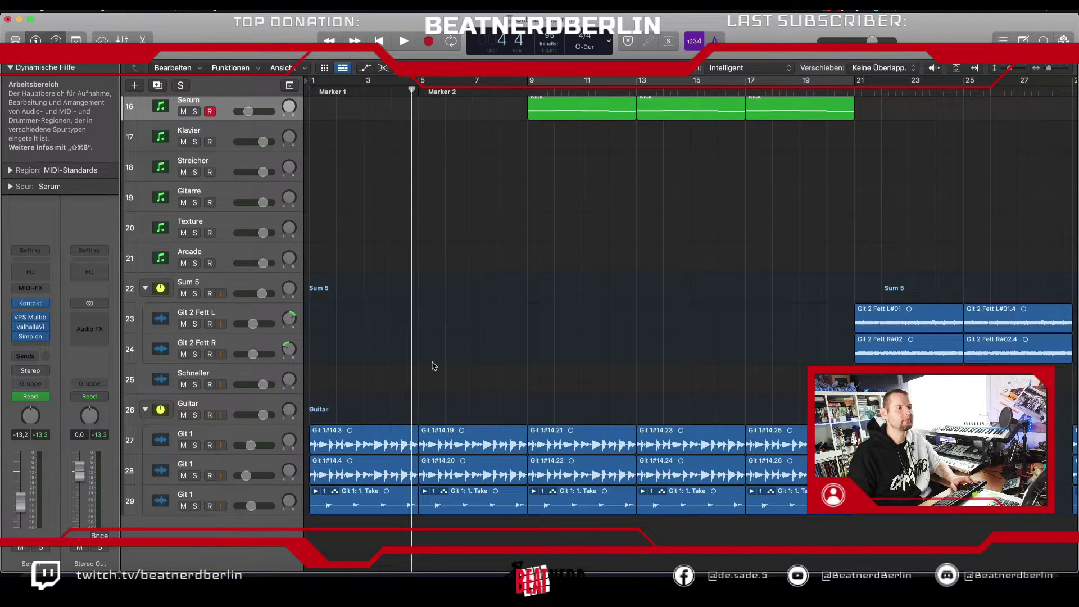
key("space")
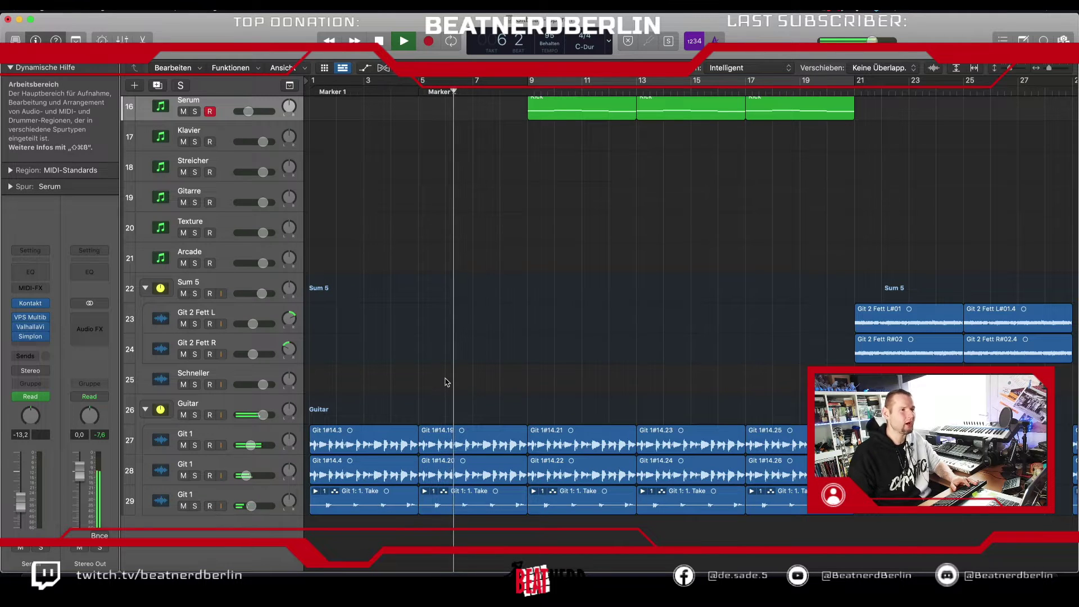
key("space")
left_click(395, 85)
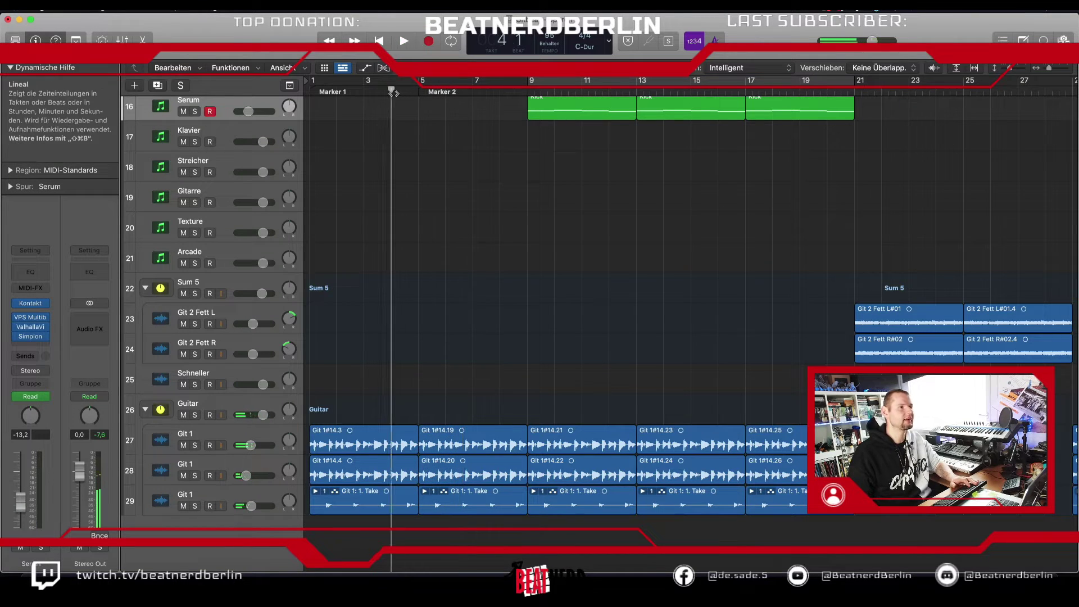
key("space")
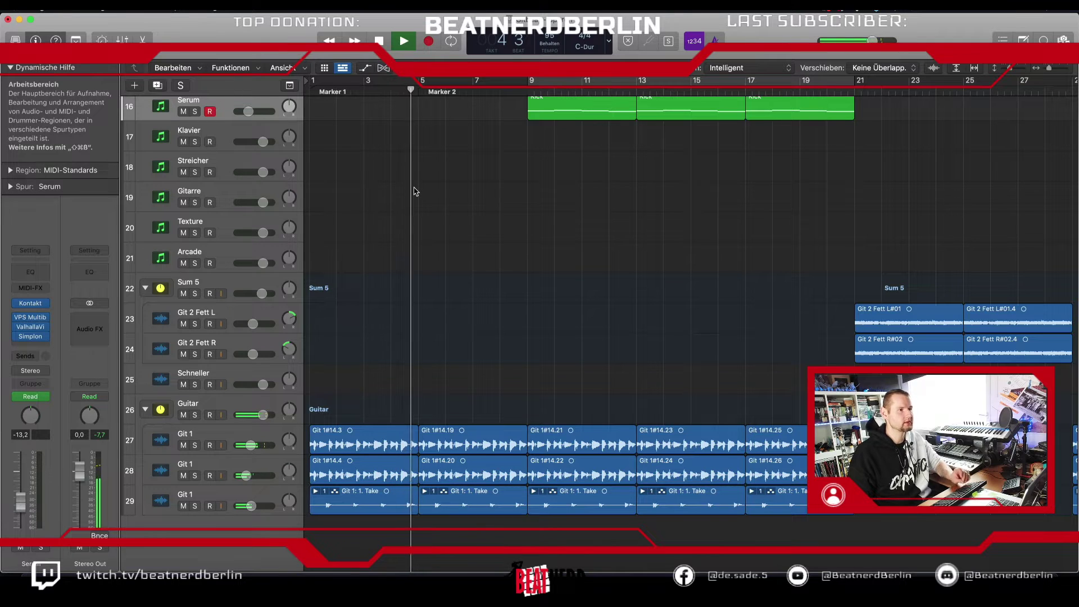
key("space")
Step: Add a one-beat HH region directly before bar 5 on the HH track as a pickup into the drums
scroll(433, 243, "up", 5)
scroll(433, 242, "up", 5)
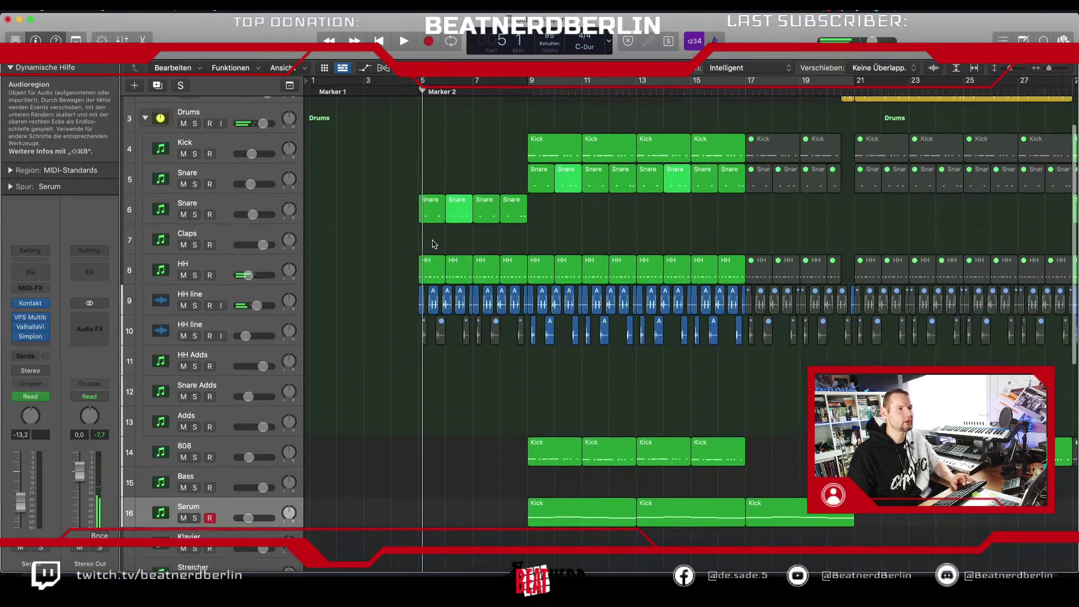
scroll(432, 243, "up", 5)
scroll(433, 243, "left", 5)
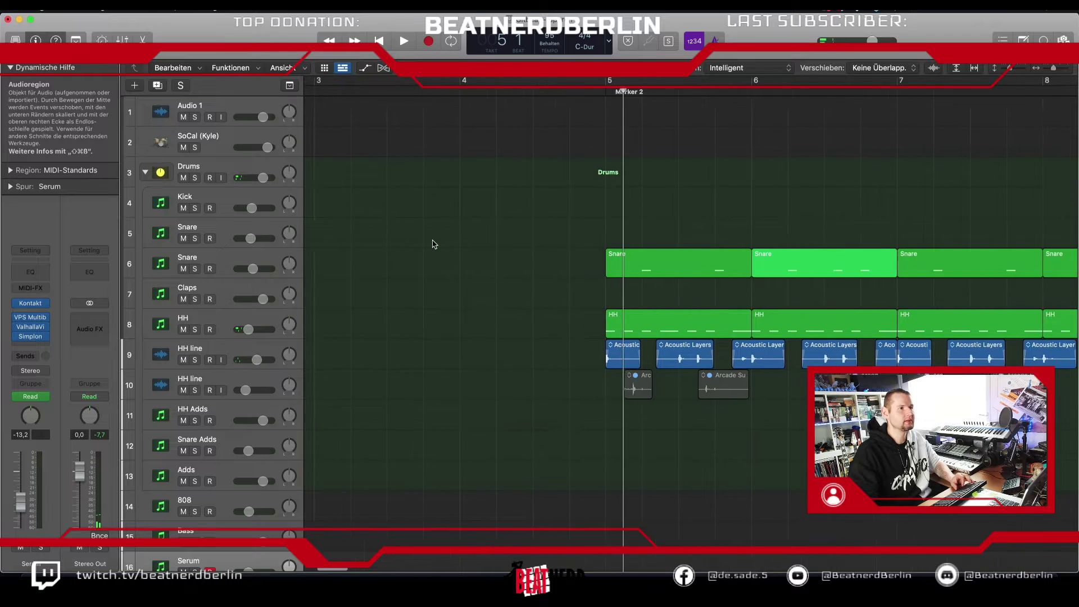
left_click(681, 329)
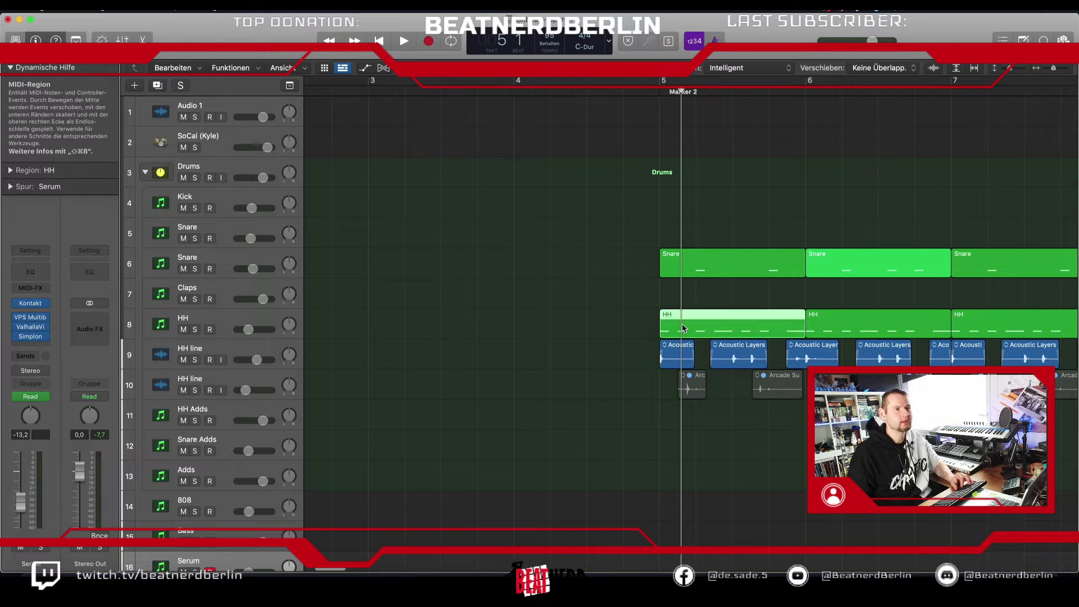
left_click_drag(699, 327, 624, 338)
Step: Play into bar 5 from bar 4 and again from bar 3 to check the hi-hat pickup
left_click(548, 92)
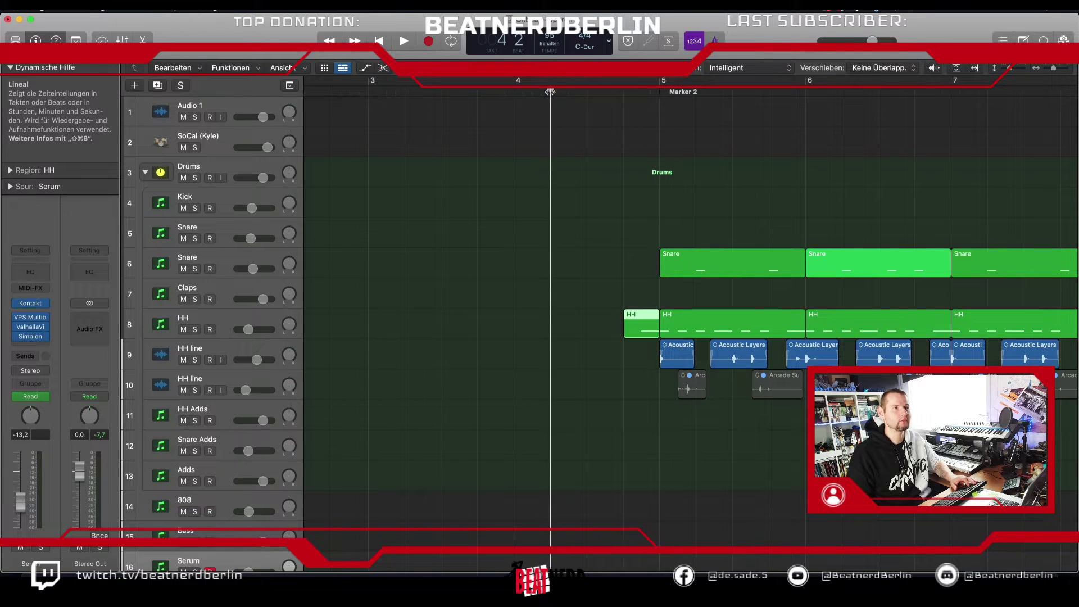
key("space")
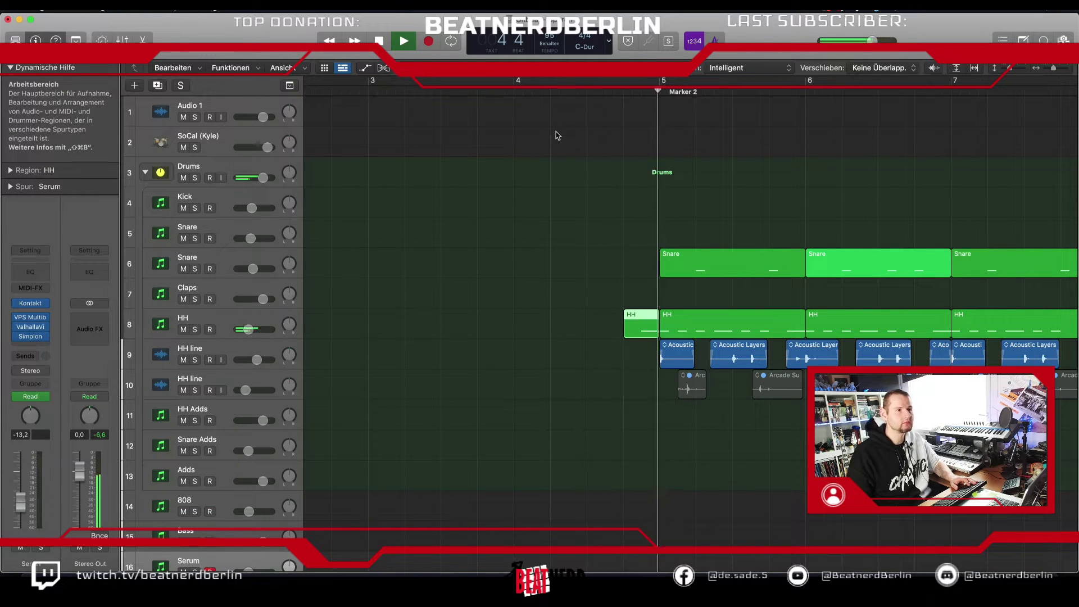
key("space")
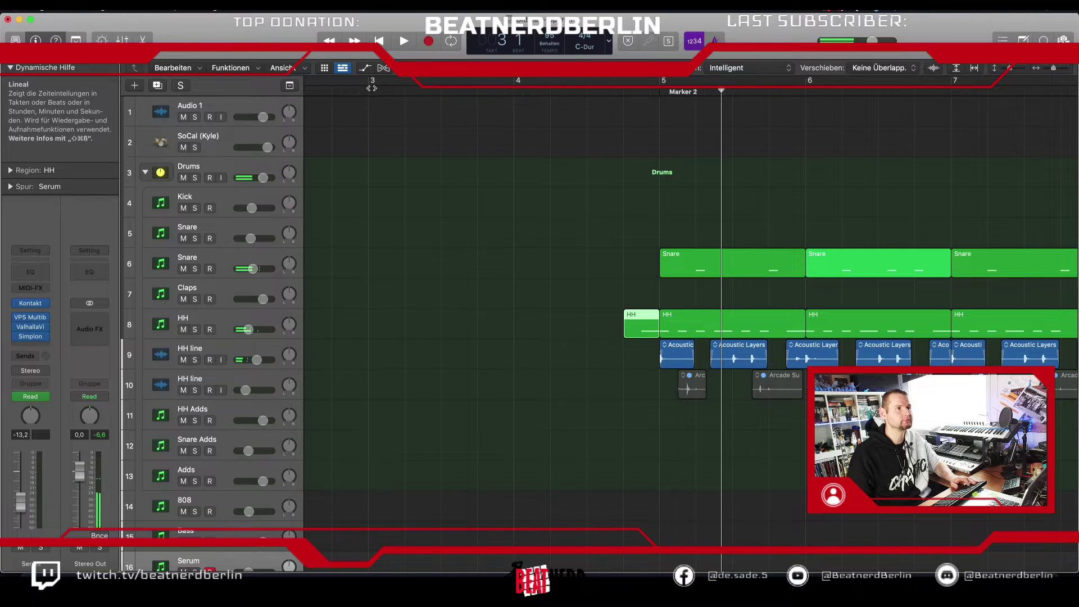
left_click(371, 89)
key("space")
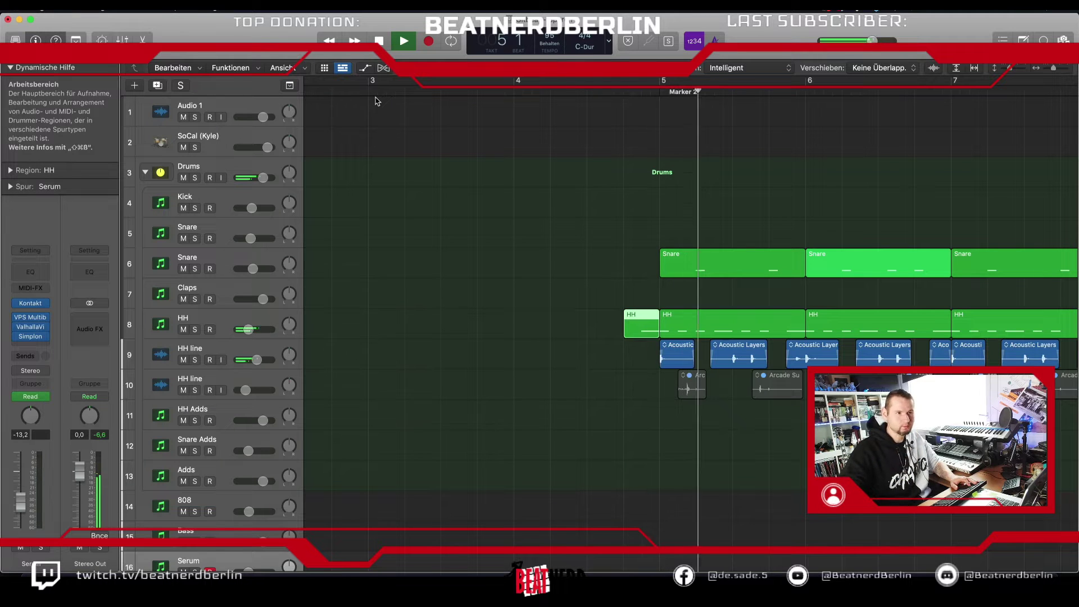
Step: Stop playback and add an audio track named Rev Snare directly below the HH track in the Drums stack
key("space")
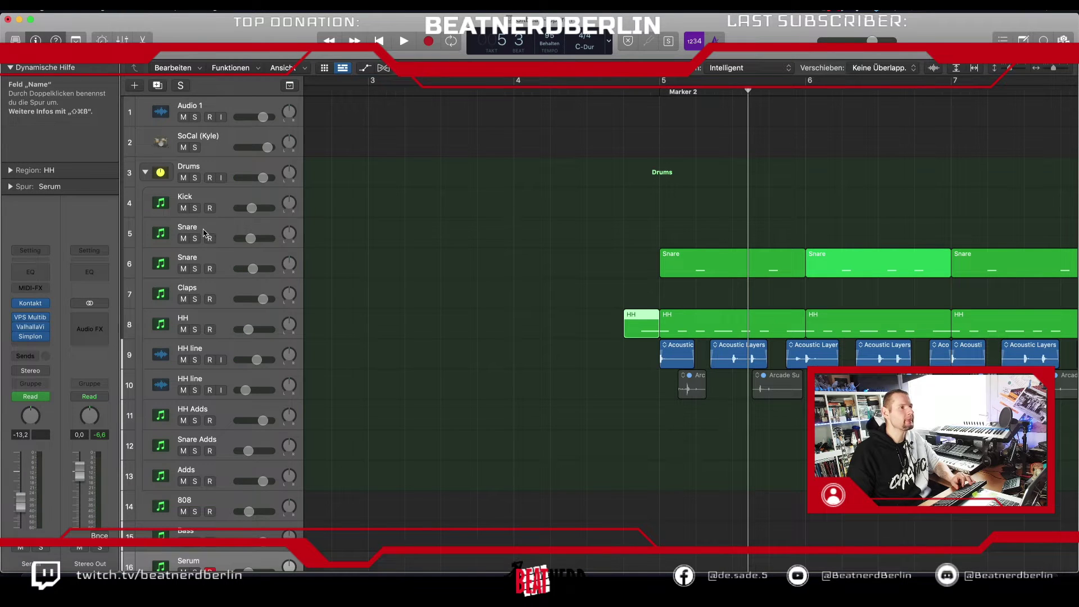
left_click(222, 228)
left_click(134, 87)
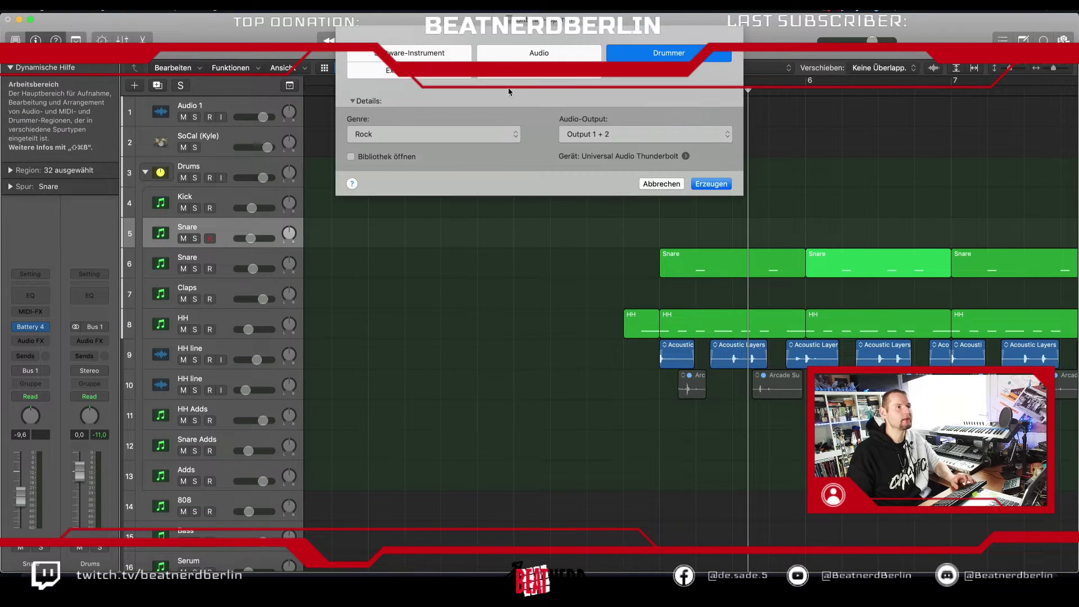
left_click(439, 58)
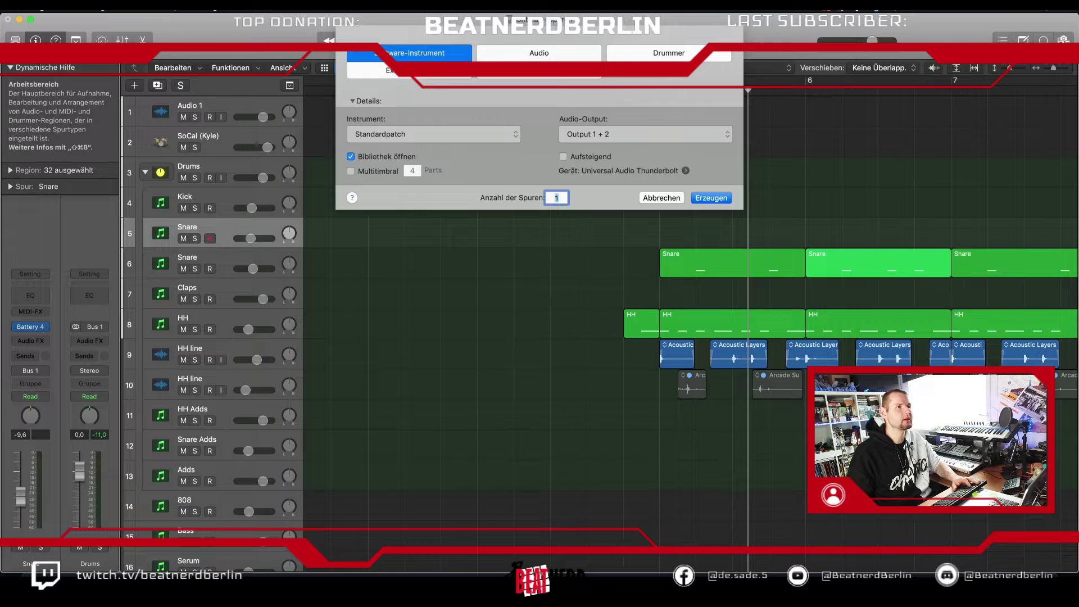
left_click(539, 53)
left_click(706, 230)
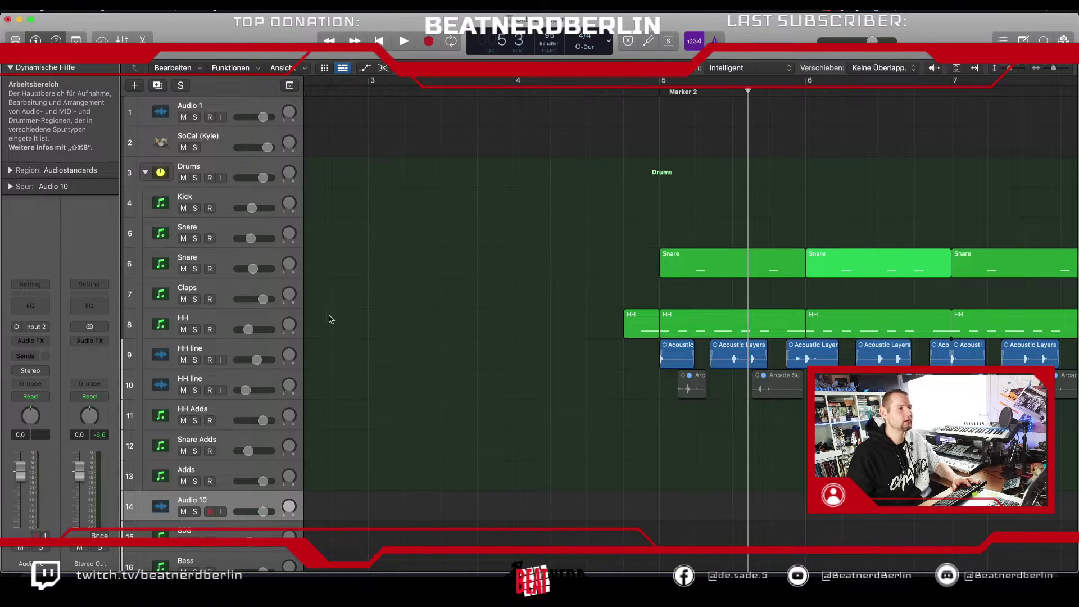
left_click_drag(208, 502, 221, 351)
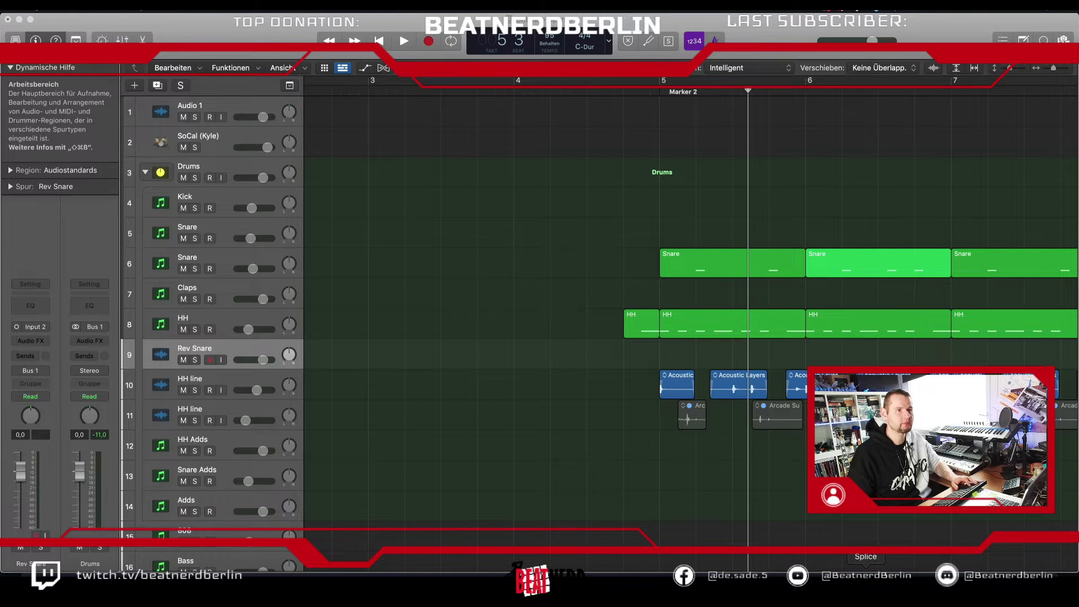
Step: Switch to Splice, search the samples for "snare" and preview the 05_AT_Fluid_Snares BONUS Hall snare
left_click(866, 585)
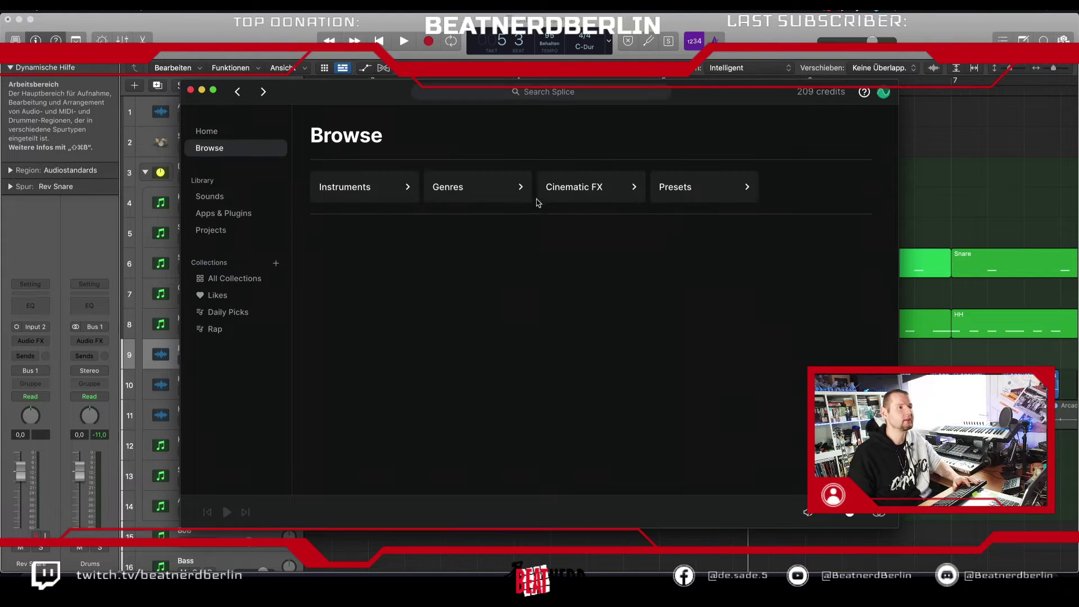
left_click(539, 99)
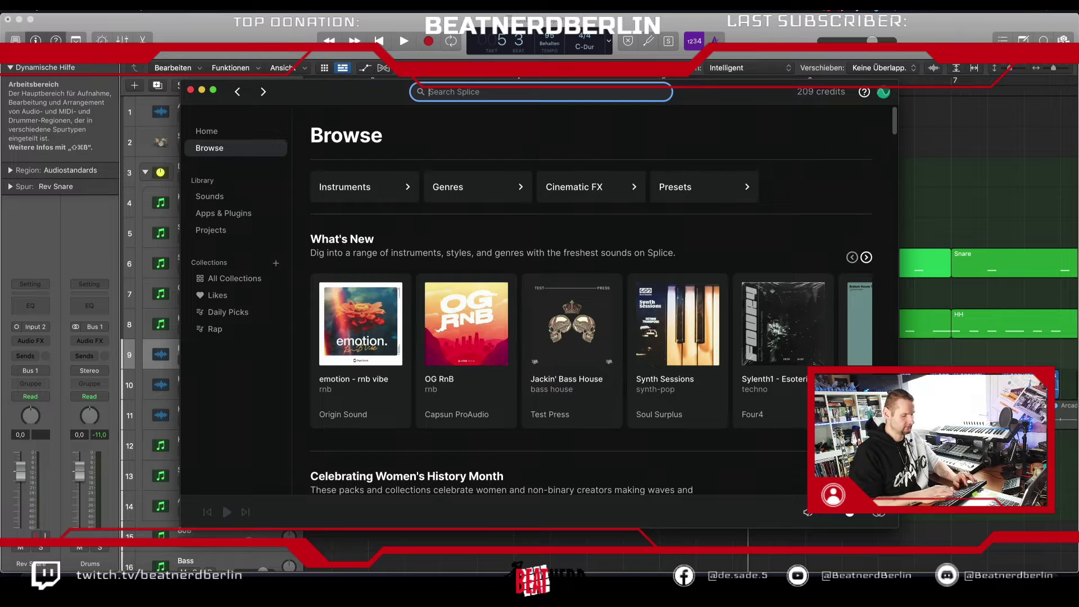
type("snare")
key("Return")
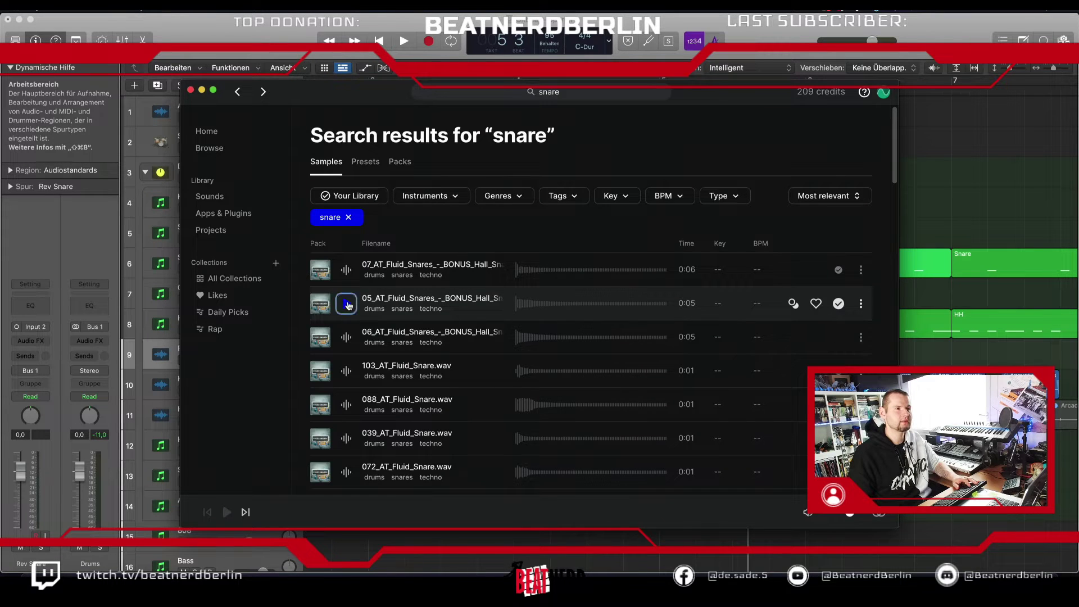
left_click(346, 304)
Step: Set the Mac's sound output device to Universal Audio Thunderbolt in the system settings
left_click(14, 6)
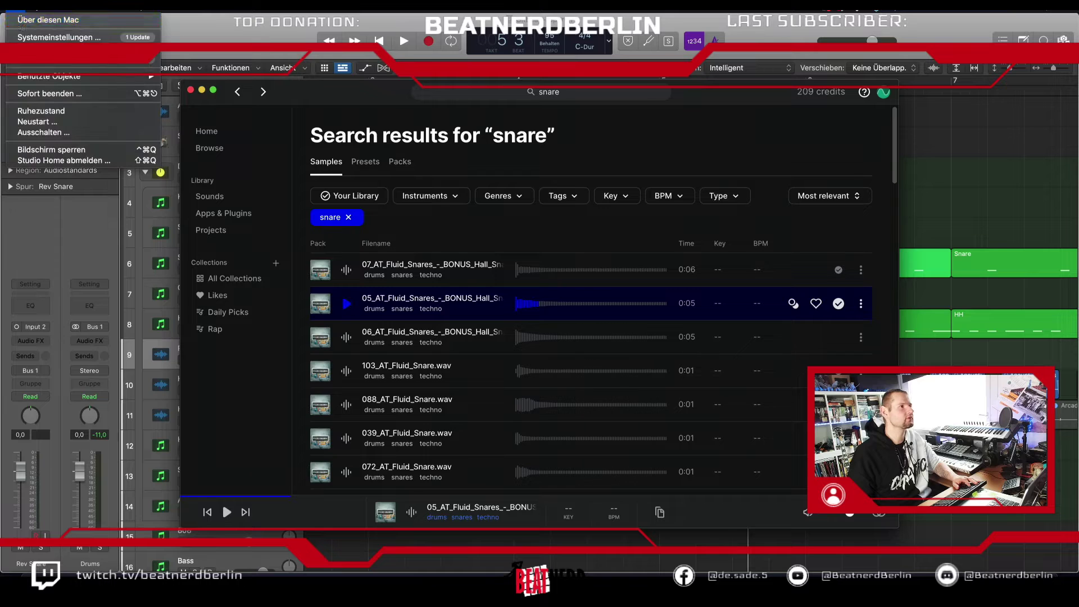
left_click(28, 37)
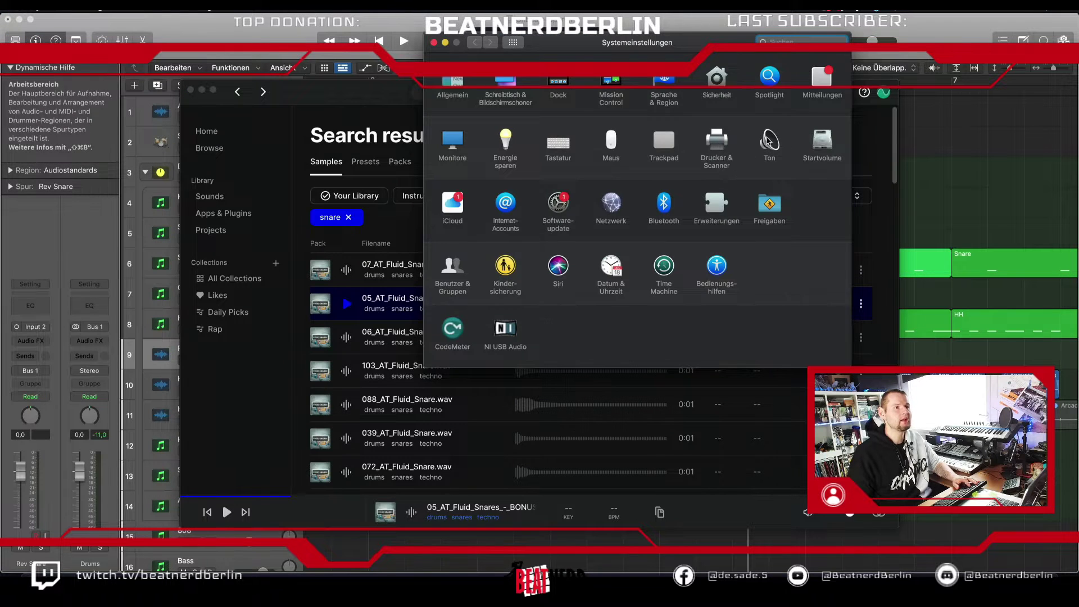
left_click(768, 140)
left_click(504, 152)
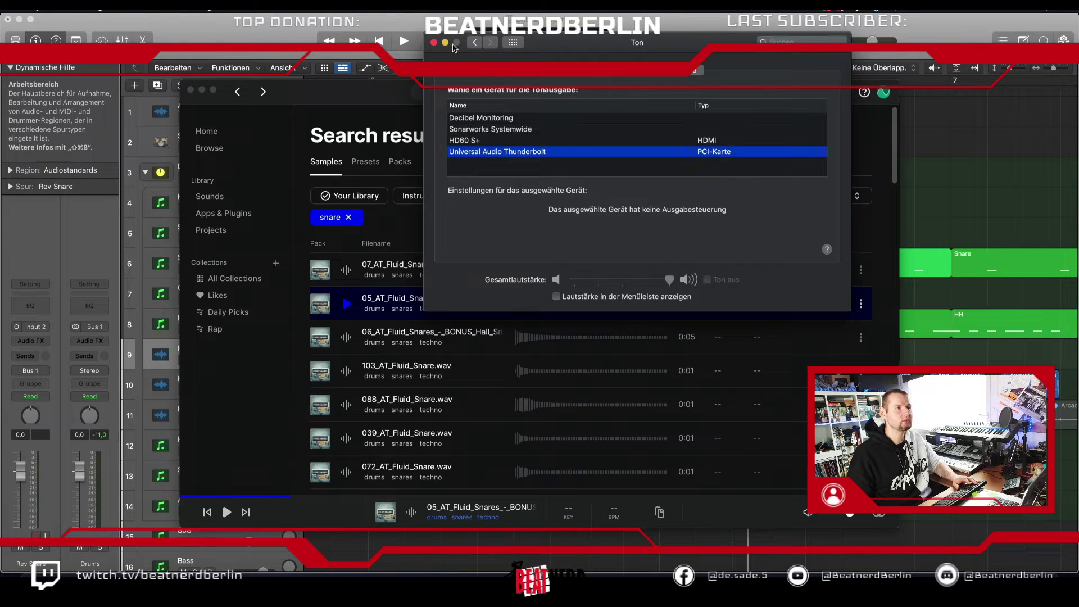
left_click(445, 42)
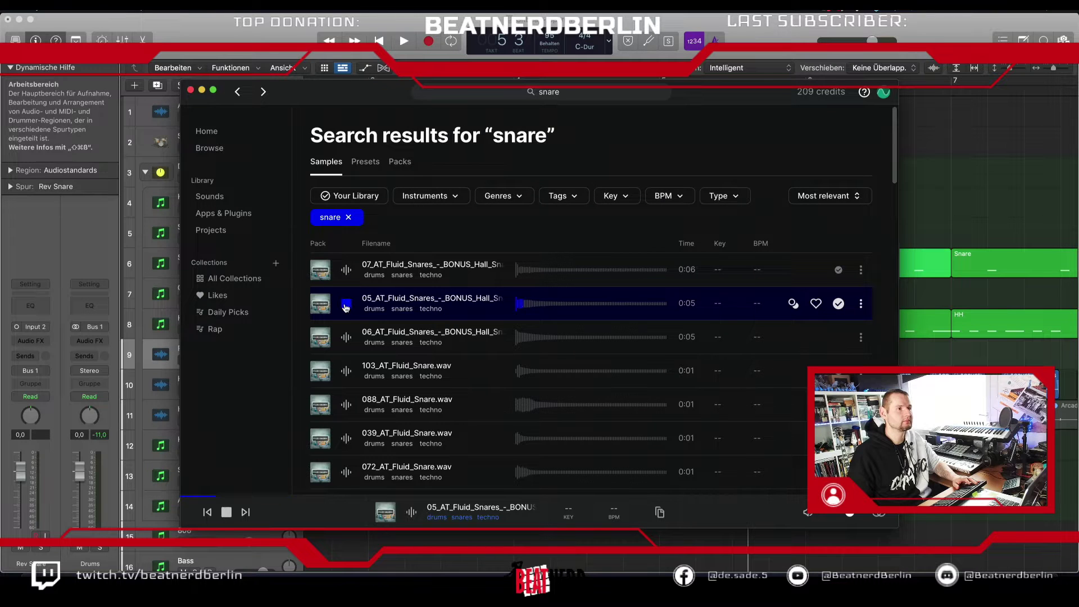
Step: Audition and download the 06_AT_Fluid_Snares BONUS Hall snare and place it reversed on the Rev Snare track in Logic
left_click(347, 336)
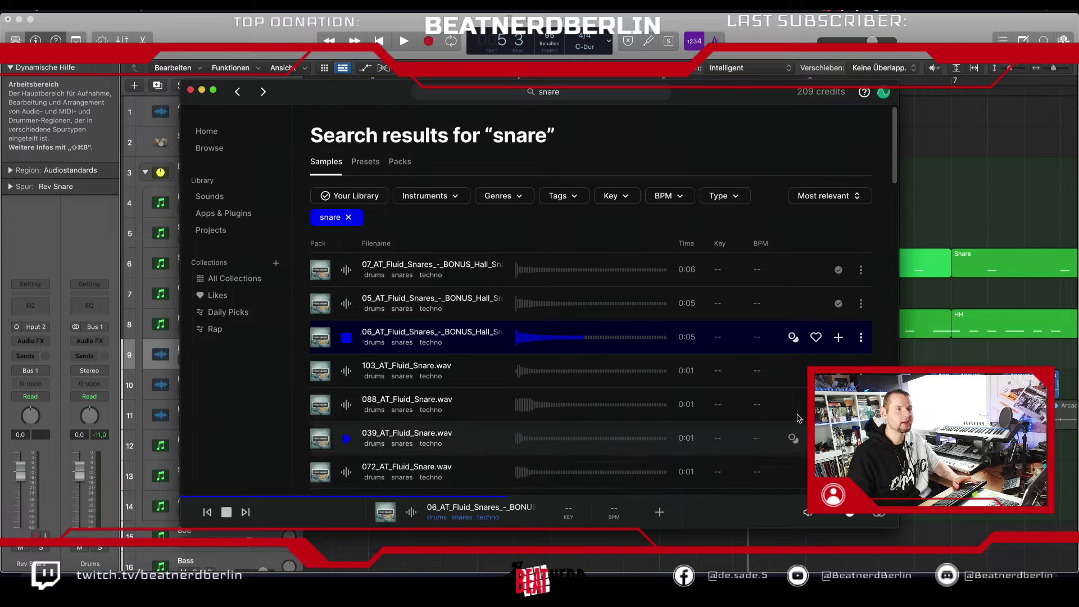
left_click(835, 339)
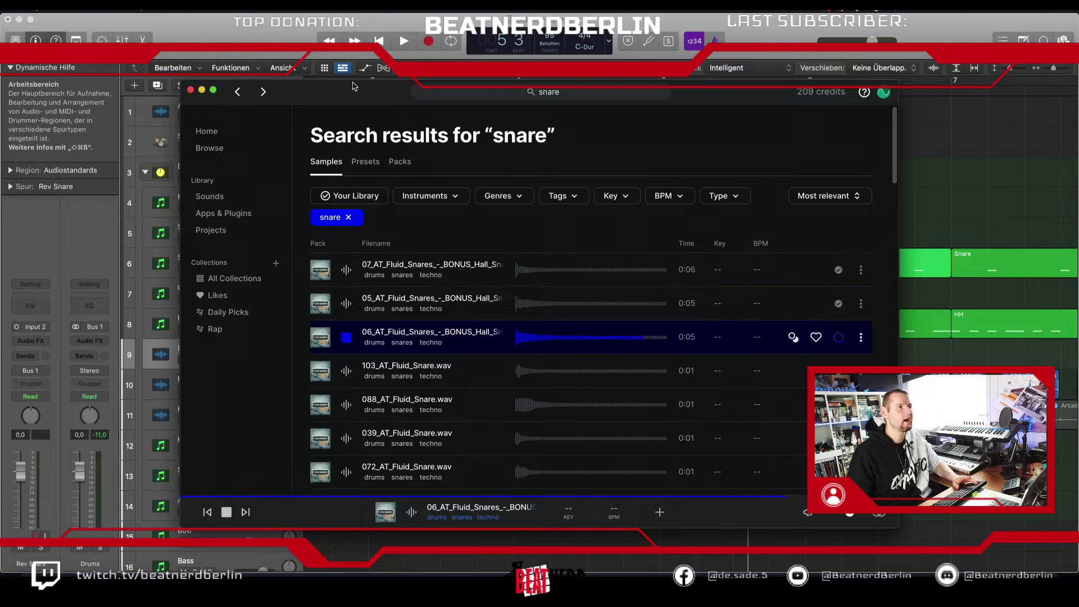
left_click_drag(351, 94, 858, 102)
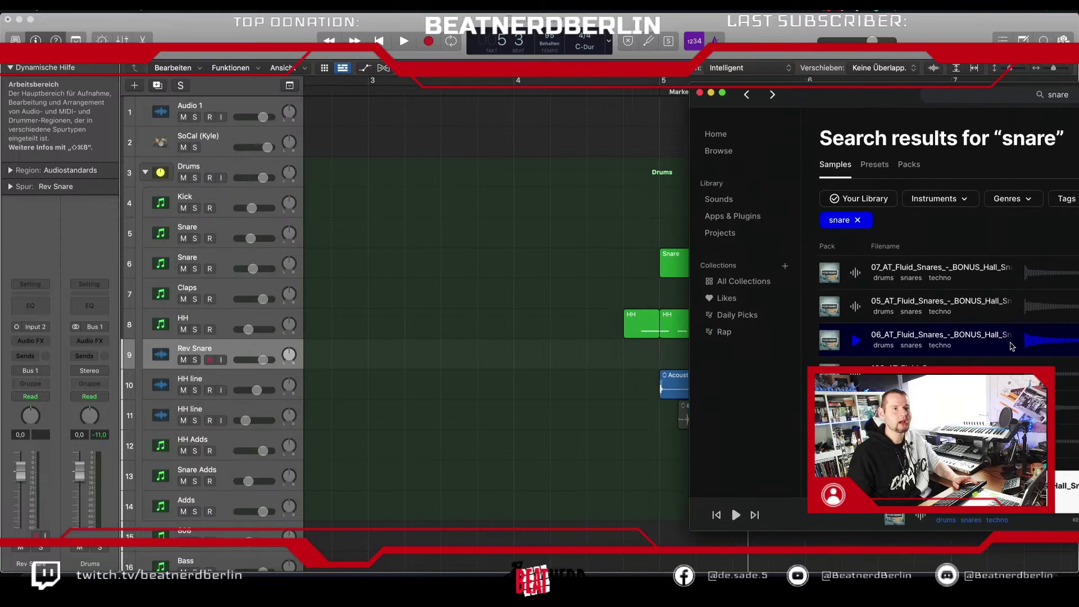
left_click_drag(1012, 346, 565, 354)
left_click(699, 355)
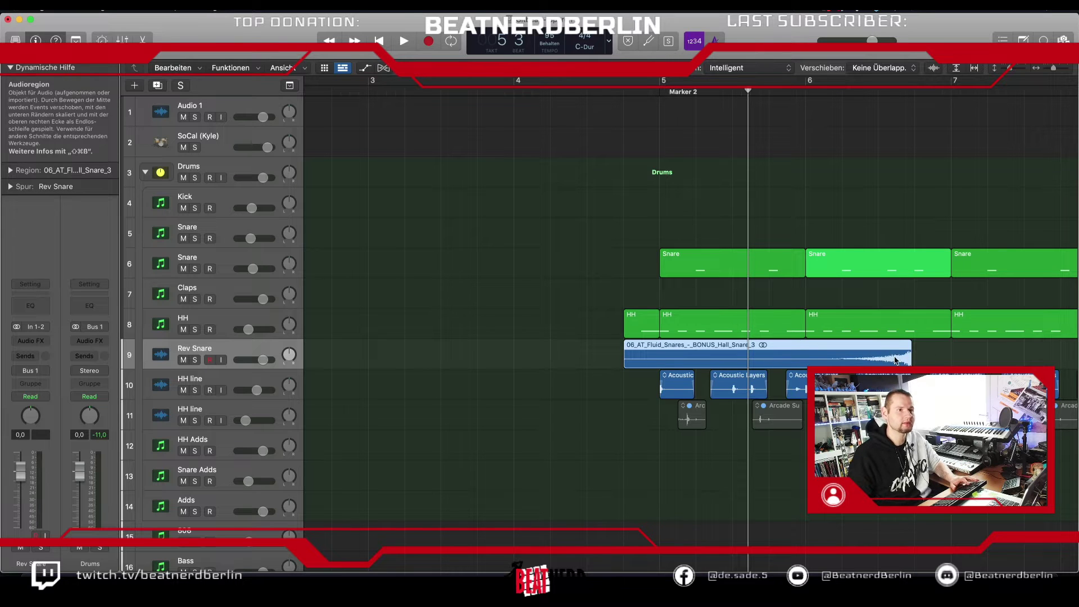
Step: Fit the reversed snare between bar 4 beat 2 and bar 5, and give it a fade-in
left_click_drag(883, 356, 644, 366)
left_click_drag(375, 360, 552, 363)
key("t")
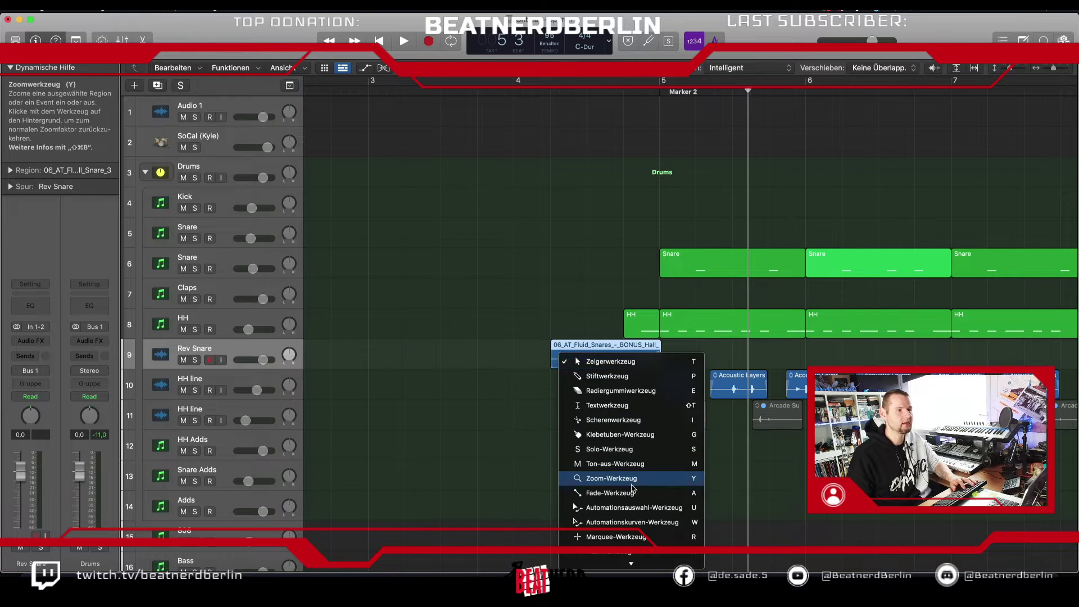
key("Escape")
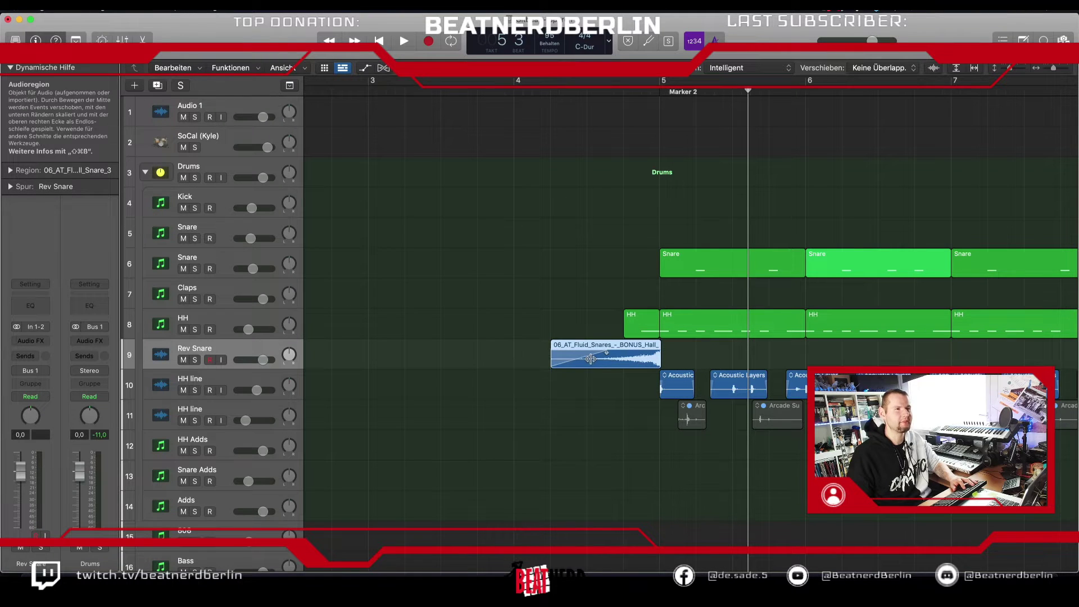
Step: Lower the Rev Snare track's volume to -15.2 dB and play the transition from bar 3 into bar 5
mouse_move(254, 364)
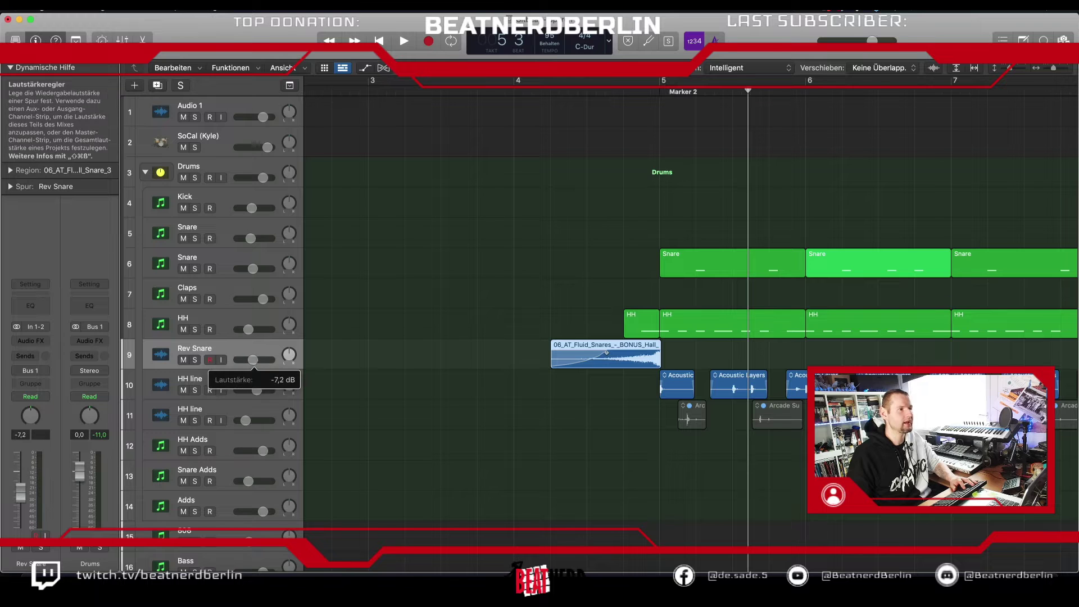
left_click_drag(253, 360, 246, 360)
key("t")
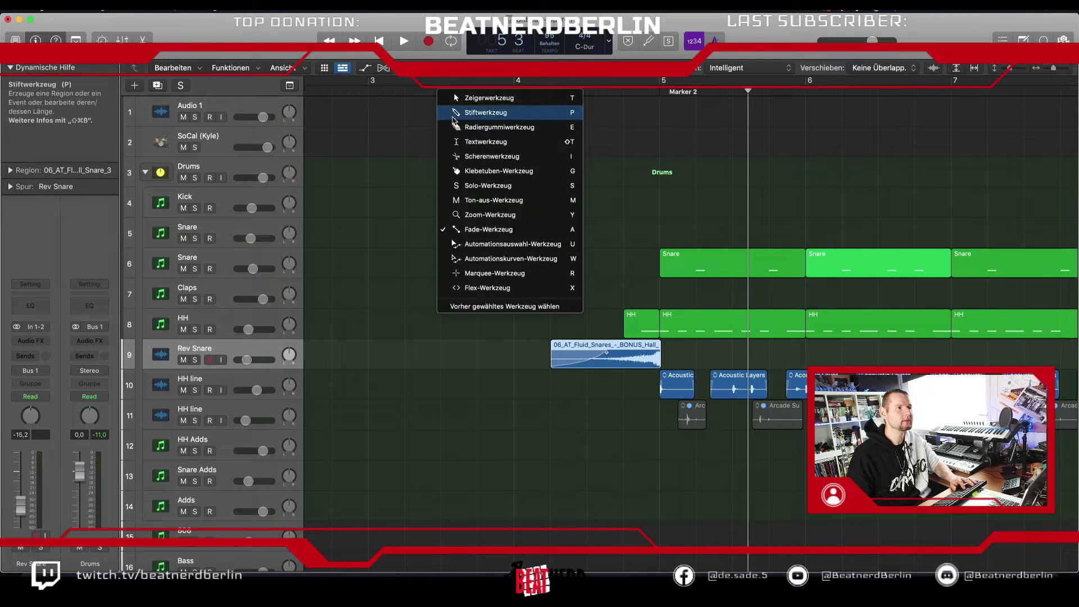
left_click(467, 98)
left_click(422, 92)
key("space")
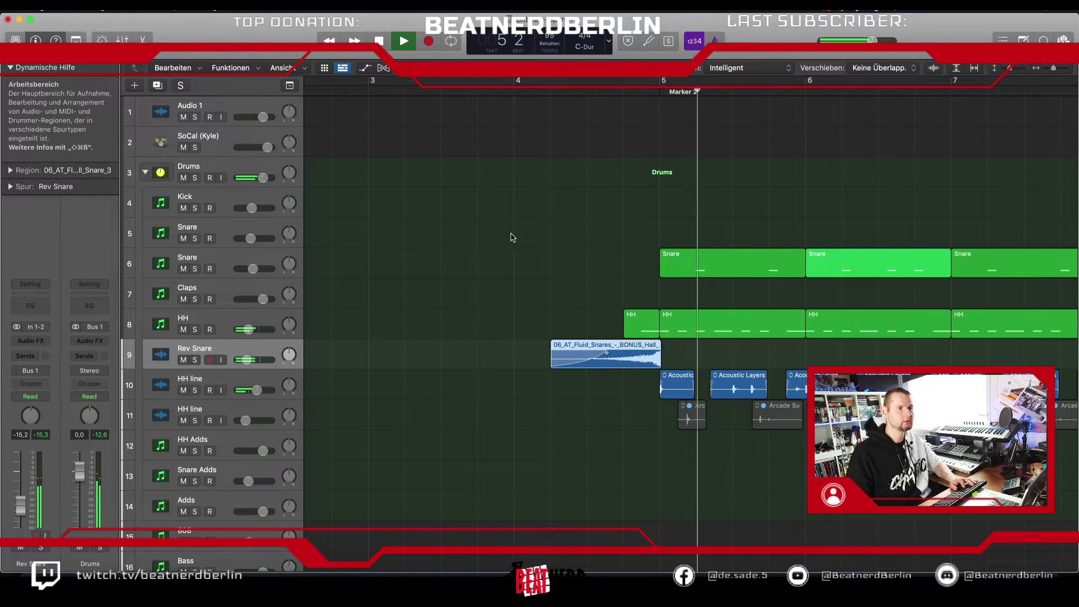
key("space")
Step: Lower the Rev Snare track's volume to -18.0 dB and play into bar 5 from just before bar 4
key("super+Right")
key("super+Right")
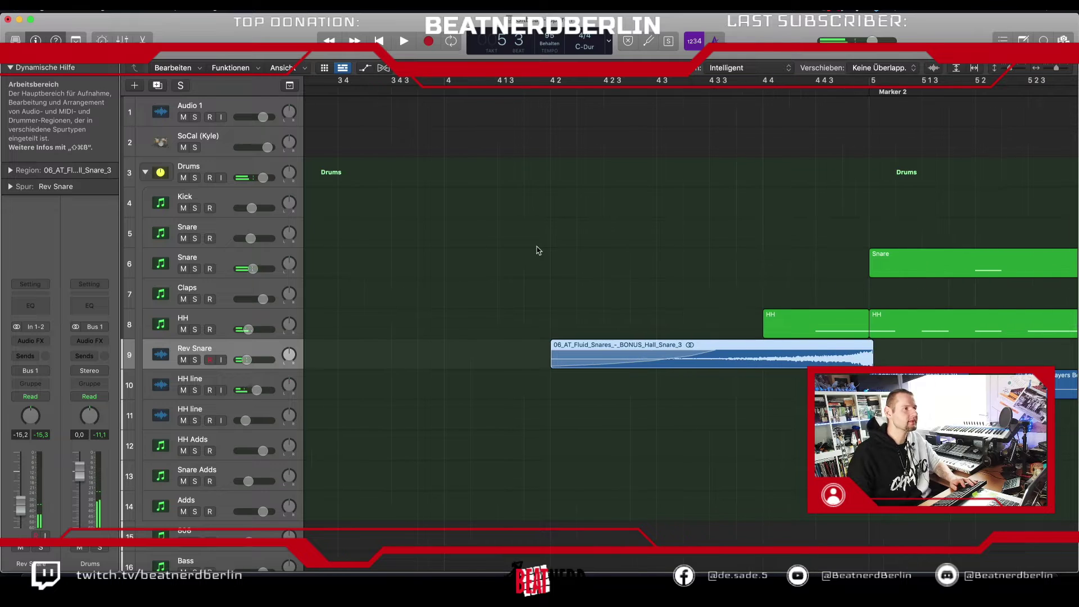
left_click_drag(246, 360, 246, 360)
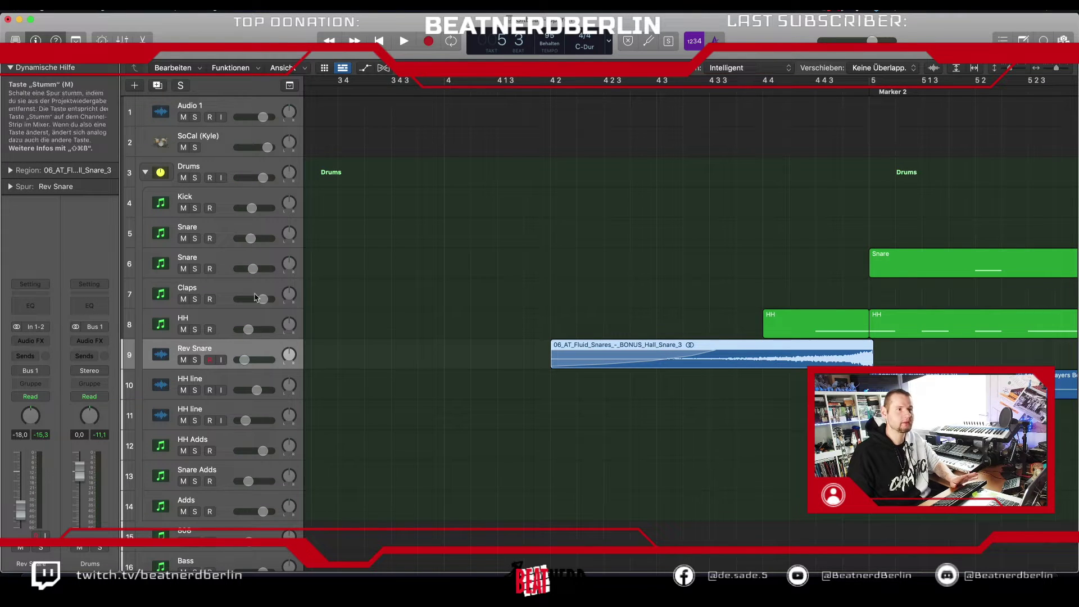
double_click(413, 90)
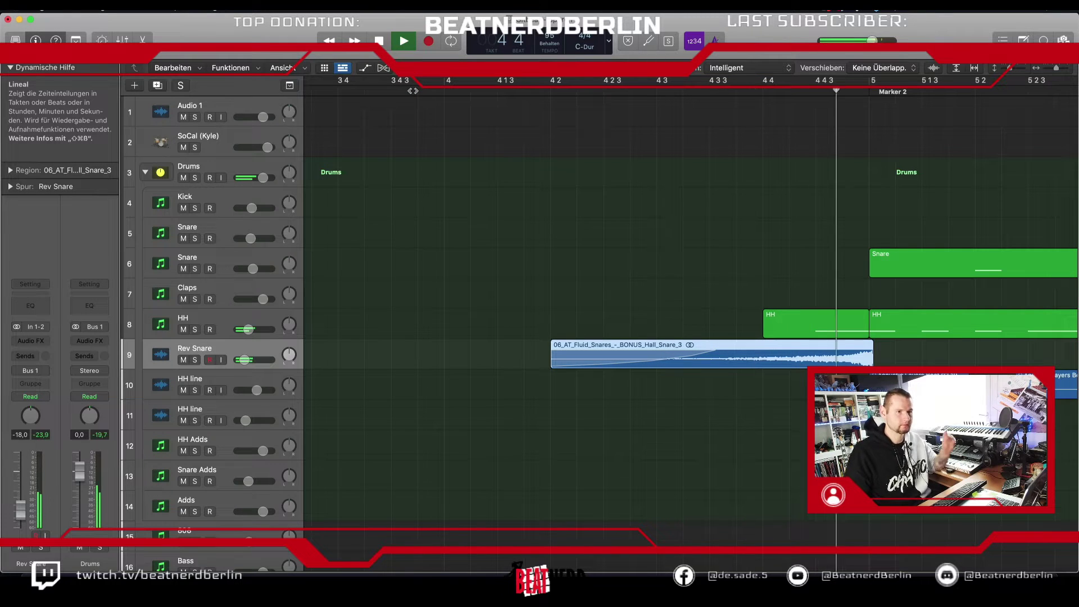
key("space")
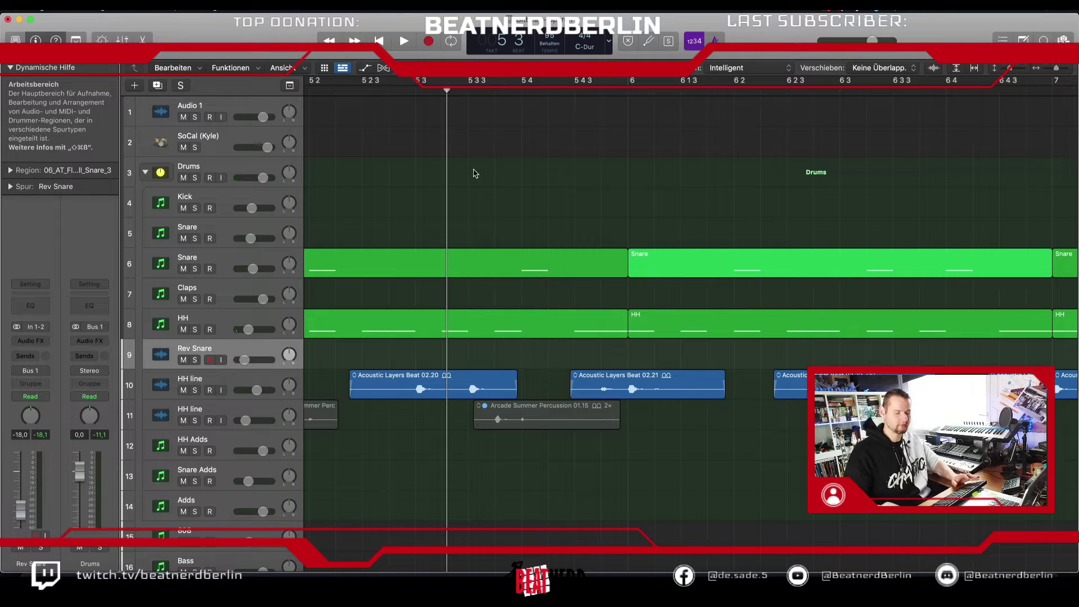
Step: Play the drum section from bar 5 through the change at bar 9
key("super+Left")
key("super+Left")
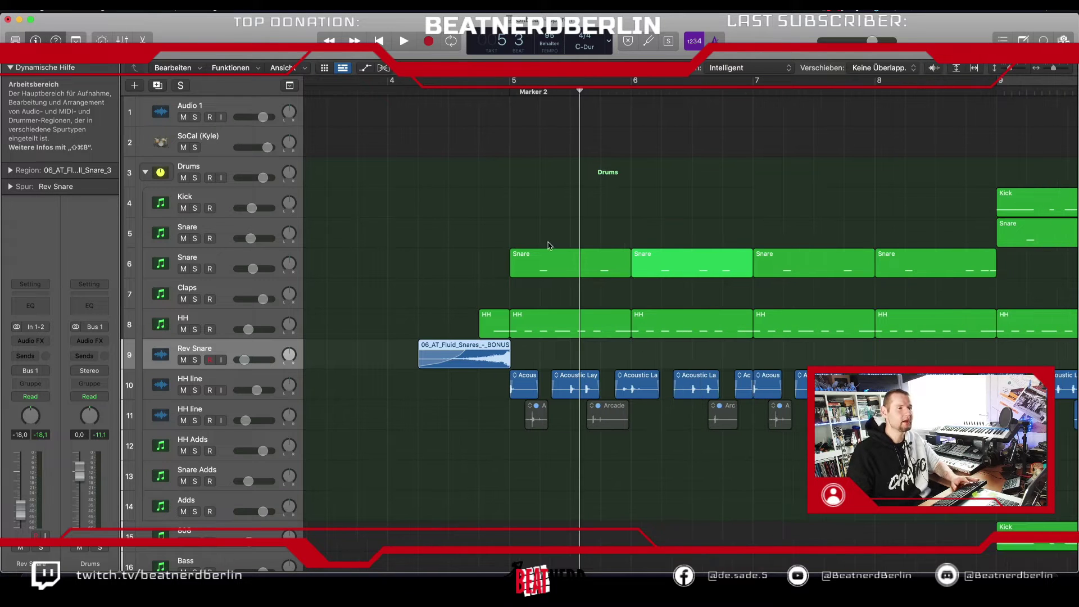
key("super+Left")
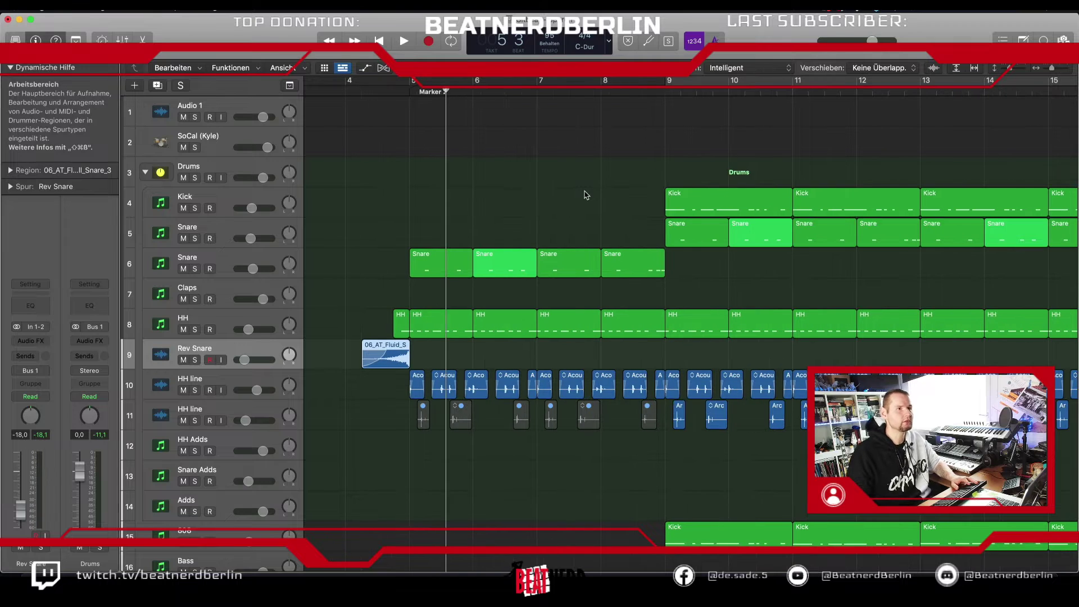
left_click(412, 91)
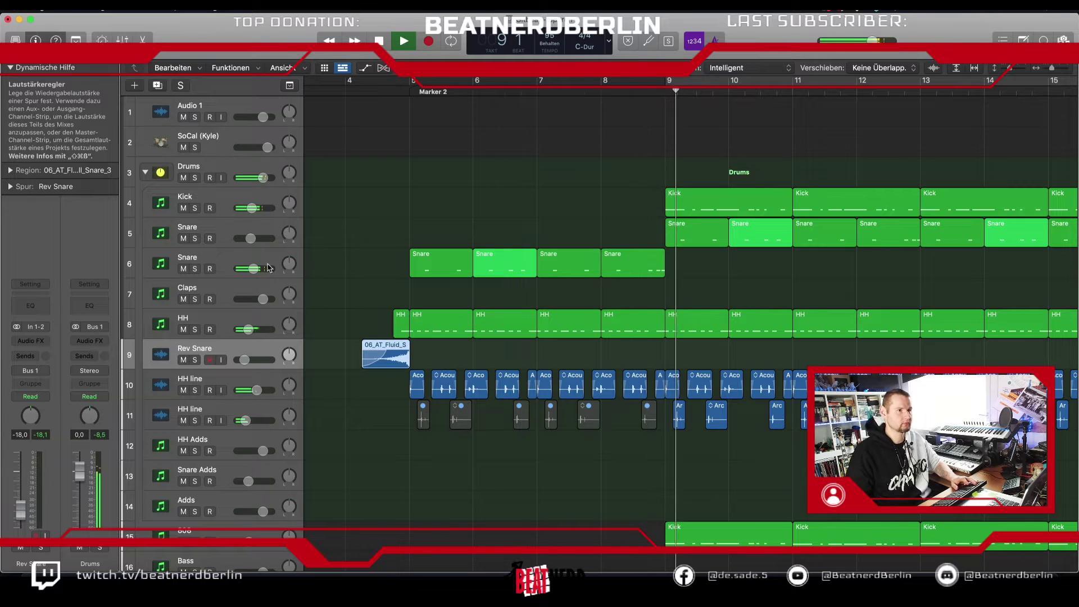
key("space")
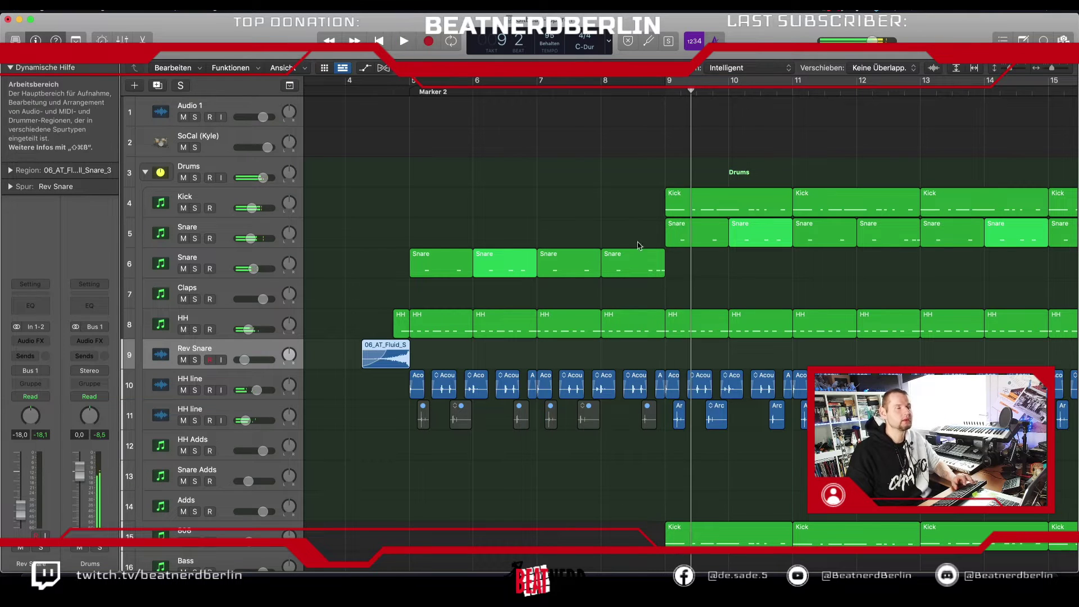
Step: Split the bar 8 Snare region at beat 3 and move its second half up to the other Snare track
left_click(650, 272)
key("t")
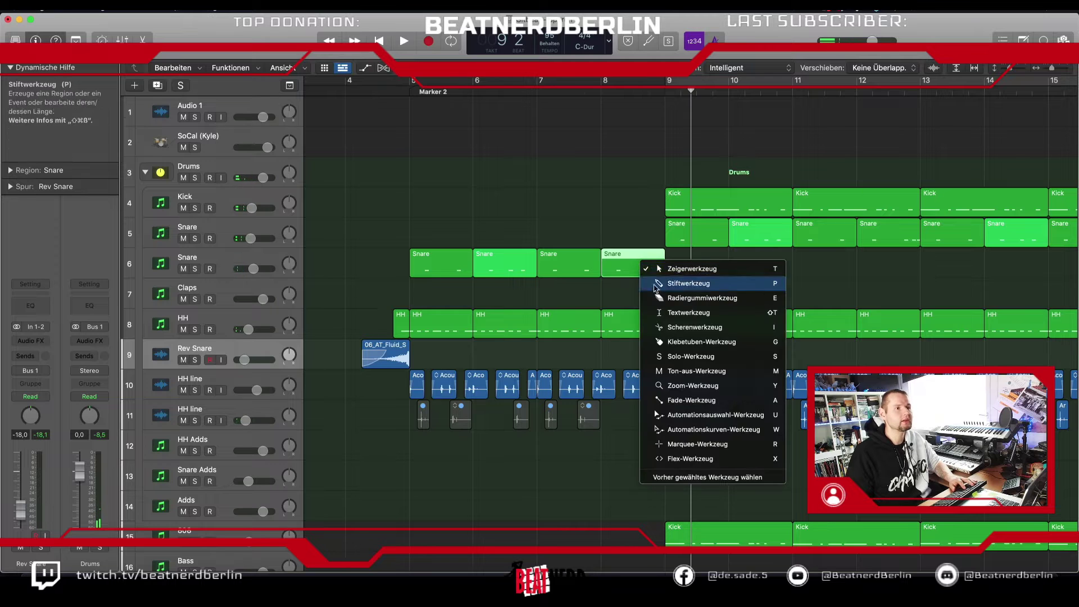
left_click(673, 328)
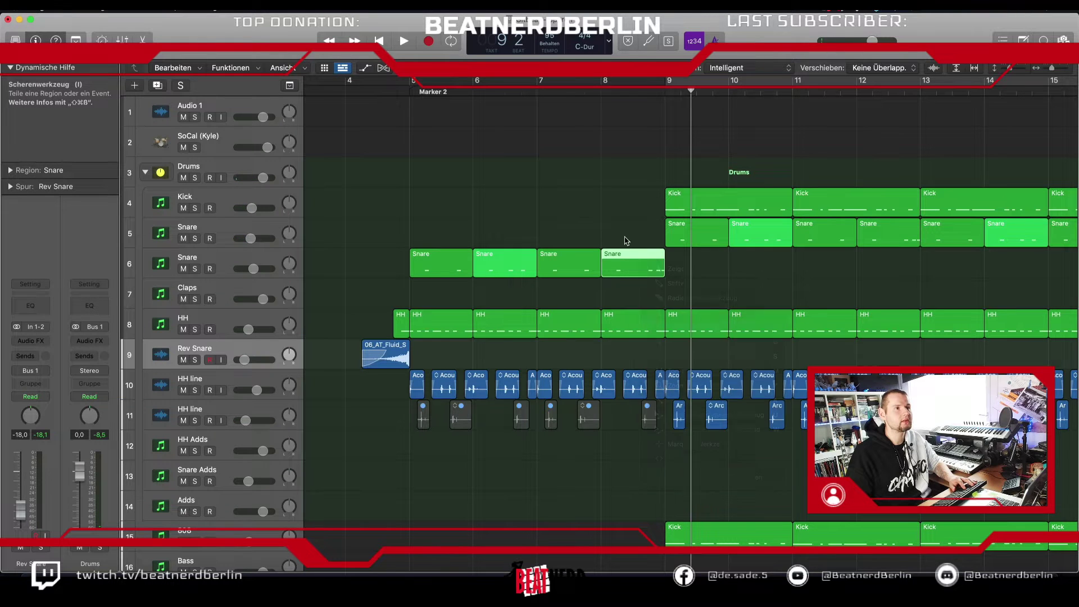
left_click(633, 90)
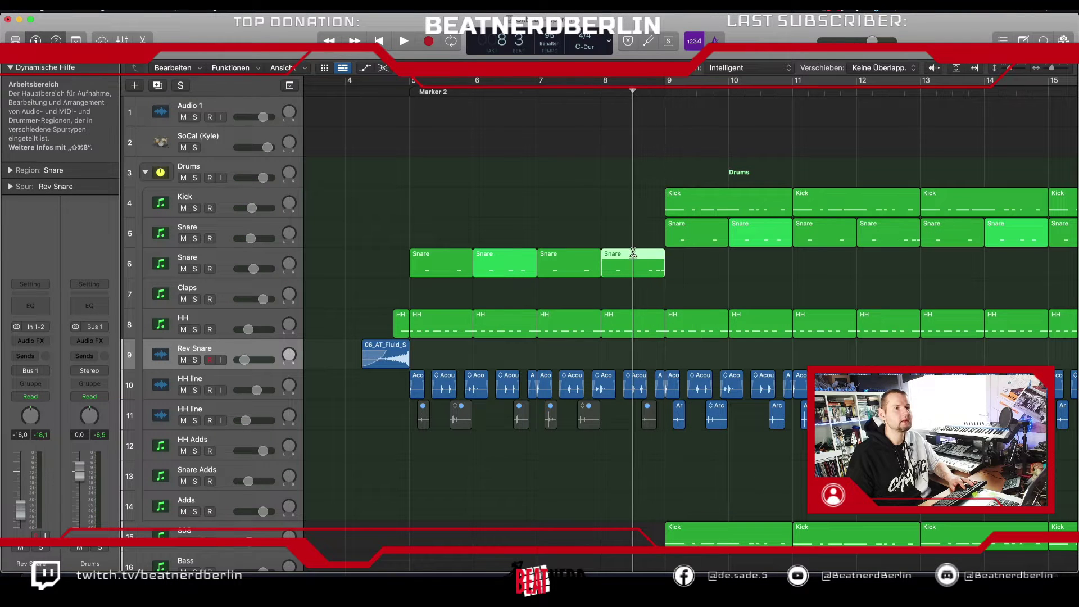
key("t")
left_click(669, 250)
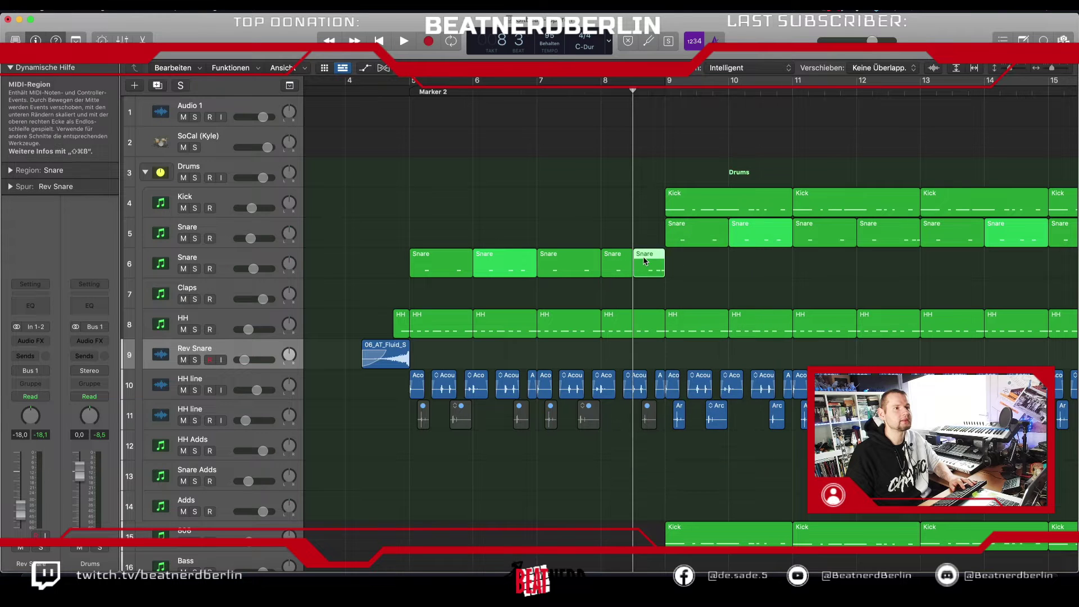
left_click_drag(646, 263, 647, 233)
Step: Play the snare transition from bar 8 into bar 9 and on through the section up to bar 15
left_click(598, 90)
key("space")
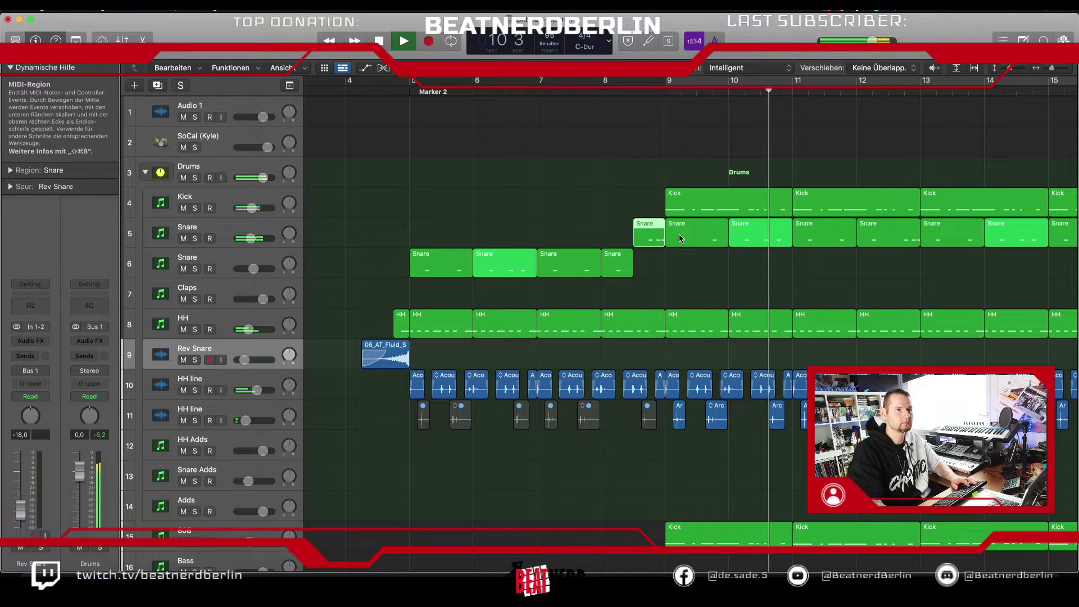
scroll(679, 236, "right", 5)
scroll(679, 238, "down", 6)
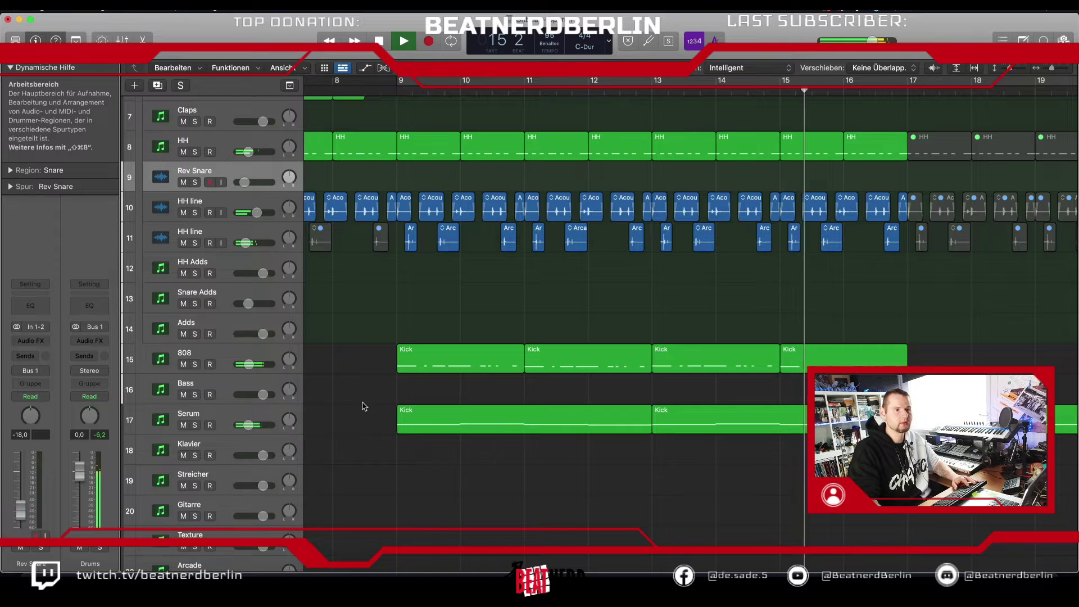
Step: Play the arrangement on from bar 15 through the break and stop within bar 20
scroll(363, 406, "right", 3)
scroll(363, 406, "right", 5)
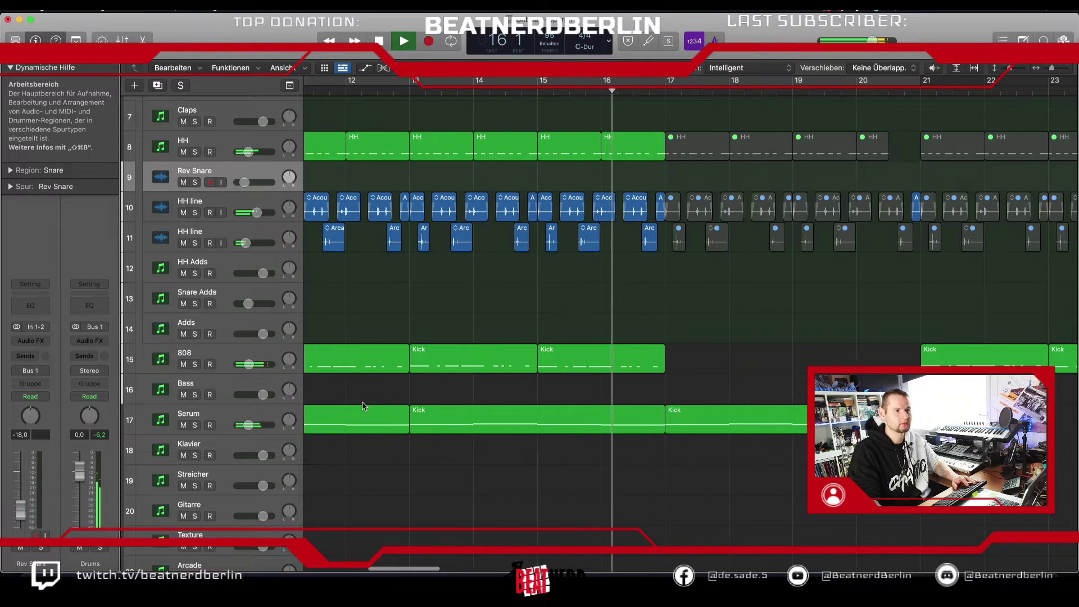
scroll(363, 406, "right", 3)
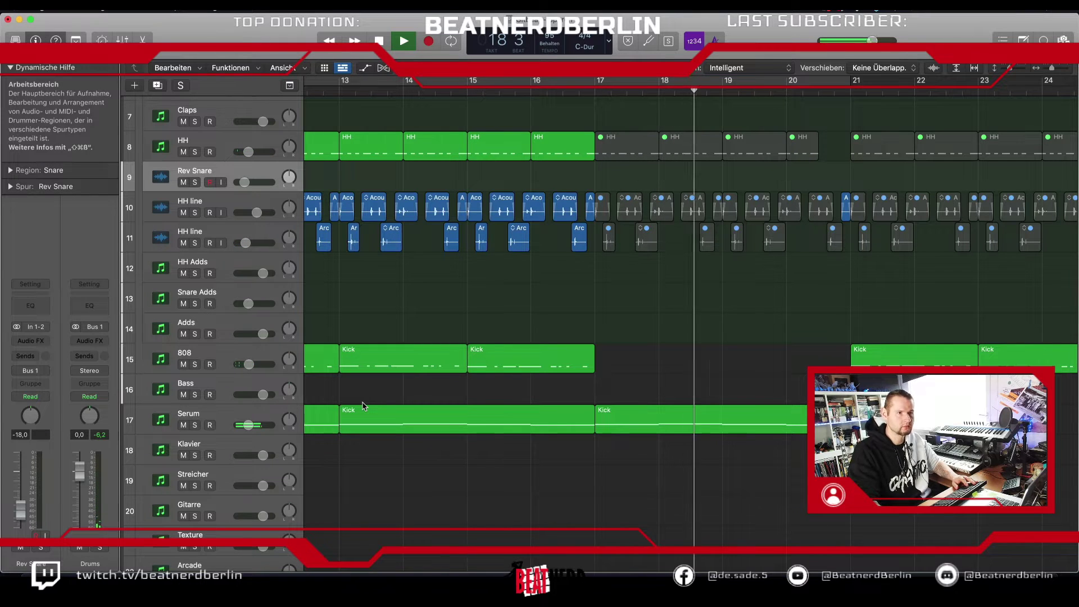
scroll(363, 406, "down", 2)
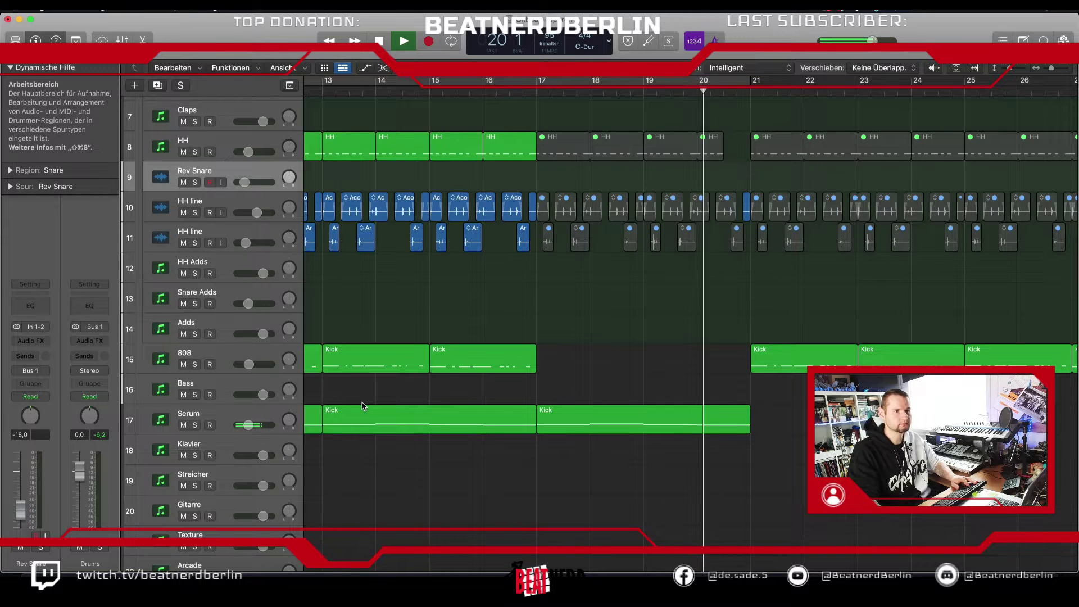
scroll(363, 405, "right", 3)
key("space")
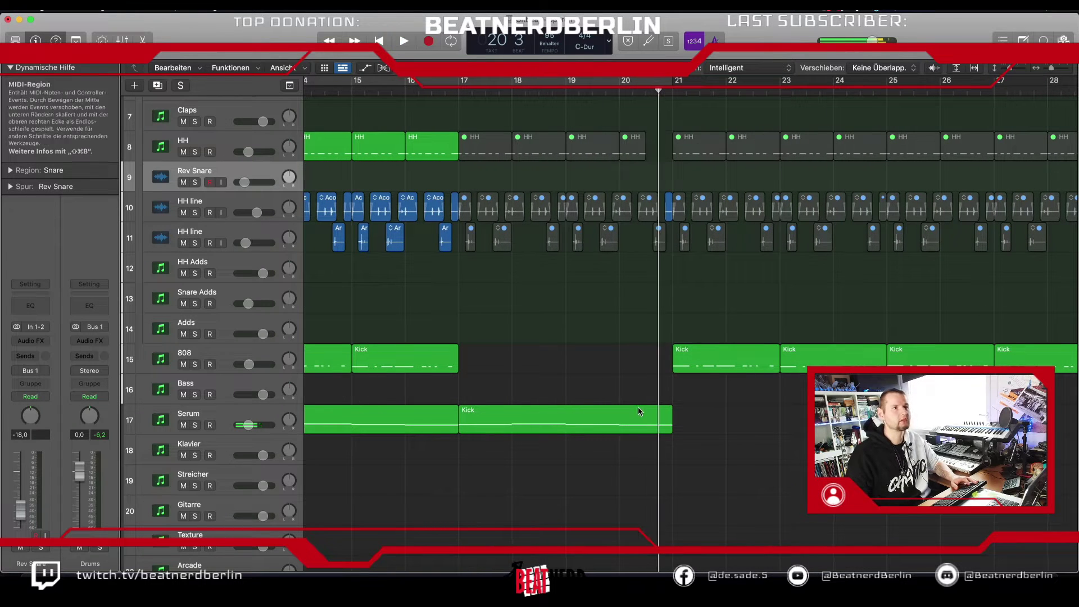
Step: Shorten the Serum region and the three Git 1 regions starting at bar 17 so they end at bar 20 beat 3
left_click(677, 476)
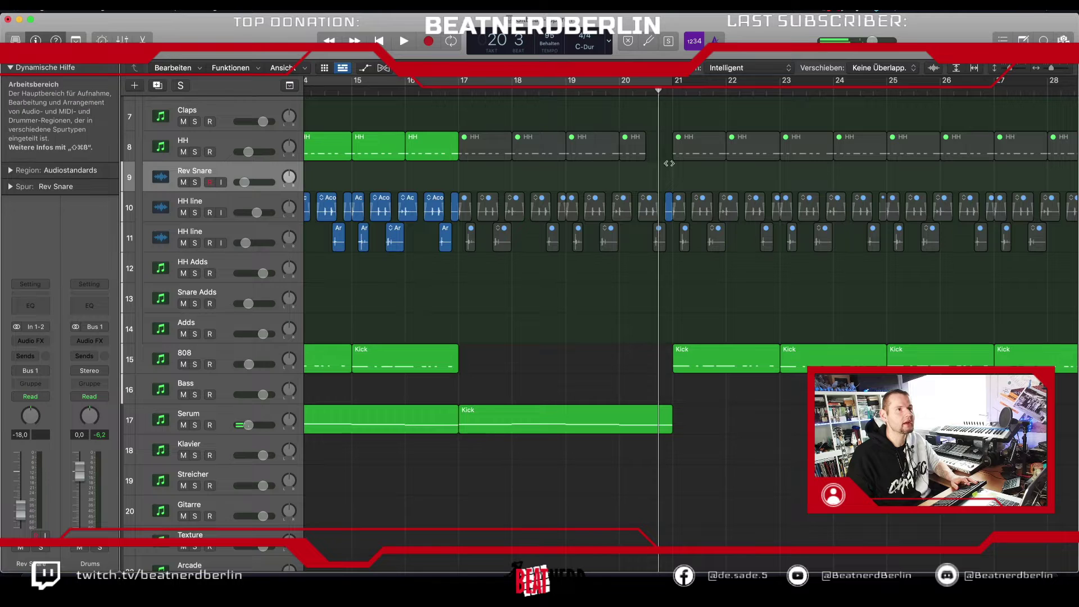
scroll(655, 91, "up", 5)
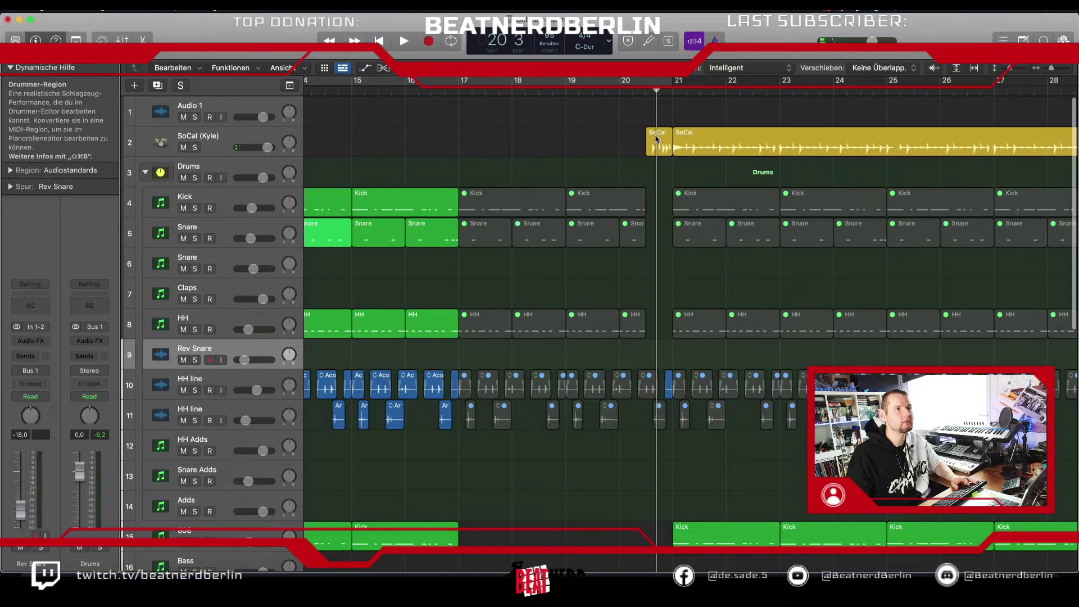
scroll(687, 296, "down", 5)
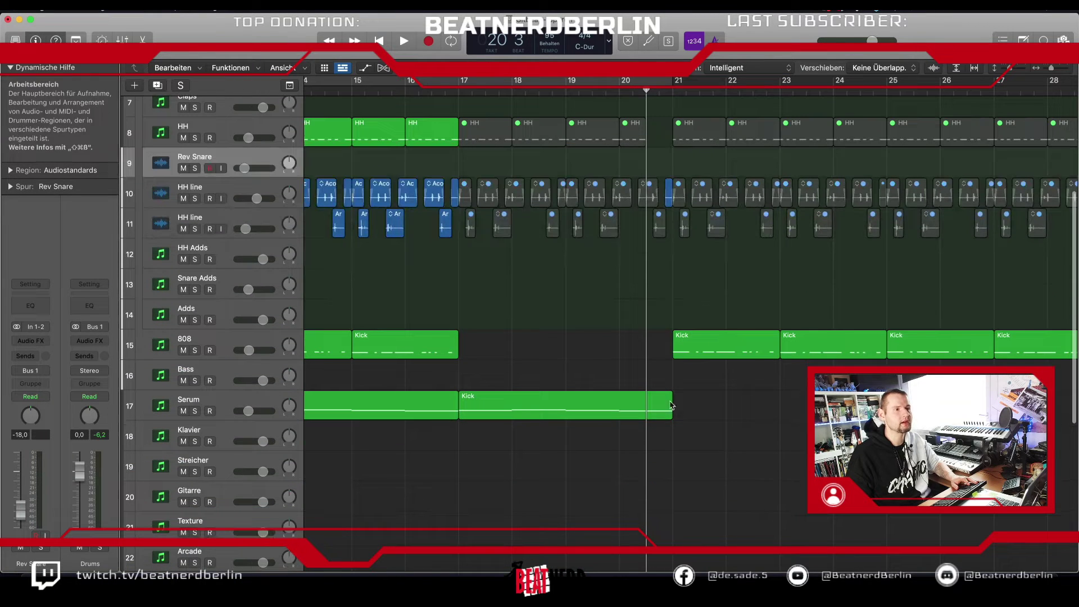
left_click(663, 419)
left_click_drag(663, 419, 646, 511)
scroll(645, 427, "down", 8)
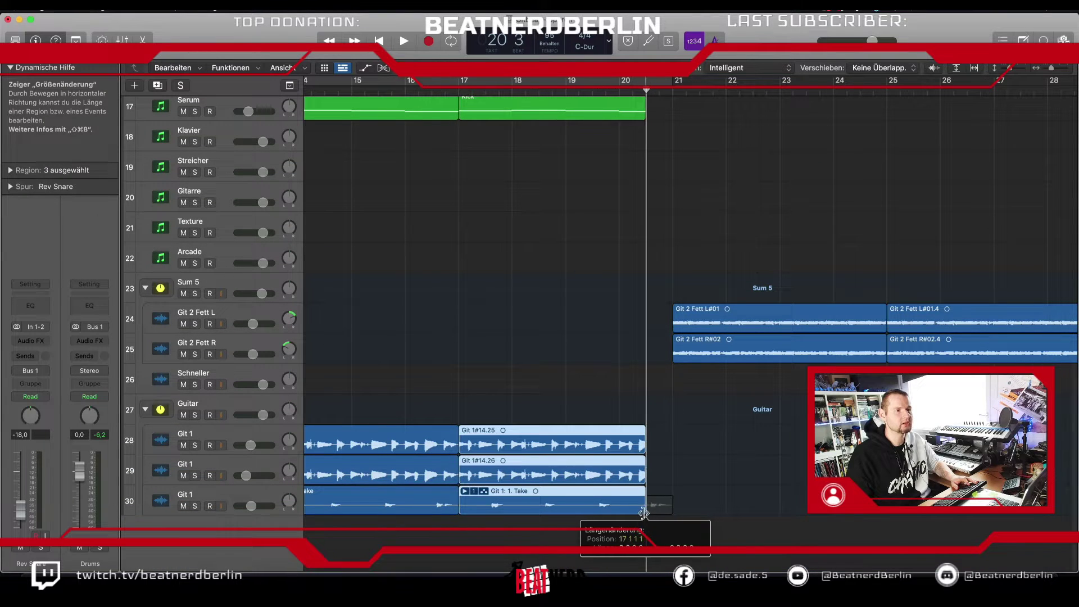
Step: Play the transition from the shortened regions in bar 20 into the new section at bar 21
left_click(564, 91)
key("space")
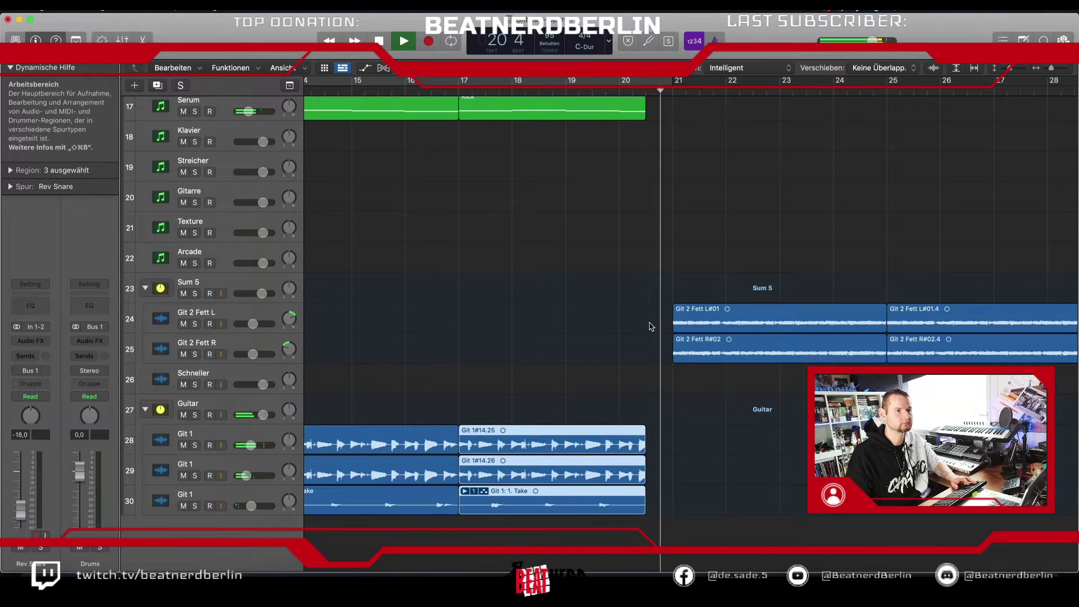
scroll(658, 334, "up", 5)
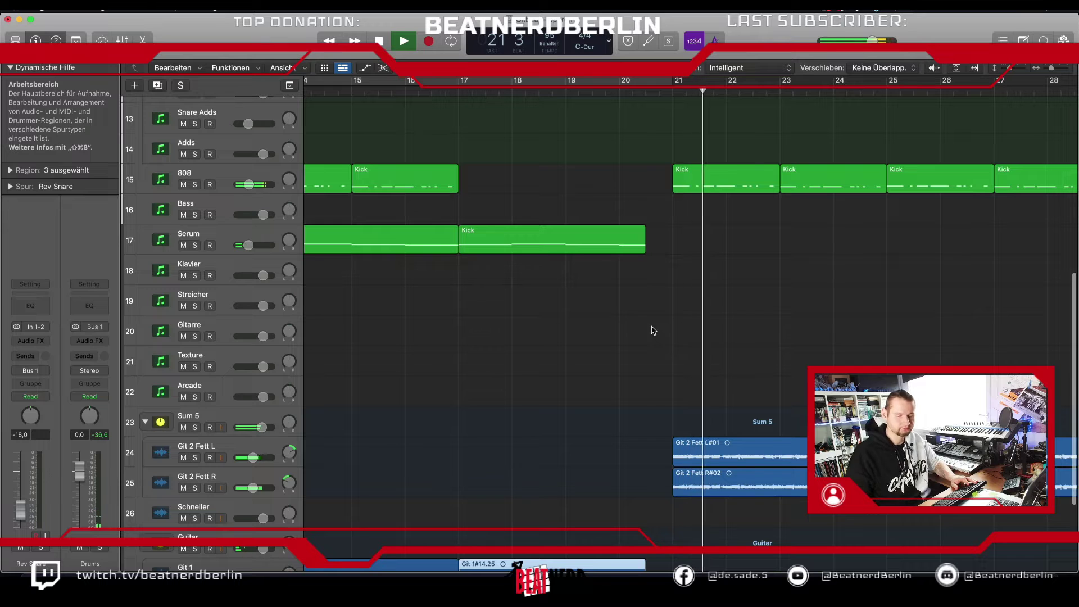
key("space")
Step: Move the four 808 Kick regions between bars 21 and 29 down to the Bass track
scroll(651, 459, "right", 4)
scroll(651, 459, "up", 3)
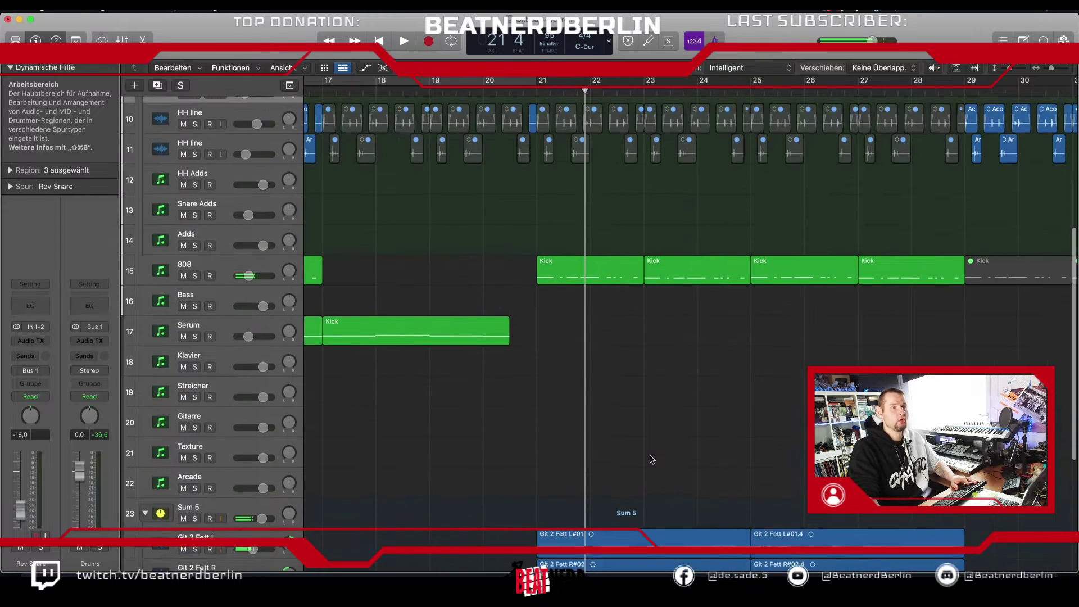
scroll(651, 460, "right", 1)
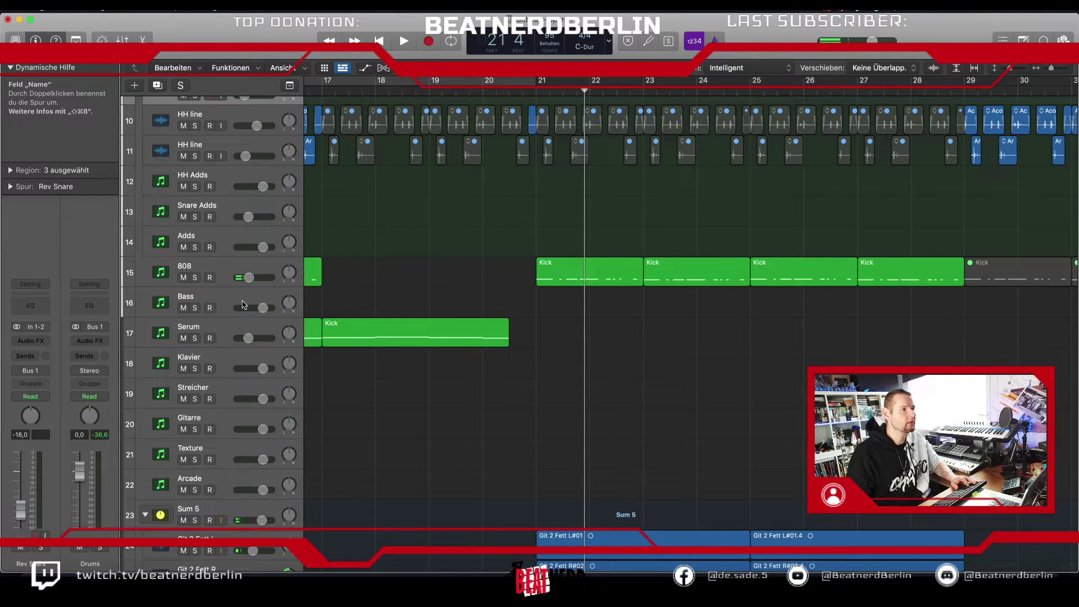
left_click_drag(488, 249, 639, 292)
left_click_drag(550, 217, 881, 302)
left_click_drag(548, 278, 565, 300)
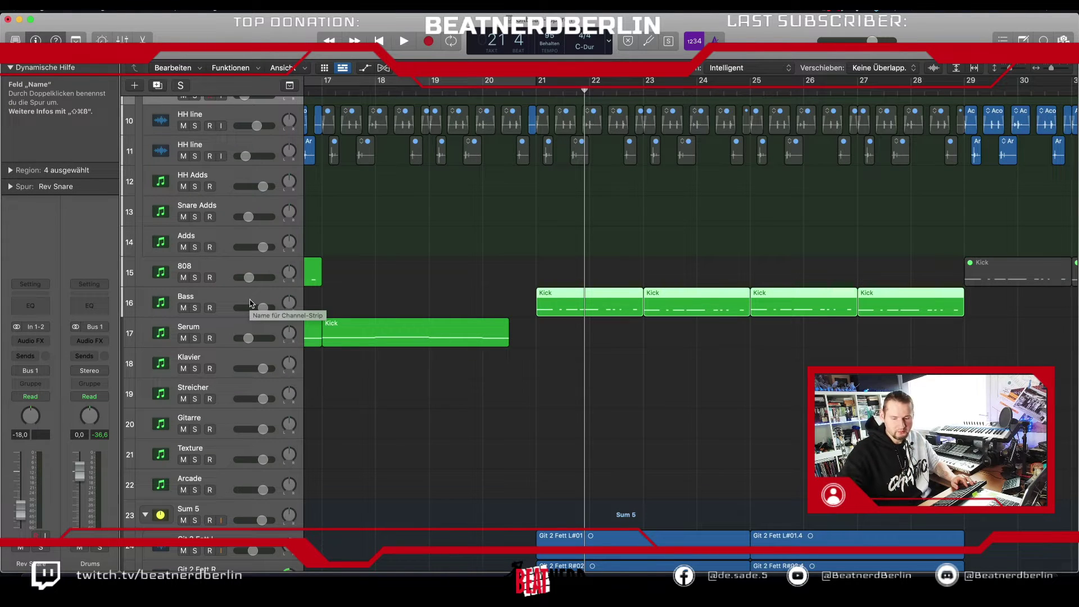
Step: Load the Scarbee Rickenbacker Bass instrument into Kontakt on the Bass track and close the plug-in window
left_click(207, 301)
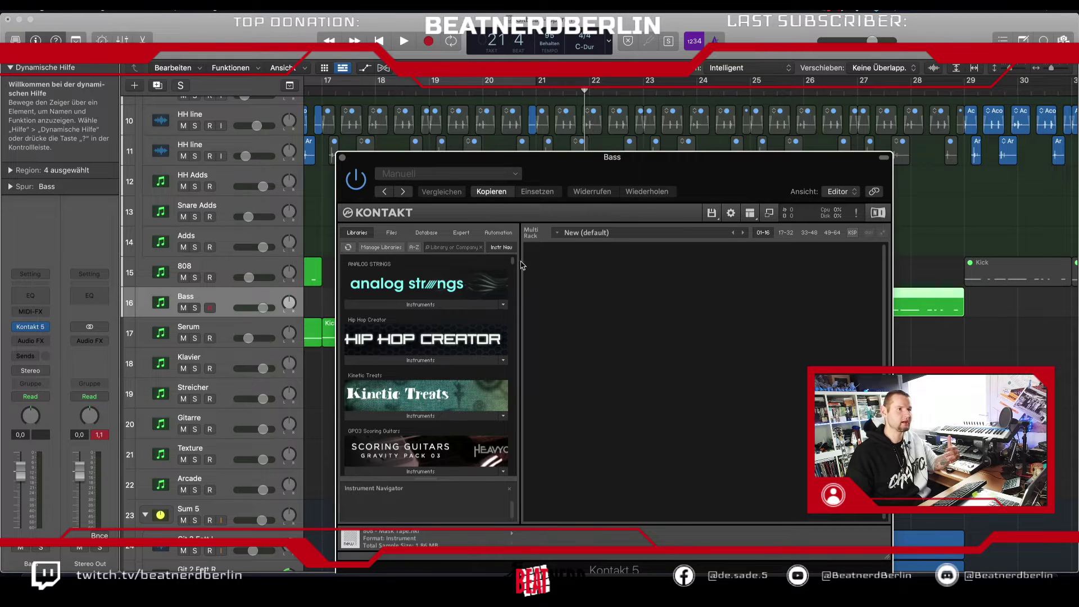
left_click_drag(514, 264, 514, 366)
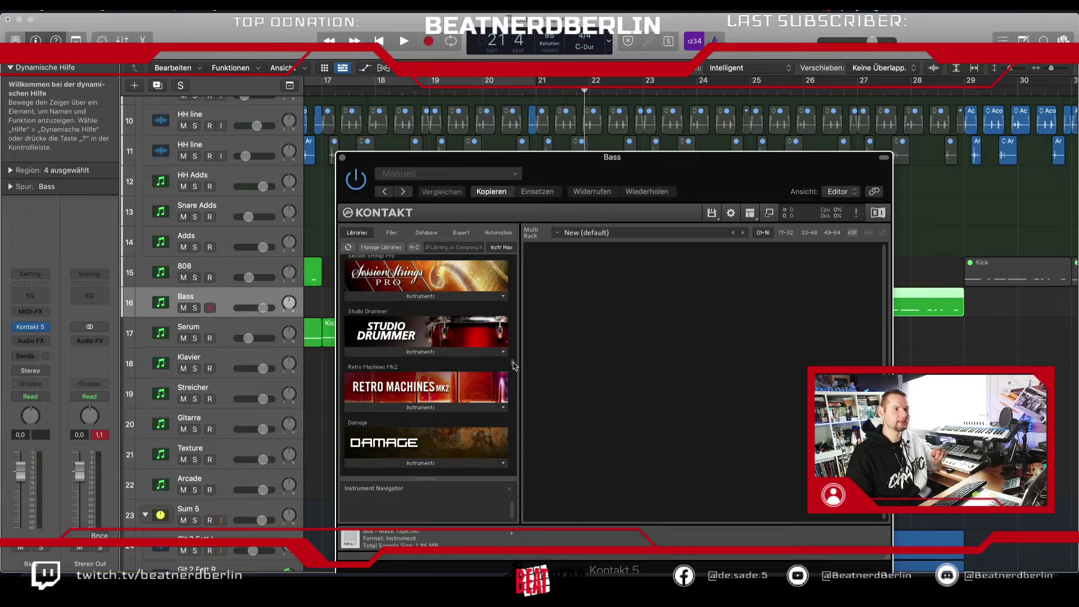
left_click_drag(514, 366, 517, 398)
left_click(439, 363)
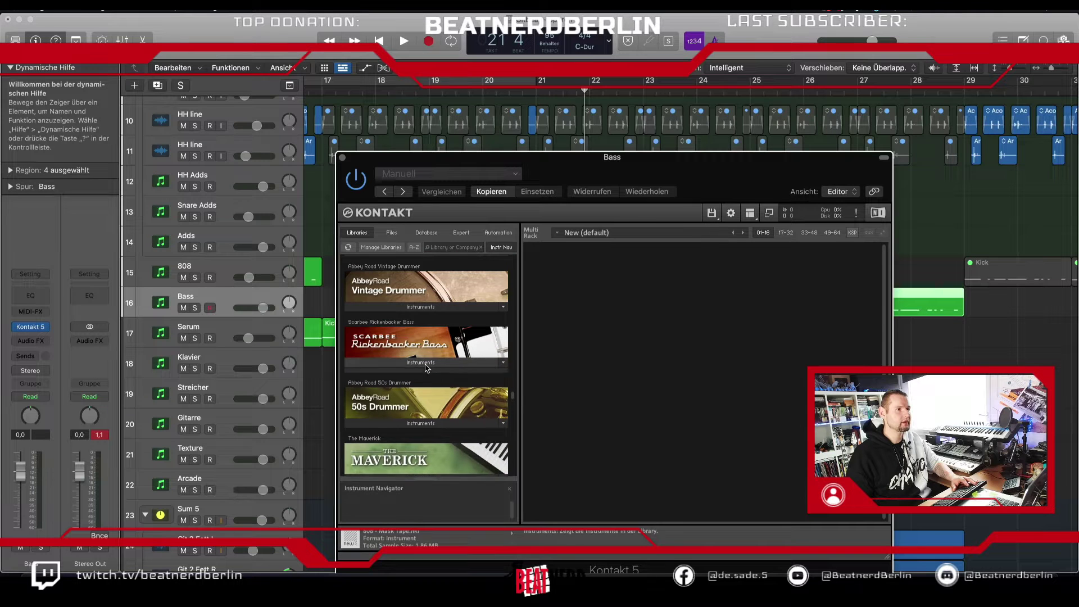
left_click(422, 387)
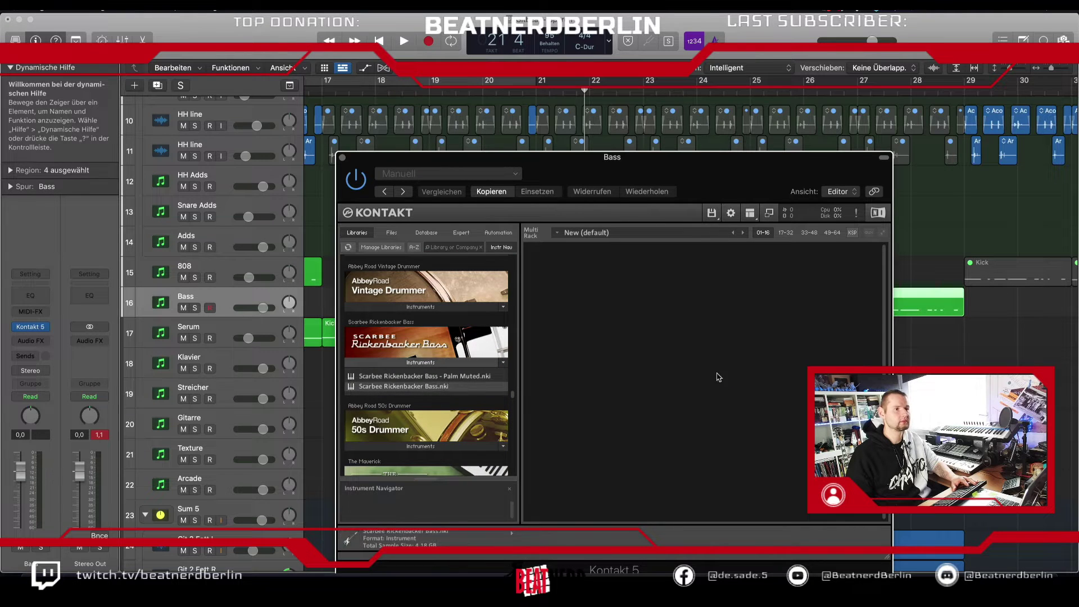
left_click_drag(718, 377, 721, 379)
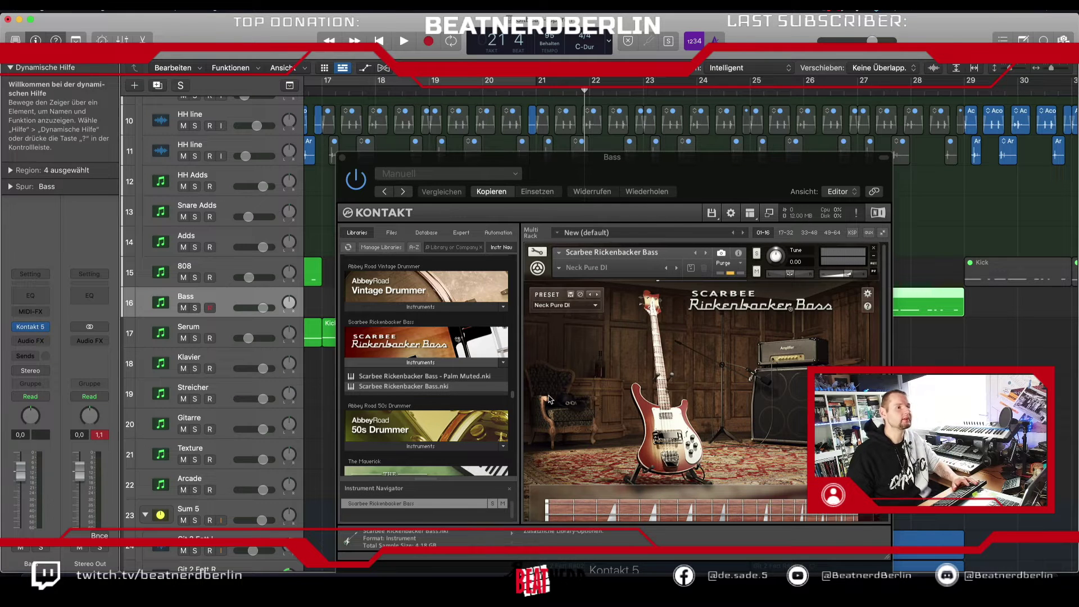
scroll(427, 393, "down", 3)
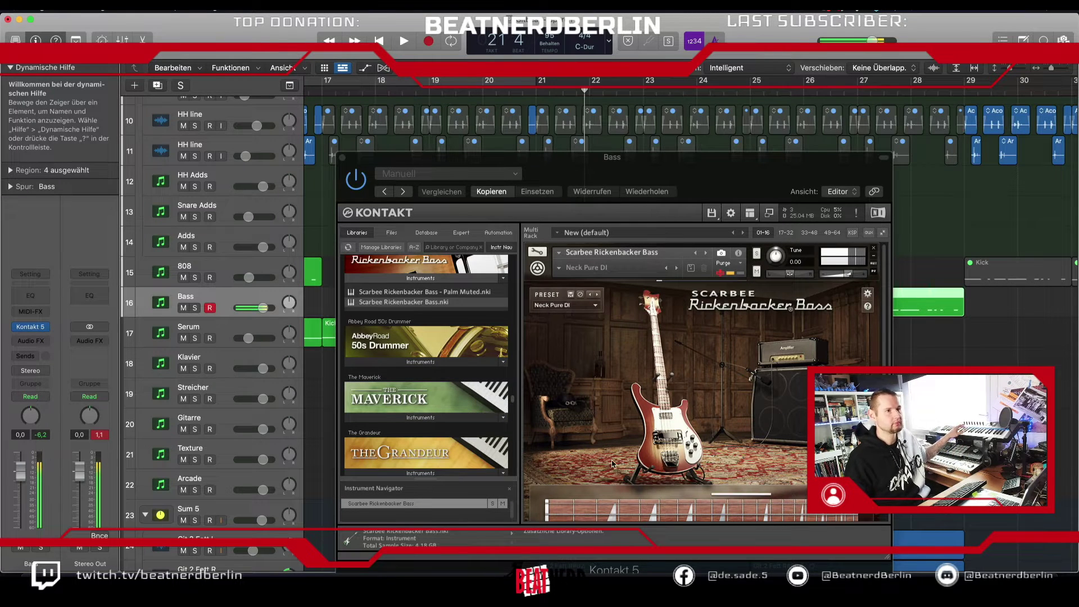
left_click(343, 158)
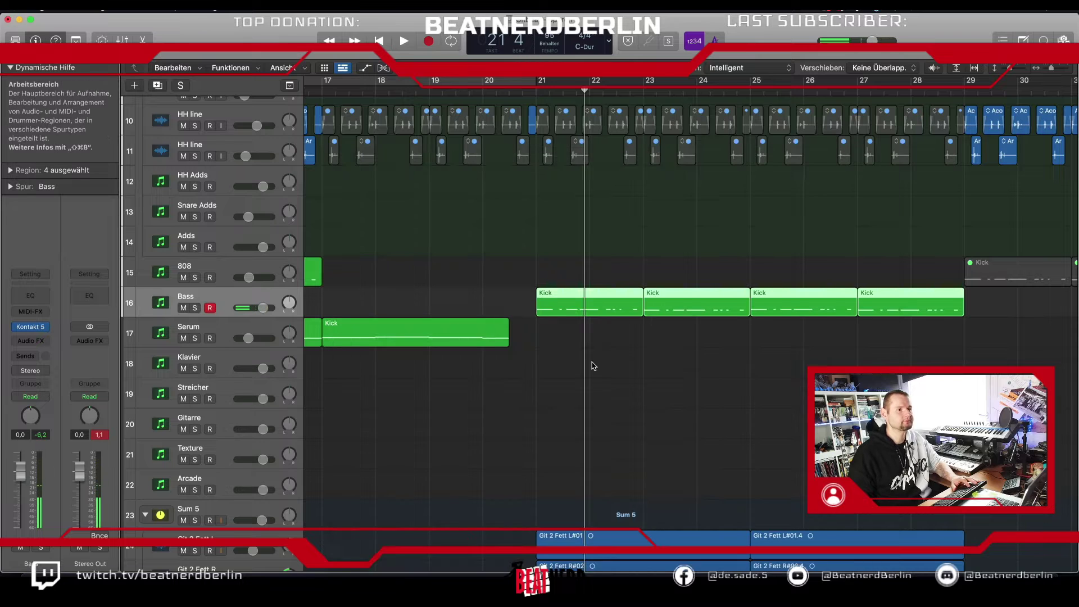
Step: Solo the Sum 5 guitar stack, set a cycle range over bar 21 and play it
scroll(593, 366, "down", 1)
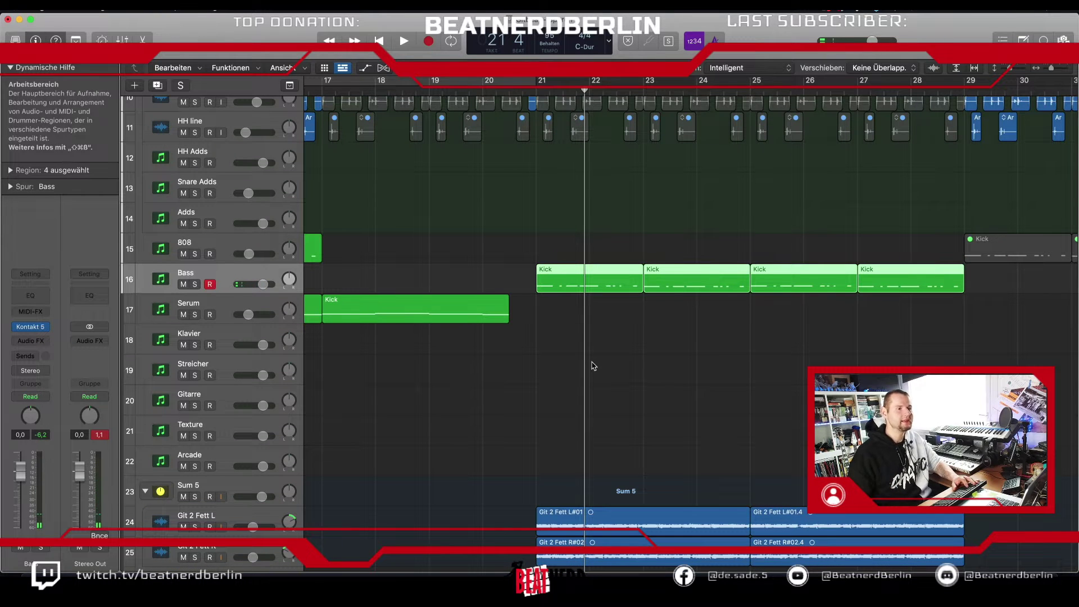
scroll(593, 366, "down", 2)
key("super+Right")
key("super+Right")
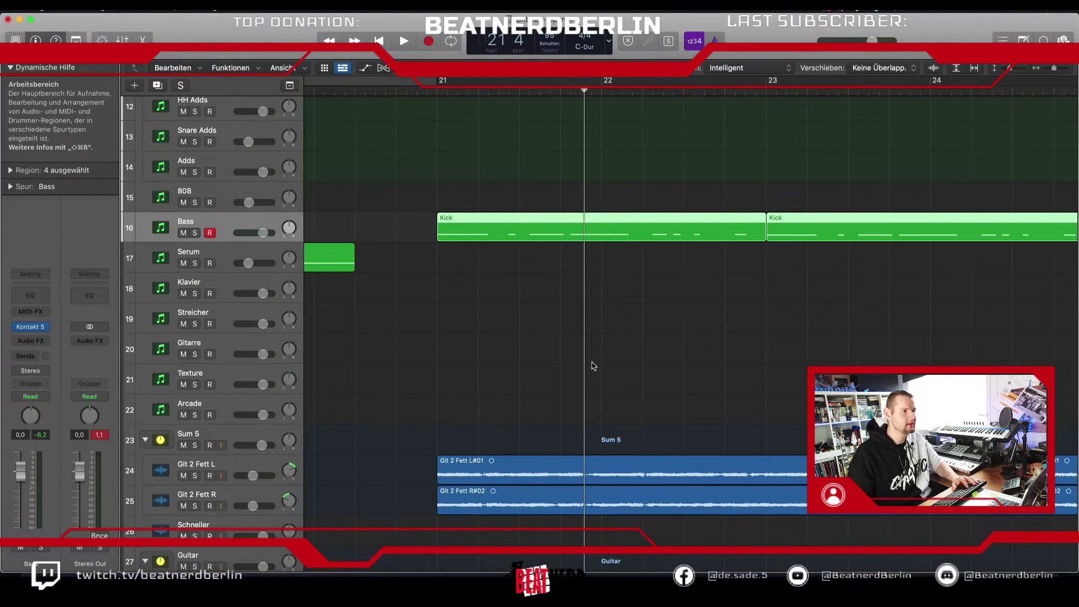
left_click(195, 446)
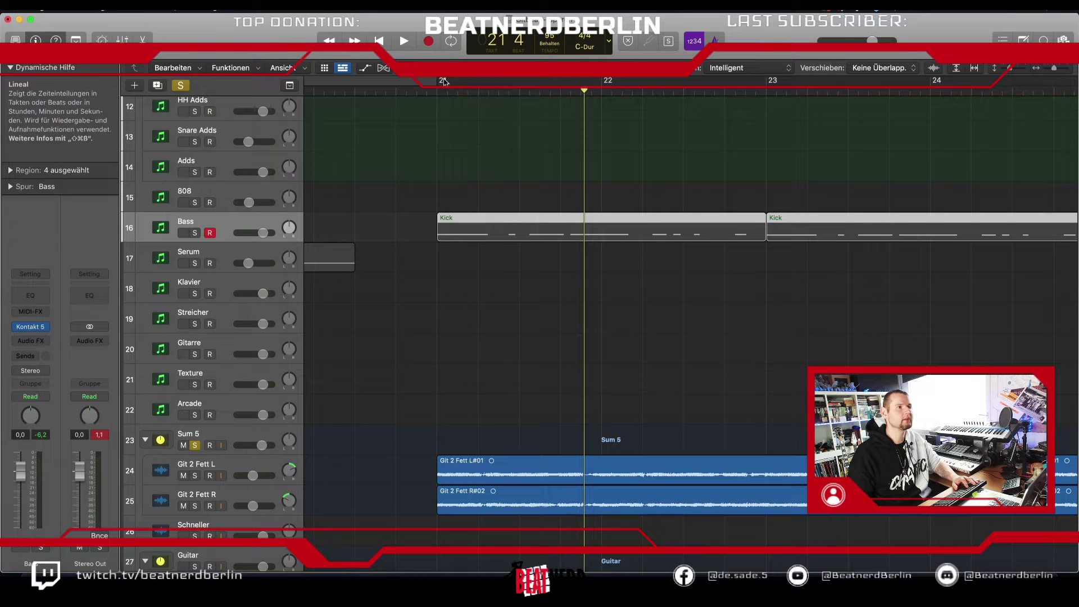
left_click_drag(442, 82, 601, 81)
key("space")
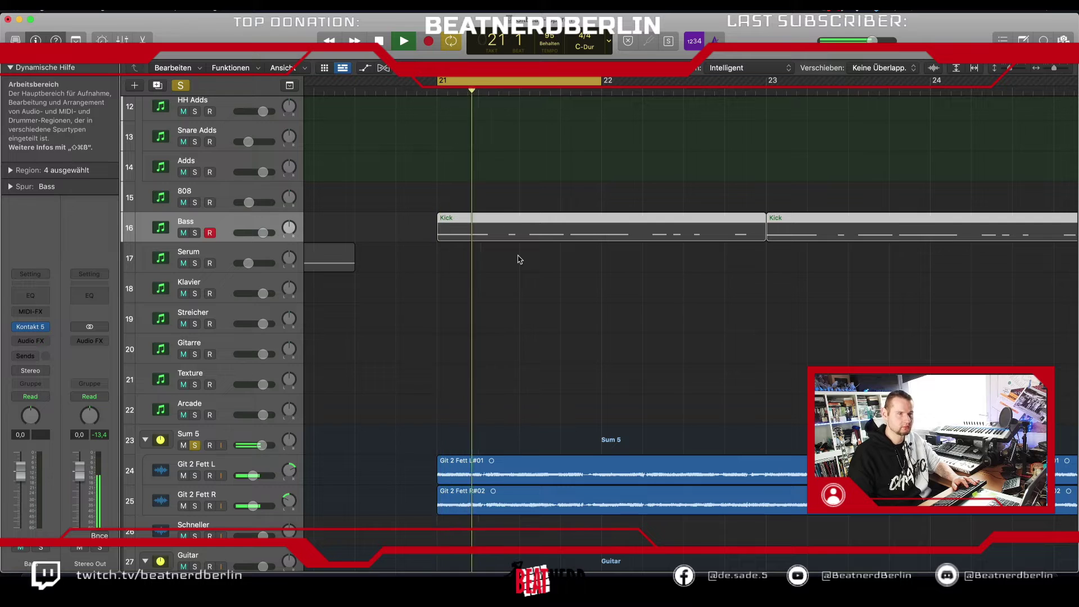
key("space")
Step: Extend the cycle range to bar 23 and listen to the soloed guitars over both bars
left_click_drag(600, 81, 755, 126)
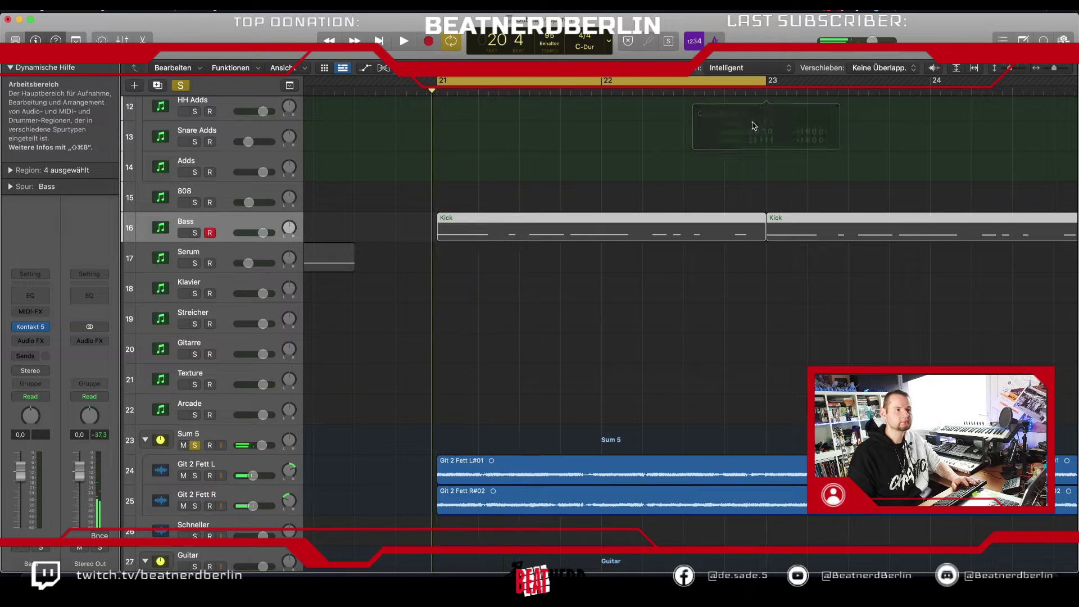
key("space")
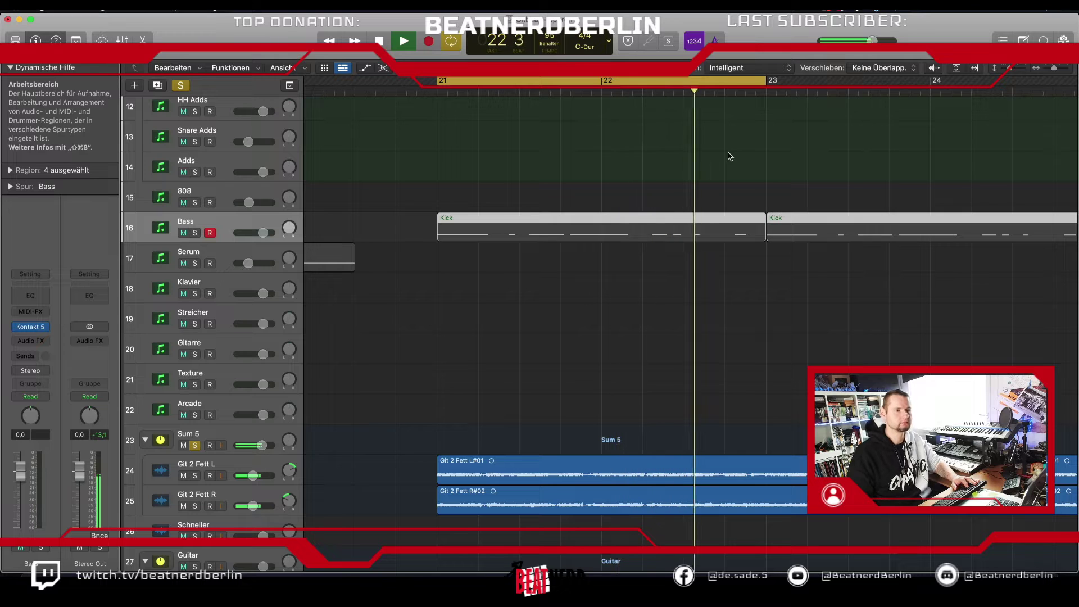
key("space")
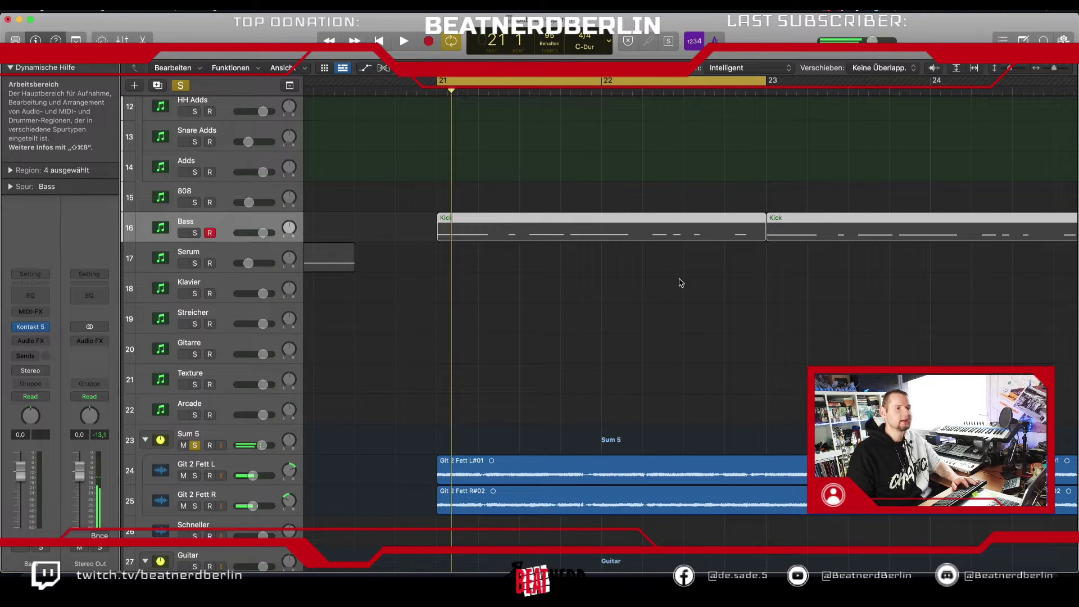
Step: Solo the Bass track and raise the notes of its bar 21 region one octave, to A1 and C2
left_click(484, 304)
double_click(447, 233)
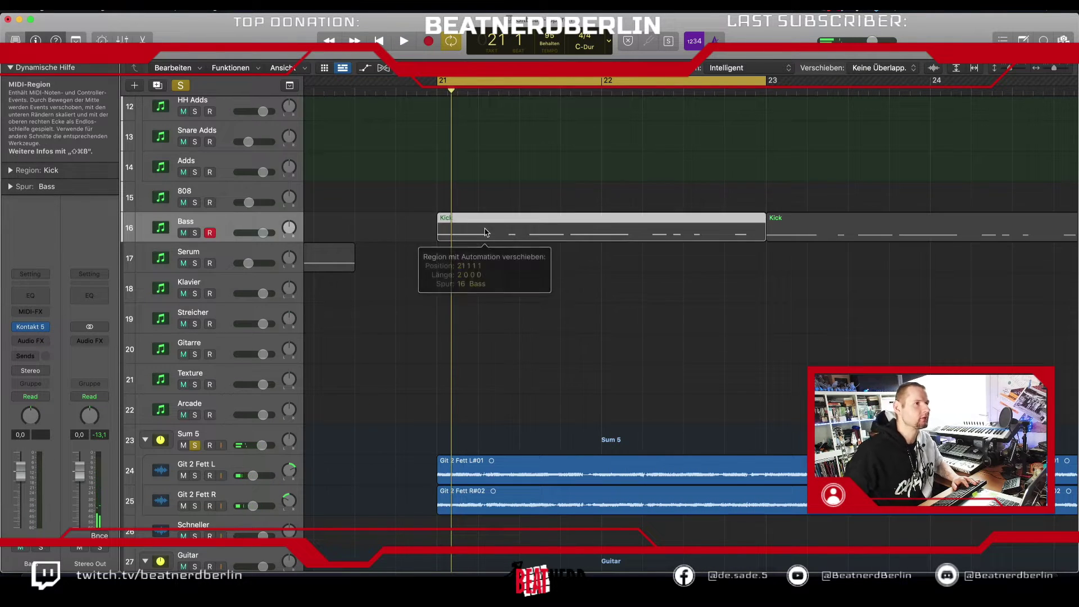
scroll(478, 434, "left", 10)
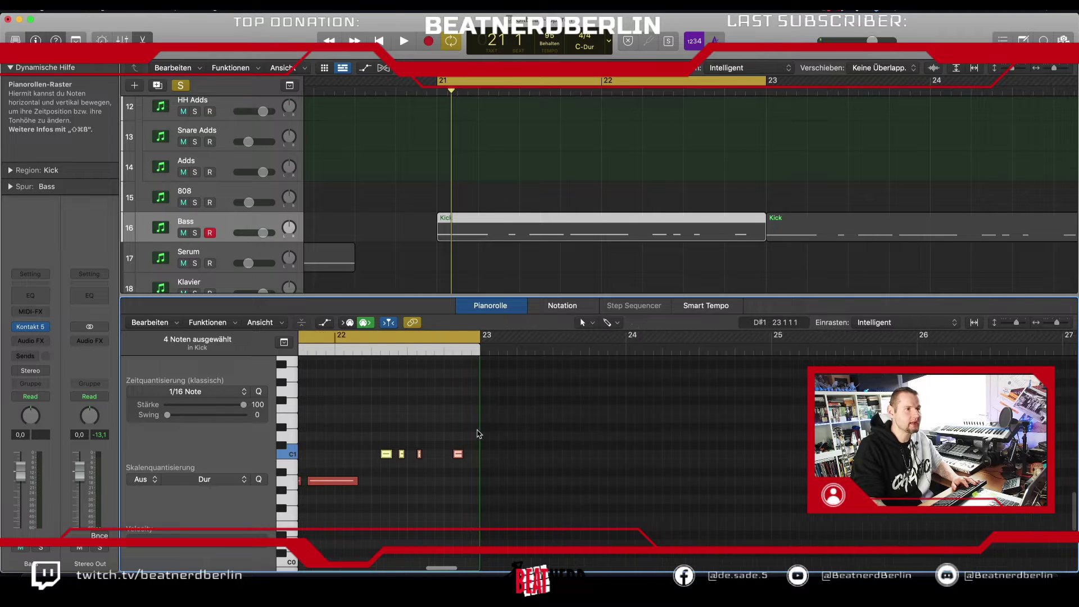
scroll(479, 433, "down", 1)
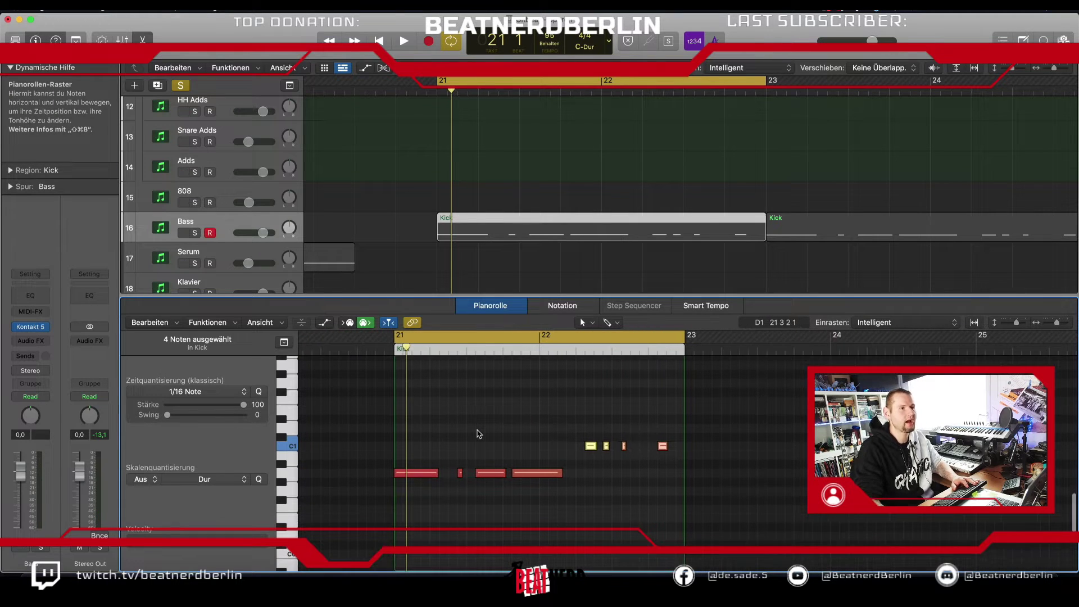
left_click_drag(458, 436, 521, 487)
left_click_drag(432, 438, 540, 485)
scroll(511, 494, "up", 8)
key("s")
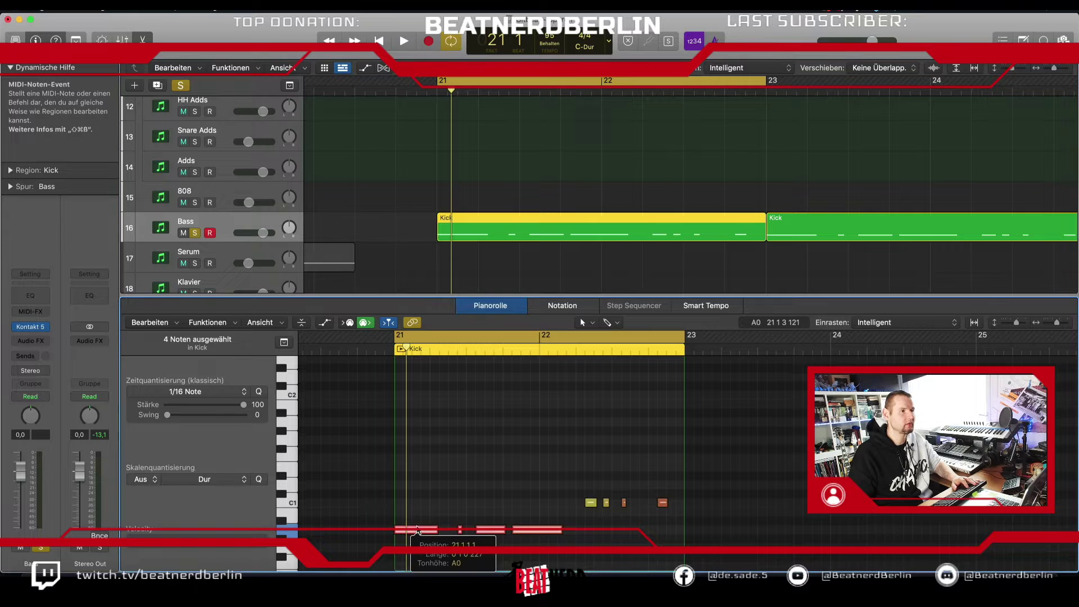
left_click_drag(417, 530, 423, 423)
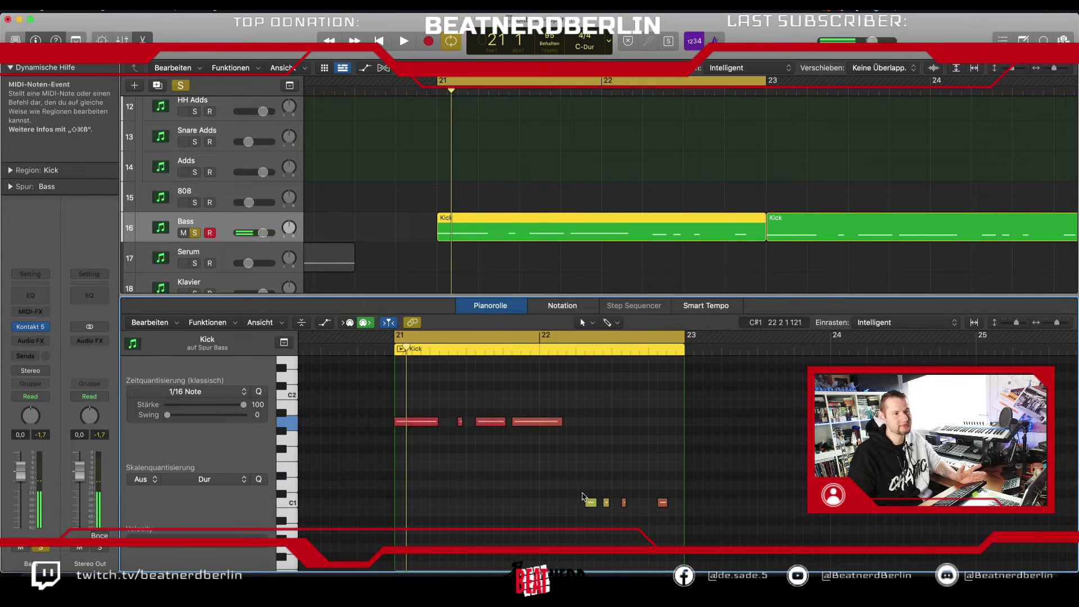
scroll(588, 512, "up", 3)
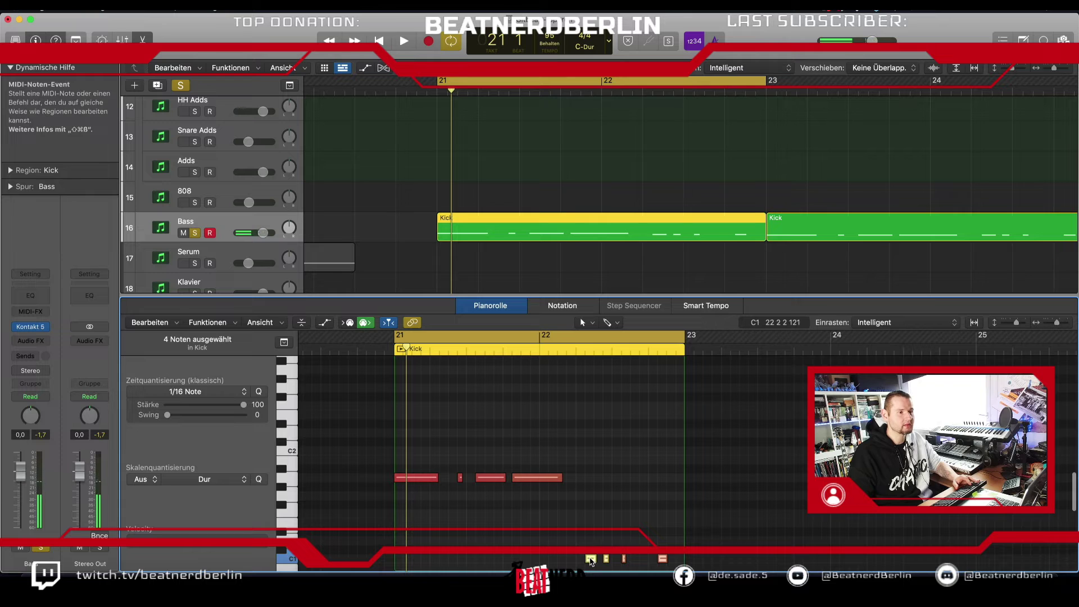
left_click_drag(591, 560, 588, 455)
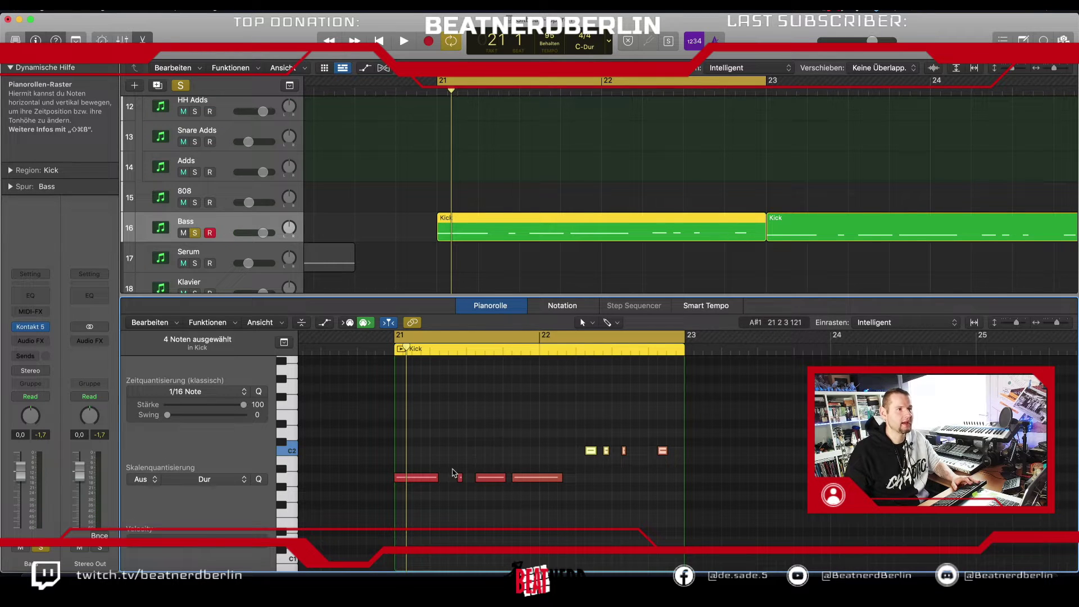
Step: Delete the three A1 notes that follow the first note in the Bass region at bar 21
left_click_drag(449, 466, 512, 490)
key("z")
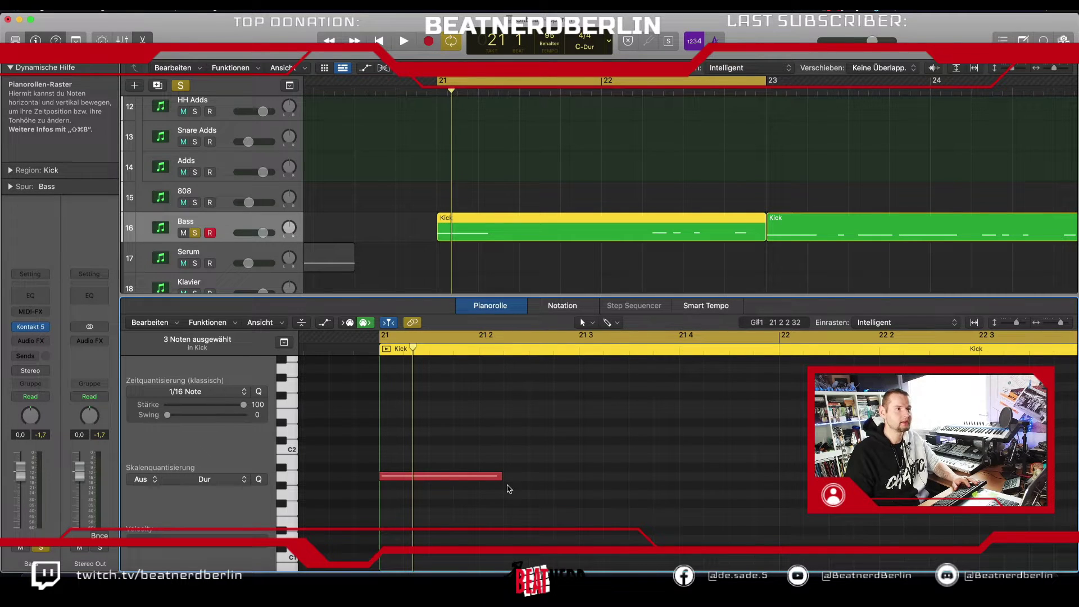
Step: Close the piano roll and rename the Sum 5 guitar stack as Gitarren Ref
key("e")
scroll(494, 333, "up", 3)
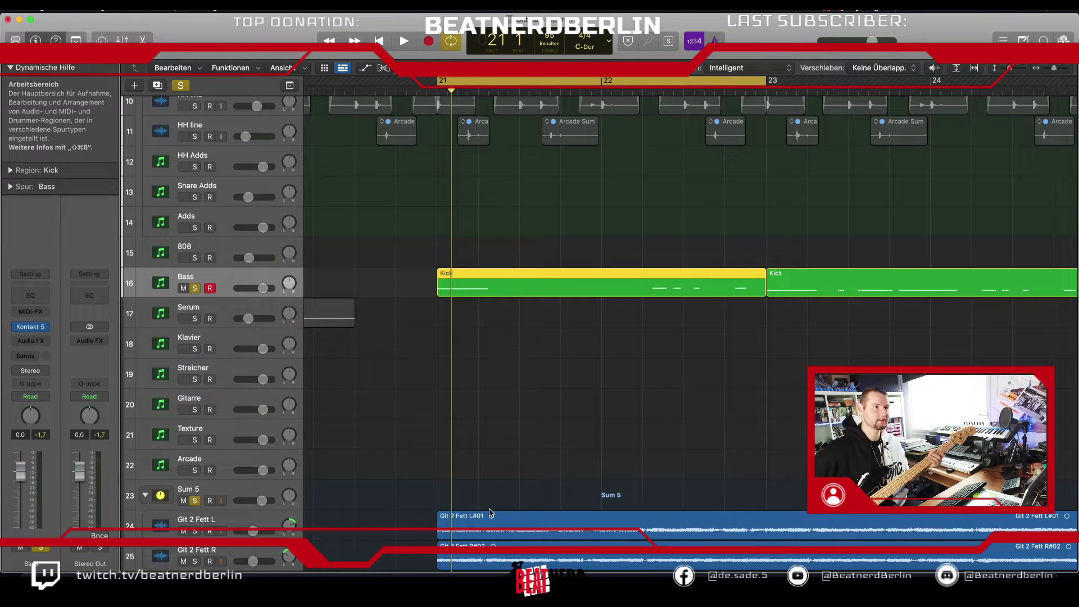
scroll(553, 486, "down", 3)
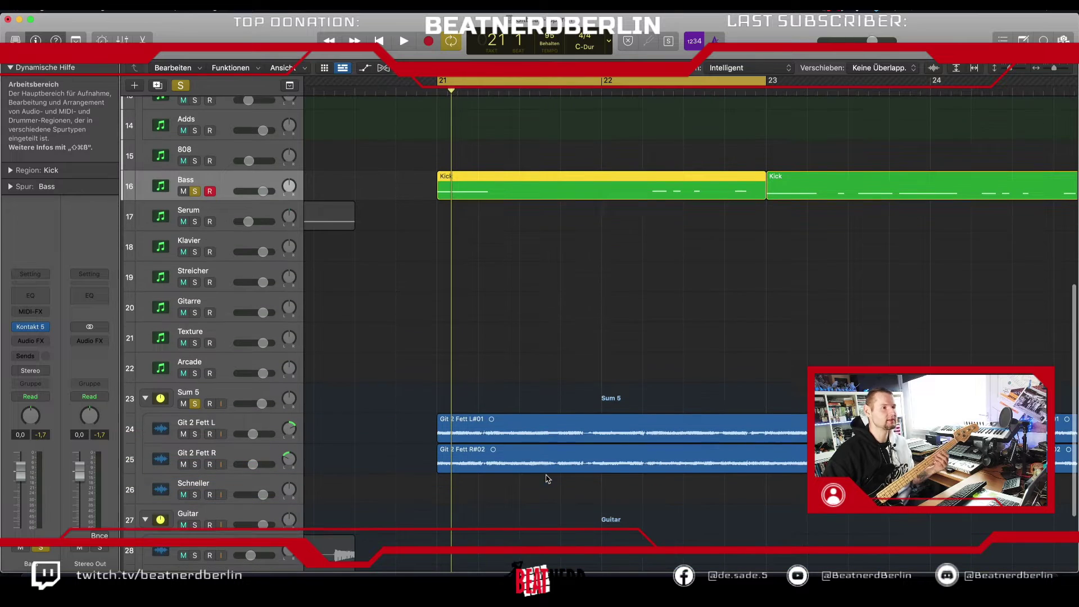
double_click(223, 393)
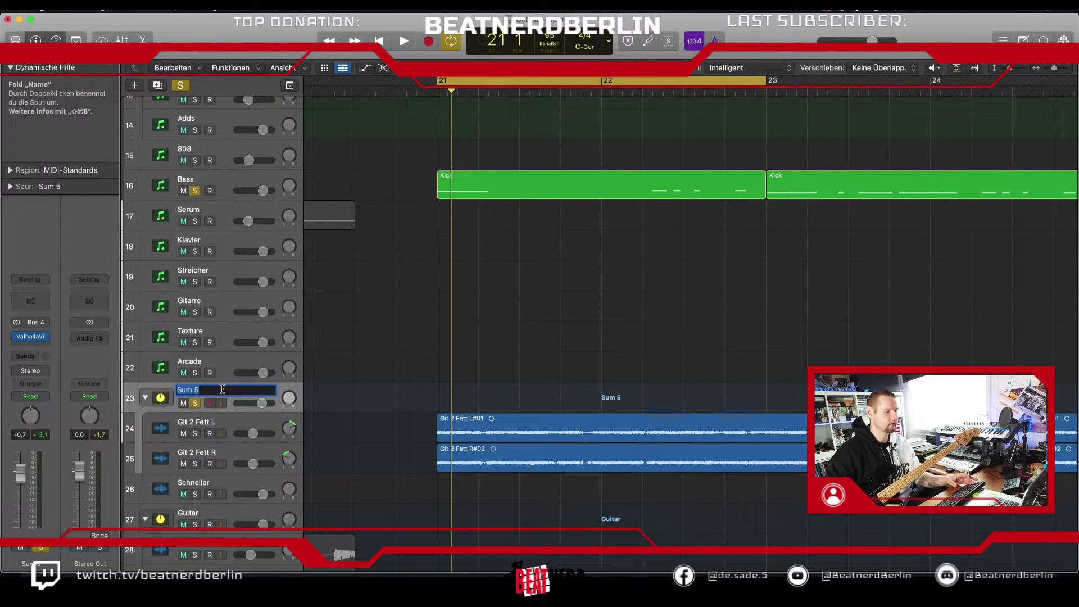
type("Gitarr")
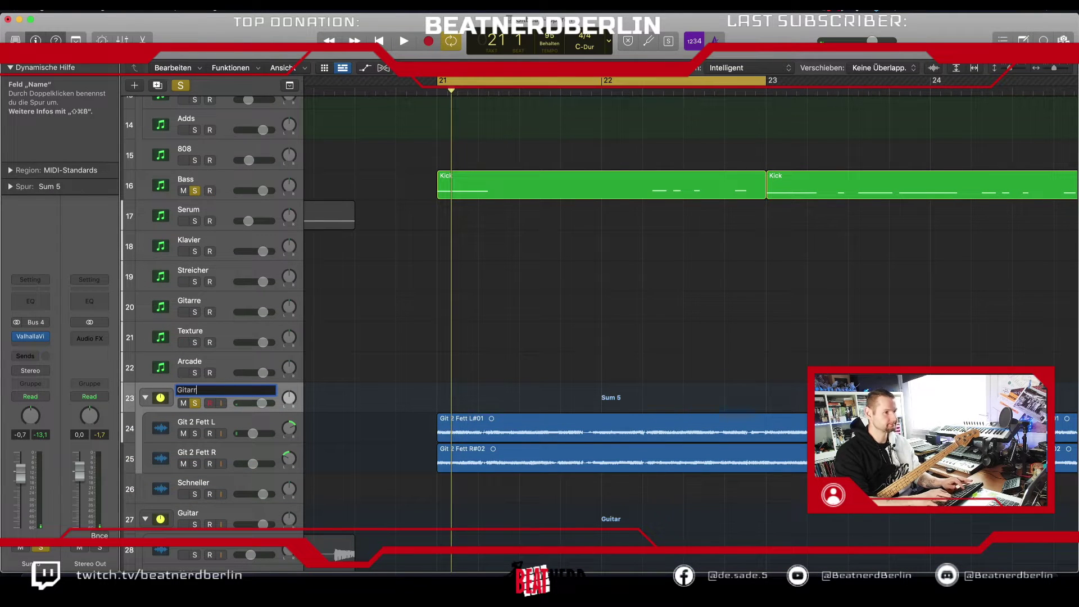
type("e")
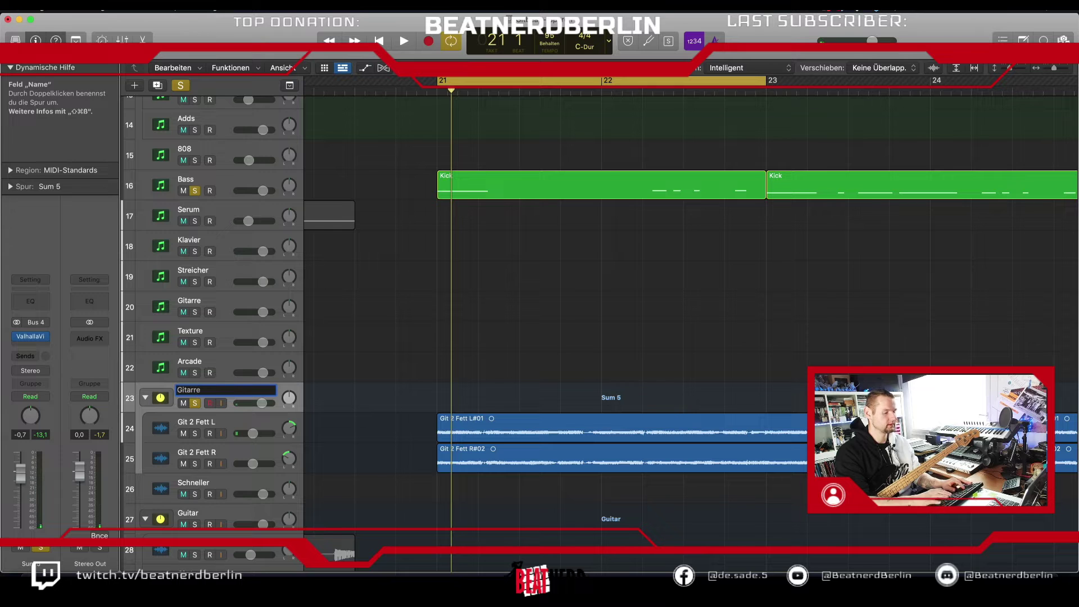
type("n Ref")
key("Return")
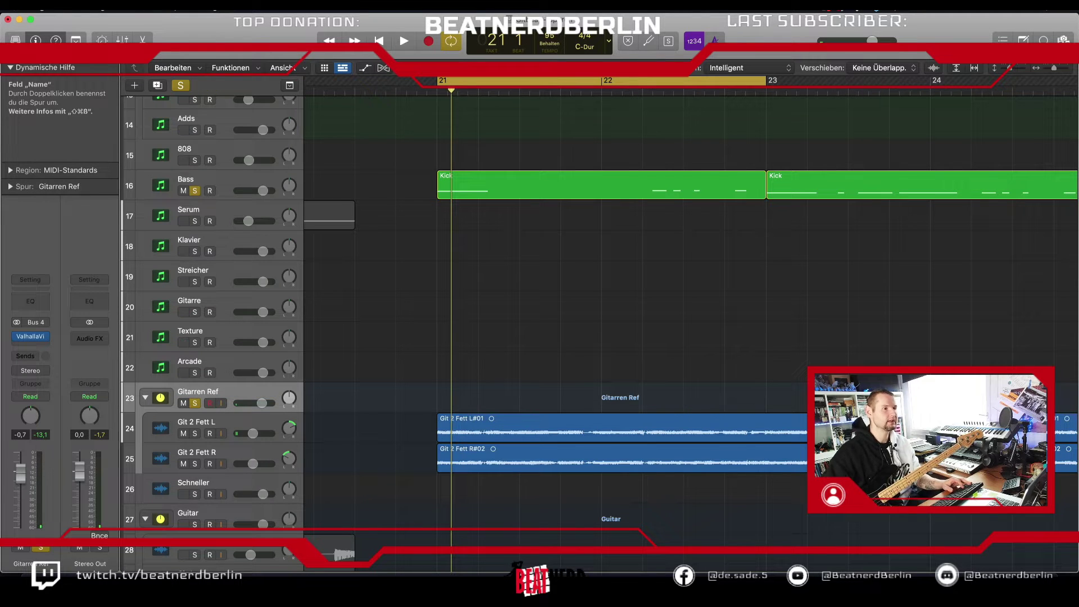
Step: Create one audio track on input 2 directly below the Arcade track and name it Bass
scroll(424, 477, "down", 3)
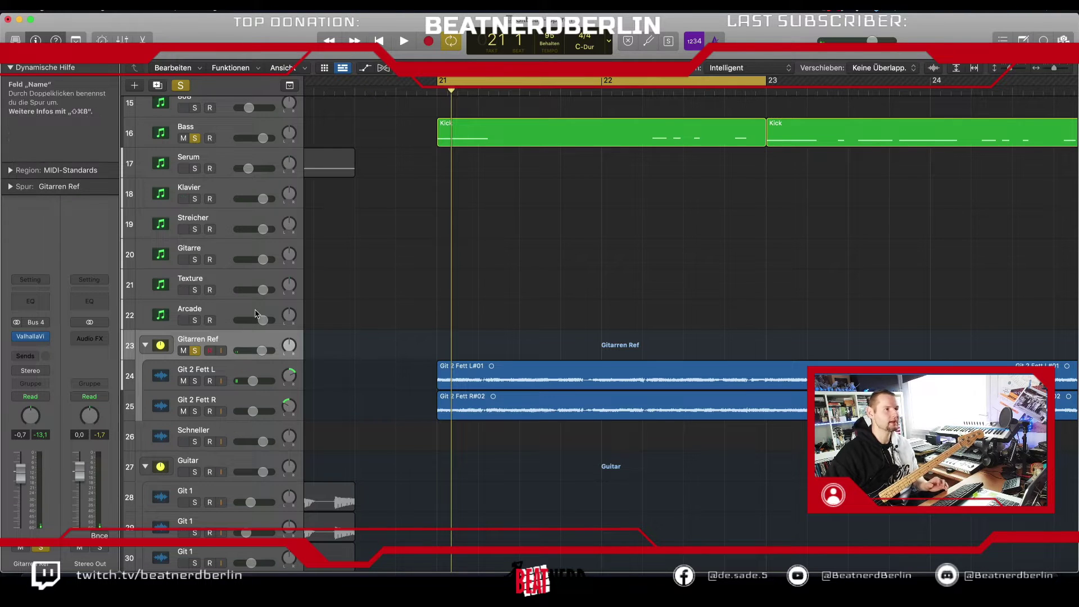
left_click(189, 309)
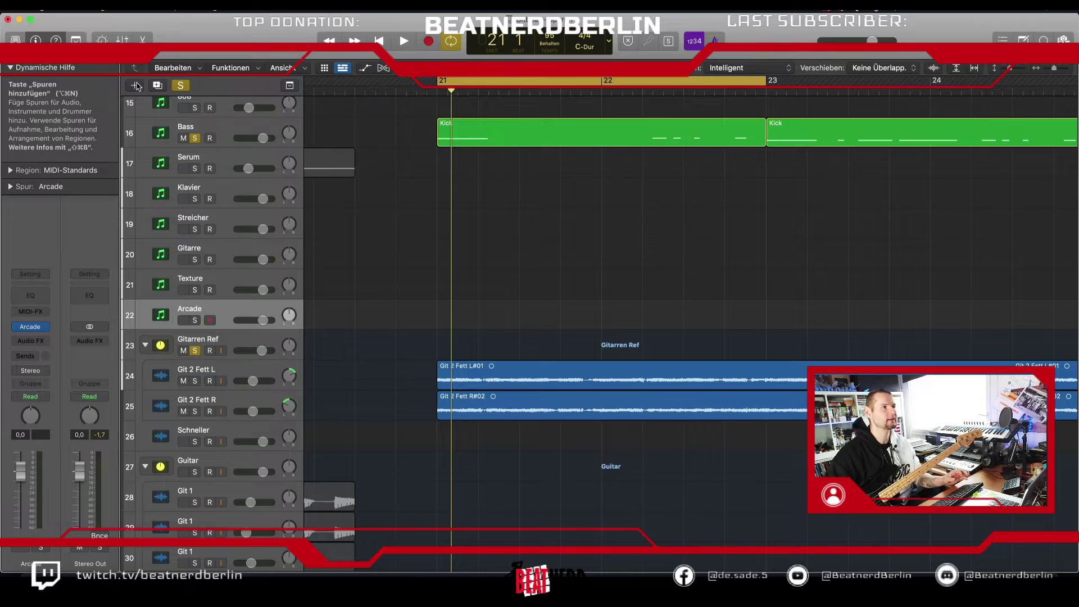
left_click(134, 85)
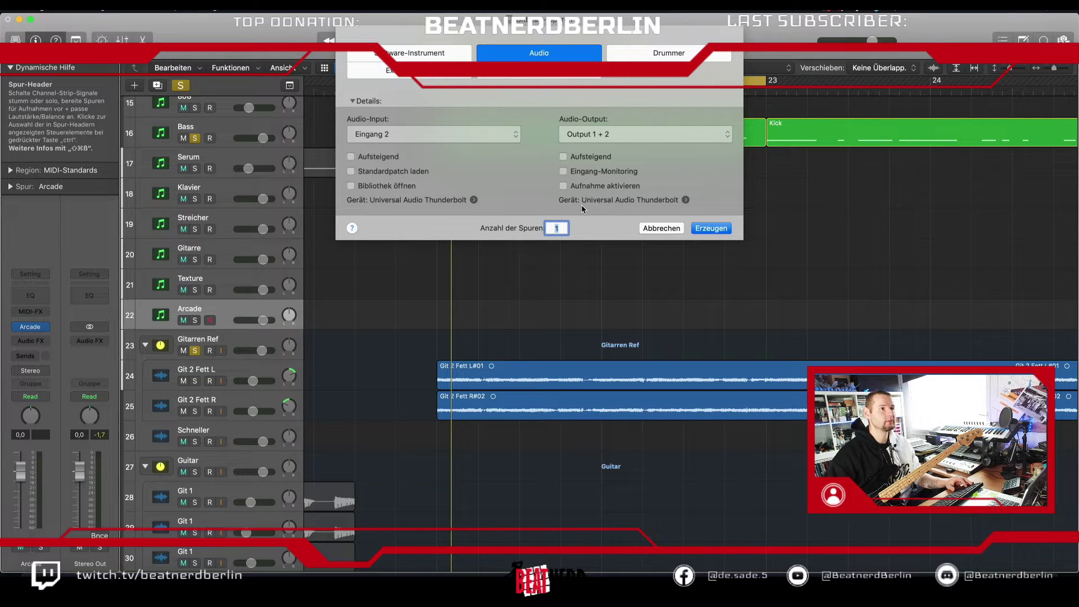
left_click(712, 228)
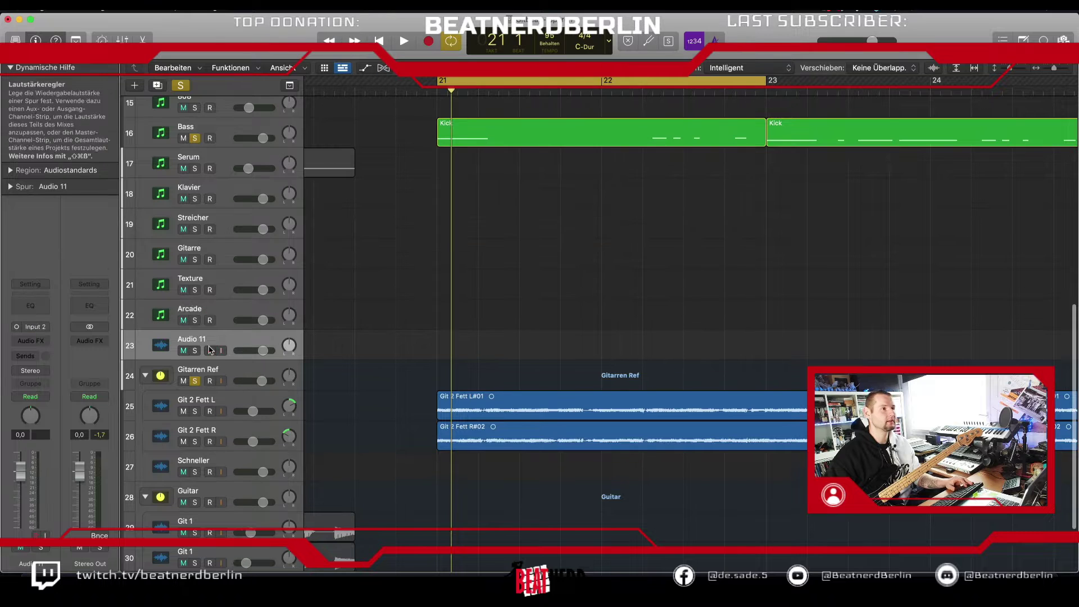
double_click(184, 339)
type("Bass")
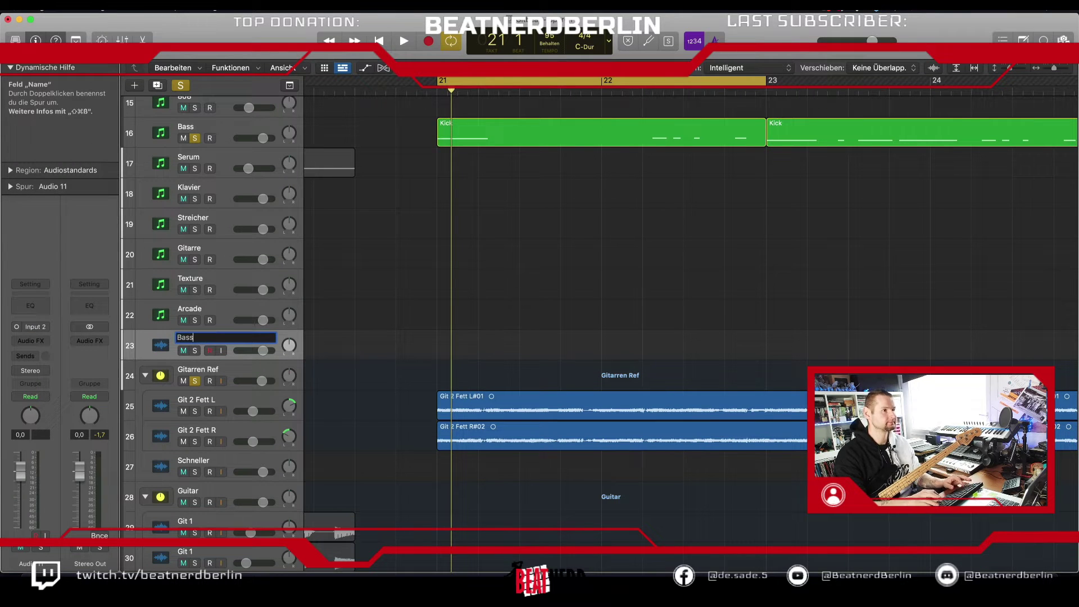
key("Return")
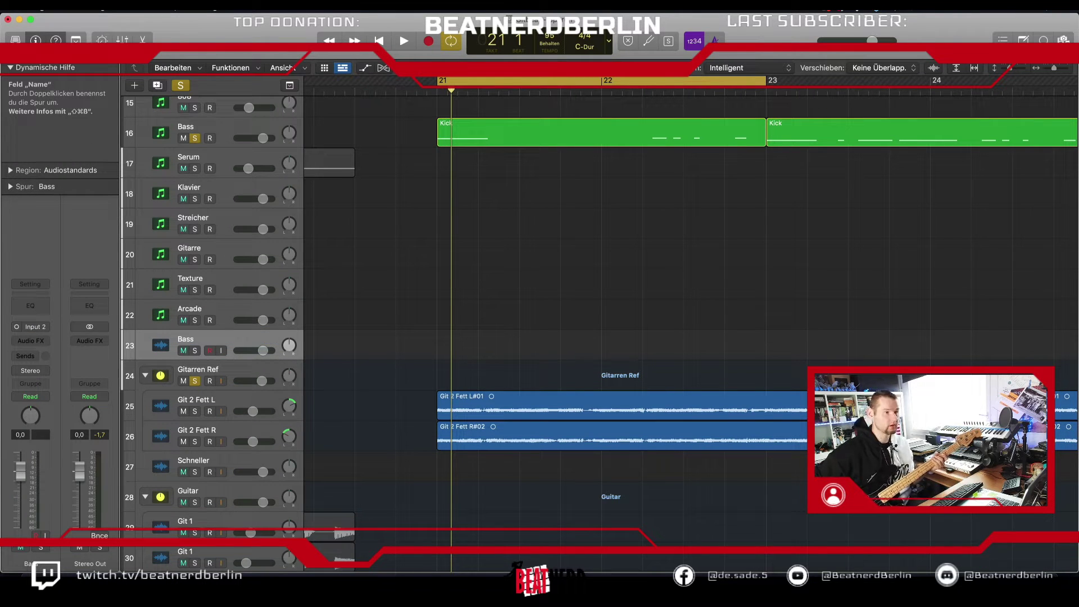
Step: Enable input monitoring and solo on the new Bass audio track and insert Guitar Rig 5 FX as Mono->Stereo
left_click(222, 351)
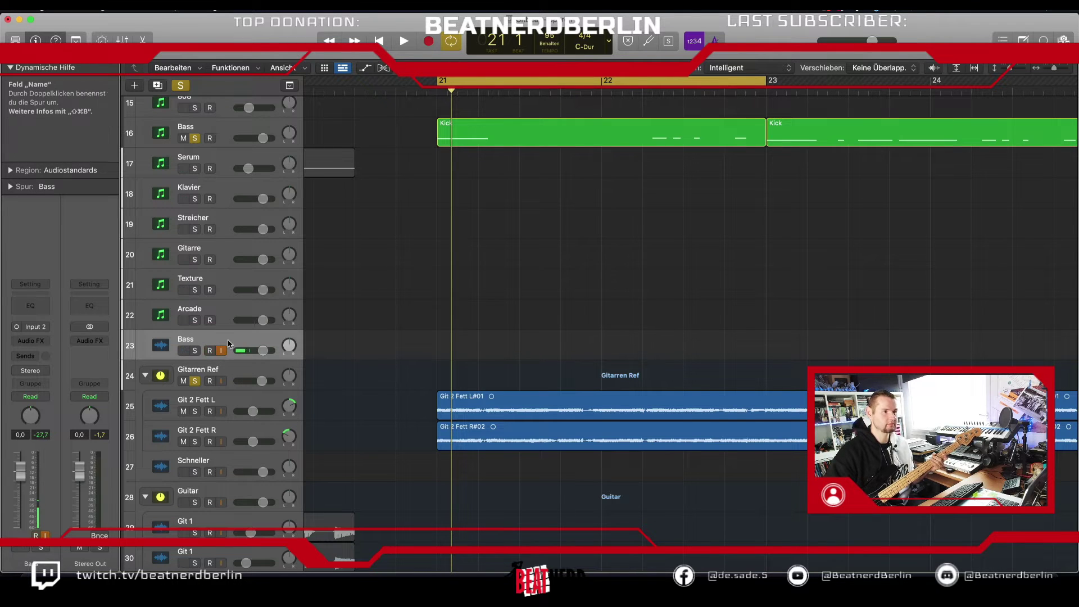
left_click(196, 351)
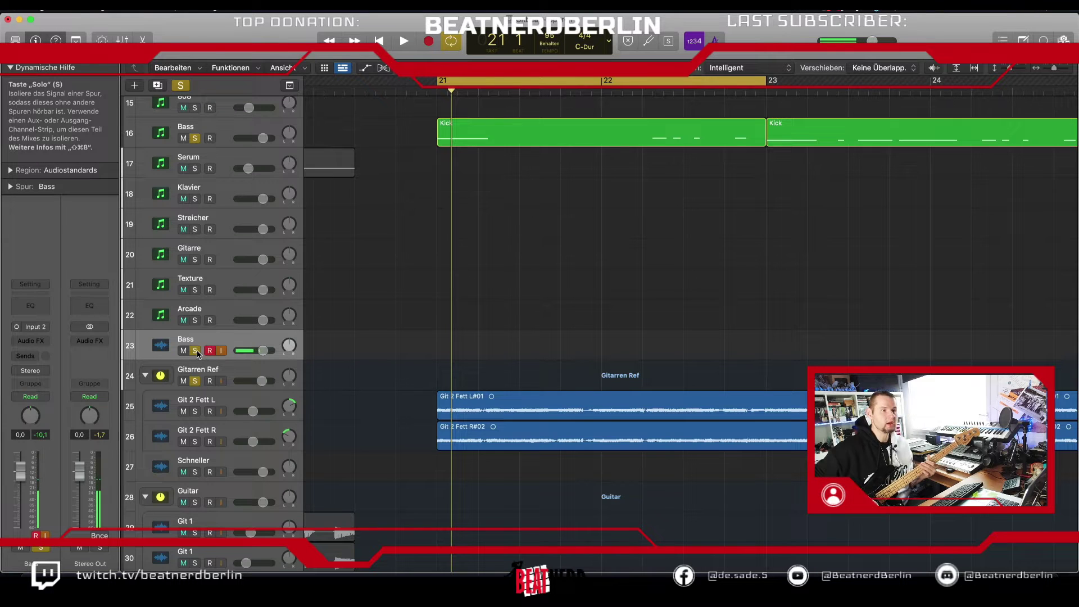
left_click(45, 343)
mouse_move(85, 548)
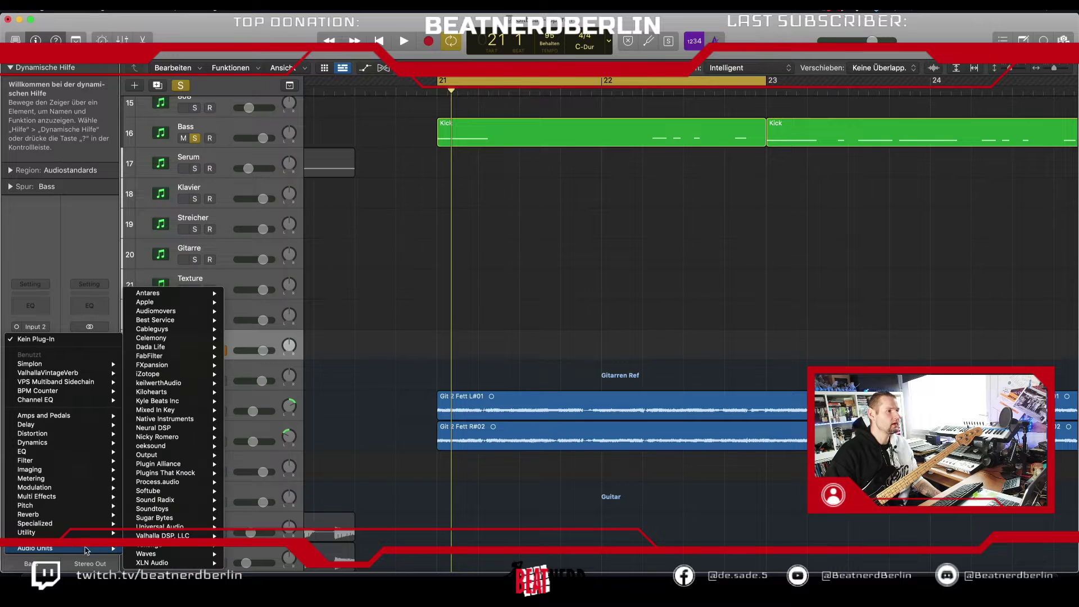
mouse_move(193, 422)
mouse_move(276, 393)
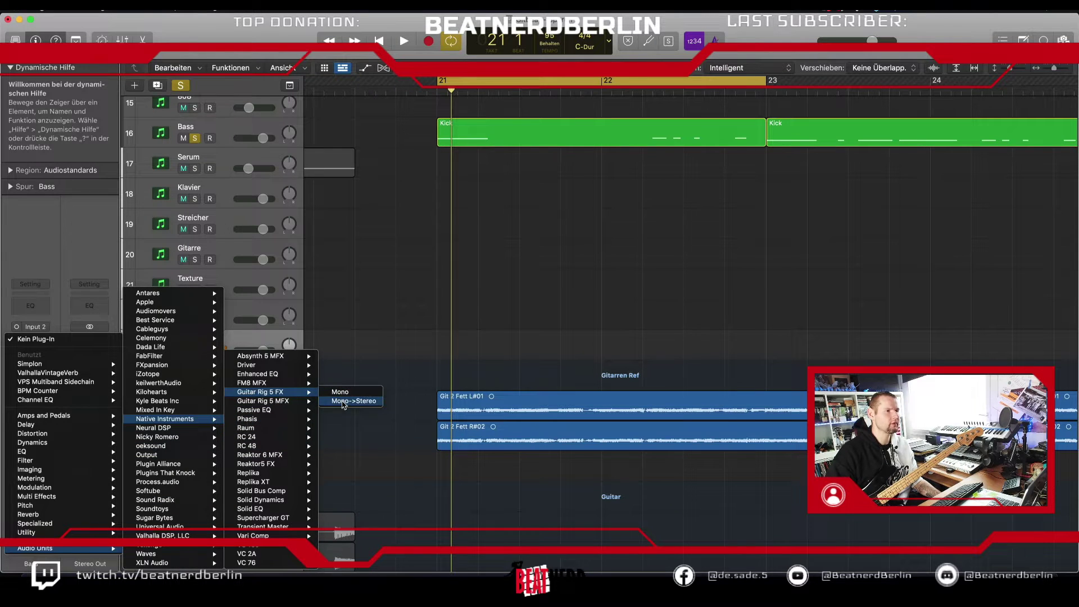
left_click(344, 401)
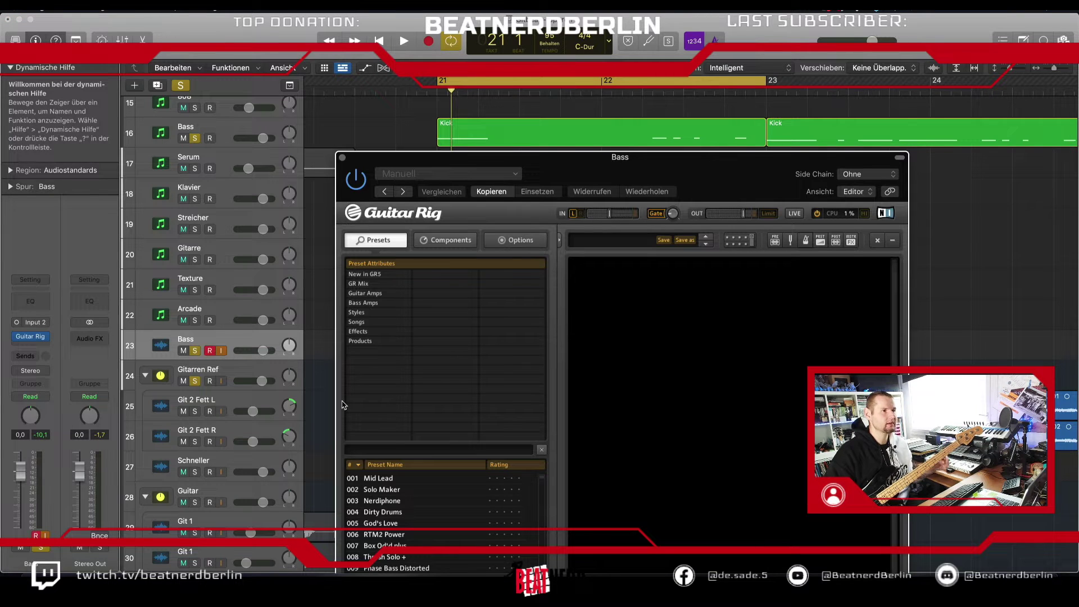
Step: Load the DI-Bass preset from the Bass Amps category in Guitar Rig and close the plug-in window
left_click(367, 322)
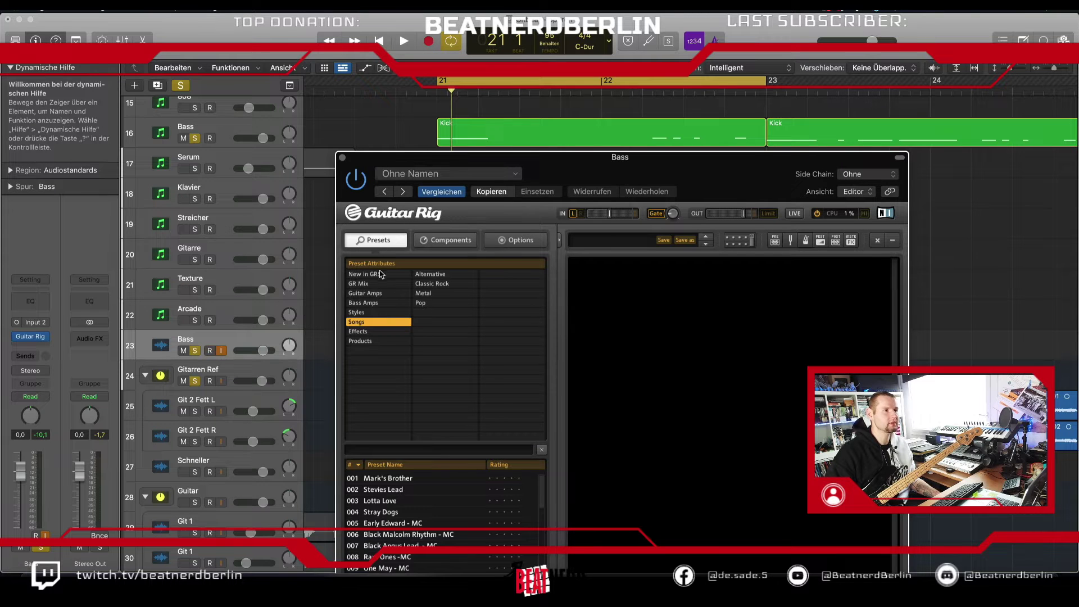
left_click(377, 304)
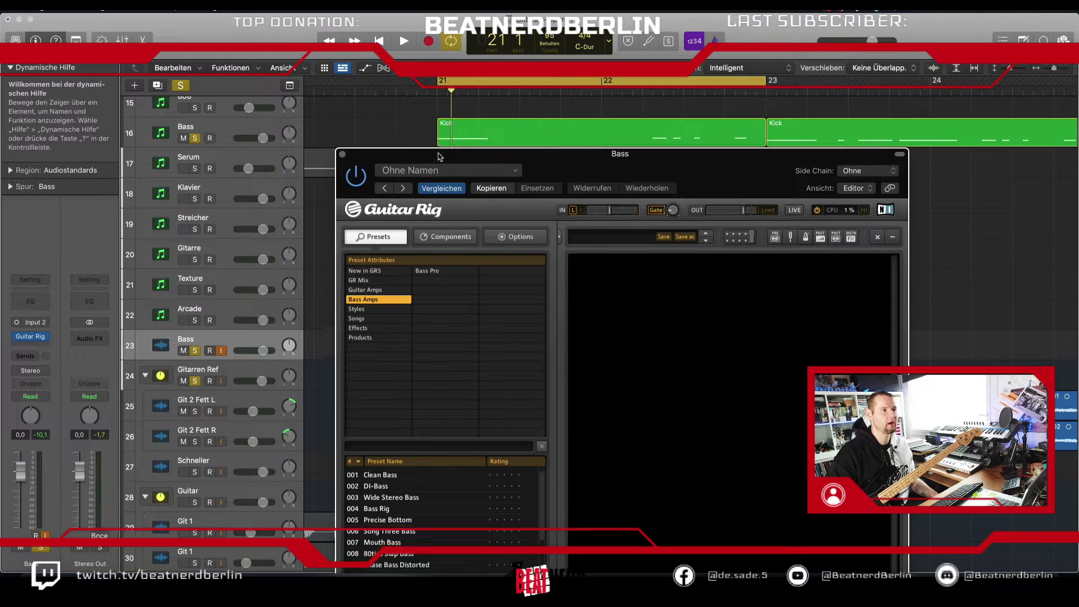
left_click_drag(433, 180, 417, 76)
left_click(362, 386)
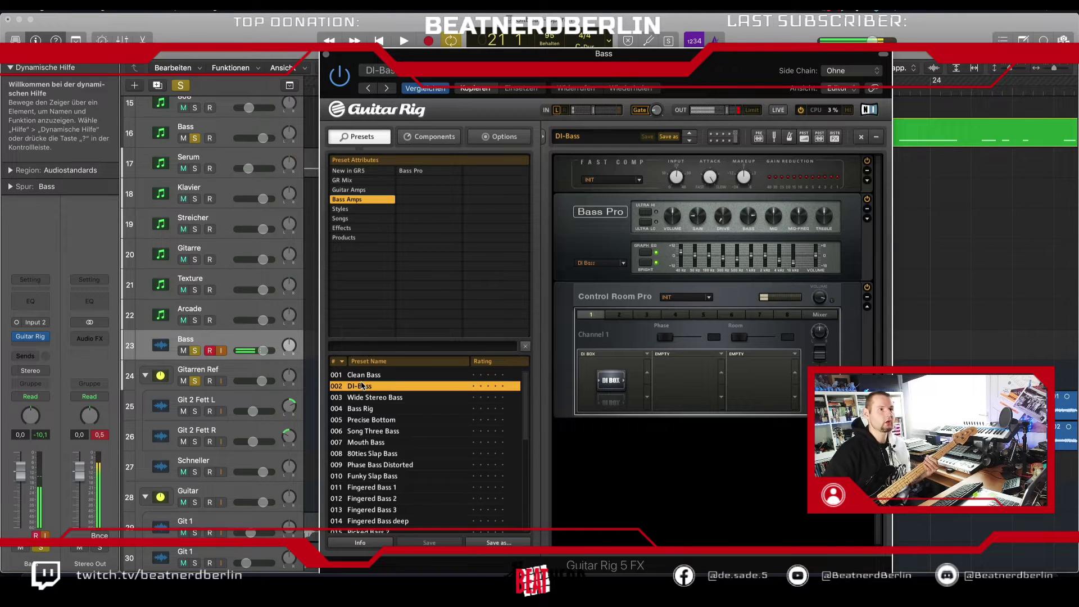
key("super+w")
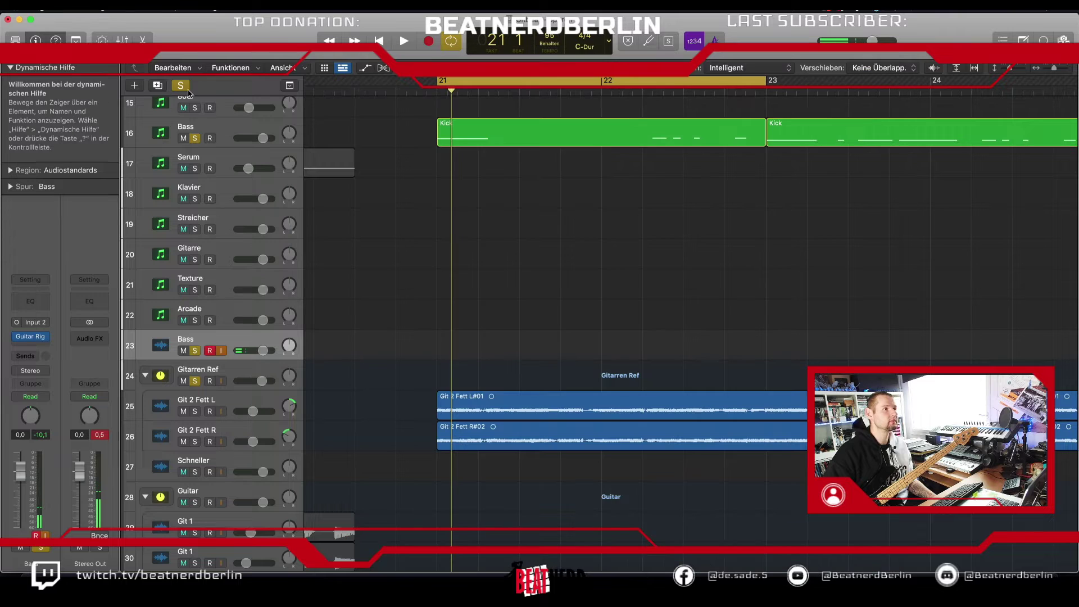
Step: Turn off the cycle range and all track solos, with the playhead at bar 21
left_click(444, 81)
left_click(438, 91)
scroll(459, 213, "up", 15)
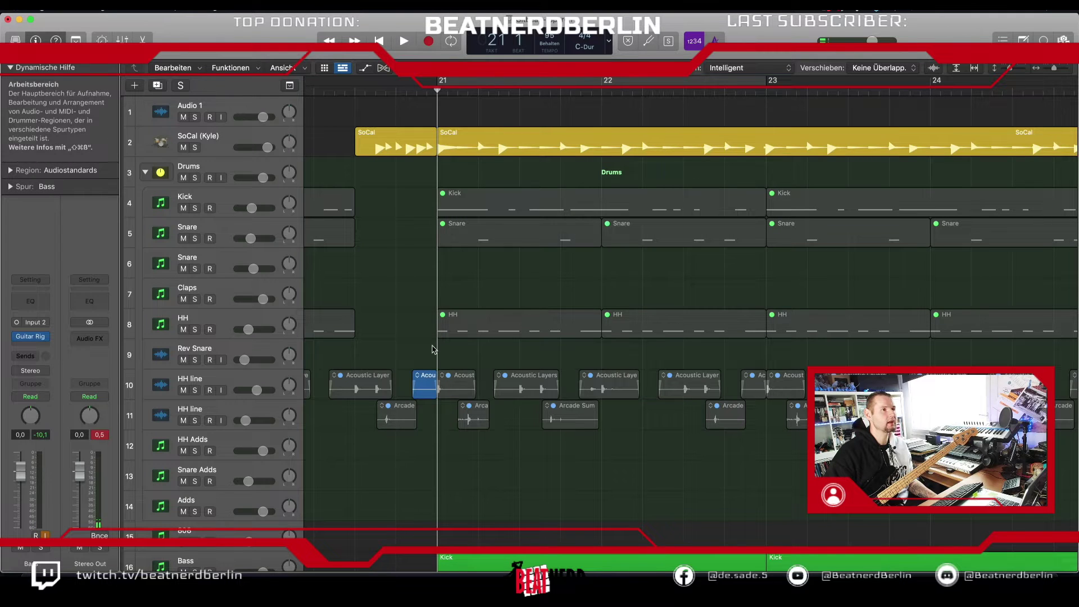
Step: Unmute the Kick, Snare and HH regions from bar 21 up to bar 29
scroll(448, 383, "down", 1)
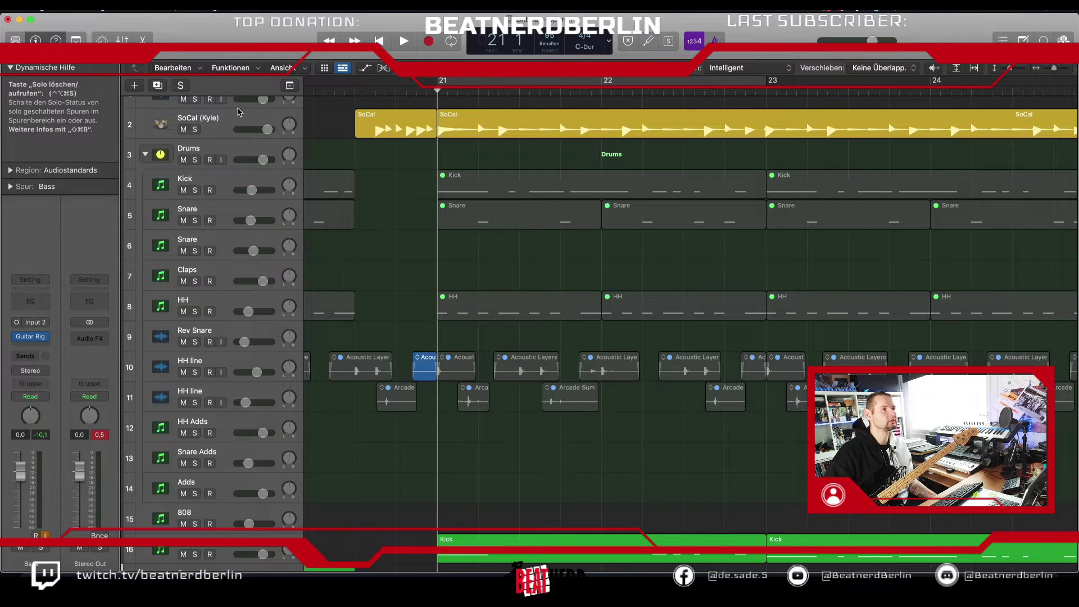
key("super+Left")
key("super+Left")
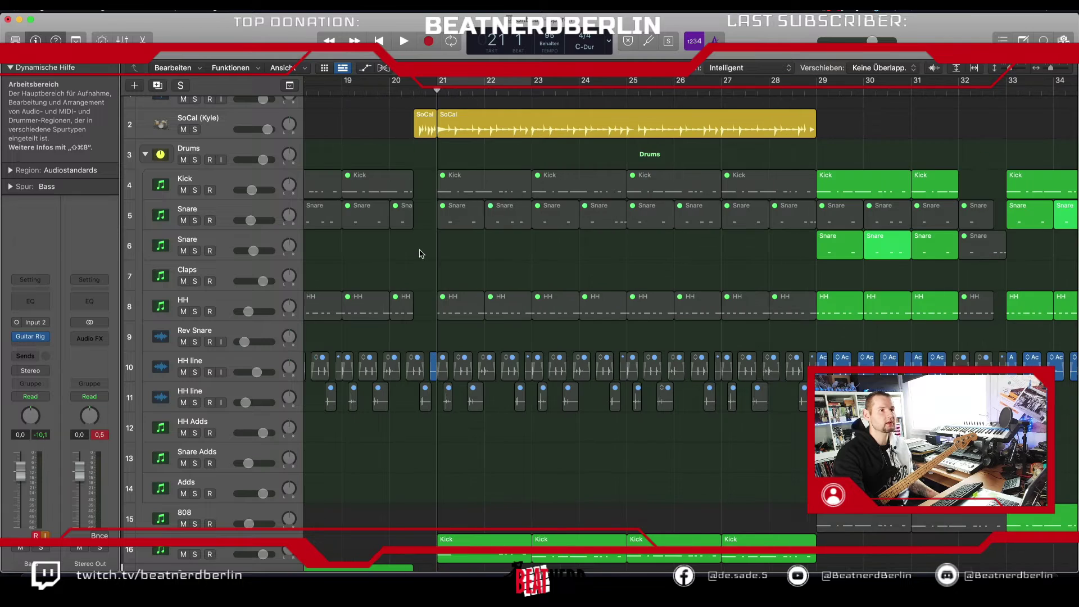
scroll(422, 254, "down", 2)
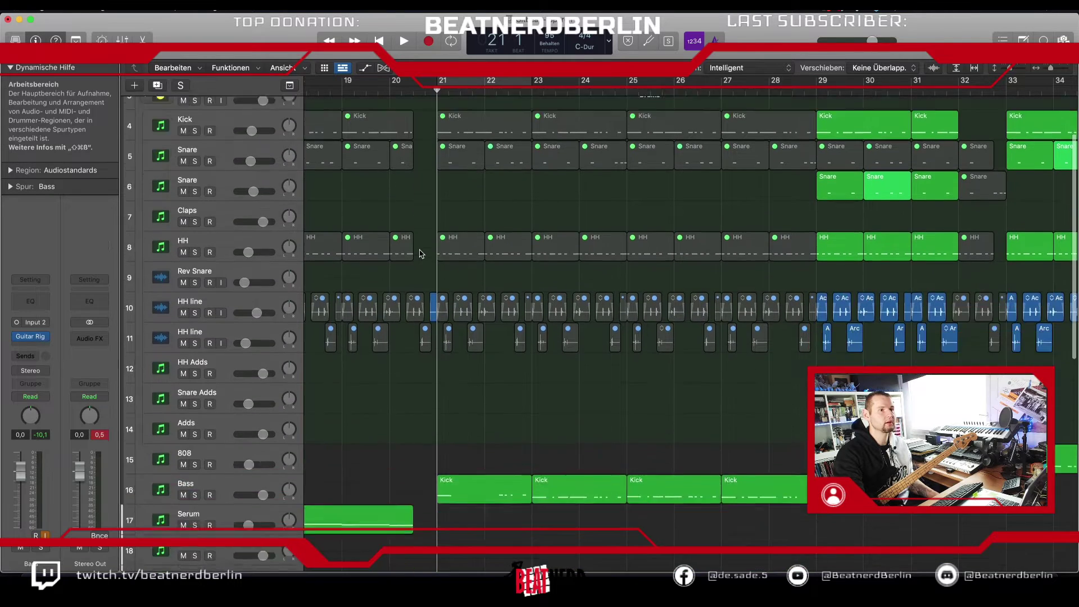
scroll(422, 254, "down", 3)
scroll(422, 254, "up", 5)
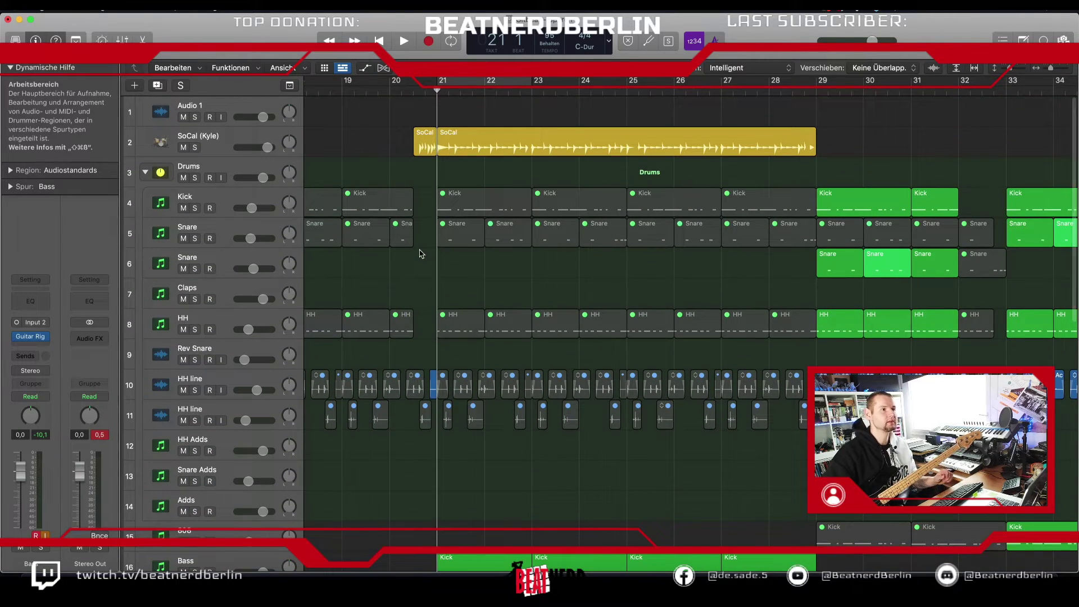
left_click_drag(429, 203, 789, 349)
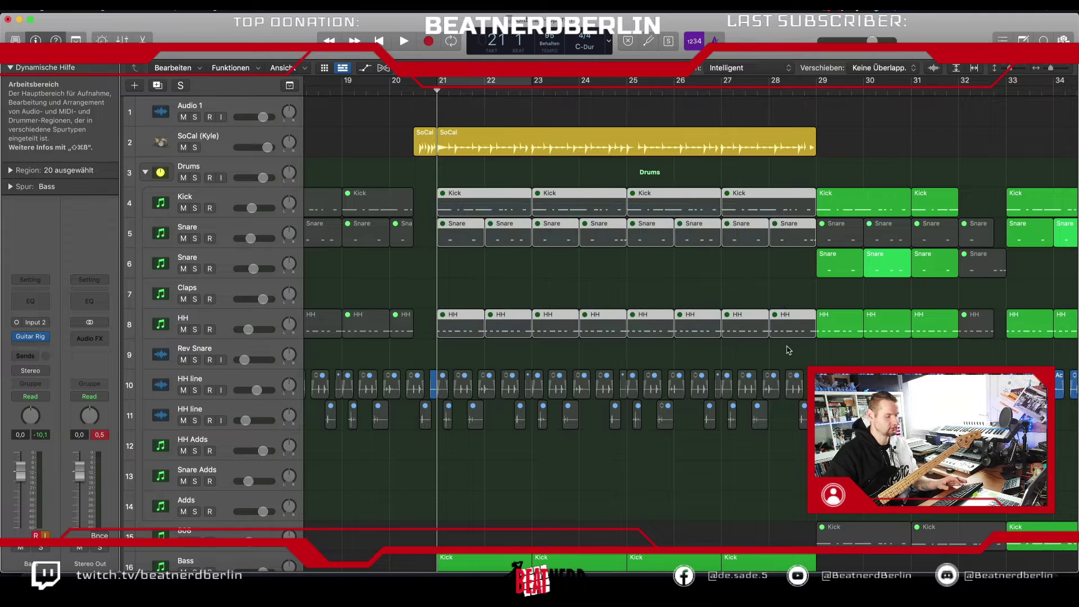
key("m")
Step: Unmute the regions on both HH line tracks from bar 21 up to bar 29 and play the section briefly
scroll(477, 378, "down", 2)
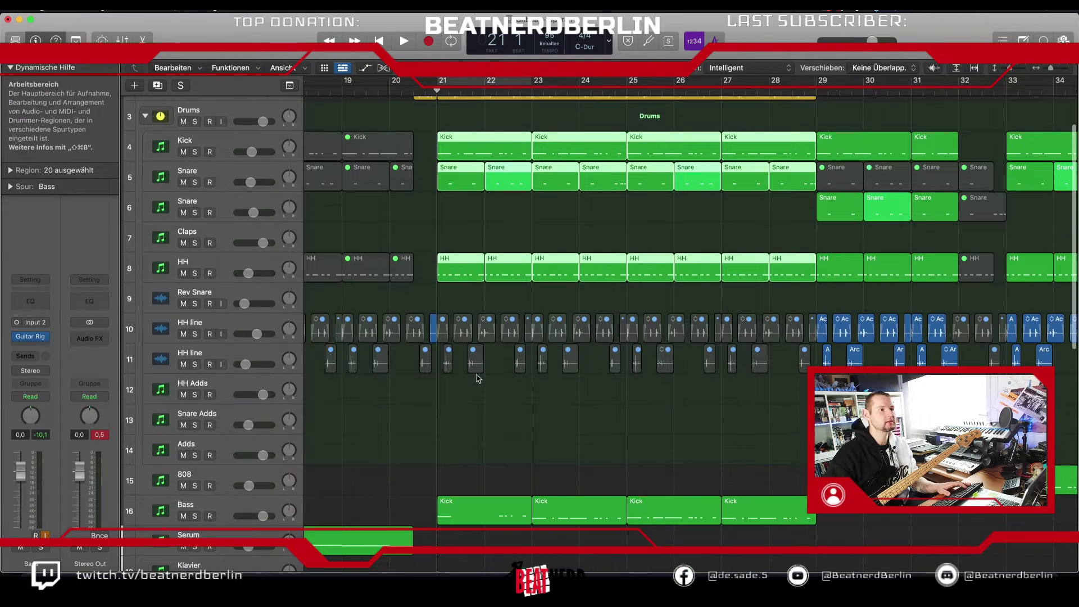
left_click_drag(456, 394, 442, 306)
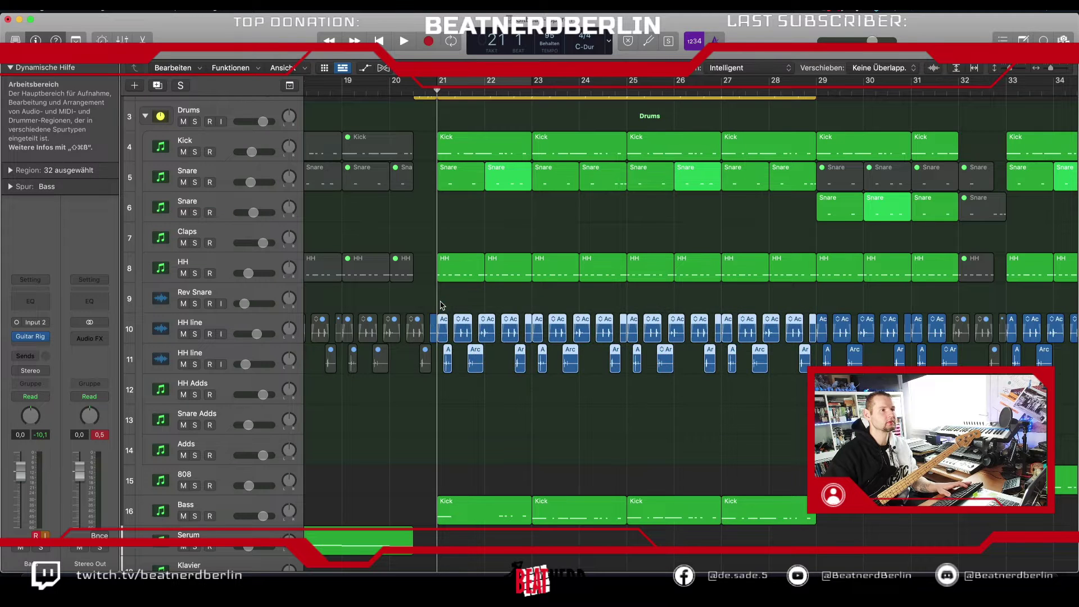
key("space")
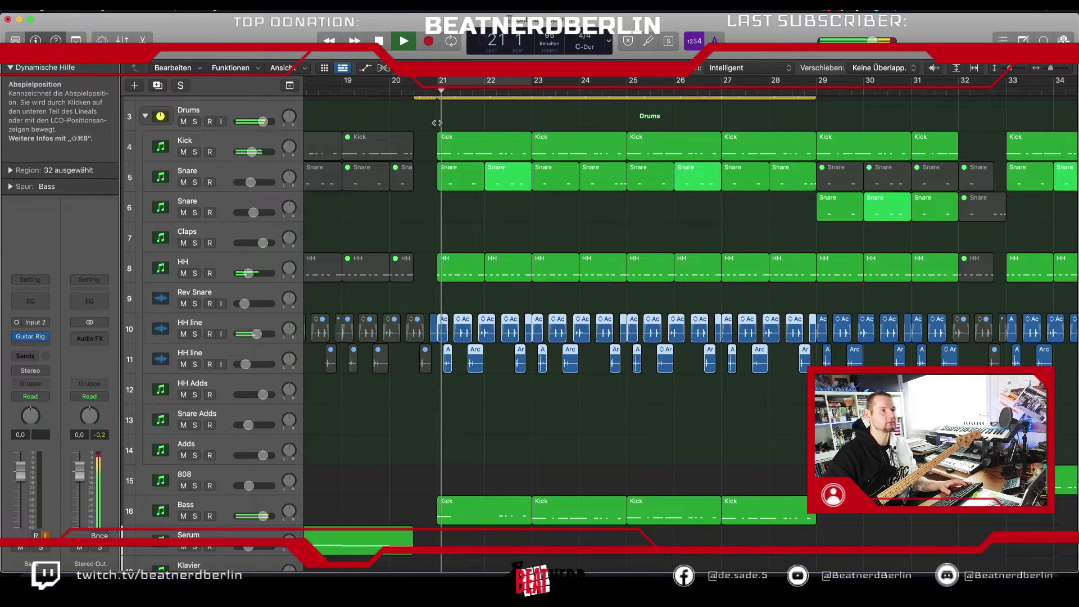
scroll(527, 402, "down", 6)
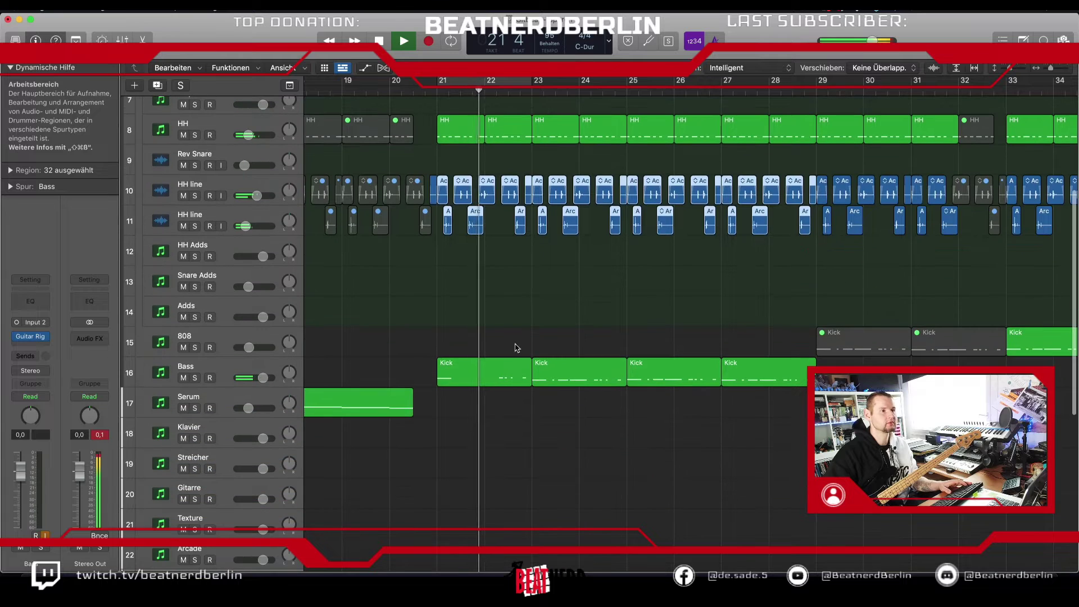
key("space")
Step: Move the four MIDI Bass regions between bars 21 and 29 to the 808 track and mute them
left_click_drag(501, 315, 743, 389)
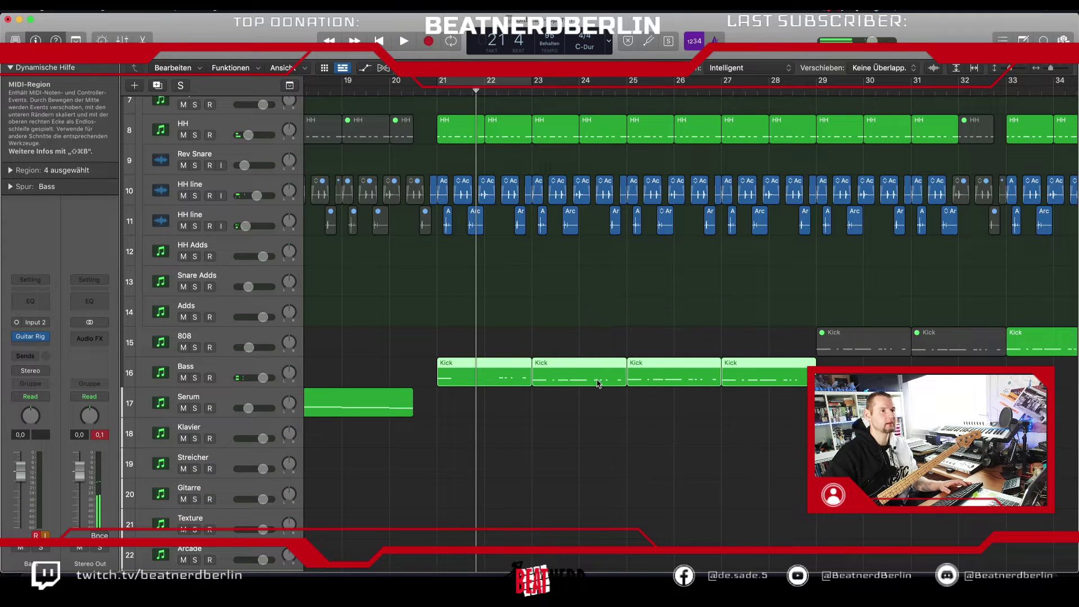
left_click_drag(599, 384, 597, 355)
key("ctrl+m")
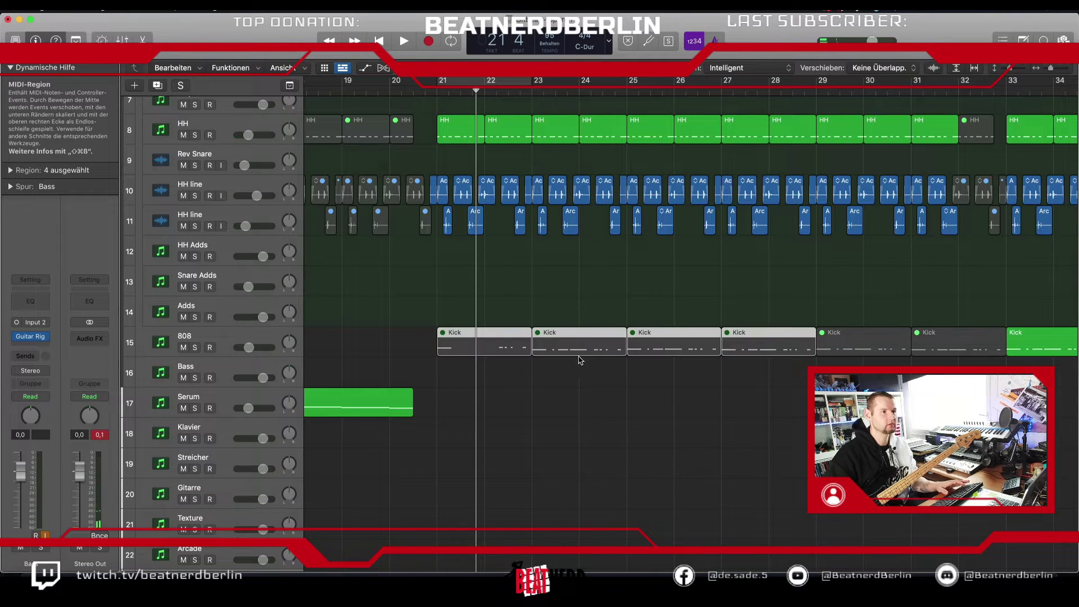
Step: Return the playhead to the start of bar 21
scroll(444, 410, "down", 8)
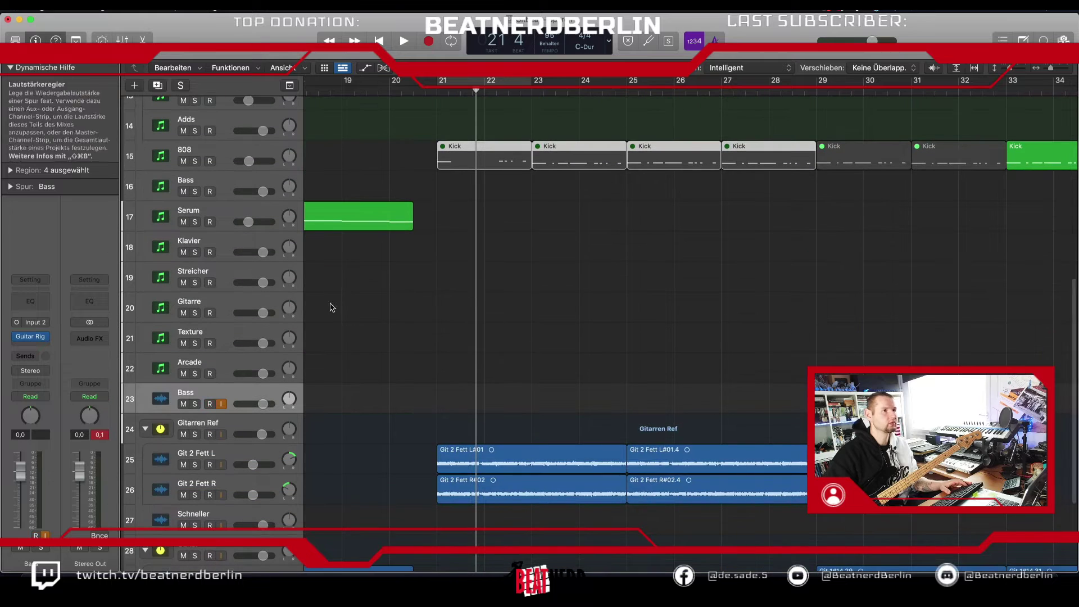
left_click(437, 91)
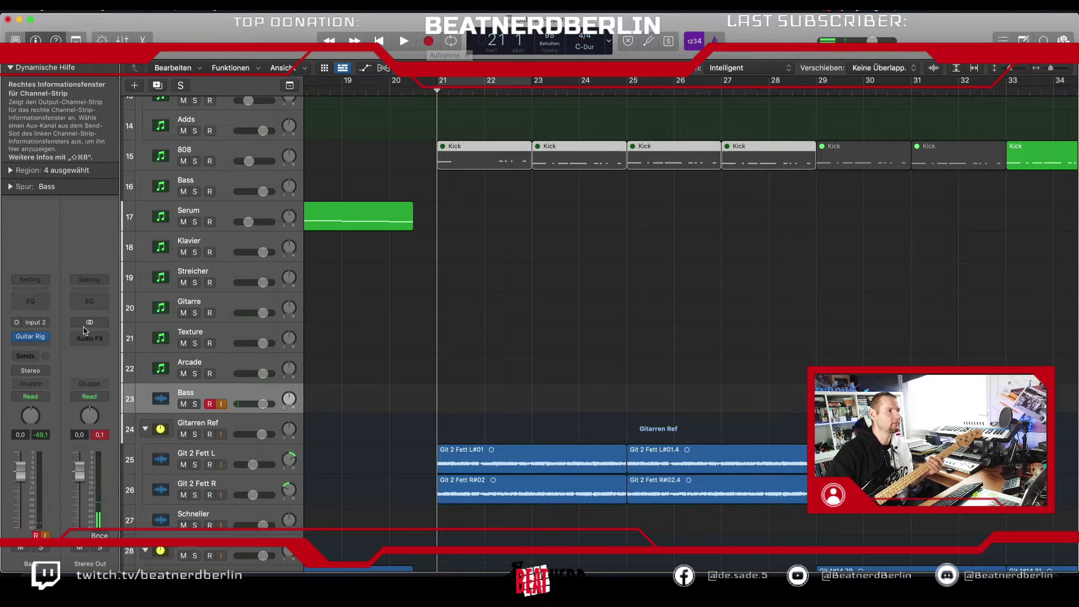
Step: Switch on the tuner in the Bass track's Guitar Rig to check the bass tuning and close the plug-in
left_click(33, 338)
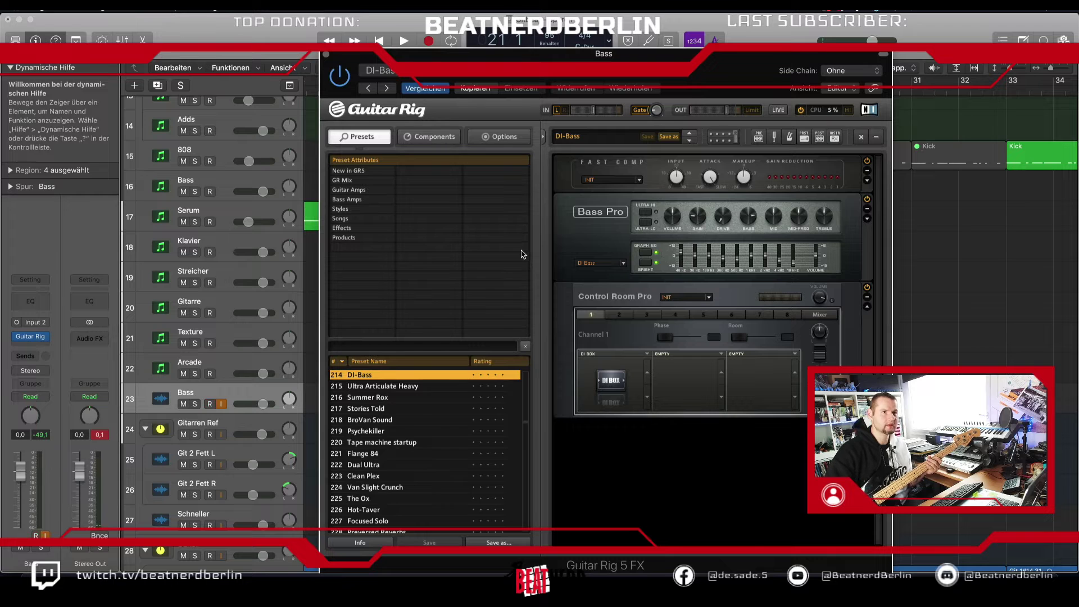
left_click(774, 137)
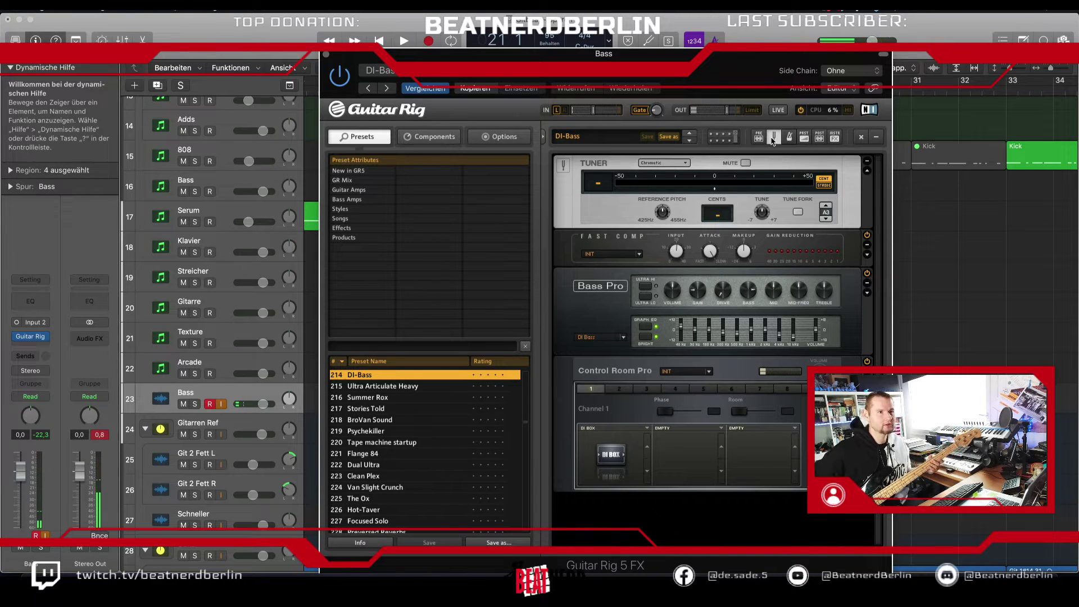
left_click(326, 55)
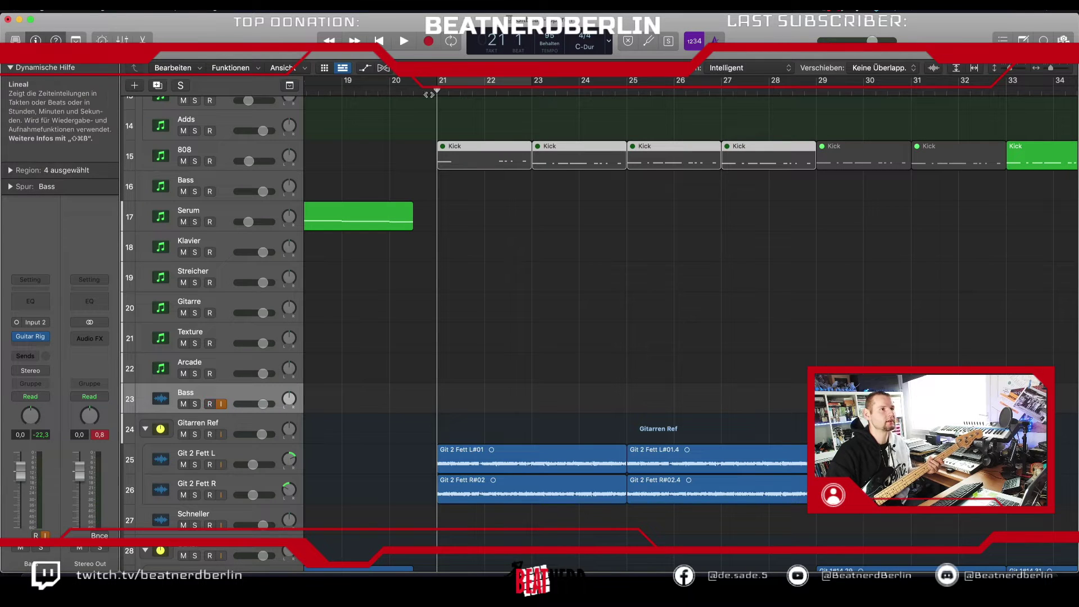
Step: Set the cycle range from bar 20 to bar 32
left_click(391, 94)
left_click_drag(390, 87, 959, 88)
left_click(429, 41)
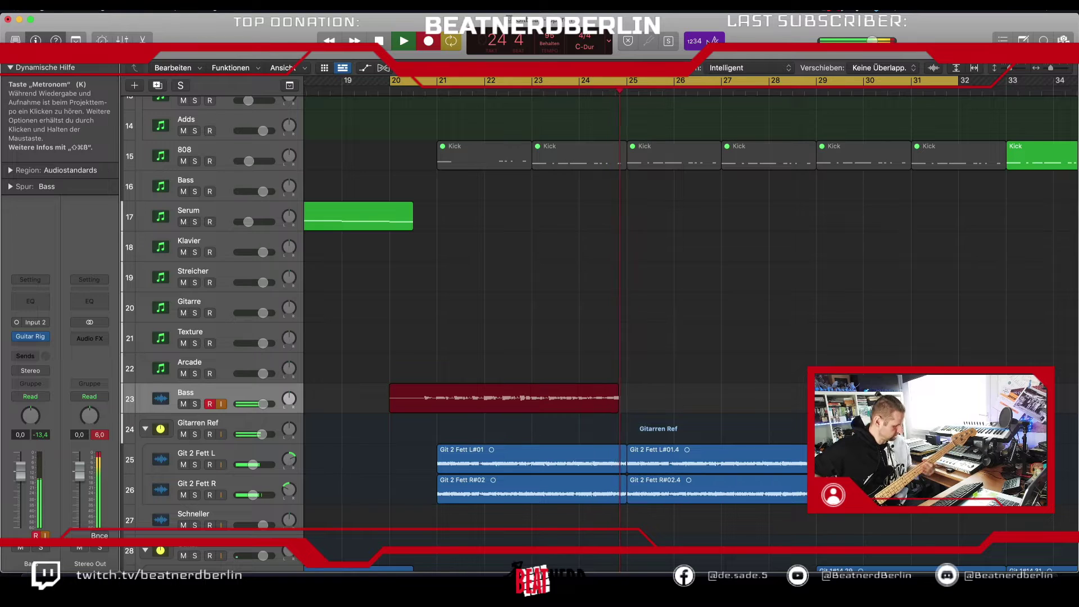
key("space")
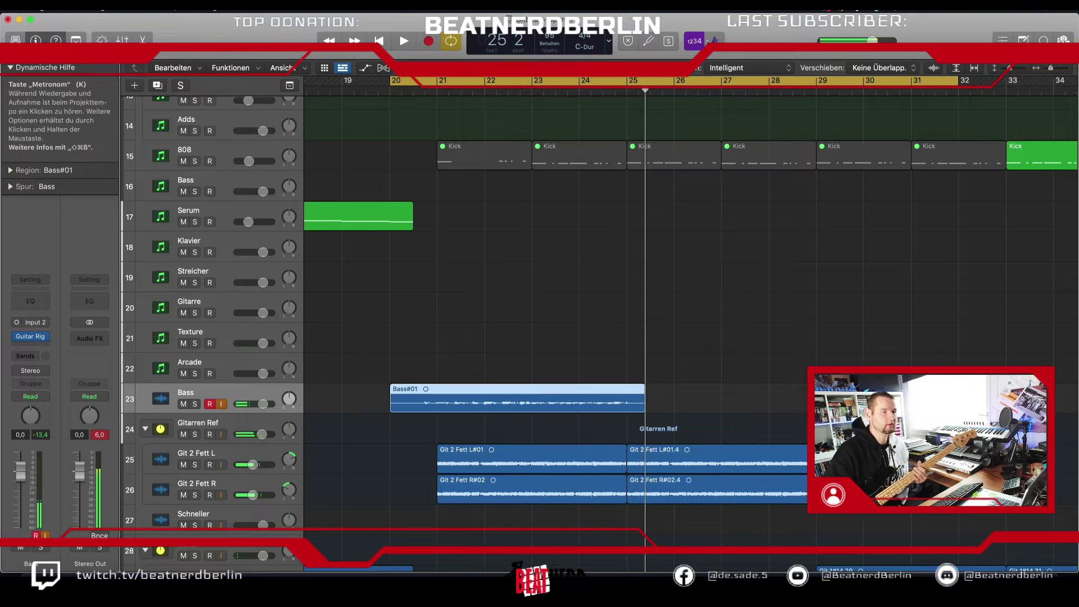
key("BackSpace")
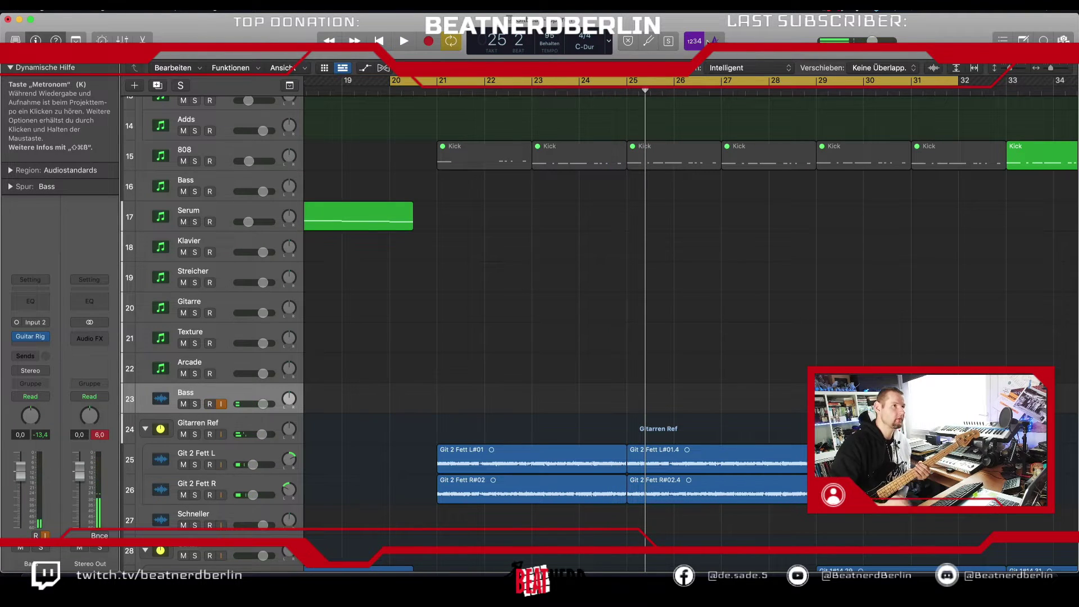
left_click(430, 41)
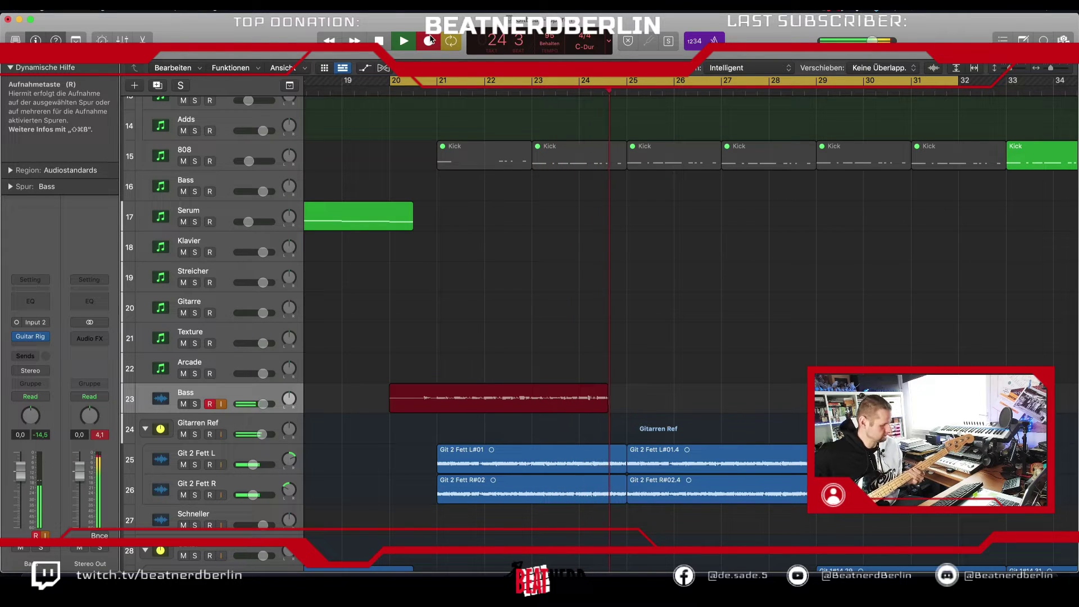
key("space")
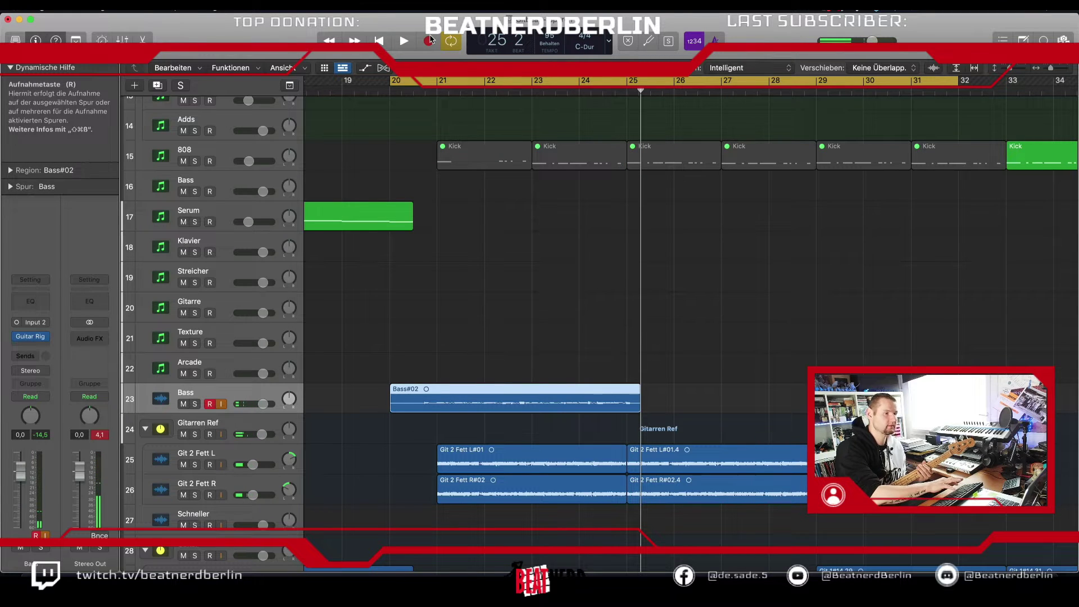
key("super+z")
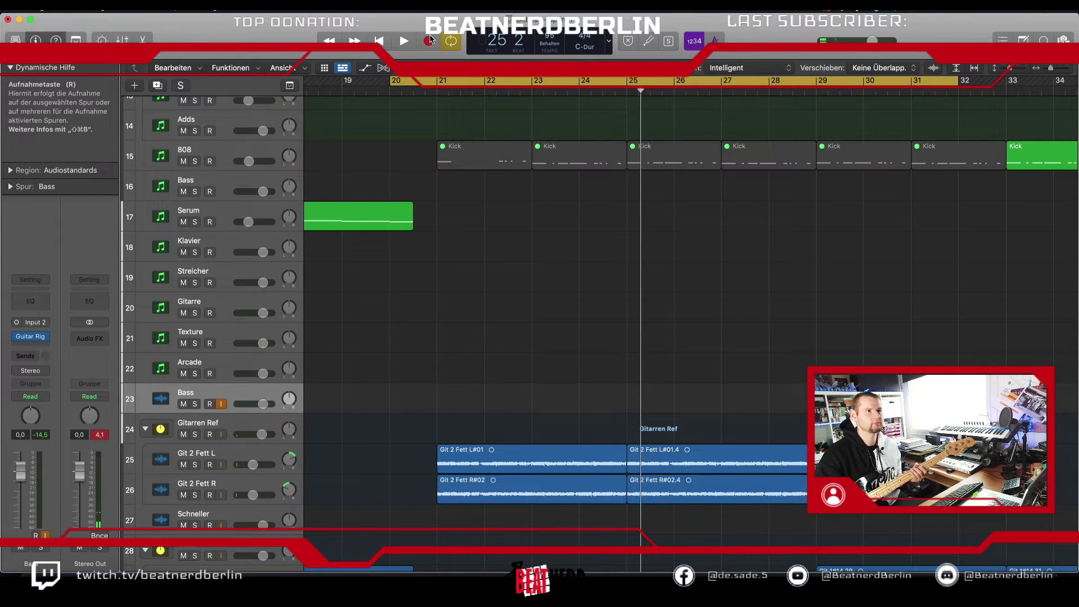
left_click(429, 40)
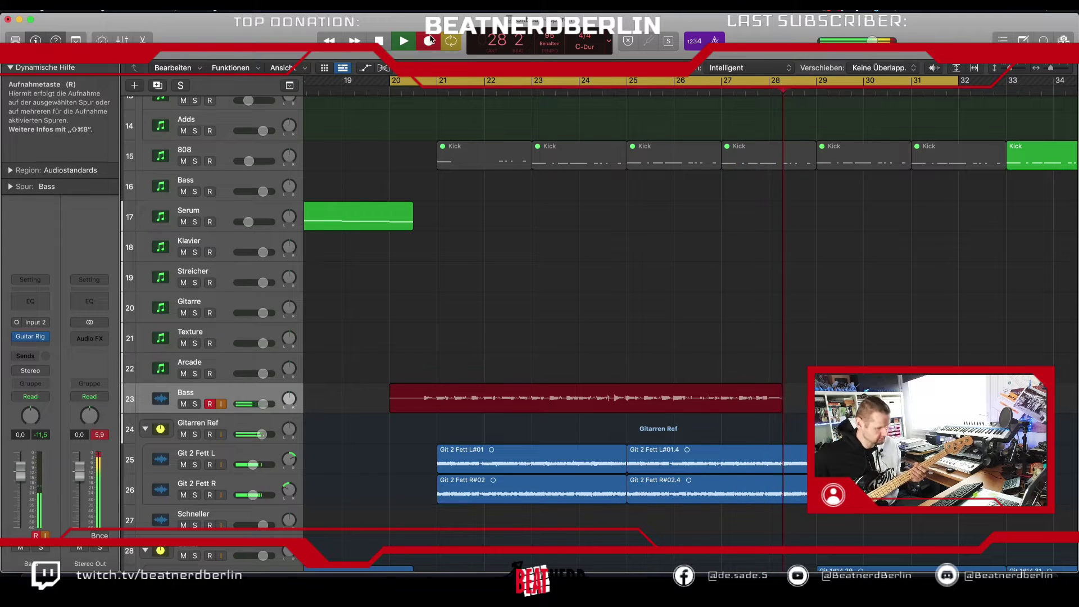
key("space")
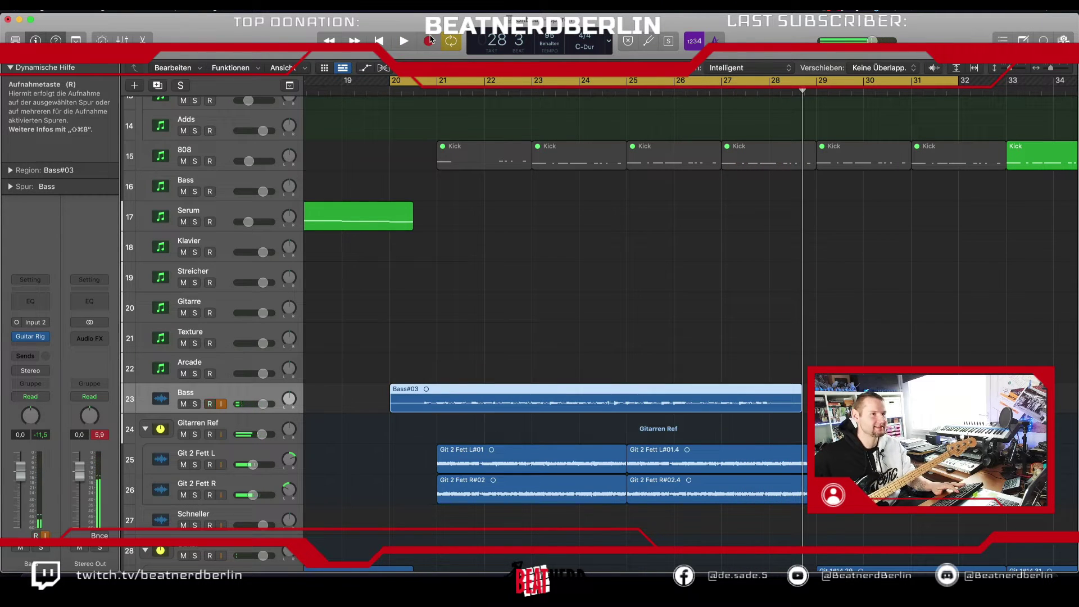
key("Delete")
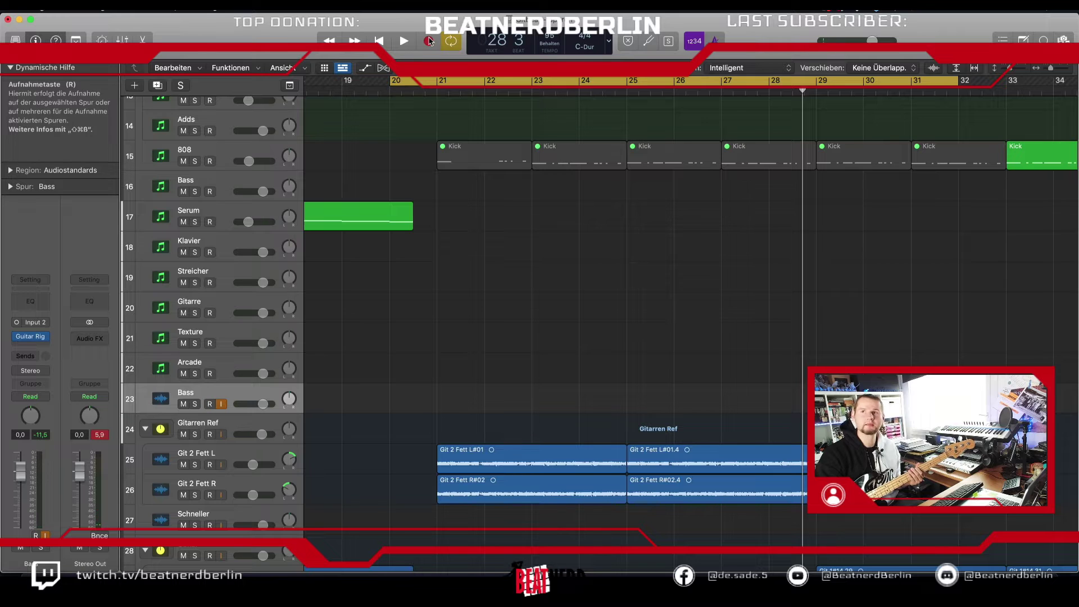
left_click(429, 40)
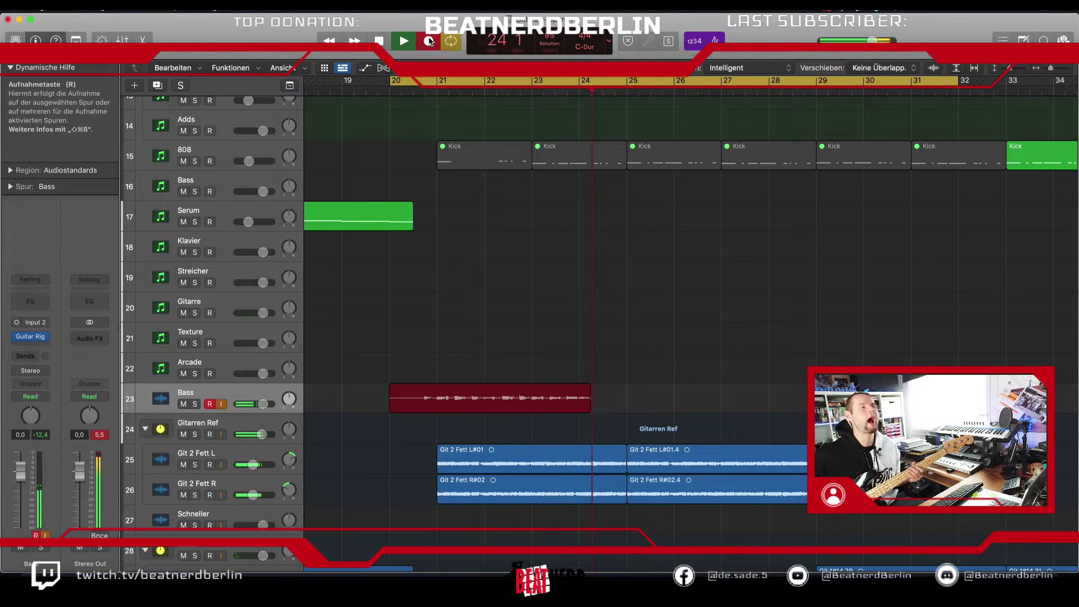
left_click(429, 40)
key("BackSpace")
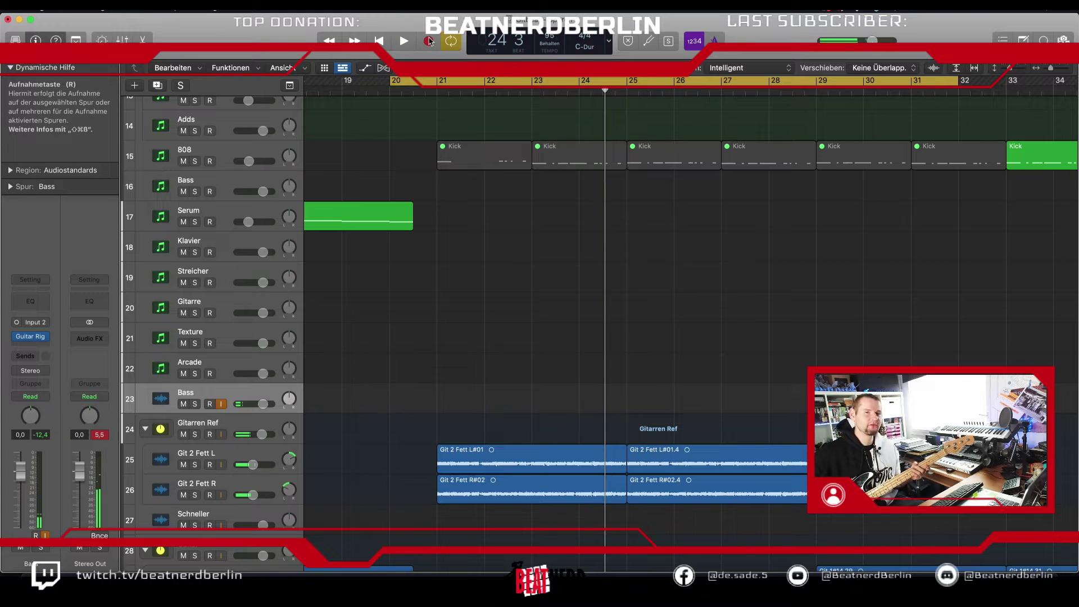
Step: Record a live bass take on the Bass track from bar 20 to just past bar 29
left_click(429, 41)
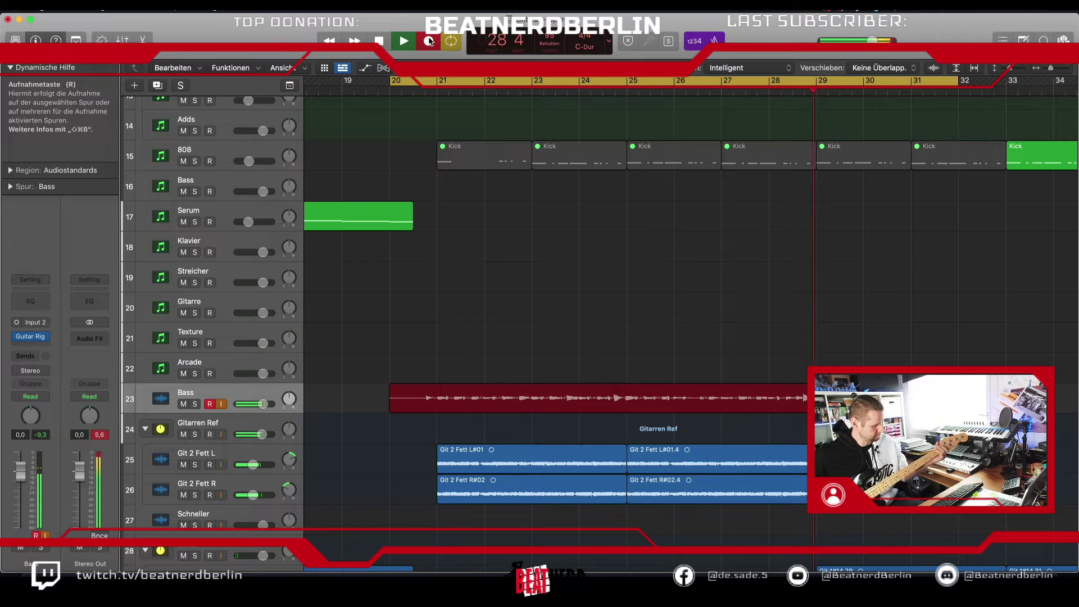
key("space")
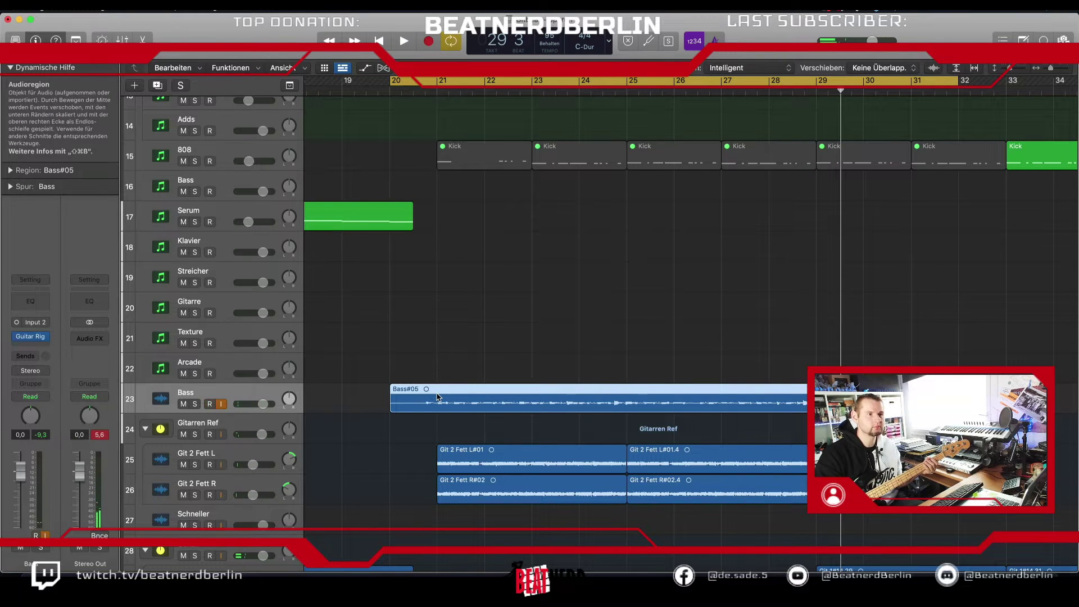
Step: Duplicate the Bass audio track, move the recorded take onto the copy and mute that track
mouse_move(458, 391)
left_mouse_down()
mouse_move(695, 391)
mouse_move(454, 421)
mouse_move(441, 394)
left_mouse_up()
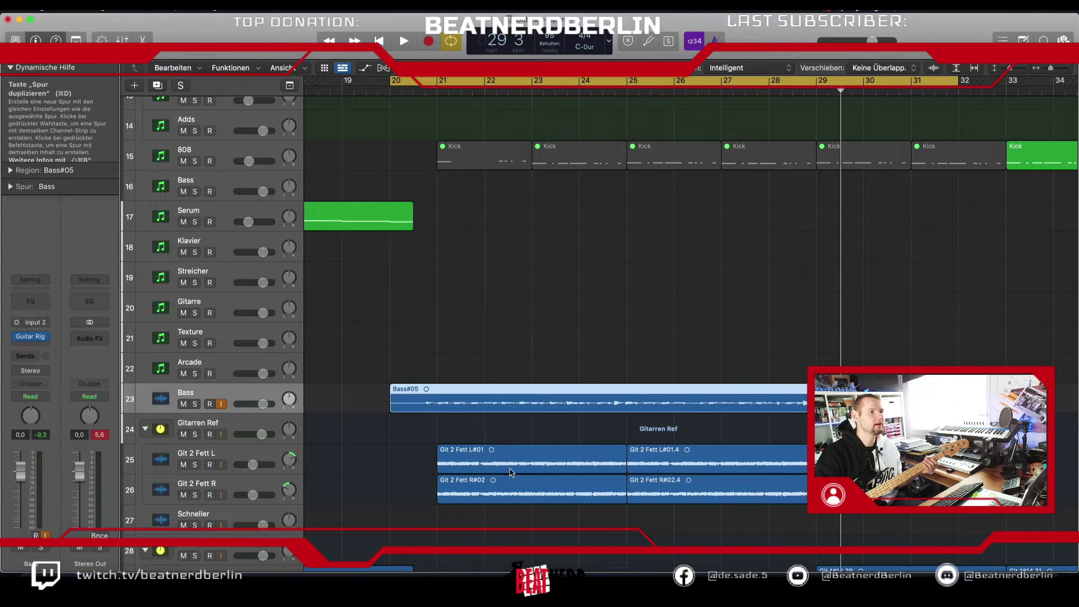
key("super+d")
left_click_drag(464, 414, 462, 429)
left_click(183, 434)
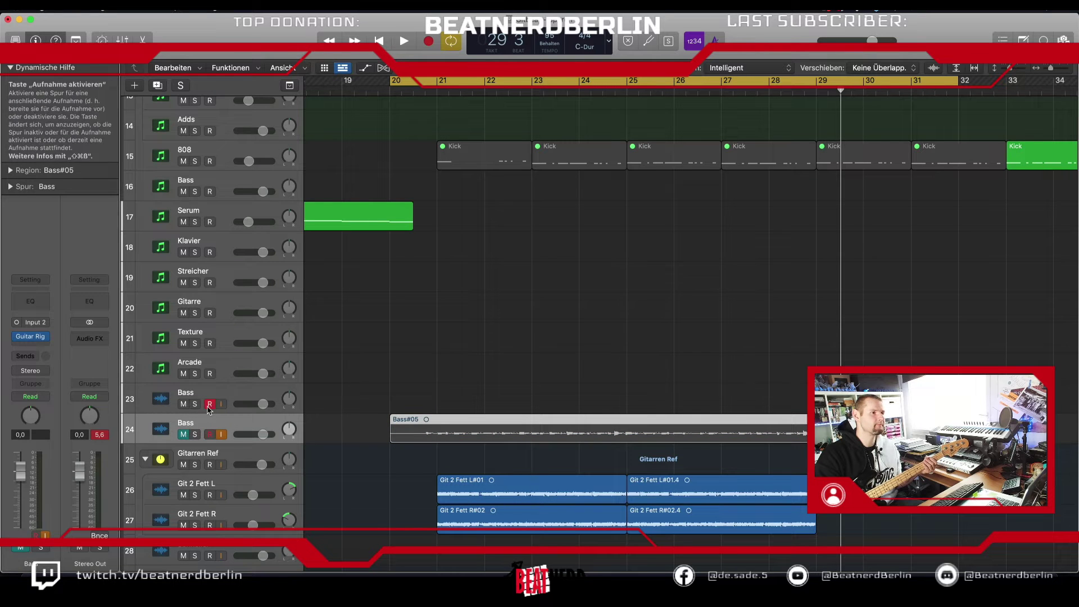
Step: Record a second bass take on the original Bass audio track from bar 20 to just past bar 29
left_click(209, 394)
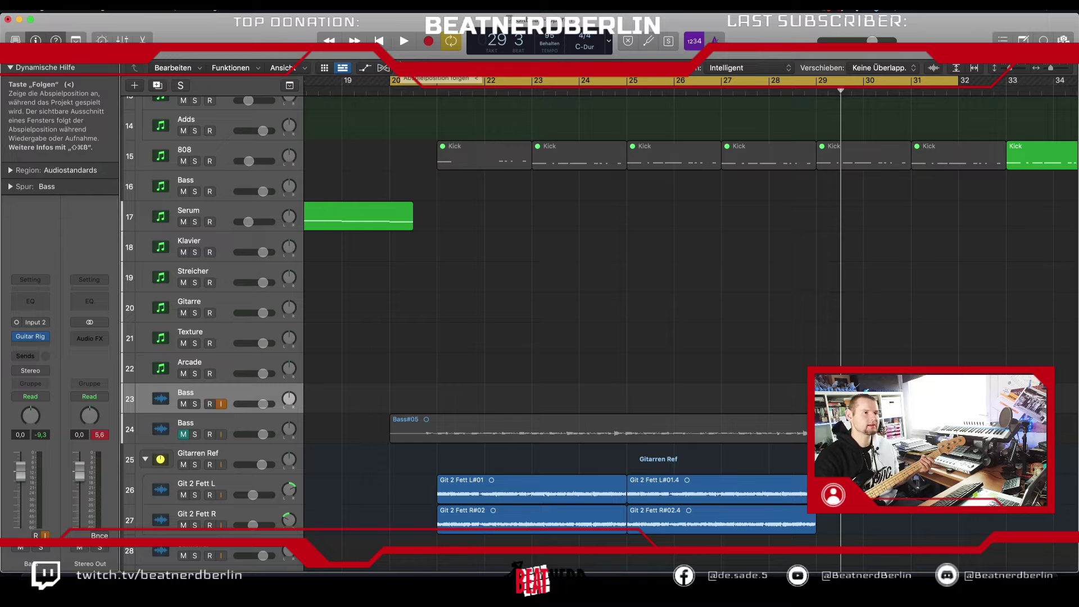
left_click(429, 42)
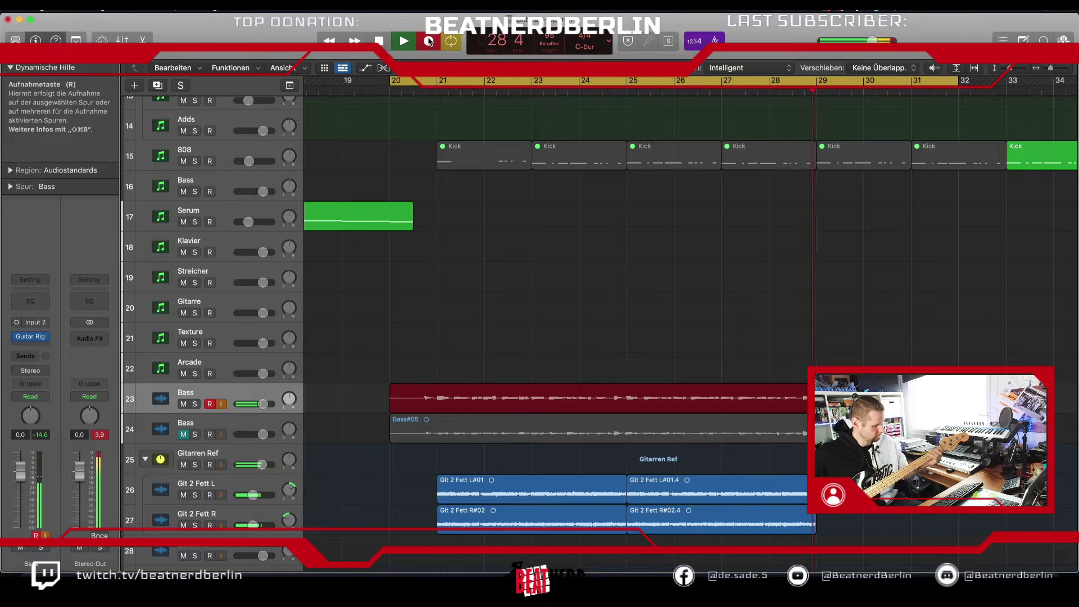
key("space")
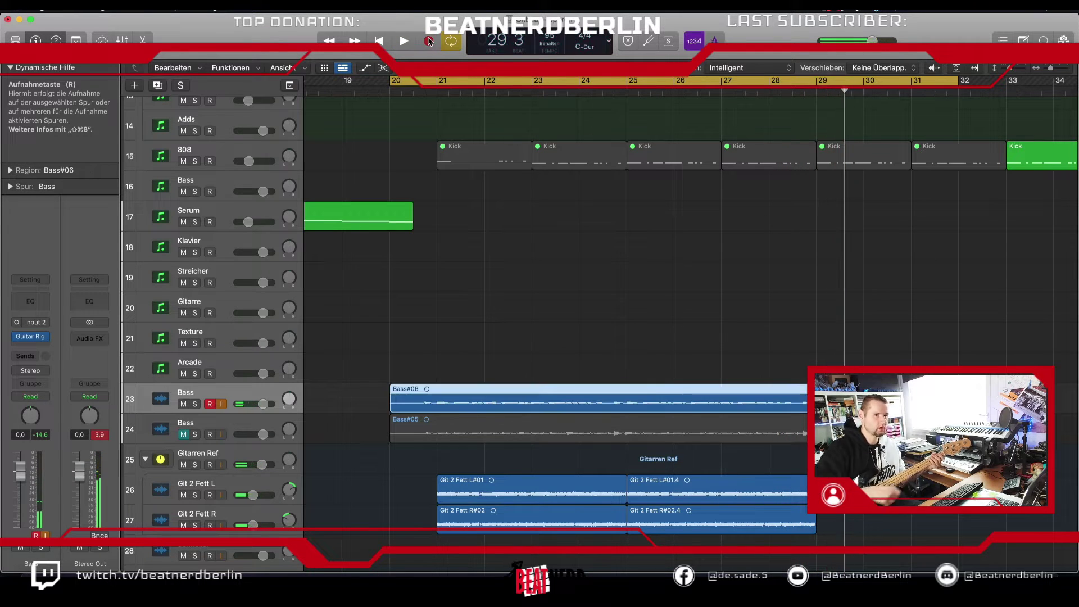
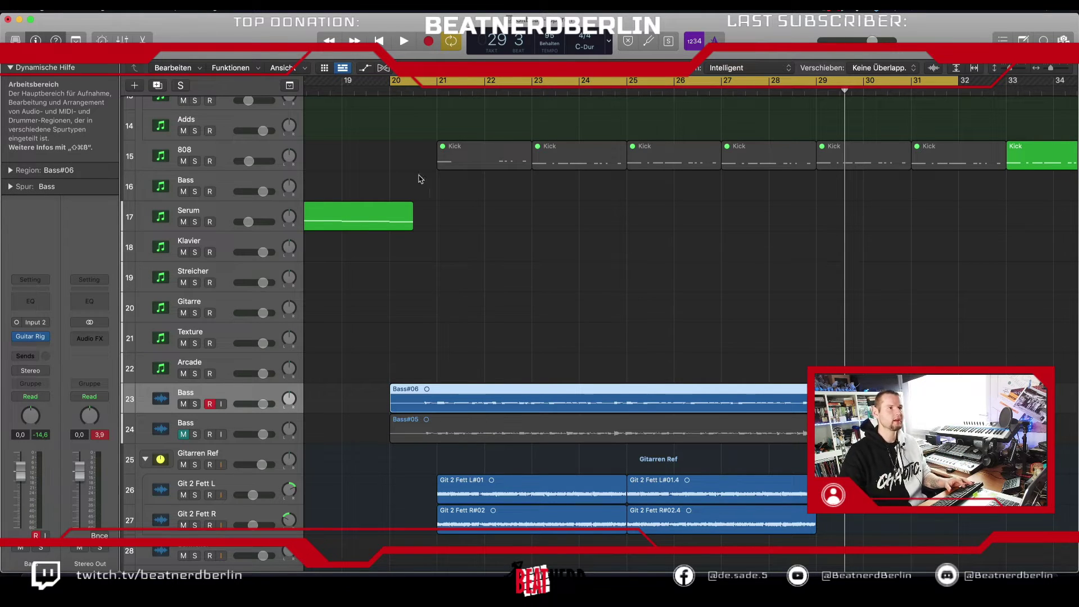
Step: Lower both Bass audio tracks to about -2.5 dB while playing from bar 19 with the cycle off
left_click(403, 83)
left_click(343, 94)
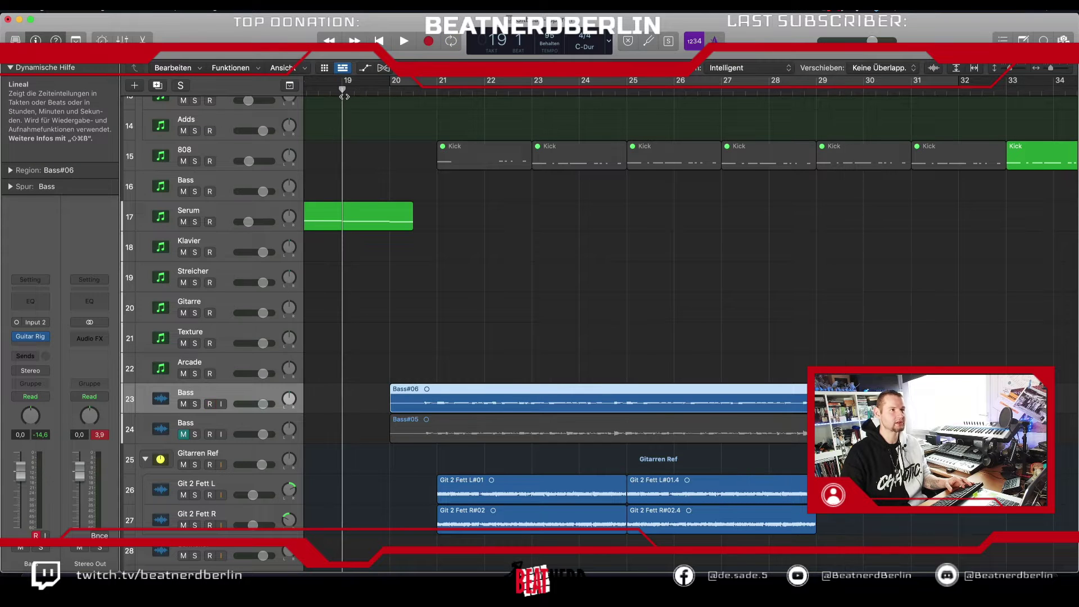
key("space")
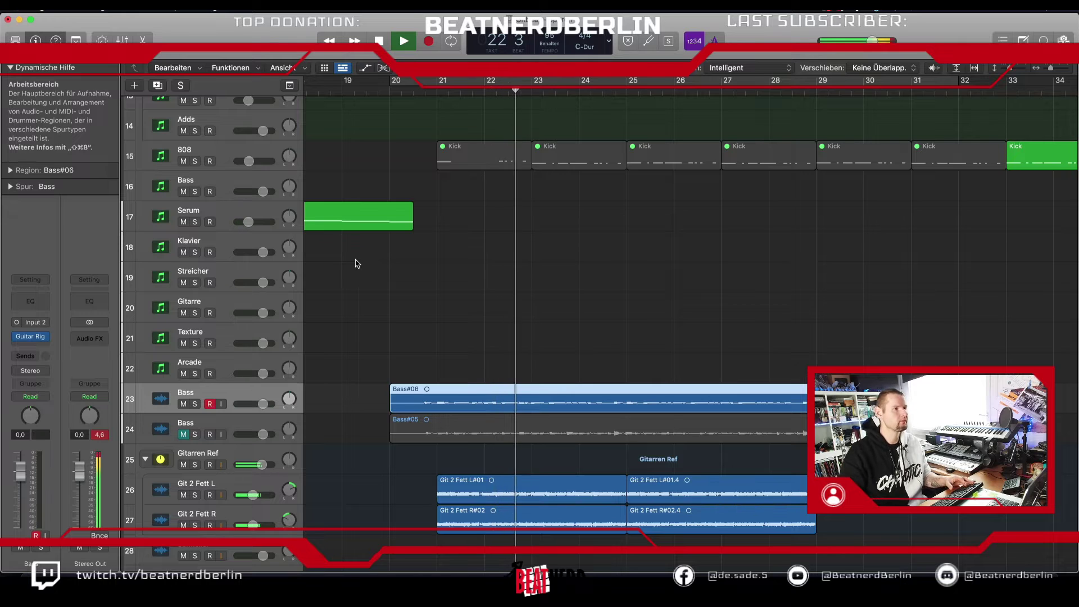
left_click_drag(264, 403, 259, 404)
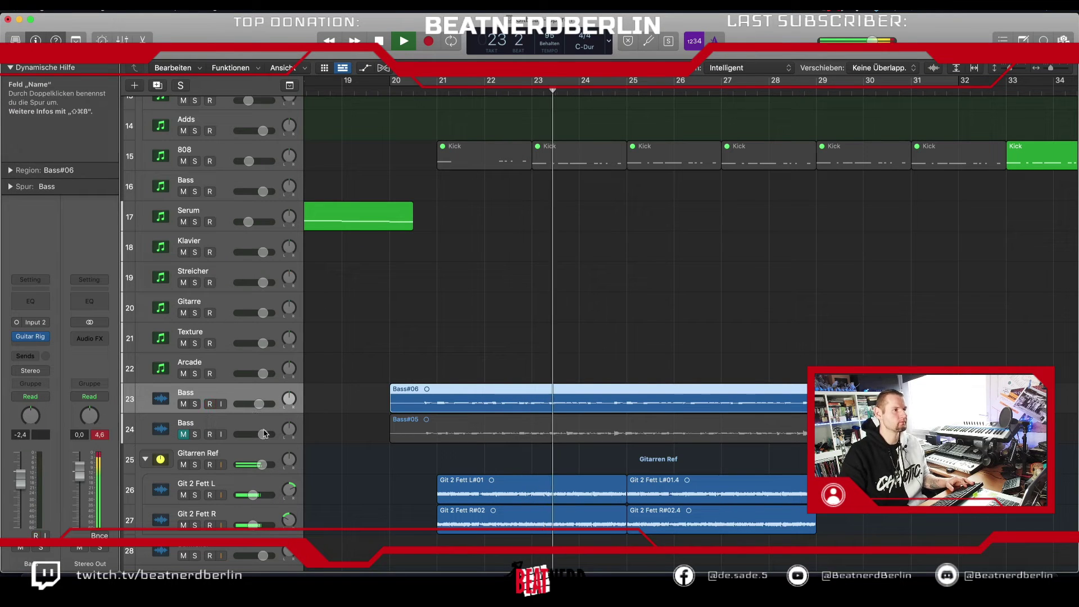
left_click_drag(259, 404, 259, 409)
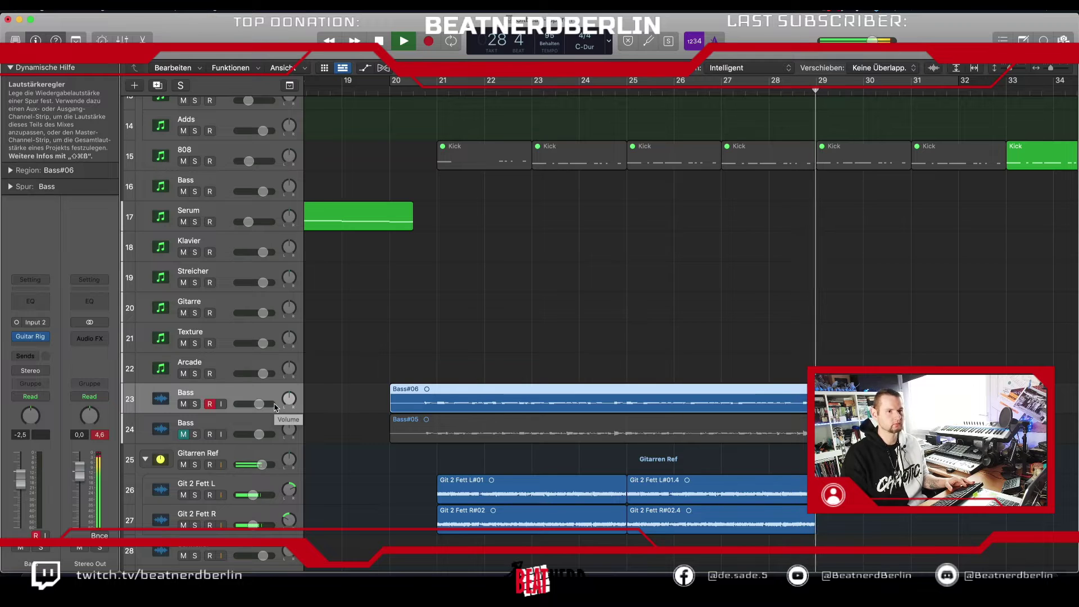
Step: Mute the original Bass audio track, unmute its duplicate and play the first take from bar 19 to compare
left_click(181, 404)
left_click(184, 435)
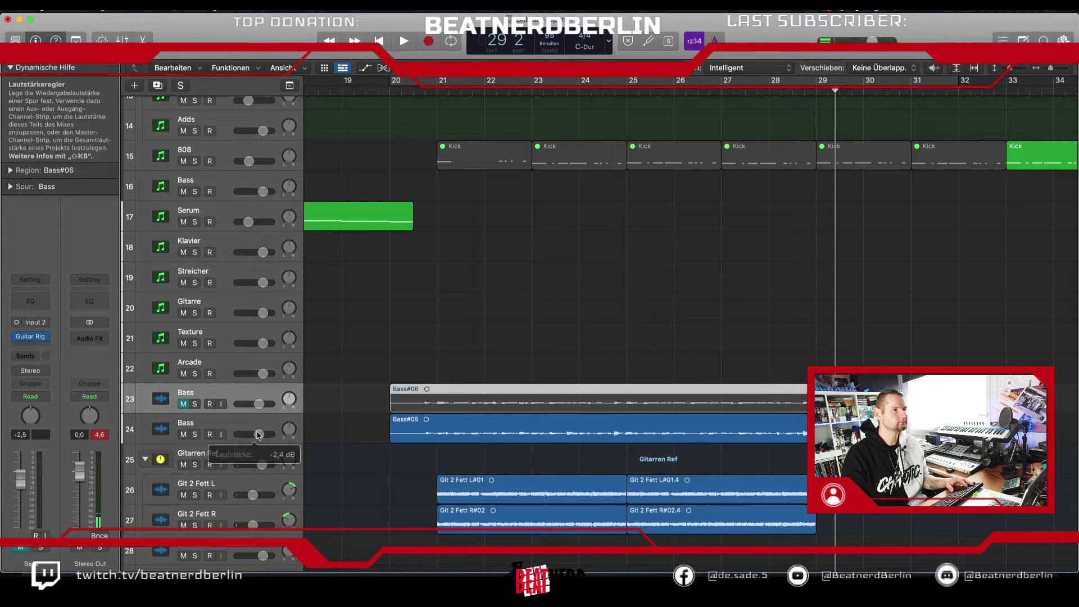
left_click_drag(392, 92, 344, 93)
key("space")
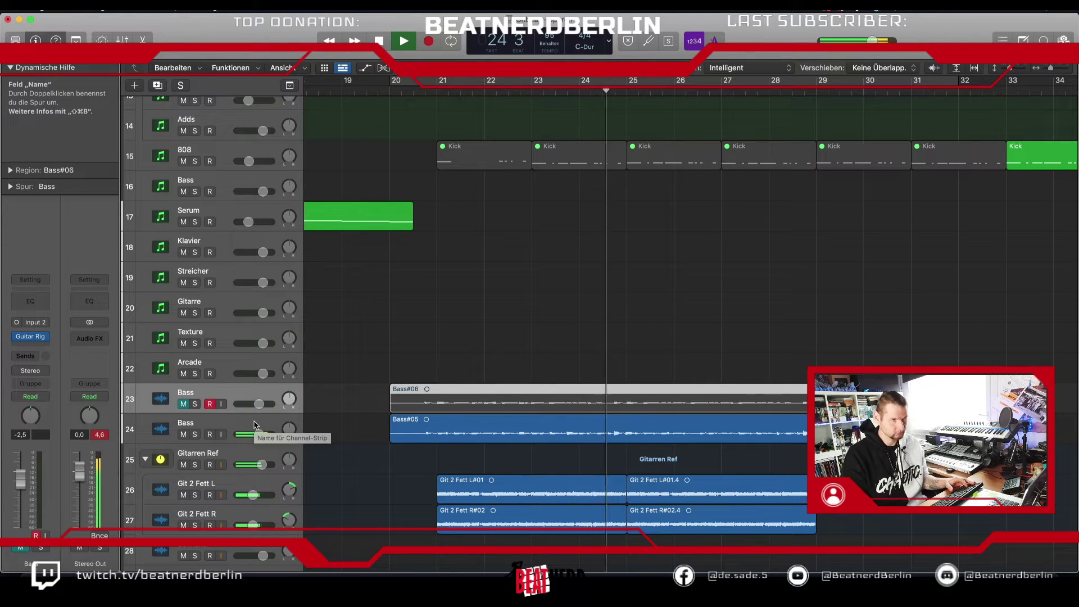
key("space")
Step: Mute the Bass#05 region on the duplicate track and unmute the original Bass track with the Bass#06 take
left_click(402, 423)
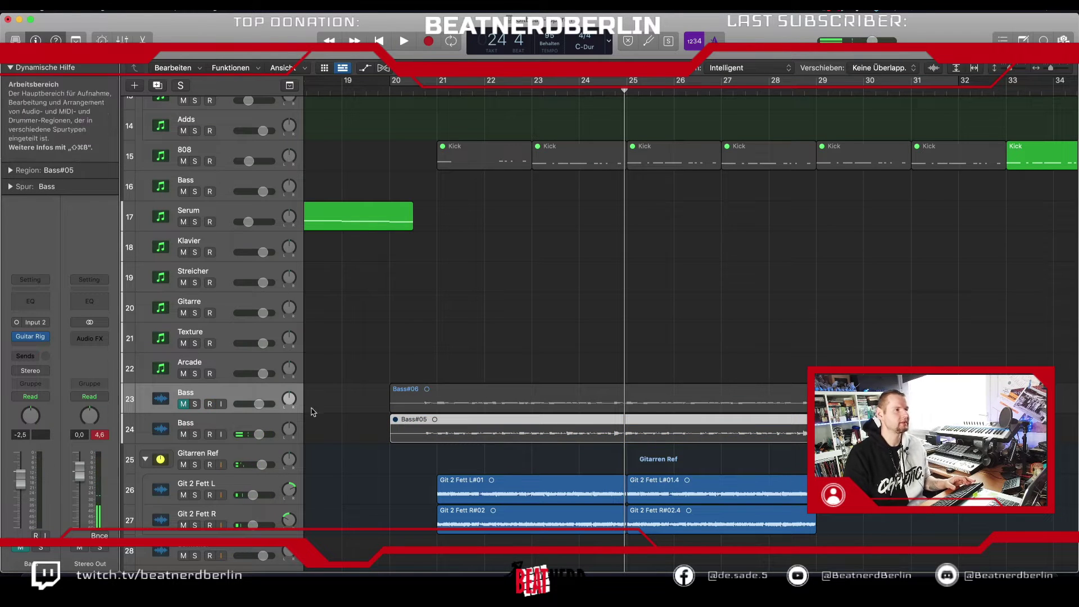
left_click(184, 404)
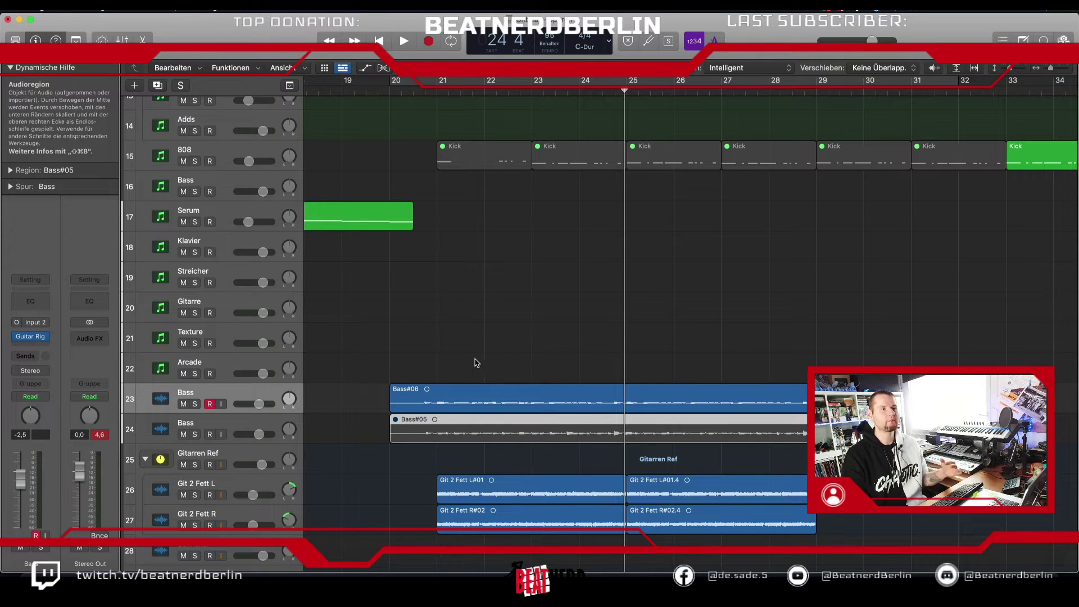
Step: Select the SoCal drummer track with its two regions around bars 20 to 29
scroll(495, 382, "down", 3)
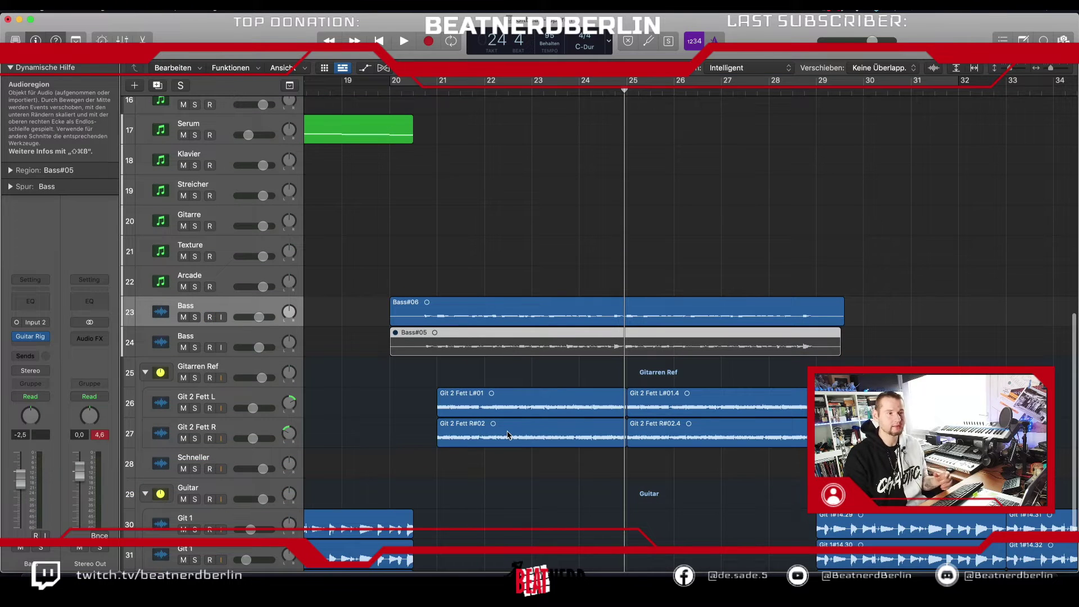
scroll(543, 354, "up", 9)
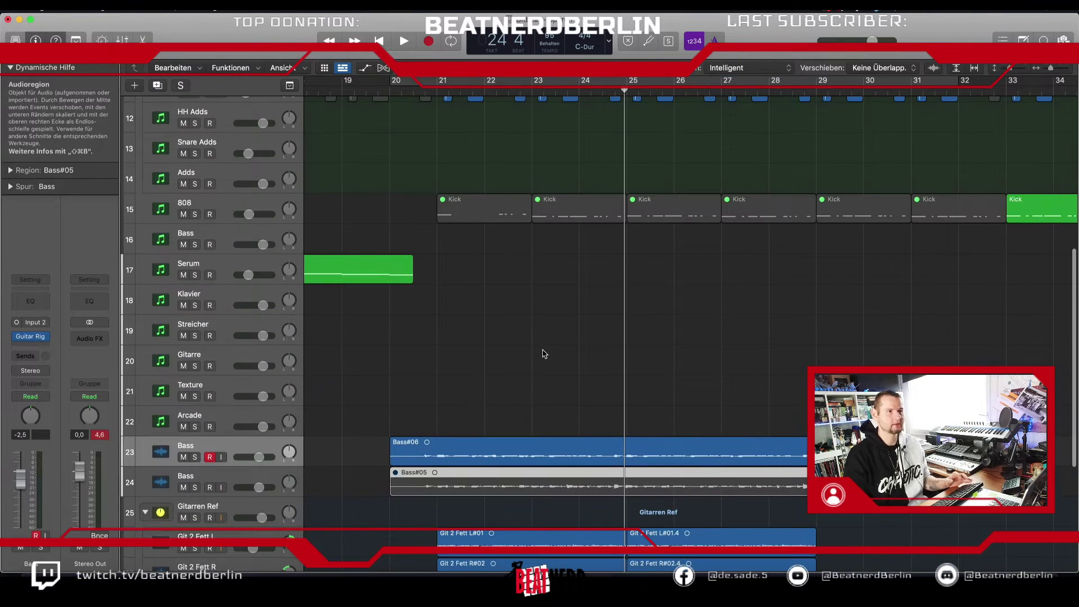
scroll(543, 354, "up", 6)
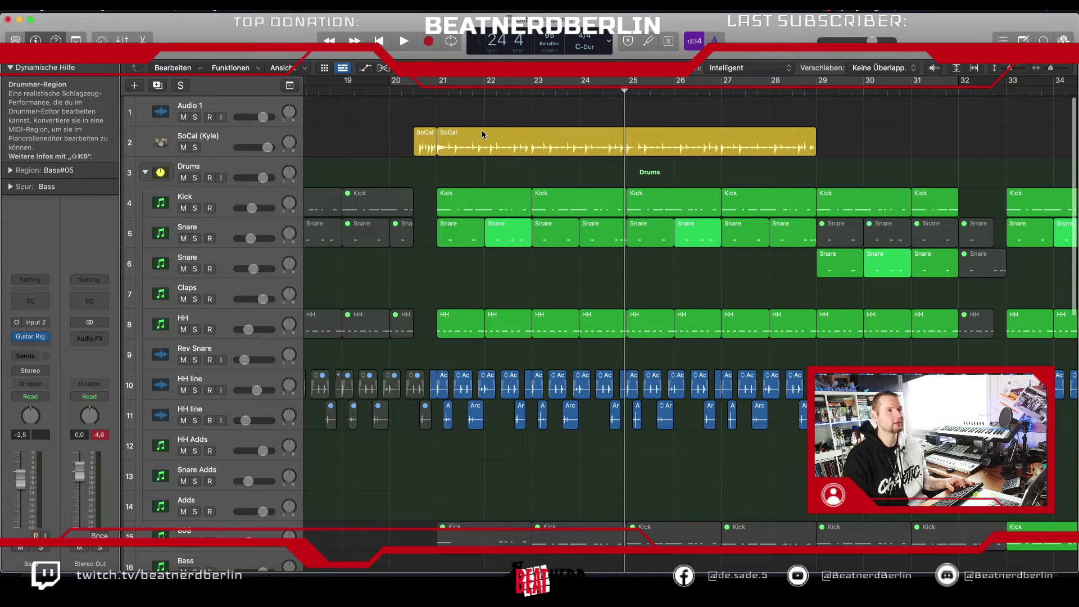
left_click(214, 144)
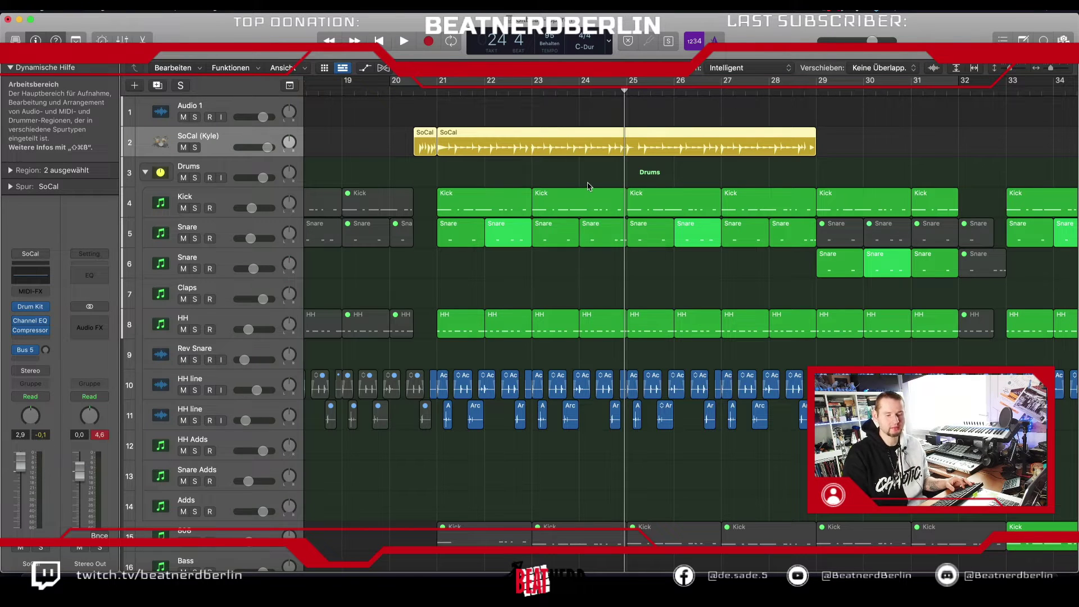
key("super+Left")
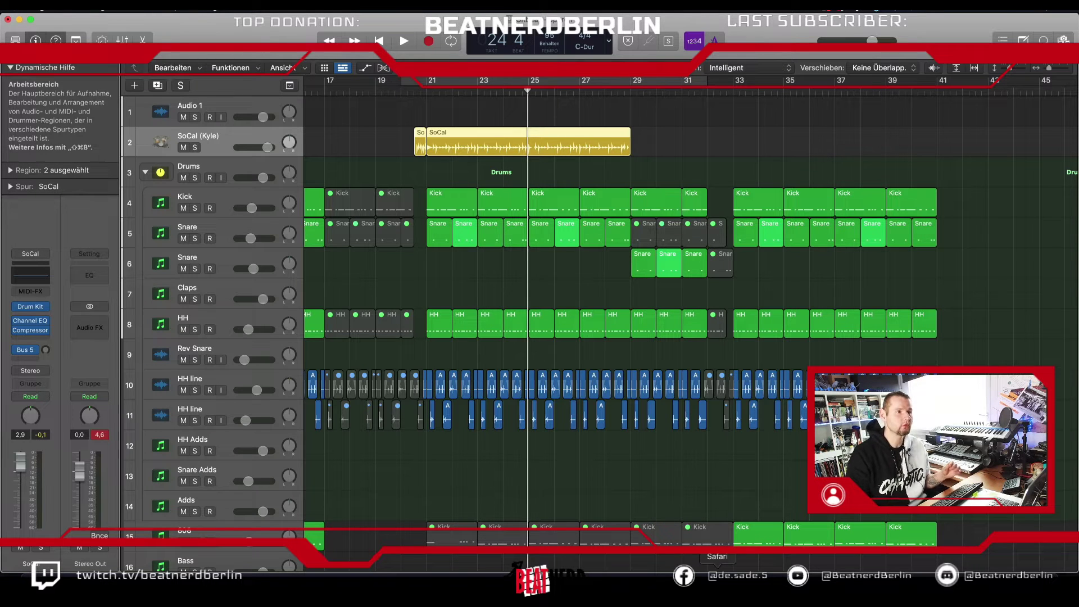
Step: Switch to Safari, play the Kontra K - Social Media lyrics video briefly from about 0:24, pause it and return to Logic Pro
left_click(717, 579)
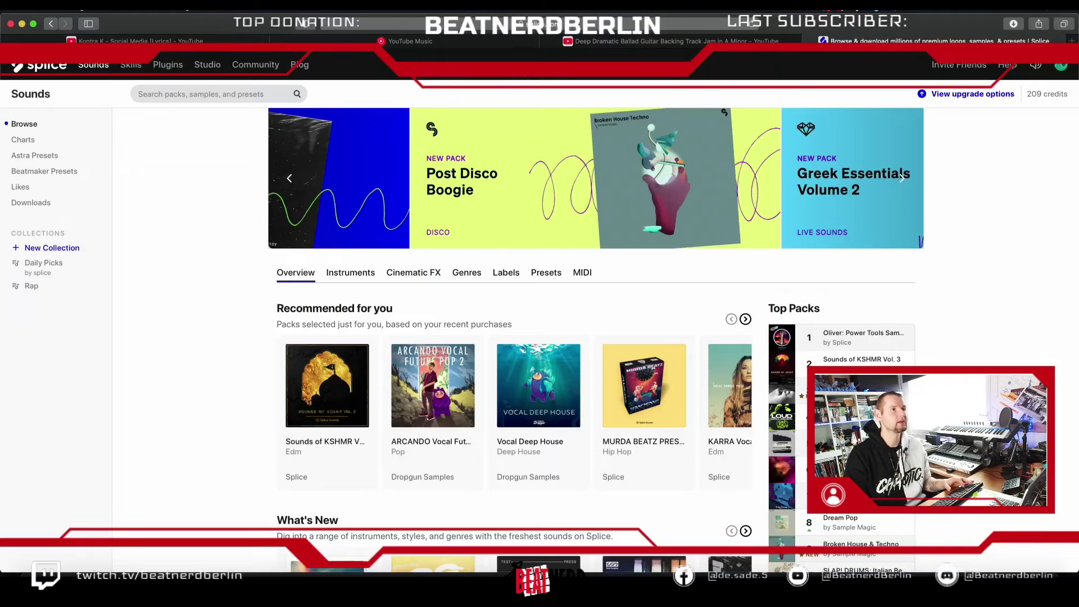
left_click(134, 40)
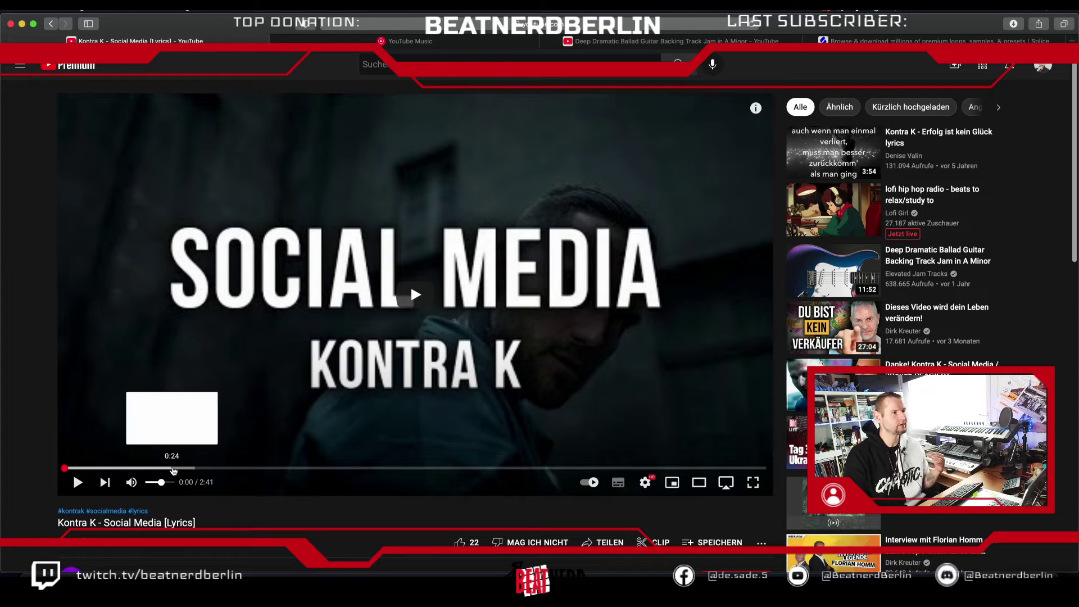
left_click(169, 468)
left_click(73, 483)
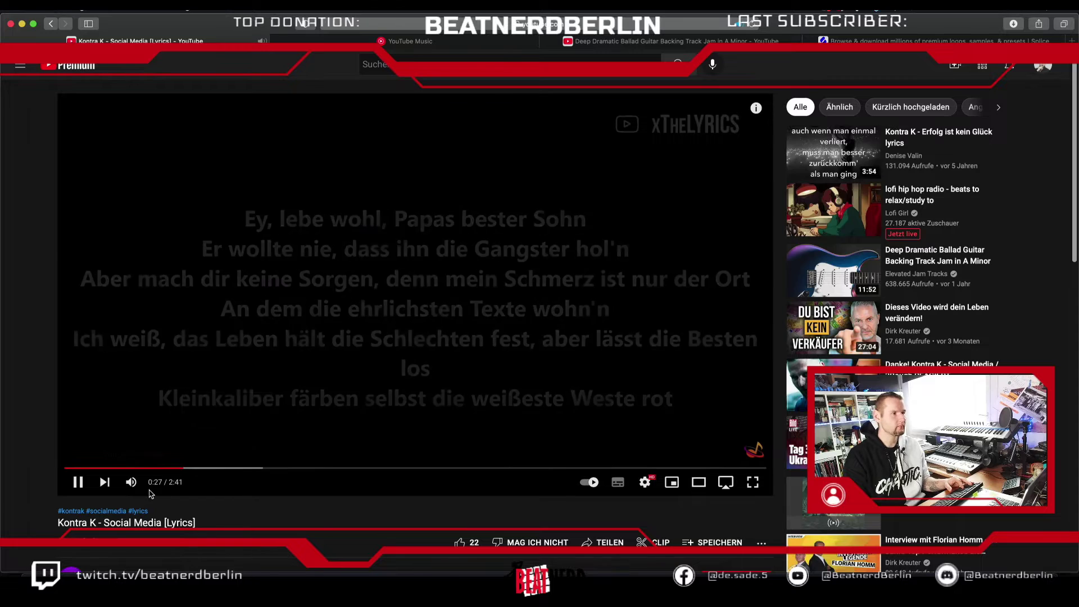
left_click(78, 482)
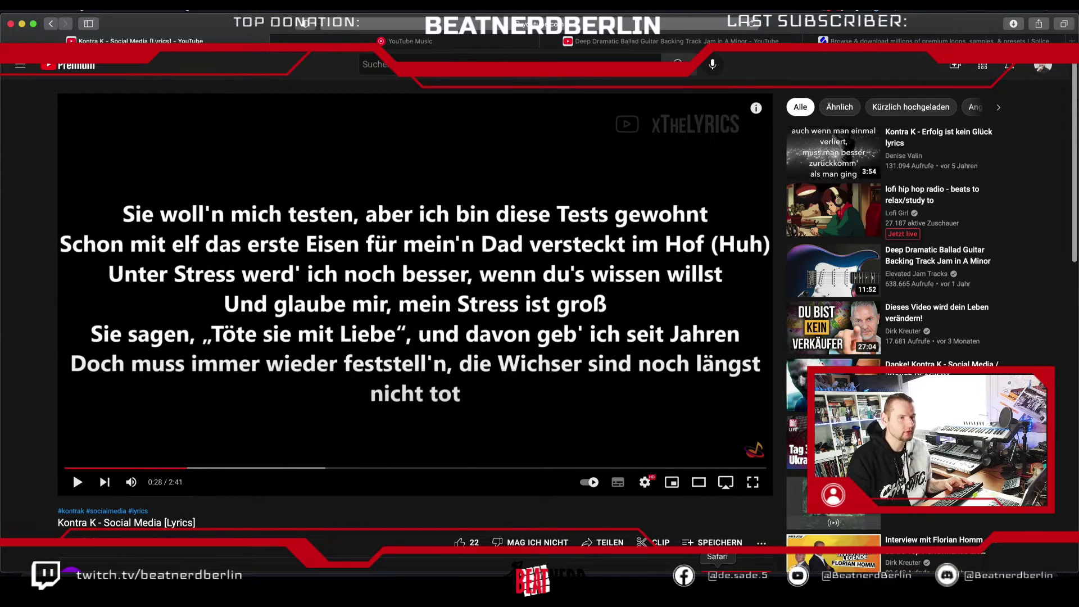
left_click(690, 585)
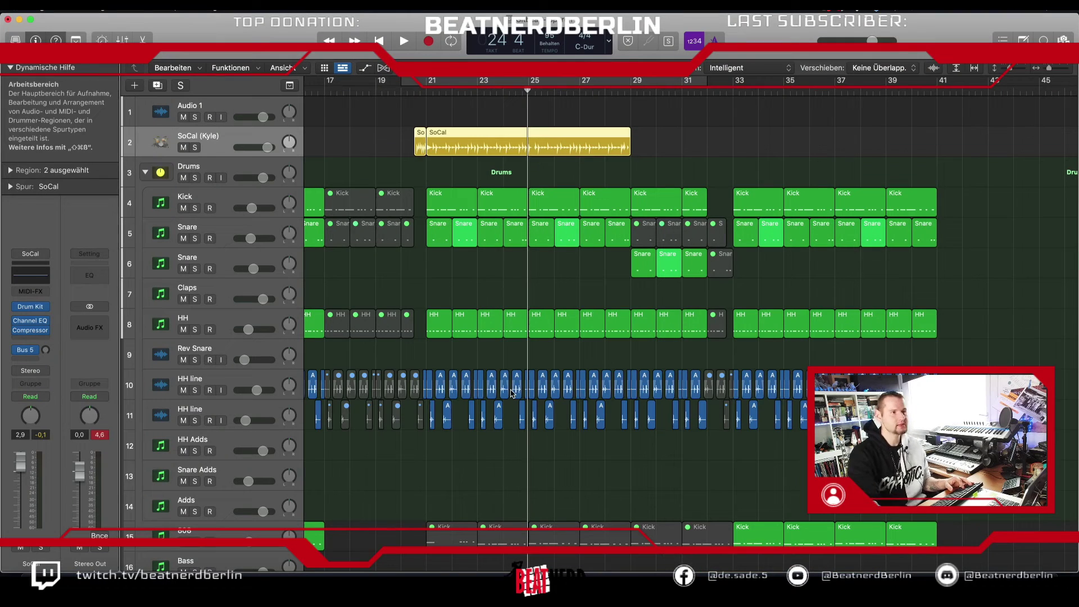
Step: Create one software instrument track with the Arcade instrument directly below the Schneller track
scroll(512, 394, "left", 10)
scroll(511, 394, "down", 7)
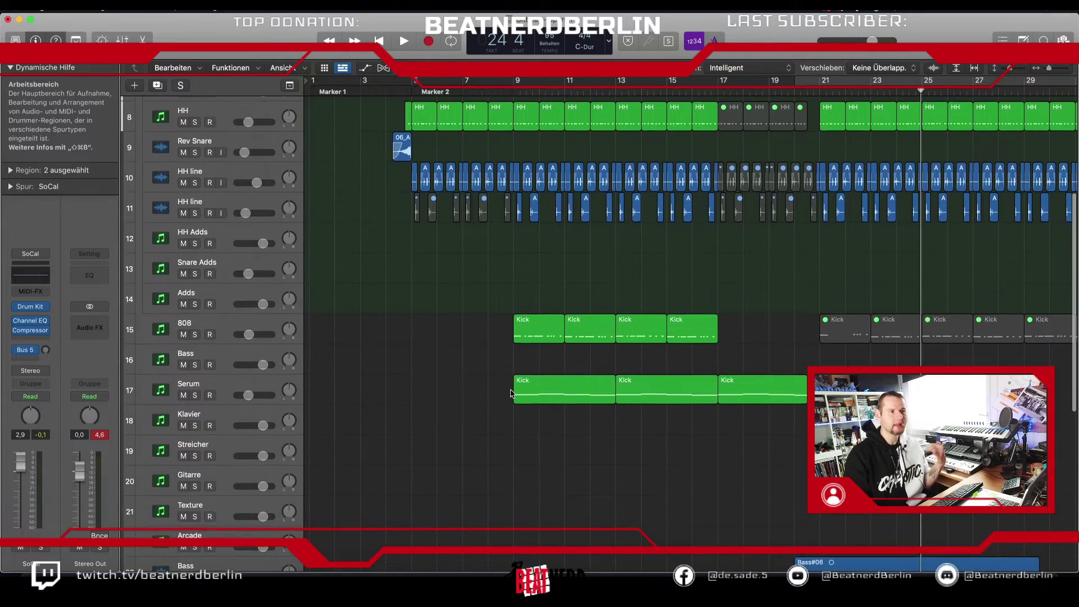
scroll(512, 393, "down", 5)
scroll(526, 419, "down", 4)
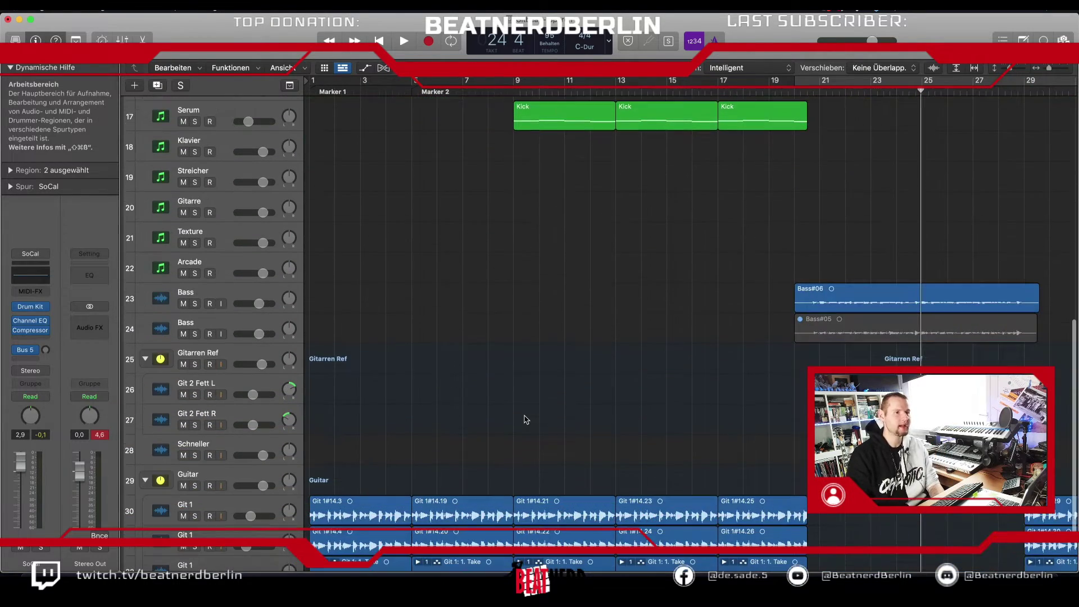
scroll(526, 420, "up", 4)
scroll(528, 427, "down", 6)
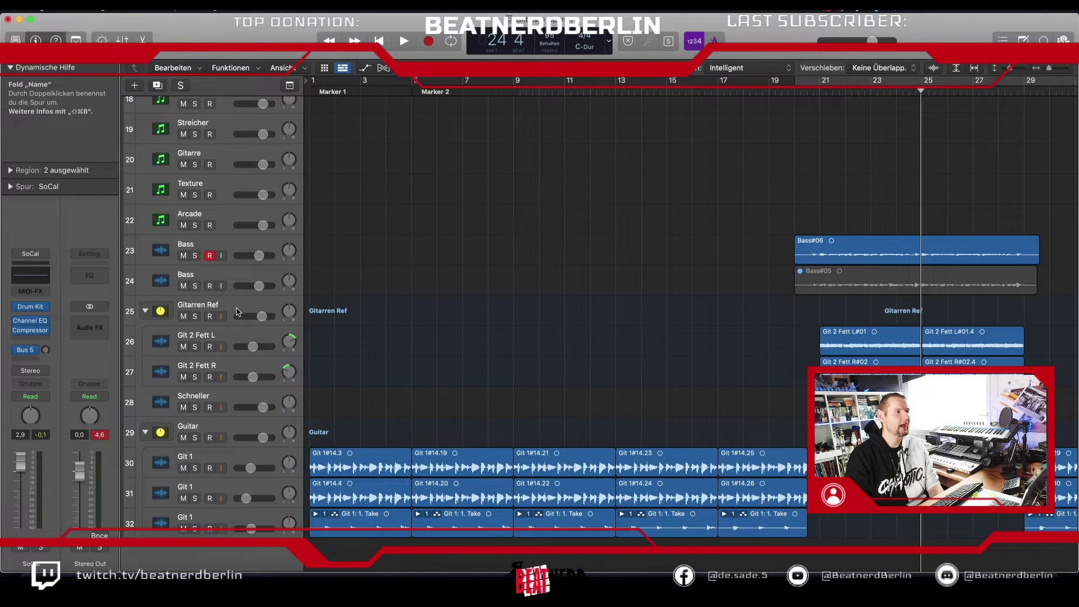
scroll(229, 396, "down", 1)
left_click(229, 400)
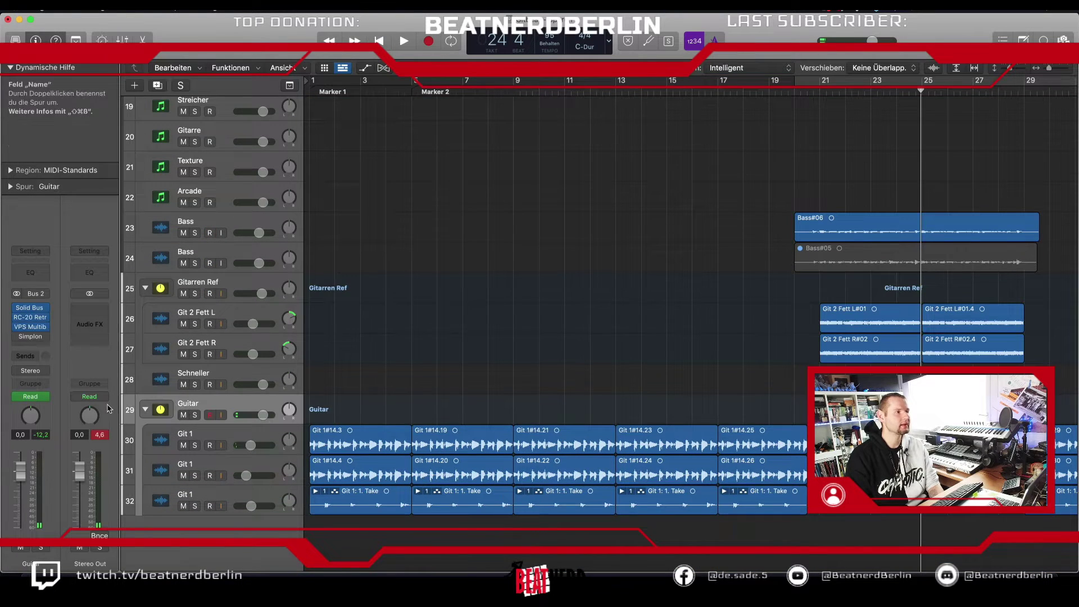
left_click(194, 378)
left_click(134, 84)
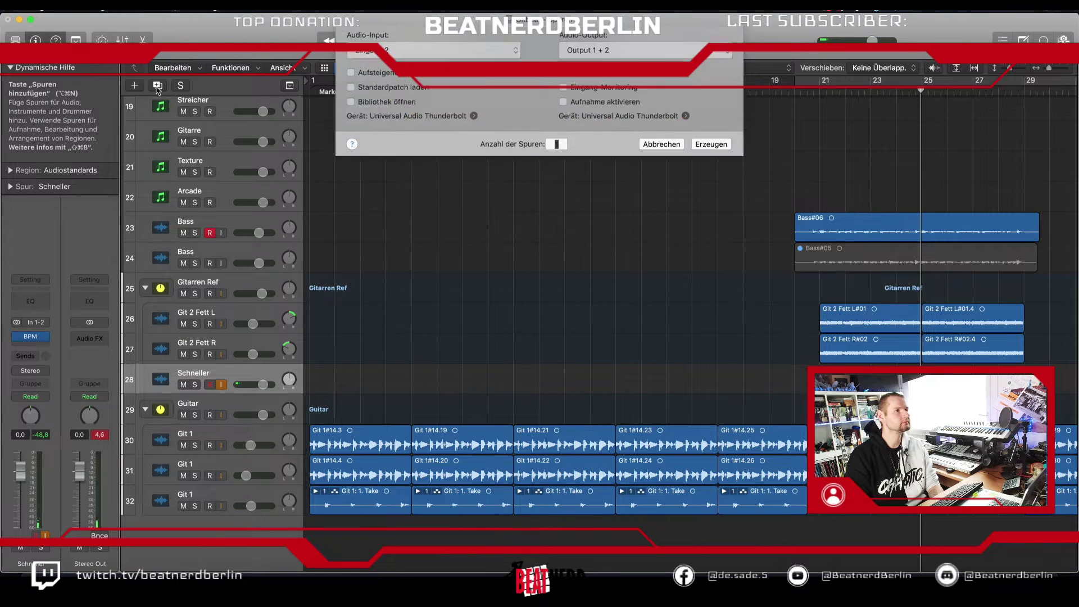
left_click(408, 139)
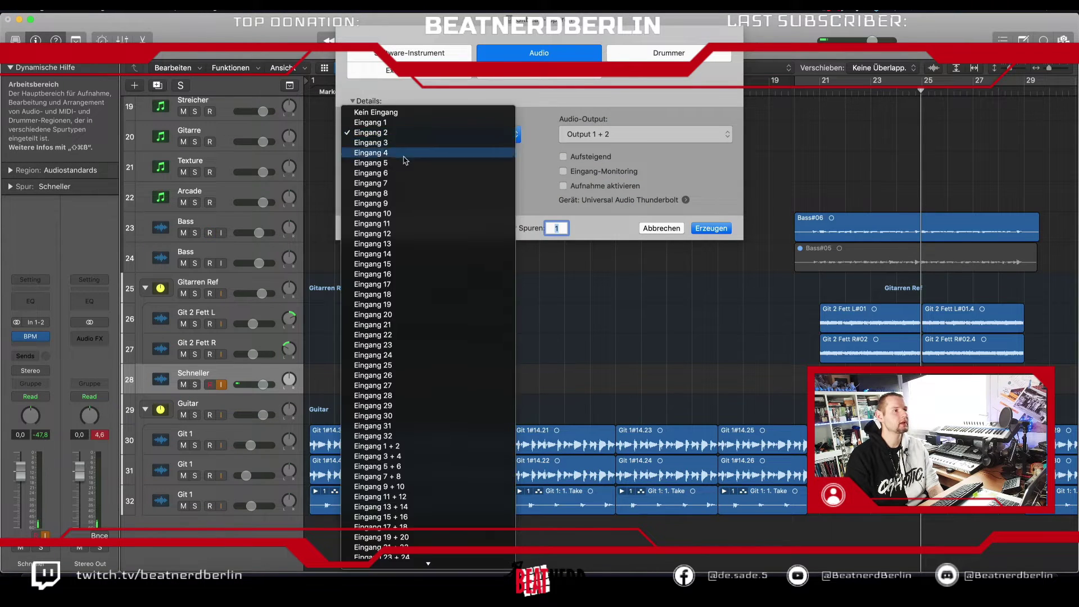
left_click(405, 52)
left_click(379, 134)
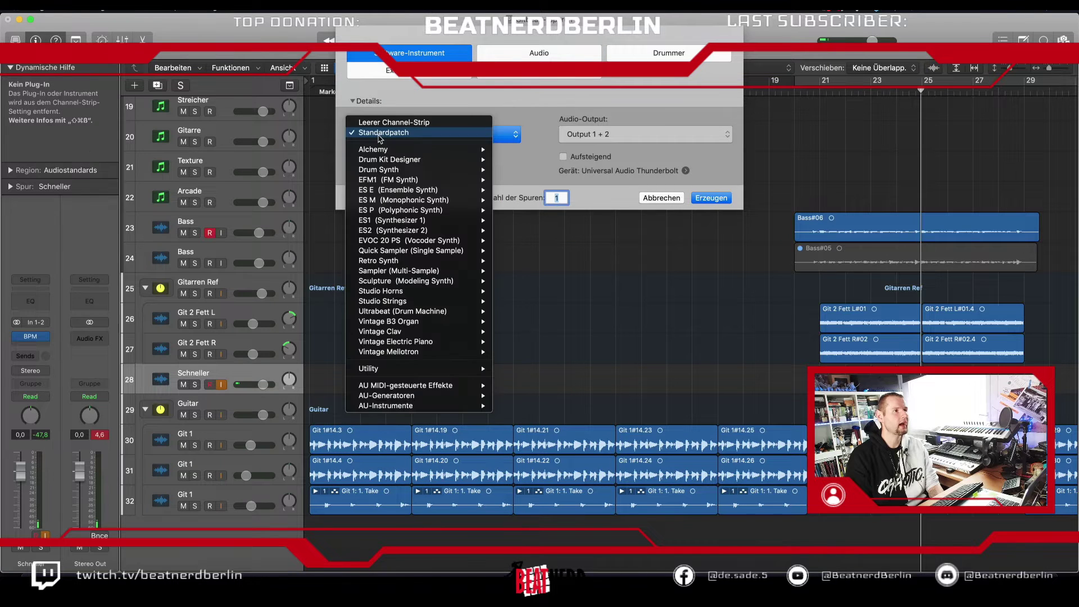
mouse_move(412, 406)
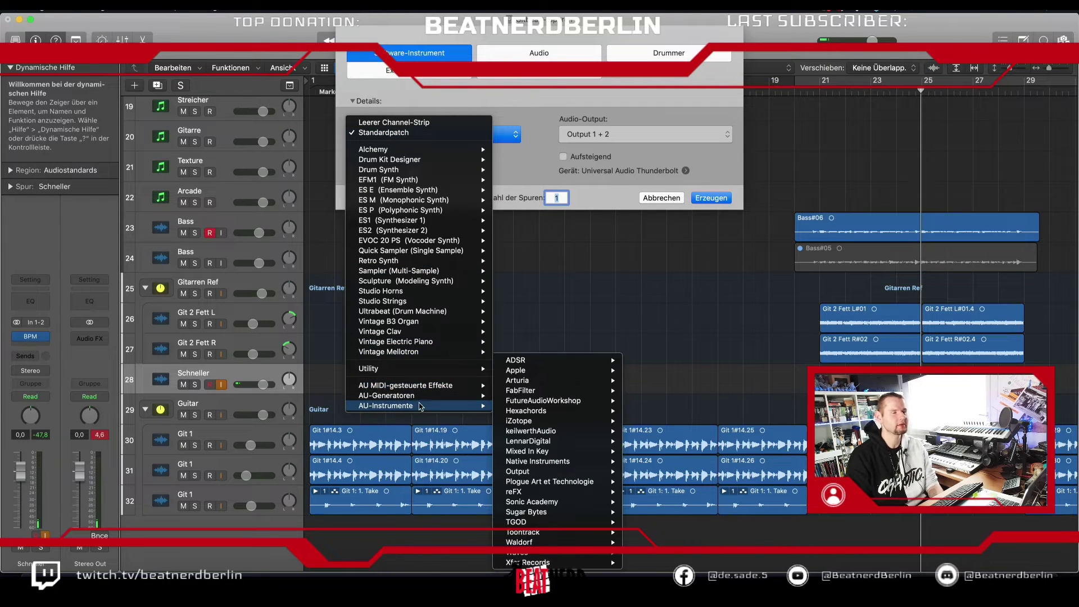
mouse_move(591, 423)
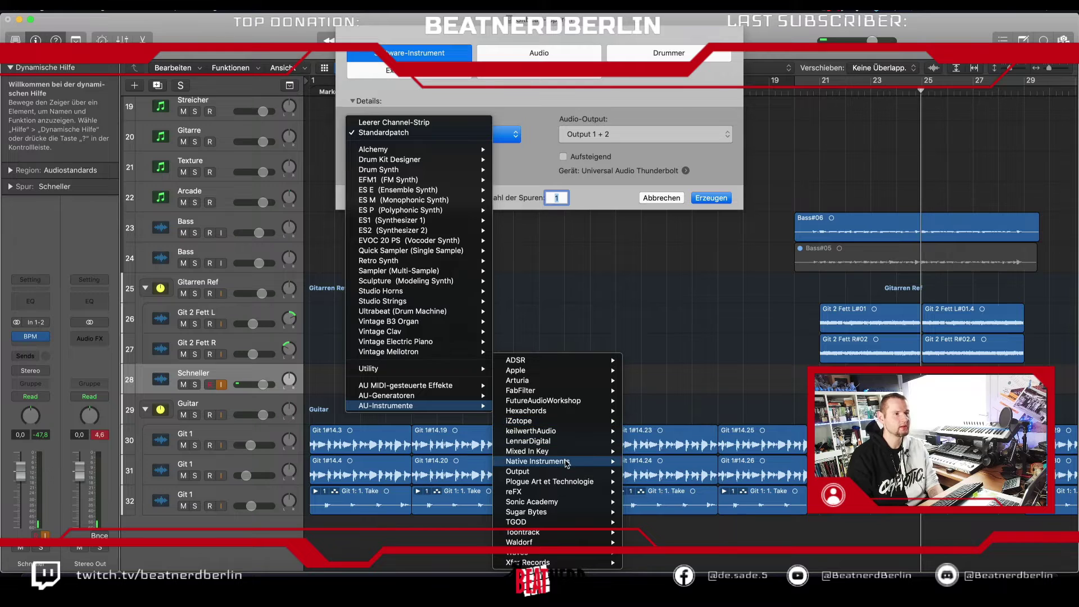
mouse_move(532, 472)
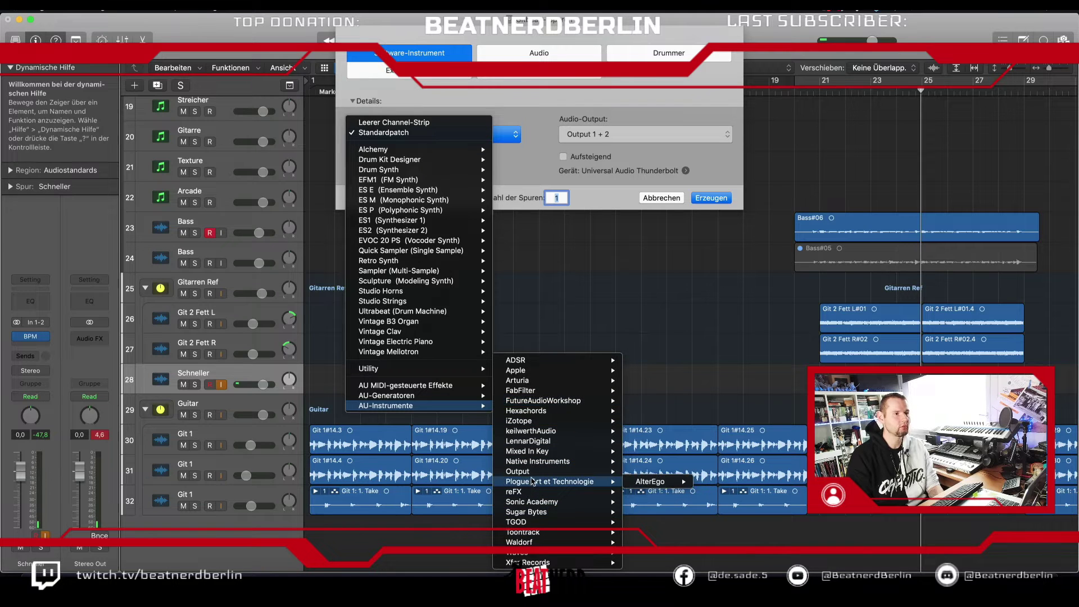
mouse_move(677, 473)
left_click(710, 472)
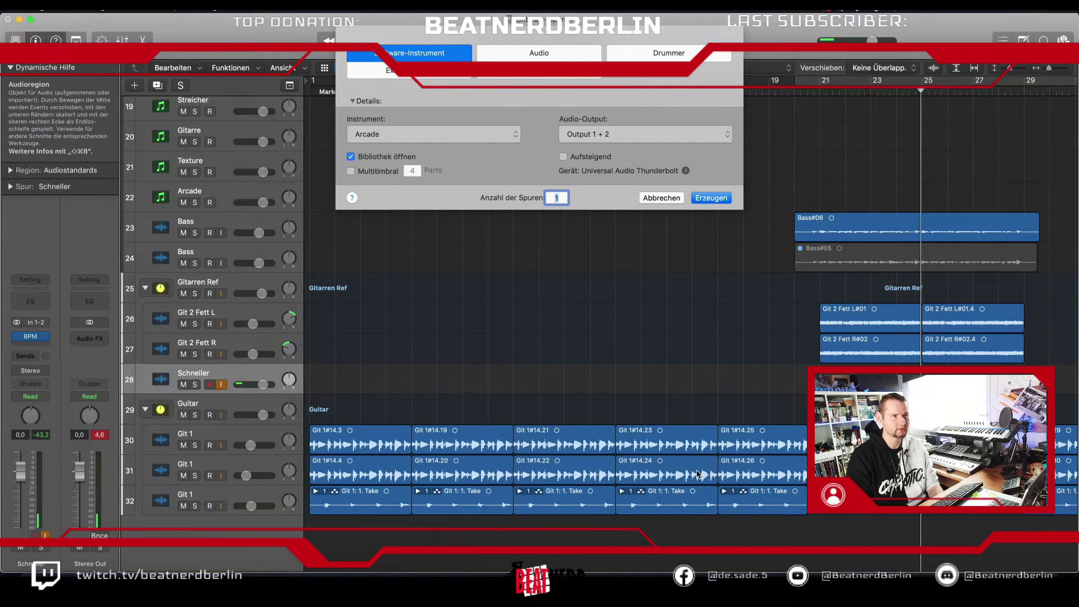
left_click(710, 198)
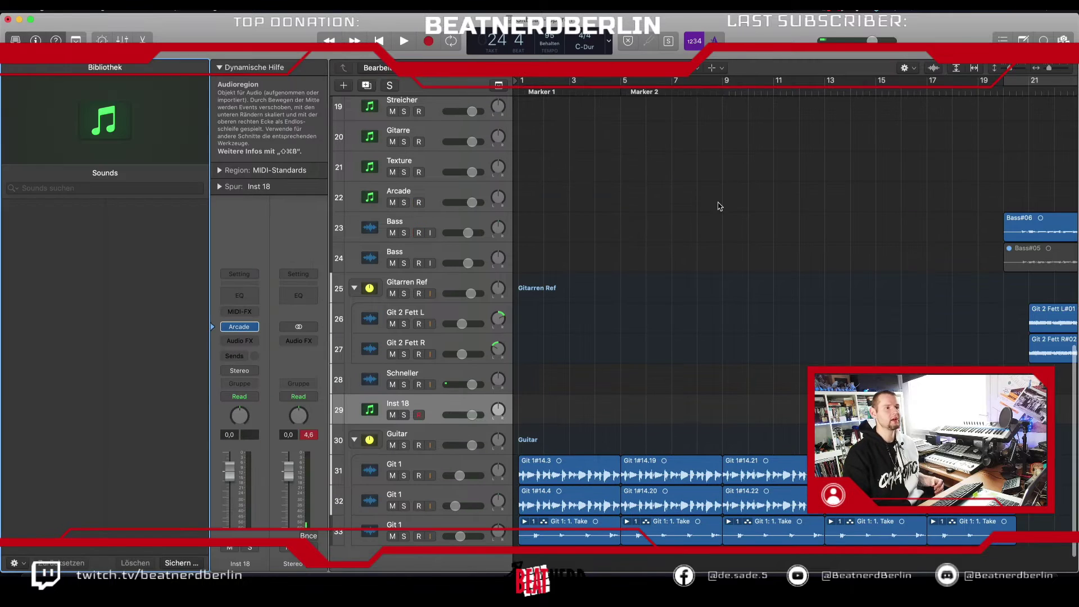
Step: Rename the new Arcade track to Arcade Fill Str and set a cycle range from bar 9 to 17, playing it briefly
double_click(447, 402)
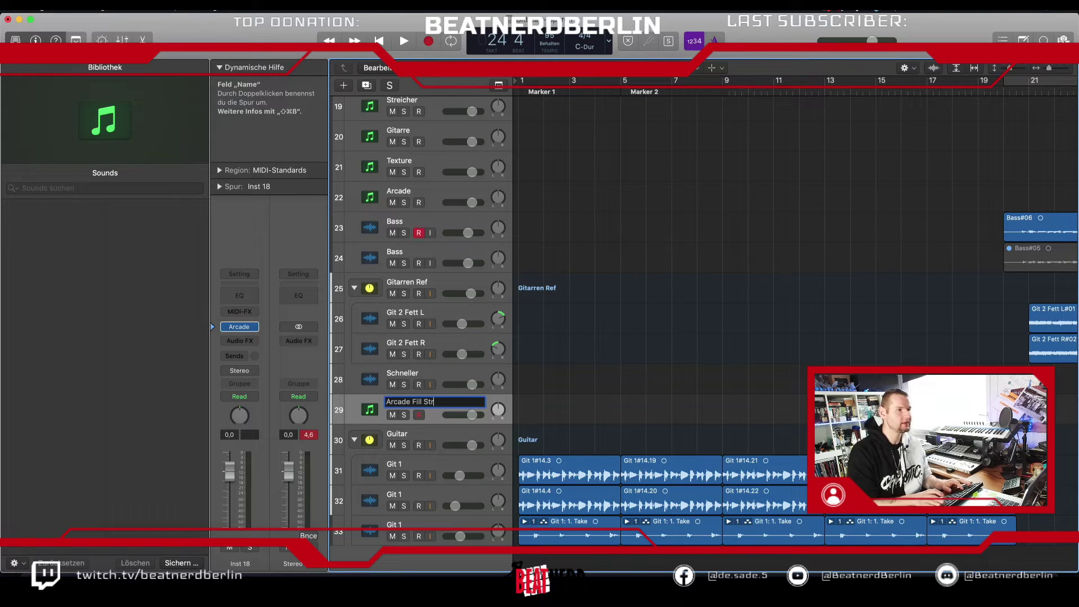
key("Return")
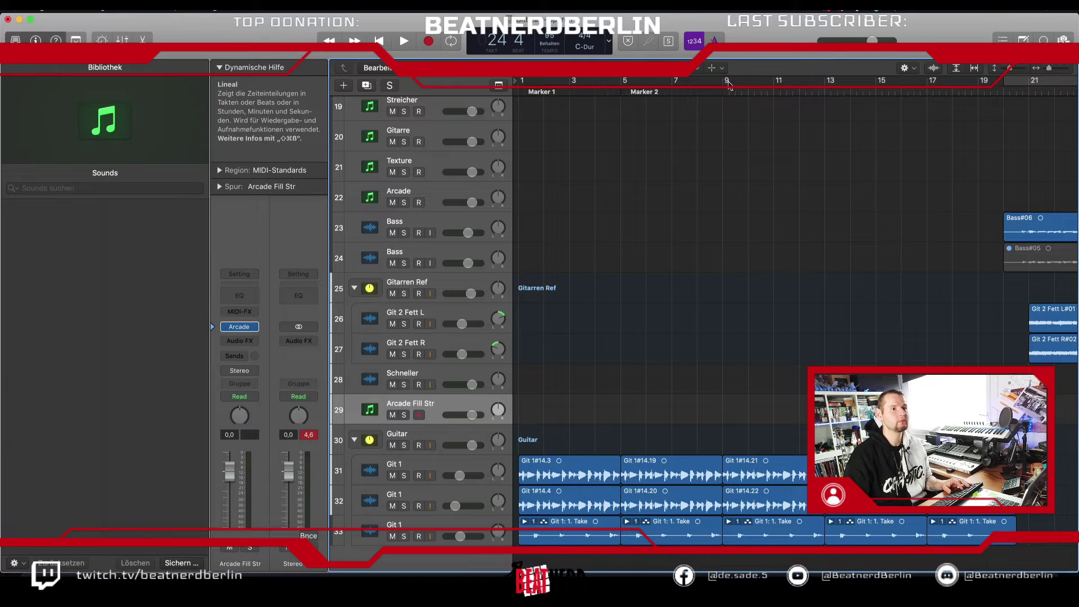
left_click_drag(728, 82, 927, 87)
scroll(826, 227, "up", 3)
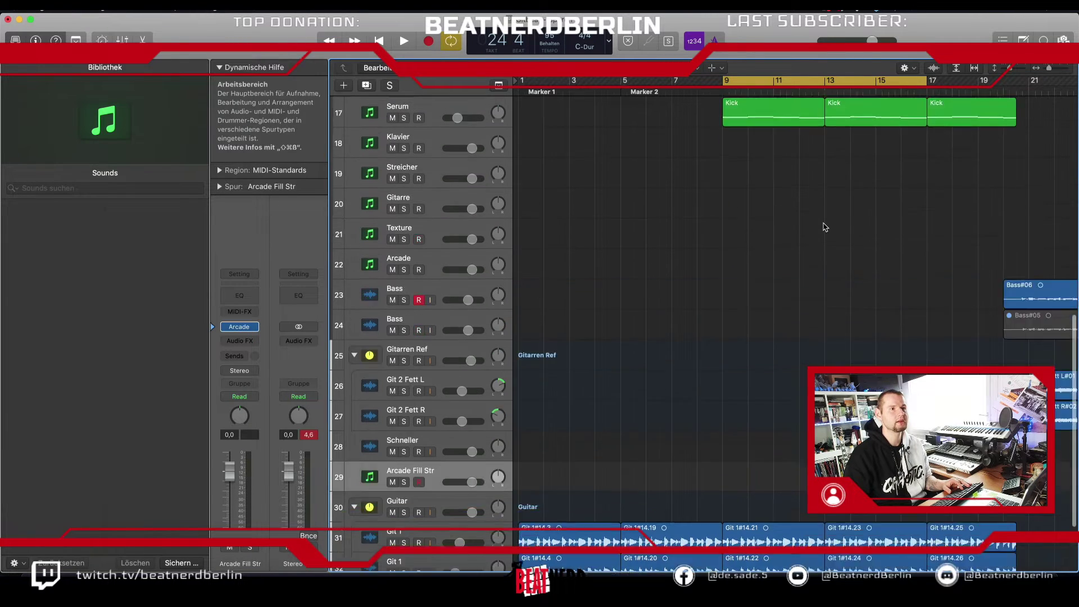
scroll(824, 229, "down", 3)
key("space")
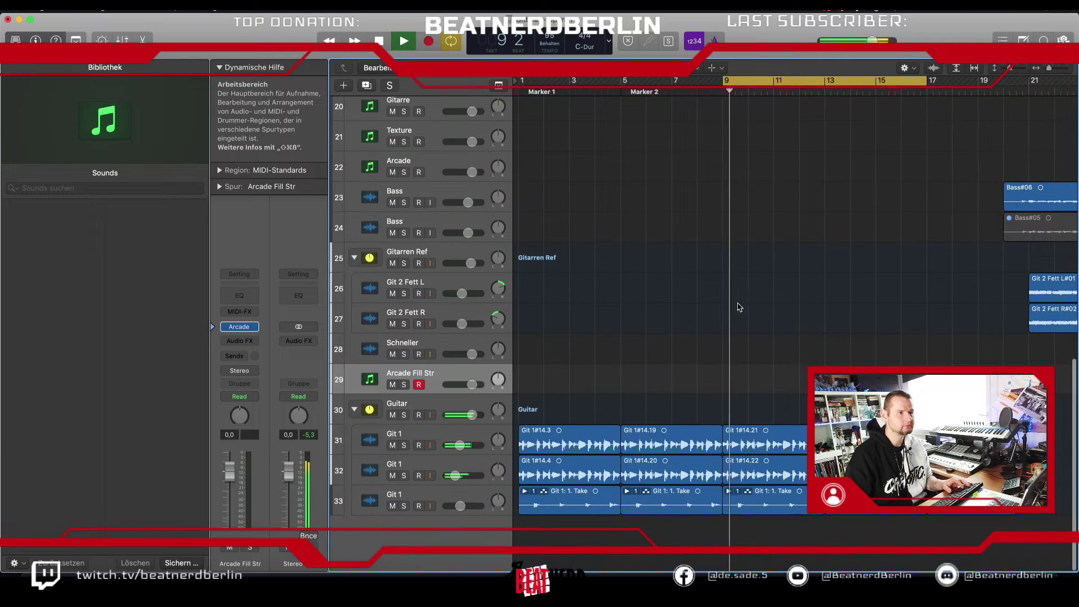
key("space")
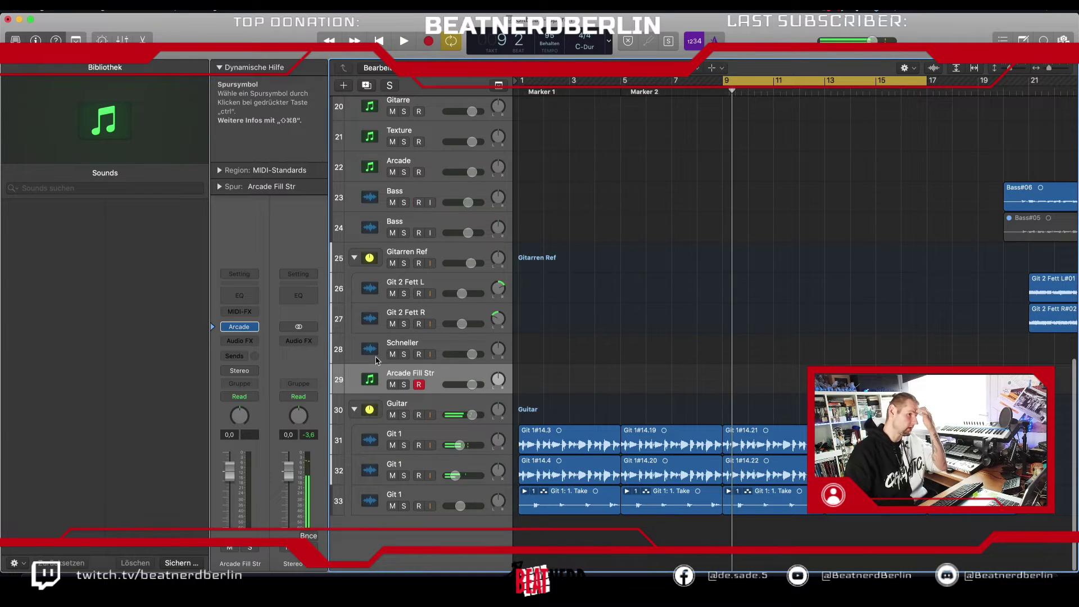
Step: Open the Arcade plug-in on the Arcade Fill Str track and preview the Eternal Weekend sampler kit
left_click(240, 328)
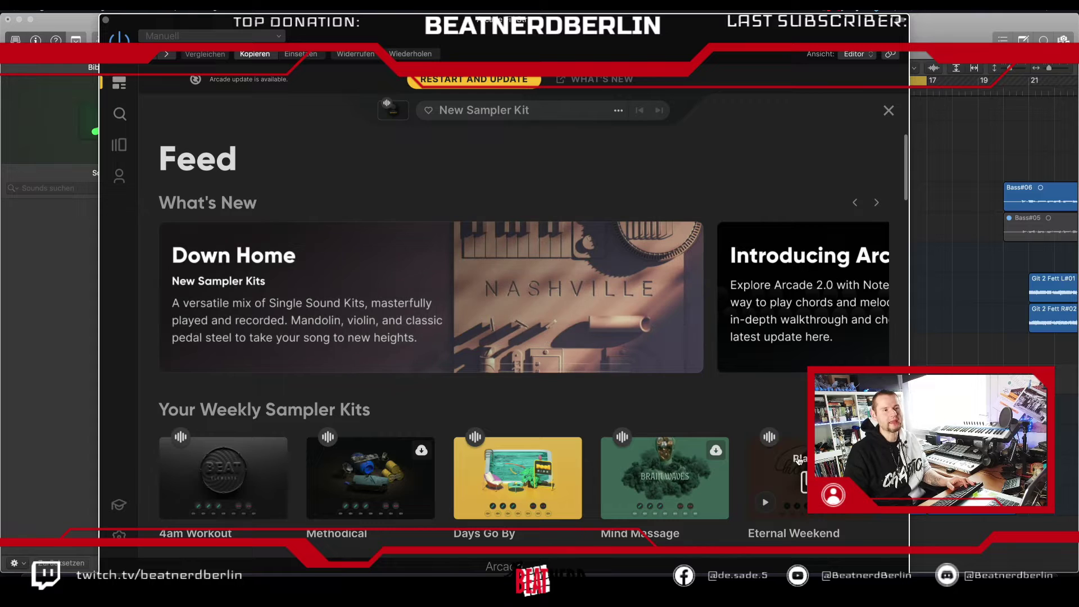
left_click(766, 500)
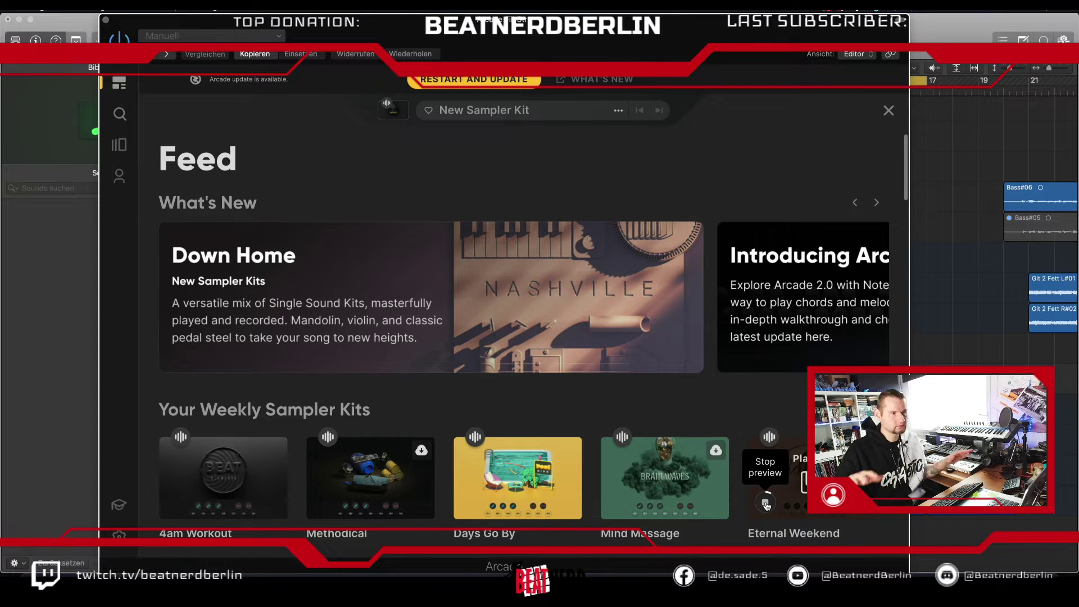
left_click_drag(237, 25, 434, 25)
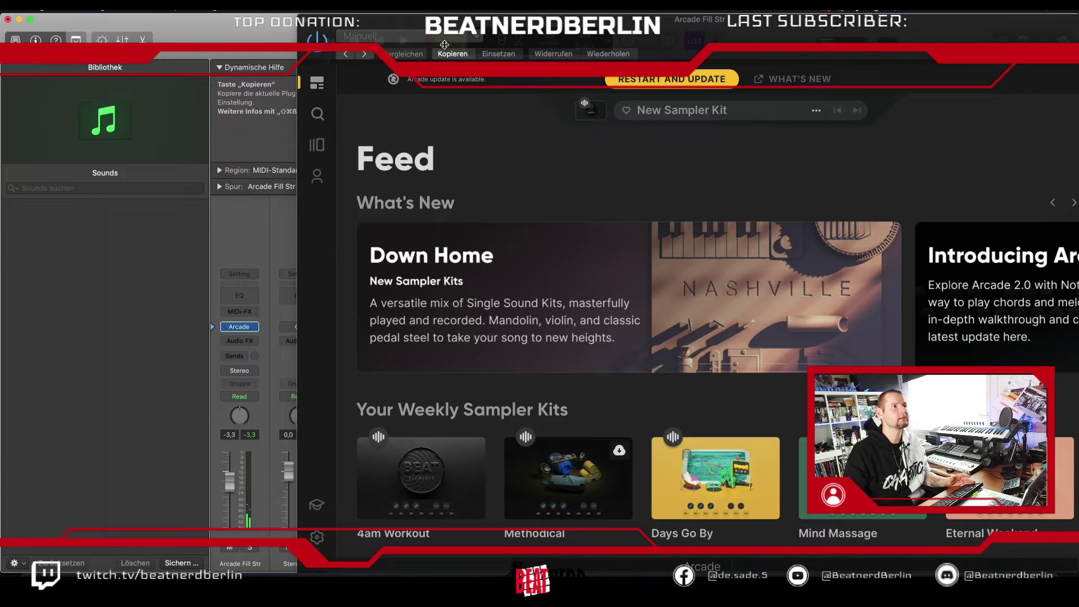
left_click_drag(446, 13, 311, 12)
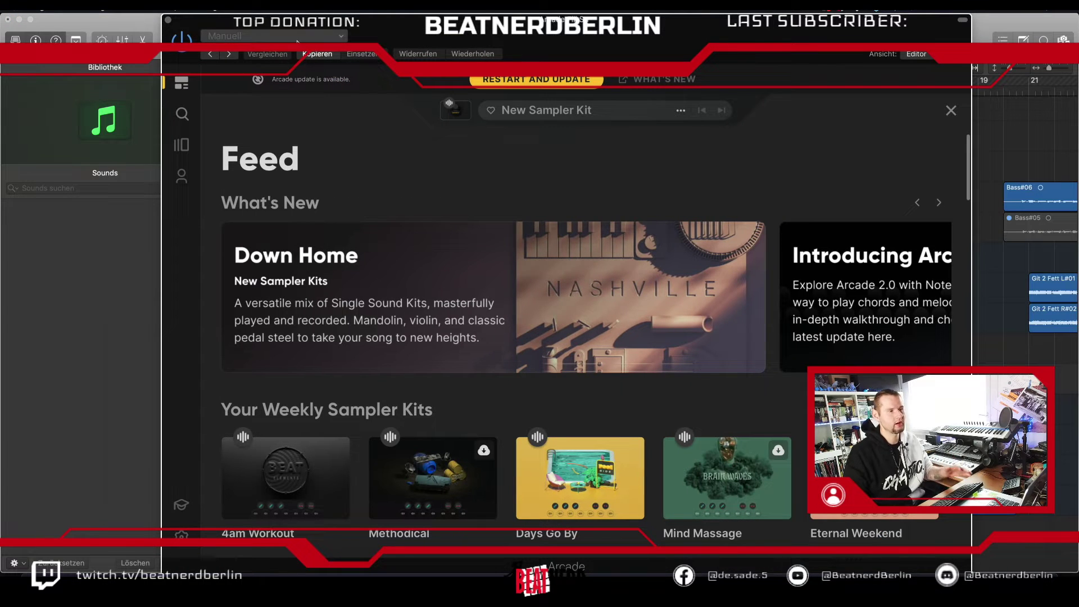
Step: Download the Methodical kit from the weekly sampler kits, load it into Arcade and close the plug-in window
scroll(374, 455, "down", 4)
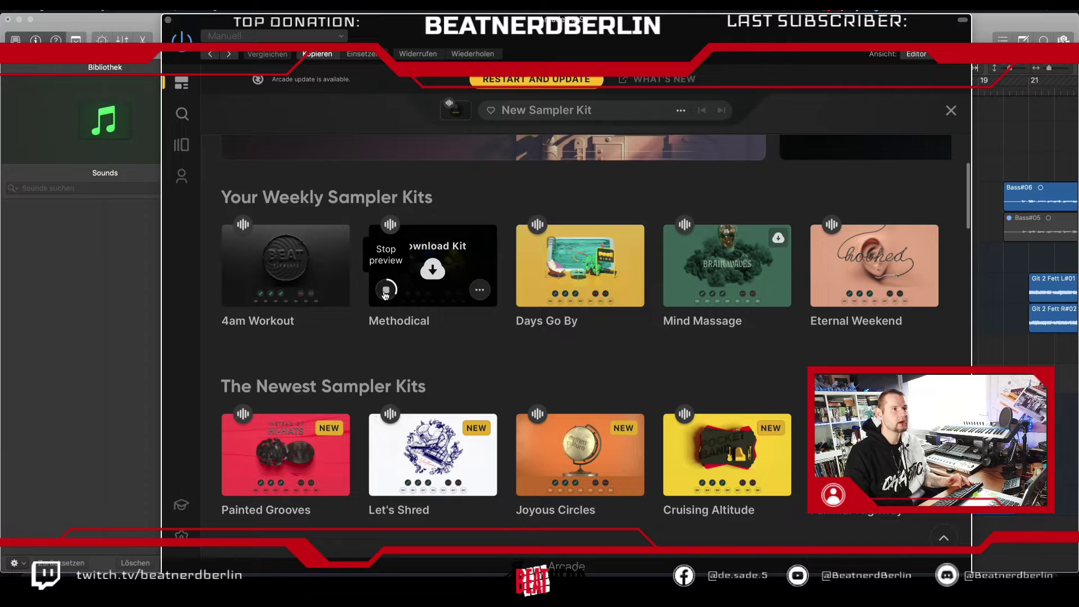
left_click(434, 271)
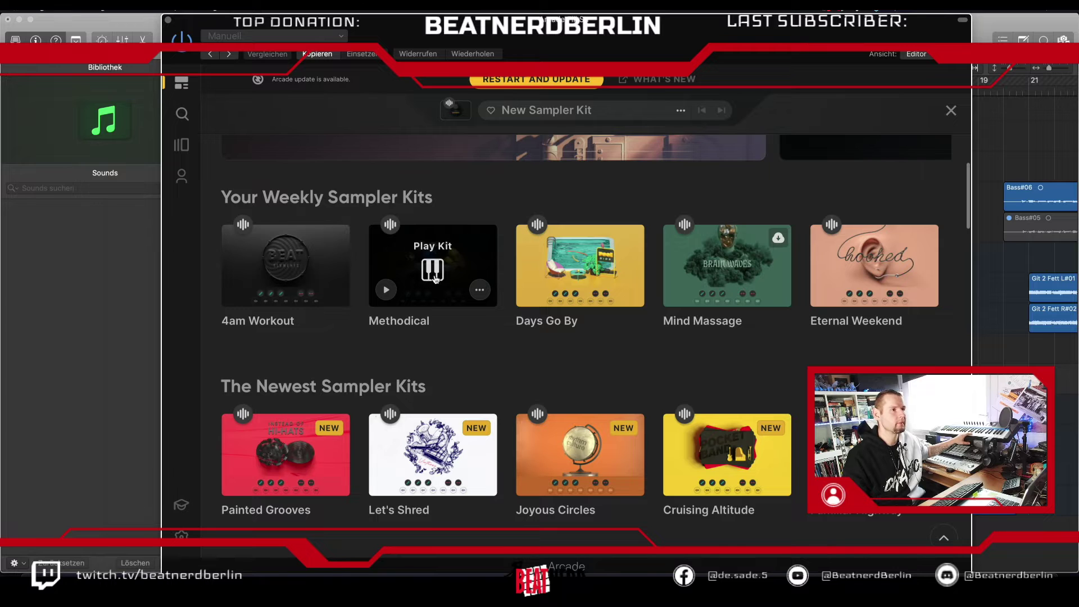
left_click(432, 271)
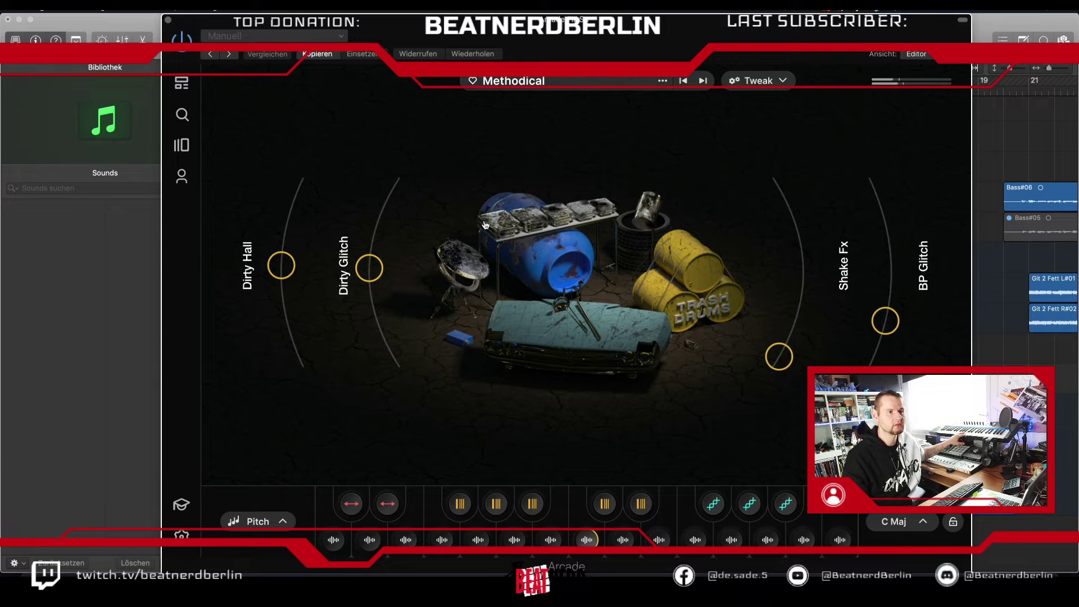
left_click(167, 21)
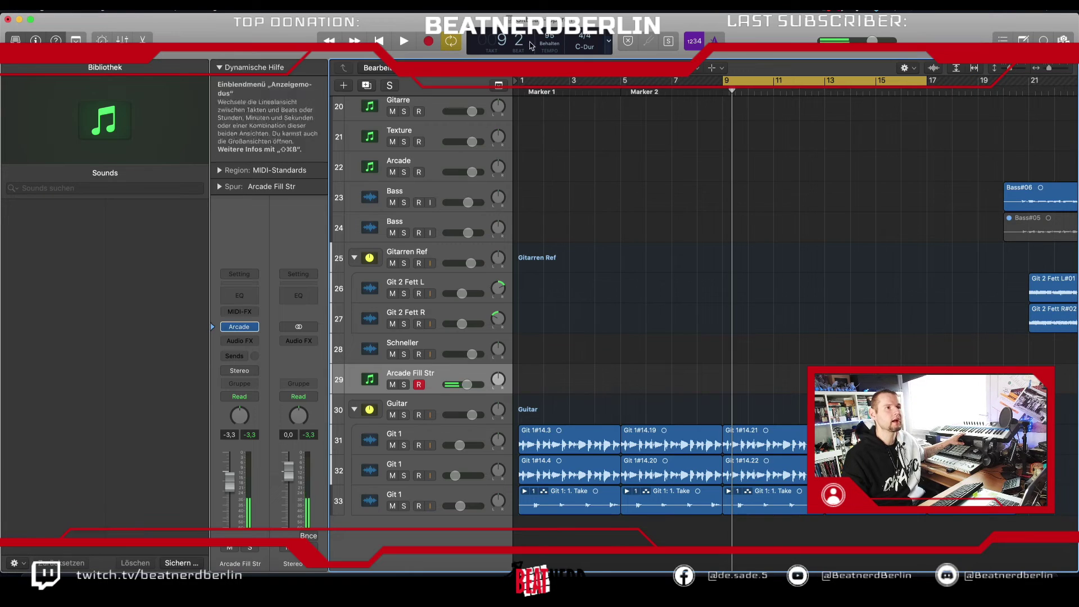
Step: Record a short Arcade Fill Str part from bar 9 and delete the unintended Bass#07 region along with its audio file
left_click(427, 41)
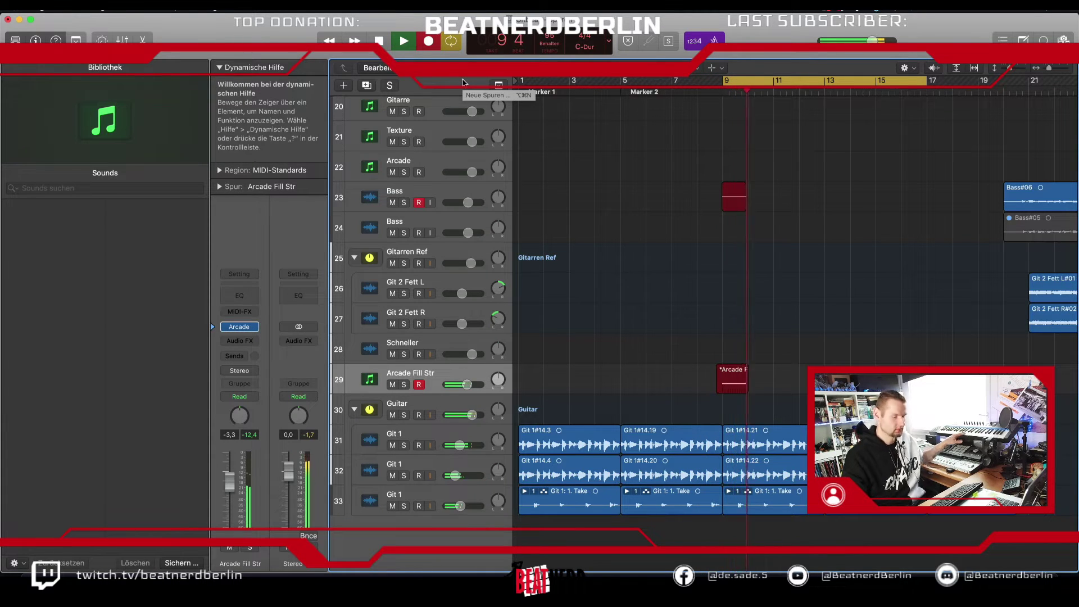
key("space")
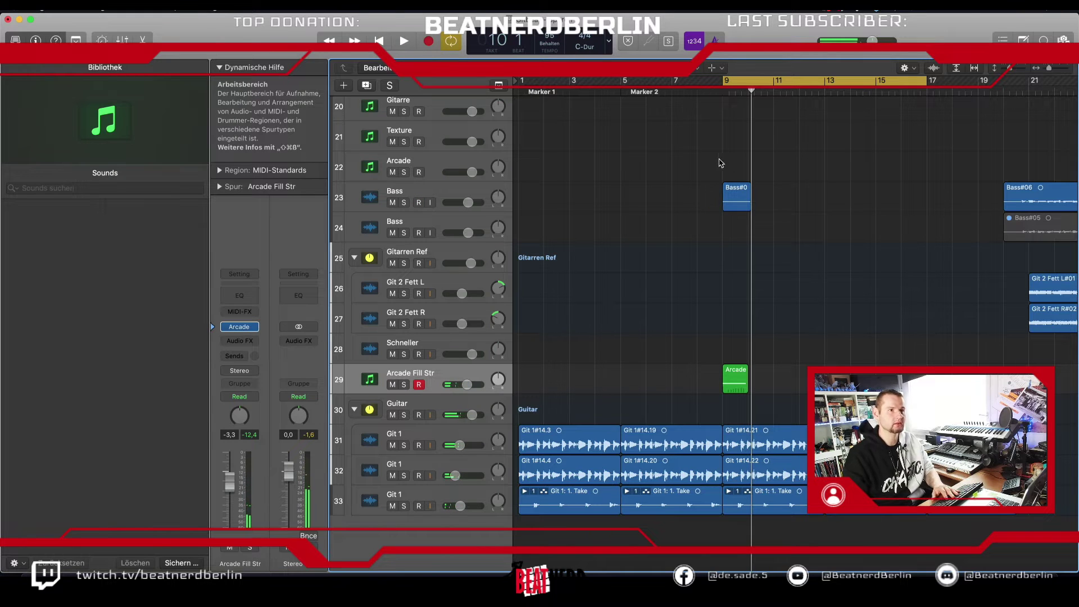
left_click(737, 197)
key("Delete")
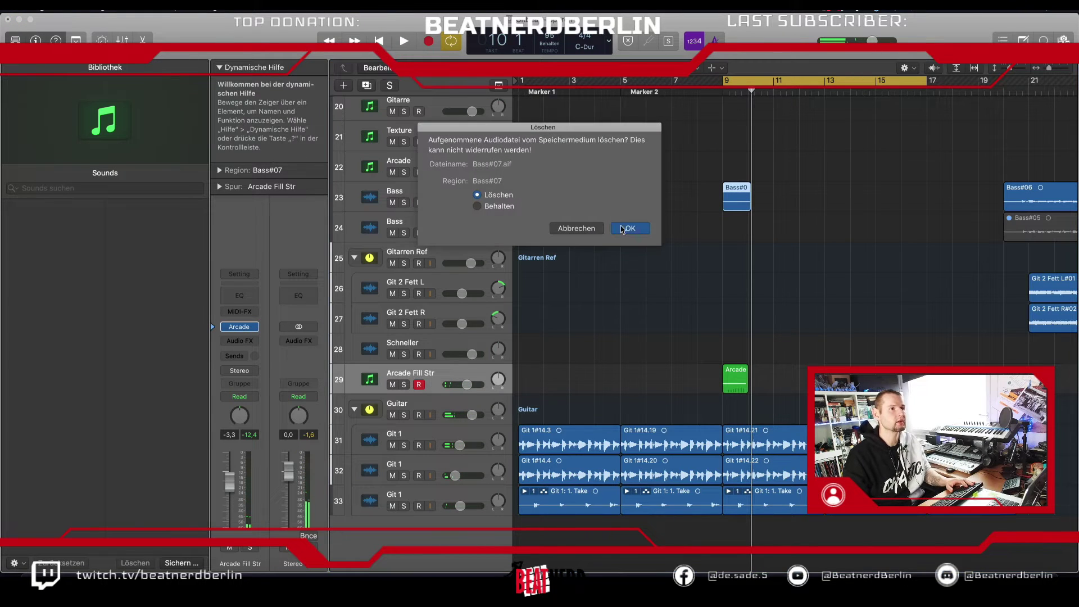
left_click(625, 228)
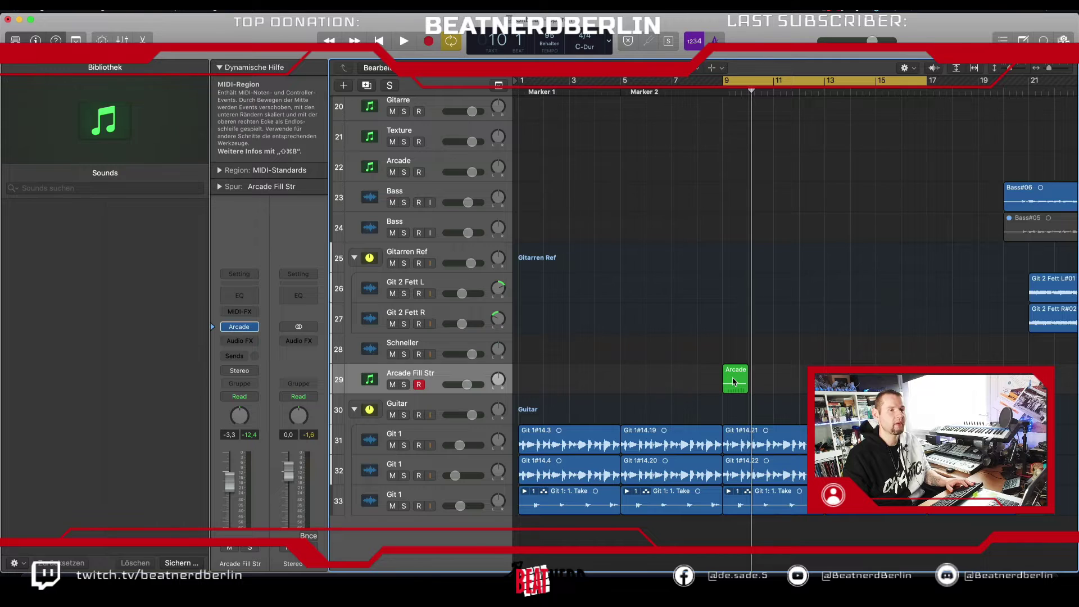
Step: Open the Arcade Fill Str region in the Piano Roll, play it, extend it to bar 14 and lengthen its C3 note accordingly
double_click(733, 380)
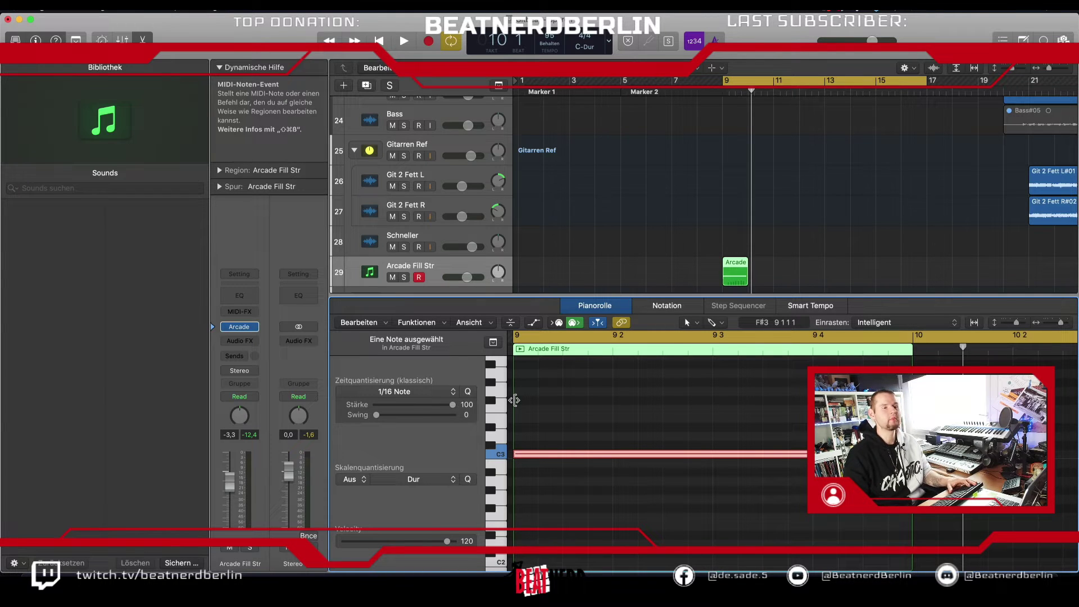
key("space")
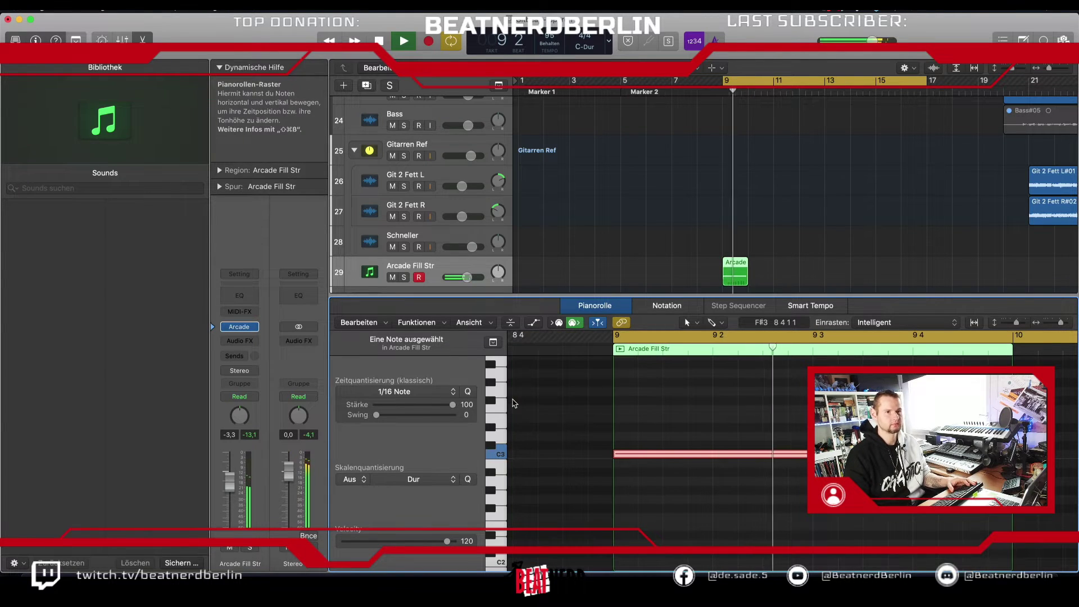
key("space")
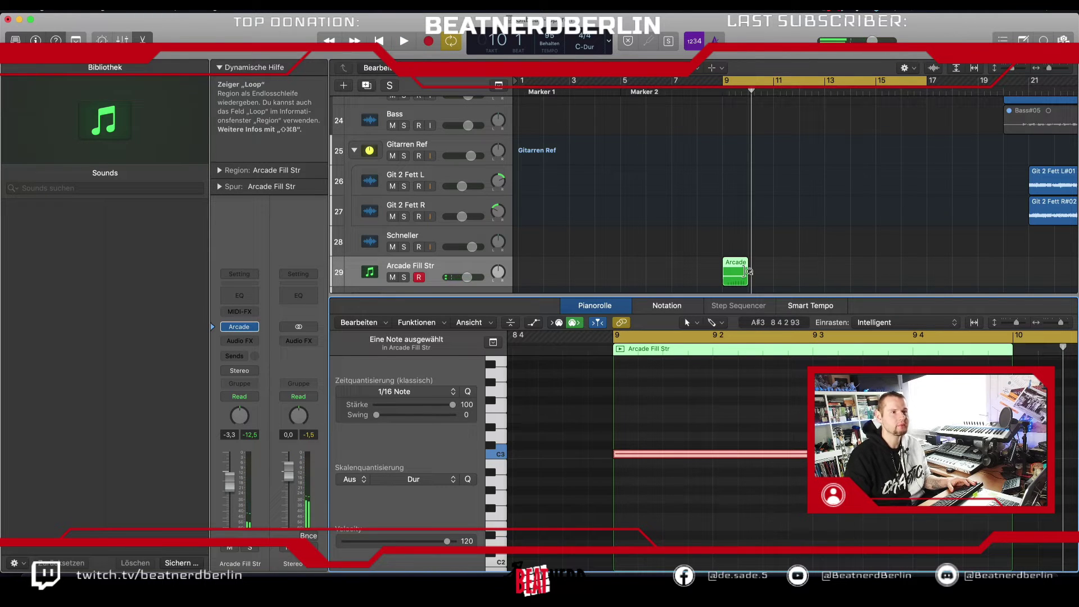
left_click_drag(747, 281, 850, 286)
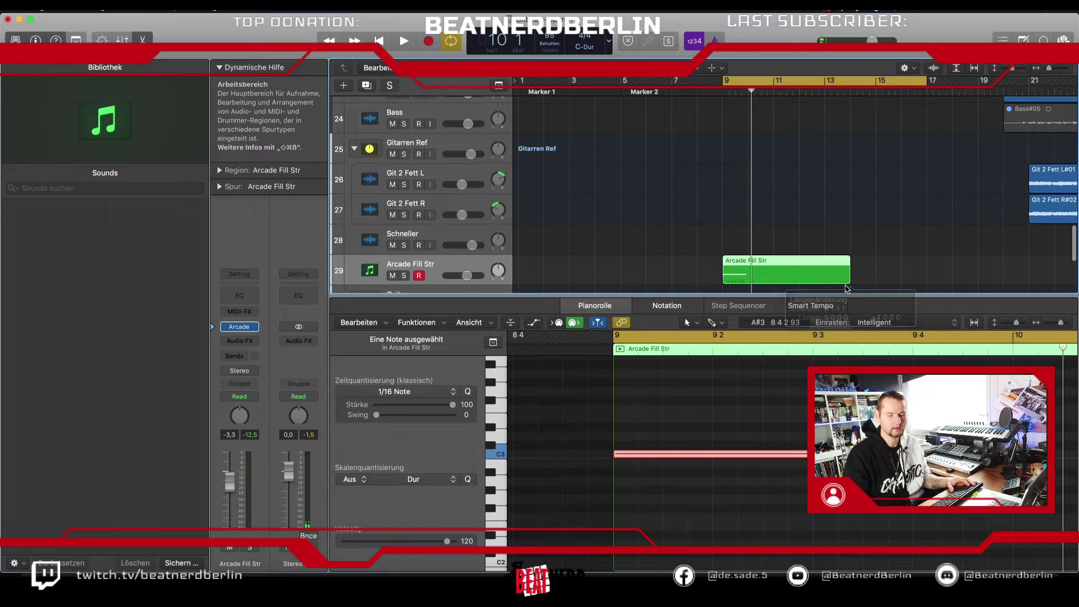
scroll(776, 404, "down", 3)
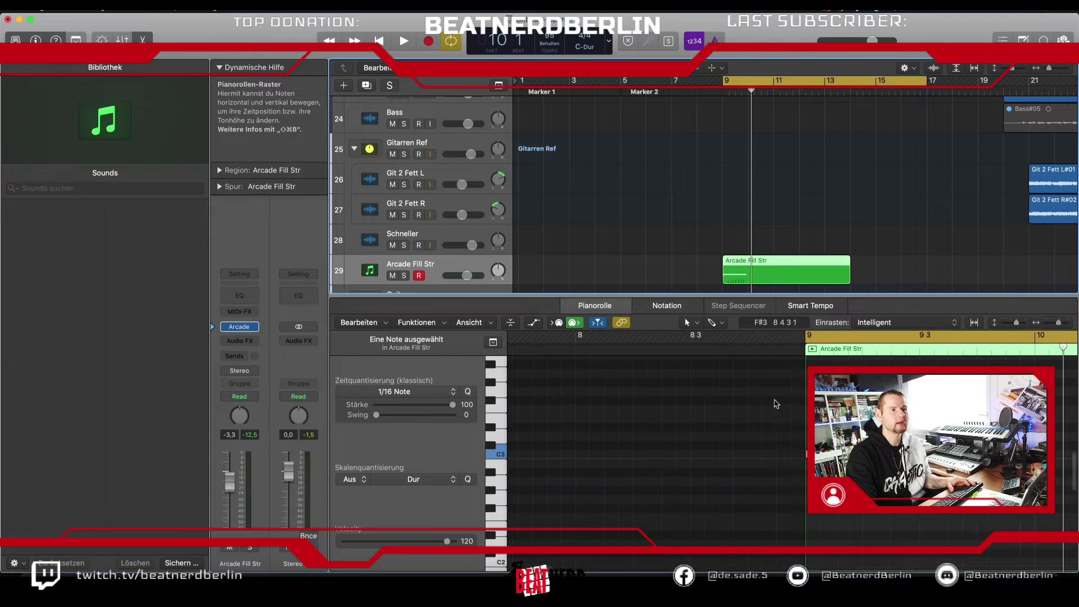
scroll(776, 403, "down", 5)
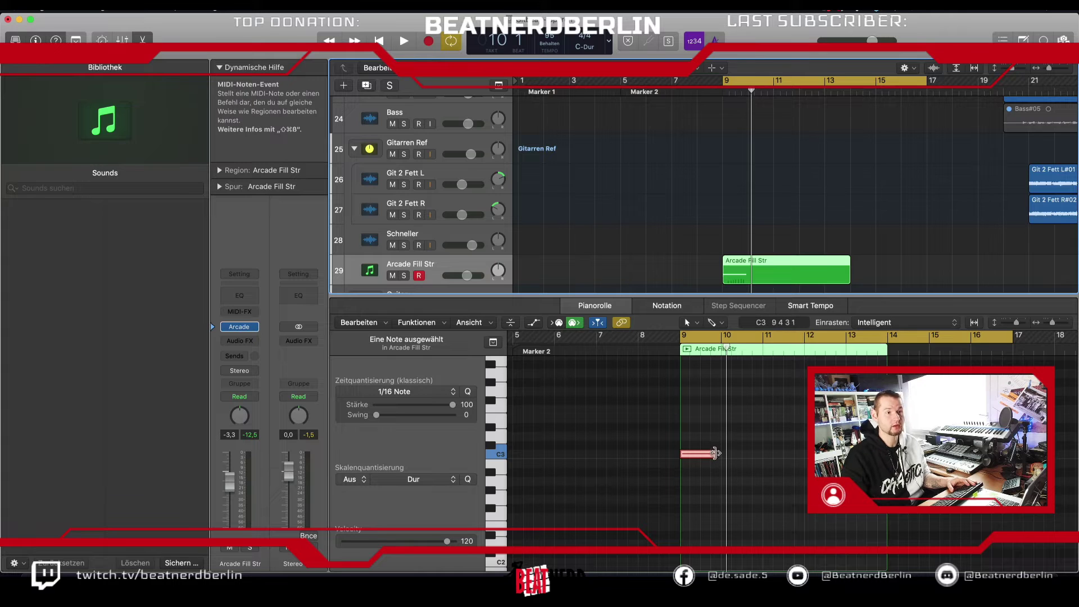
left_click_drag(717, 454, 815, 453)
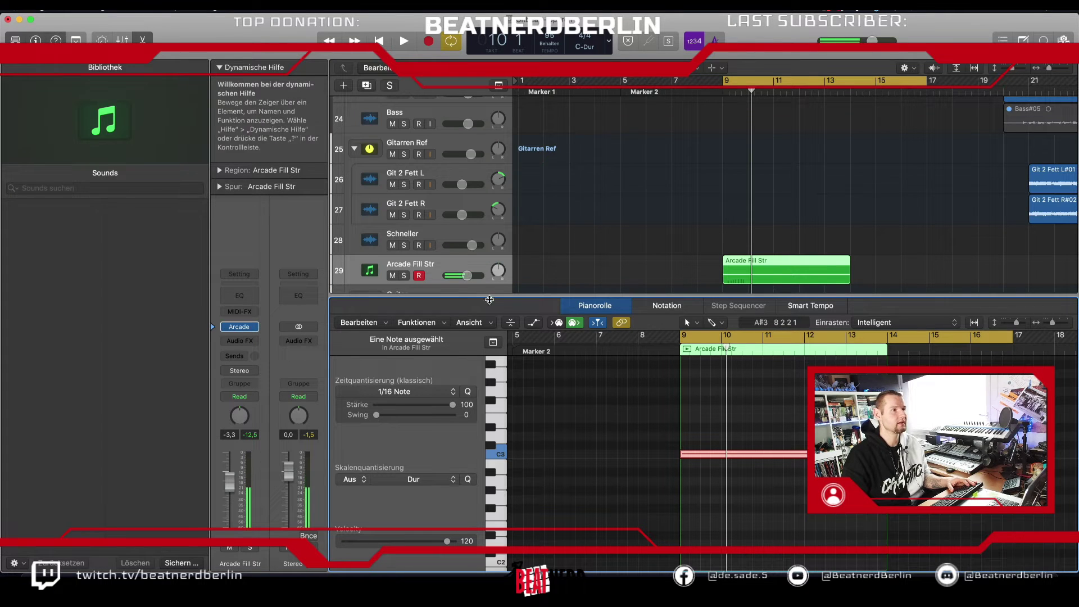
Step: Lower the Arcade Fill Str track volume to -11.2 dB while playing the cycle
left_click_drag(467, 275, 446, 279)
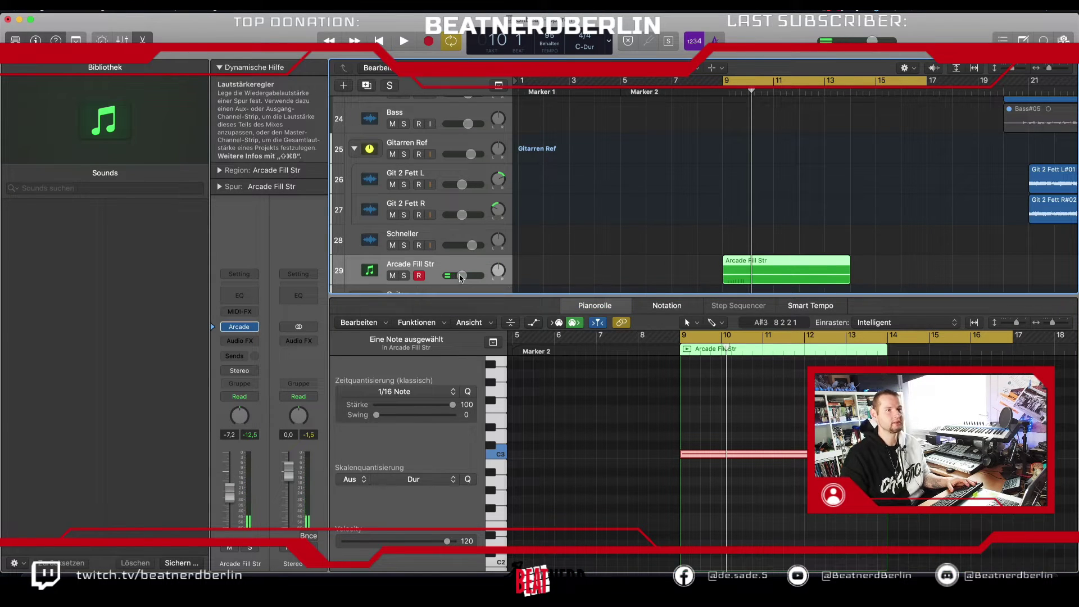
key("space")
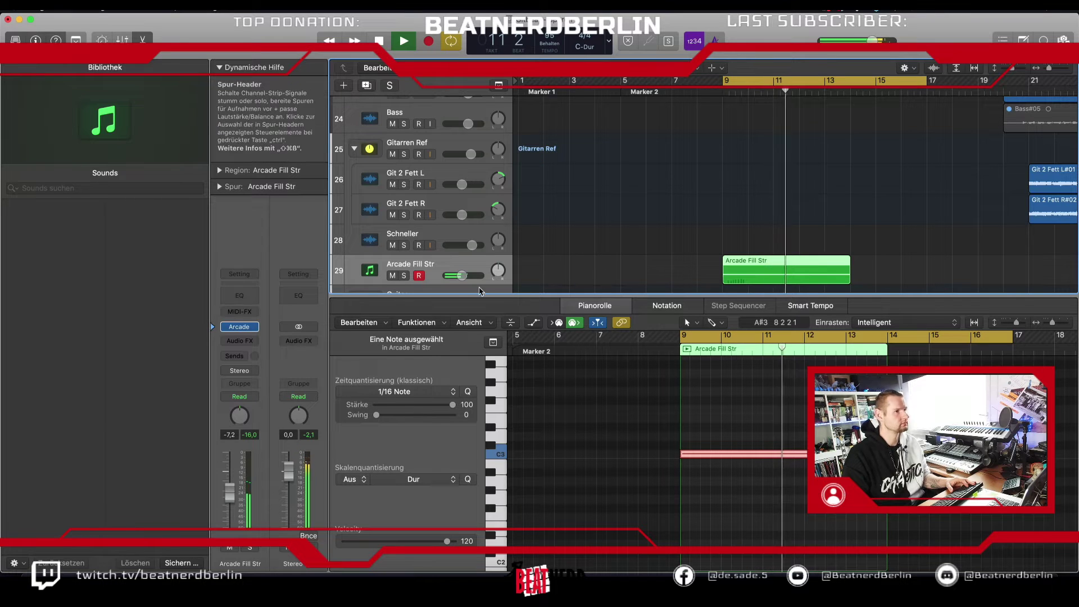
left_click_drag(462, 276, 461, 275)
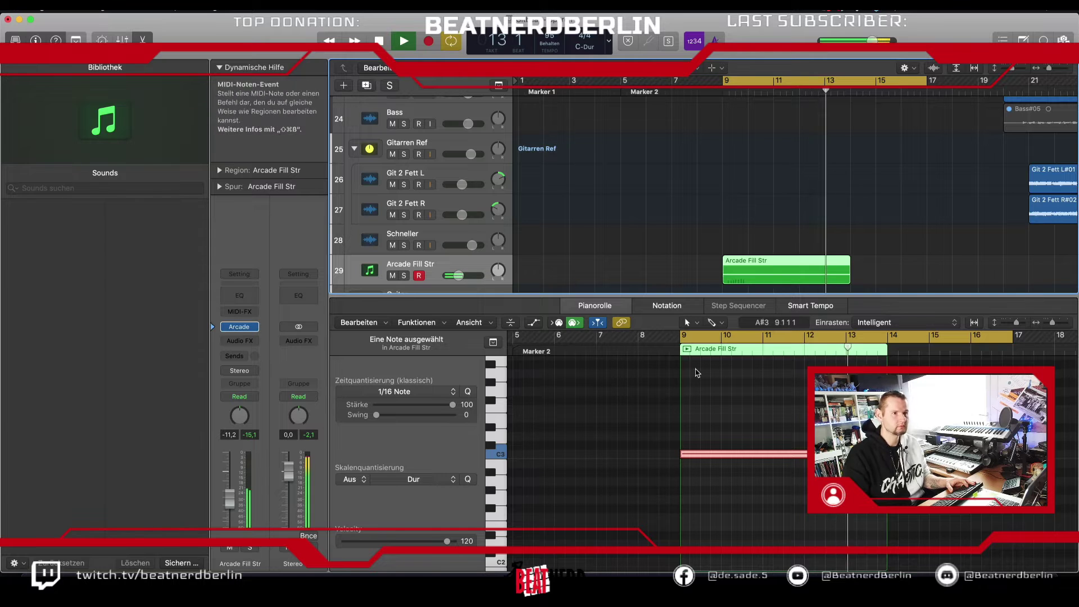
Step: Try the note a semitone lower at B2 and raise the track volume to -3.2 dB, playing it back
key("space")
left_click_drag(702, 455, 702, 466)
key("space")
left_click_drag(459, 276, 467, 276)
key("space")
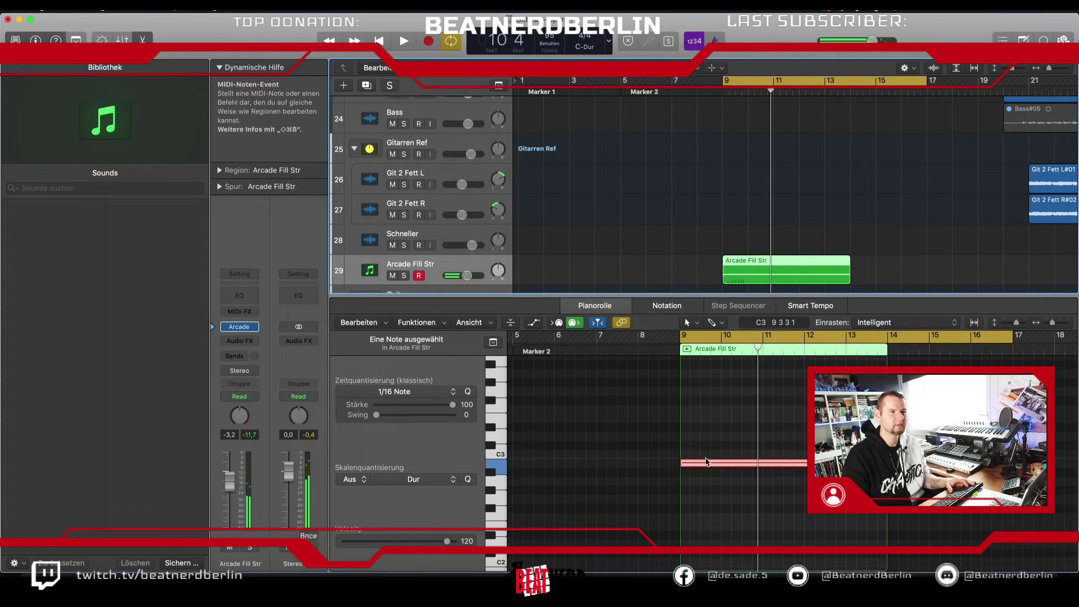
Step: Try the note up at A3 with the track volume at -0.4 dB and play it back
left_click_drag(706, 461, 707, 379)
left_click_drag(467, 275, 485, 281)
key("space")
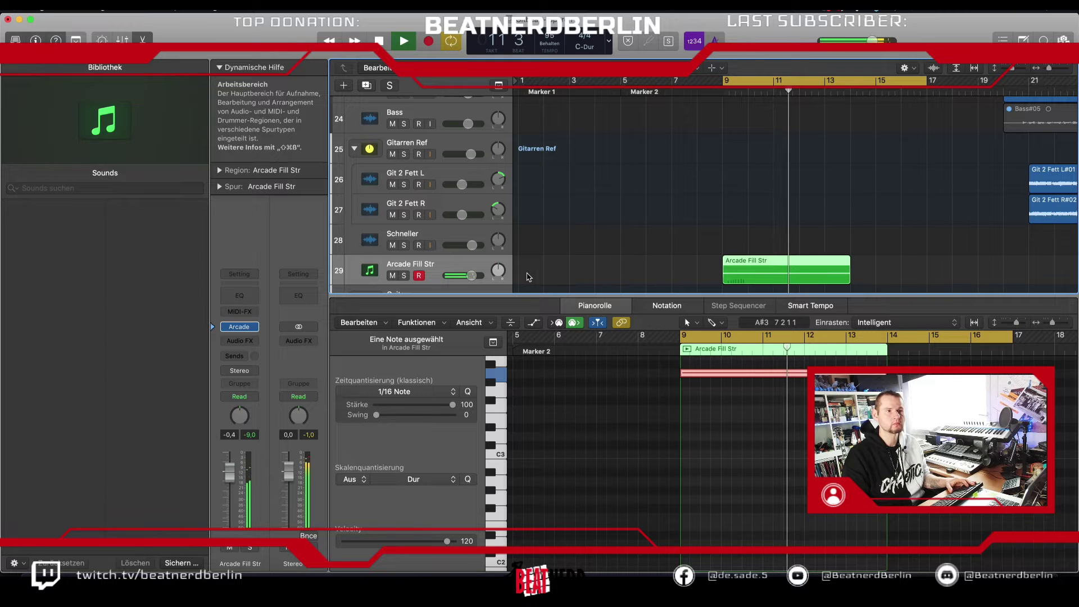
key("space")
Step: Move the note to C3, play the cycle and set the Arcade Fill Str volume to -2.0 dB
scroll(753, 392, "up", 3)
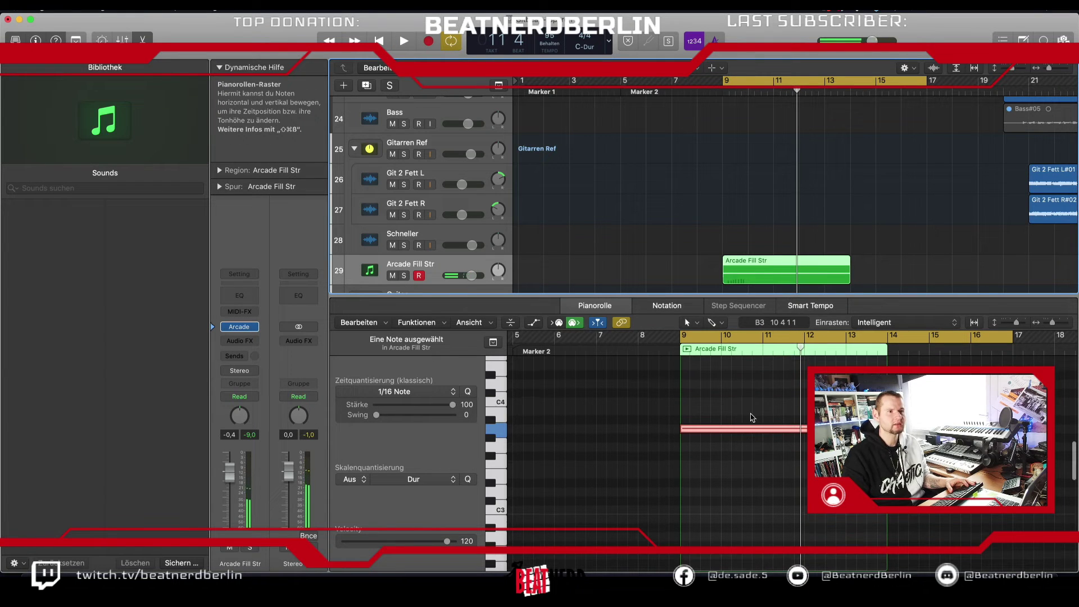
left_click_drag(746, 429, 742, 513)
key("space")
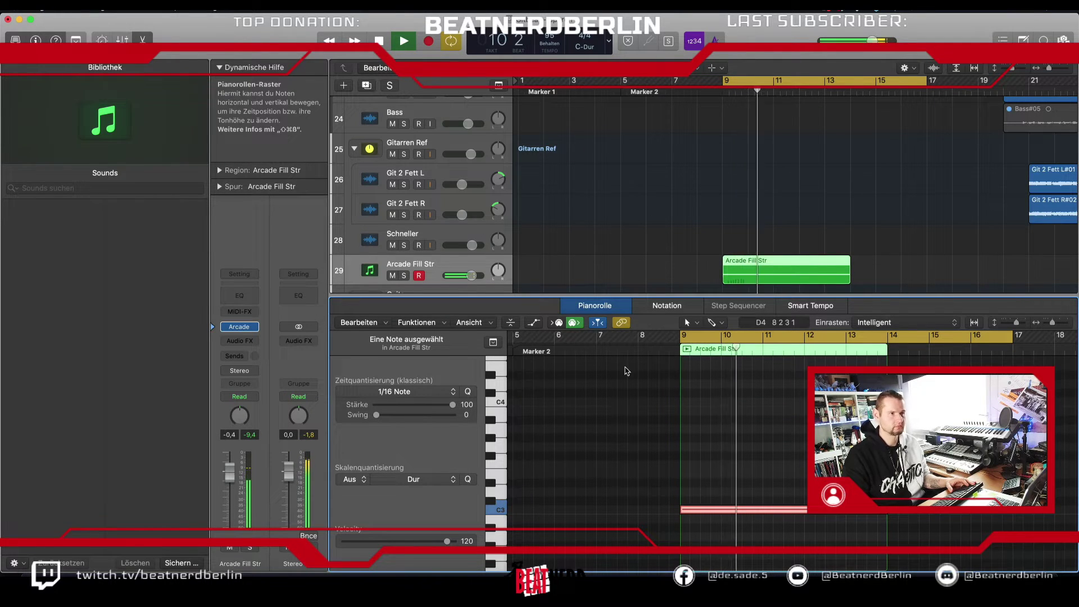
key("space")
left_click_drag(471, 275, 469, 276)
Step: Bounce the Arcade Fill Str region in place to a new track, muting the source and including volume/pan automation
right_click(731, 263)
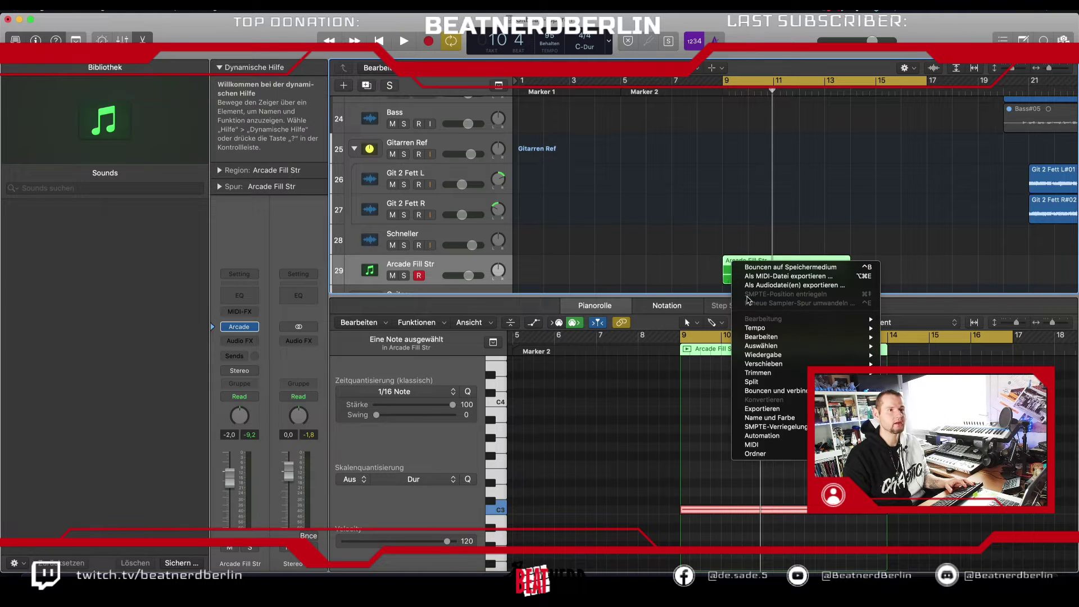
left_click(787, 267)
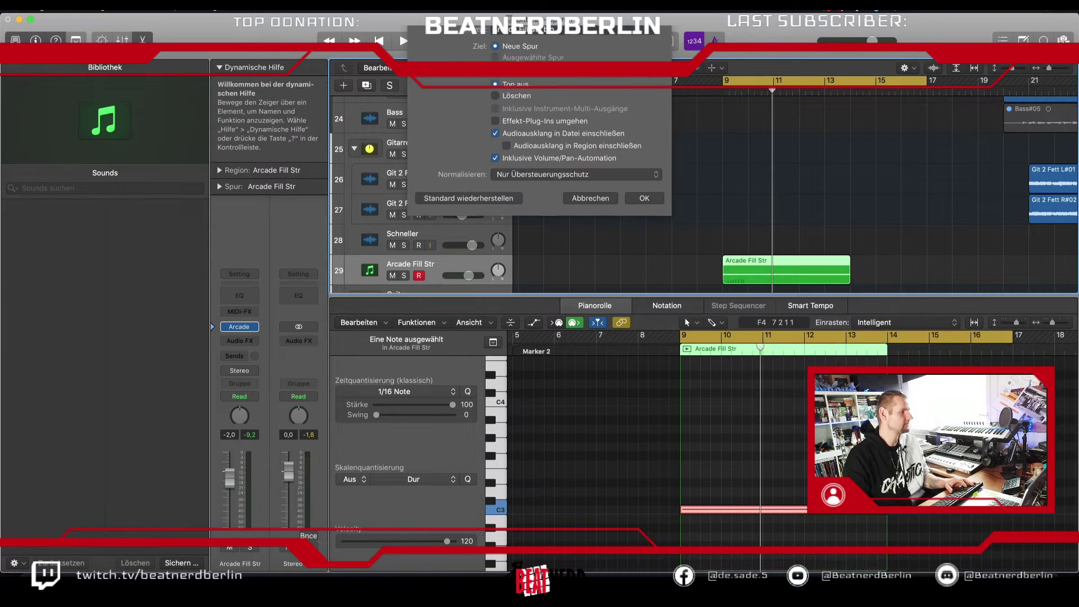
left_click(651, 235)
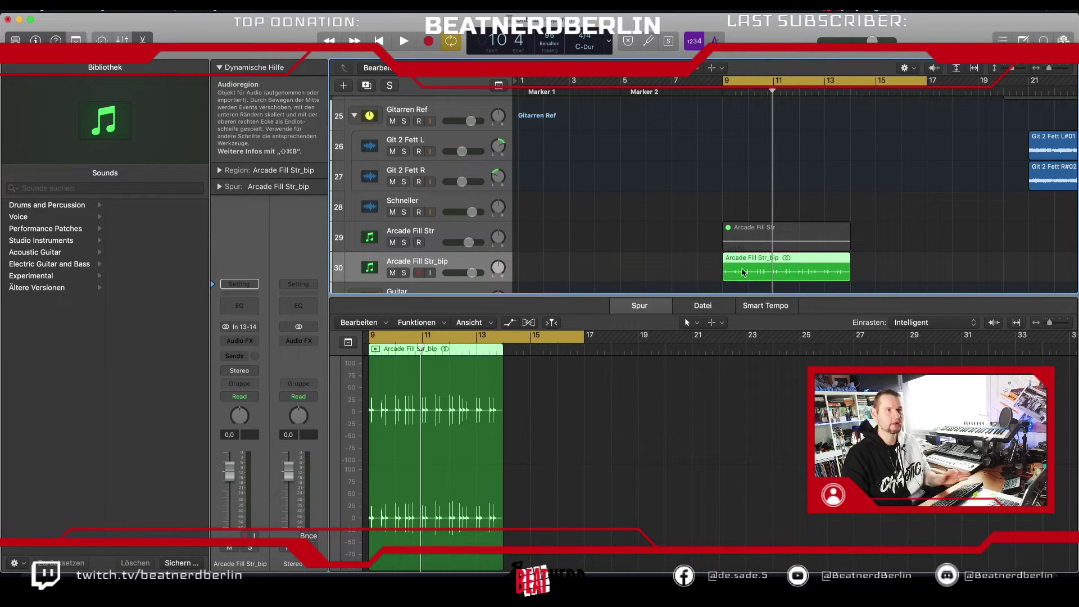
Step: Move the Arcade Fill Str_bip track up into the drum tracks, directly below the HH line tracks and above HH Adds
left_click_drag(433, 217, 427, 147)
scroll(427, 197, "up", 3)
left_click_drag(429, 268, 436, 149)
scroll(436, 148, "up", 3)
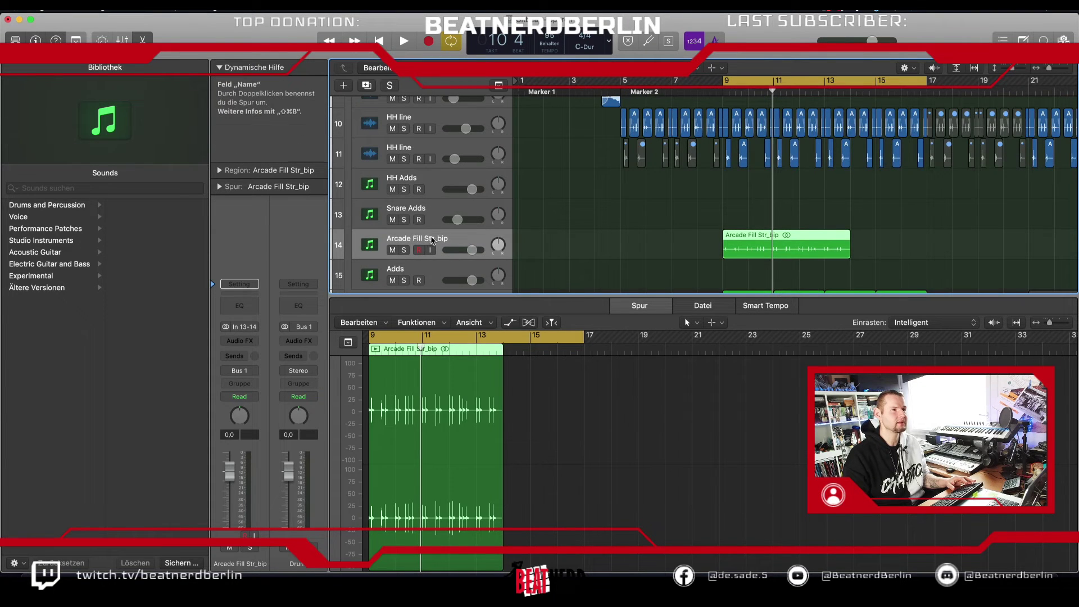
left_click_drag(429, 239, 427, 181)
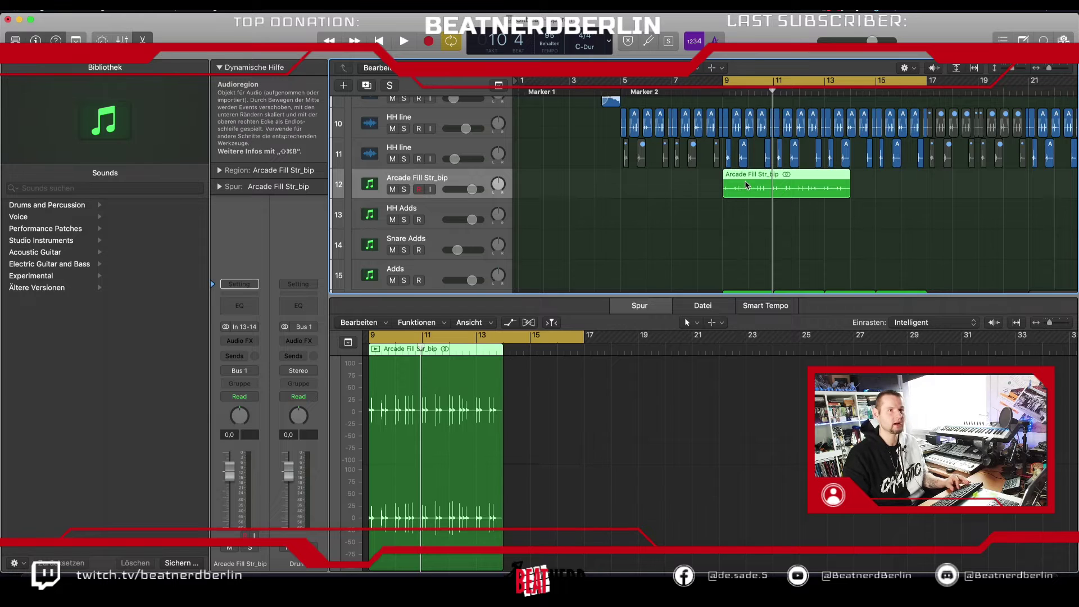
Step: Copy the Arcade Fill Str_bip region to bar 14 and set the track volume to -6.0 dB during playback
left_click_drag(746, 185, 876, 183)
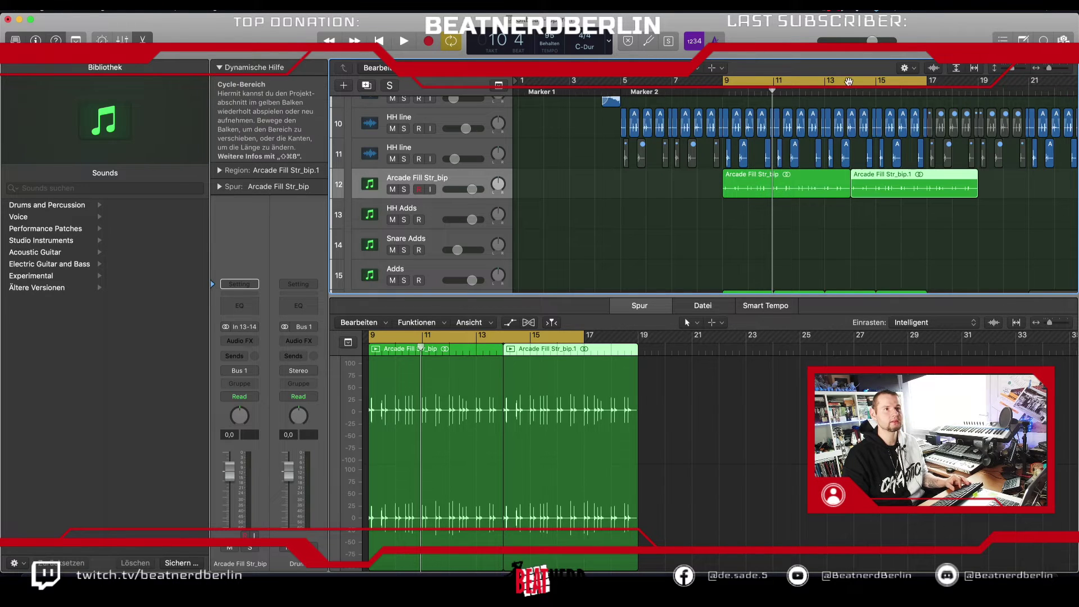
key("space")
left_click_drag(473, 190, 462, 189)
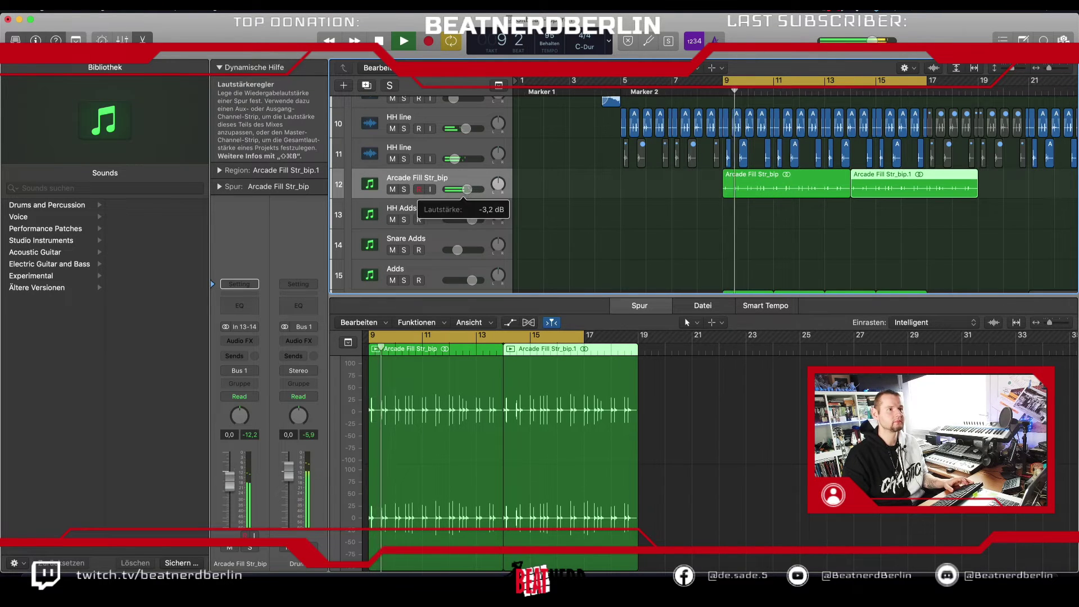
key("space")
Step: Select both Arcade Fill Str_bip regions and colour them red
left_click(781, 211)
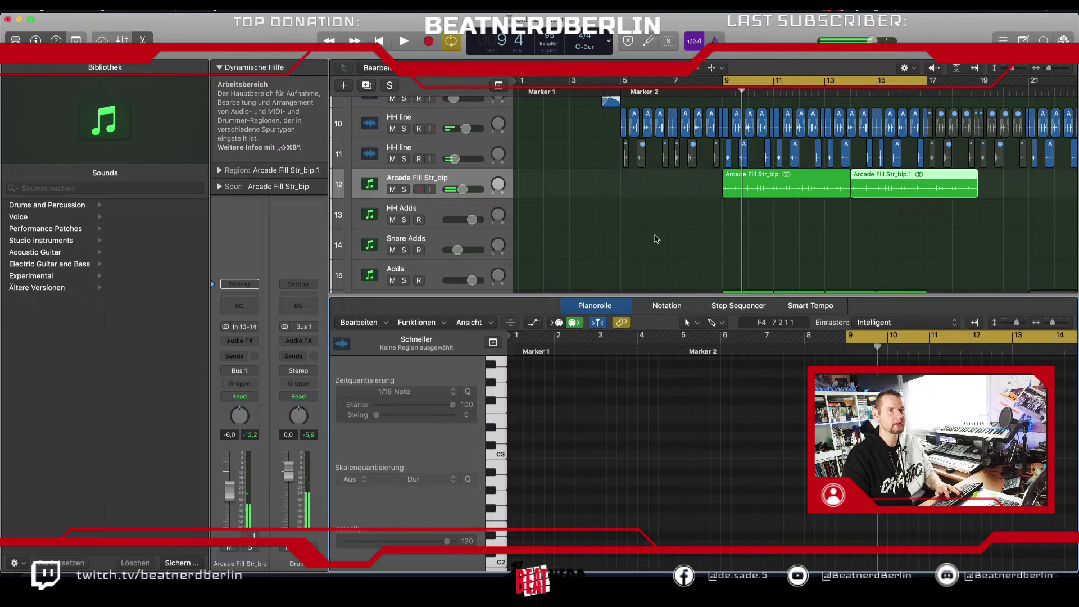
left_click(854, 189)
left_click(853, 188, "shift")
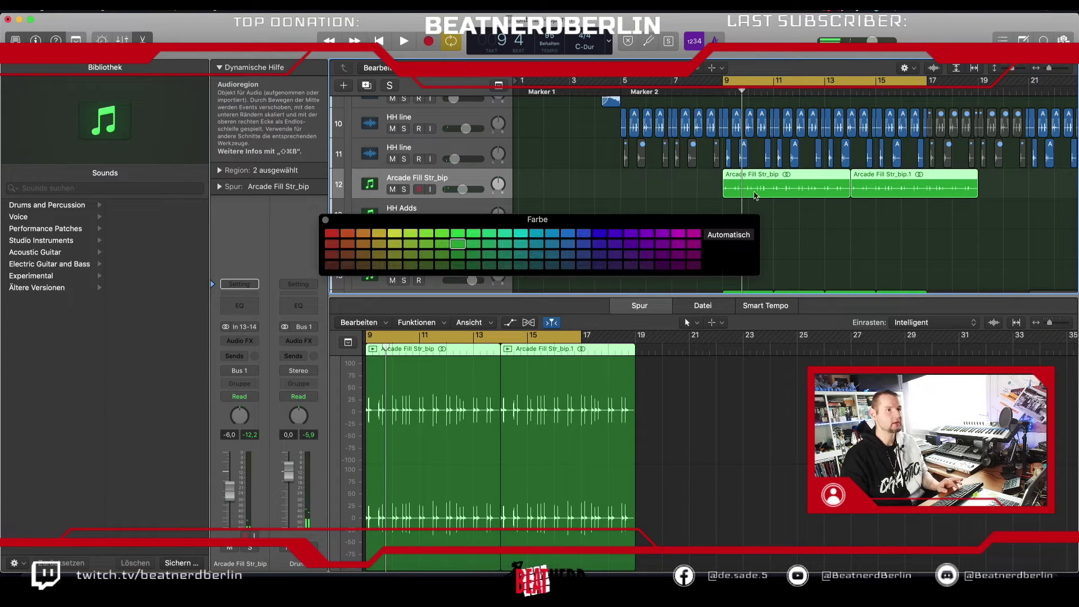
key("alt+c")
left_click(334, 235)
left_click(326, 220)
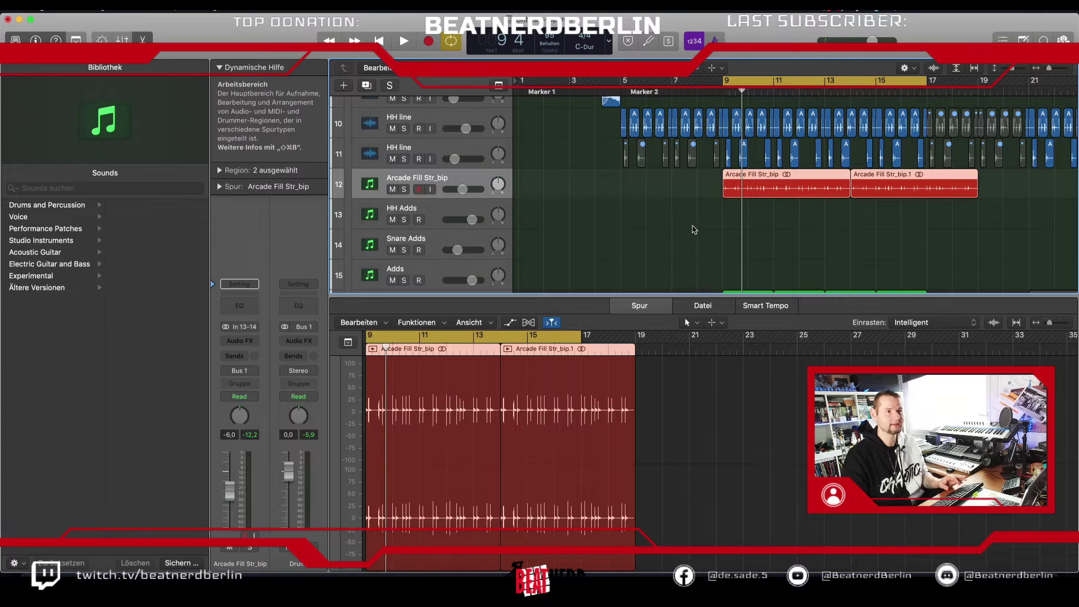
Step: Delete the muted Arcade Fill Str region at bar 9 on track 30
scroll(695, 229, "down", 5)
scroll(697, 220, "down", 8)
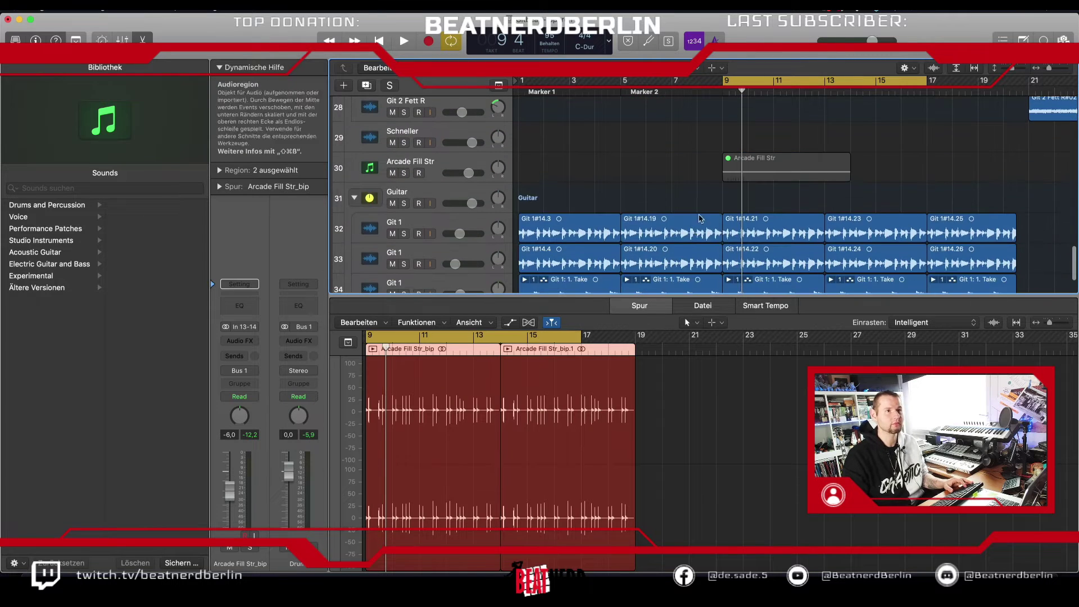
left_click_drag(701, 205, 786, 257)
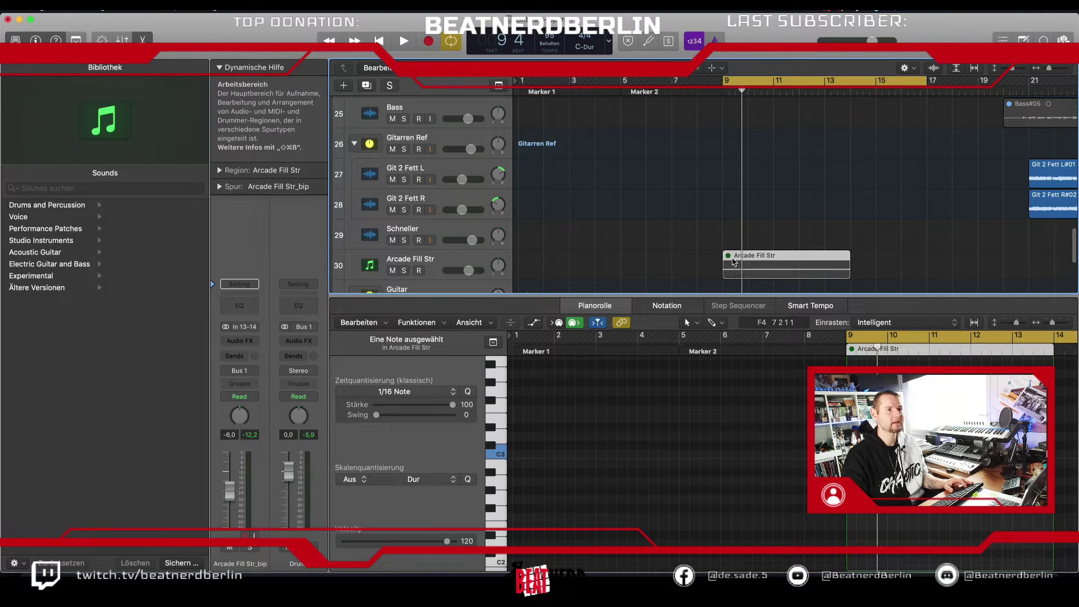
key("Delete")
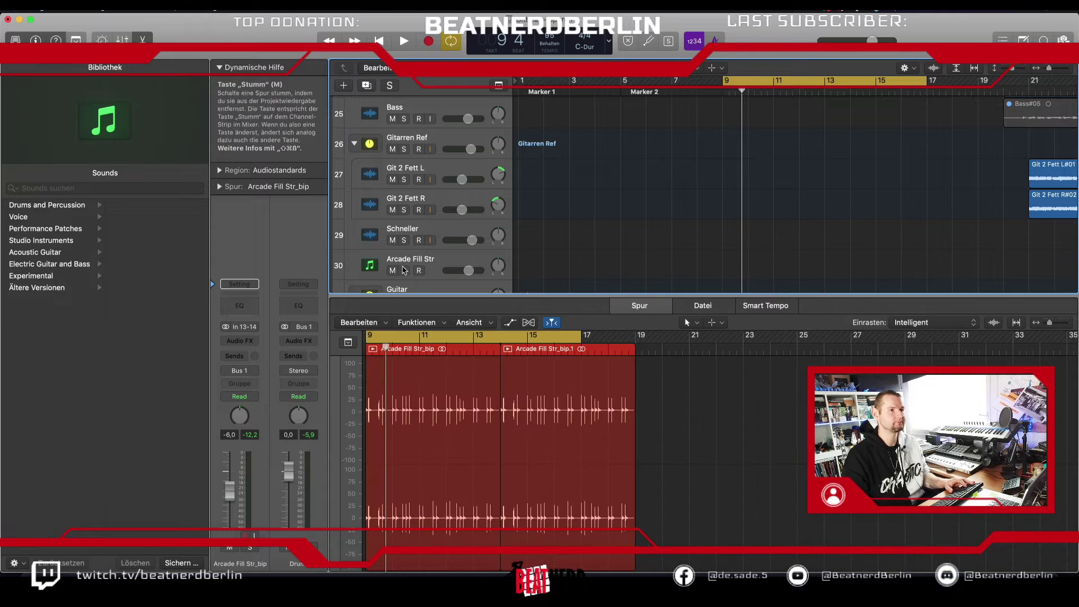
Step: Preview sampler kits in the Arcade instrument on the Arcade Fill Str track, then download and load the Hometown Riffs kit
left_click(451, 259)
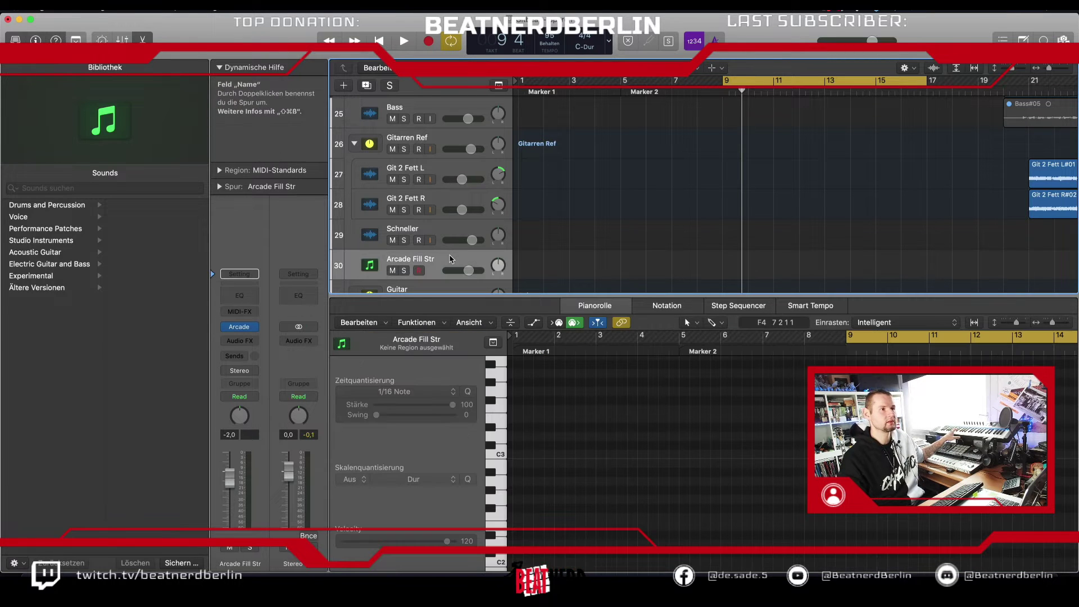
left_click(241, 328)
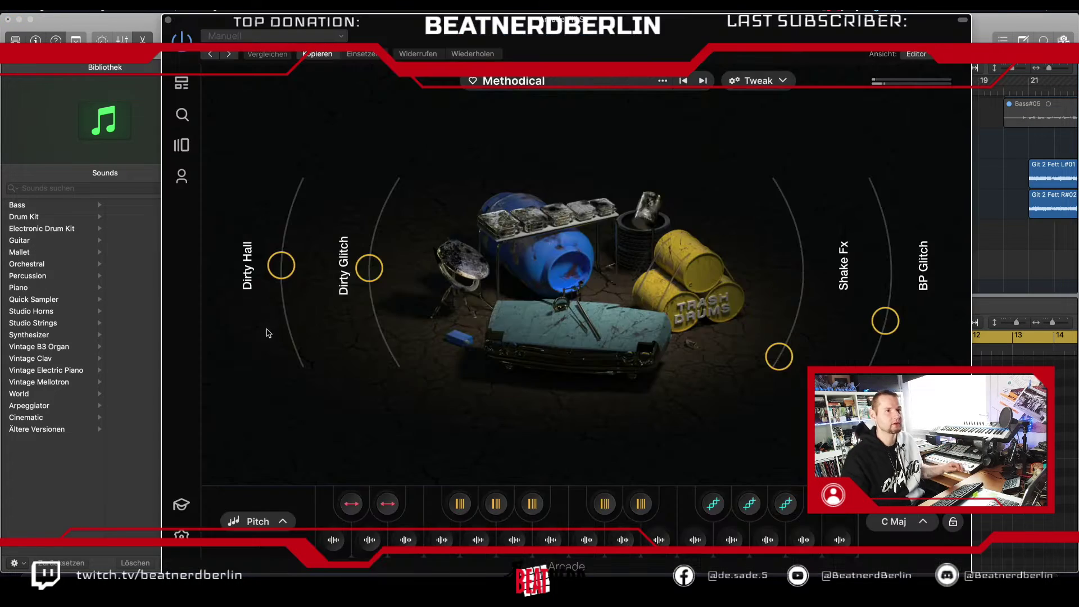
left_click(183, 114)
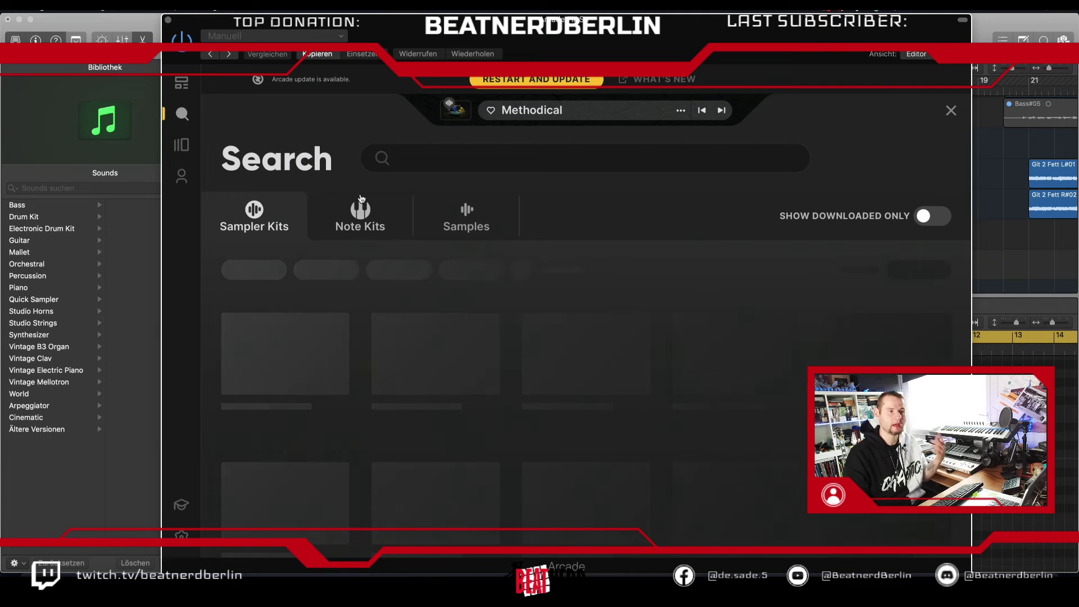
scroll(478, 332, "down", 3)
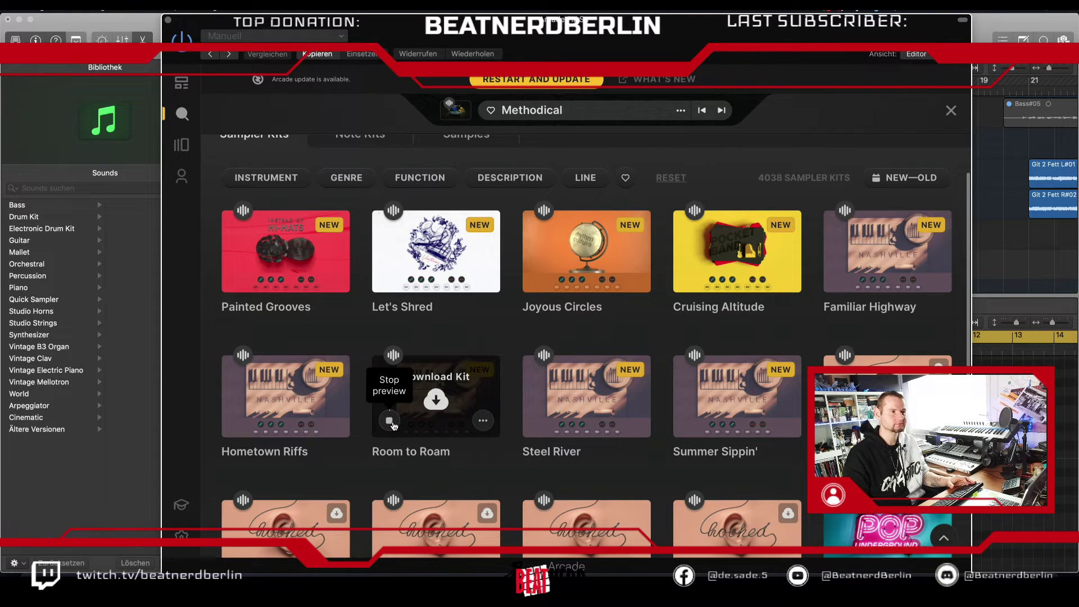
left_click(389, 422)
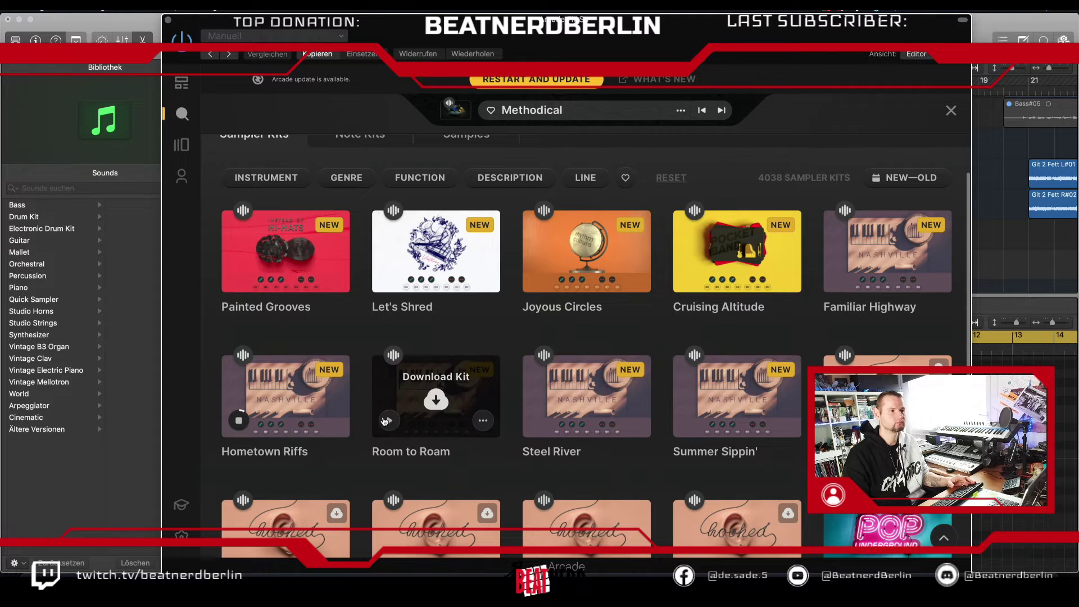
left_click(285, 400)
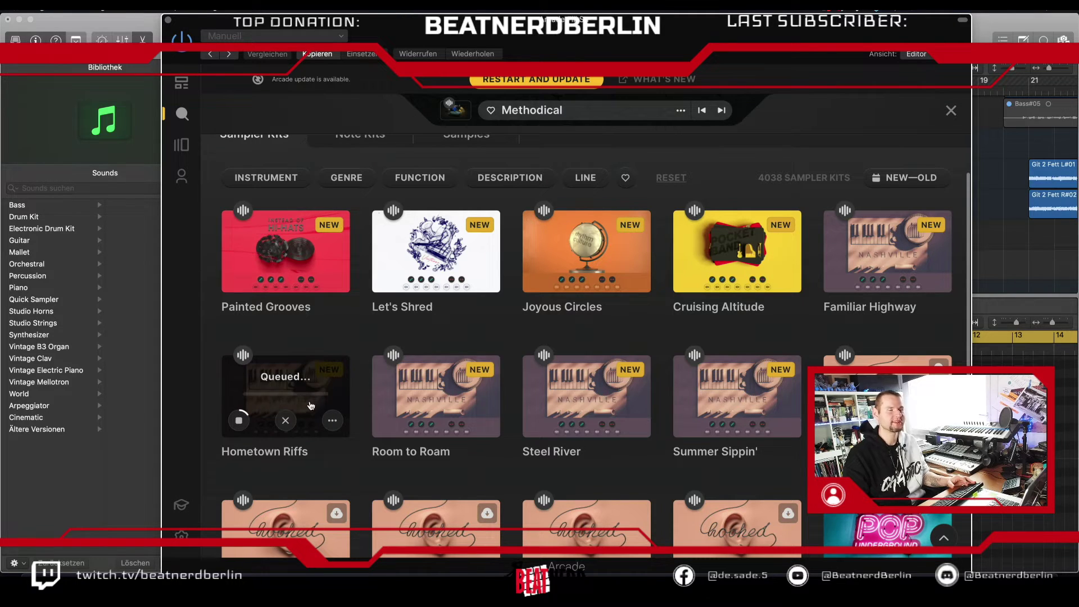
left_click_drag(839, 104, 778, 104)
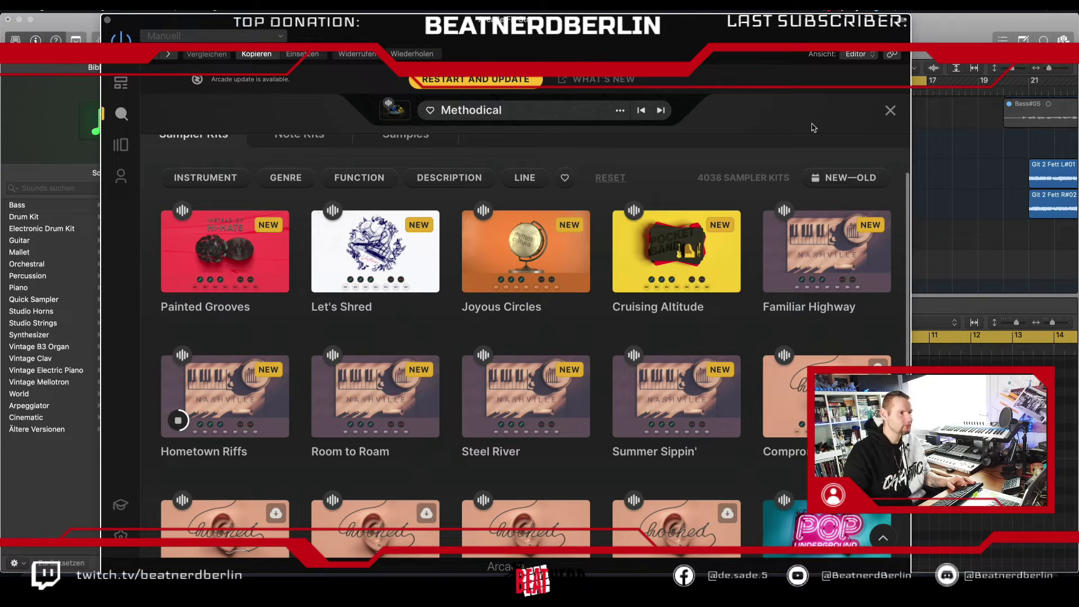
left_click(228, 401)
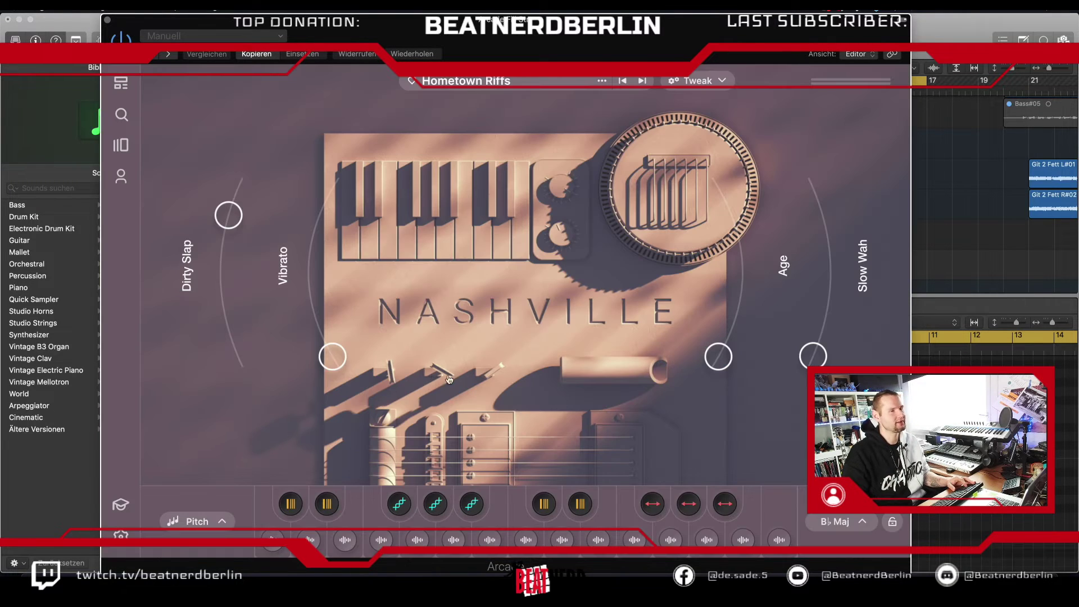
Step: Set the kit's session key to C Maj and record a MIDI take on the Arcade Fill Str track from bar 9 to bar 13
left_click(838, 522)
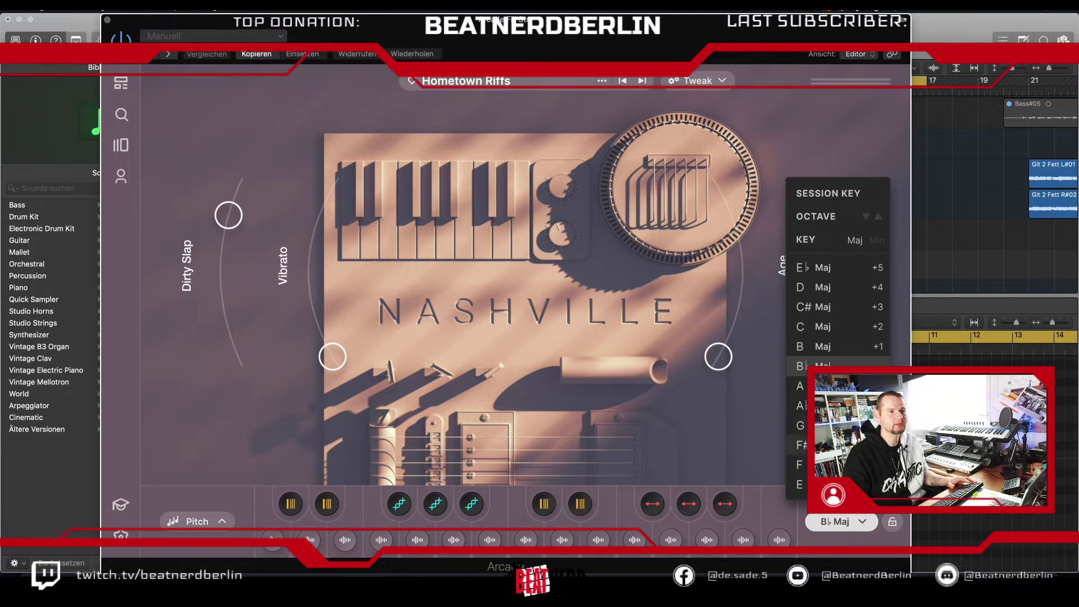
left_click(810, 326)
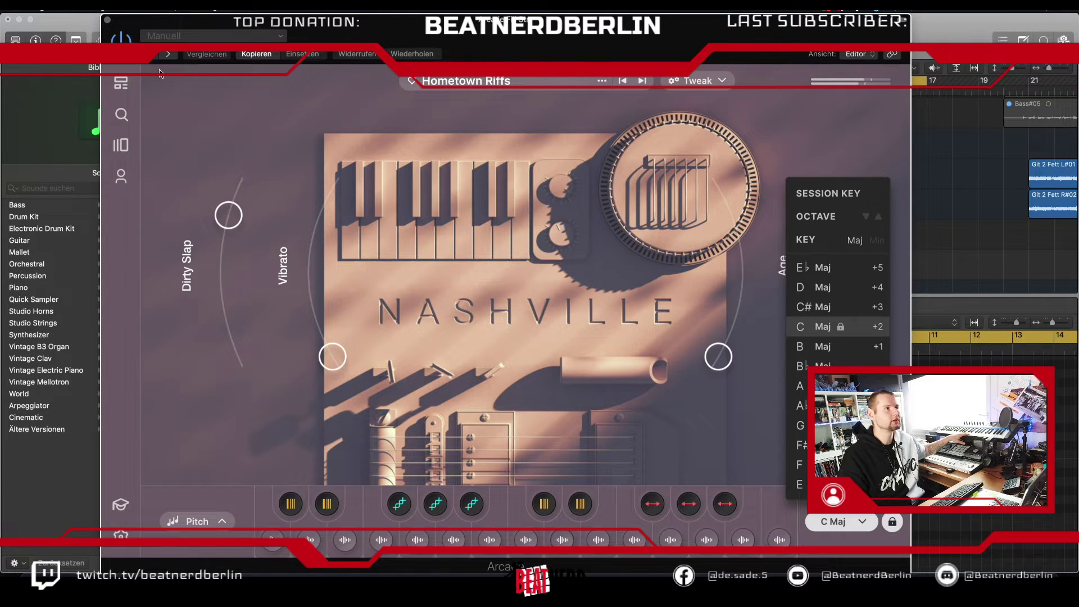
left_click(109, 21)
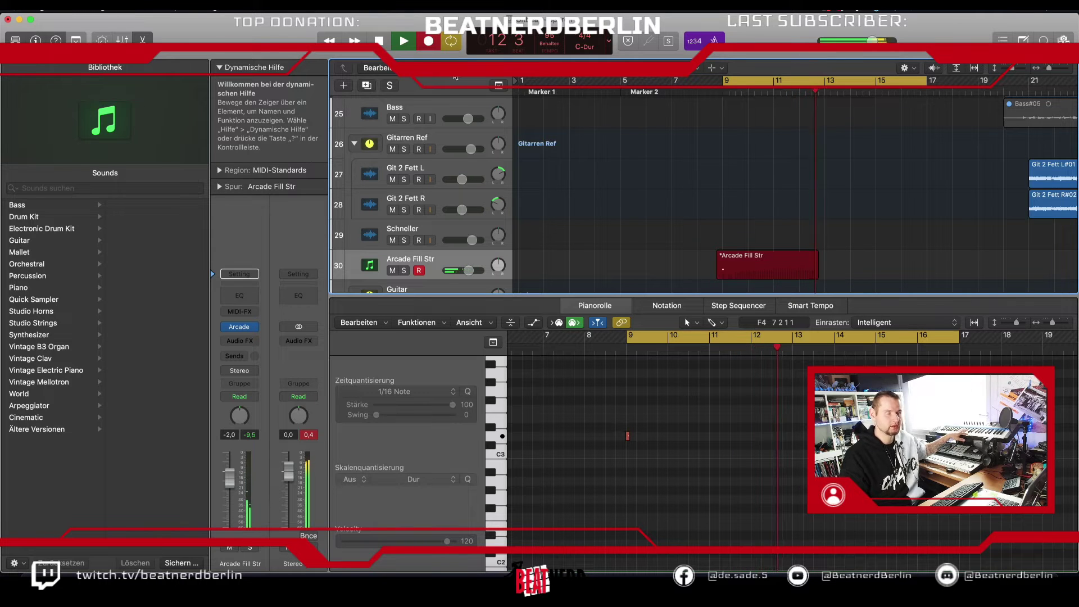
key("space")
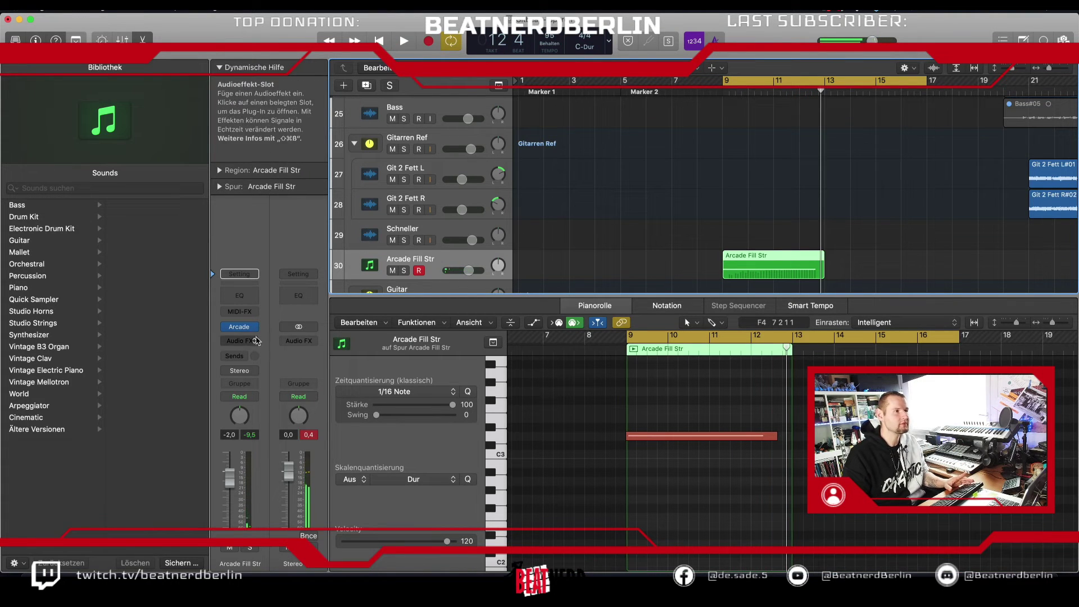
Step: Insert a stereo ValhallaVintageVerb on the Arcade Fill Str track and set its decay to 4.80 s
left_click(256, 340)
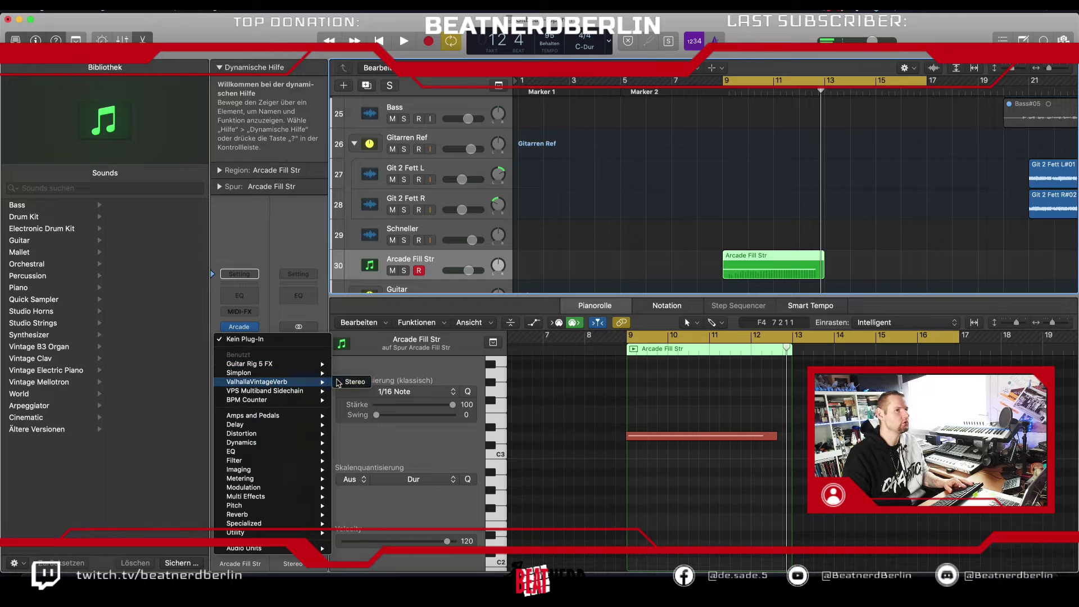
left_click(339, 382)
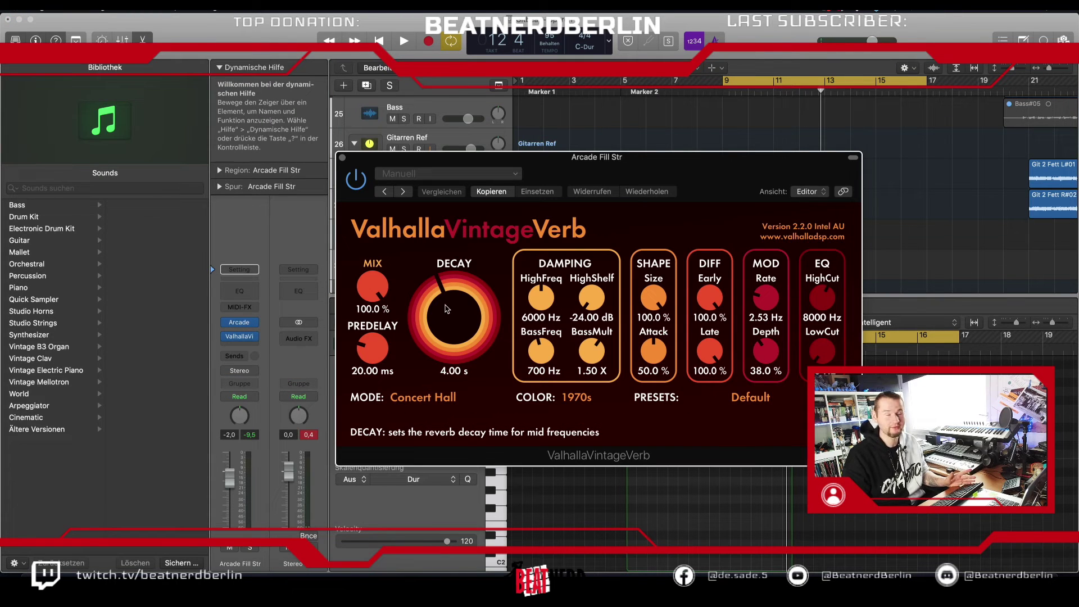
left_click_drag(446, 309, 447, 296)
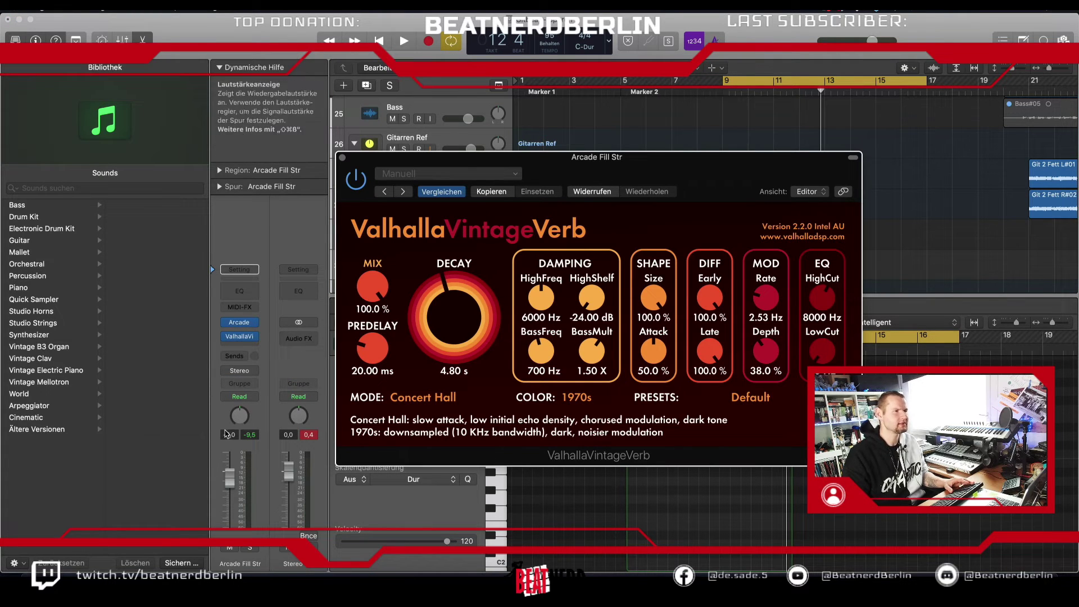
Step: Lower the Arcade Fill Str track's volume to -19.0 dB while listening to the cycled section
left_click_drag(230, 498, 230, 508)
key("space")
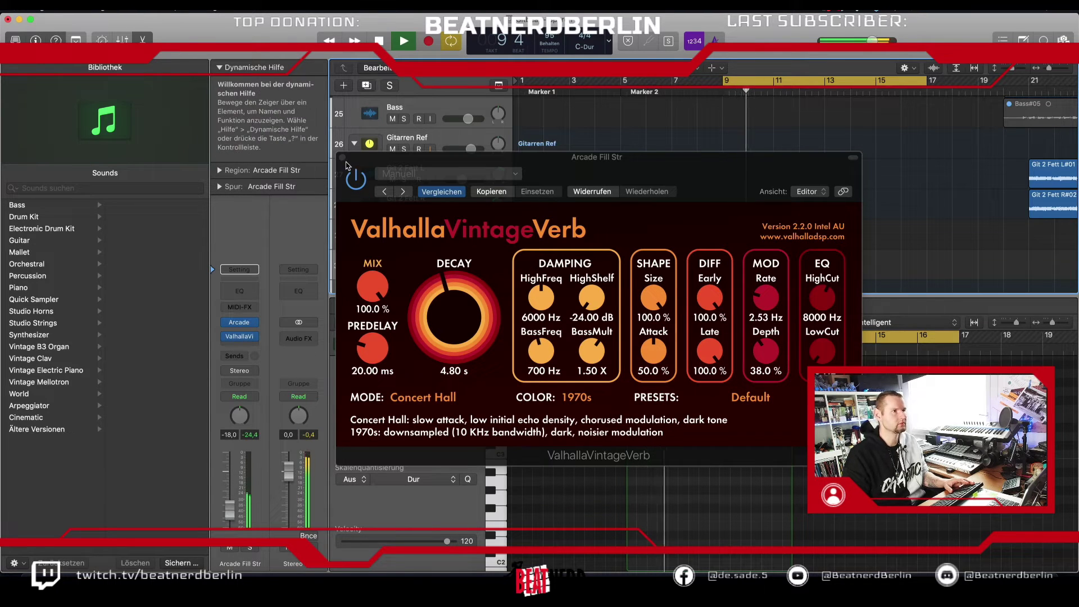
key("v")
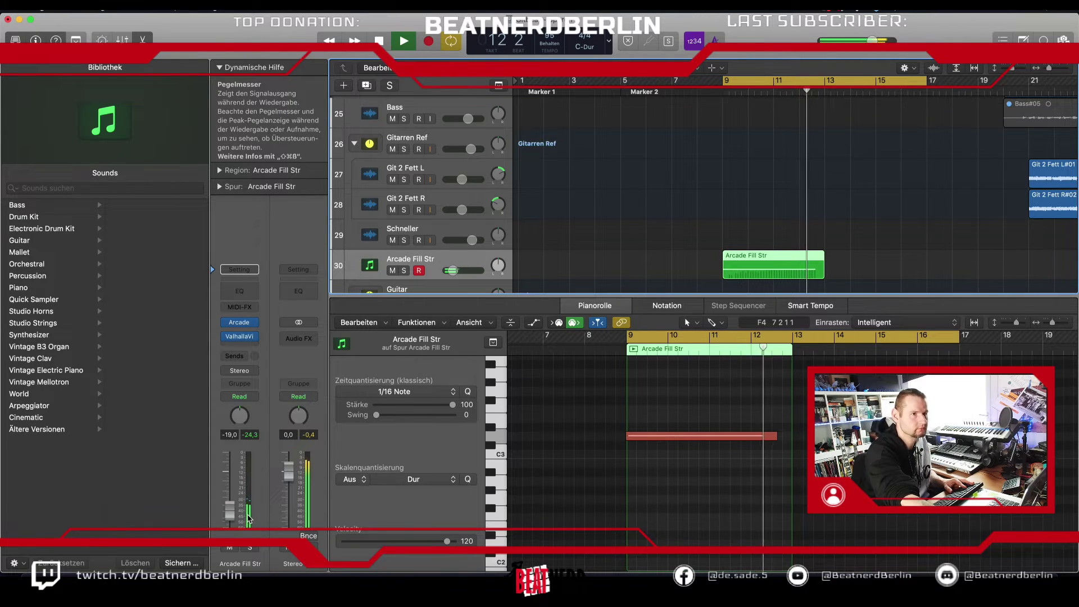
key("space")
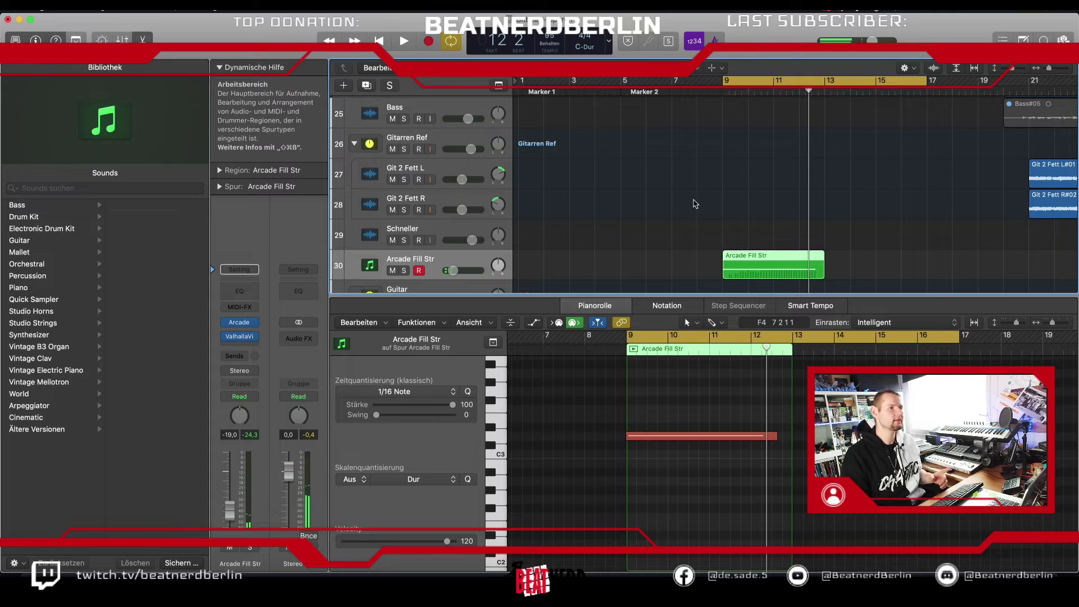
Step: Remove the recorded note from the Arcade Fill Str region at bar 9
scroll(696, 204, "down", 2)
scroll(696, 204, "down", 2)
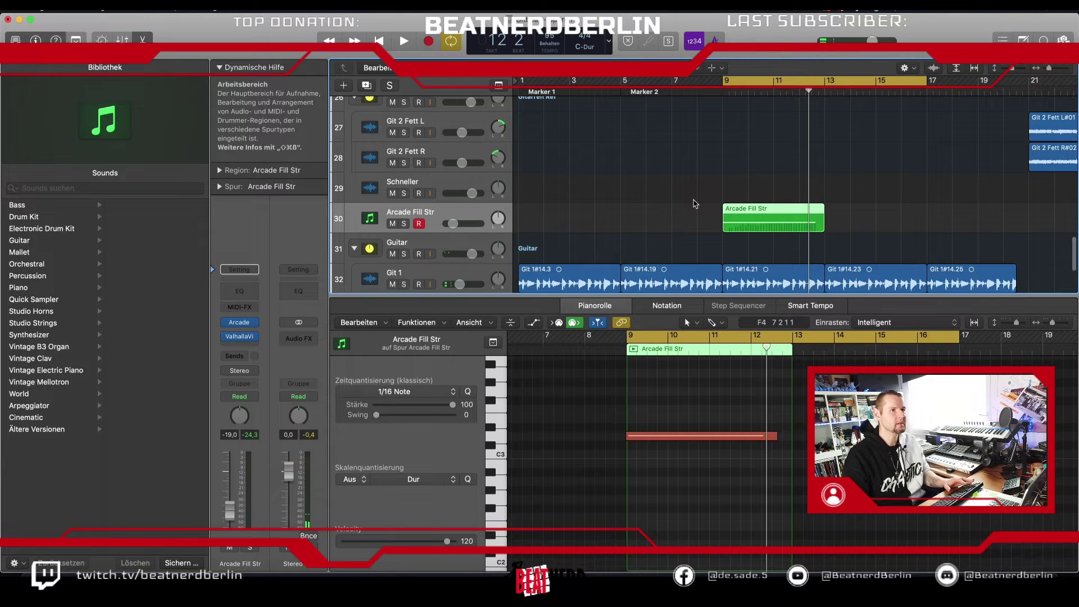
scroll(700, 202, "down", 4)
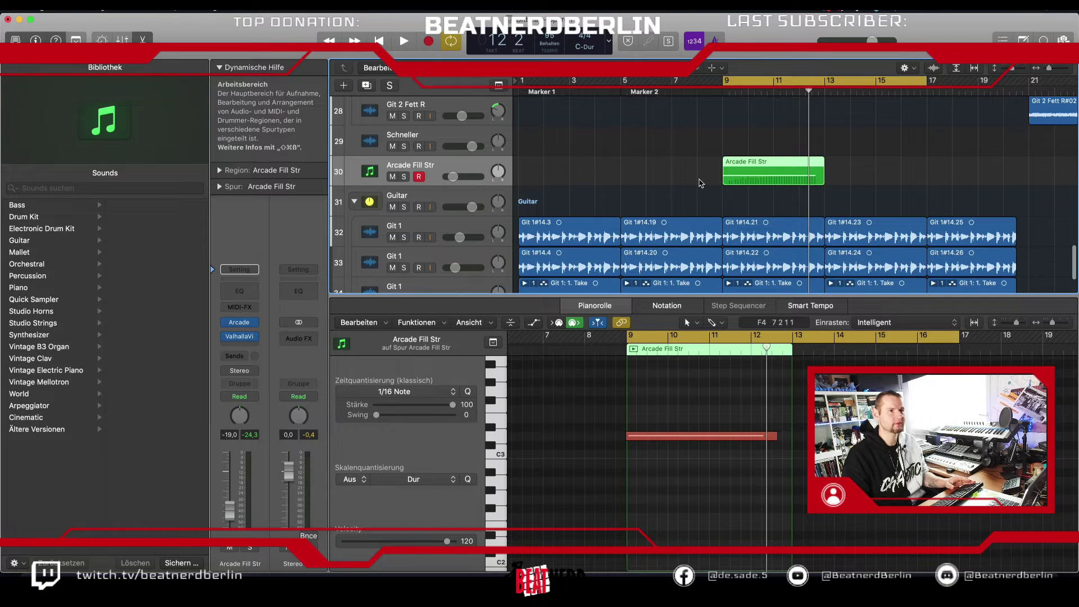
left_click(665, 436)
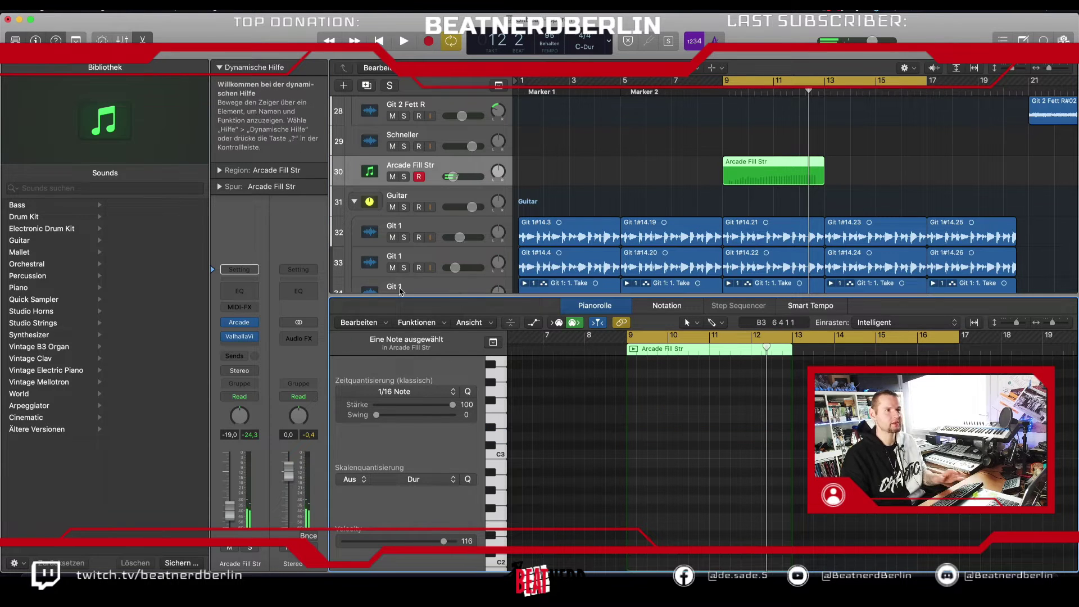
Step: Raise the Arcade Fill Str track's volume to -6.2 dB and try out Hometown Riffs sounds with ValhallaVintageVerb bypassed
left_click_drag(229, 509, 229, 500)
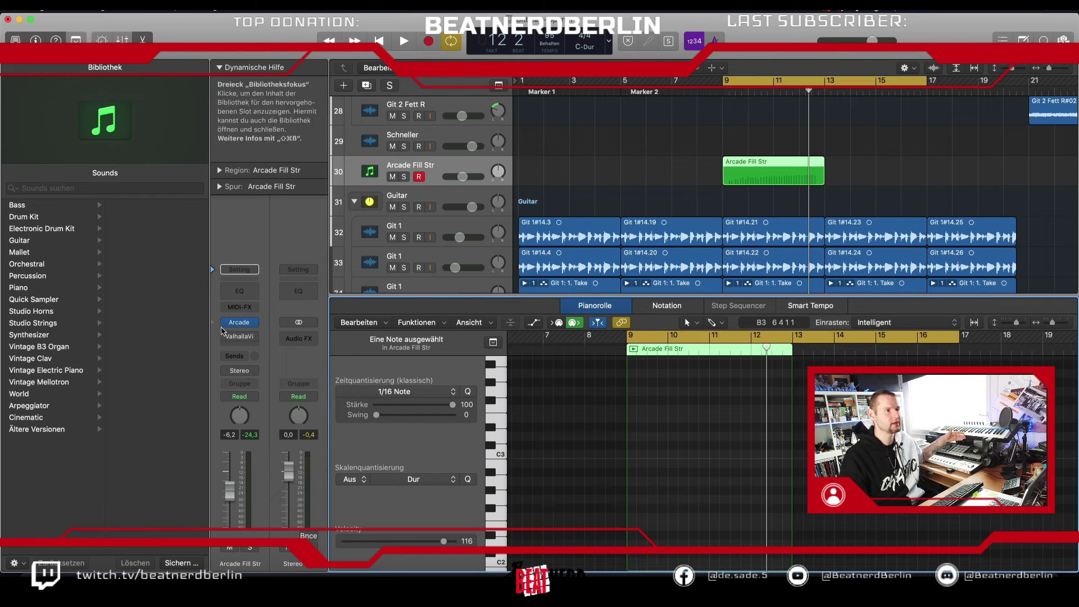
left_click(240, 323)
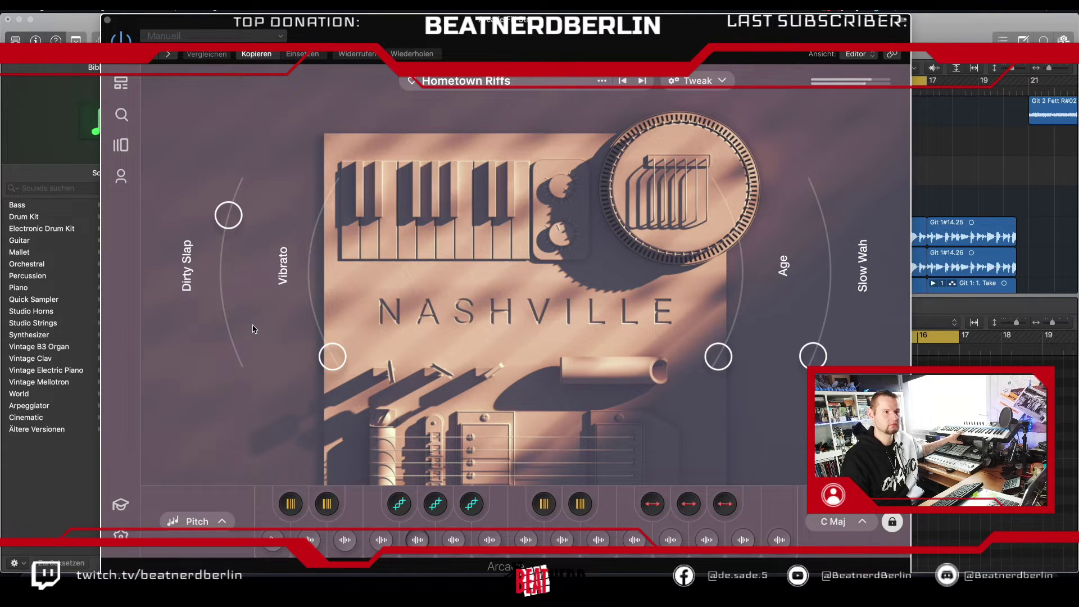
left_click(107, 20)
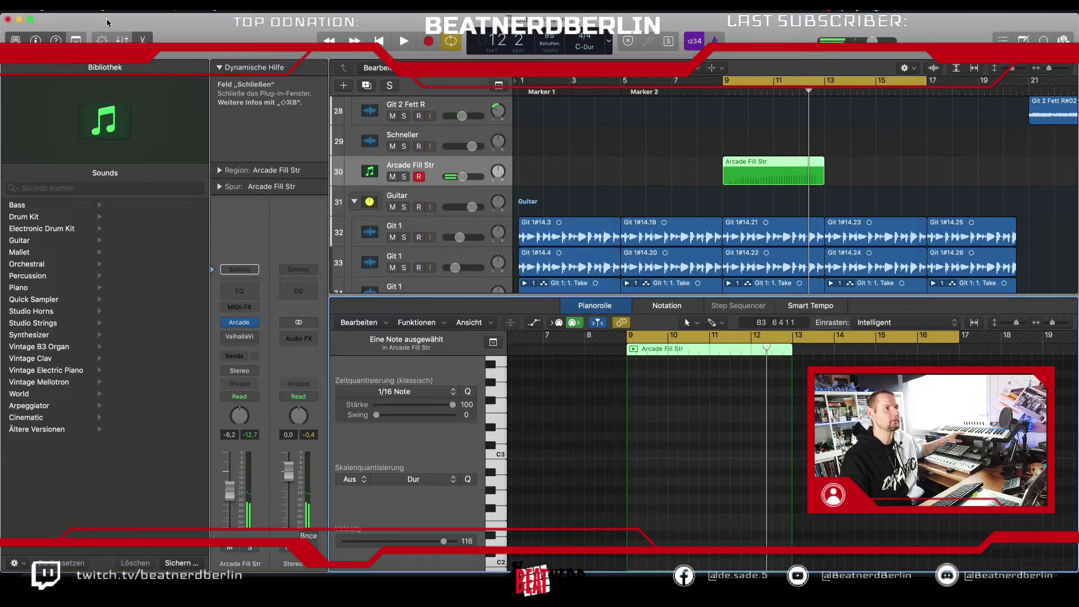
key("space")
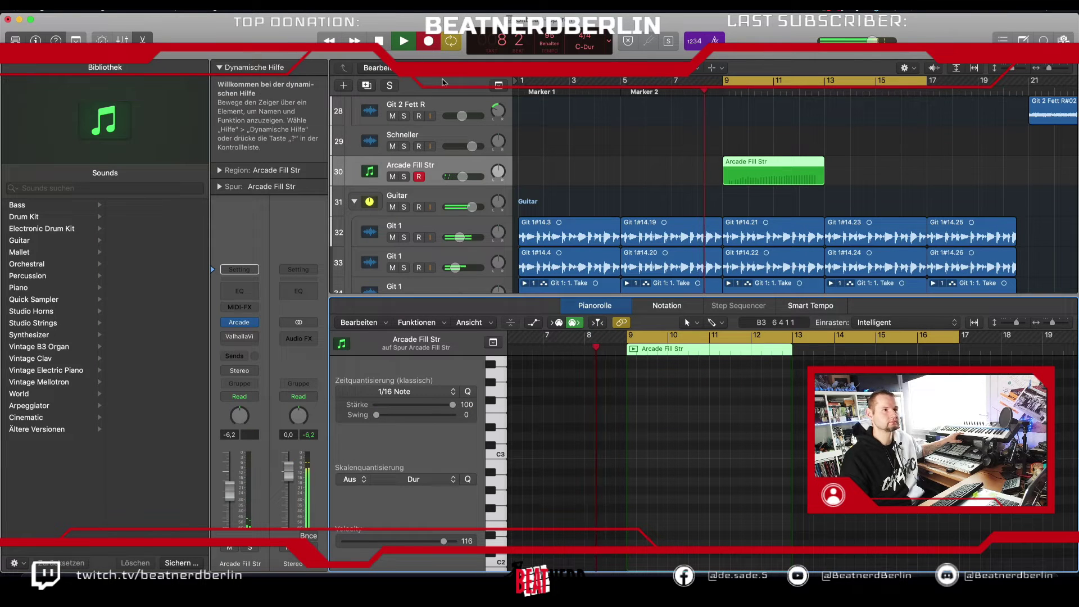
key("space")
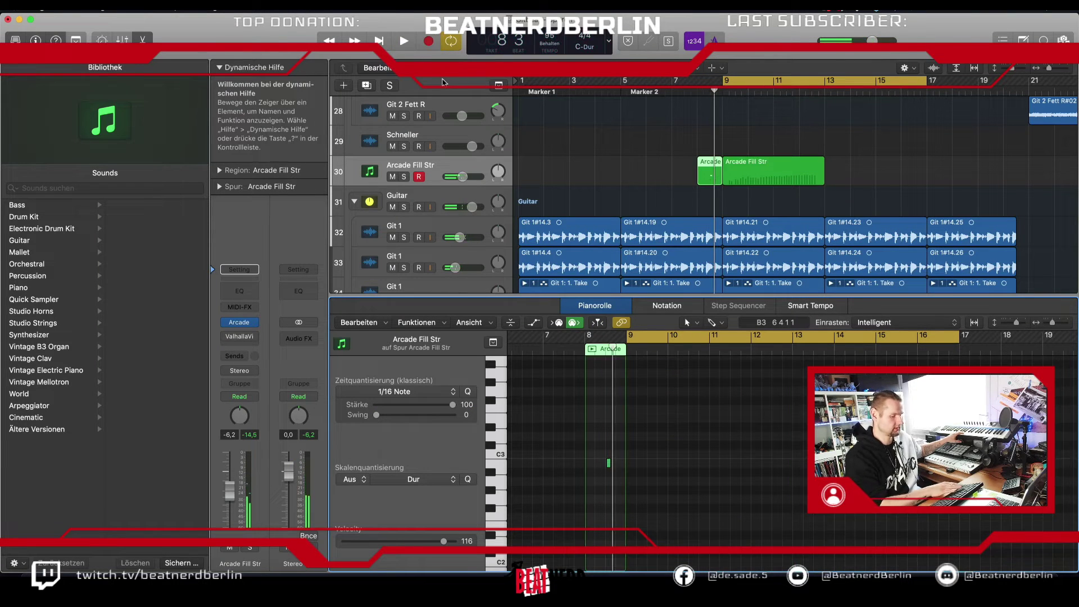
key("super+z")
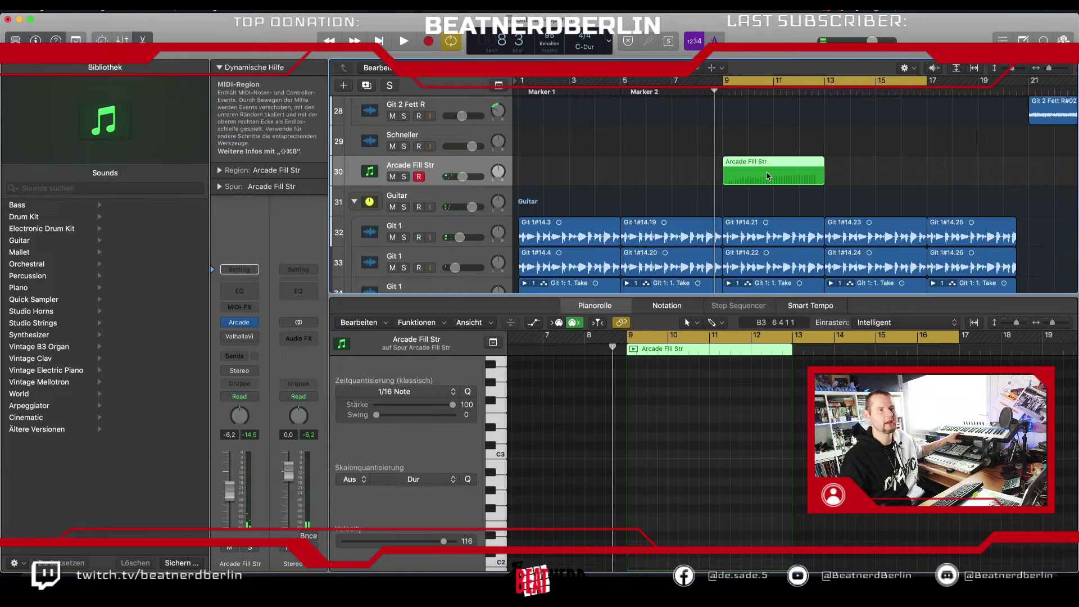
Step: Delete the Arcade Fill Str region between bars 9 and 13 on track 30
scroll(731, 447, "up", 15)
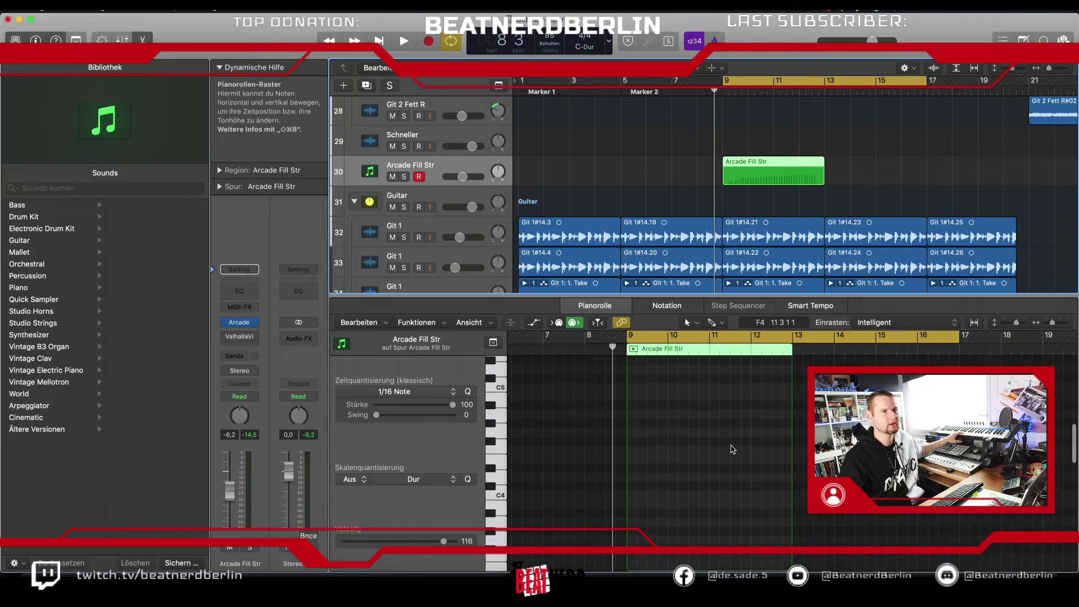
scroll(732, 449, "down", 20)
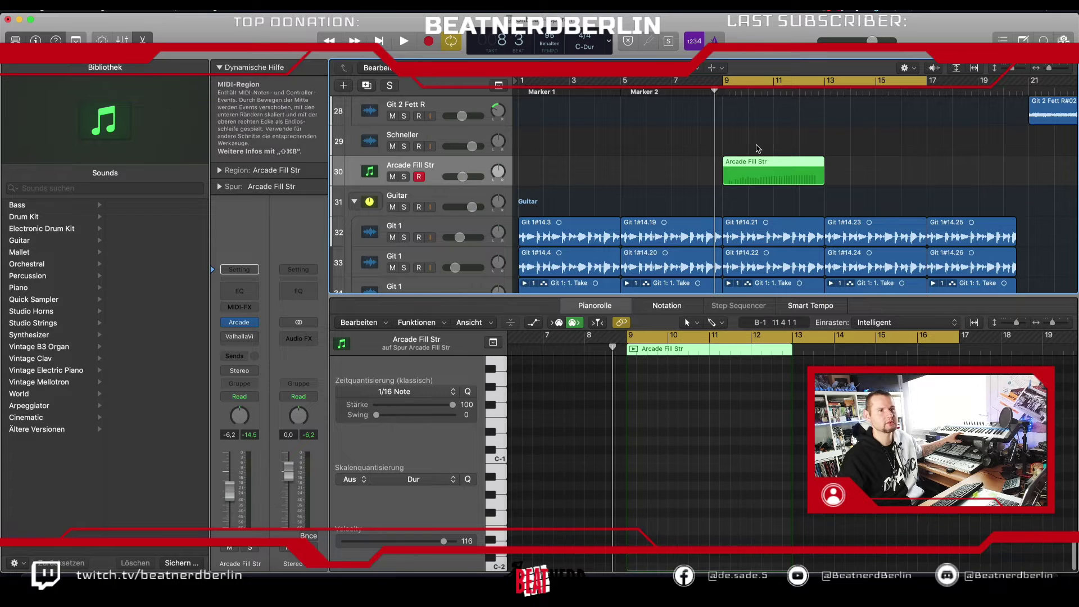
left_click(758, 155)
left_click(758, 158)
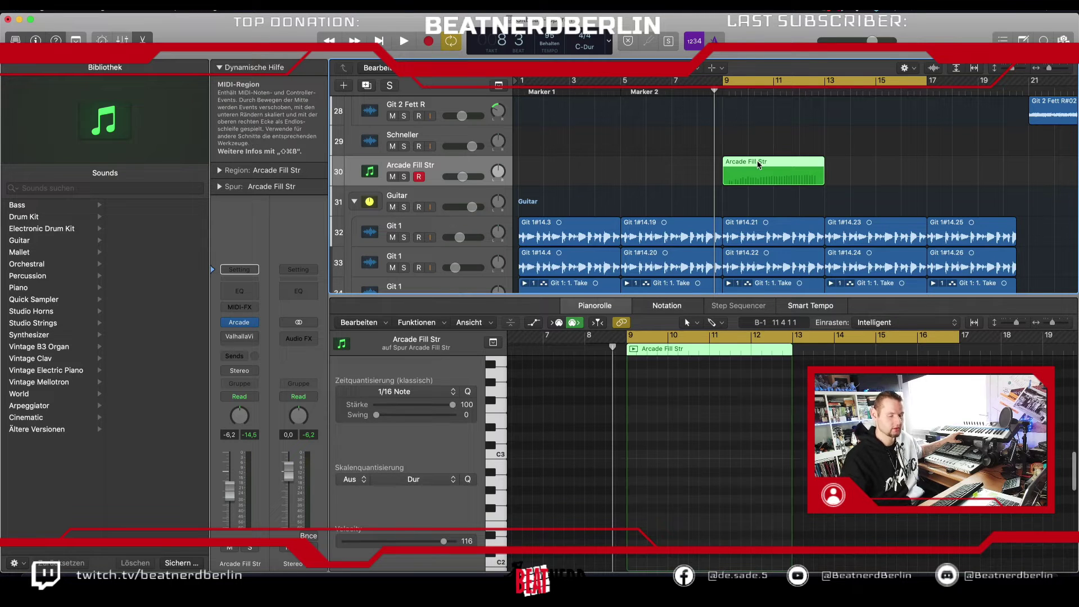
key("Delete")
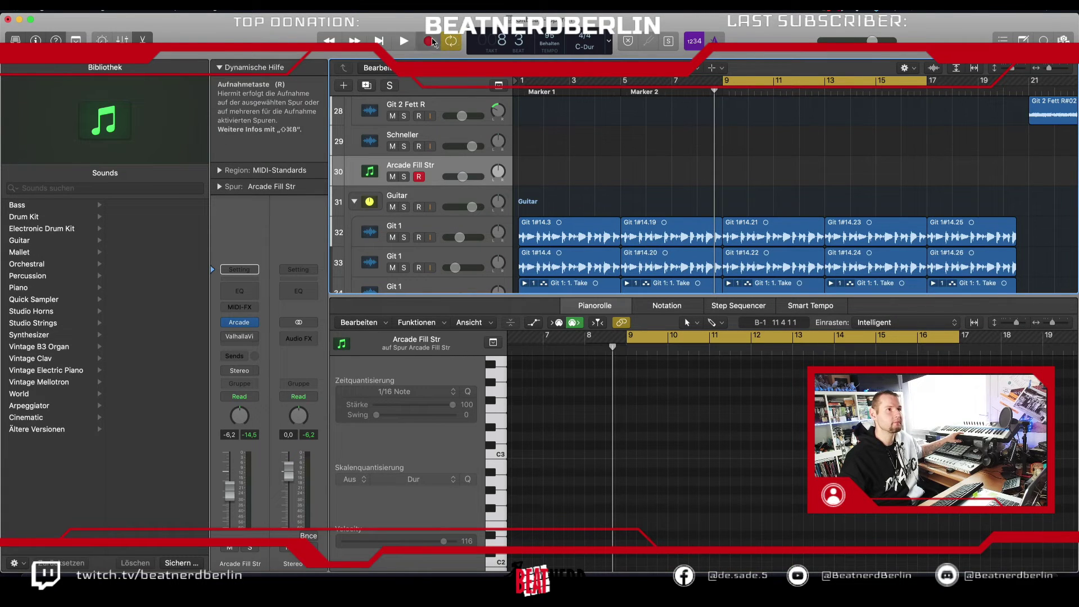
Step: Record a sustained Hometown Riffs note on the Arcade Fill Str track from bar 9 to bar 13 and select it
left_click(430, 41)
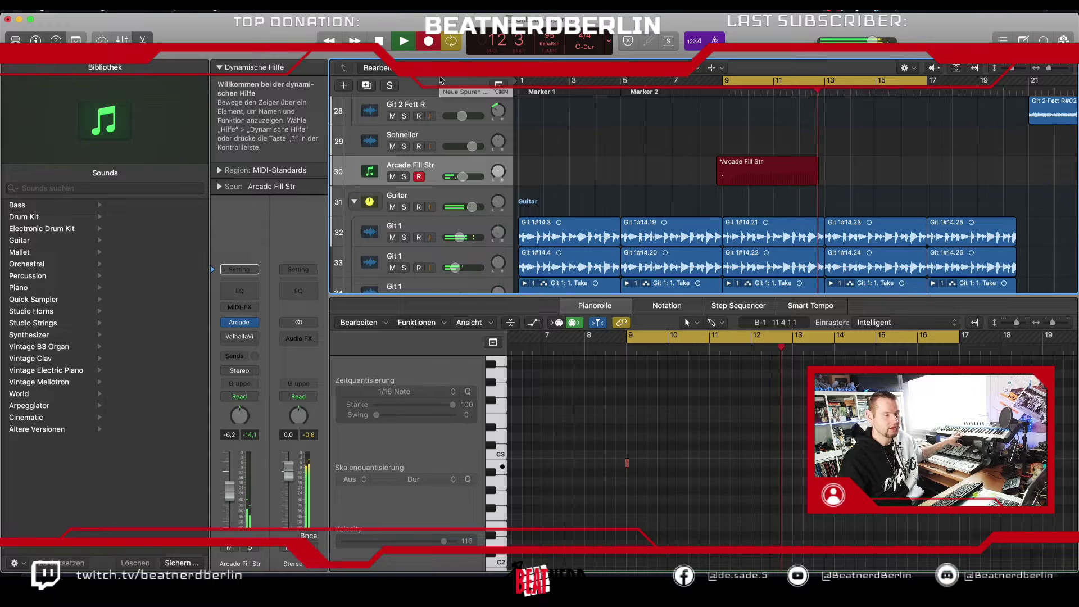
key("space")
left_click(675, 463)
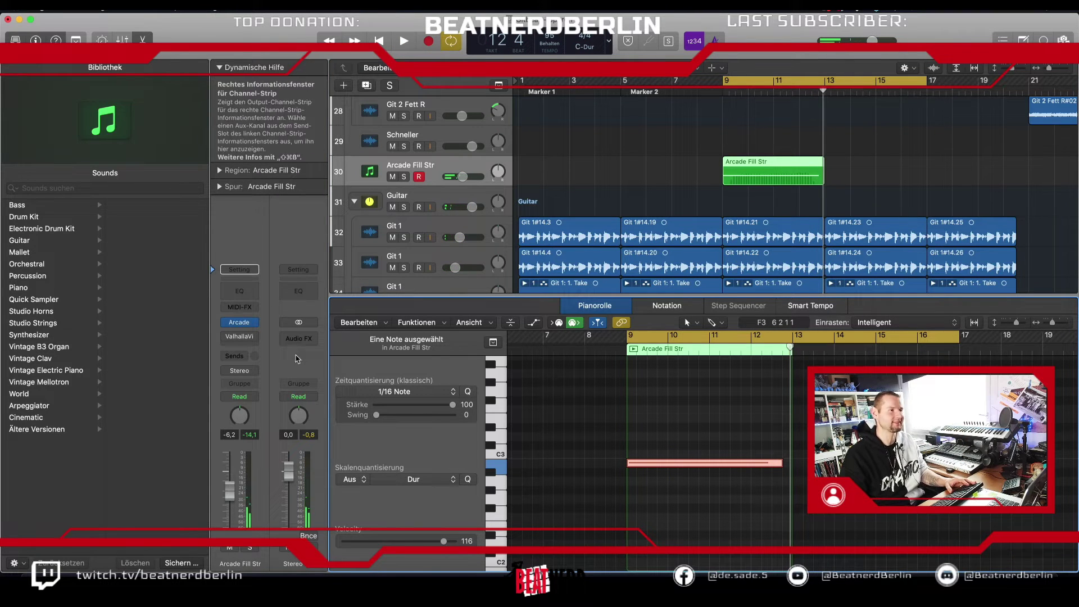
Step: Turn ValhallaVintageVerb back on and lower the Arcade Fill Str track's volume to -16.4 dB while listening to the section
left_click(226, 336)
left_click_drag(230, 490, 230, 510)
key("space")
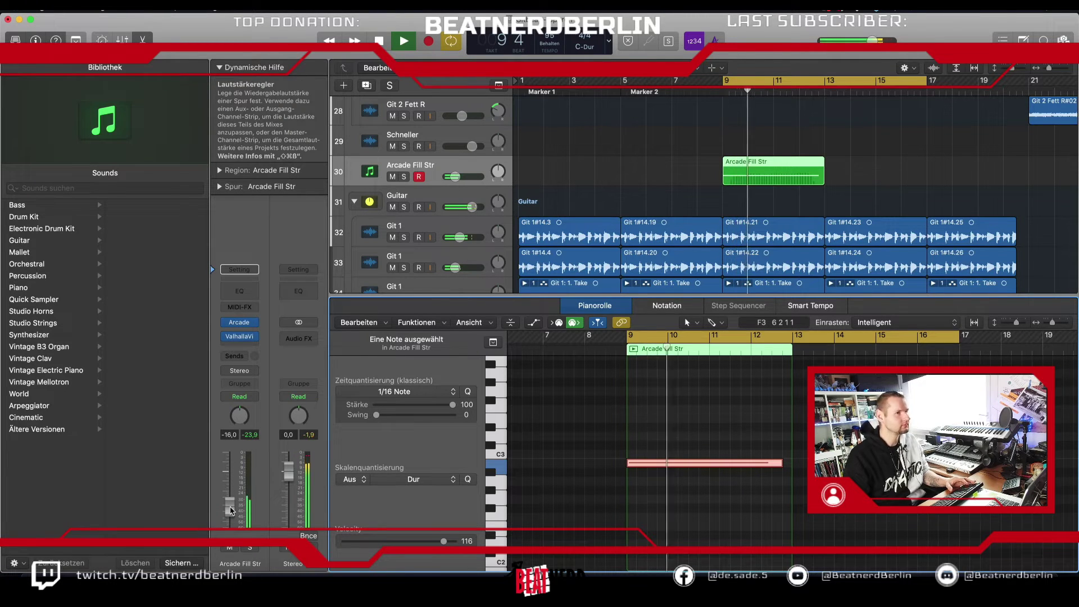
left_click_drag(231, 510, 231, 510)
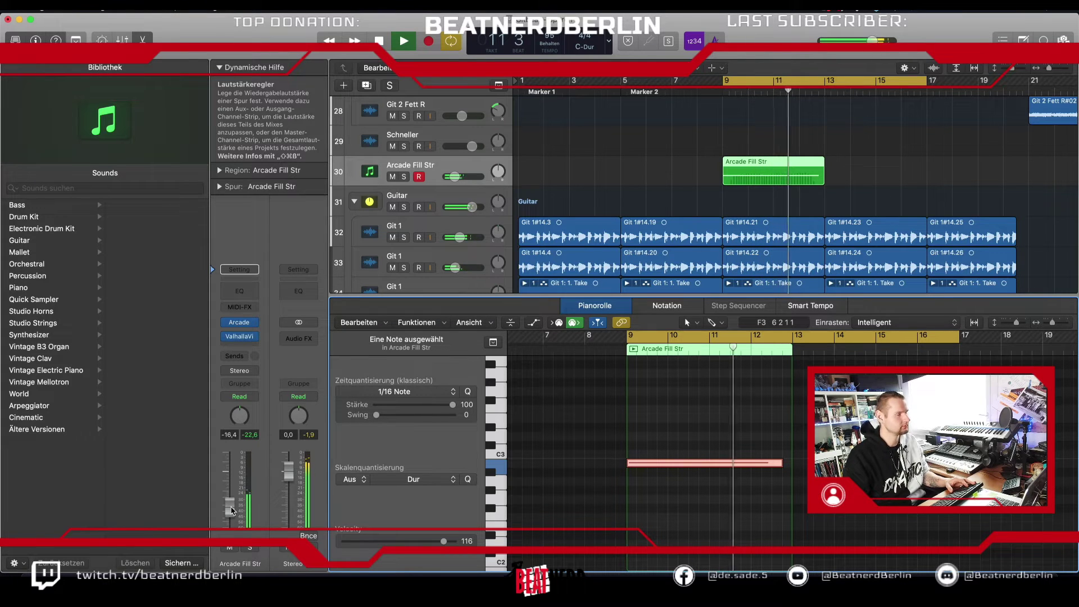
key("space")
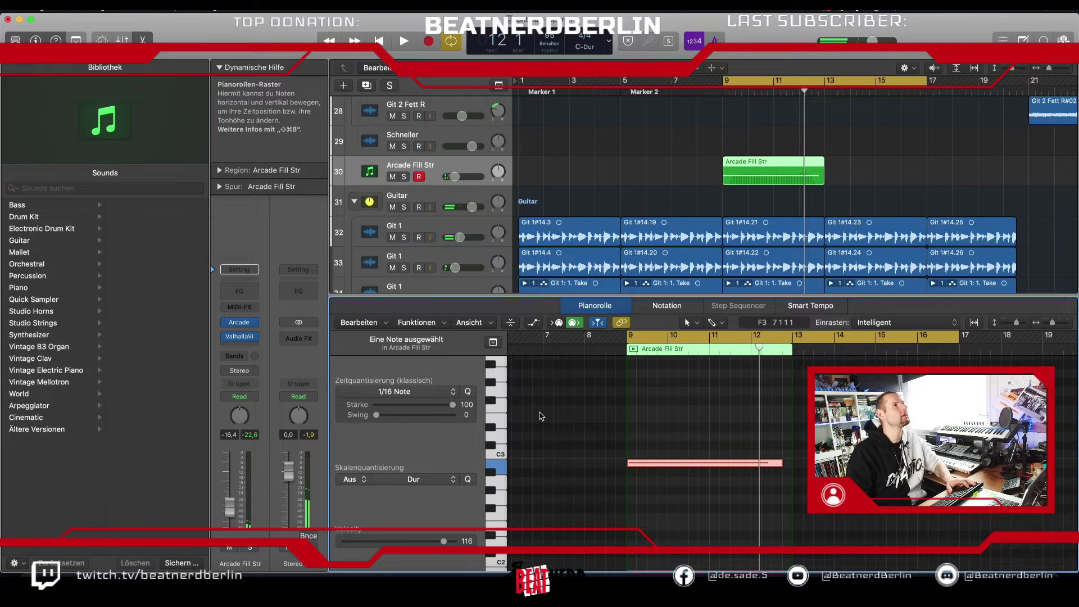
Step: Divide the recorded note into four one-bar notes, raise the last one to C3, and play the result
key("space")
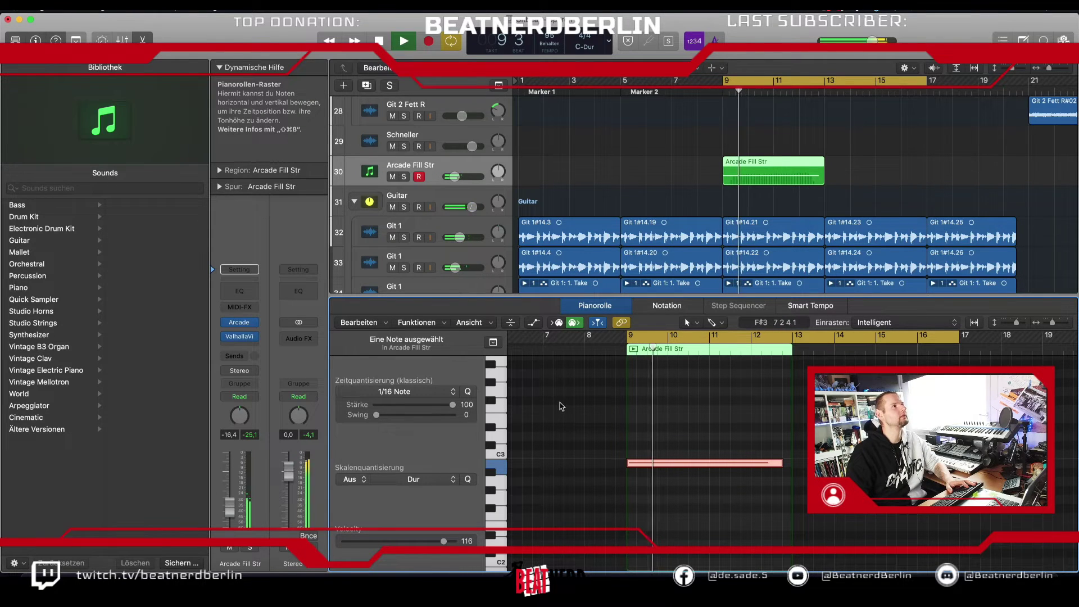
key("space")
left_click(709, 439)
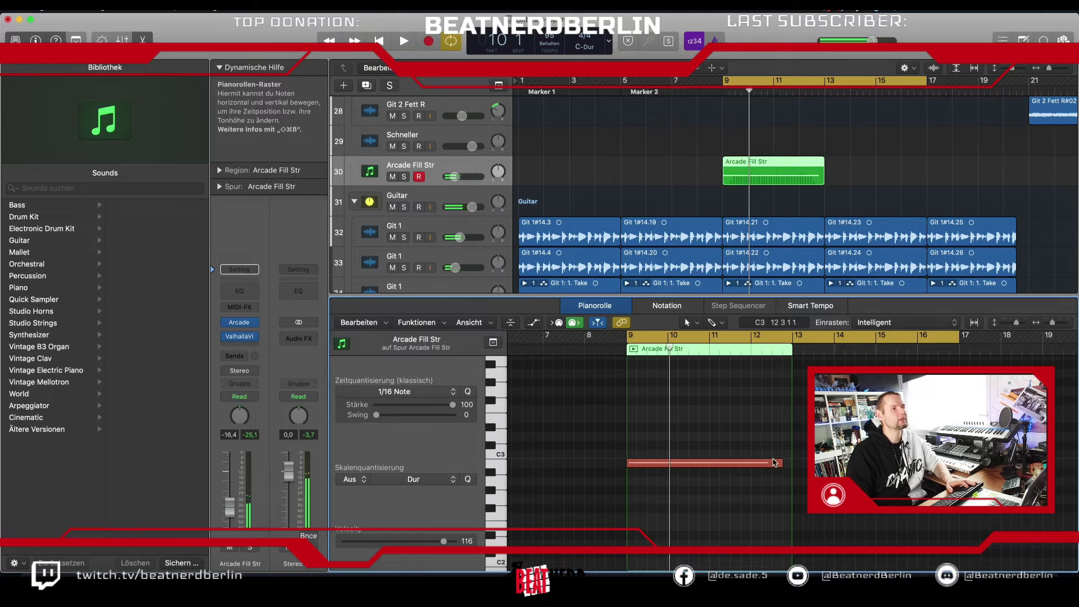
mouse_move(775, 463)
left_mouse_down()
mouse_move(650, 466)
mouse_move(772, 459)
left_mouse_up()
key("space")
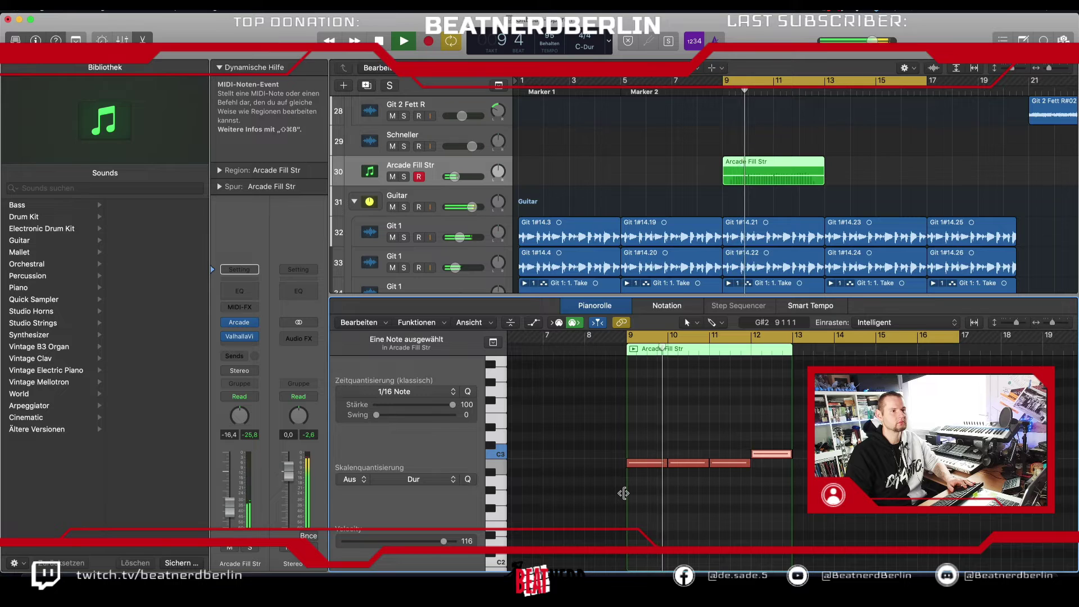
Step: Shorten the first three notes of the Arcade Fill Str region together and listen to the phrase
key("space")
left_click_drag(750, 490, 655, 466)
key("space")
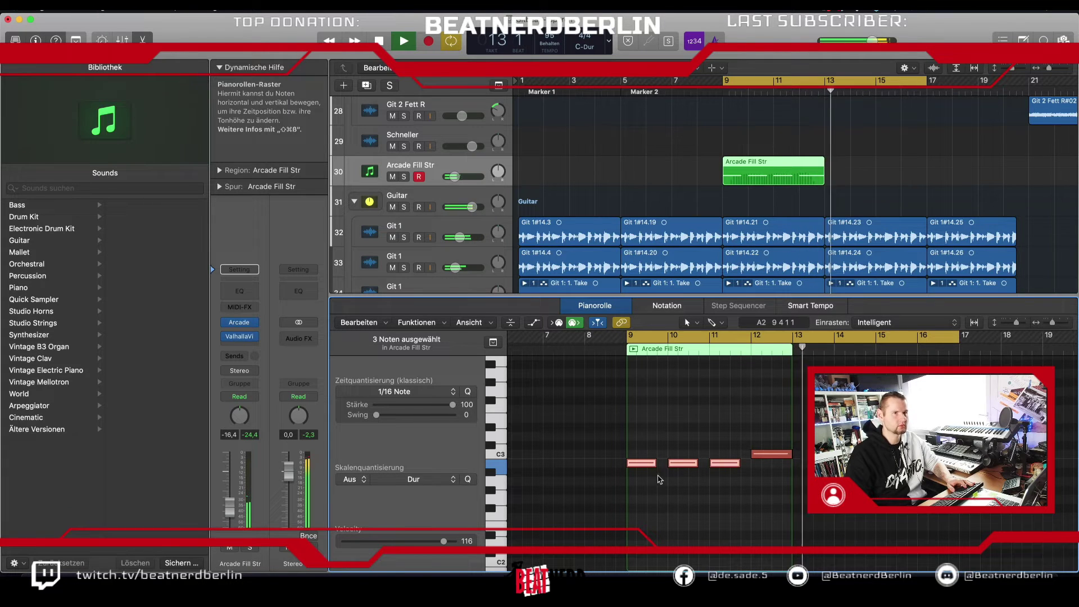
Step: Stop playback and delete the Arcade Fill Str region between bars 9 and 13
key("space")
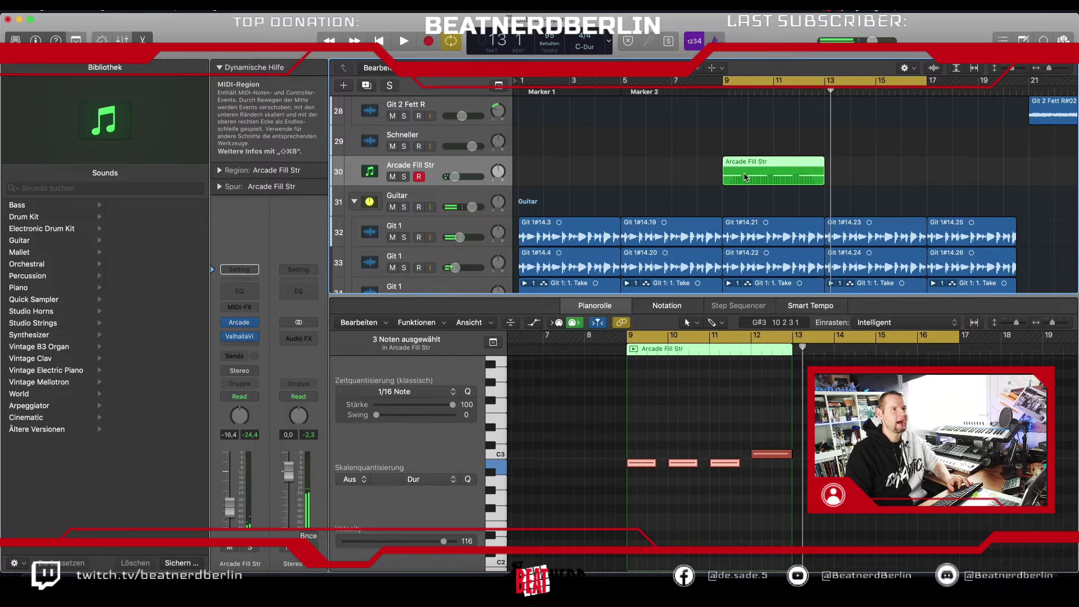
key("Delete")
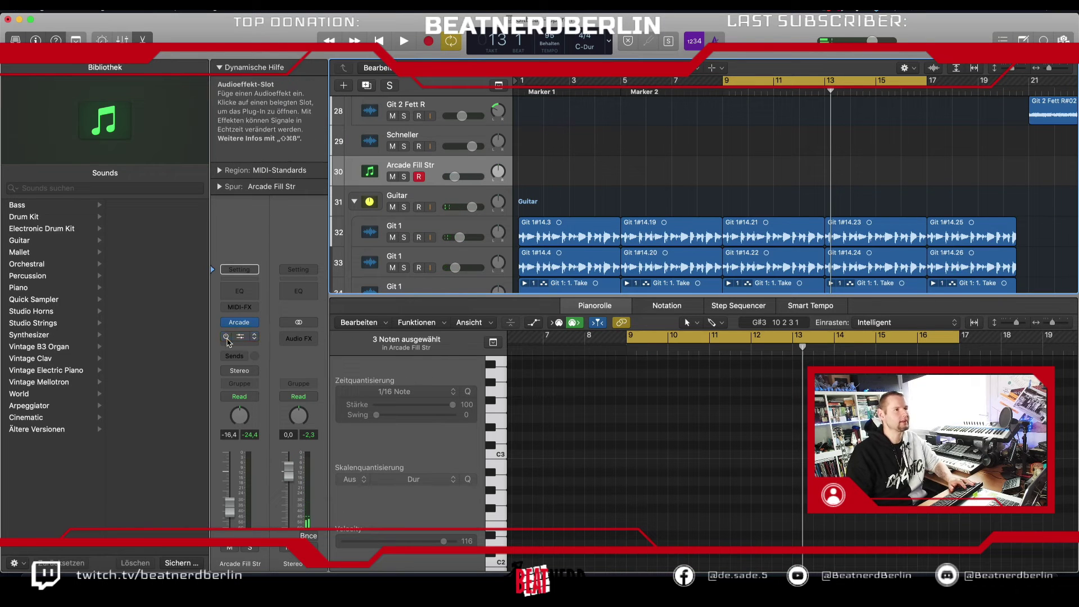
Step: Open Arcade on the Arcade Fill Str track and set its session key to A minor
left_click(243, 325)
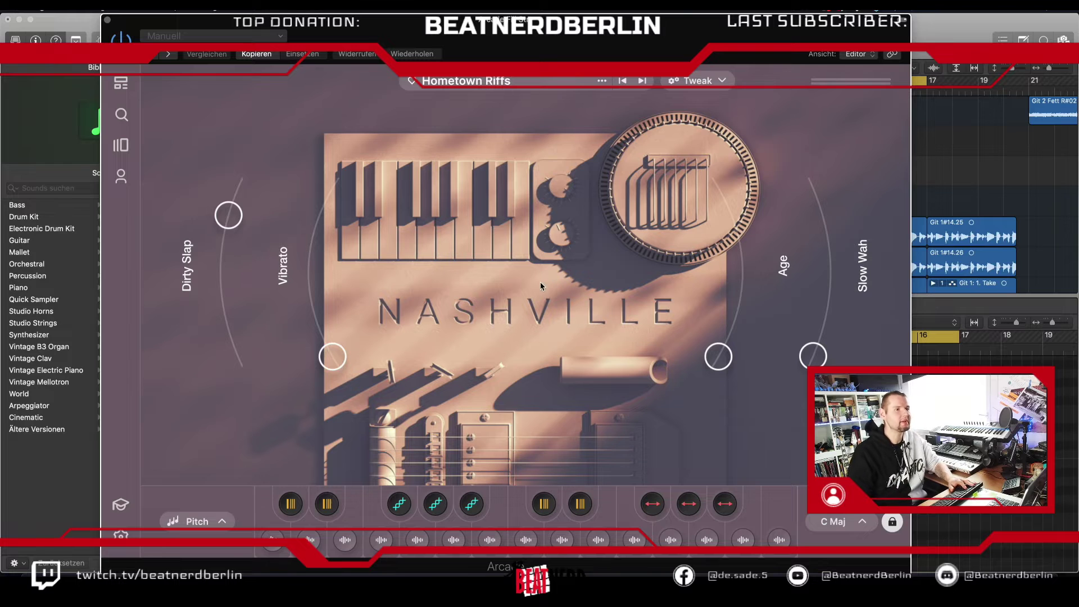
left_click(835, 522)
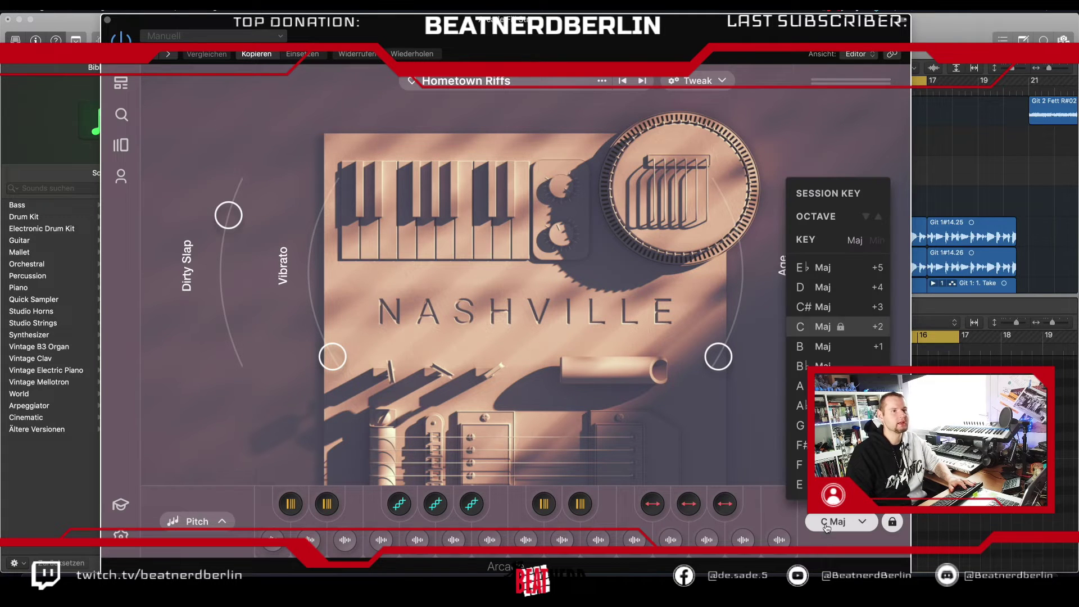
left_click(876, 242)
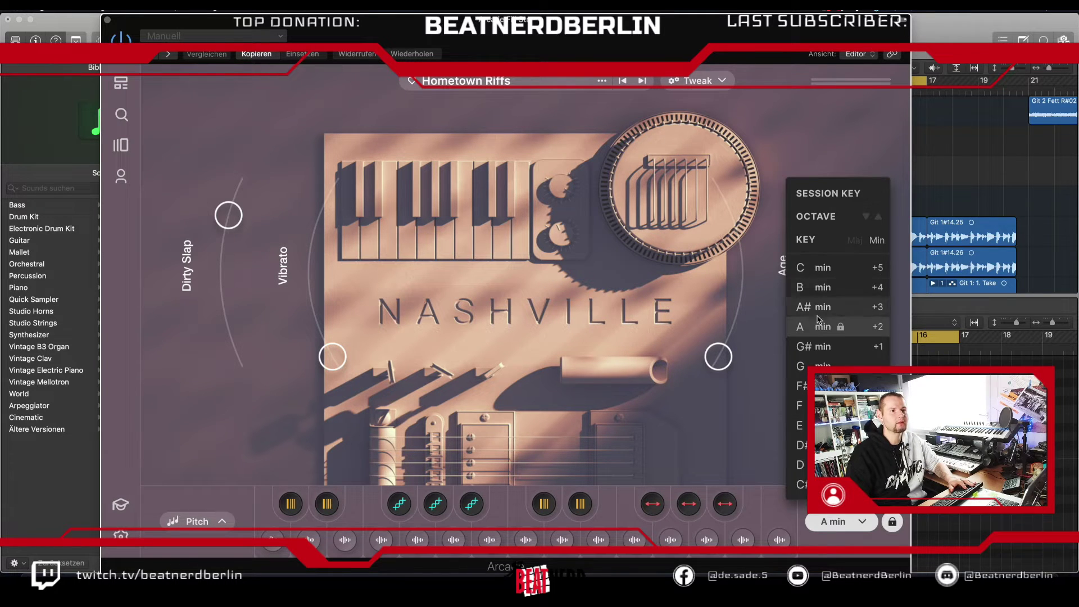
left_click(794, 330)
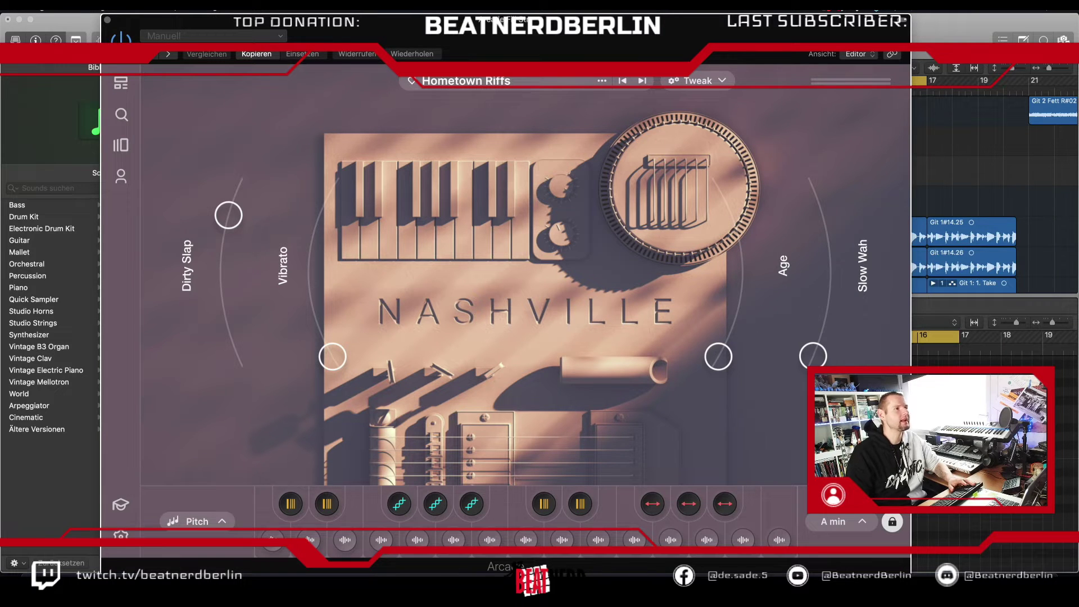
Step: Browse Arcade's sampler kits and preview Summer Sippin', Laser Gleam, Priceless and Not Ready Yet
left_click(123, 117)
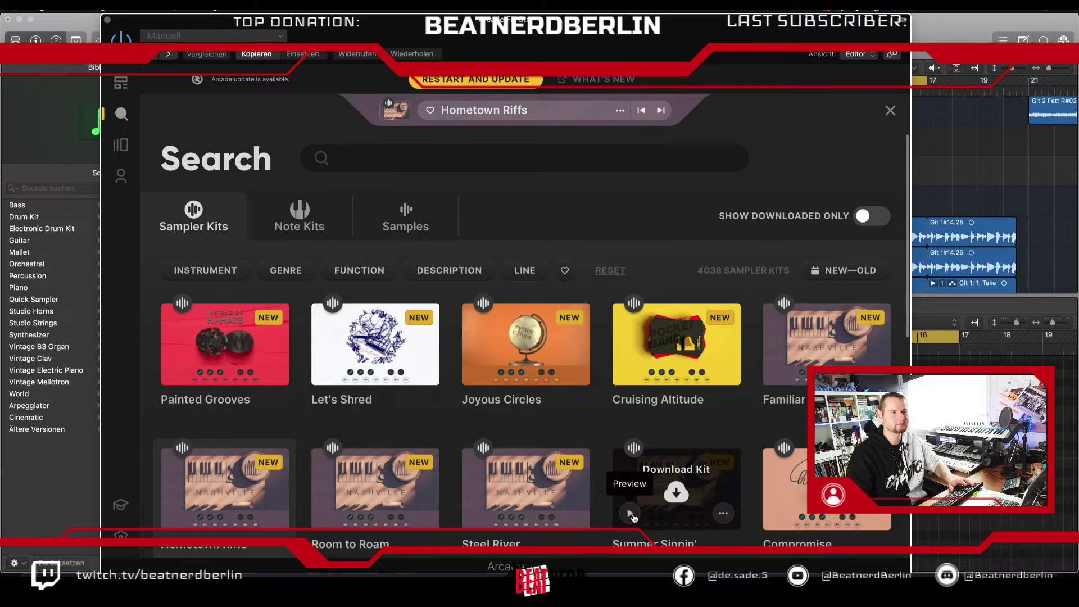
left_click(632, 516)
scroll(674, 418, "down", 3)
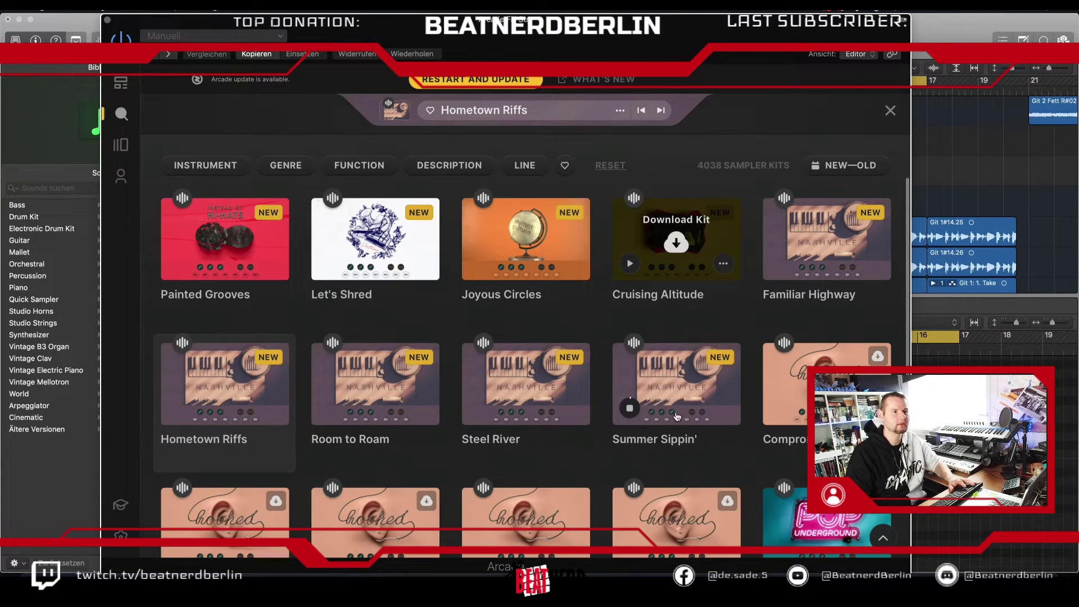
scroll(622, 420, "down", 7)
left_click(781, 314)
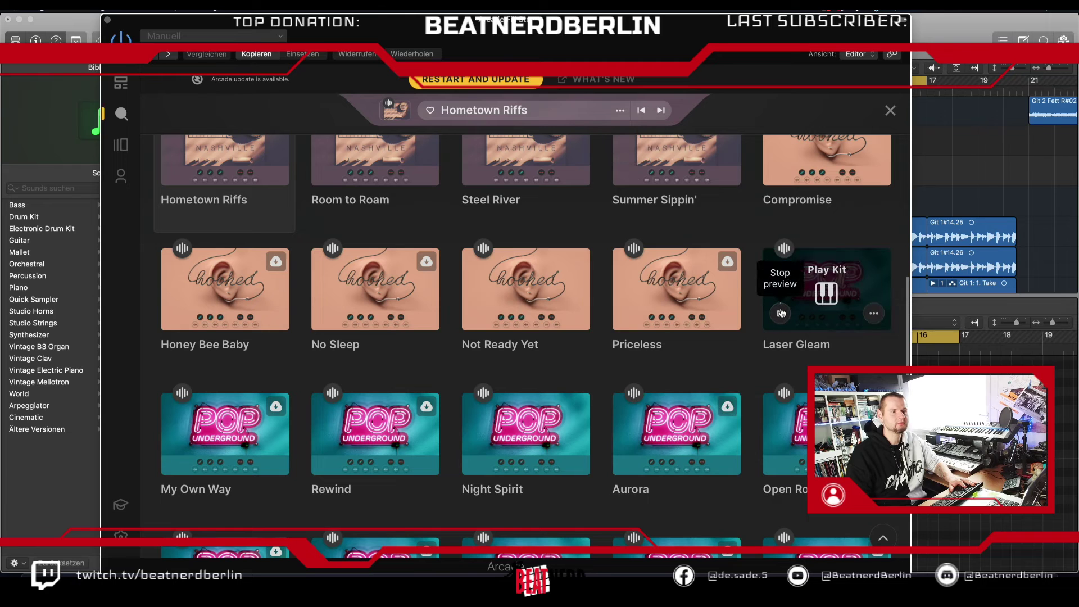
left_click(629, 314)
scroll(607, 259, "down", 3)
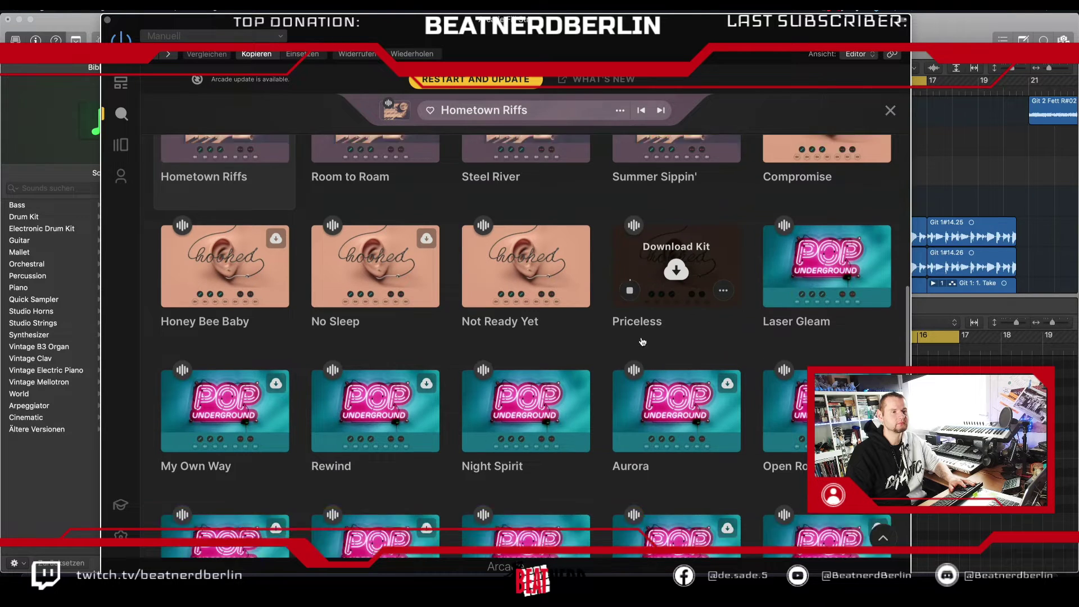
left_click(479, 203)
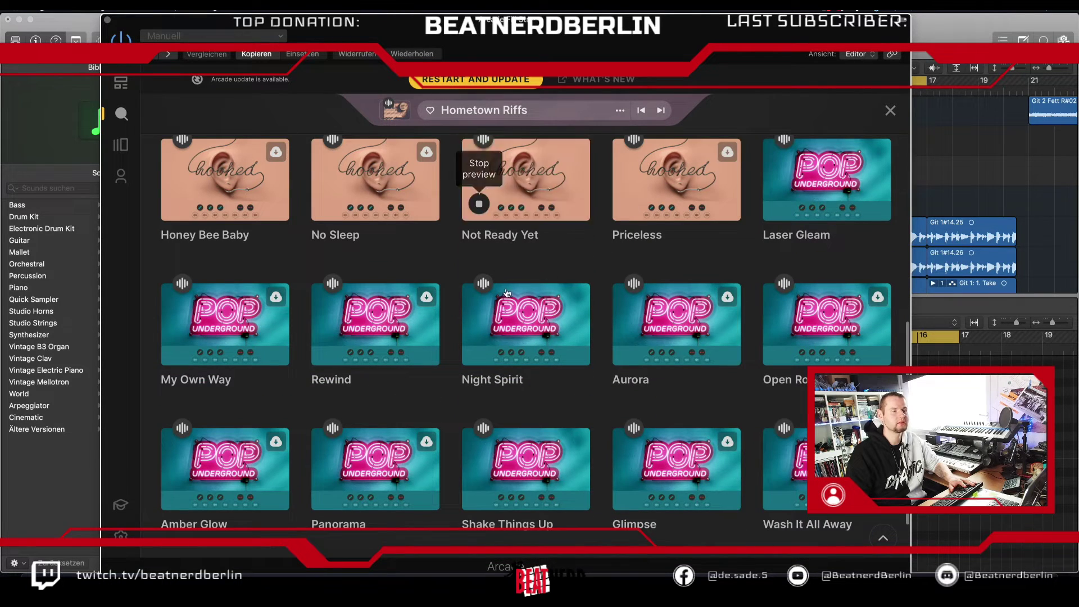
Step: Preview further sampler kits, including Lighthearted, The Road Ahead and Shoreline
scroll(508, 295, "down", 4)
scroll(512, 303, "down", 12)
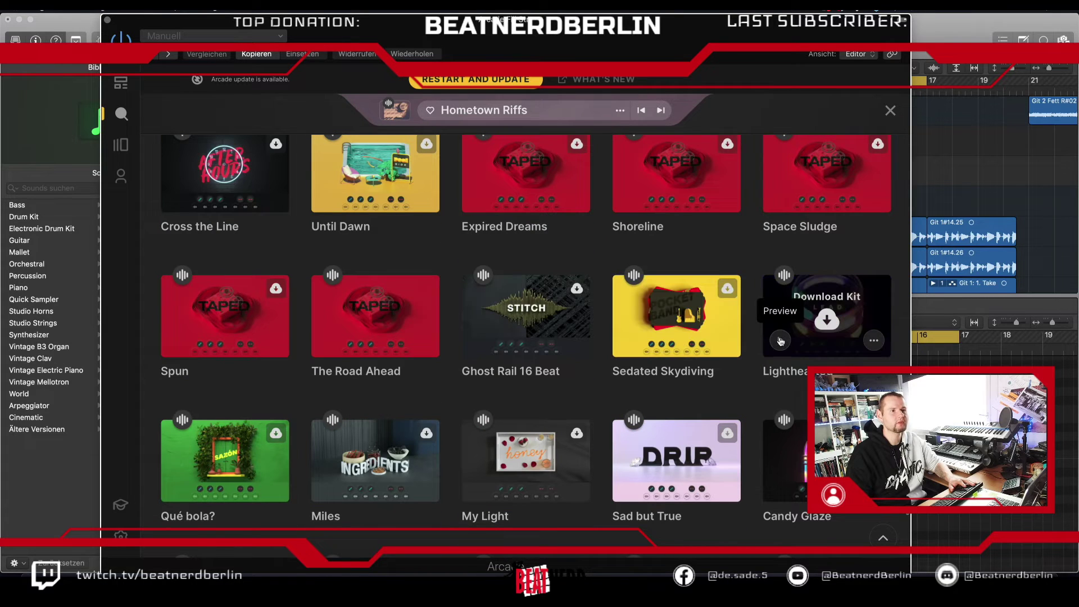
left_click(781, 341)
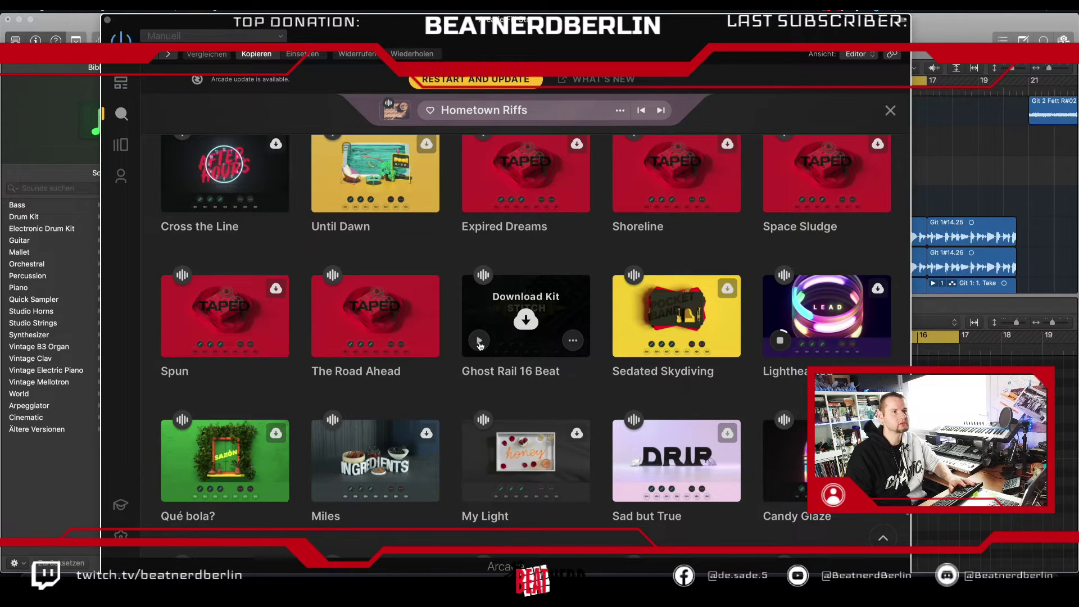
left_click(329, 342)
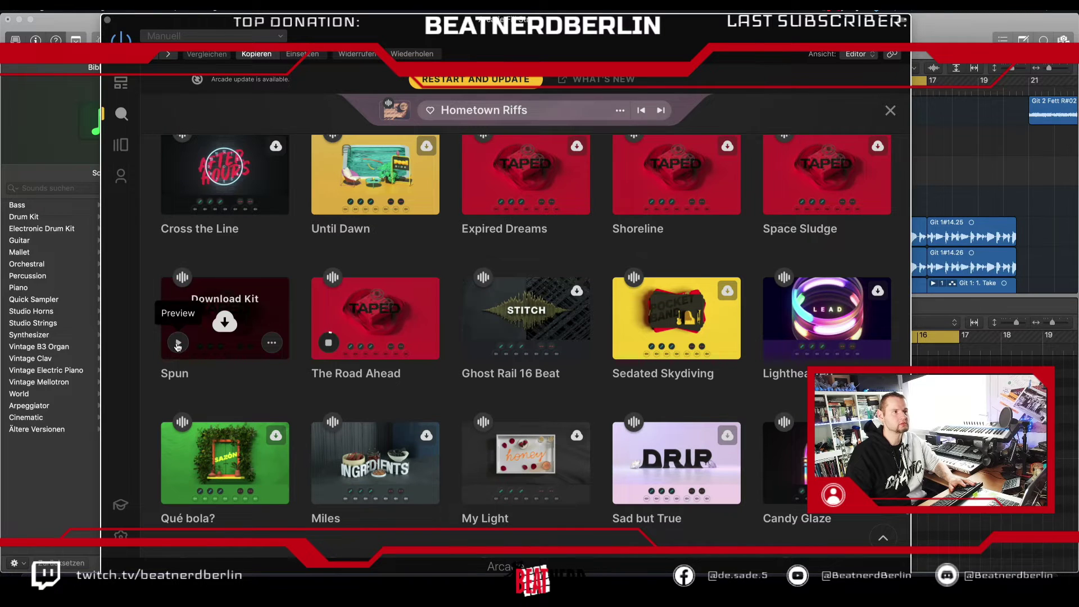
scroll(351, 329, "up", 2)
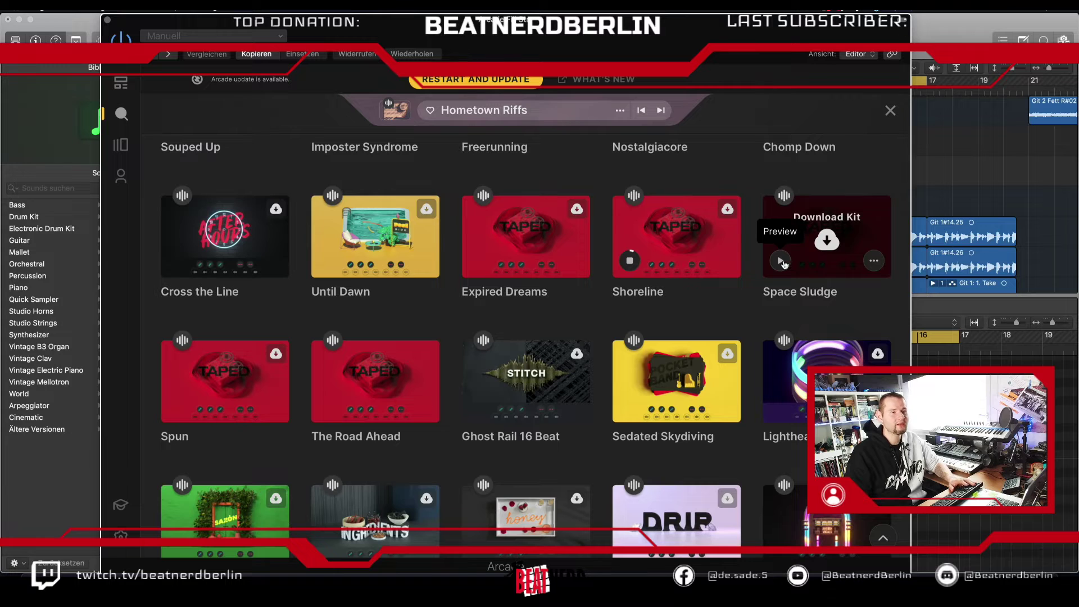
Step: Load the Sad but True kit in Arcade, try out its sounds, and close the plug-in window
scroll(712, 360, "down", 3)
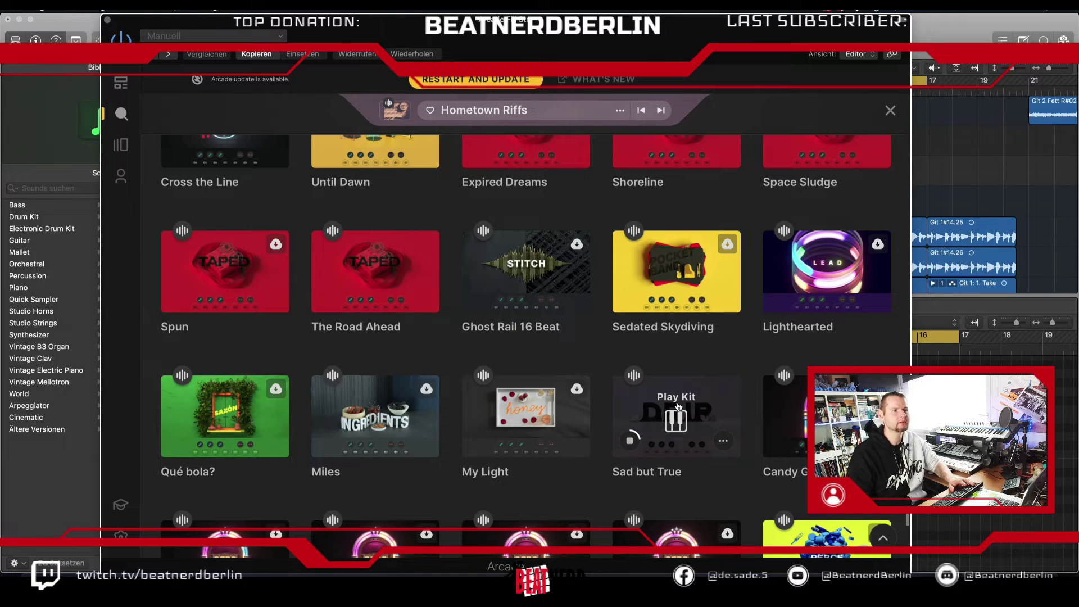
left_click(678, 406)
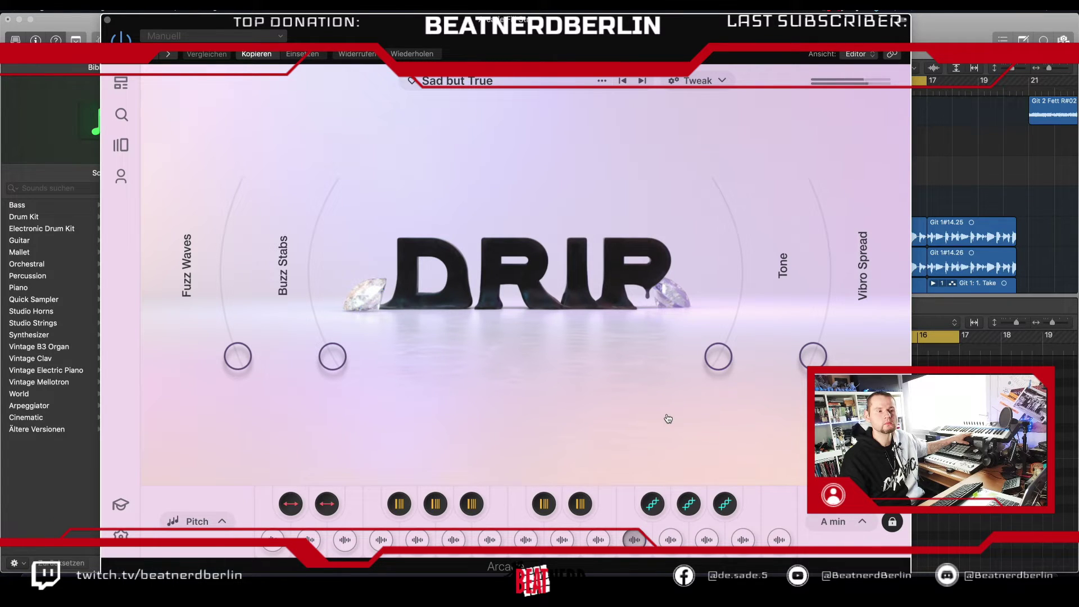
left_click(109, 21)
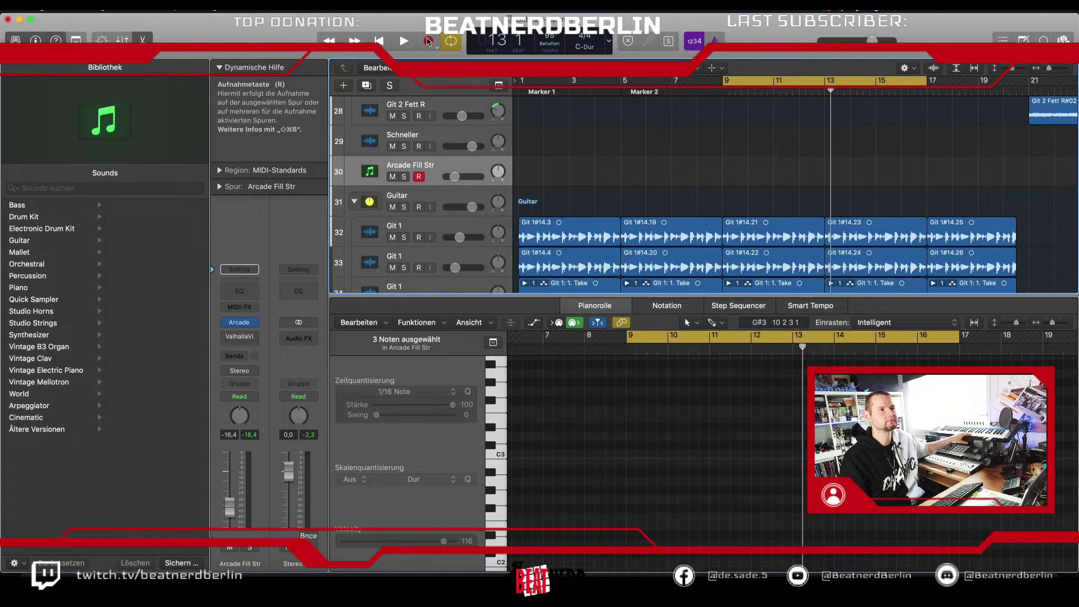
Step: Record a short Sad but True note on the Arcade Fill Str track at bar 9
left_click(410, 41)
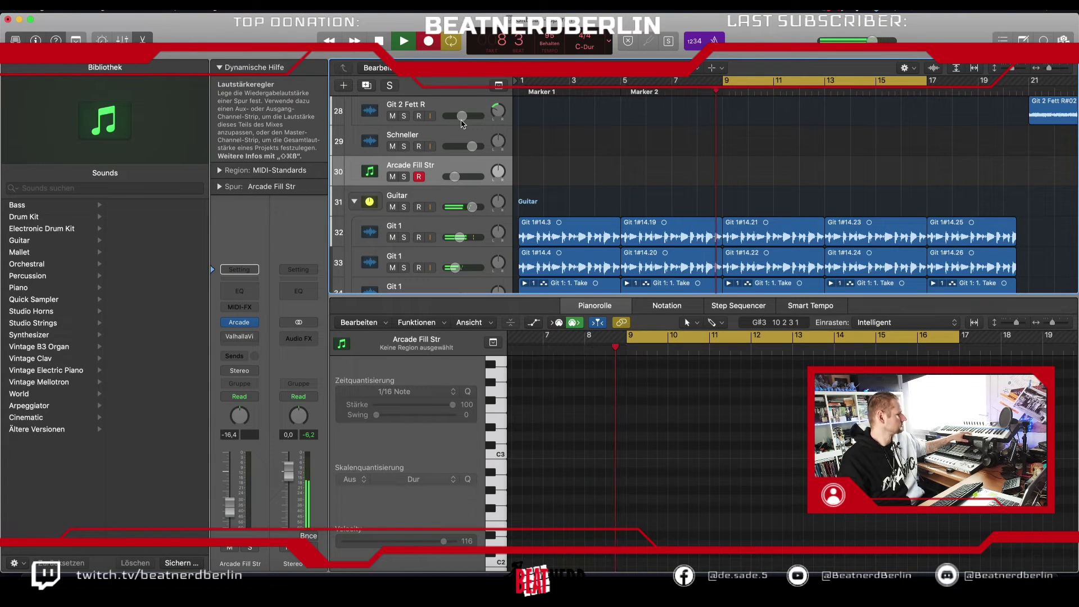
key("r")
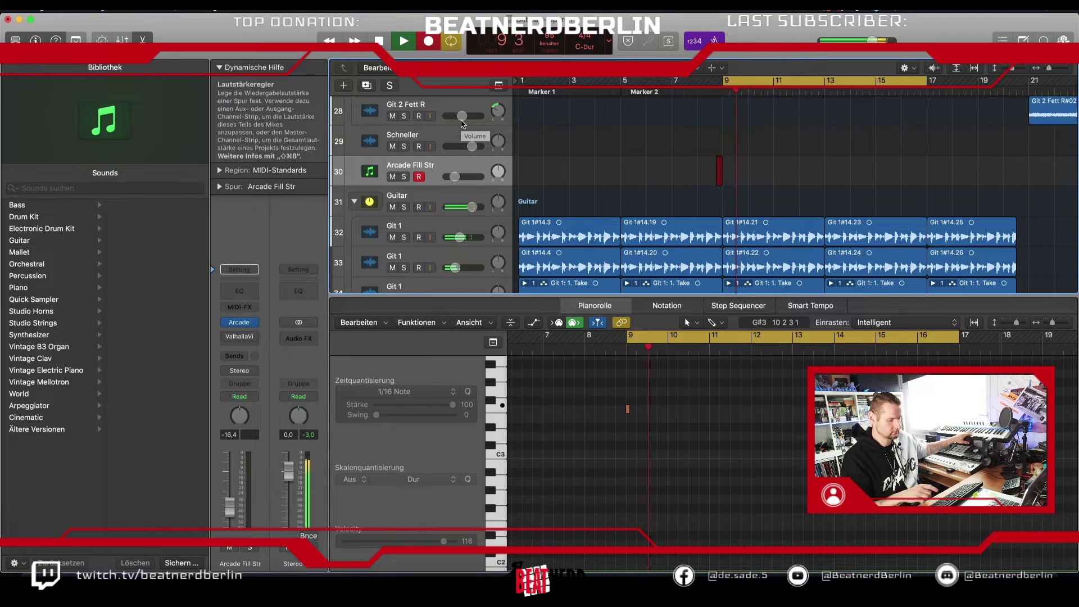
key("space")
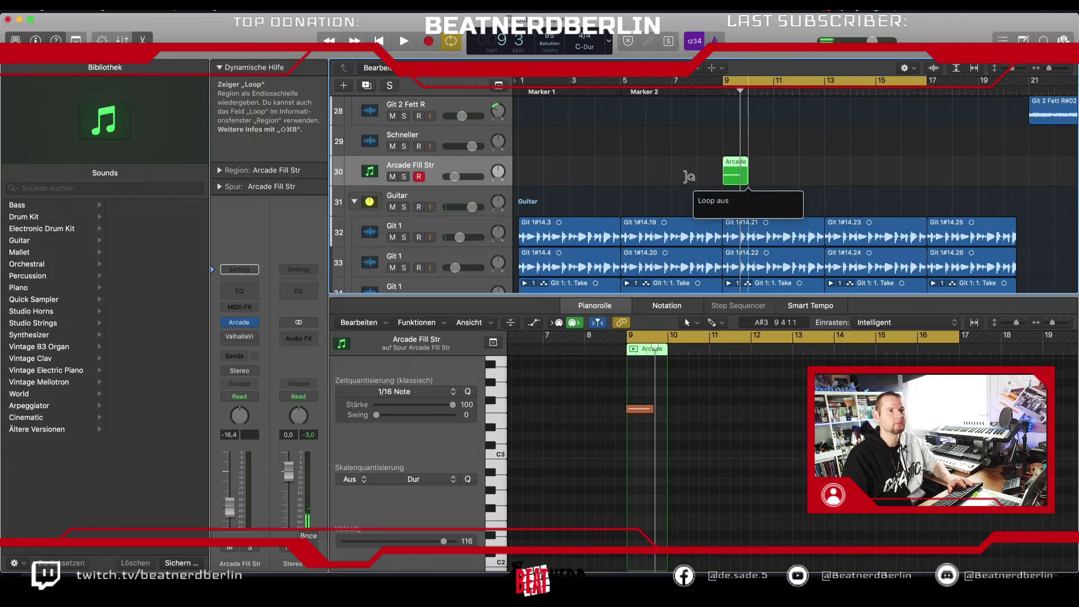
Step: Undo the looping of the new Arcade Fill Str region and extend the region itself to bar 14 instead
left_click_drag(746, 161, 850, 166)
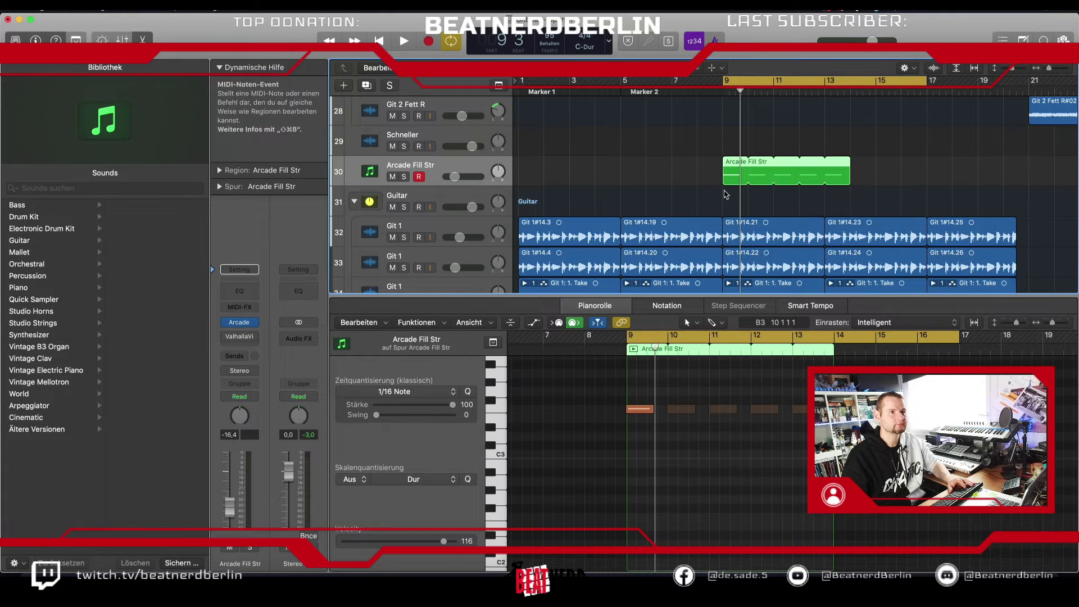
key("super+z")
left_click_drag(748, 180, 850, 190)
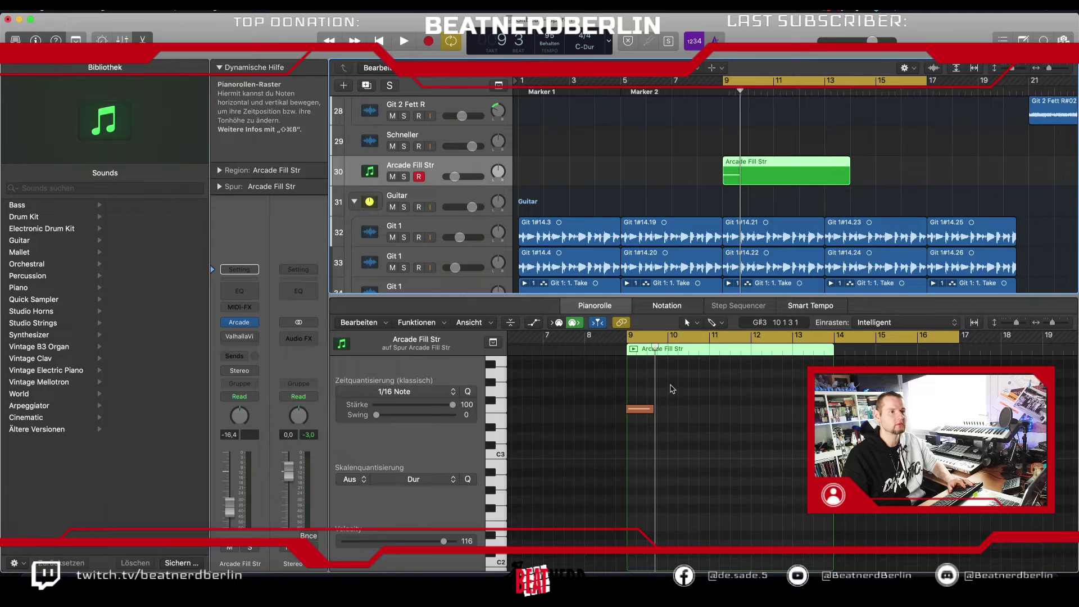
Step: Lengthen the recorded note to the region's end at bar 14 and set its velocity to 127
left_click(644, 410)
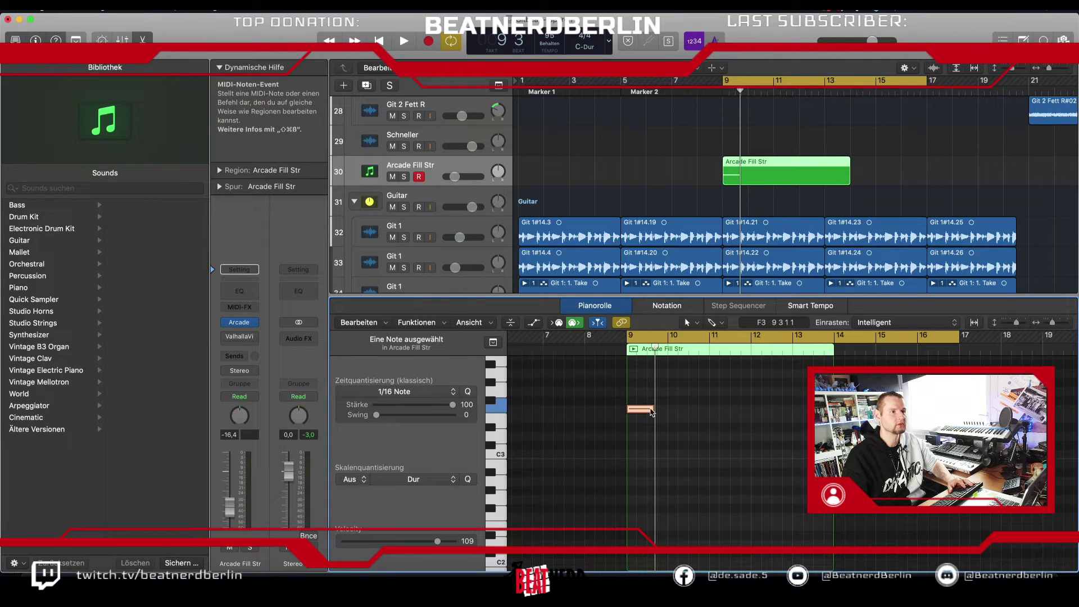
left_click_drag(652, 410, 835, 419)
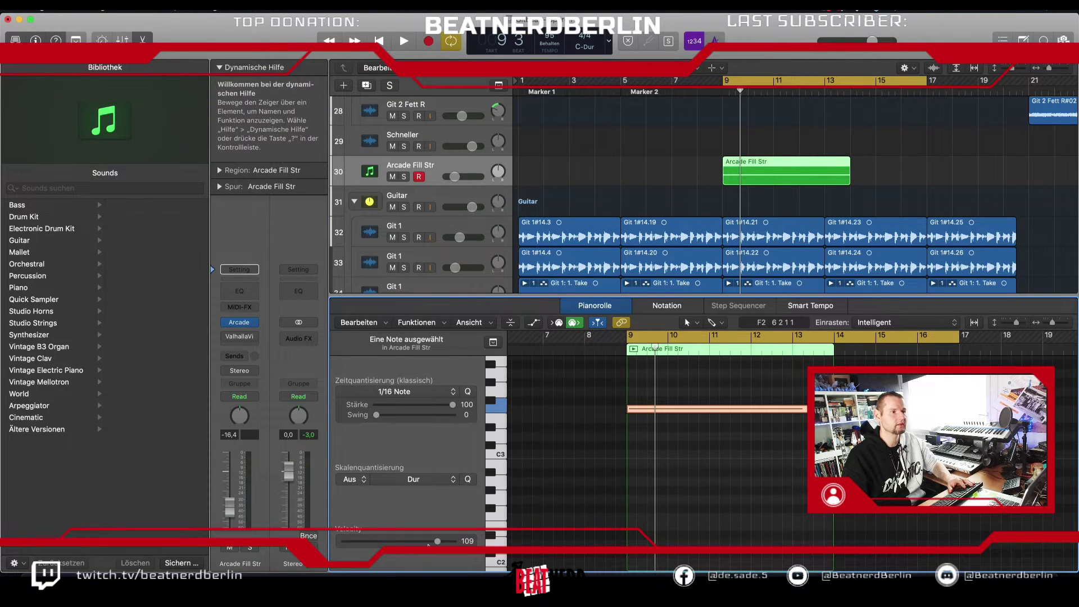
left_click_drag(438, 541, 501, 544)
Step: Play the cycled section and raise the Arcade Fill Str track's volume to -5.5 dB
key("space")
left_click_drag(455, 177, 463, 176)
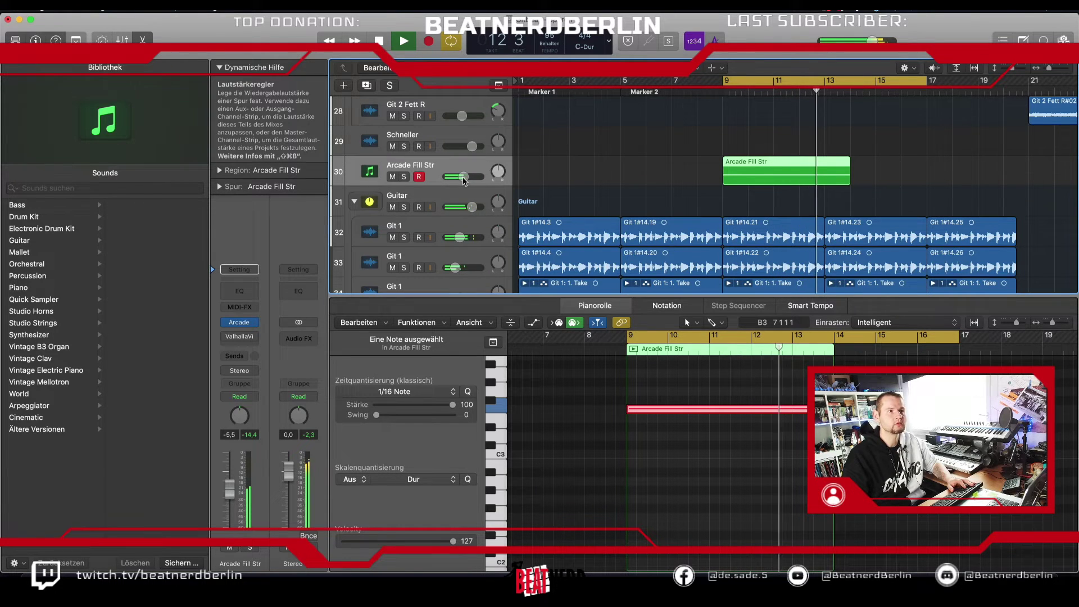
Step: Stop playback and create a duplicate of the Arcade Fill Str track with the same settings
key("space")
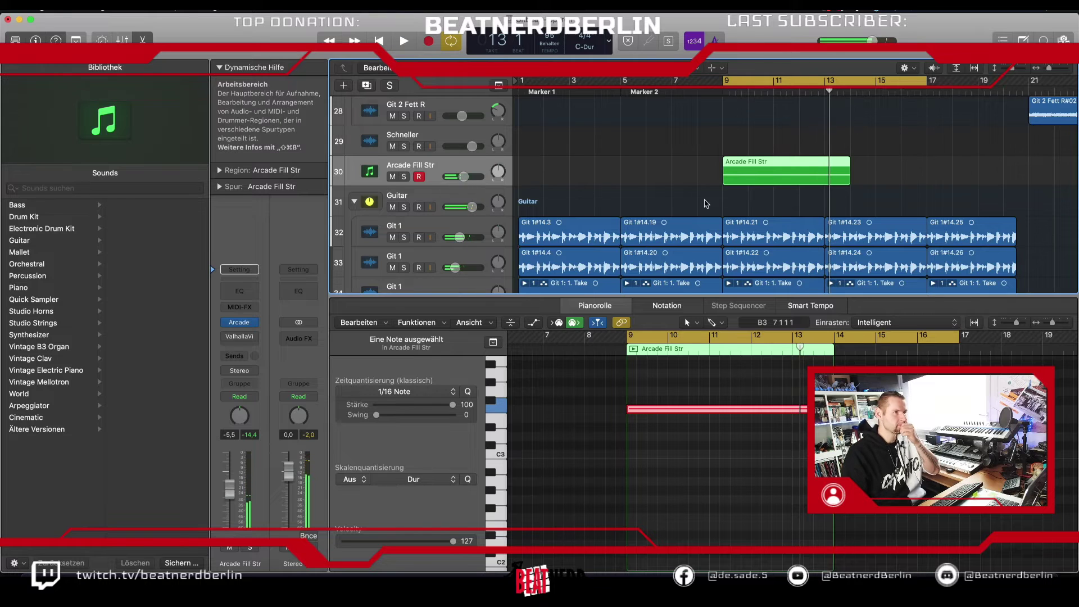
key("super+d")
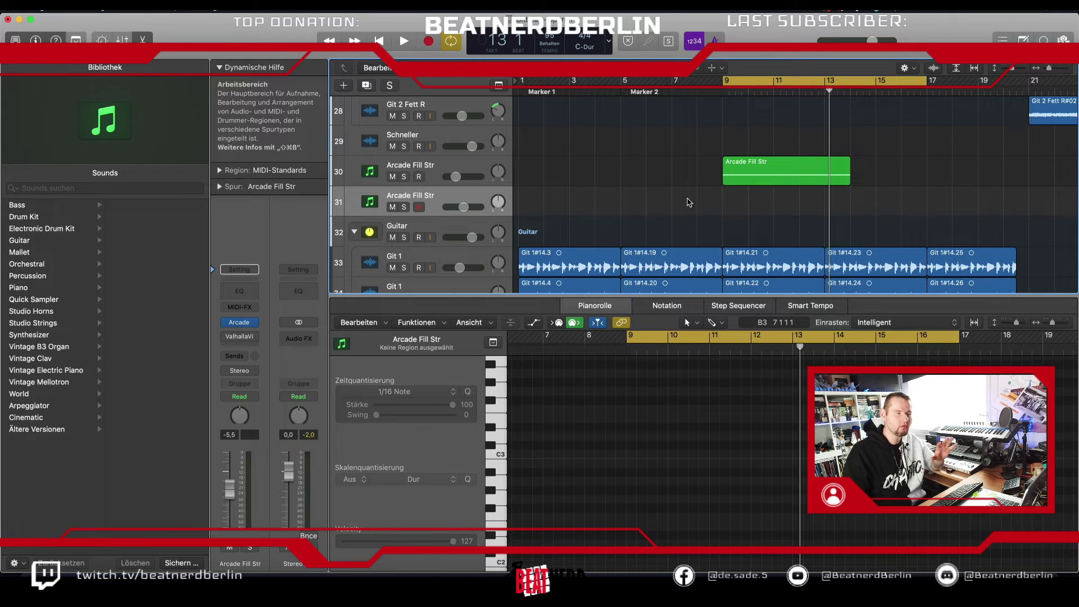
Step: Shorten the Arcade Fill Str region to end at bar 13 and copy it to fill bars 9 to 17 on both Arcade tracks
left_click_drag(852, 188, 825, 186)
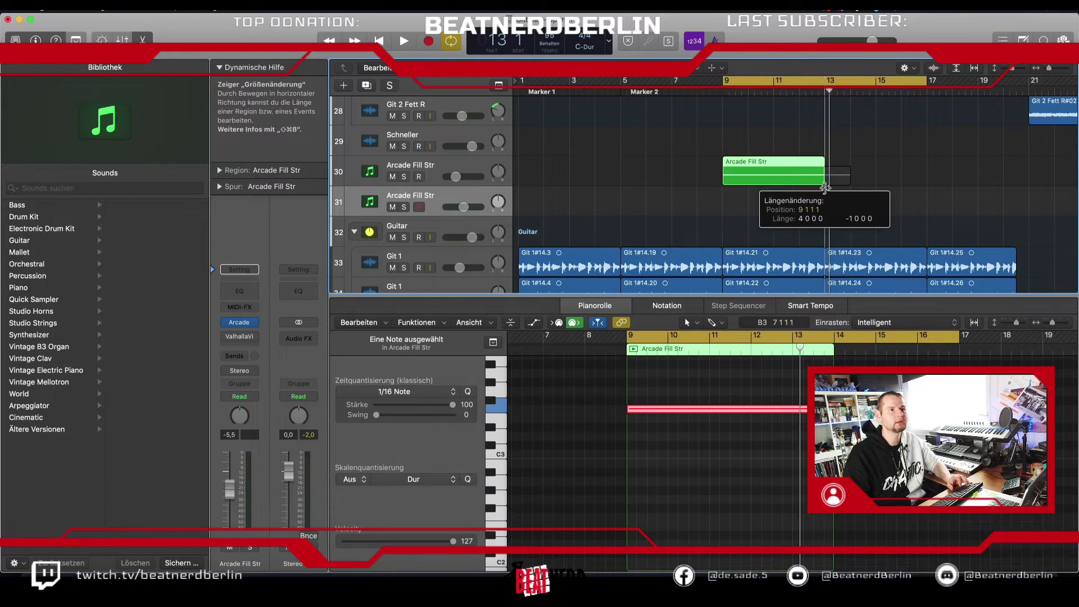
left_click_drag(754, 179, 855, 178)
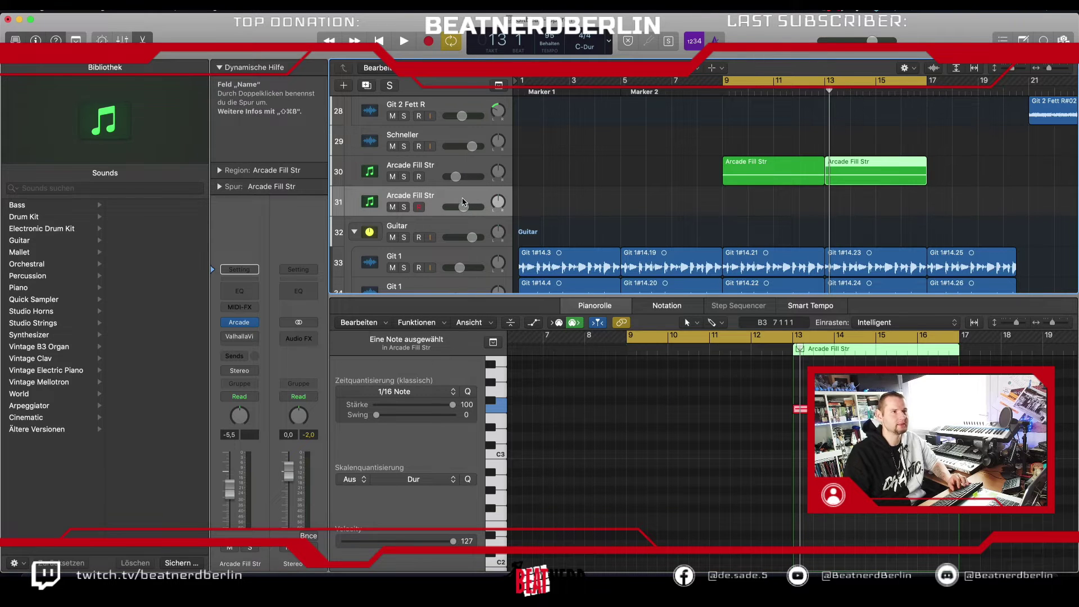
left_click(751, 168, "shift")
left_click_drag(750, 168, 751, 194)
left_click(751, 197)
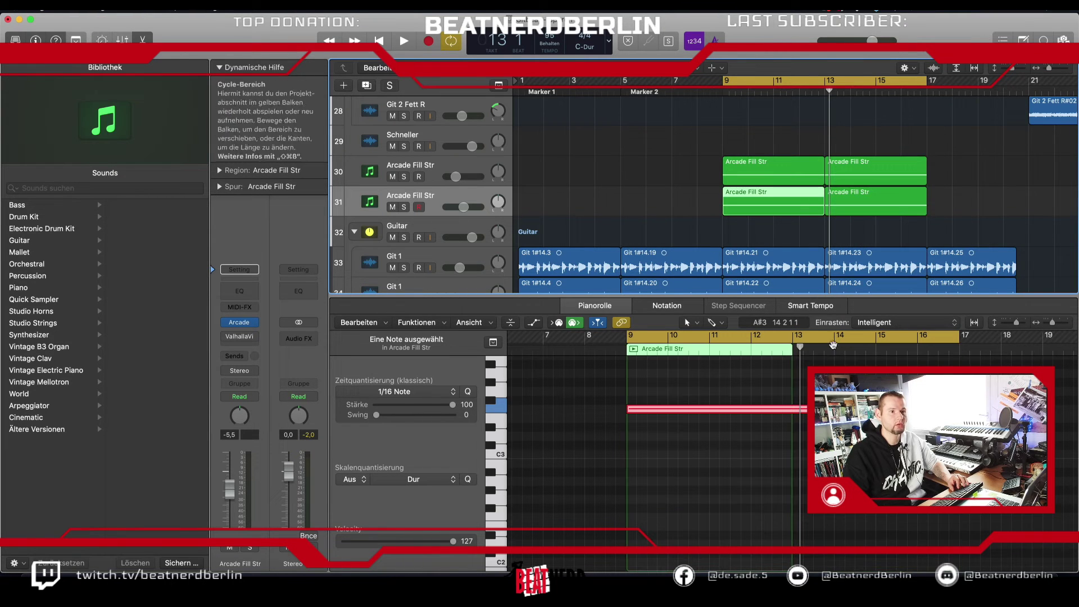
Step: Trim the overhanging long note in each of the four Arcade Fill Str regions to its region's end
left_click(834, 410)
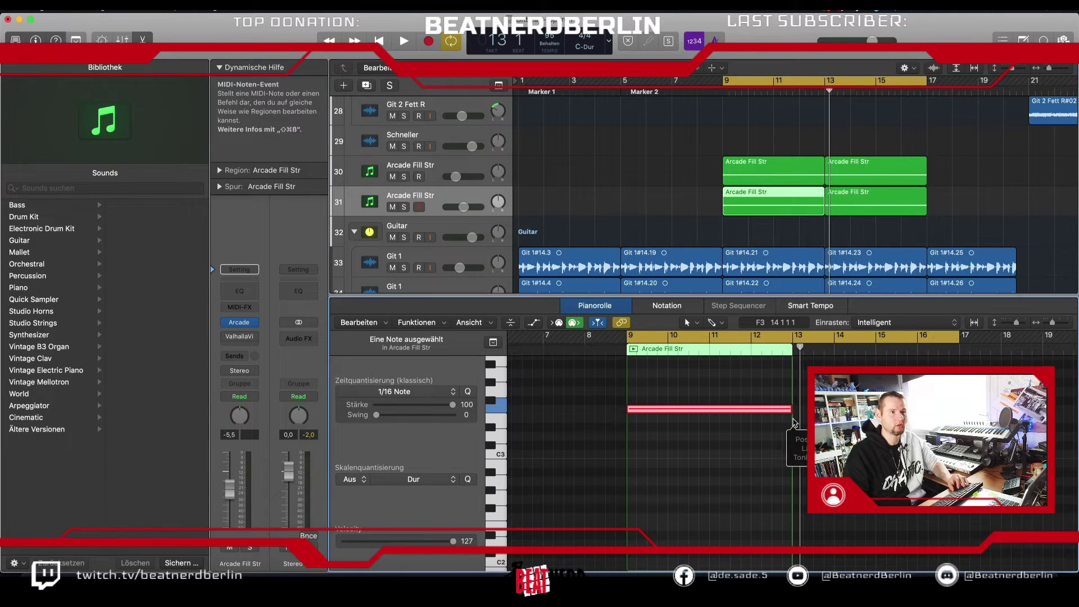
key("Right")
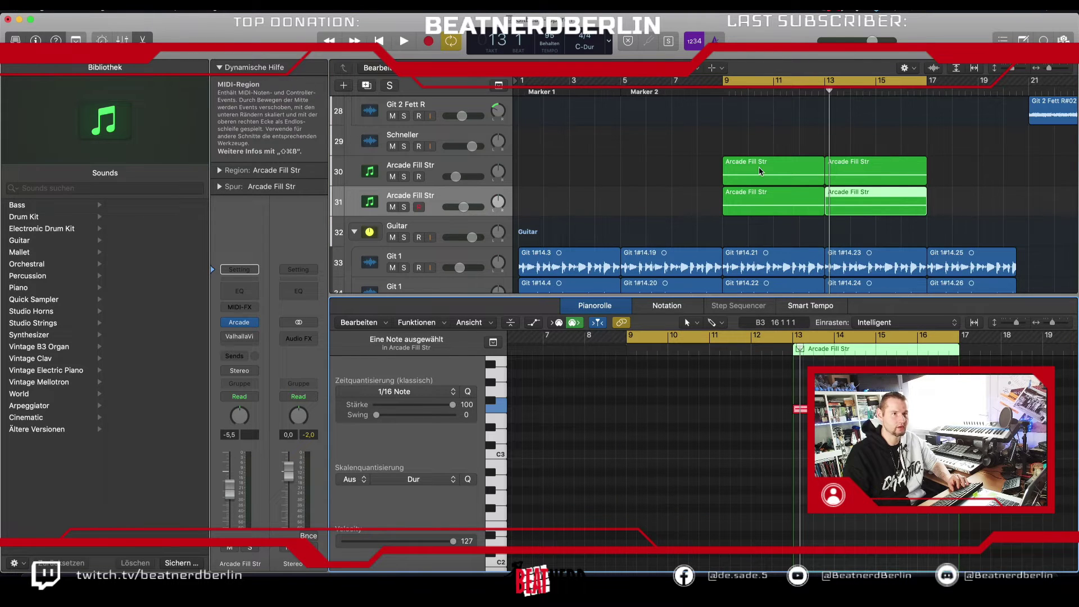
key("Left")
key("Up")
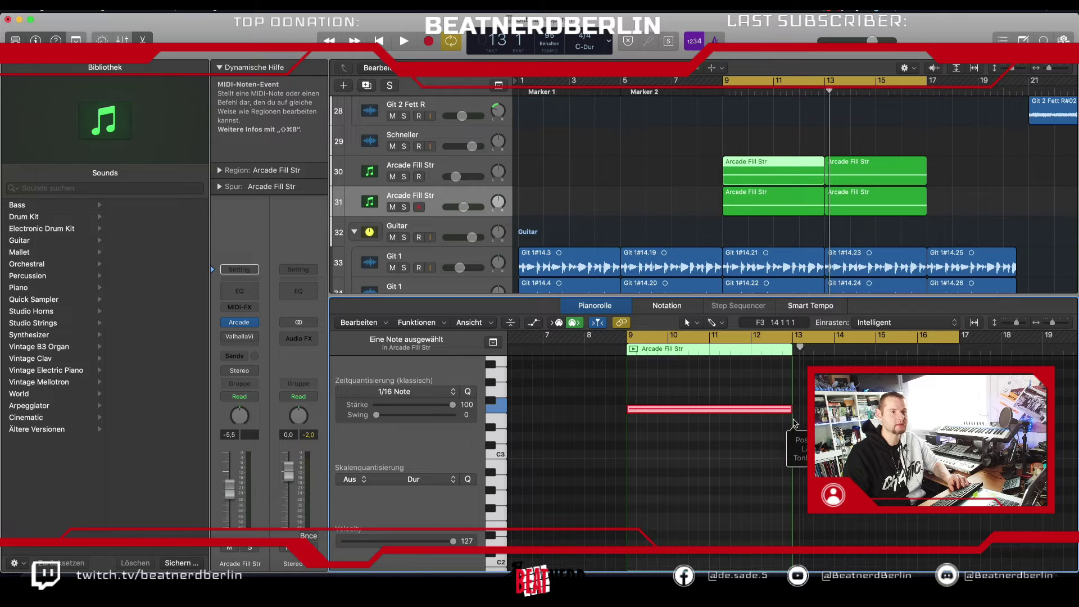
key("Right")
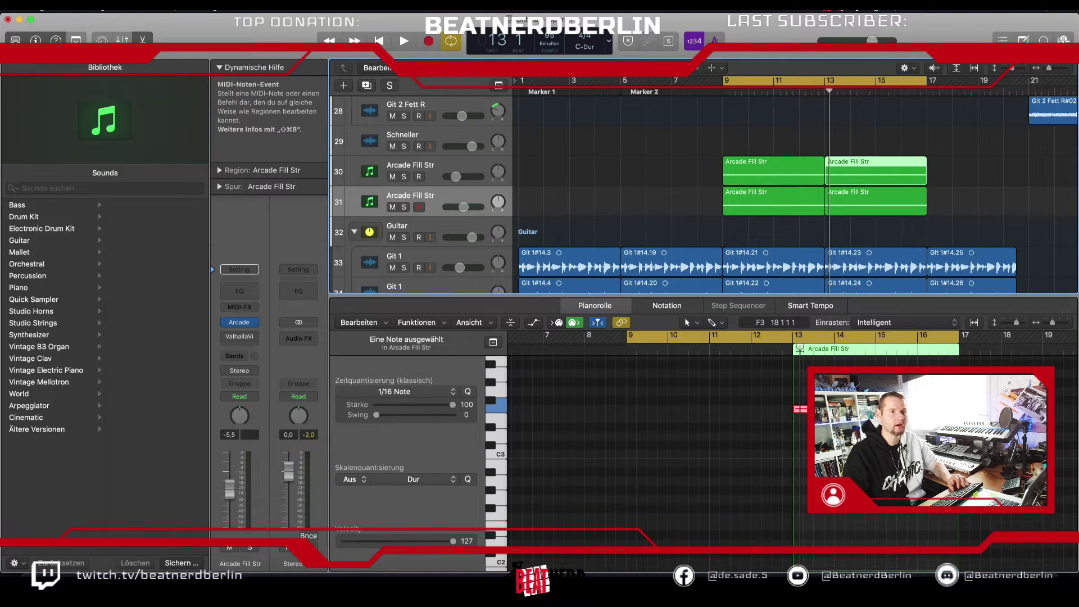
key("alt+Left")
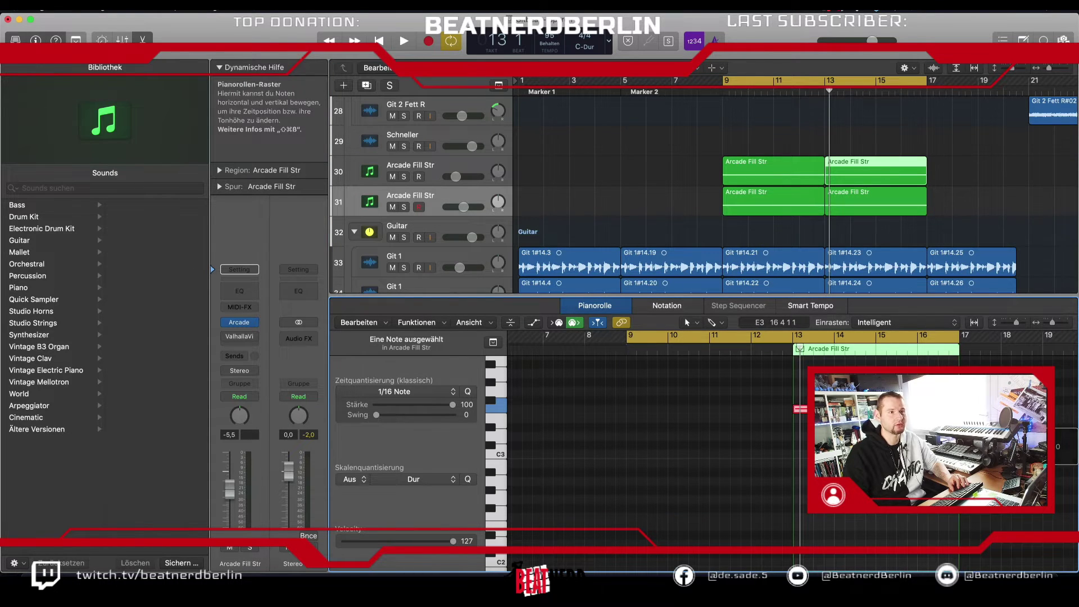
Step: Try the note in the duplicated track's bar 9 region one semitone lower and play the cycled section
left_click(801, 210)
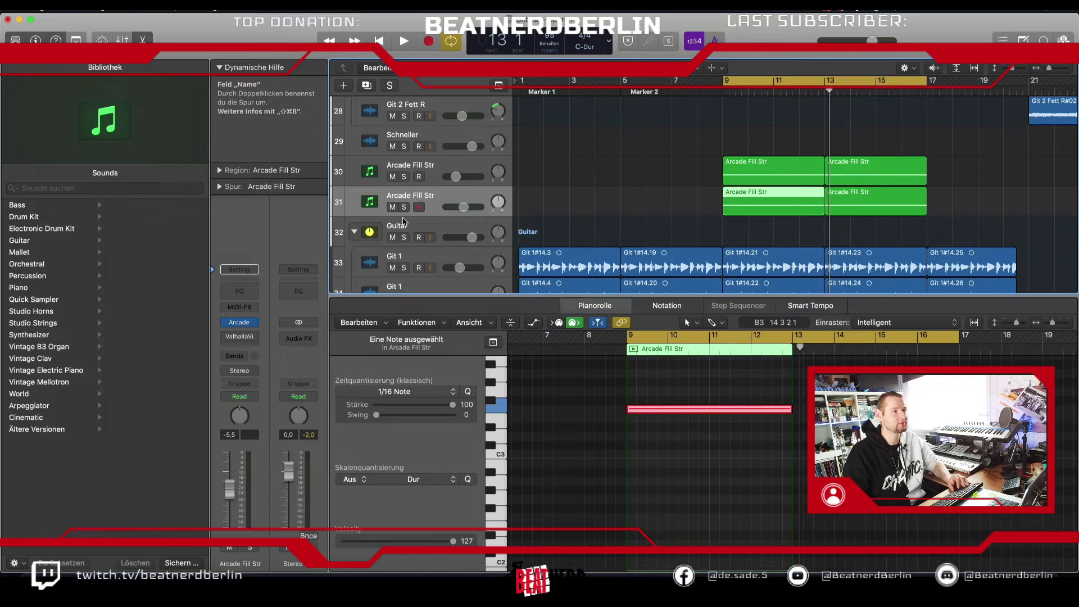
left_click(240, 324)
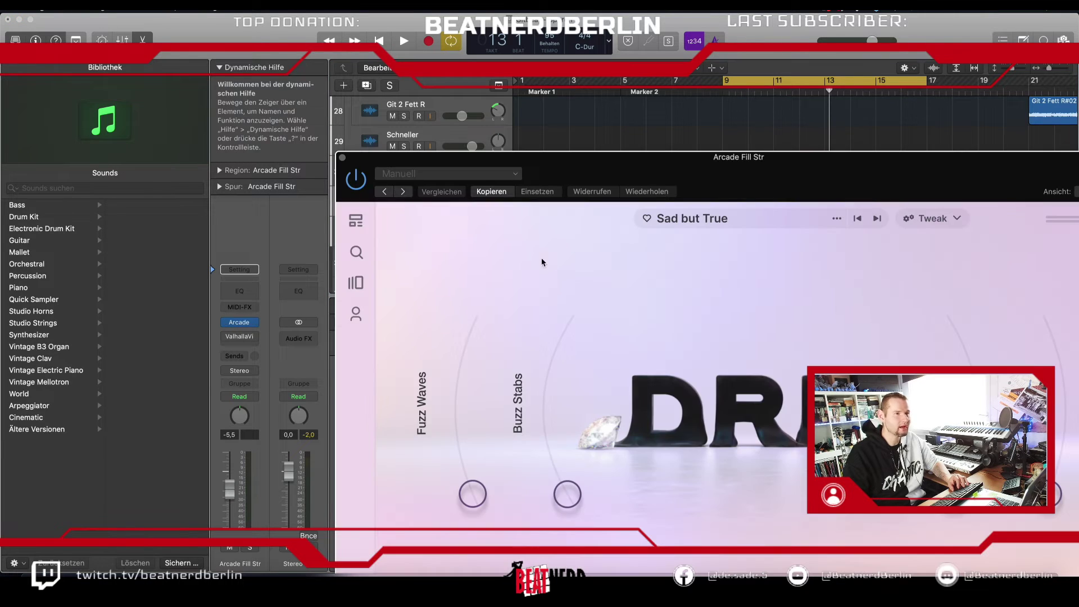
left_click(343, 158)
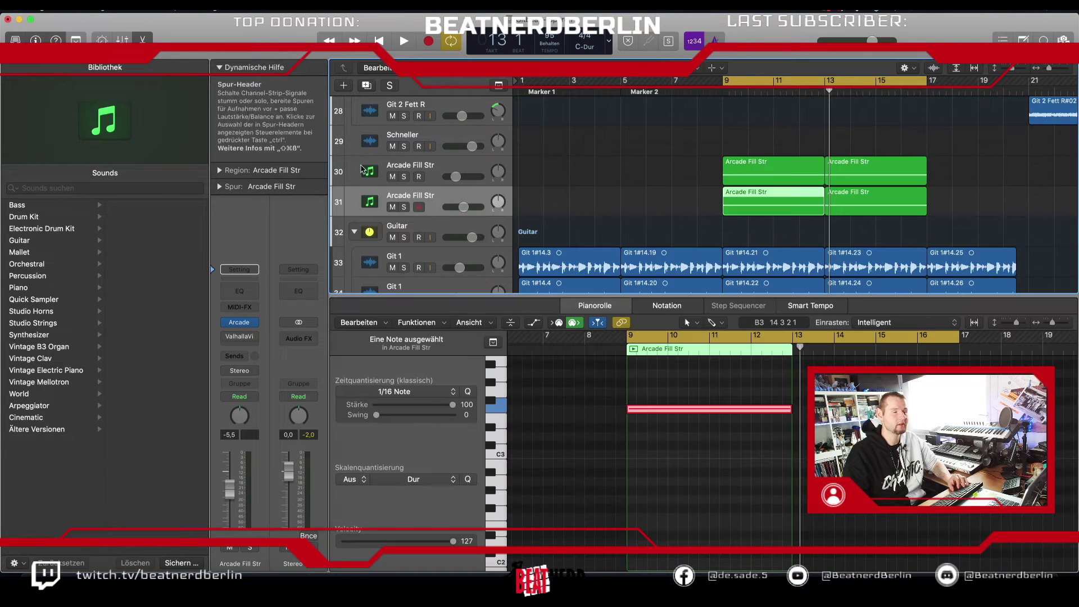
left_click(649, 415)
left_click_drag(649, 414, 649, 418)
key("space")
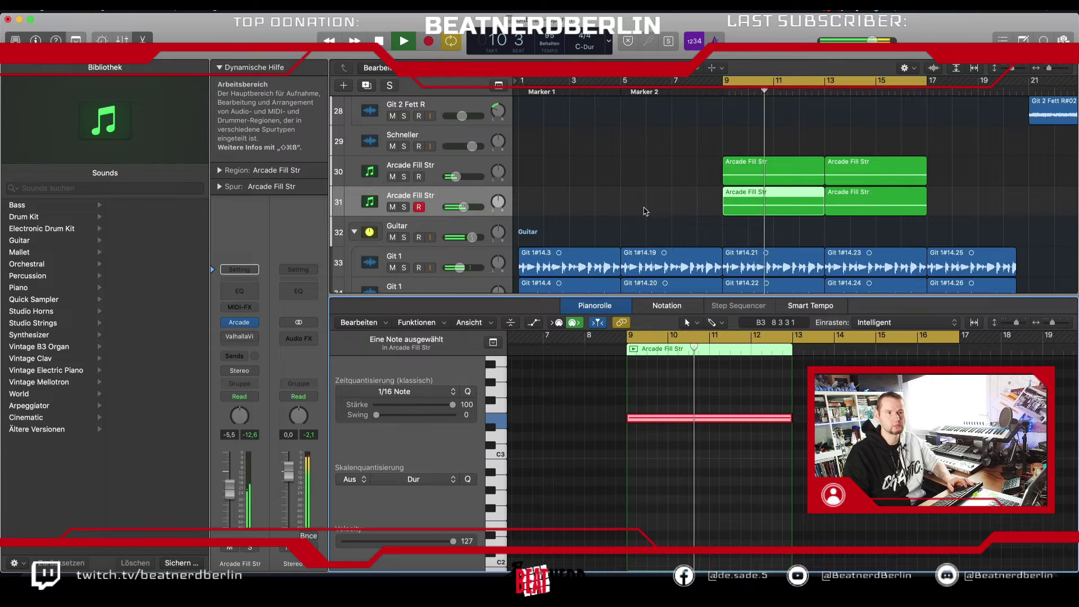
key("space")
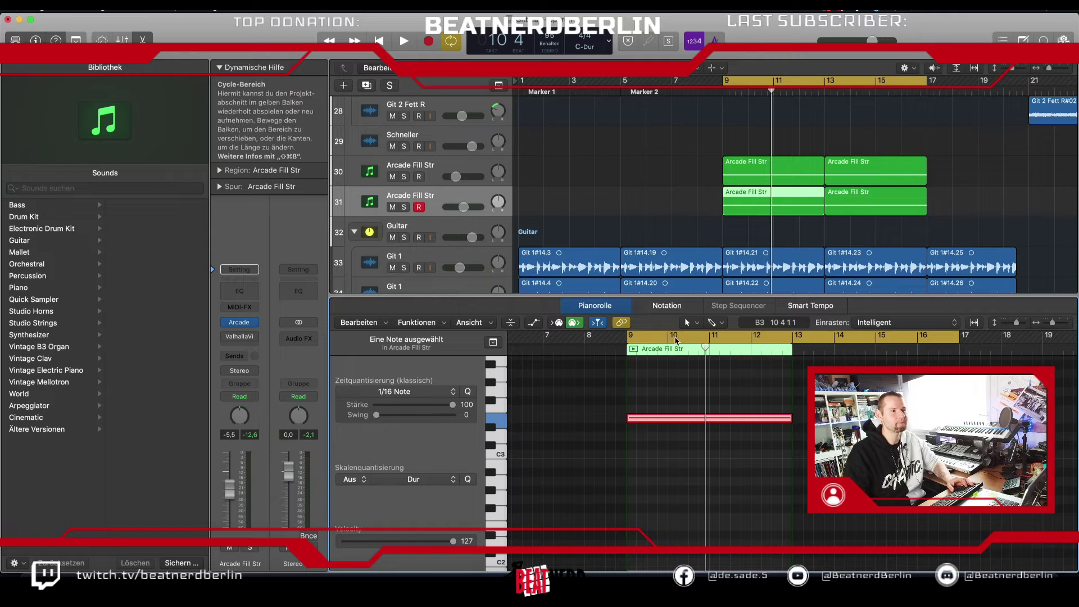
key("space")
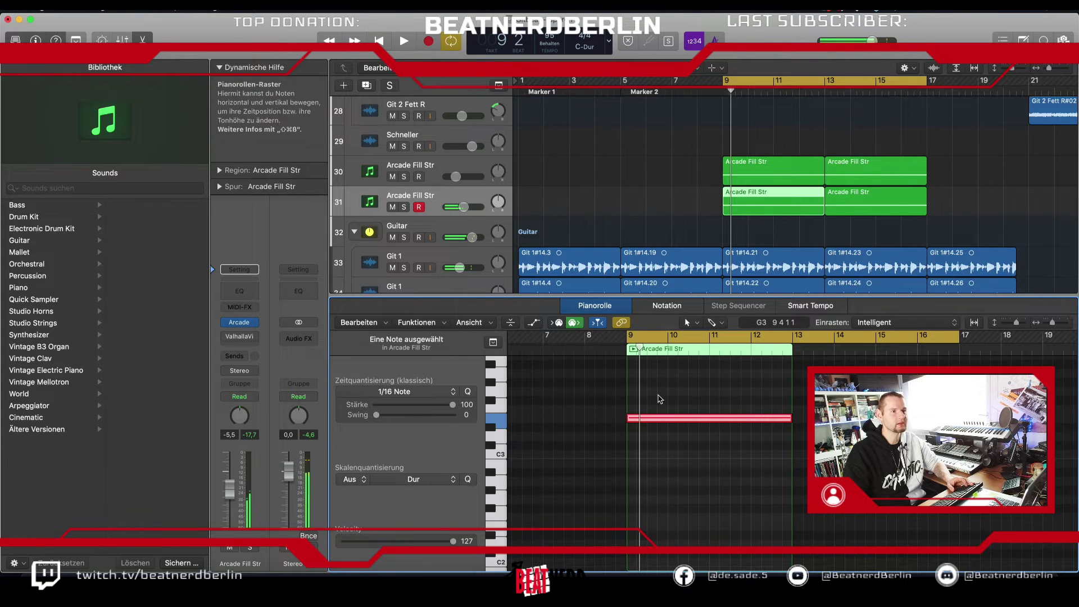
Step: Lower the note in the duplicated track's bar 9 region to A2 and play the cycled section
left_click_drag(659, 416, 660, 481)
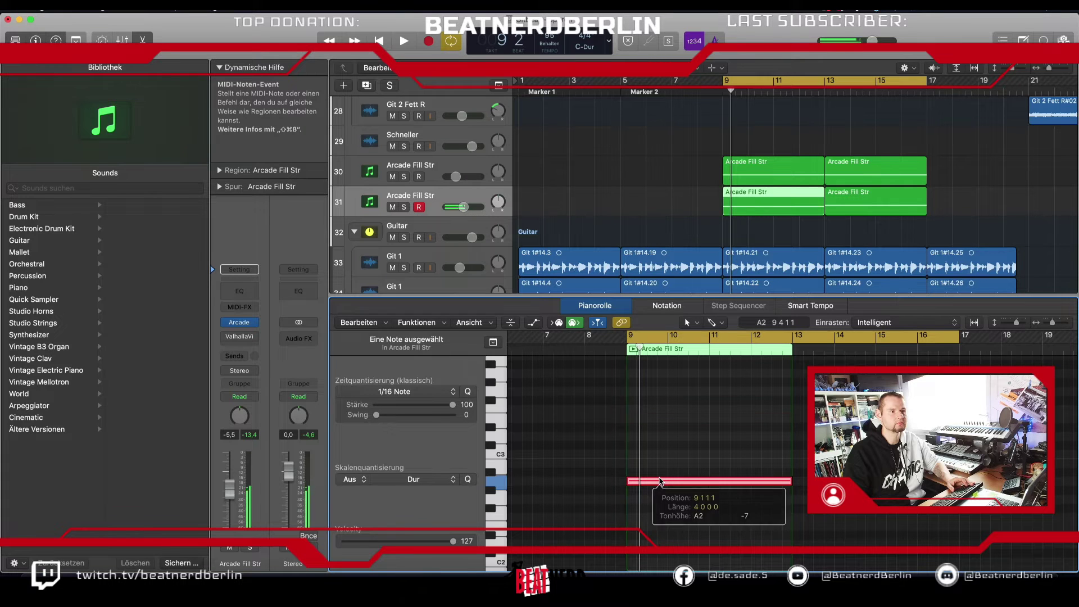
key("space")
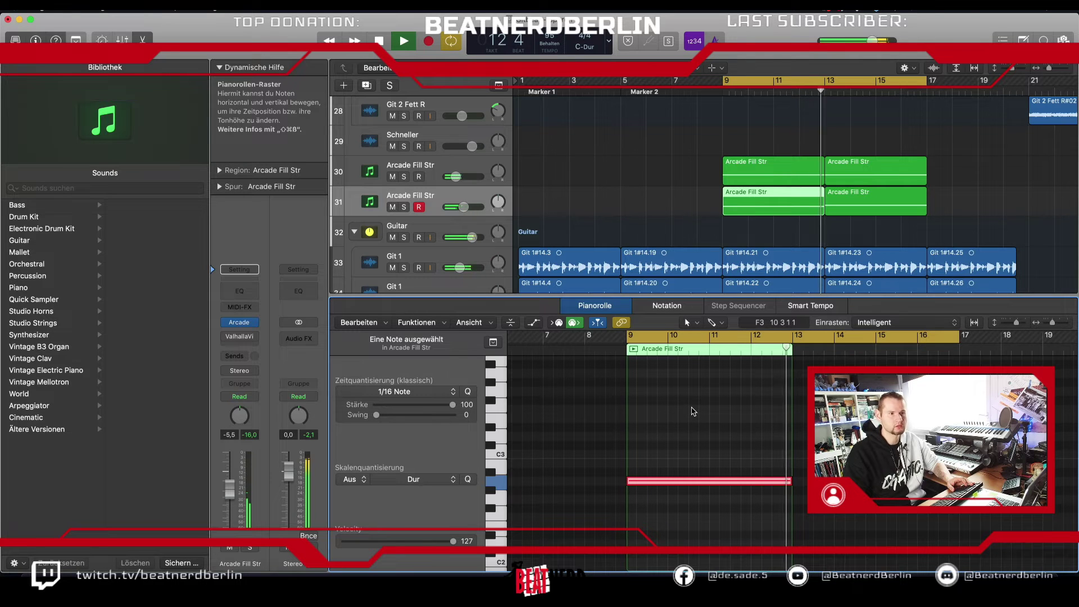
key("space")
Step: Replace the duplicated track's region at bar 13 with a copy of its bar 9 region
left_click(869, 214)
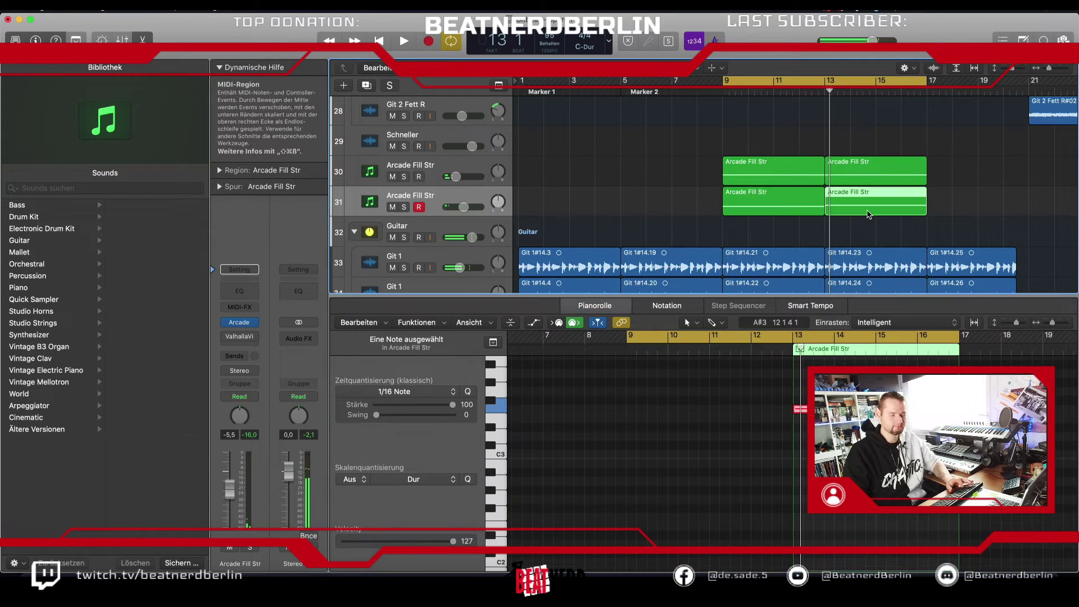
key("Delete")
left_click_drag(738, 217, 835, 213)
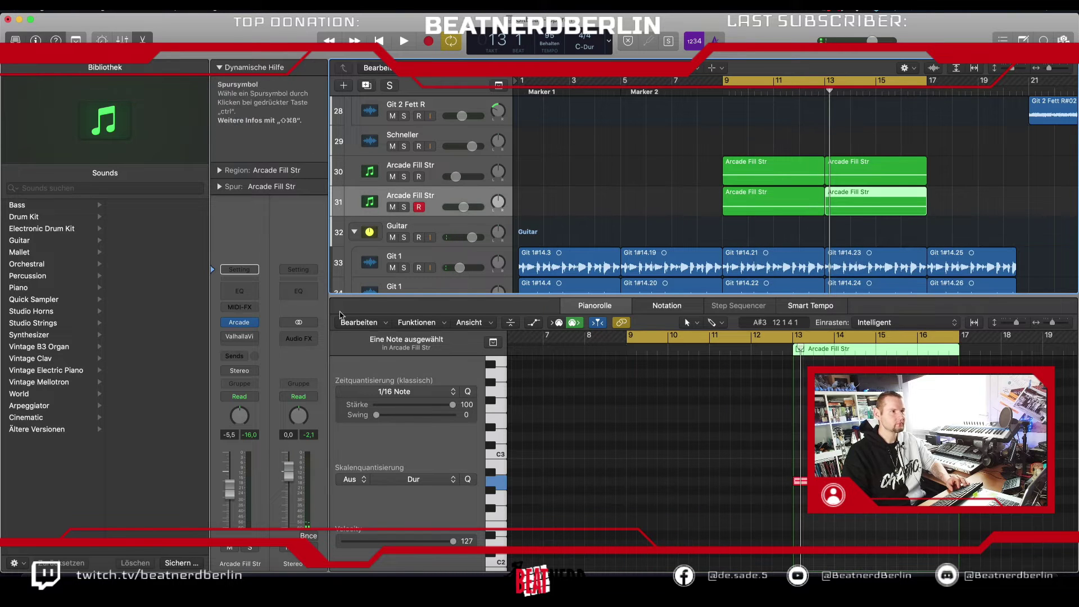
Step: Switch on the ValhallaVintageVerb reverb on the duplicated Arcade Fill Str track
left_click(238, 339)
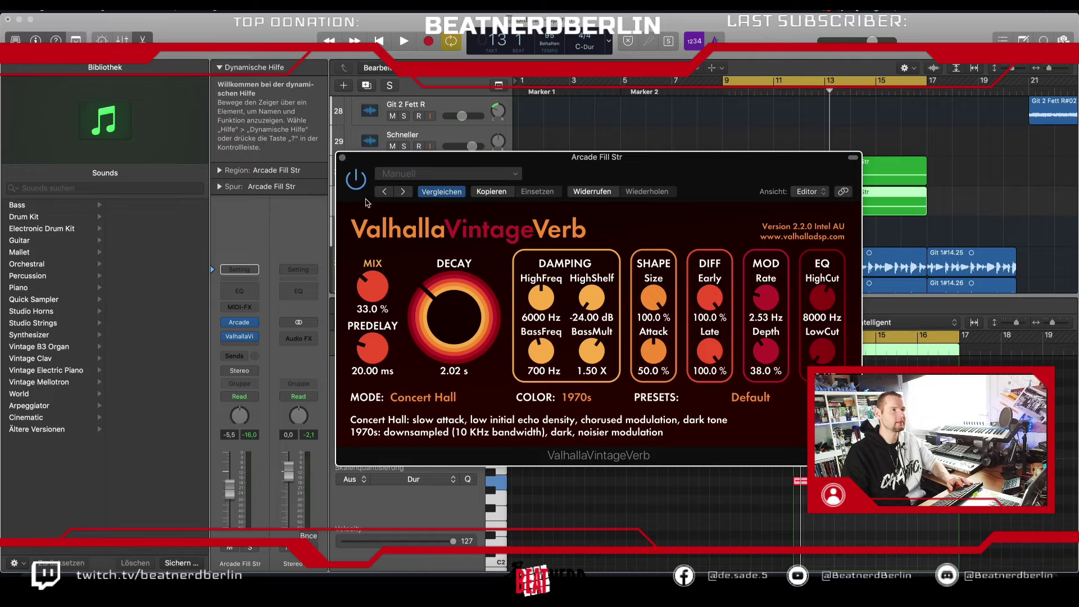
left_click(343, 158)
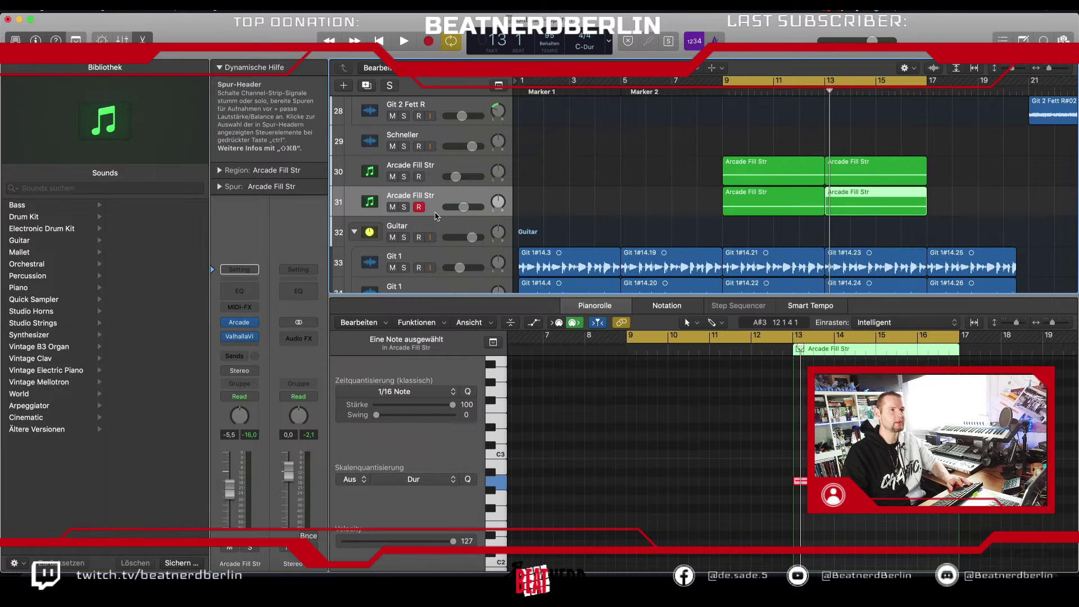
Step: In the duplicated track's Arcade, raise Buzz Stabs to just over half, Fuzz Waves to about a third and Tone slightly
left_click(244, 323)
left_click_drag(645, 166, 509, 73)
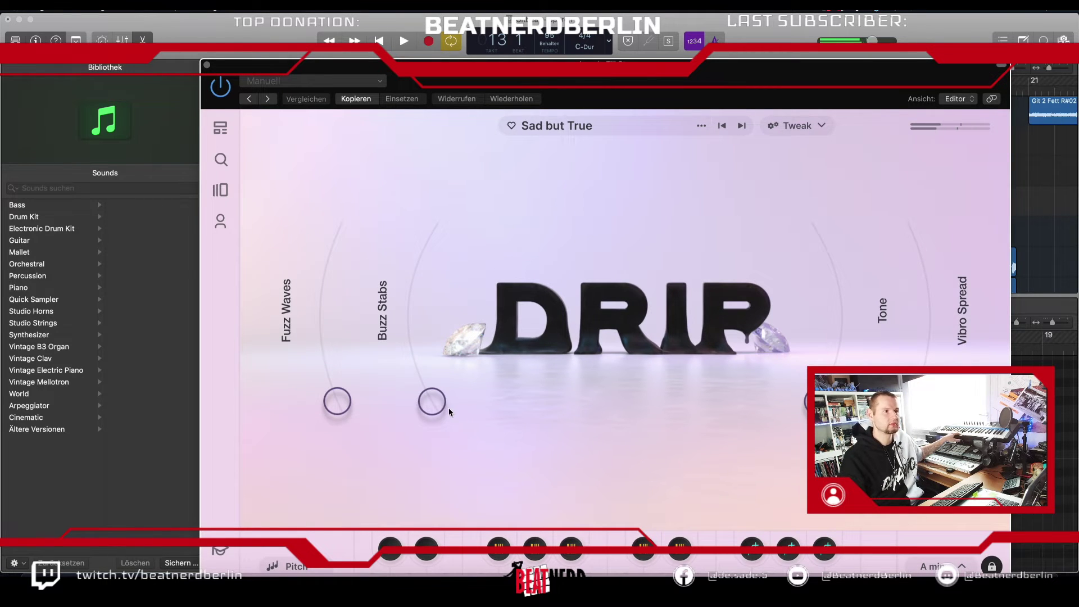
left_click_drag(433, 403, 402, 310)
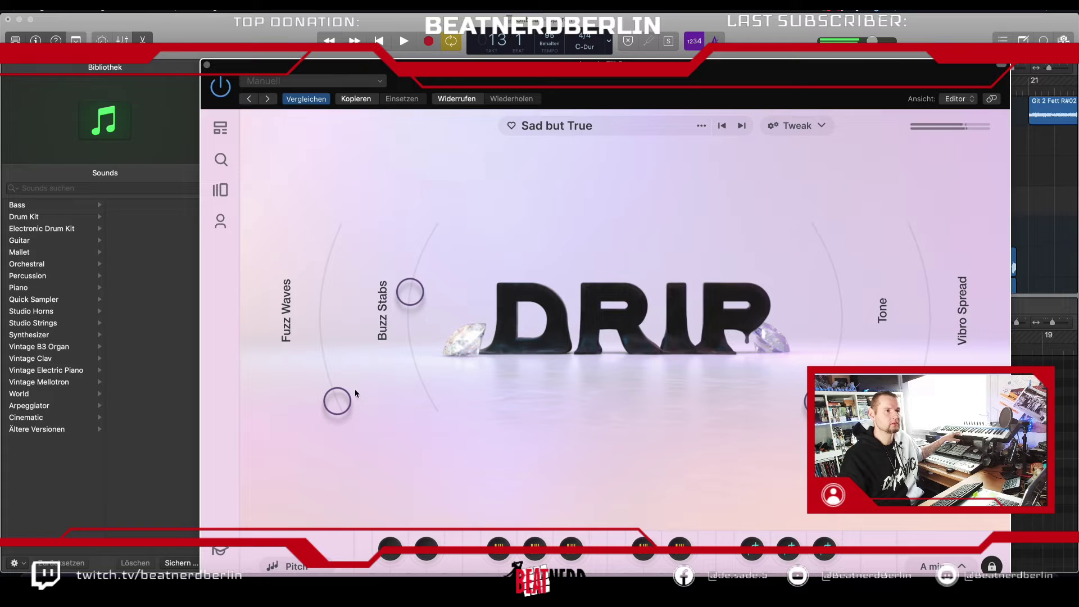
left_click_drag(355, 391, 325, 311)
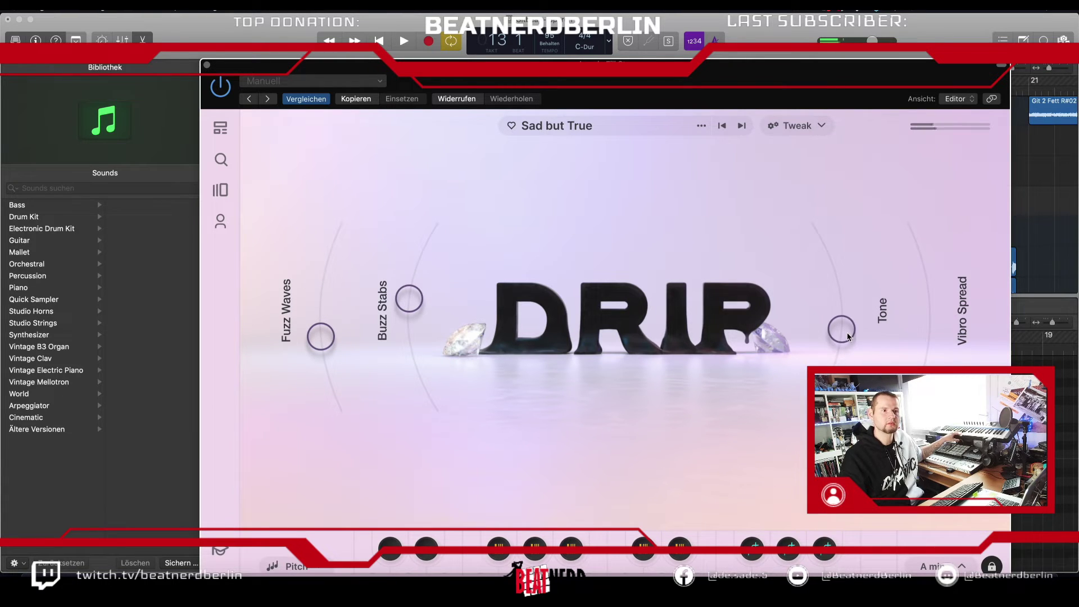
left_click_drag(832, 367, 855, 248)
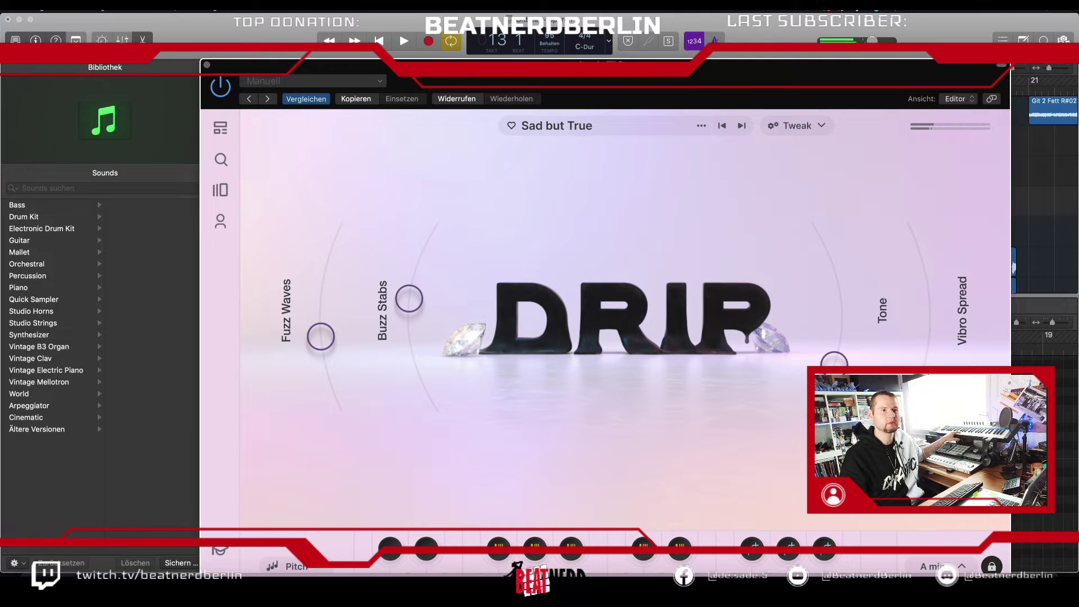
left_click(207, 65)
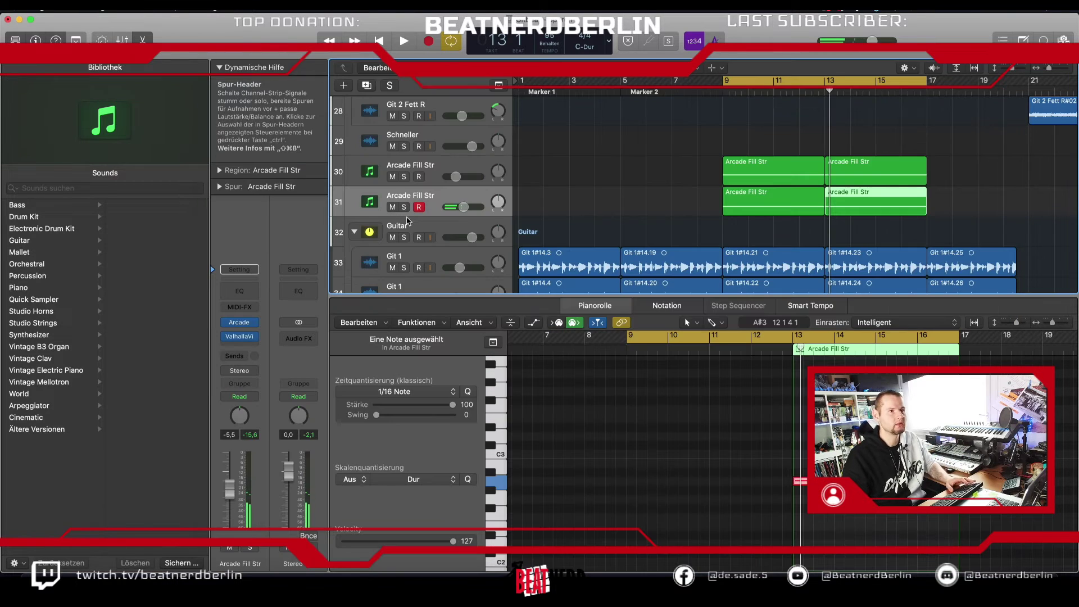
Step: Play the cycled section and lower the duplicated Arcade Fill Str track's volume to -9.0 dB
key("space")
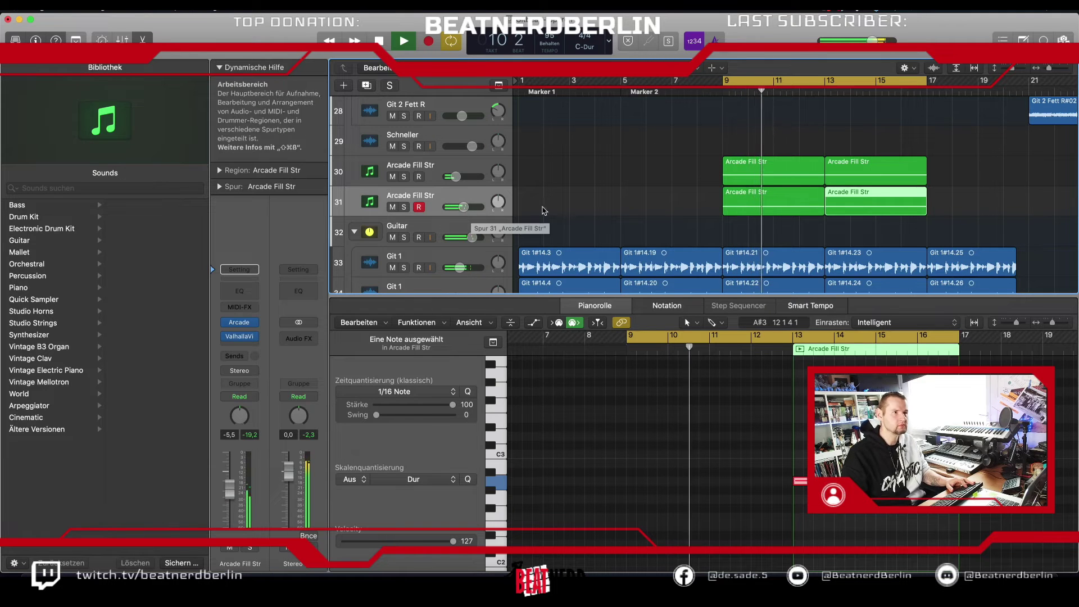
left_click_drag(464, 208, 457, 212)
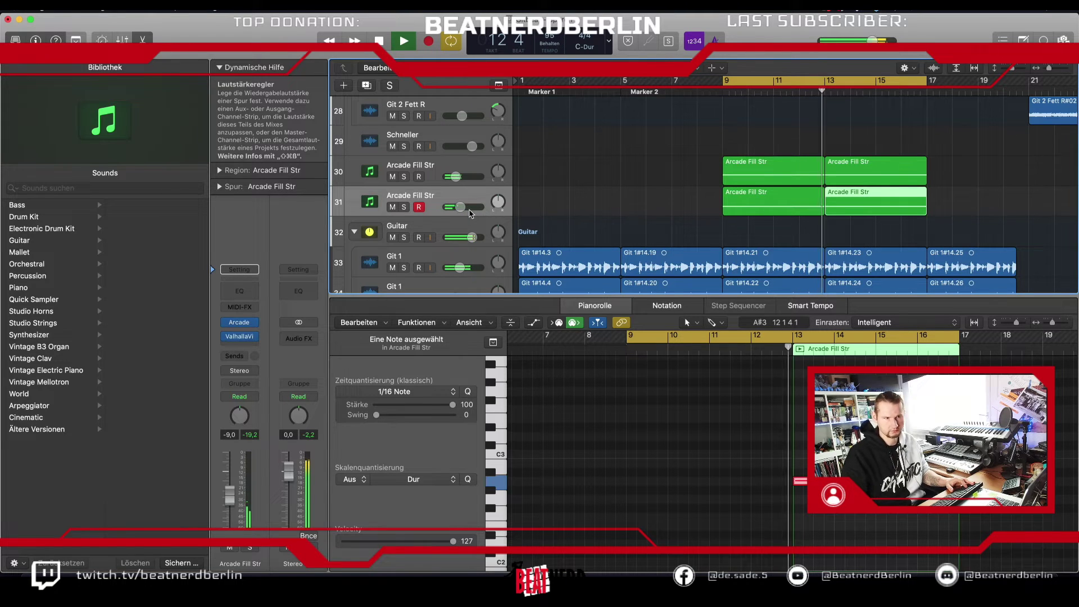
key("space")
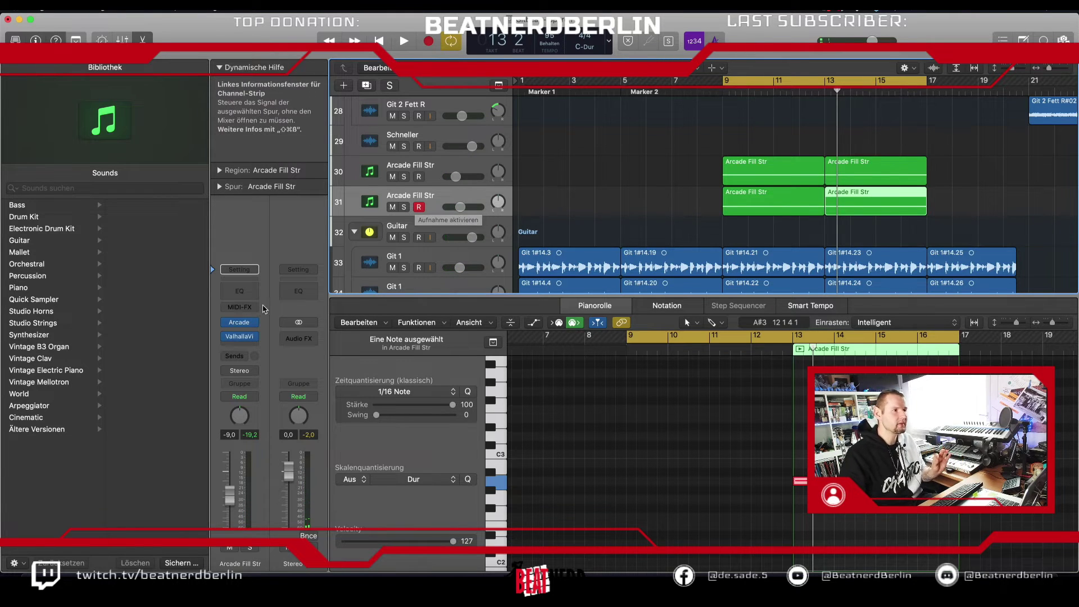
Step: Insert a stereo FabFilter Pro-Q 3 between Arcade and the ValhallaVintageVerb on the duplicated Arcade Fill Str track
mouse_move(246, 341)
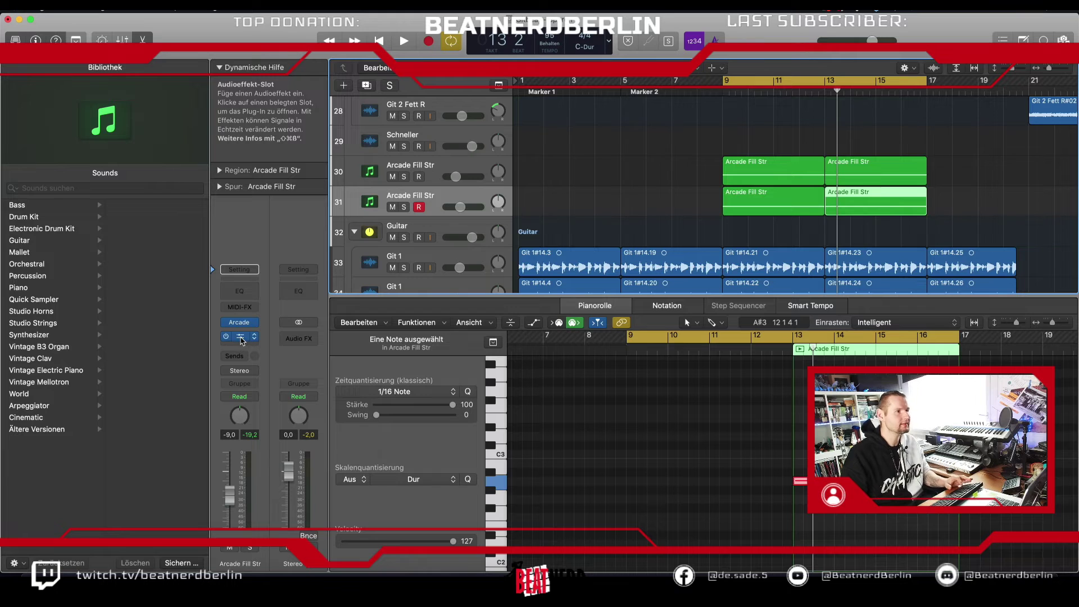
left_click_drag(243, 347, 243, 347)
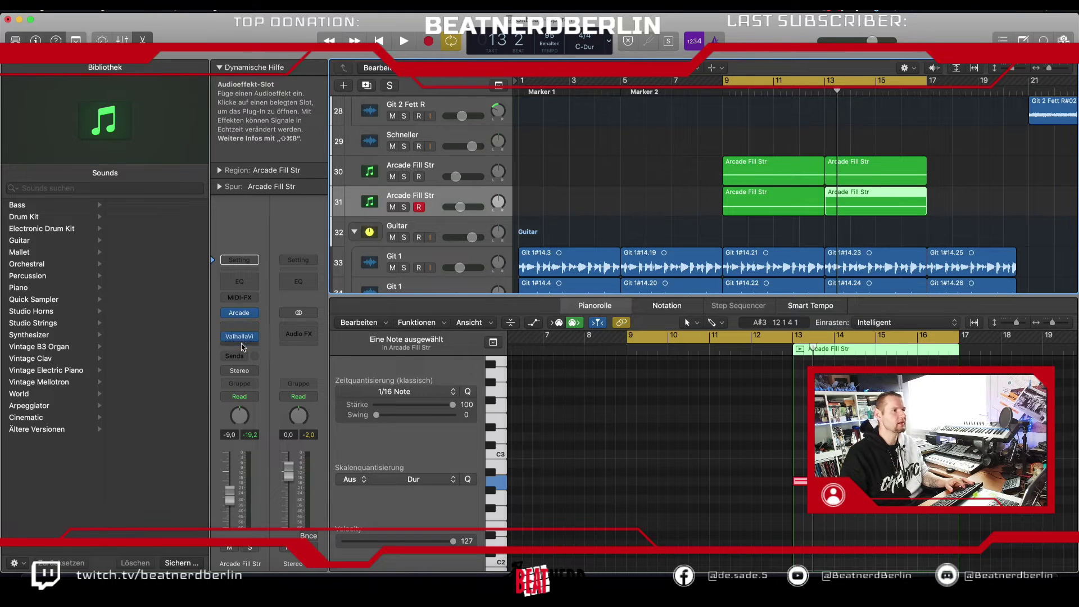
left_click(237, 331)
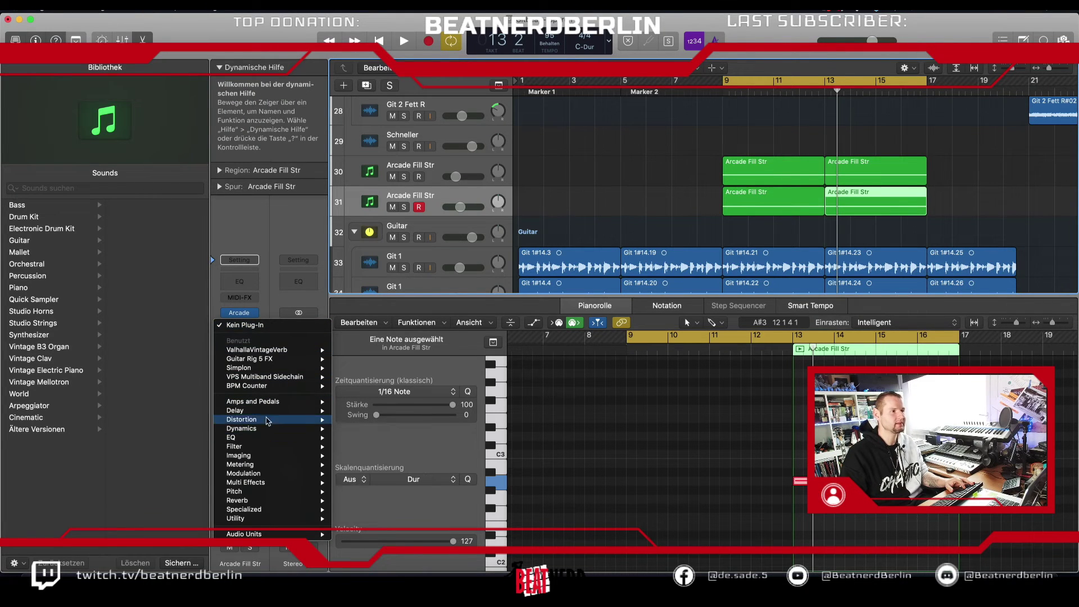
mouse_move(298, 534)
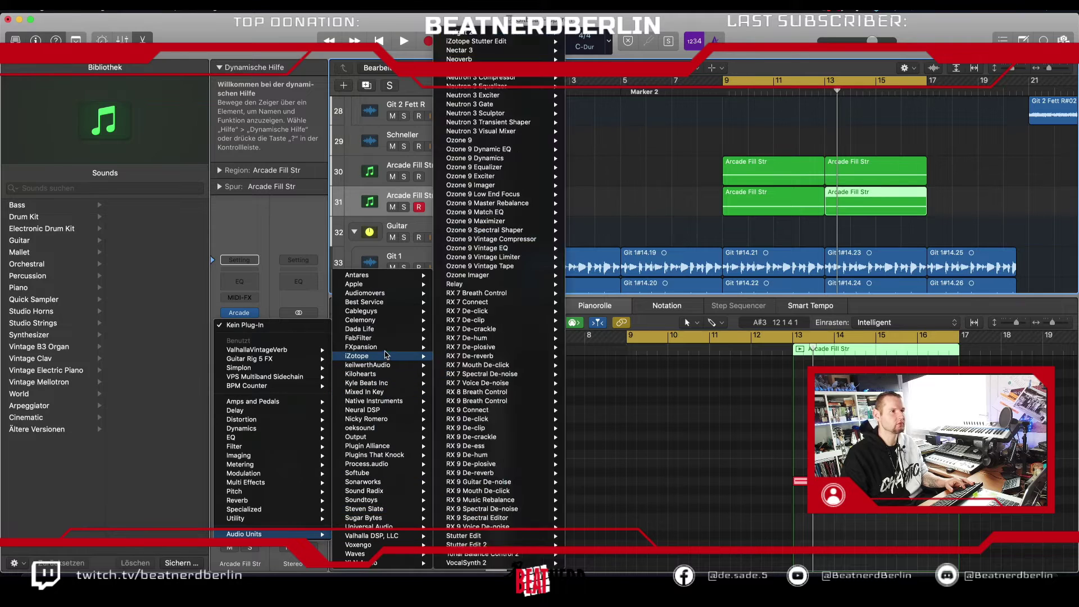
mouse_move(382, 338)
mouse_move(455, 341)
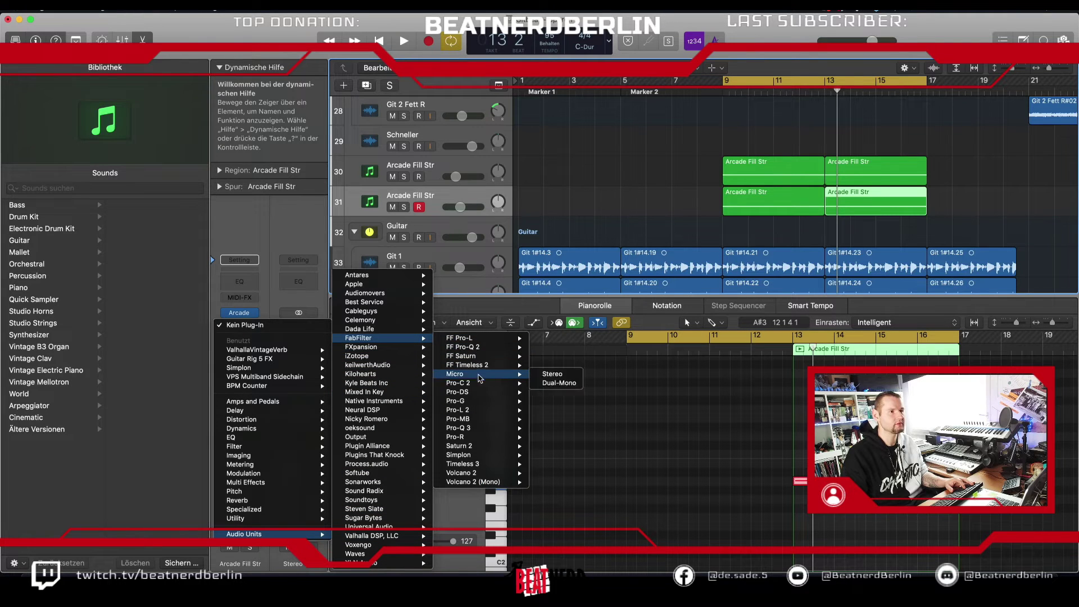
mouse_move(489, 427)
left_click(537, 430)
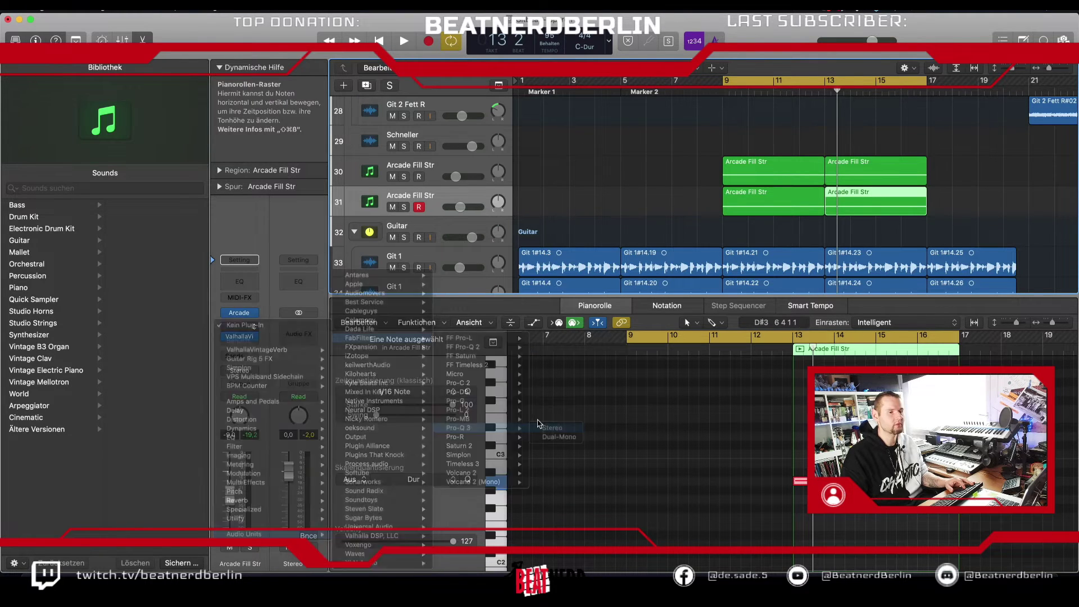
Step: During playback, shape the Pro-Q 3 with a low cut around 50 Hz, a +2.7 dB bell near 240 Hz and about a 6 dB dip near 3 kHz
key("space")
left_click_drag(578, 315, 506, 298)
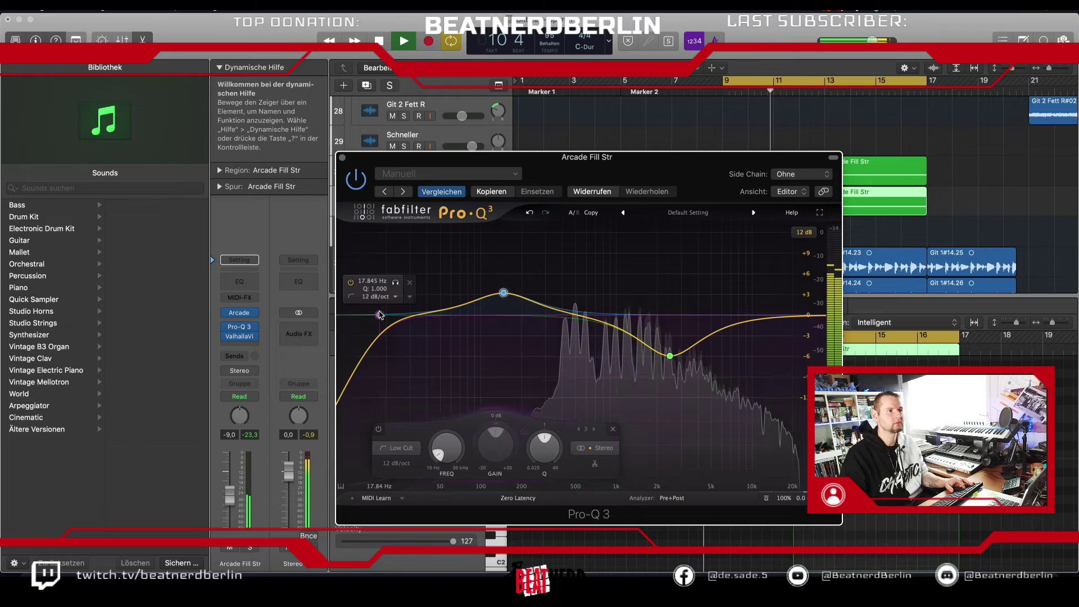
left_click(380, 314)
left_click_drag(387, 322, 441, 317)
left_click_drag(514, 299, 538, 303)
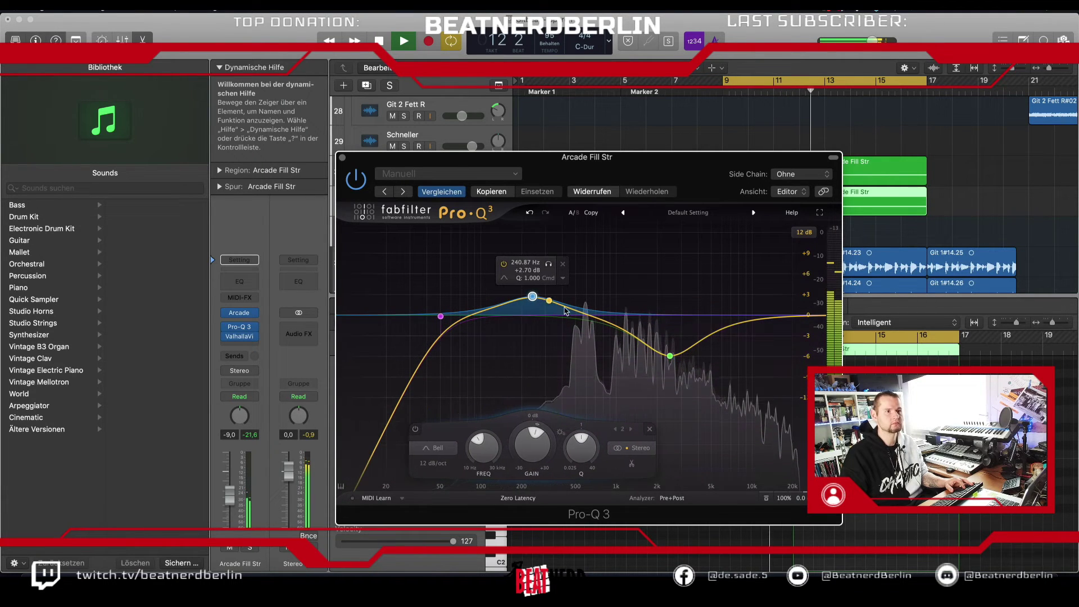
left_click_drag(671, 358, 679, 360)
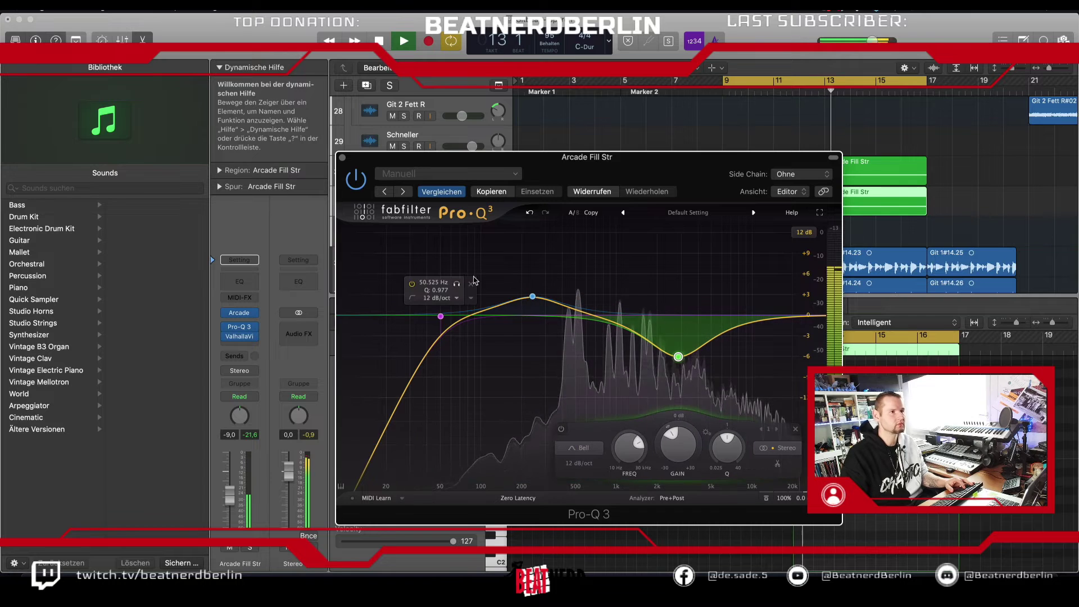
key("v")
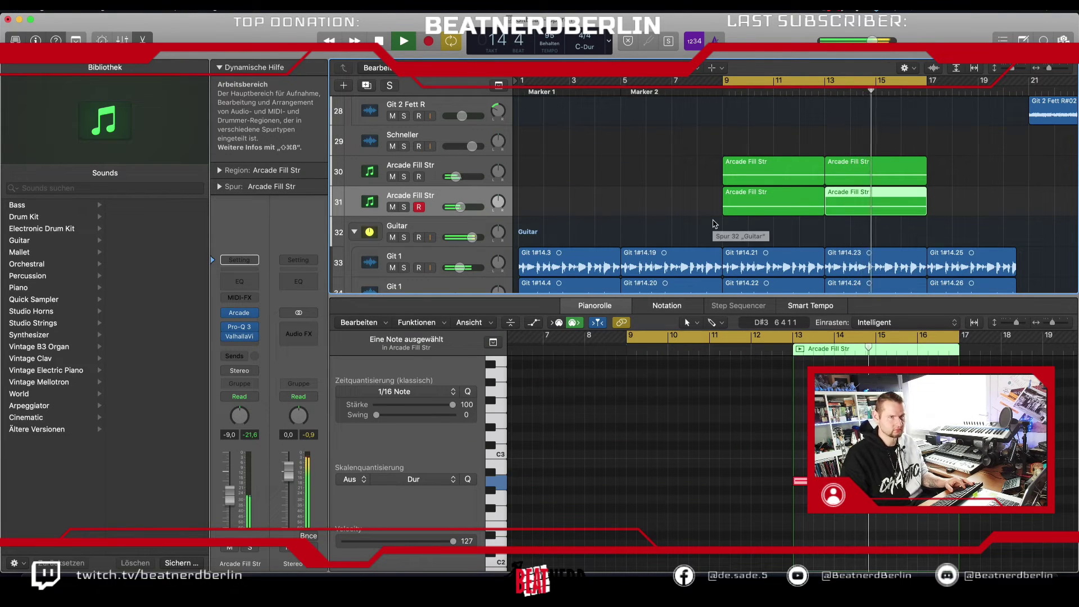
Step: Lower the duplicated Arcade Fill Str track to -11.2 dB, replay the cycled section and close the piano roll
key("space")
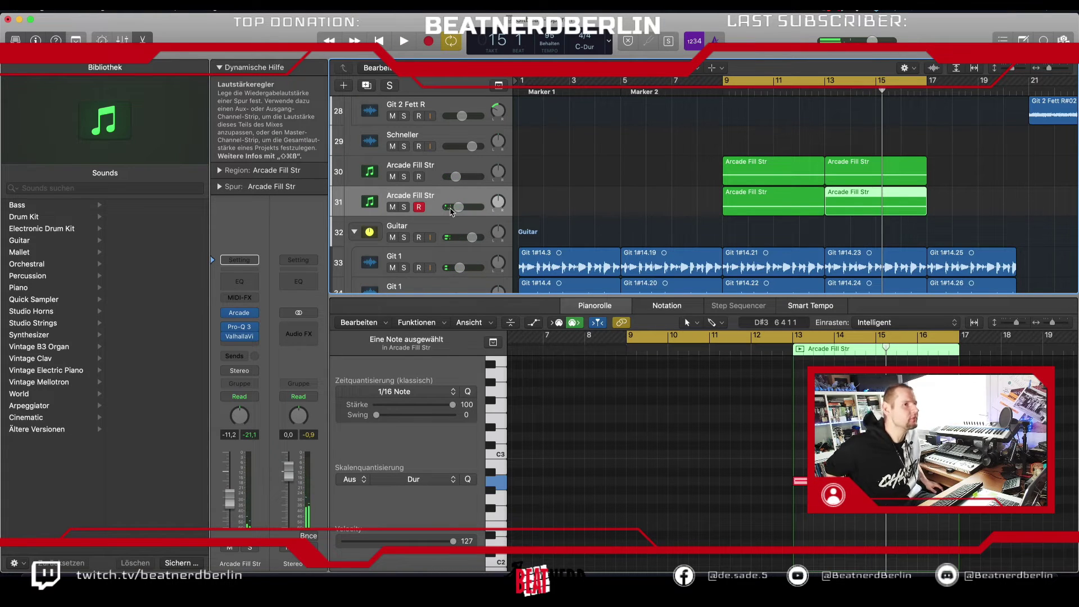
key("space")
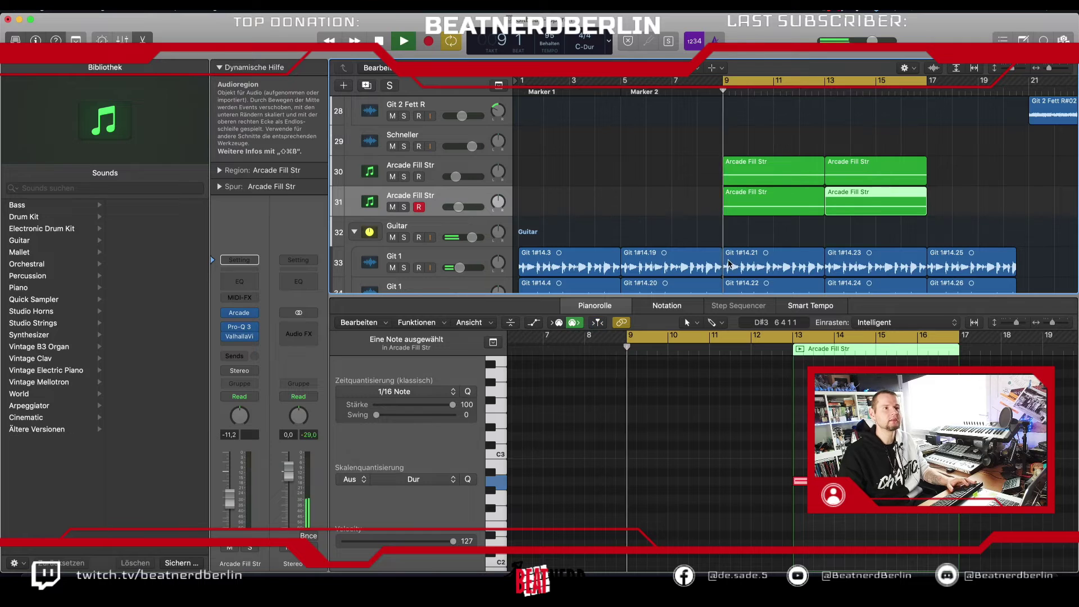
left_click(767, 195)
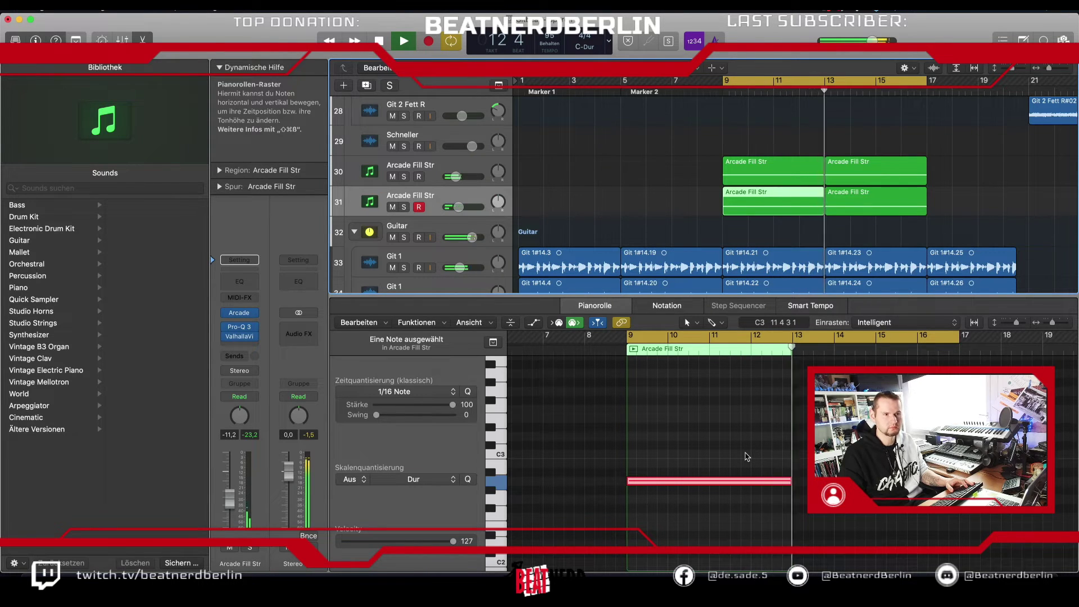
key("space")
key("e")
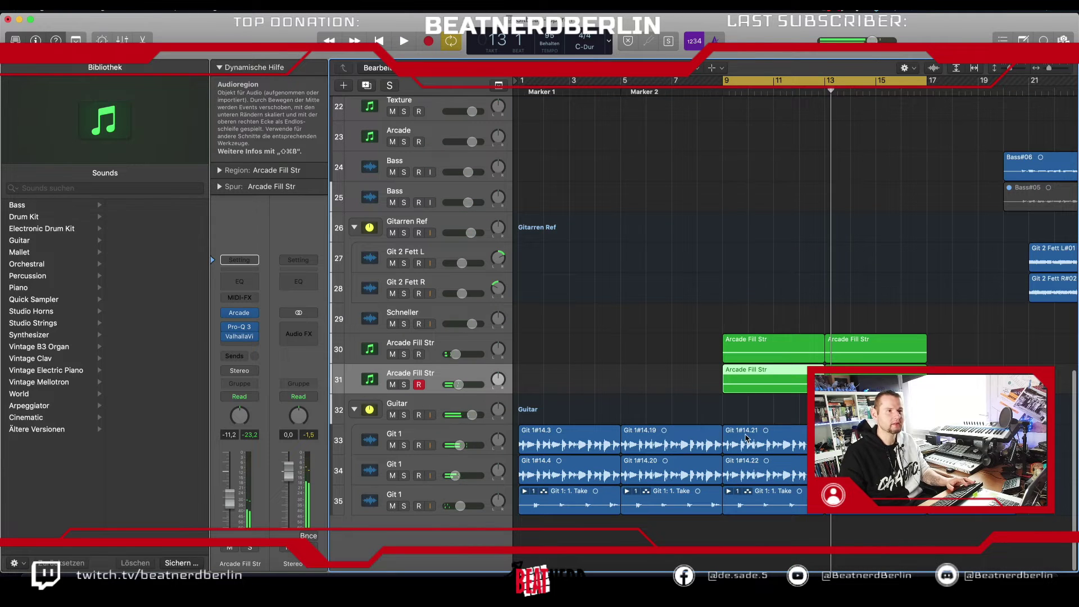
Step: Insert the iZotope Ozone 9 Imager after the reverb on the duplicated Arcade Fill Str track
left_click(239, 345)
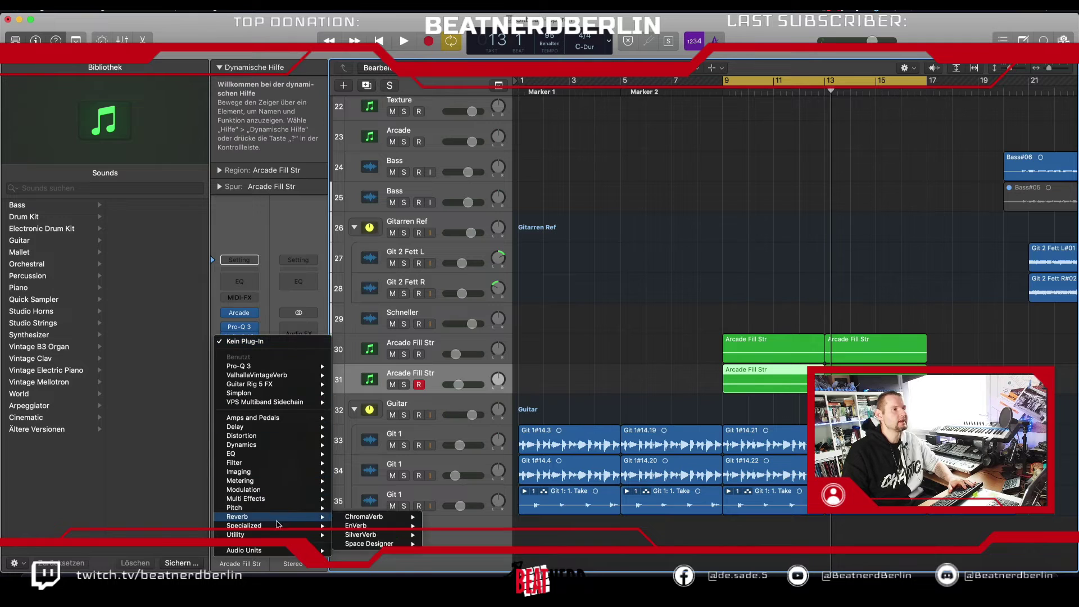
mouse_move(325, 552)
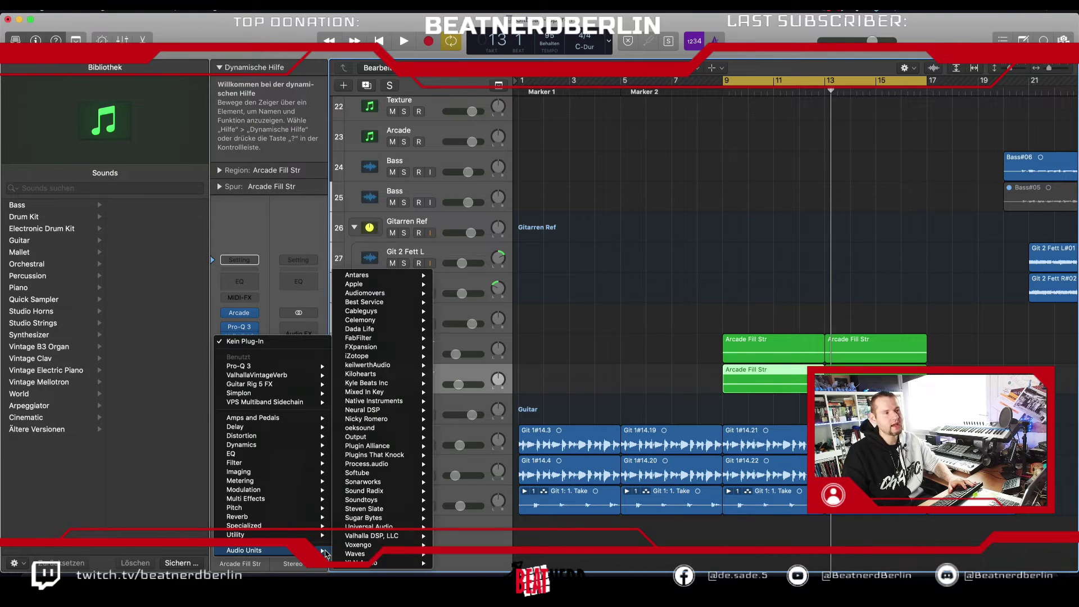
mouse_move(376, 358)
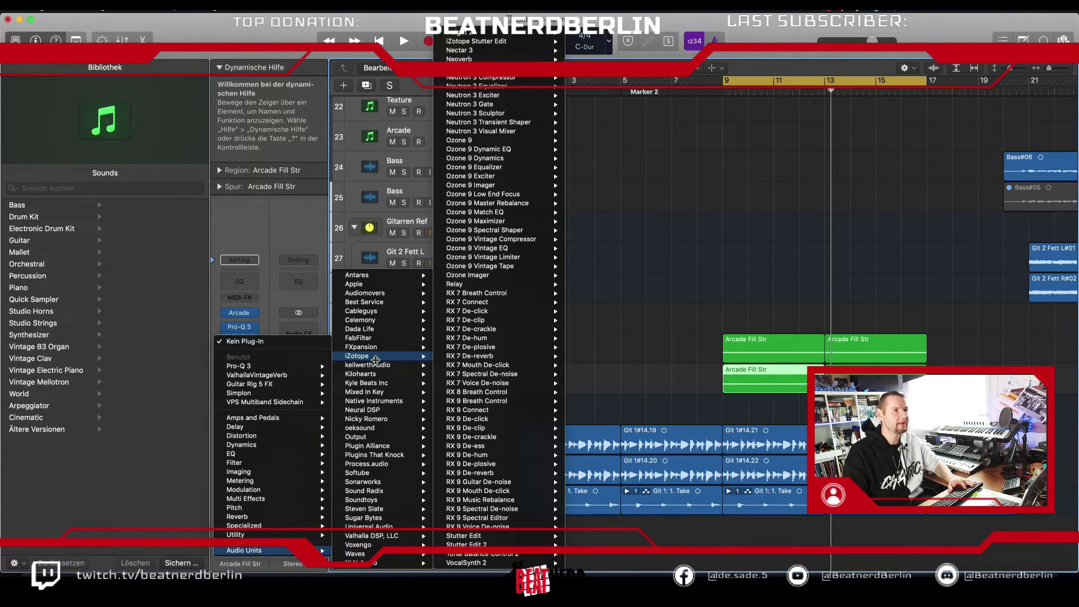
mouse_move(497, 186)
left_click(593, 186)
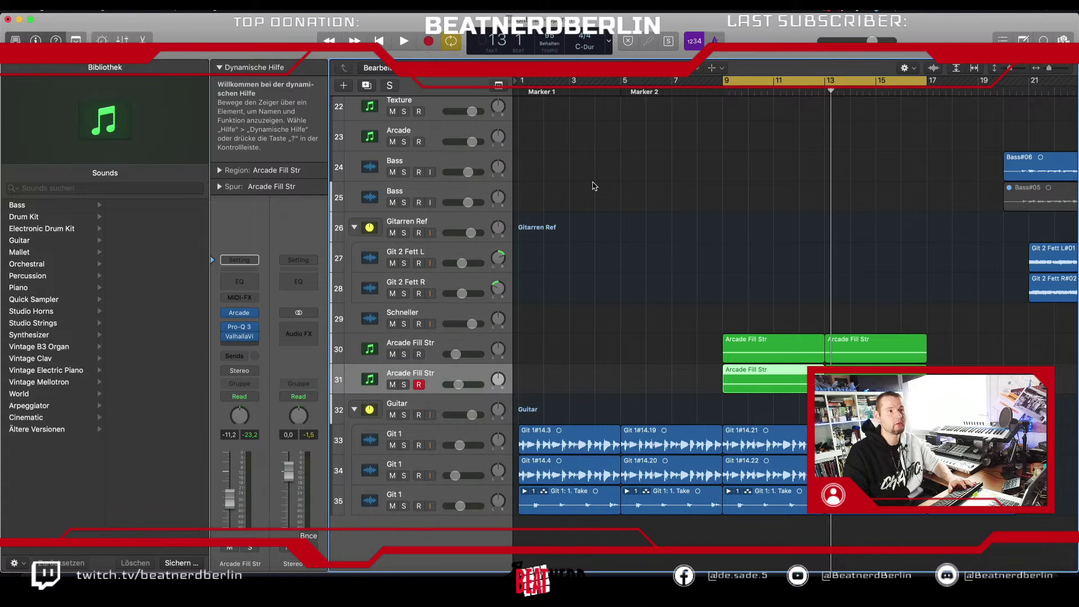
Step: Split the Imager into four bands and set their widths to -100, 38.0, 39.2 and 57.0 from low to high
left_click(509, 257)
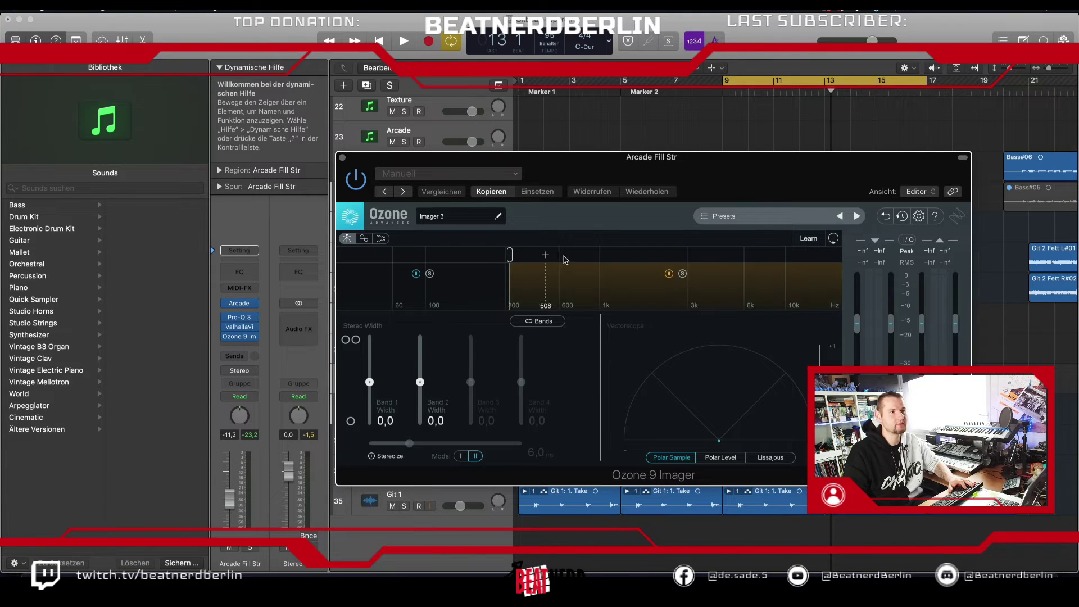
left_click(592, 257)
left_click(696, 257)
left_click_drag(701, 265, 733, 263)
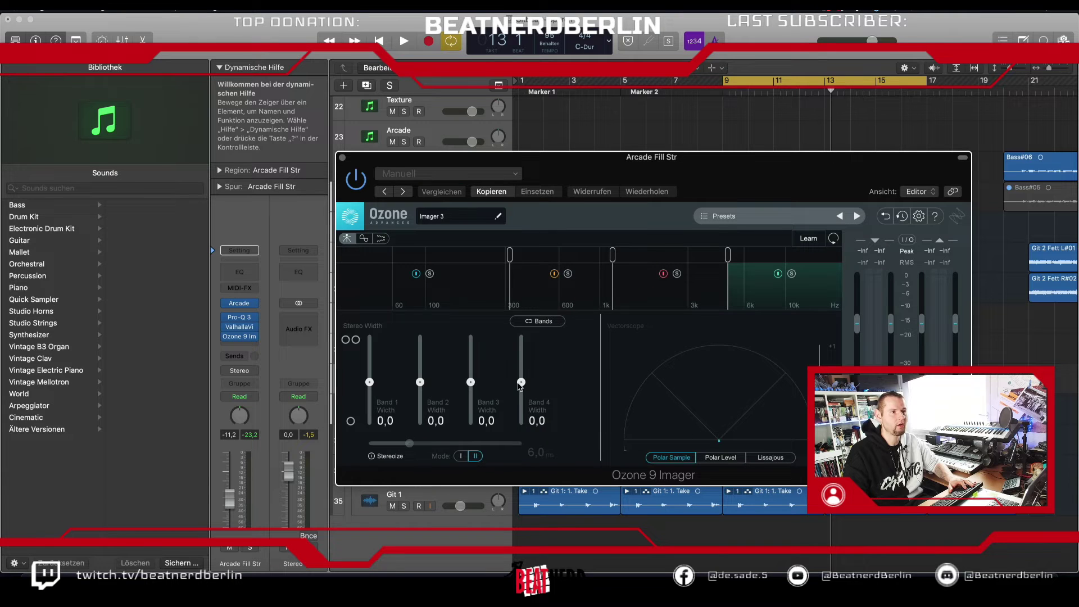
left_click_drag(474, 384, 374, 436)
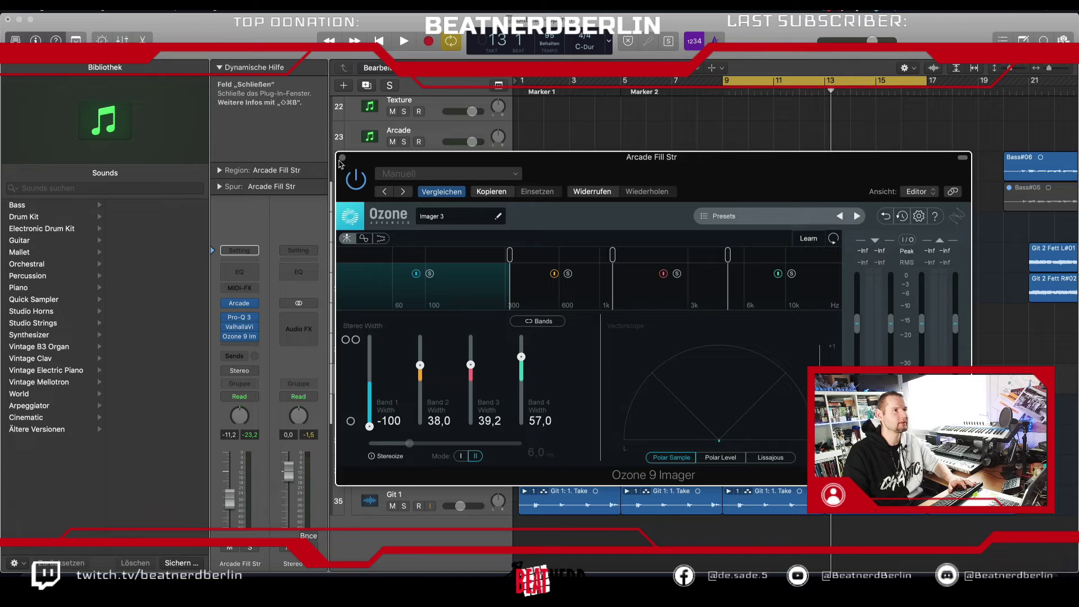
key("super+w")
Step: Play the arrangement from bar 1 without the cycle and trim the duplicated fill track's volume to -11.4 dB
key("c")
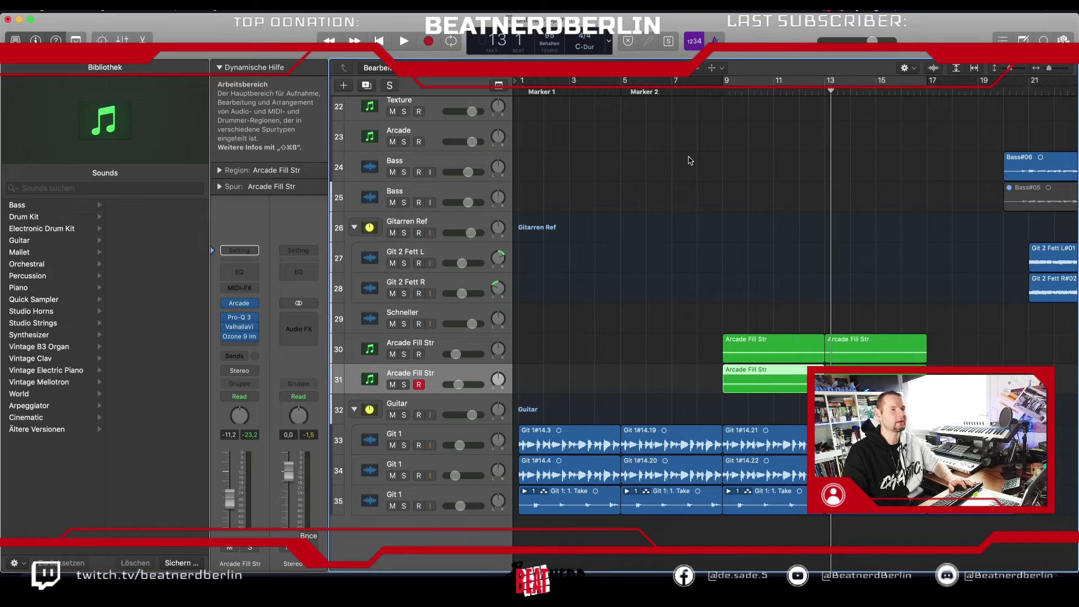
key("alt+comma")
key("alt+comma")
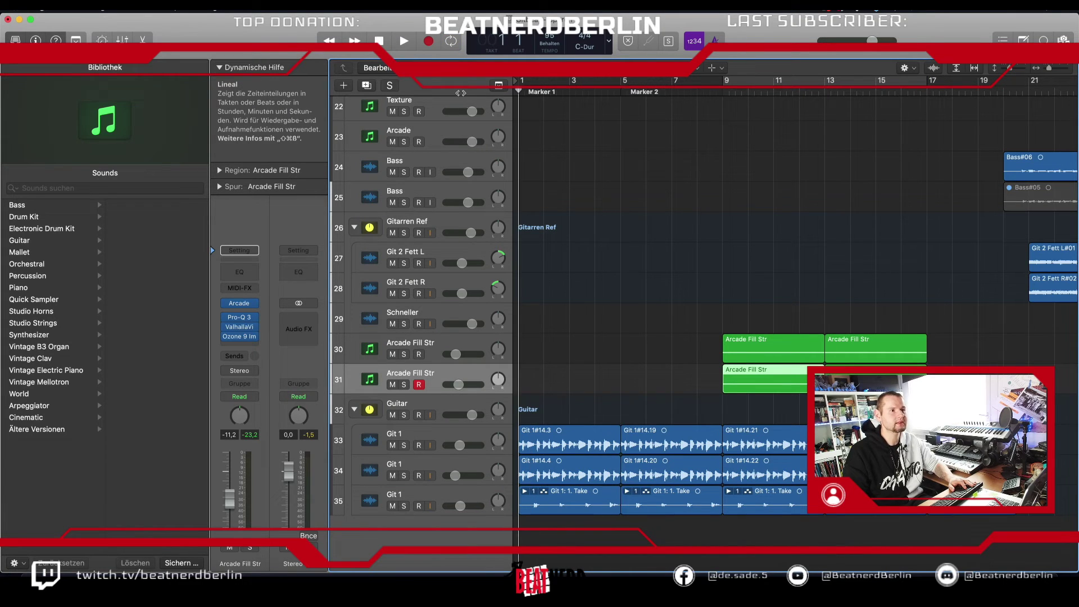
key("space")
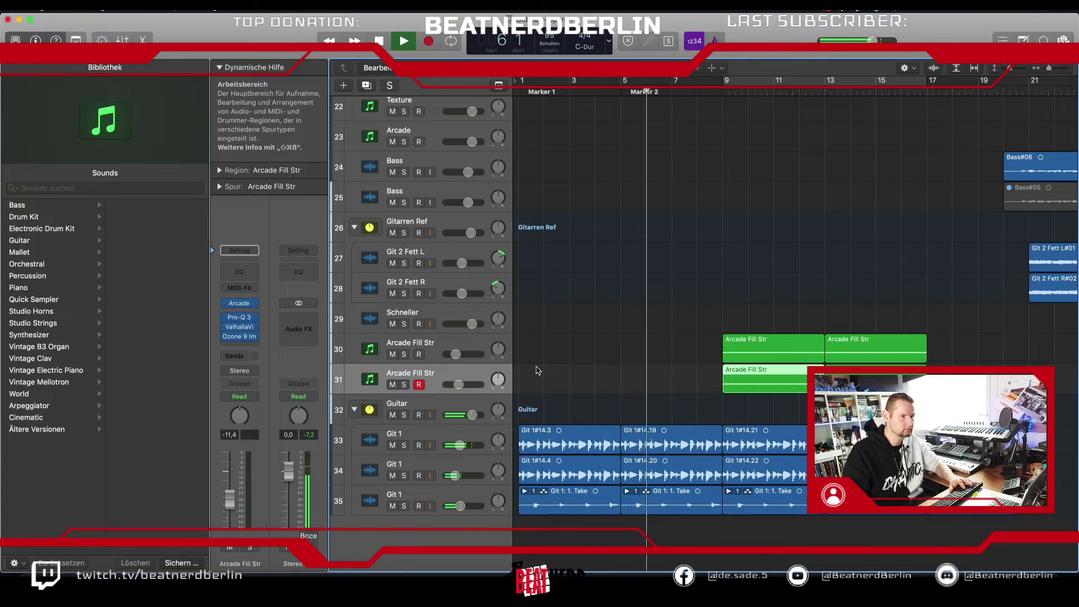
scroll(580, 368, "up", 10)
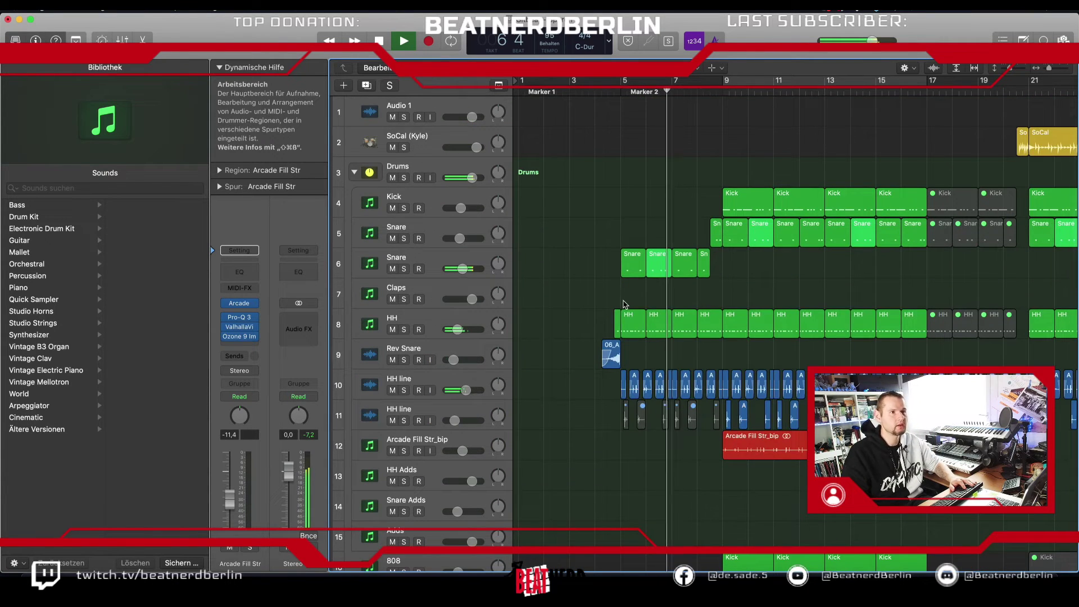
Step: Cycle the first Snare region on track 6 at bar 5, open its notes in the piano roll and play it
left_click(633, 267)
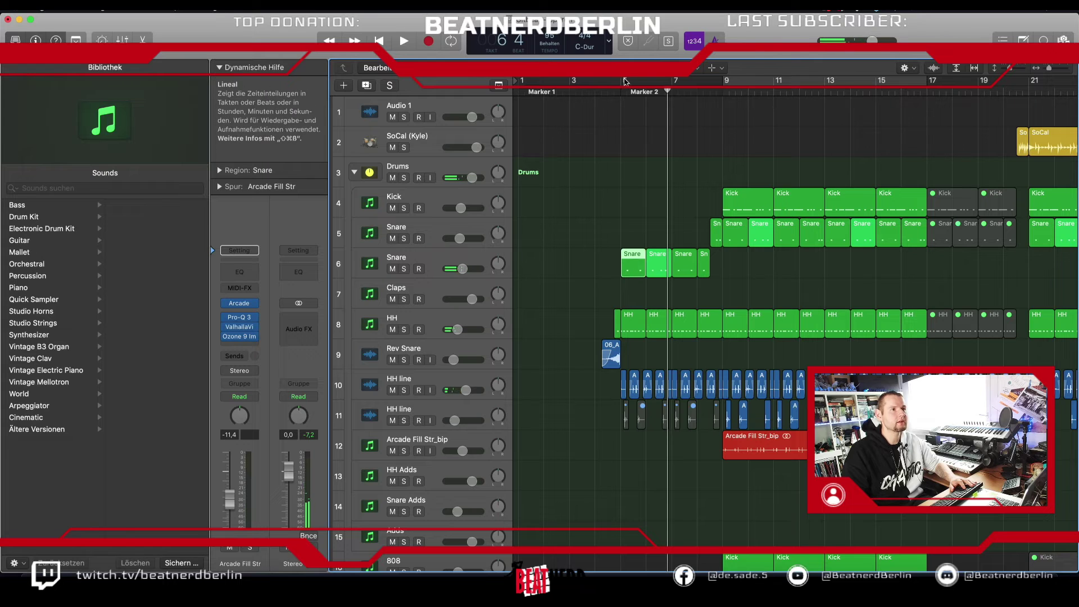
left_click(631, 103)
double_click(635, 262)
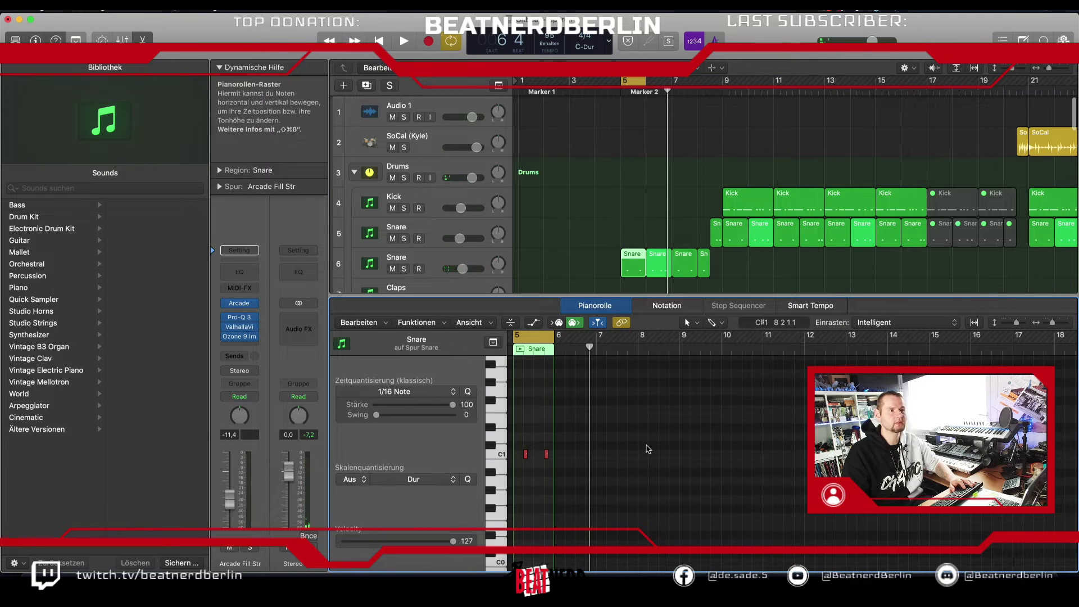
key("space")
key("super+Right")
key("super+Right")
key("super+Right")
key("super+Right")
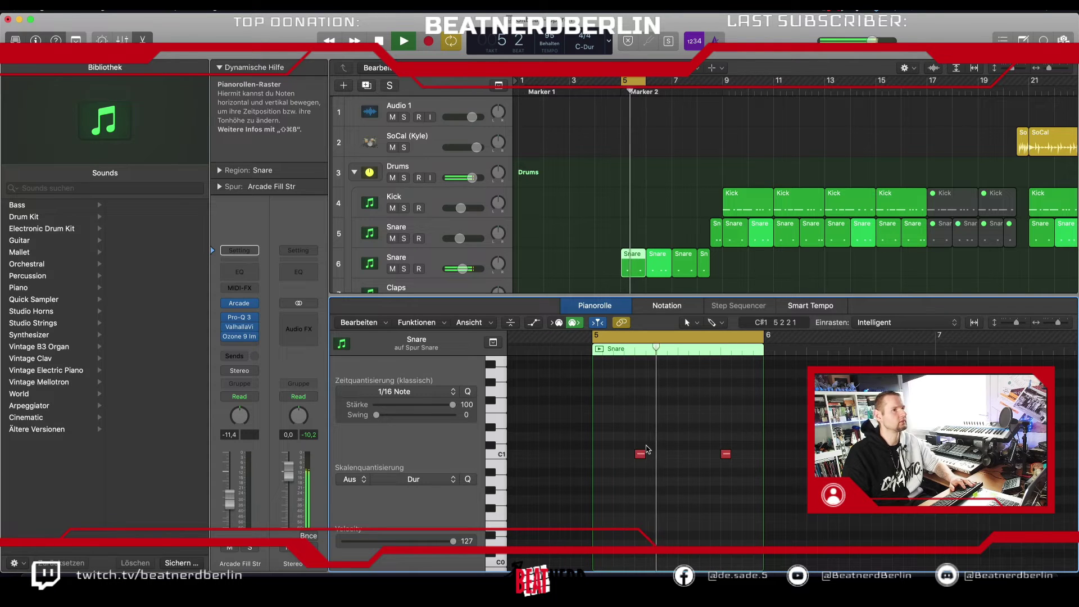
Step: Copy the Snare region's last hit to an eighth note later within bar 5 and play it back
key("space")
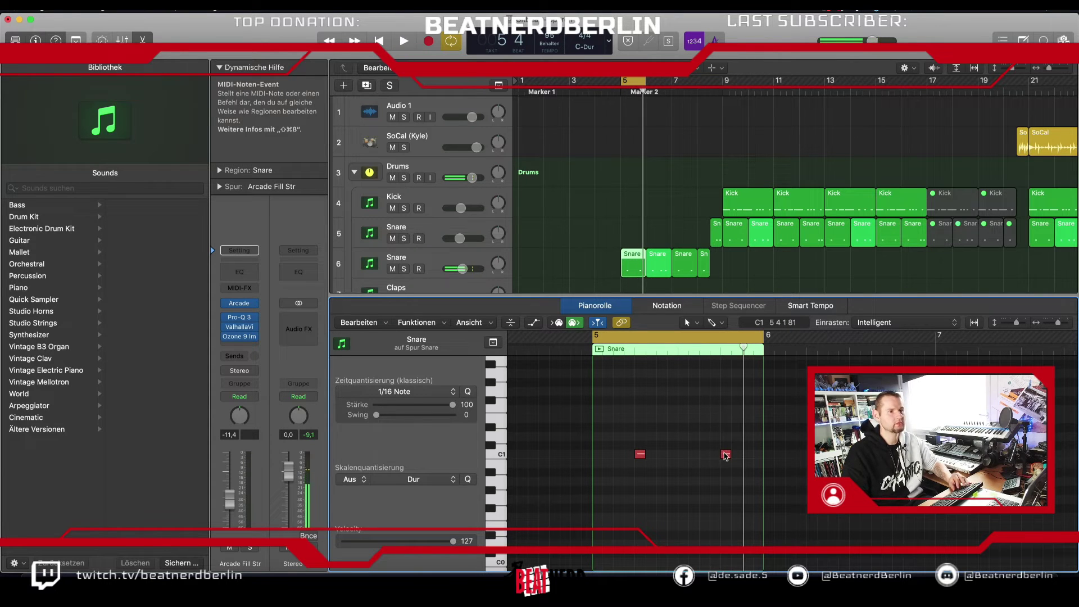
left_click_drag(726, 456, 748, 455)
key("space")
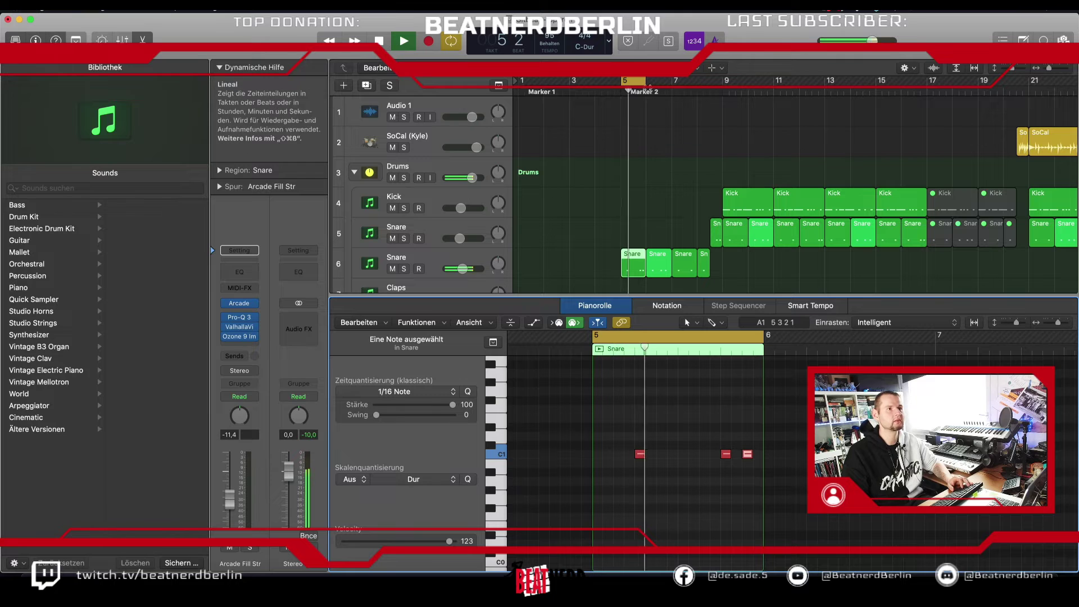
Step: Extend the cycle range to the middle of bar 8 and shift the copied snare hit slightly later
left_click_drag(646, 81, 709, 82)
key("space")
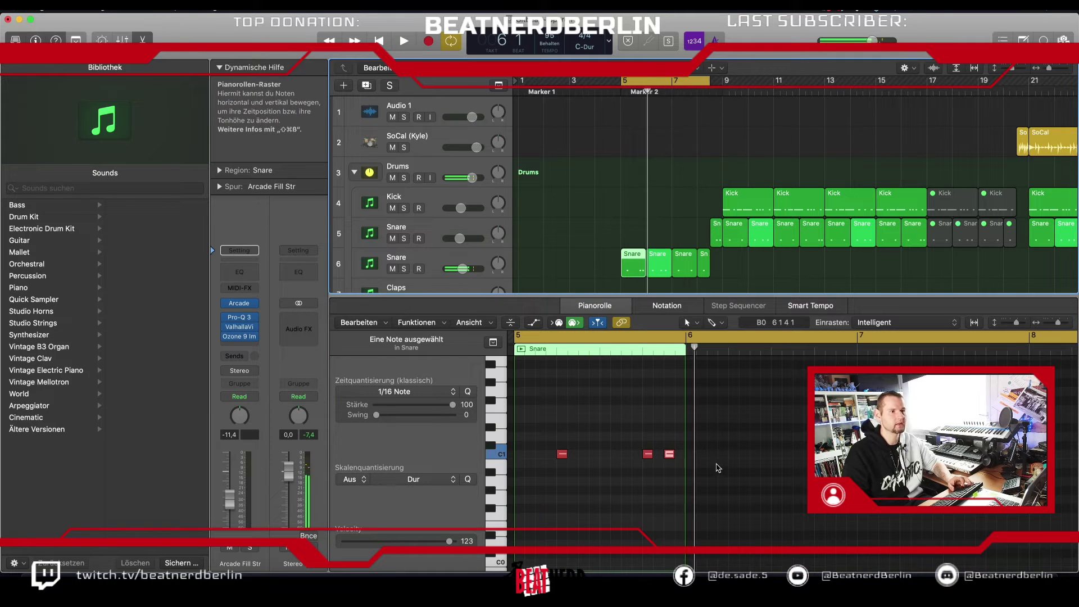
left_click(661, 460)
left_click_drag(672, 457, 681, 458)
key("space")
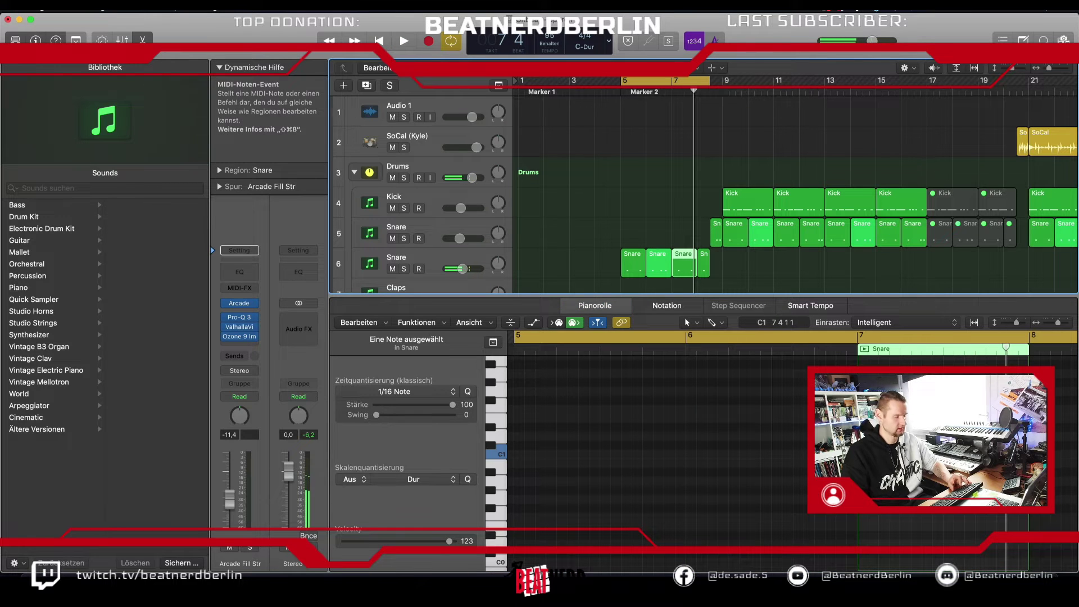
Step: Close the piano roll and switch off the cycle range
left_click(1034, 455)
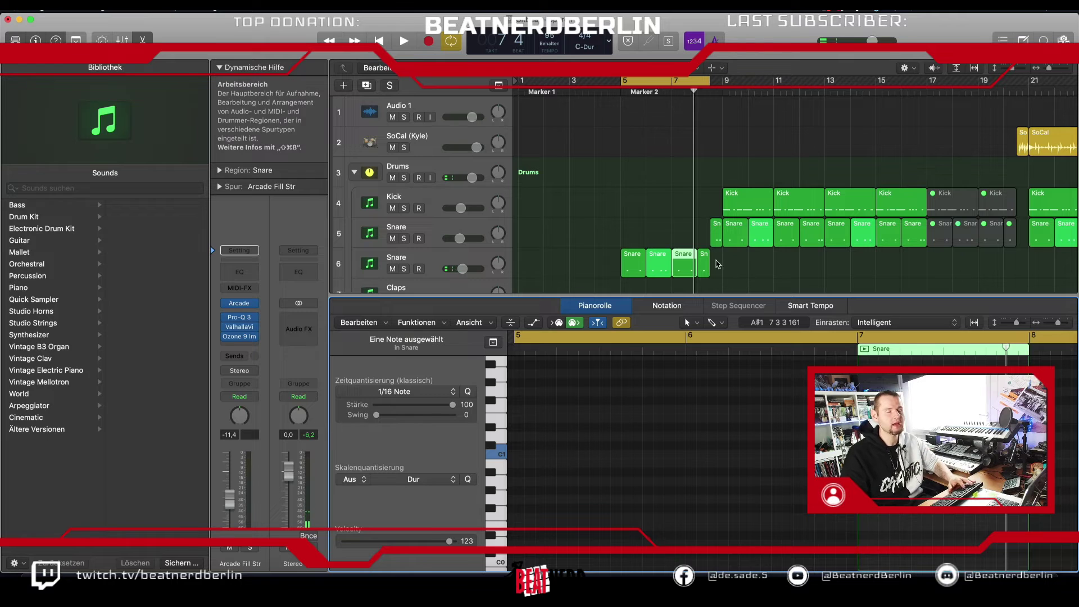
key("e")
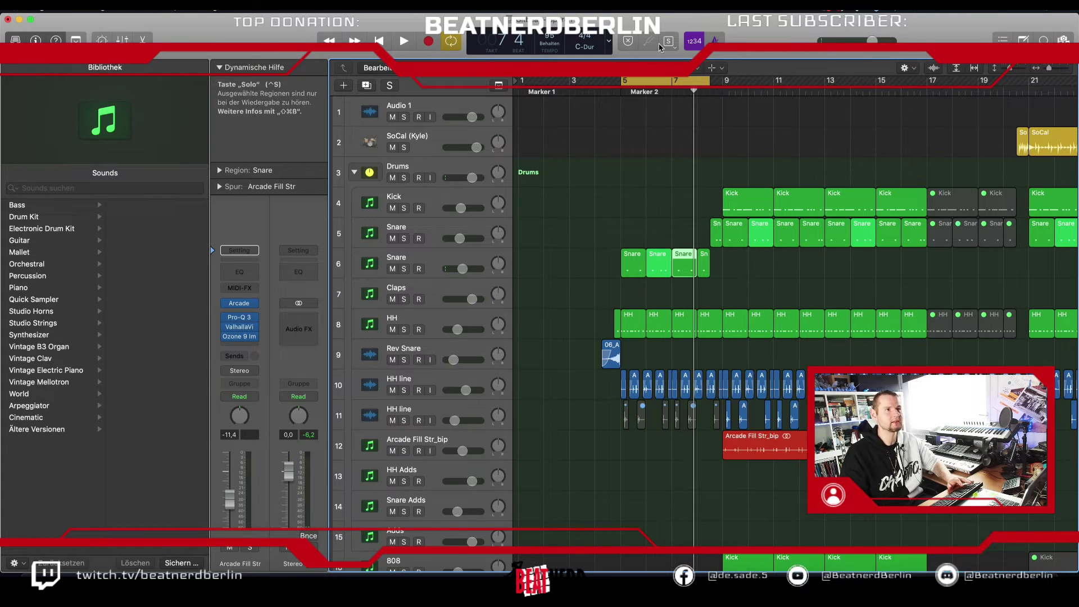
left_click(662, 82)
scroll(739, 308, "down", 5)
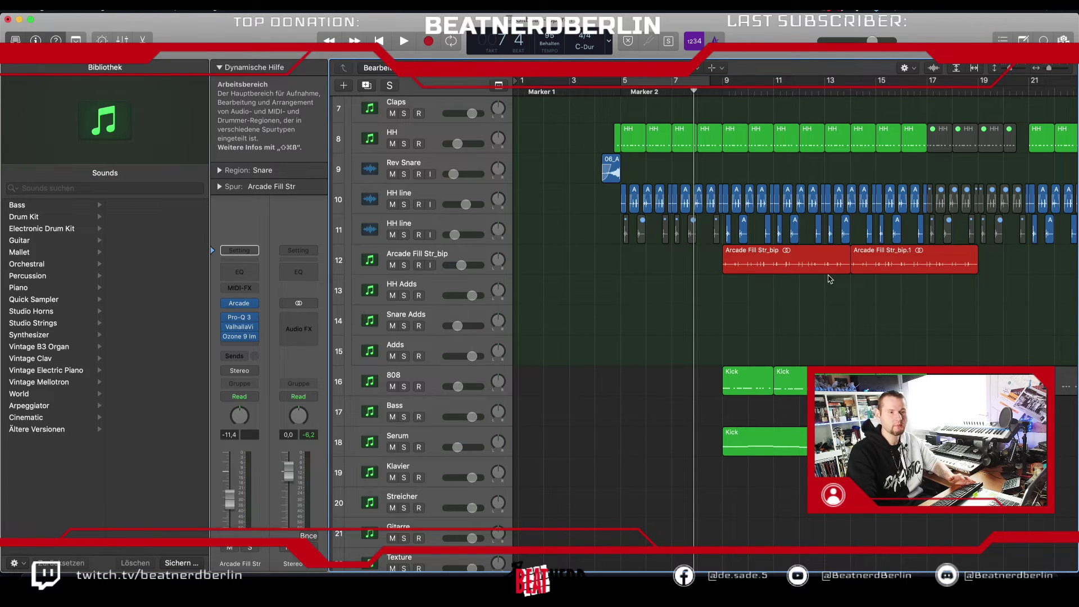
Step: Play the arrangement from bar 6 into bar 10 and check the layered Arcade Fill Str tracks against the guitars
key("super+Left")
scroll(830, 280, "down", 4)
scroll(757, 279, "down", 8)
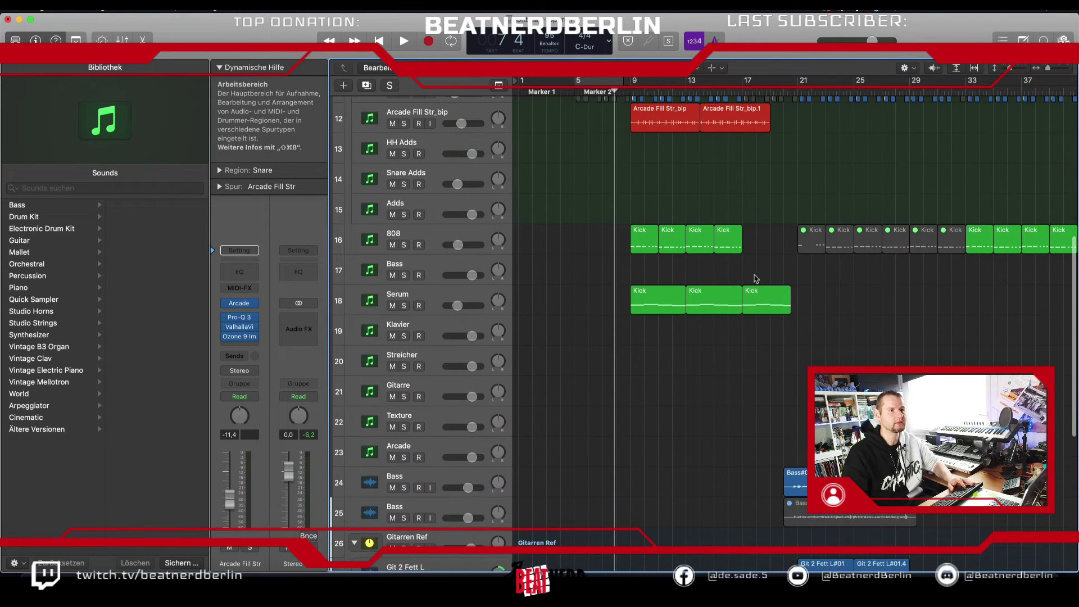
scroll(758, 280, "up", 5)
left_click(597, 93)
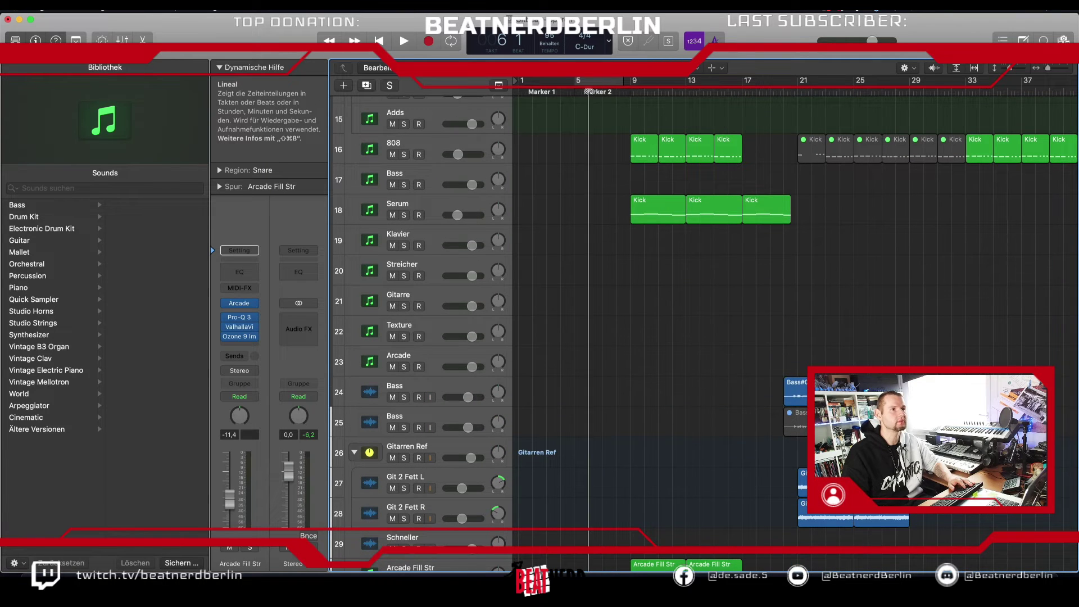
key("space")
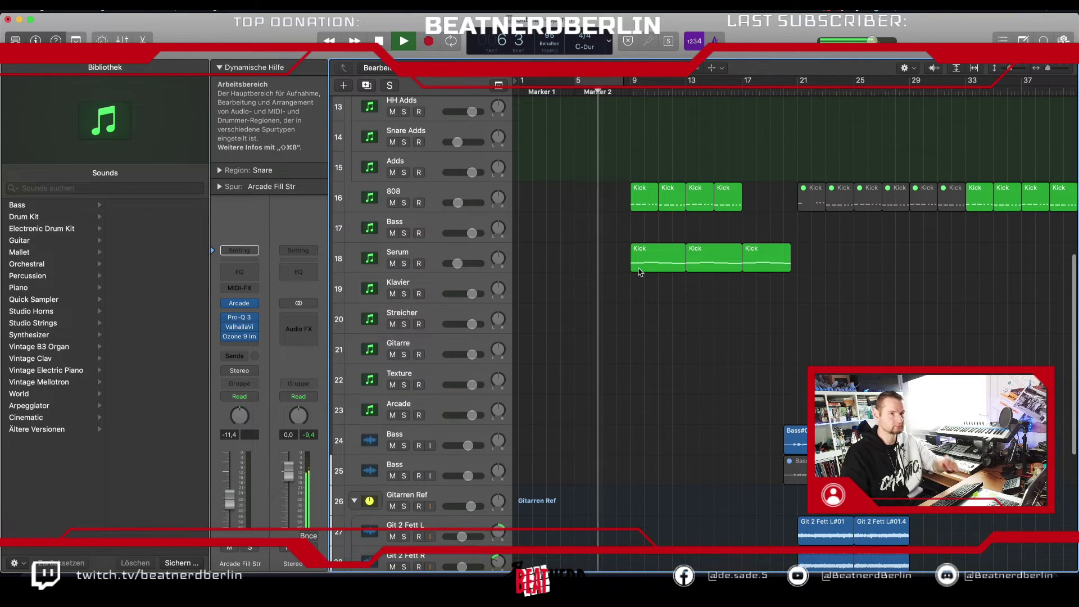
scroll(640, 272, "down", 5)
key("super+Right")
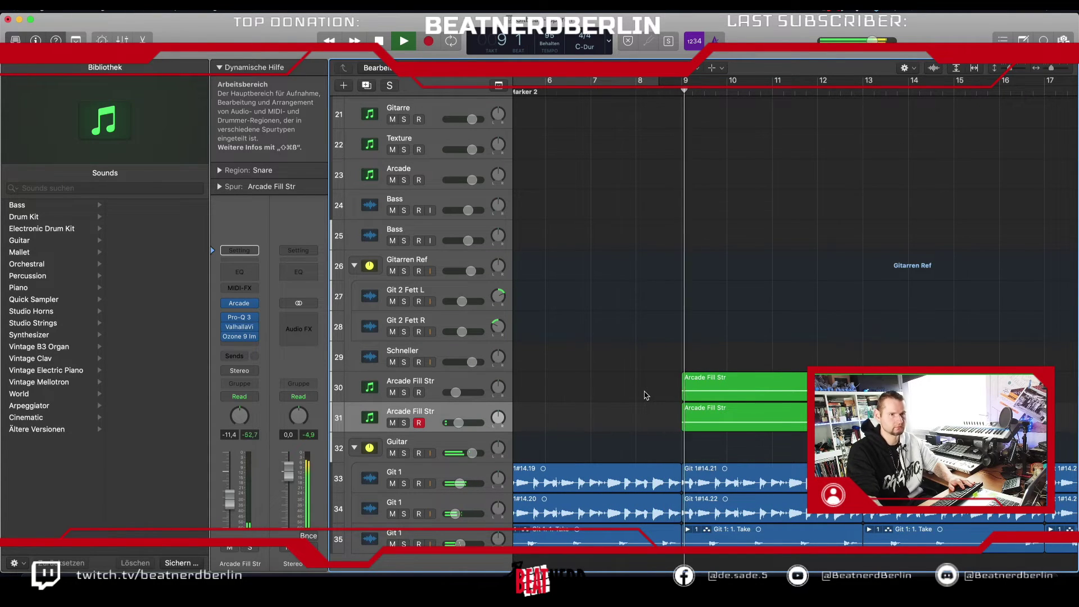
key("super+Left")
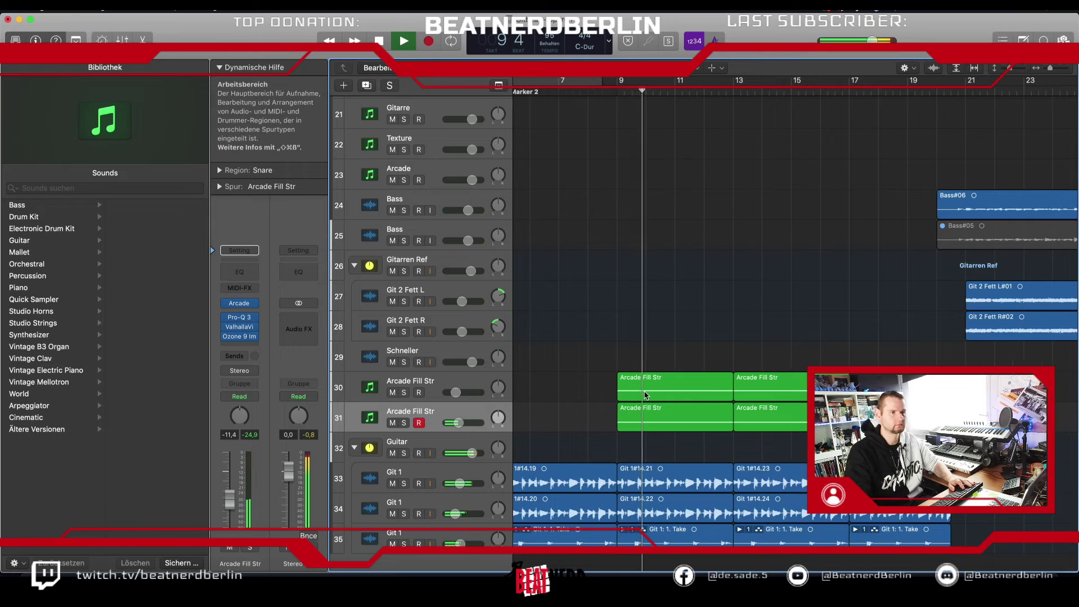
key("space")
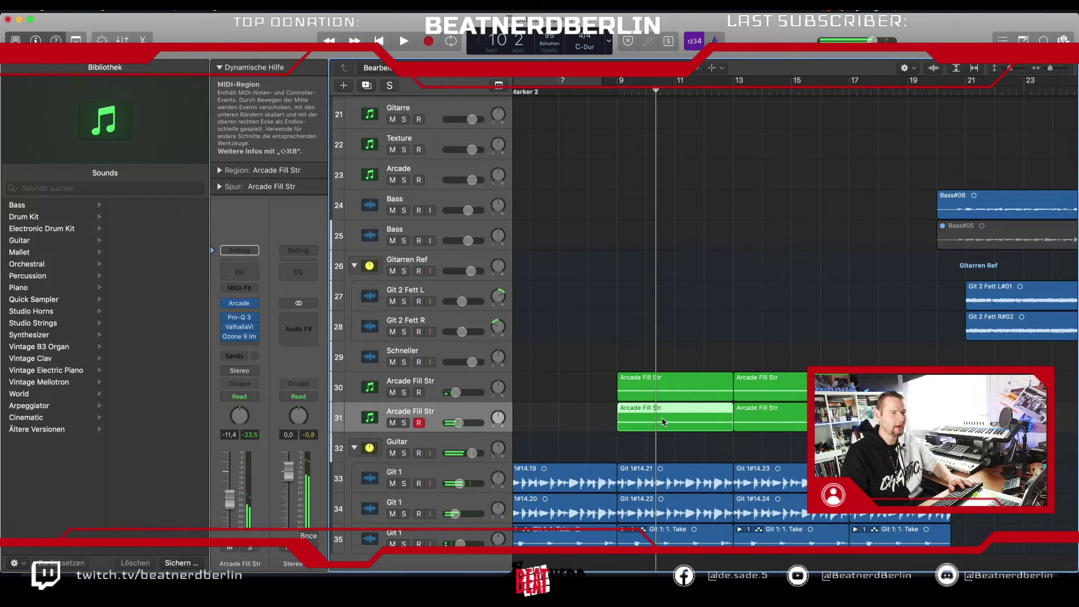
Step: Mute the Arcade Fill Str region at bar 9 on track 31 and play back from just before bar 9
key("ctrl+m")
left_click(791, 426)
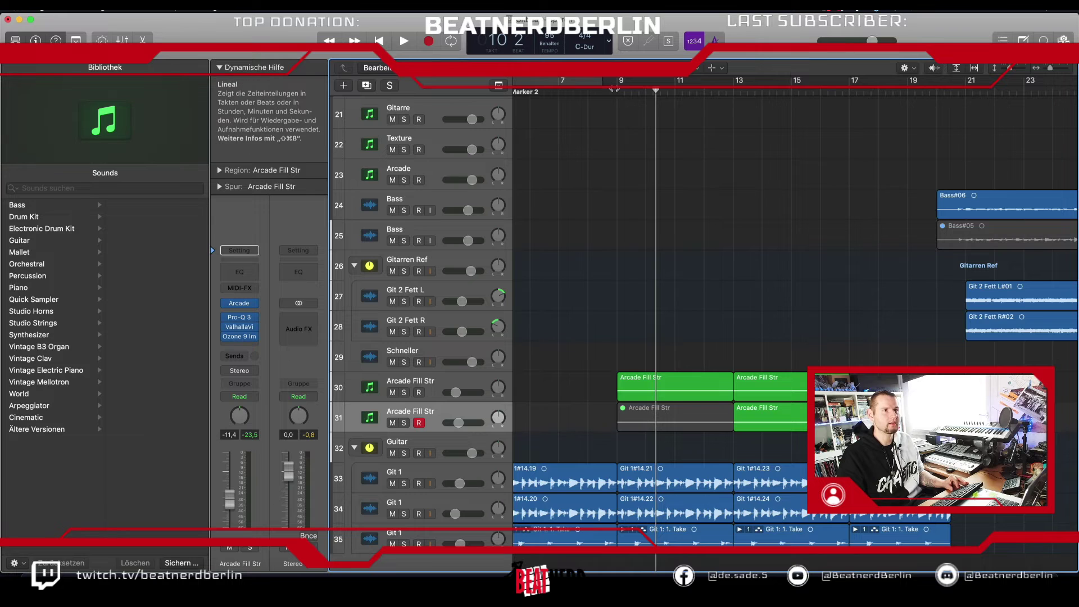
left_click(596, 93)
key("space")
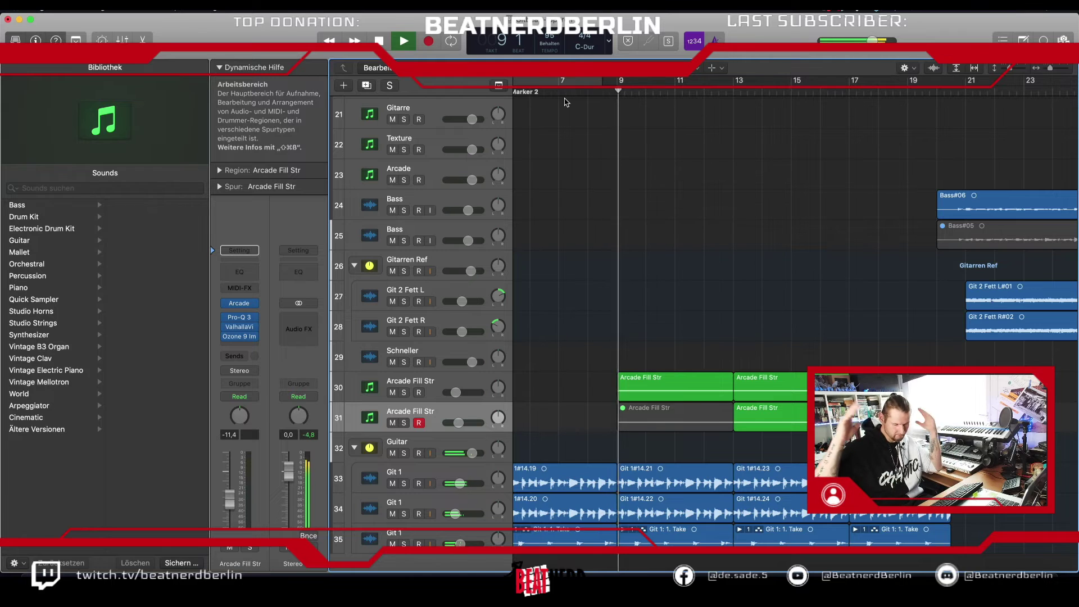
Step: Mute the first Arcade Fill Str_bip region on track 12 and extend the second one's start back towards bar 13
scroll(619, 225, "up", 10)
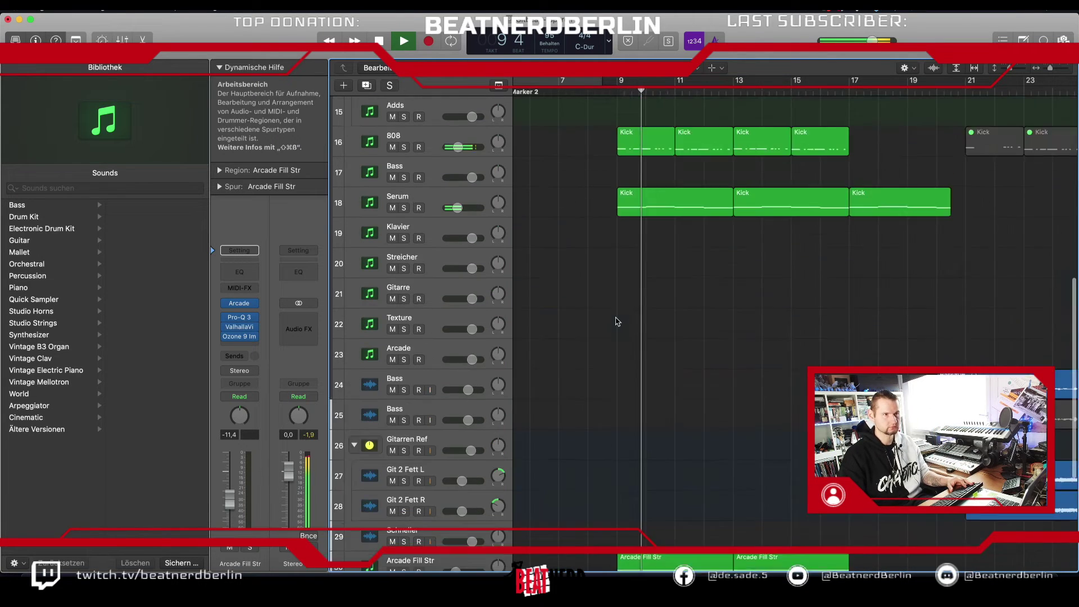
left_click(653, 318)
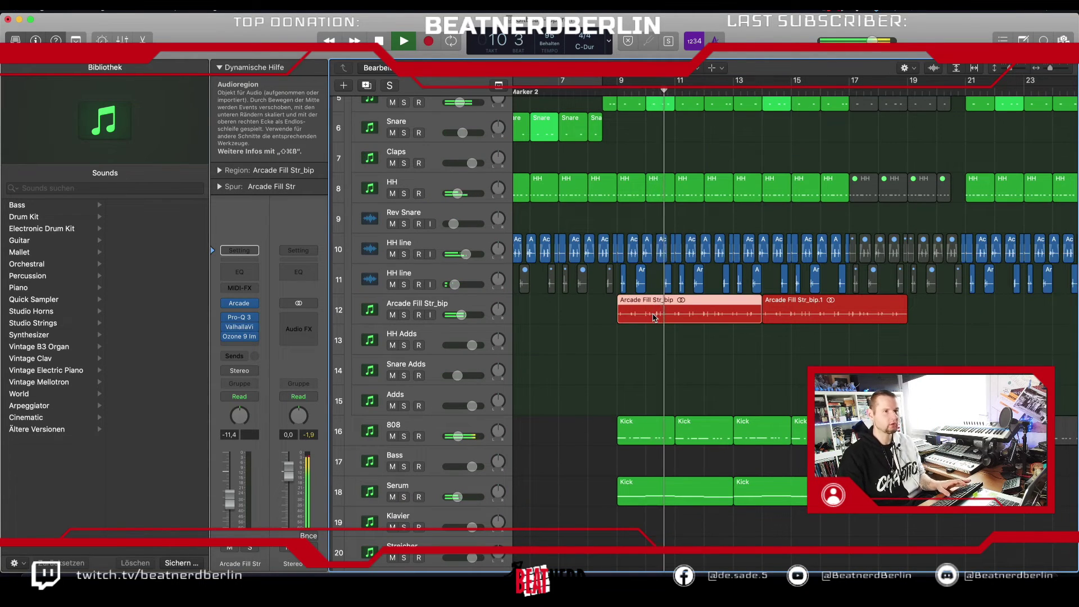
key("ctrl+m")
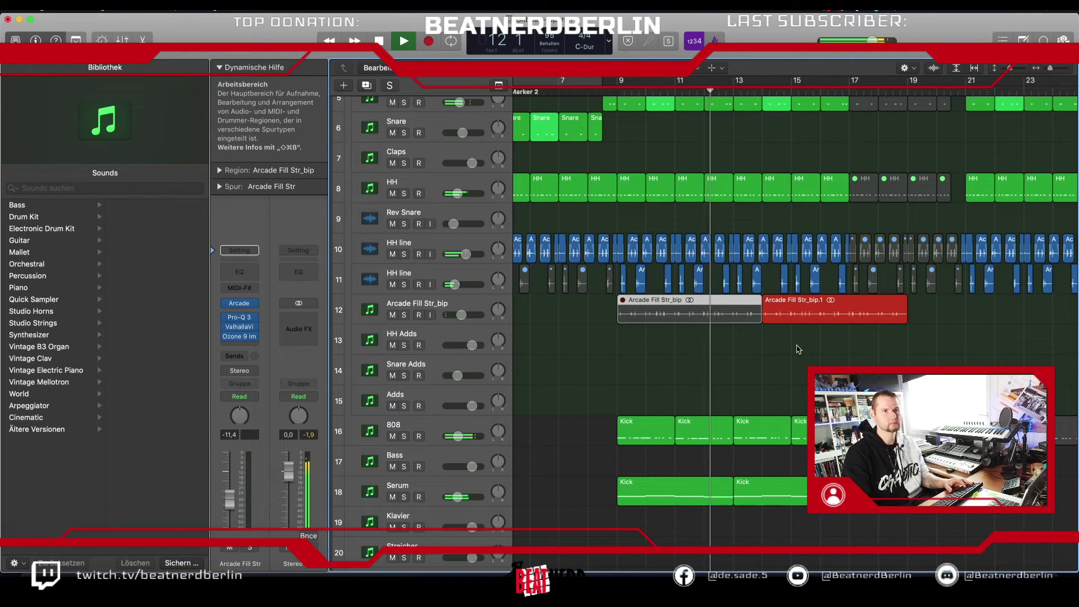
scroll(797, 349, "right", 5)
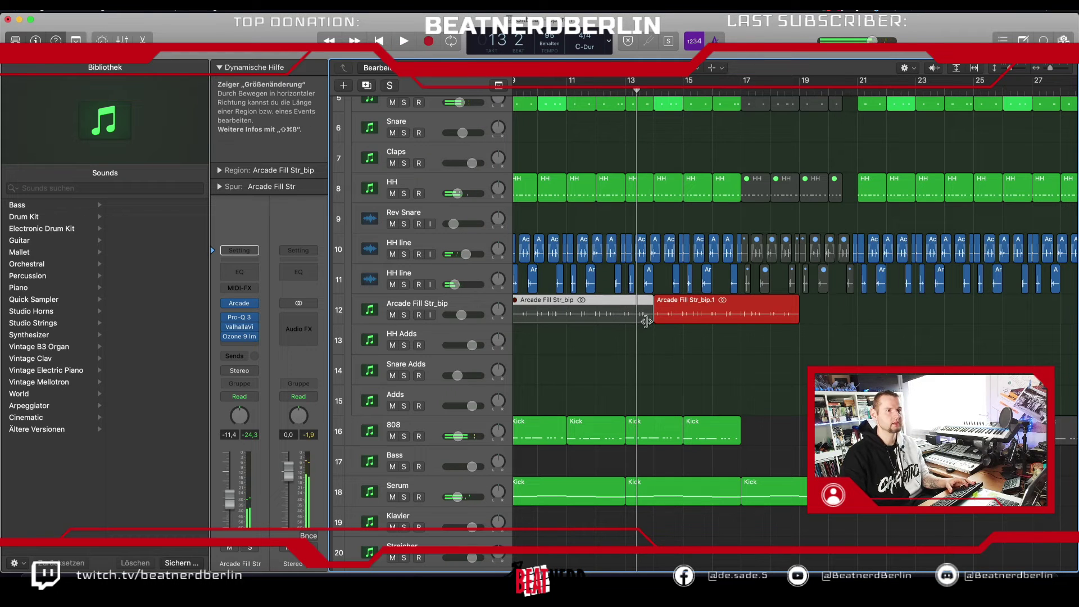
mouse_move(655, 323)
left_mouse_down()
mouse_move(620, 325)
mouse_move(653, 324)
mouse_move(640, 325)
left_mouse_up()
Step: Set the cycle range from bar 9 to bar 21 and start playback
scroll(610, 515, "down", 8)
scroll(610, 514, "down", 1)
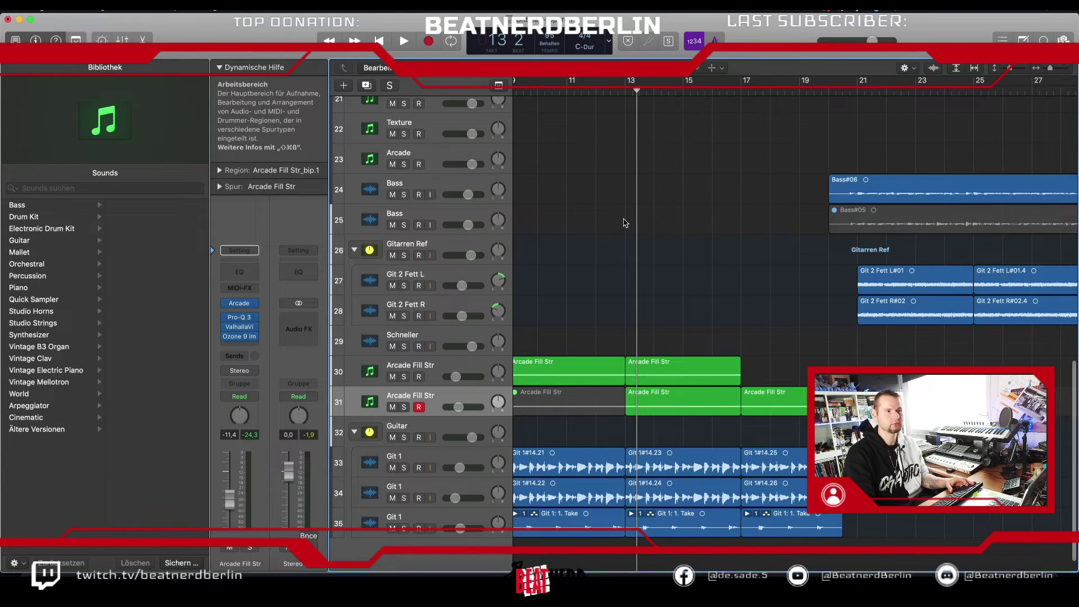
scroll(626, 223, "left", 4)
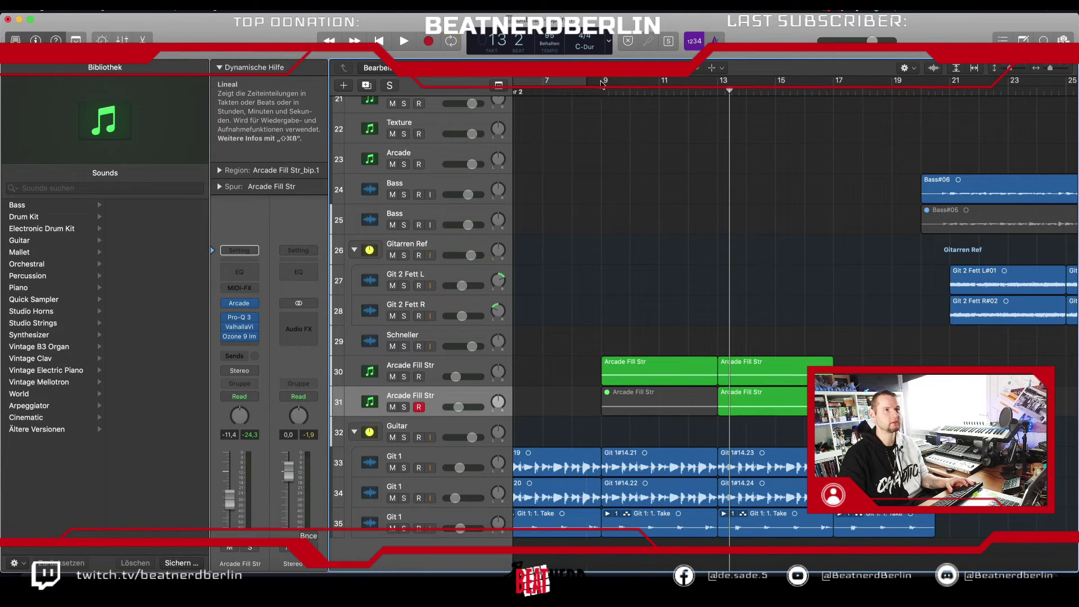
left_click_drag(603, 83, 956, 84)
key("space")
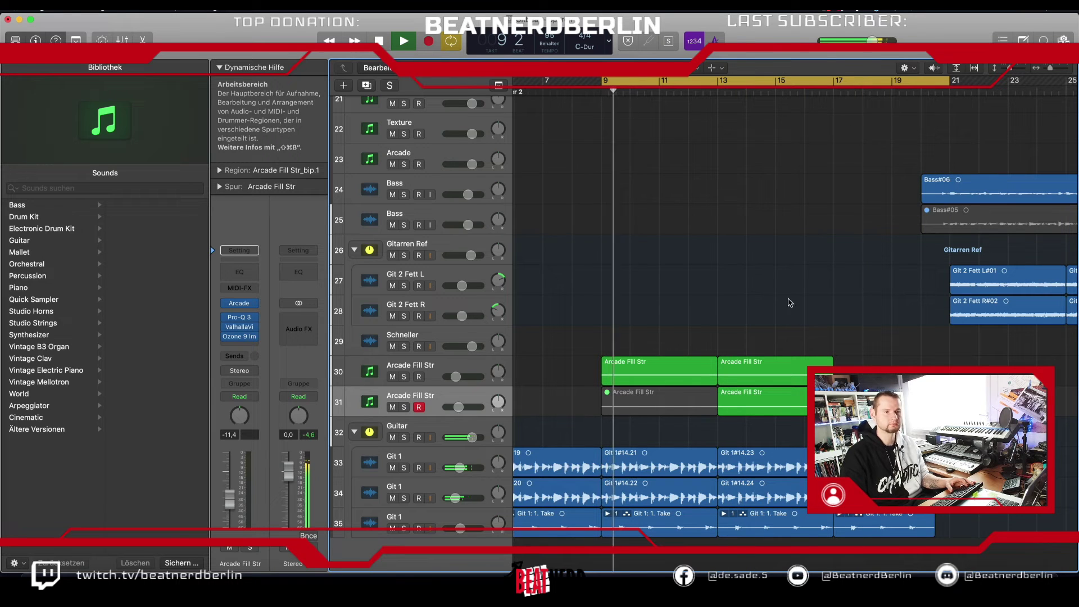
Step: Copy the Arcade Fill Str region at bar 13 on track 30 to bar 17 and switch off the cycle range
left_click_drag(782, 372, 898, 373)
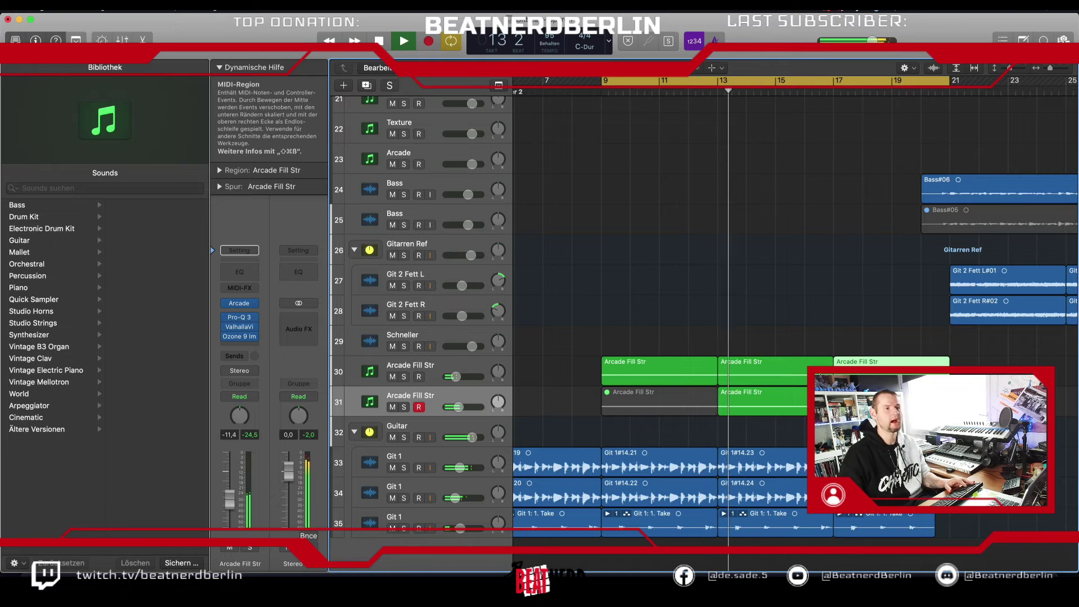
key("c")
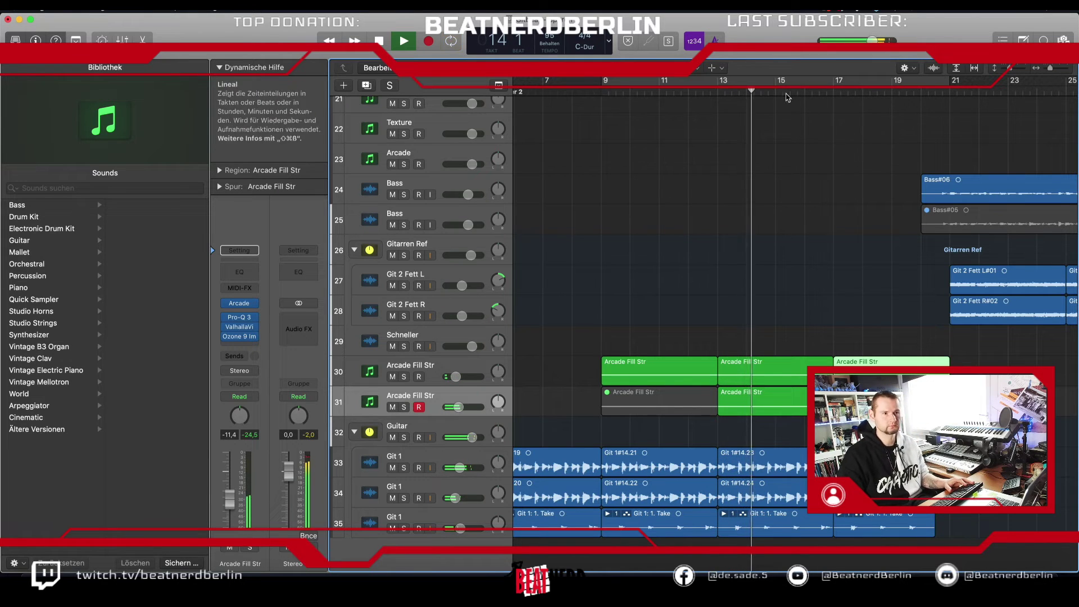
scroll(759, 188, "right", 5)
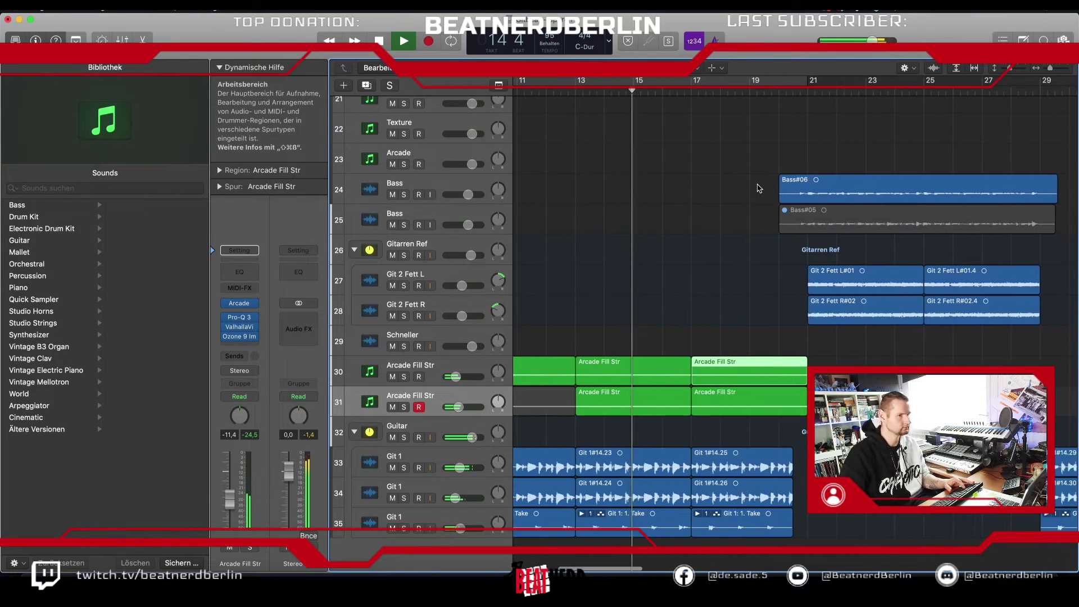
Step: Shorten the last Arcade Fill Str region on track 31 to the middle of bar 20, matching the Git 1 regions' end
left_click(659, 534)
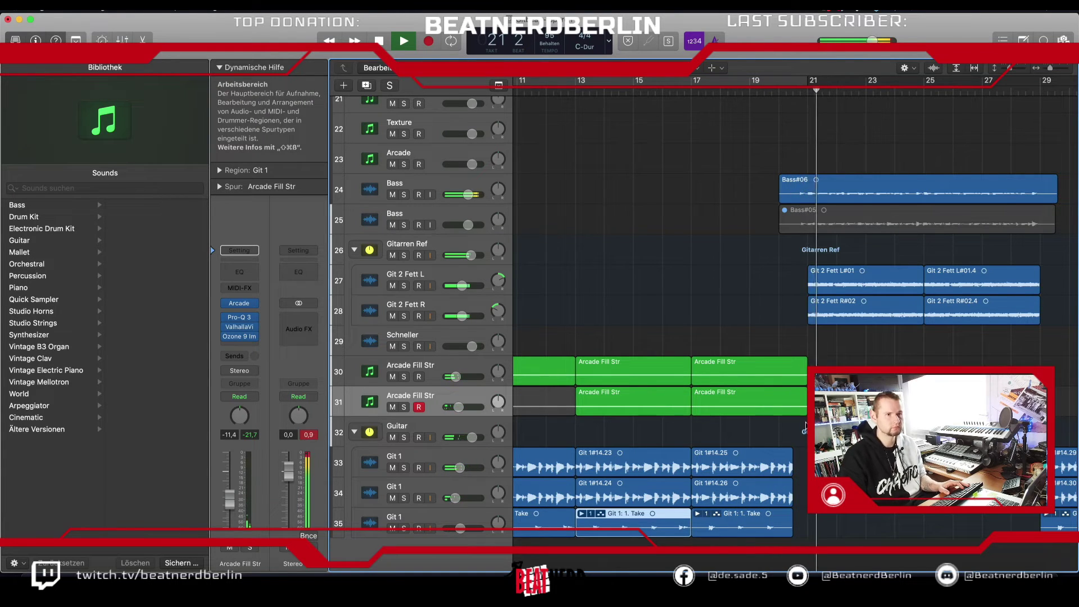
left_click_drag(807, 402, 792, 402)
scroll(793, 402, "up", 2)
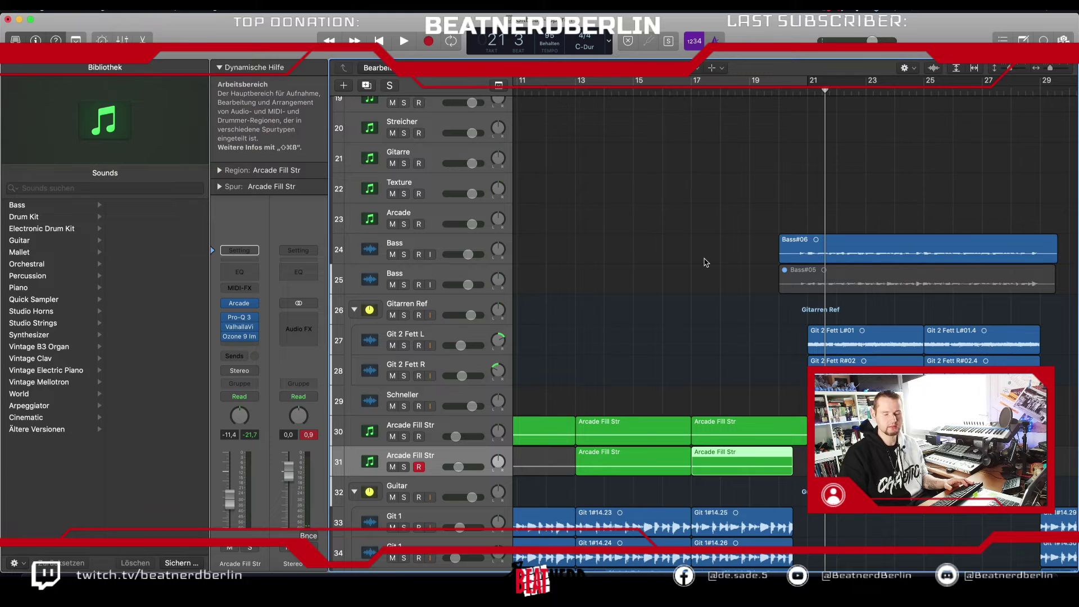
Step: Cycle bars 21 to 29, insert a stereo Pro-Q 3 on the Bass track 24 and play it briefly
scroll(706, 261, "right", 3)
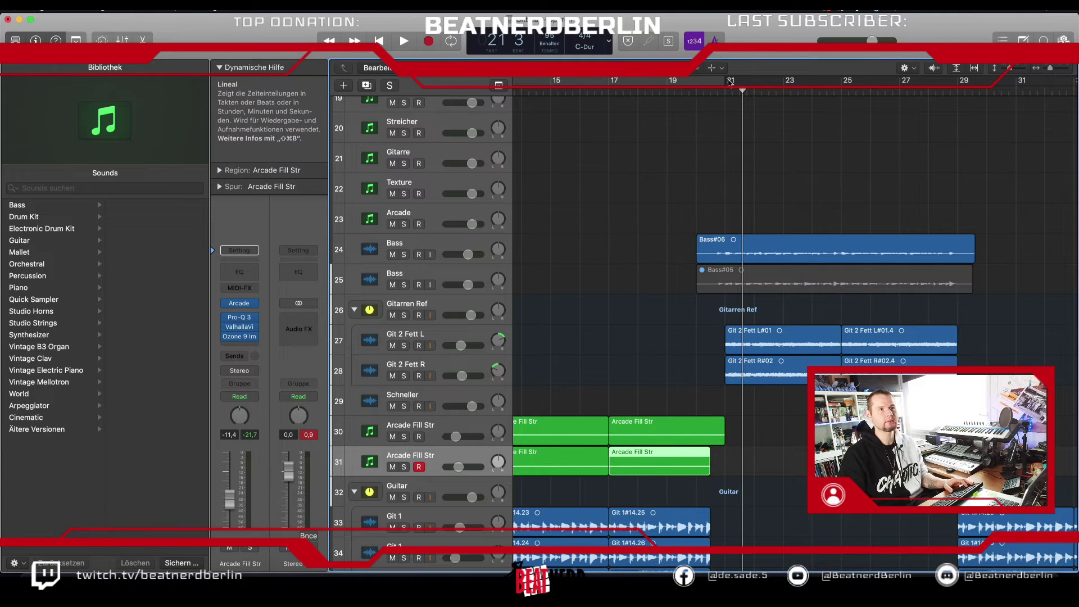
left_click_drag(729, 80, 960, 80)
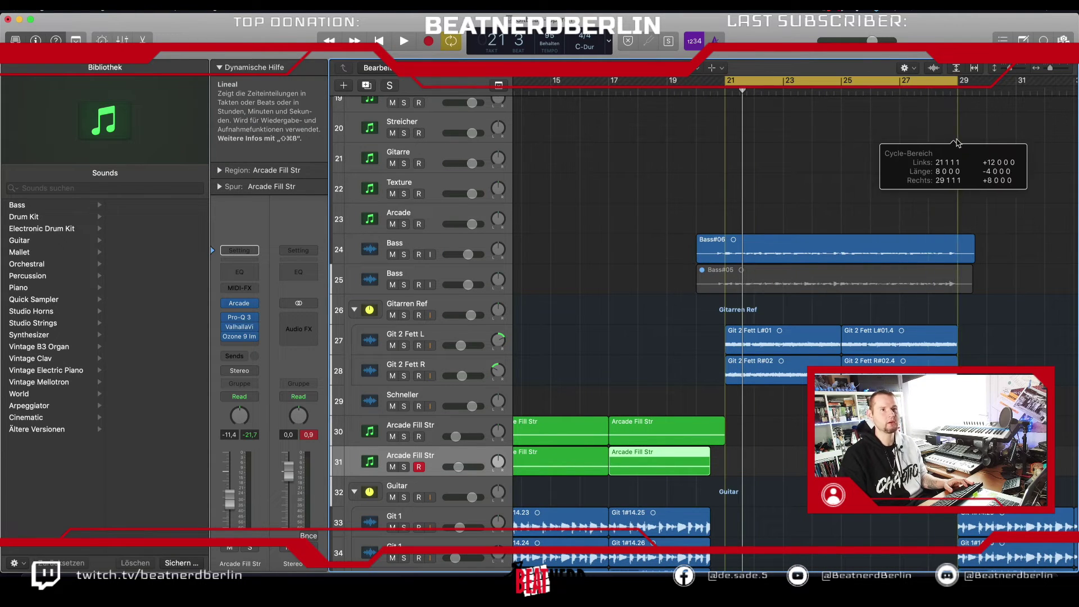
left_click(427, 247)
left_click(239, 349)
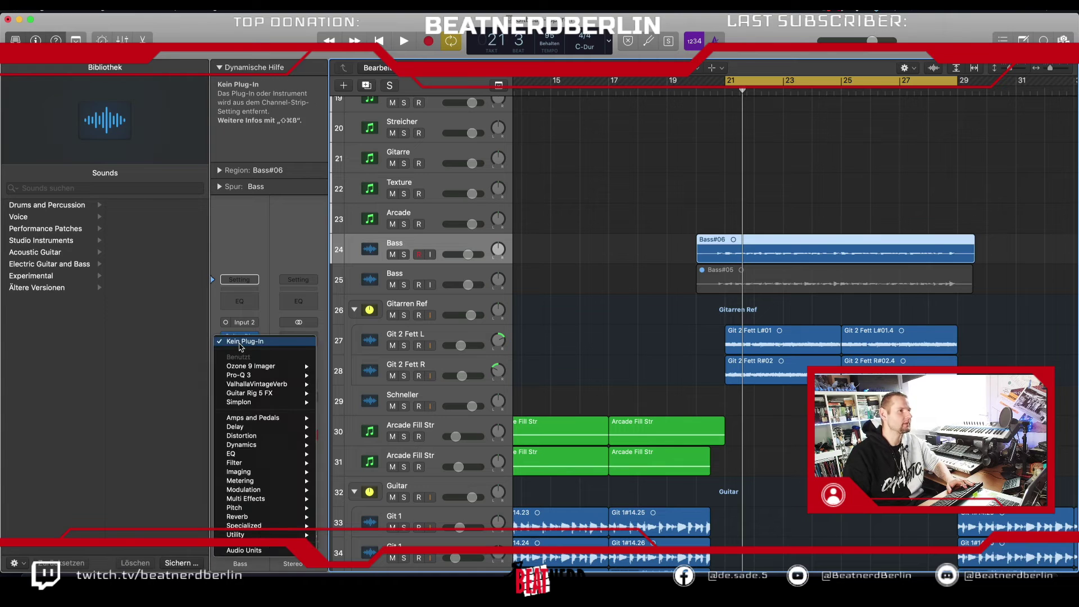
mouse_move(268, 387)
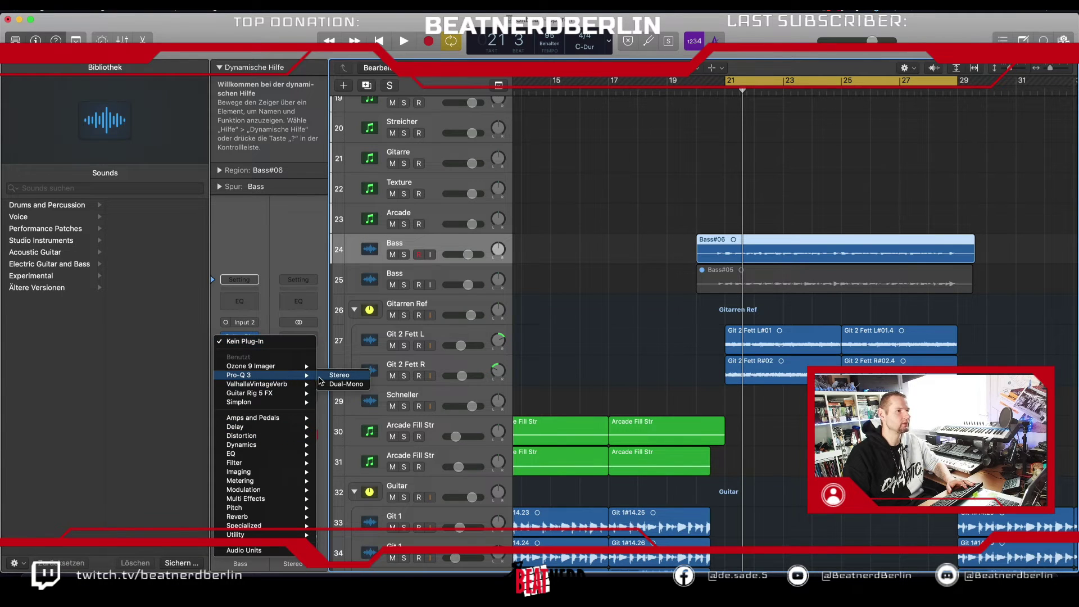
left_click(339, 375)
key("space")
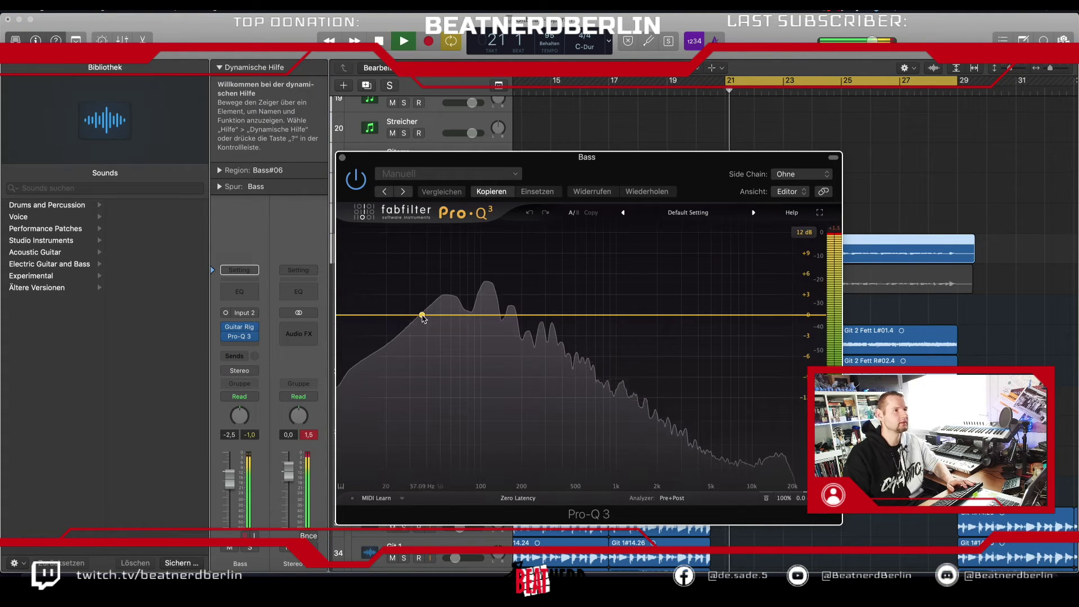
left_click(344, 159)
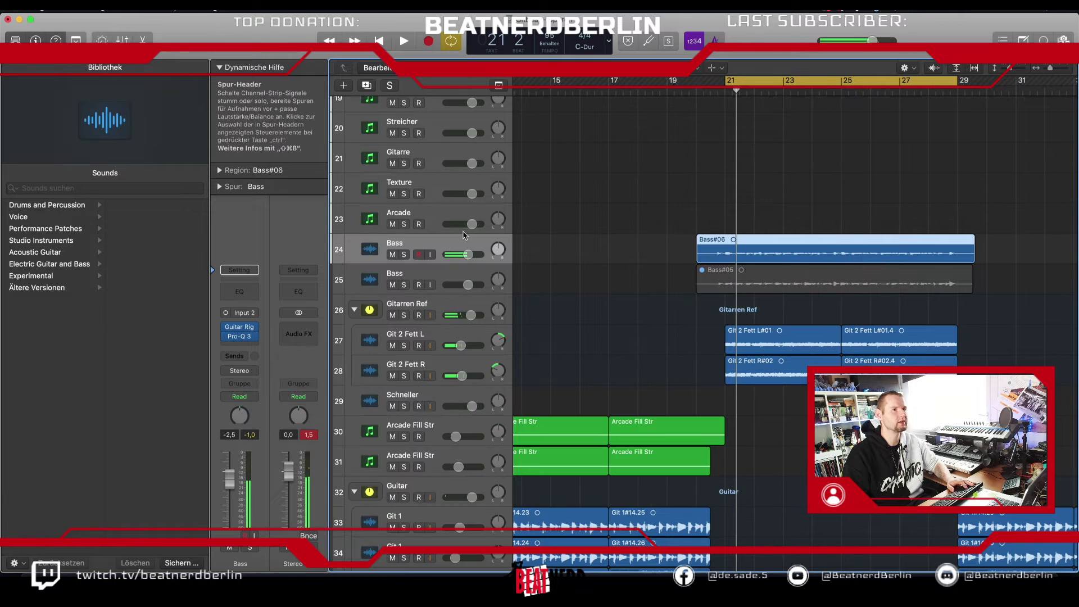
Step: Solo the Bass track 24 and play it with its Pro-Q 3 open
key("s")
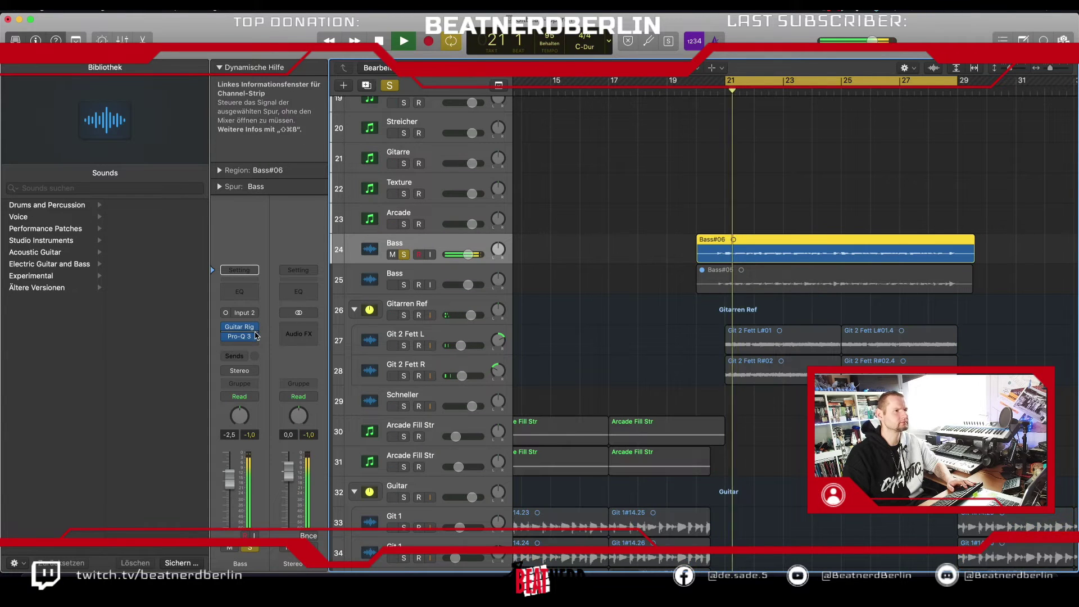
left_click(251, 339)
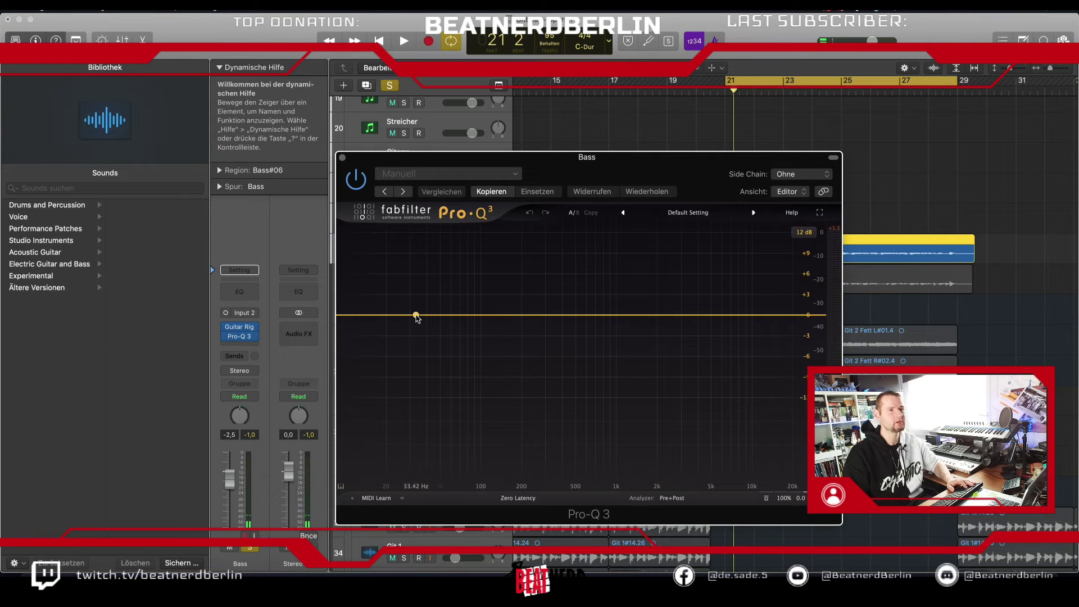
key("space")
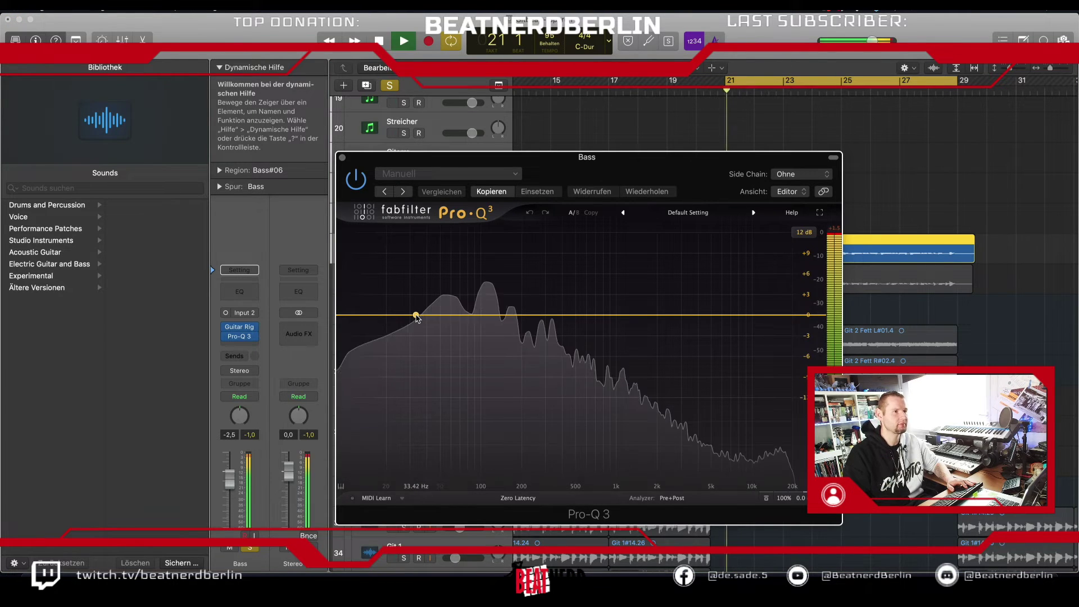
Step: Shape the Bass in Pro-Q 3 with a -10.69 dB low shelf near 19 Hz, a bell boost near 50 Hz and a -9.23 dB bell near 7.2 kHz
left_click(446, 313)
left_click_drag(385, 318, 383, 371)
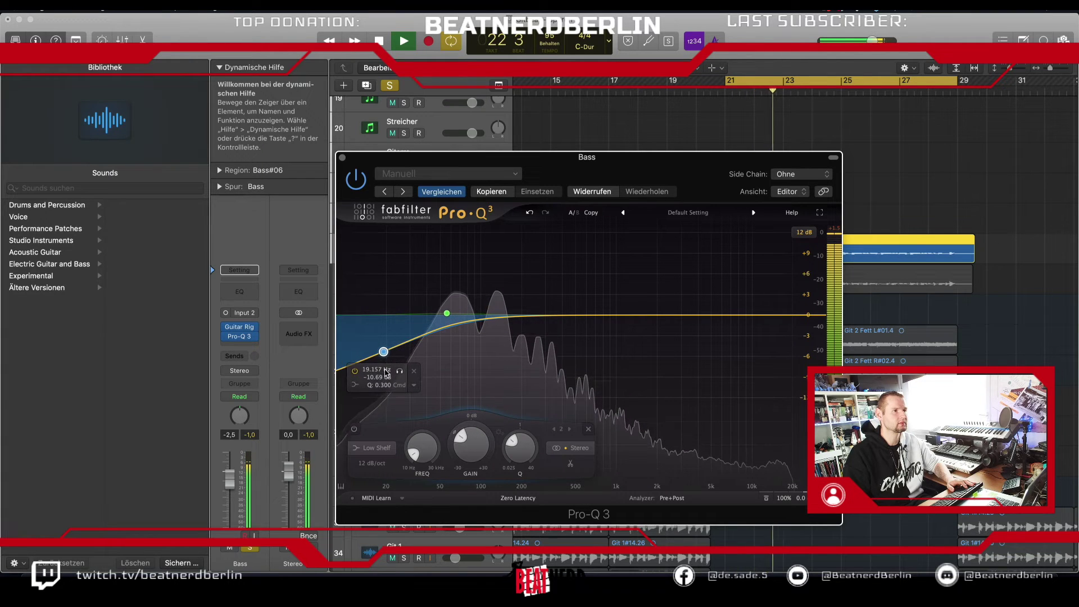
left_click_drag(447, 314, 442, 296)
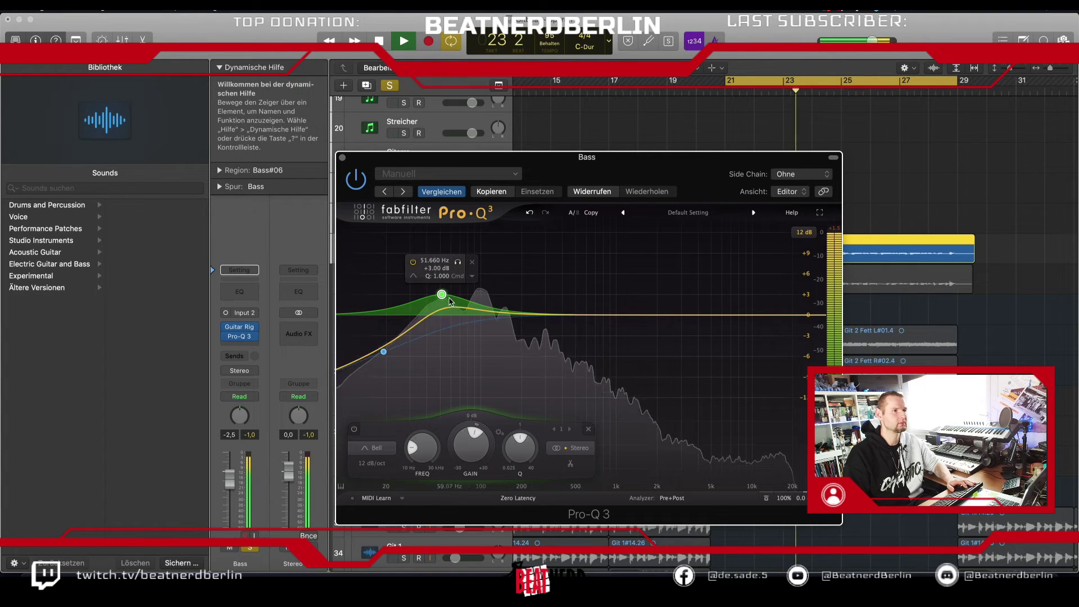
left_click_drag(663, 315, 733, 378)
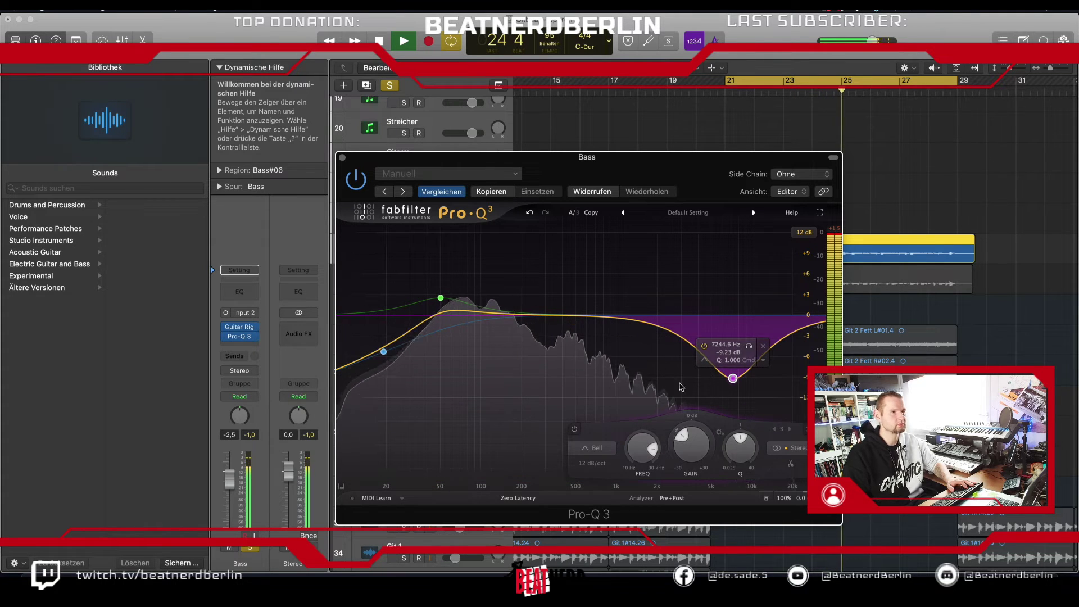
key("space")
key("super+w")
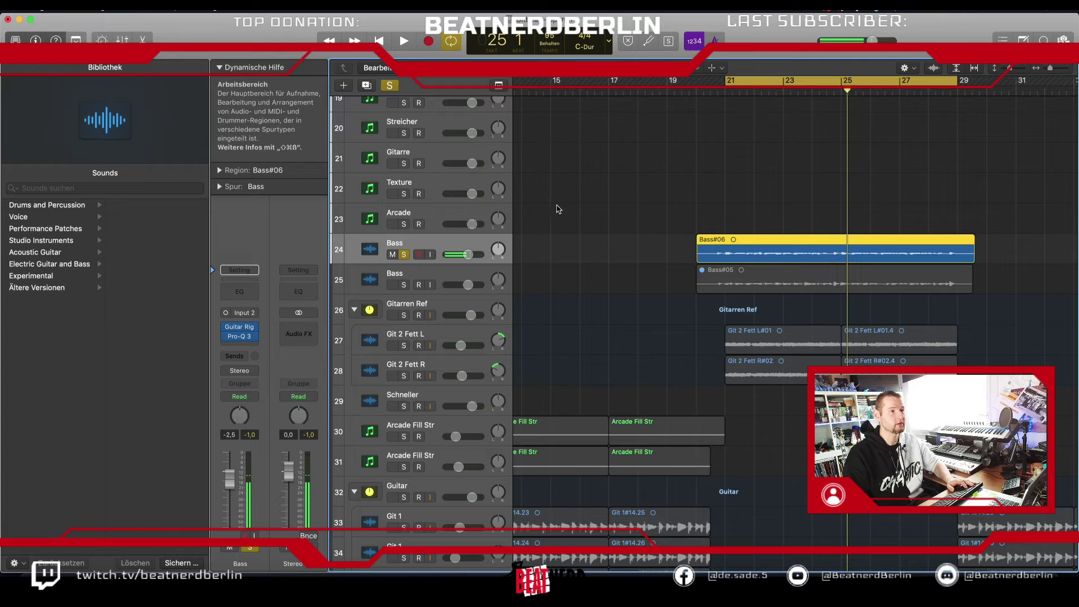
Step: Lower the Bass track 24 volume to -3.6 dB and turn off its solo
left_click_drag(467, 254, 451, 257)
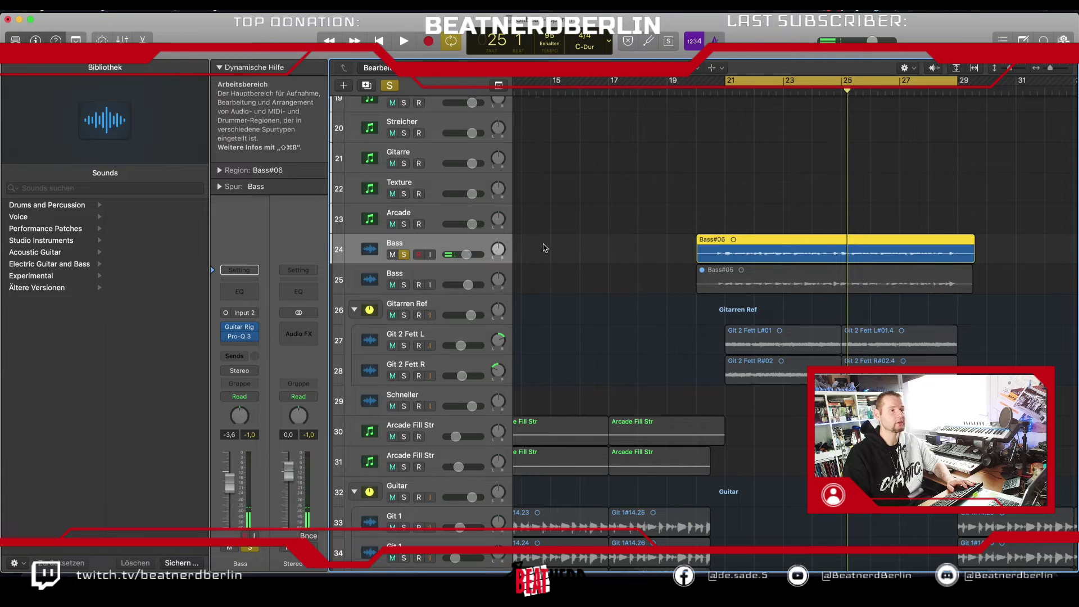
left_click(404, 255)
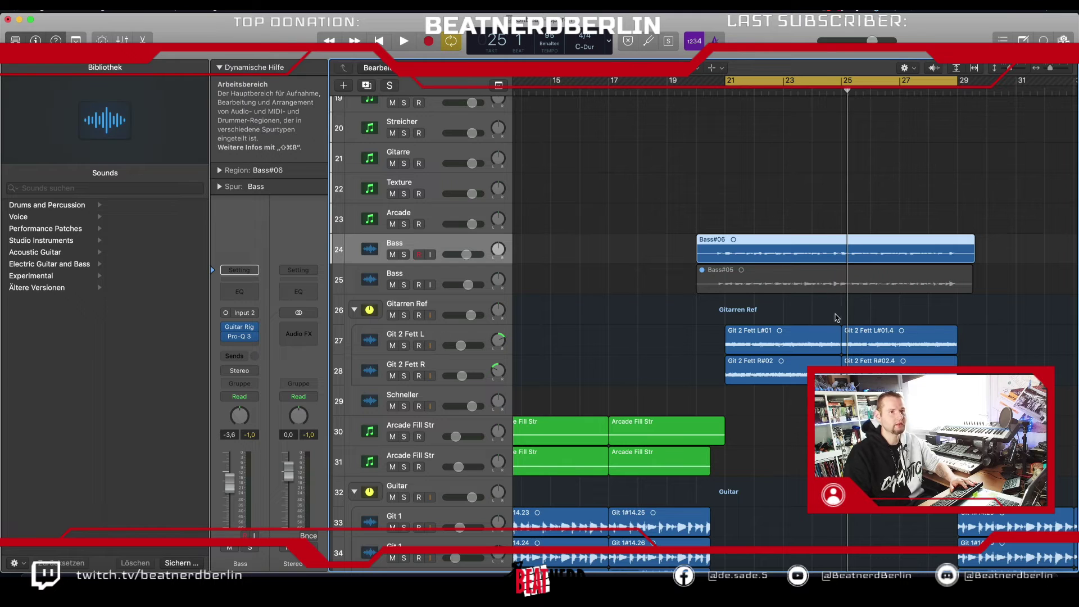
Step: Switch to the browser, seek the Kontra K - Social Media lyrics video to about 0:39 and play it until 0:59
scroll(731, 449, "down", 2)
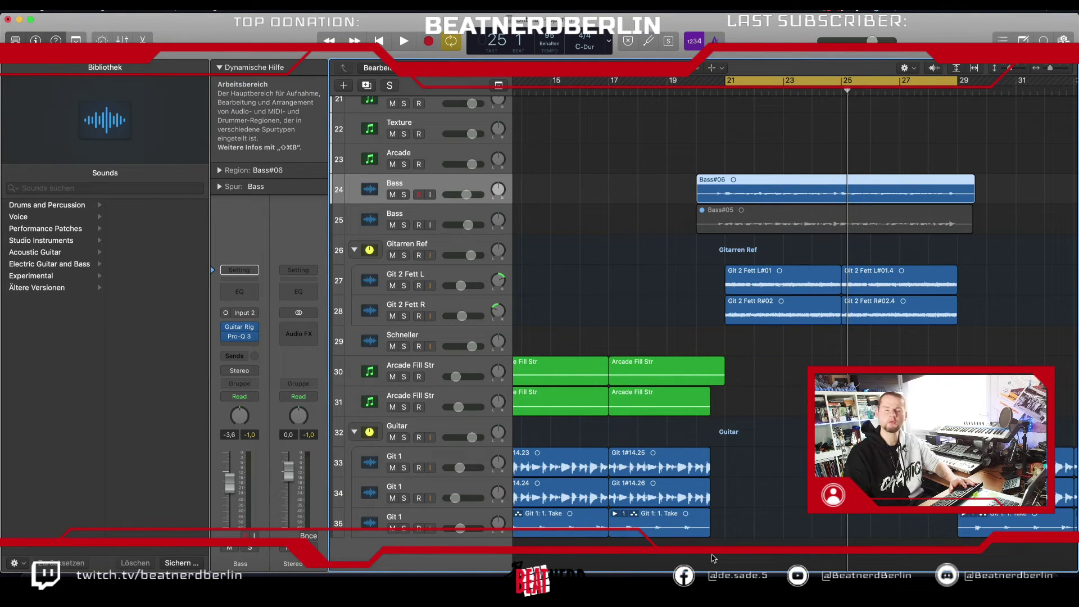
left_click(717, 582)
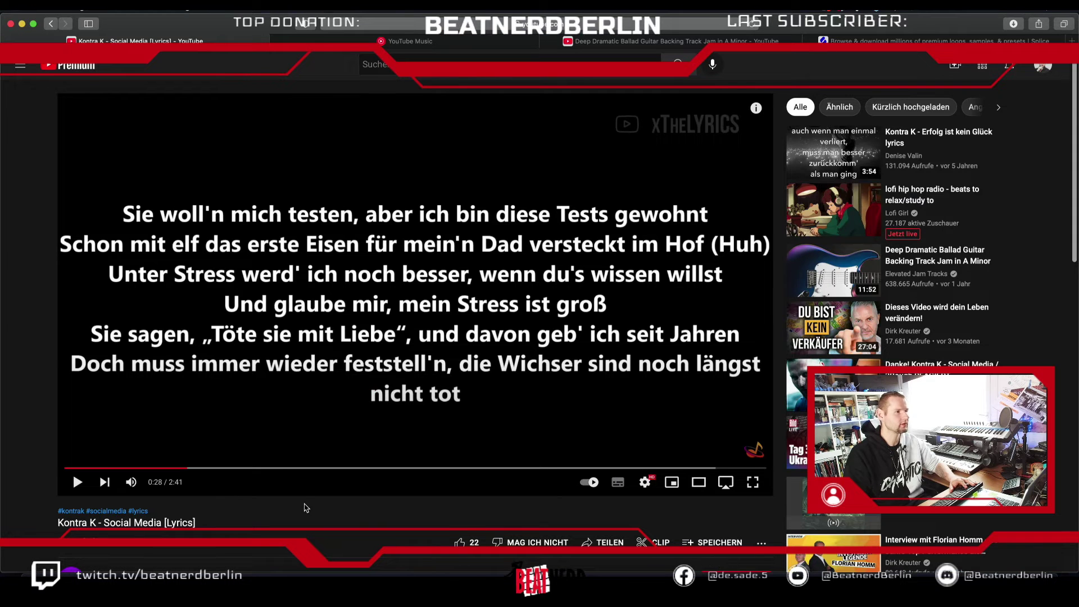
left_click(278, 468)
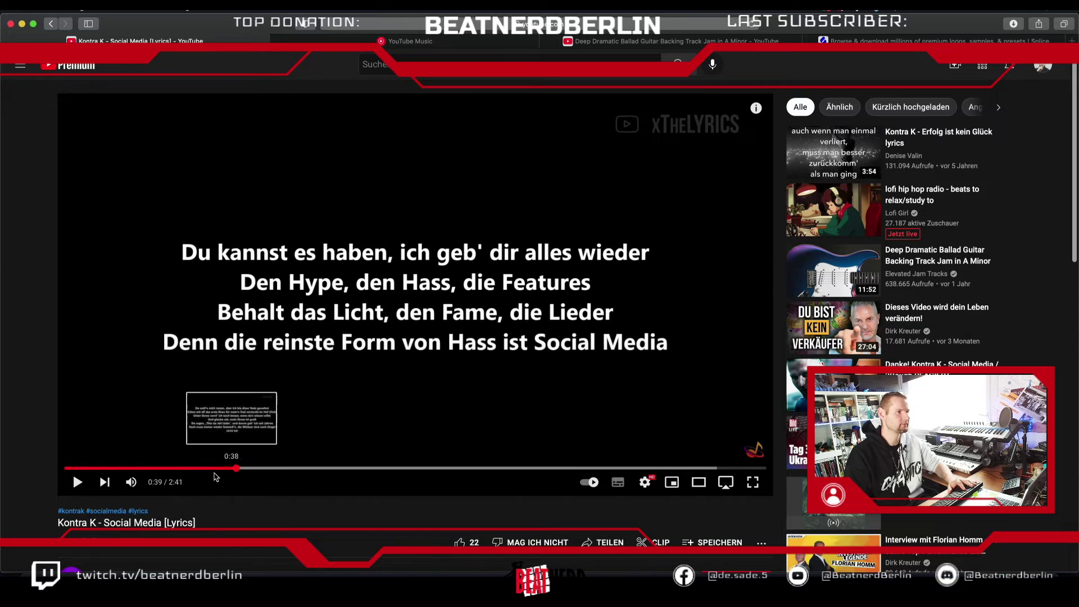
left_click(235, 468)
left_click(77, 481)
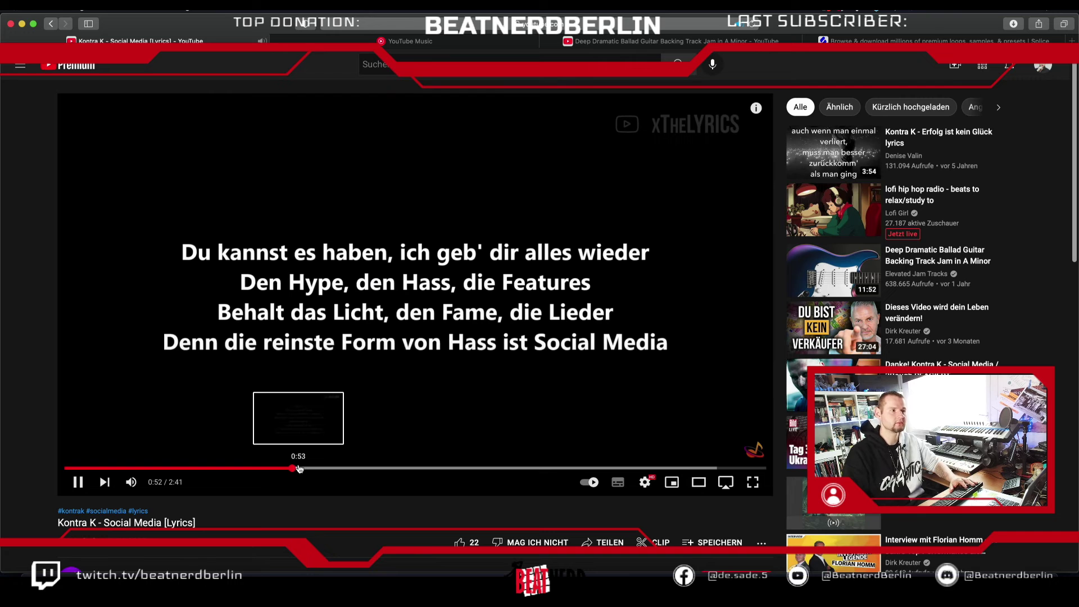
left_click(78, 482)
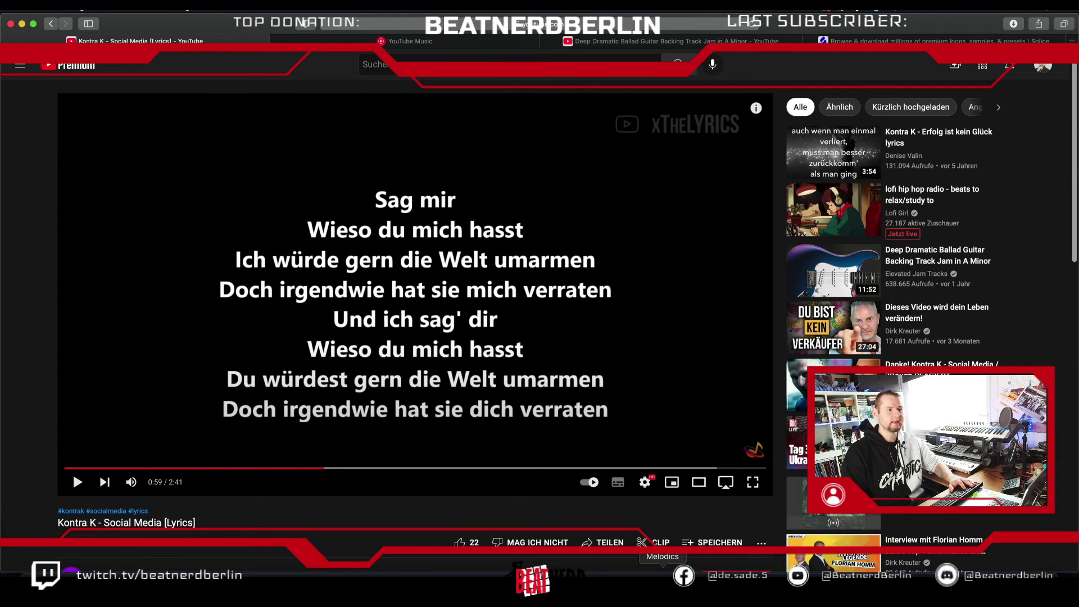
Step: Switch back to Logic Pro and insert a stereo ValhallaVintageVerb after the Compressor on the SoCal drummer track 2
left_click(690, 588)
scroll(636, 394, "up", 15)
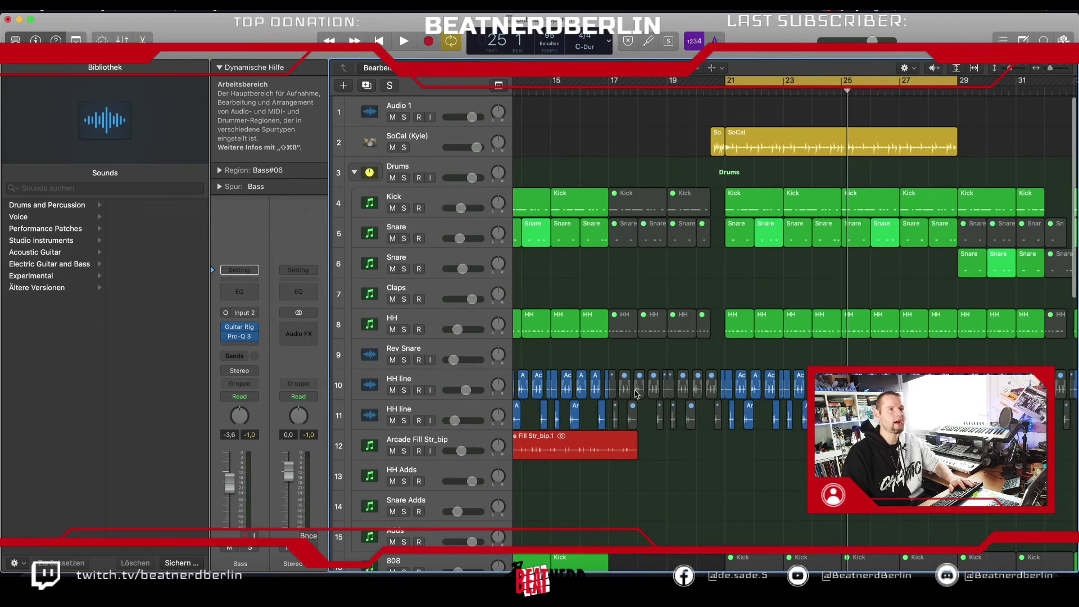
left_click(419, 140)
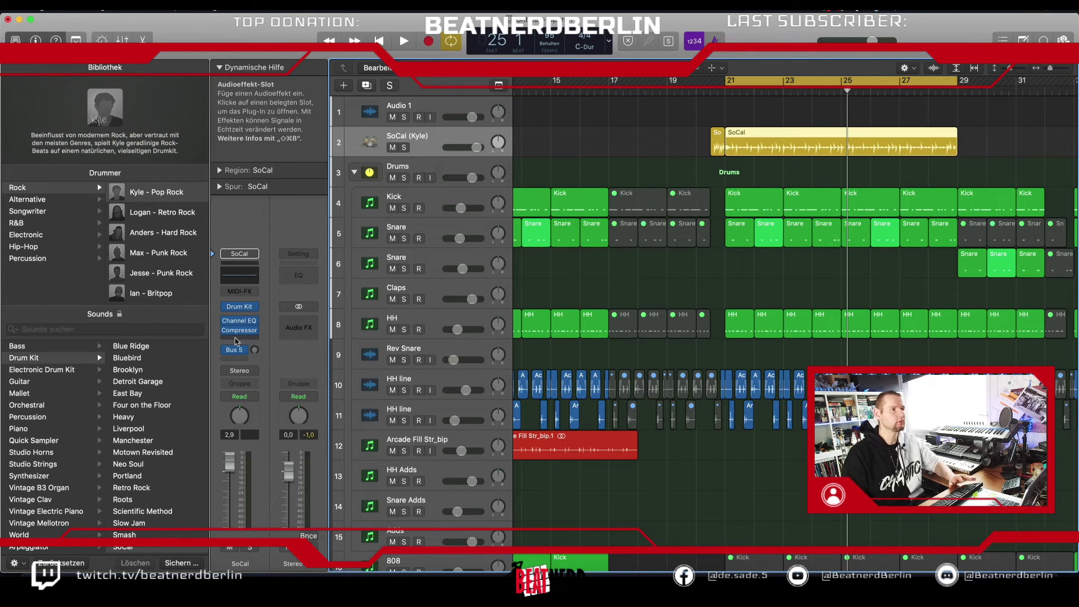
left_click(236, 341)
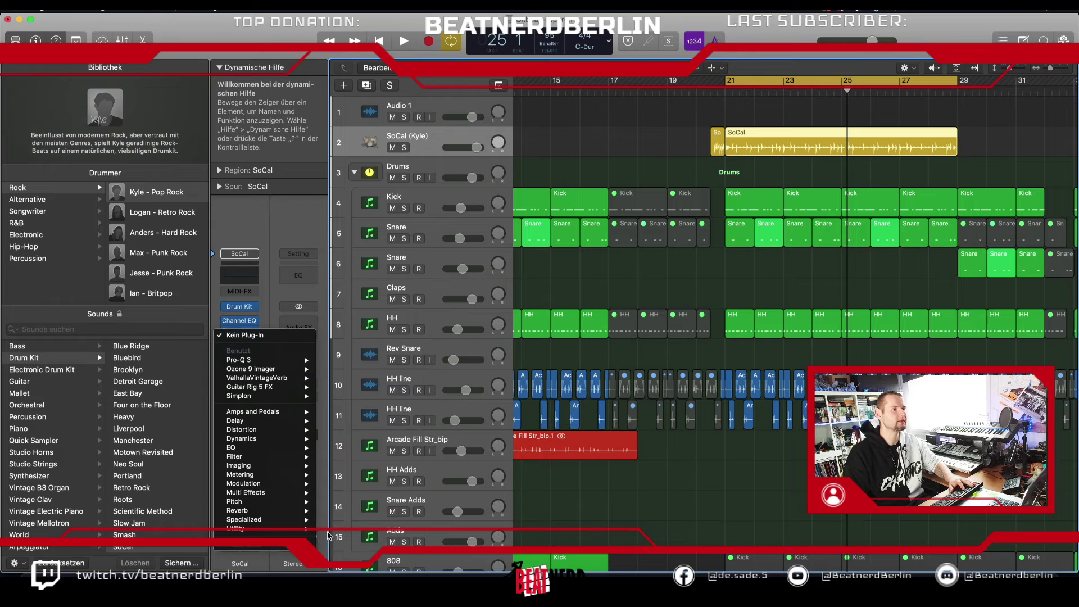
mouse_move(316, 541)
mouse_move(359, 527)
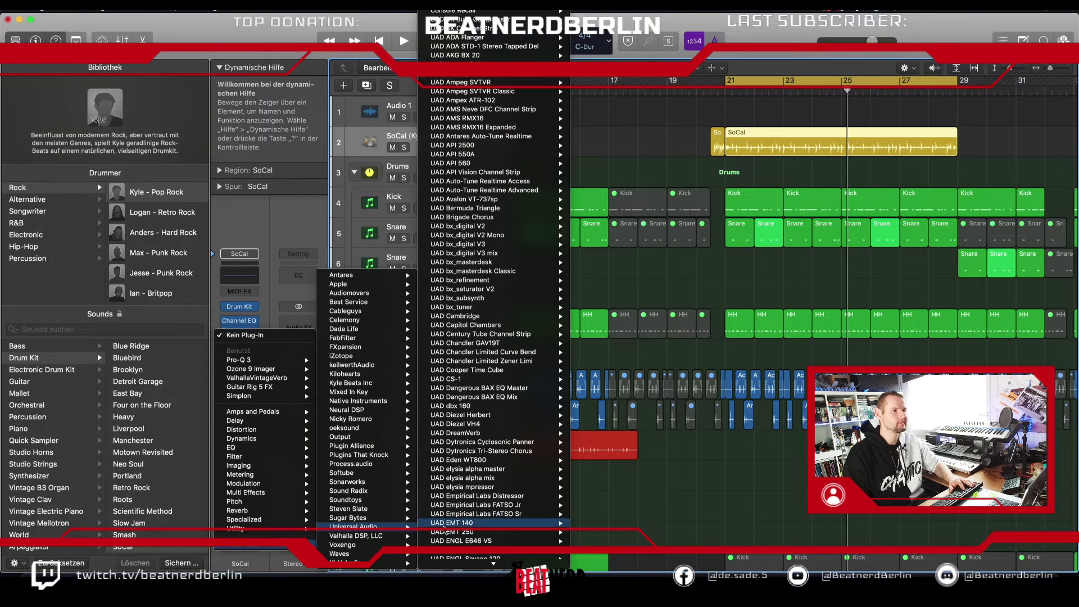
mouse_move(483, 536)
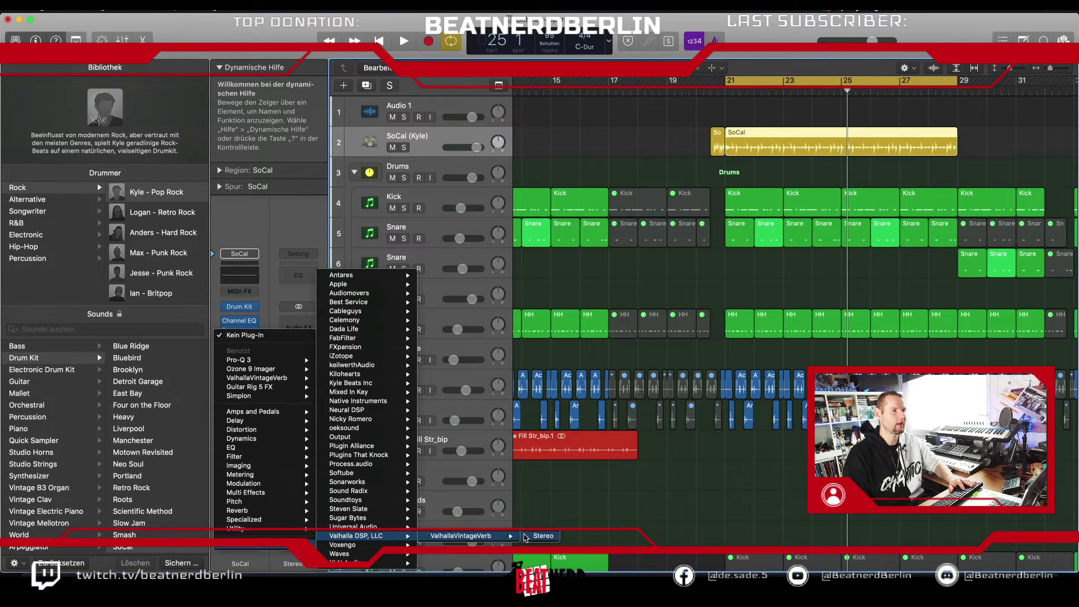
left_click(538, 536)
Step: Load the Fat Snare Room preset in ValhallaVintageVerb and set the mix to 34.8 %
left_click(782, 398)
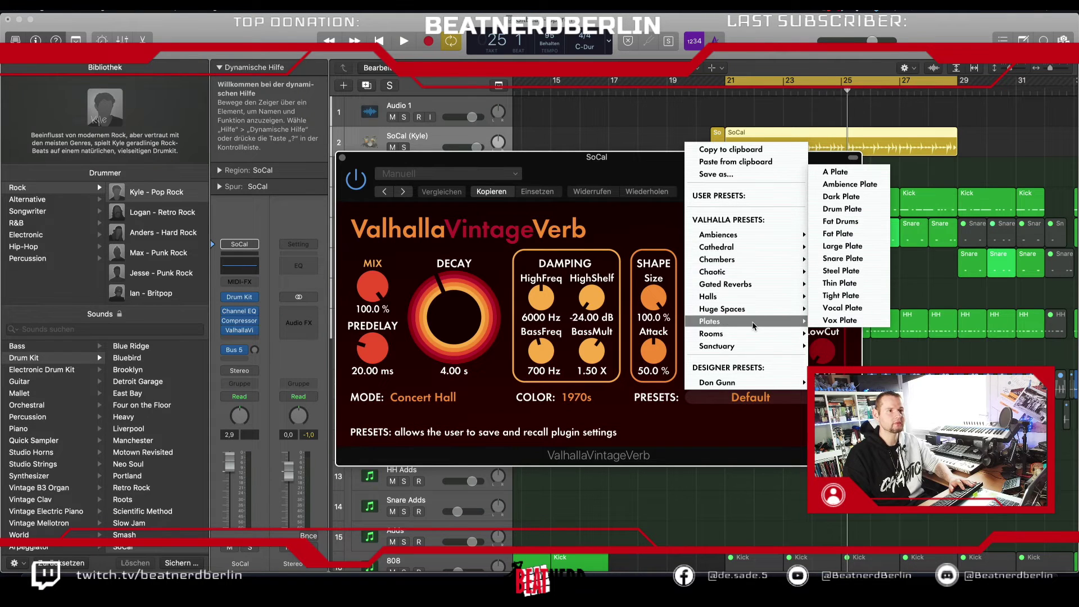
mouse_move(753, 333)
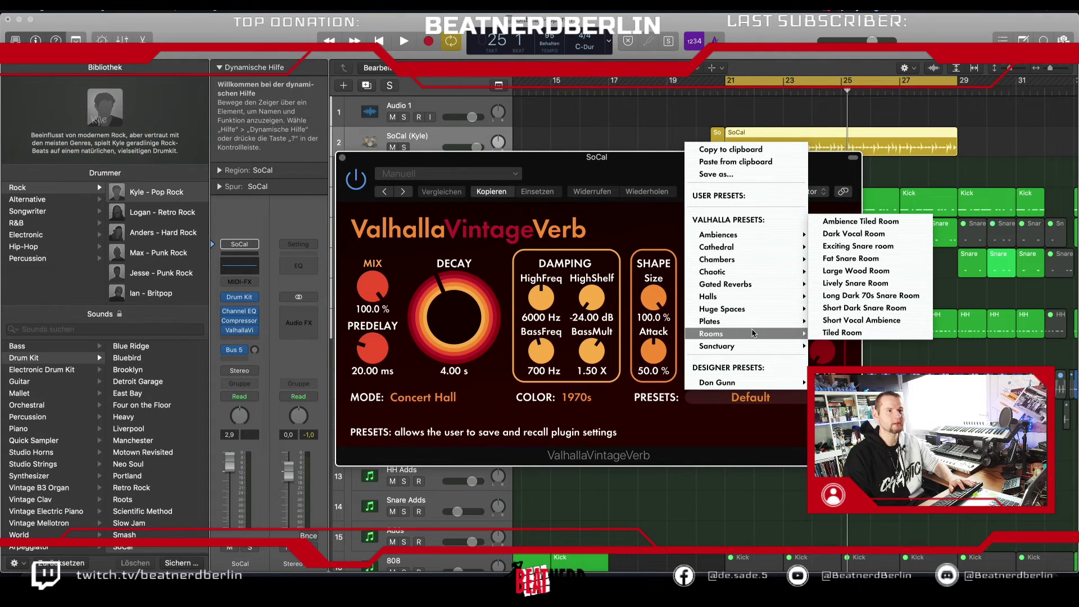
left_click(836, 260)
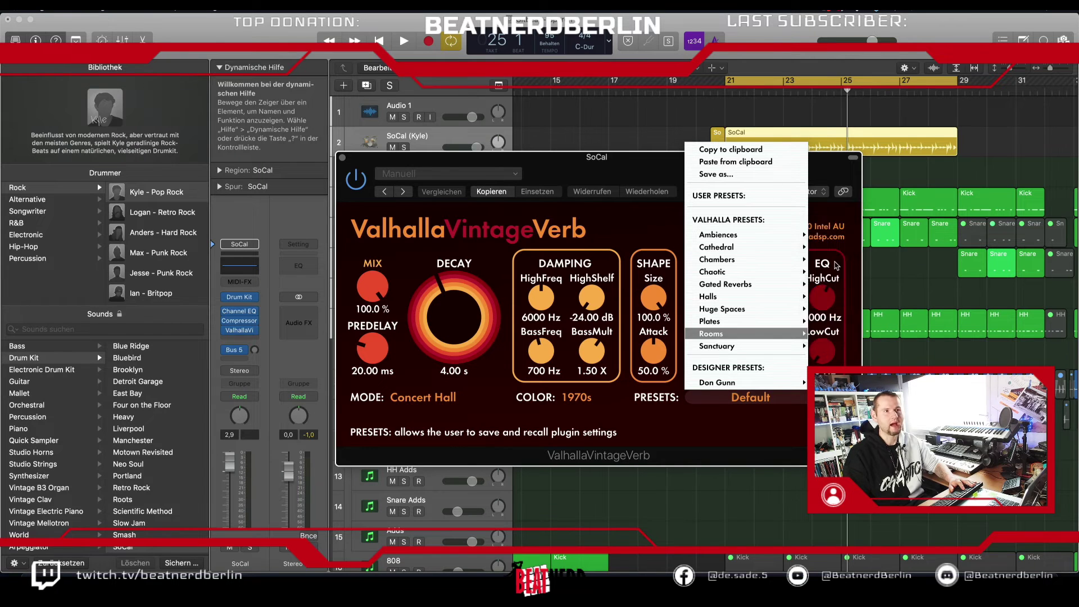
left_click_drag(372, 288, 397, 381)
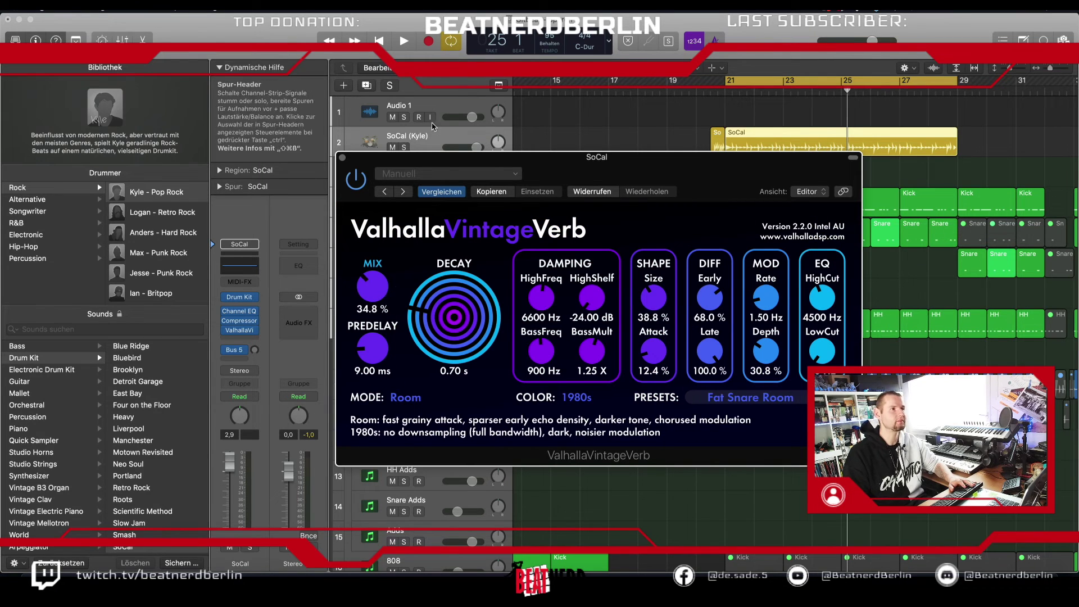
Step: Play the soloed SoCal track while setting the reverb mix to 38.2 % and decay to 1.24 s, then close the plug-in and unsolo the track
key("space")
left_click_drag(379, 301, 380, 298)
left_click_drag(460, 332, 461, 329)
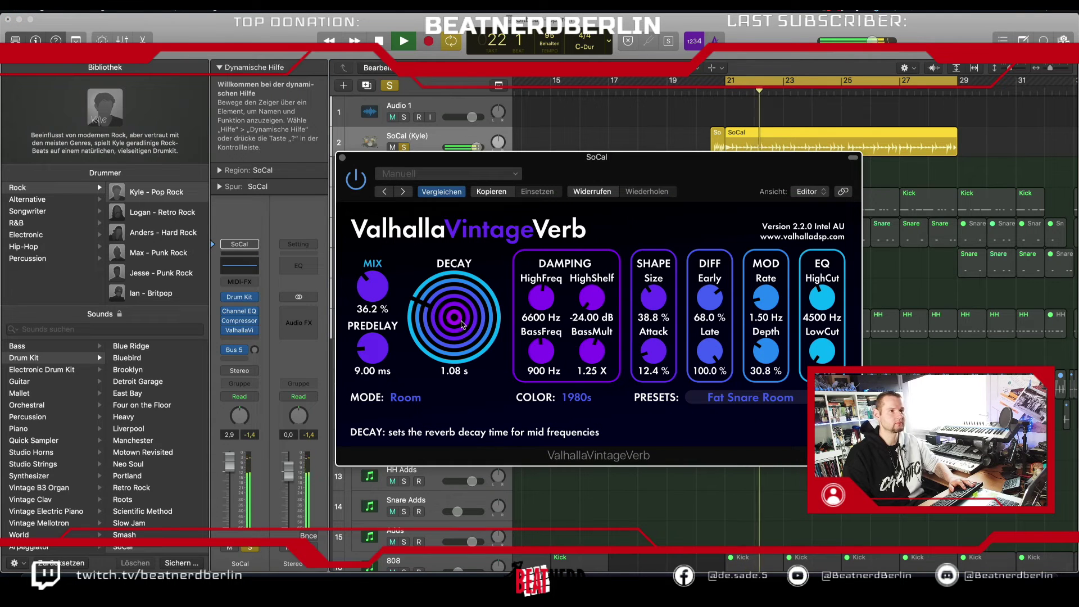
left_click_drag(374, 315, 429, 295)
key("space")
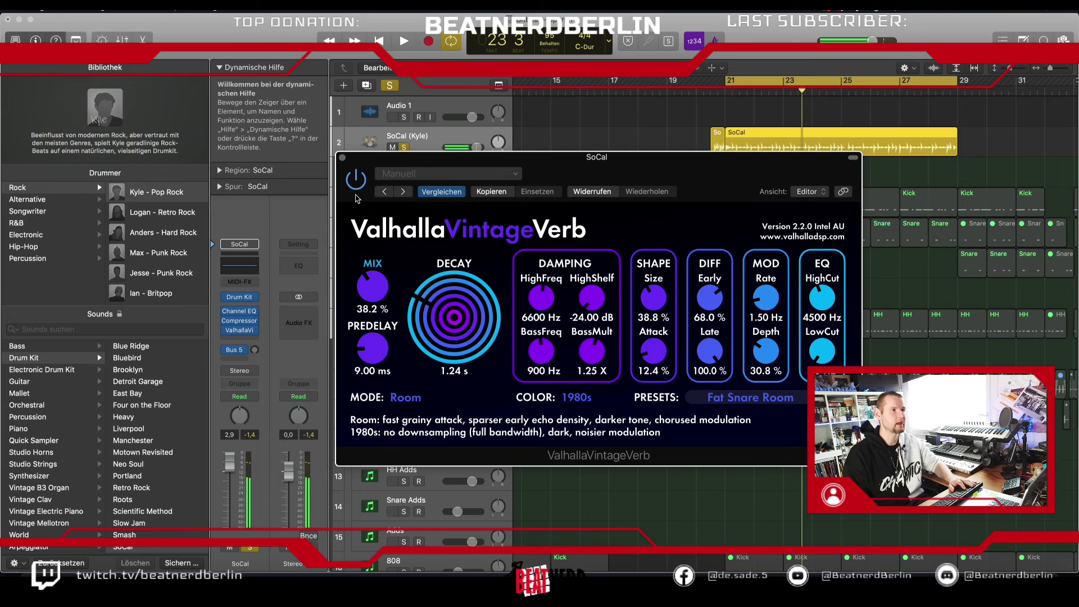
left_click(342, 158)
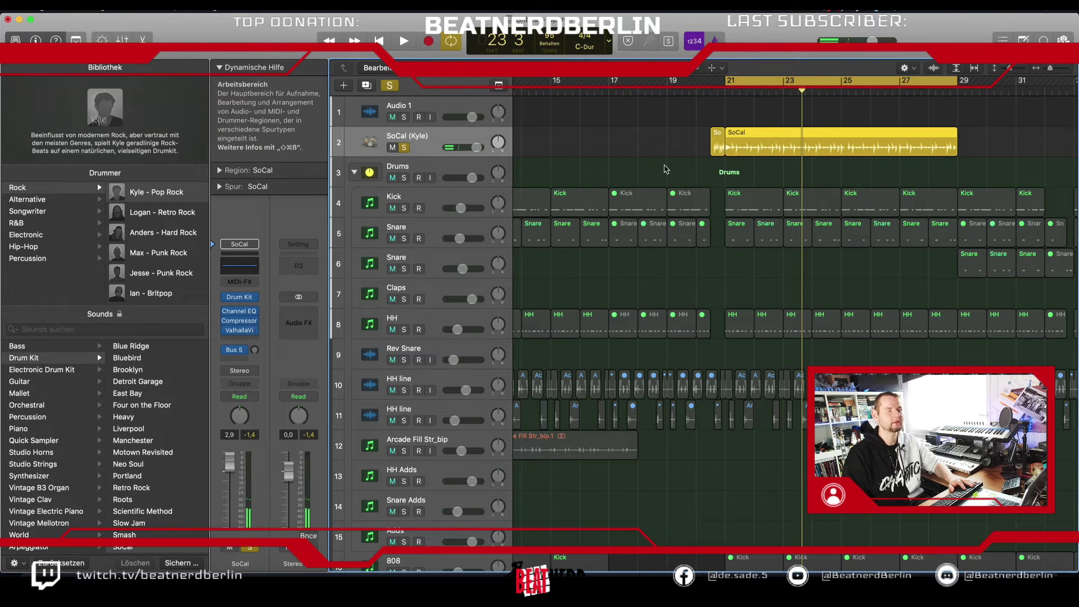
key("s")
Step: Replace the bars 21 to 29 cycle with one covering bars 17 to 21 and play it briefly
scroll(429, 167, "down", 5)
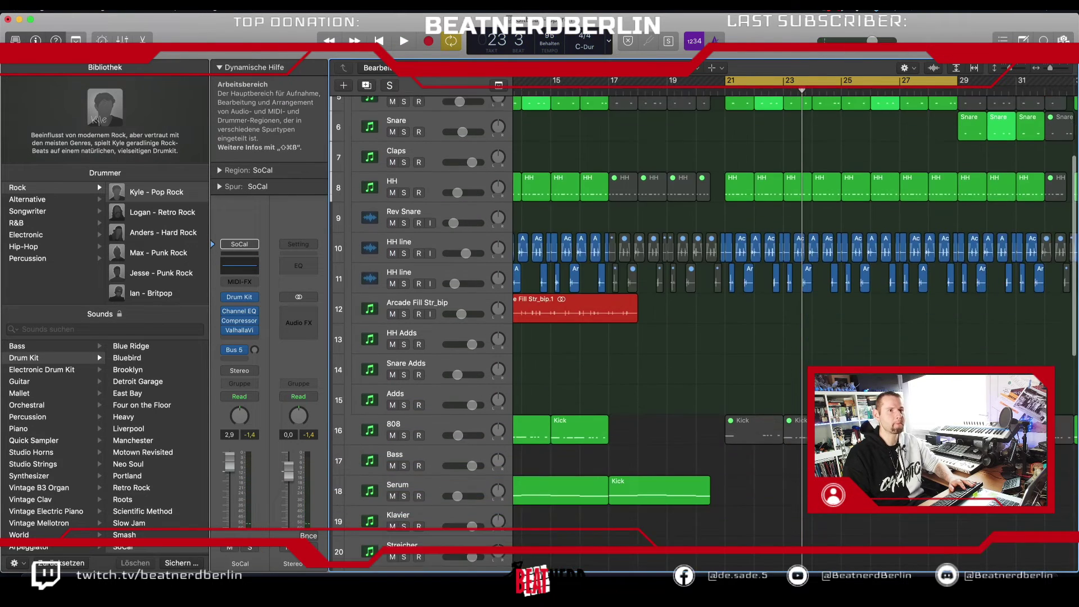
left_click(901, 81)
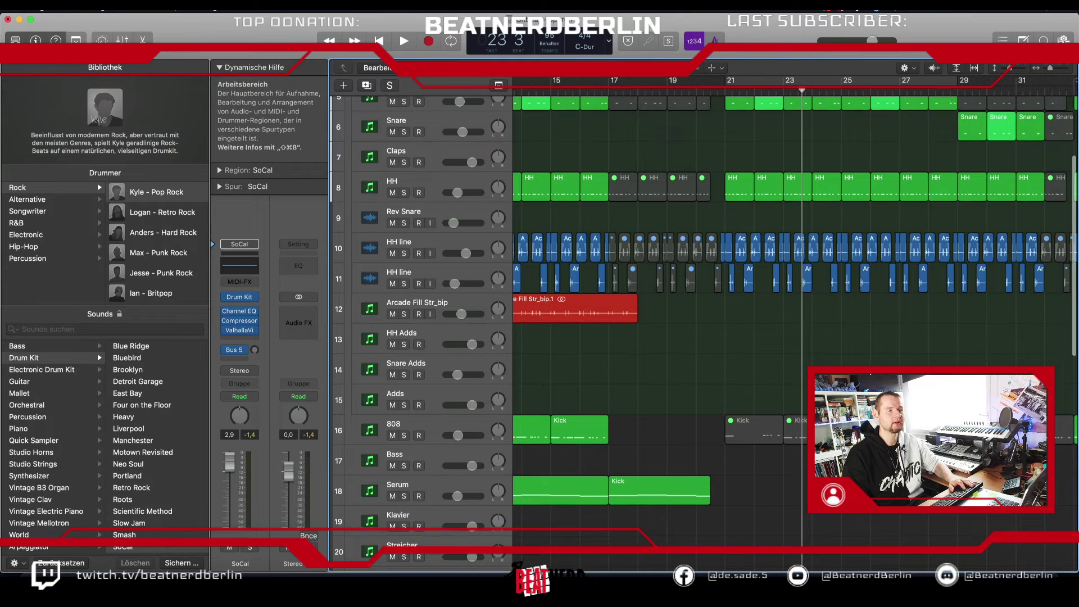
scroll(703, 332, "down", 1)
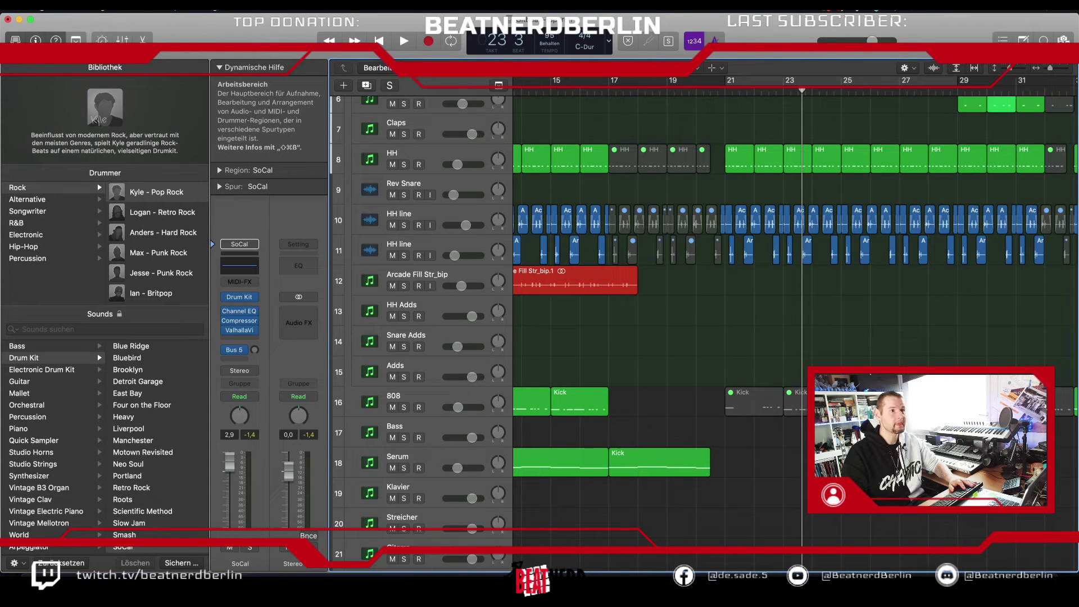
scroll(802, 380, "up", 5)
scroll(803, 380, "down", 6)
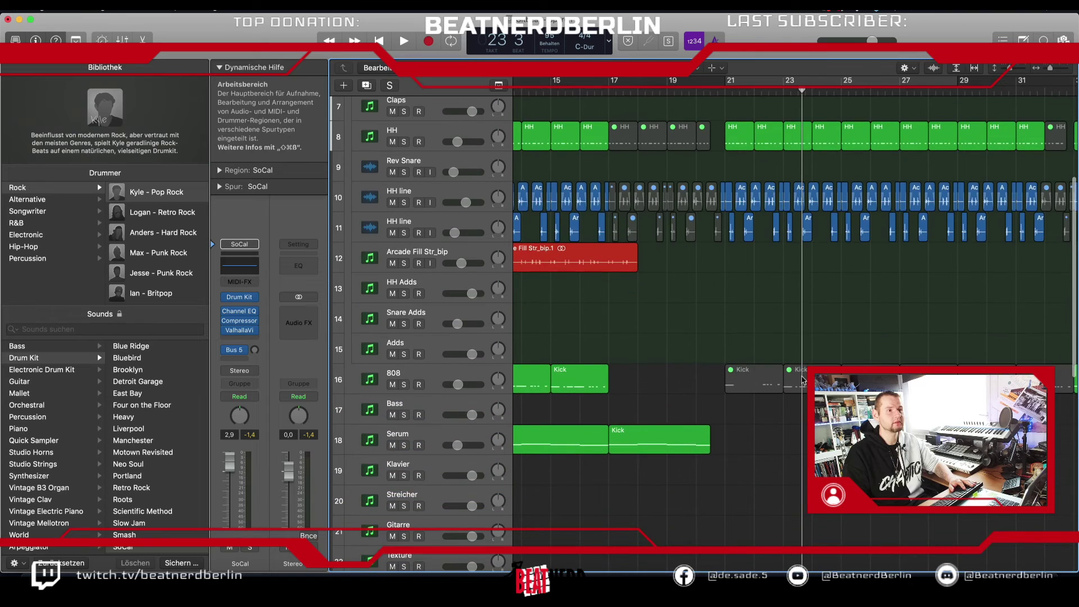
scroll(803, 380, "down", 12)
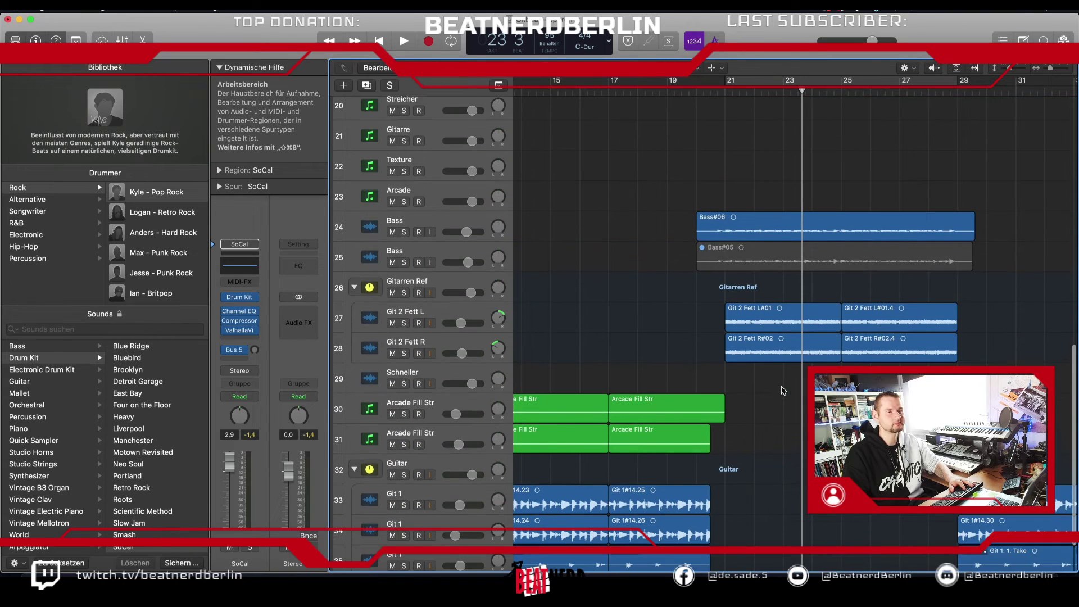
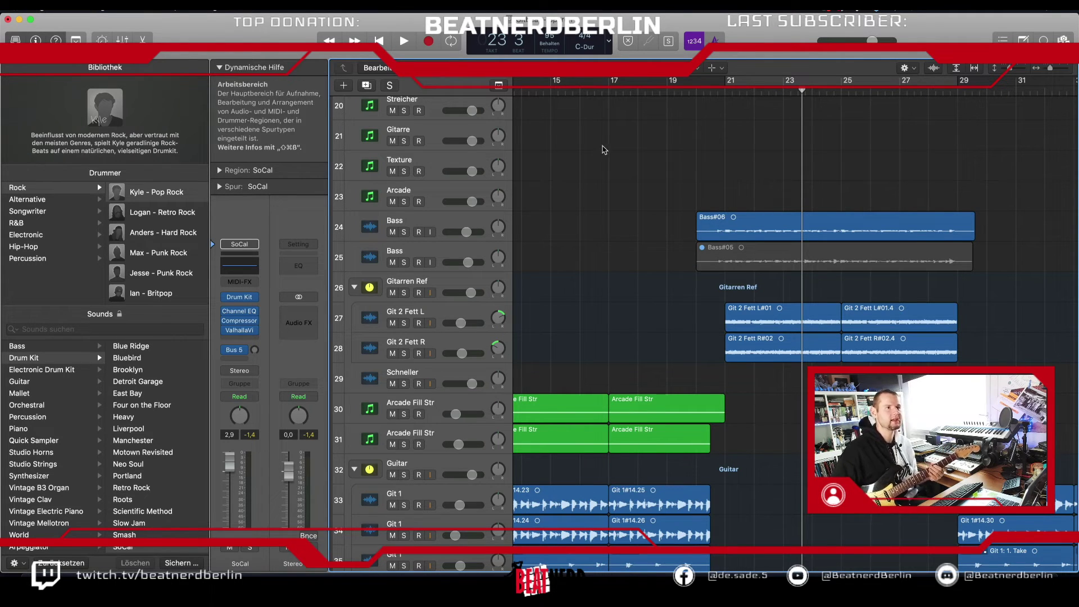
left_click_drag(614, 83, 724, 84)
key("space")
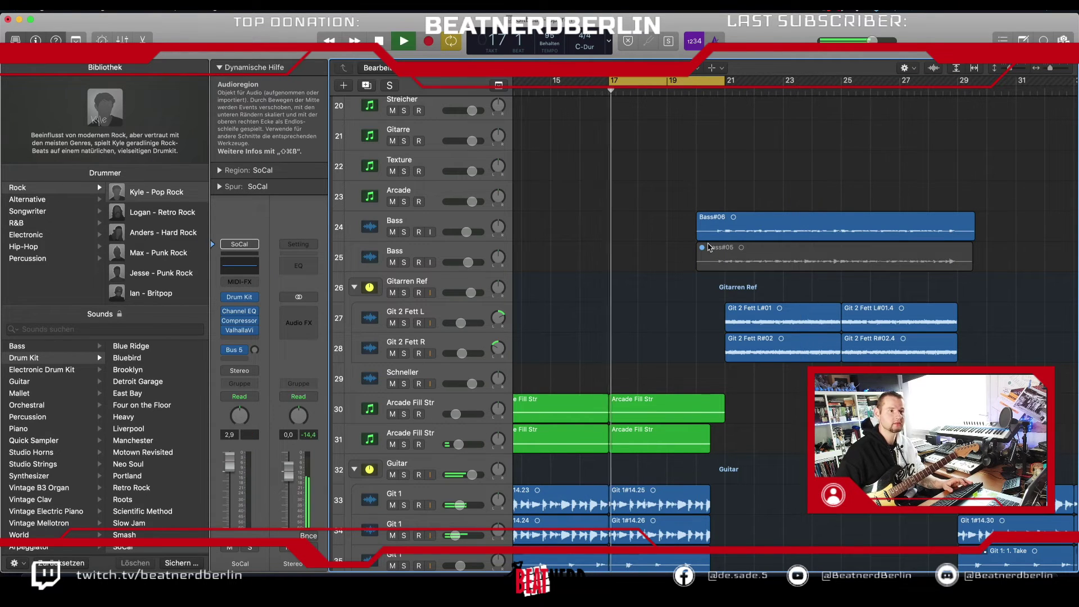
key("space")
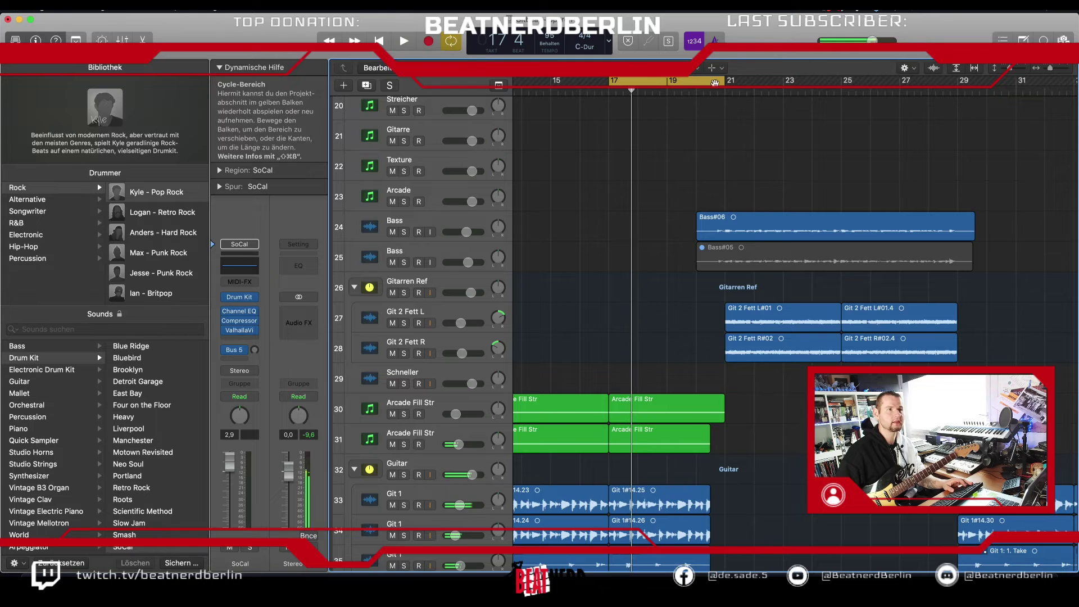
Step: Extend the cycle's end past bar 25 and arm the Git 2 Fett L track 27 for recording, leaving it unmuted
left_click_drag(724, 83, 863, 84)
left_click(419, 323)
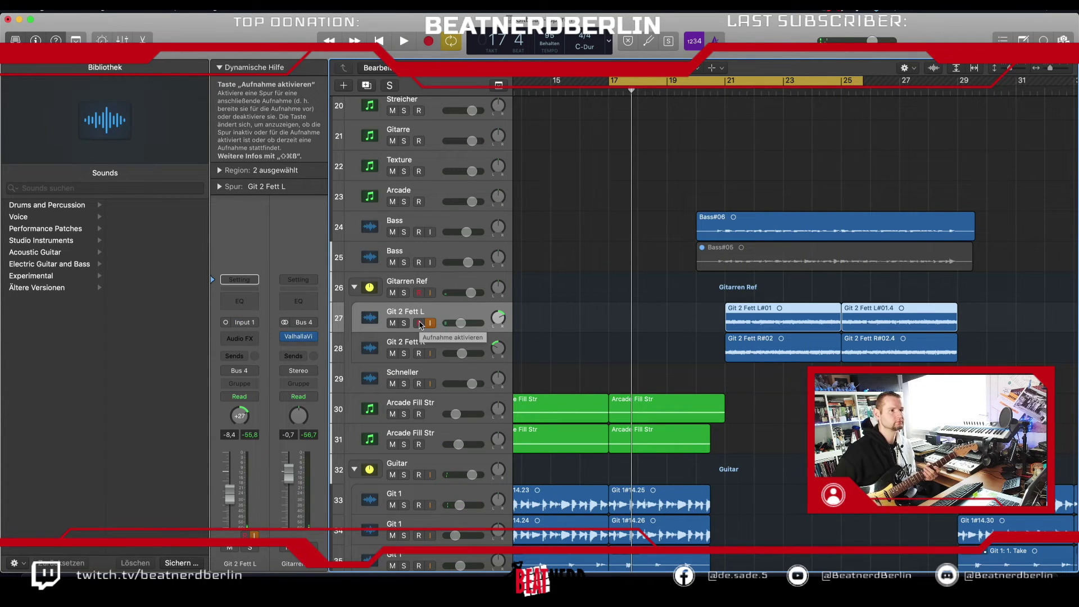
left_click(420, 324)
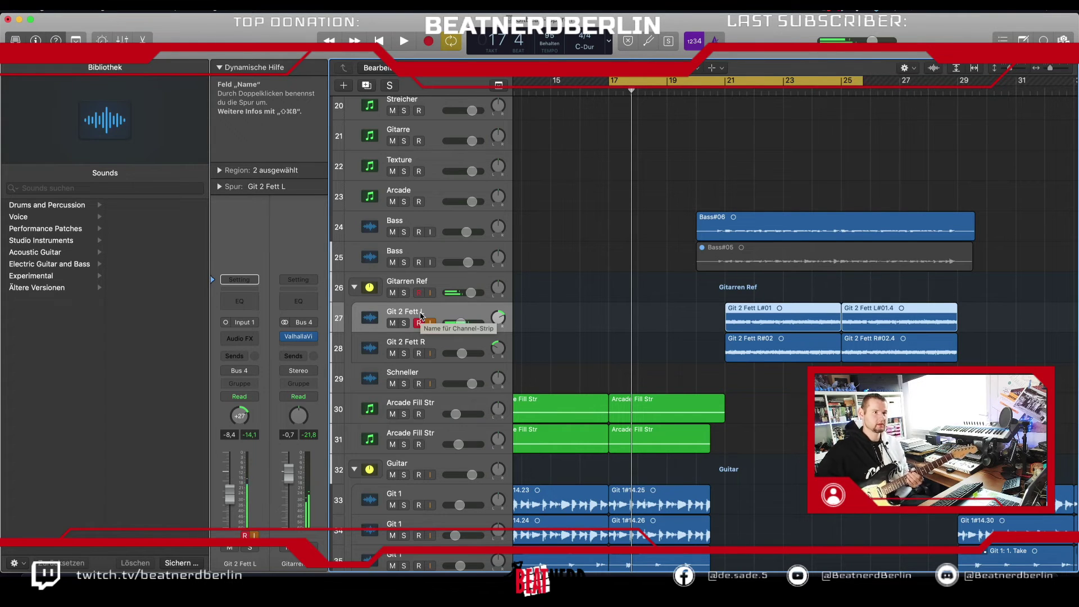
left_click(393, 323)
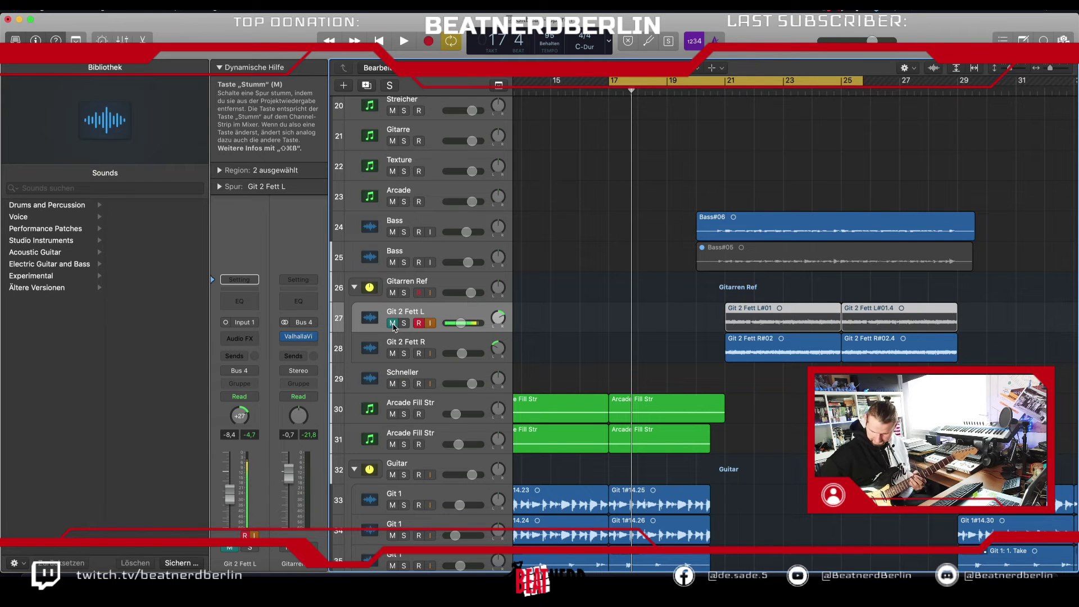
left_click(393, 323)
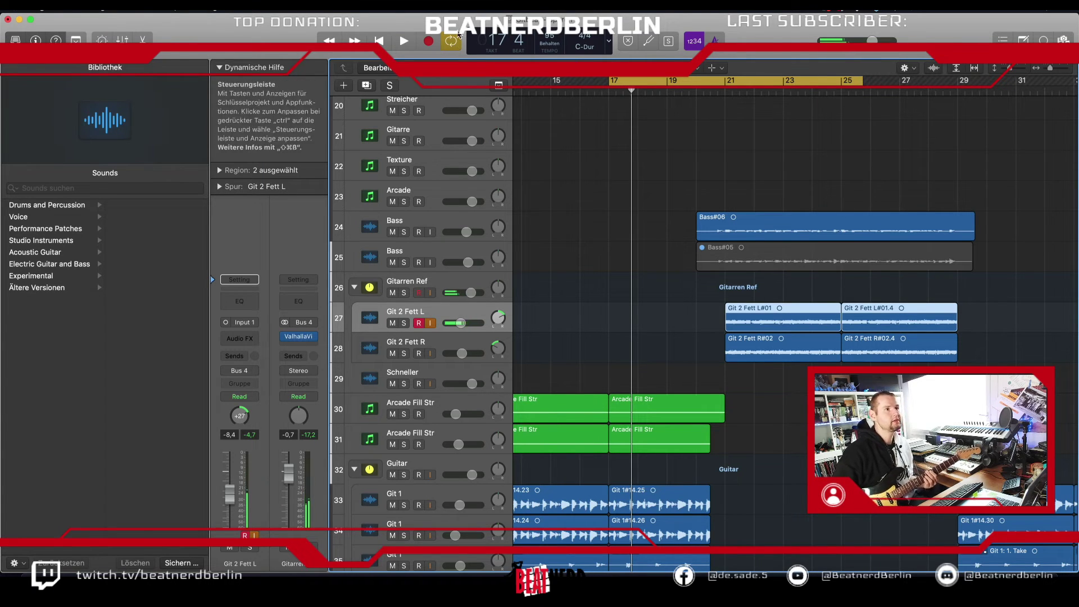
Step: Record a short guitar take on the Git 2 Fett L track from bar 17 and delete it
left_click(429, 41)
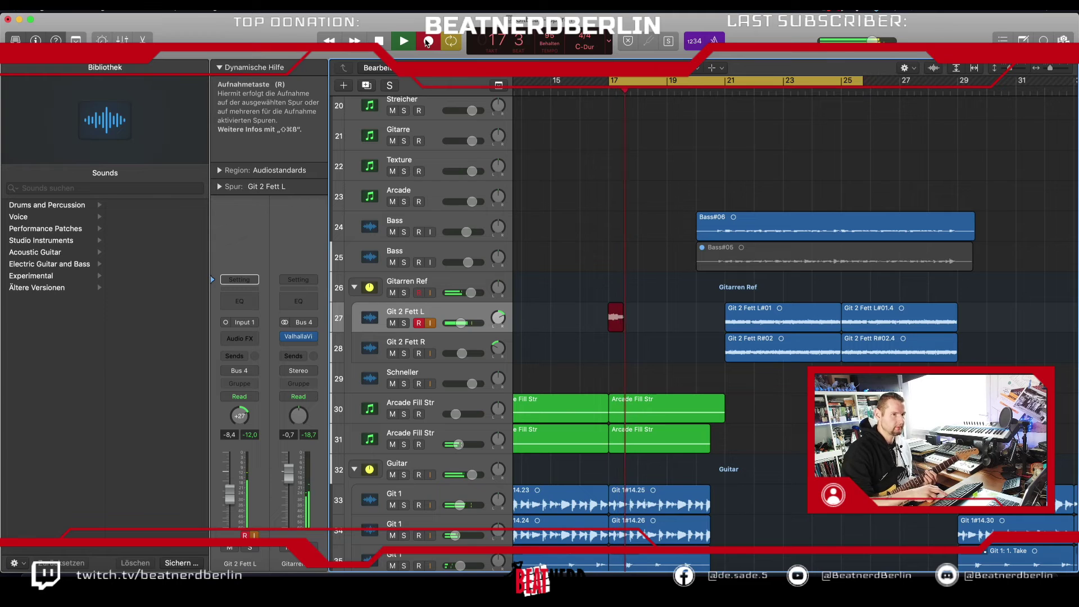
left_click(428, 41)
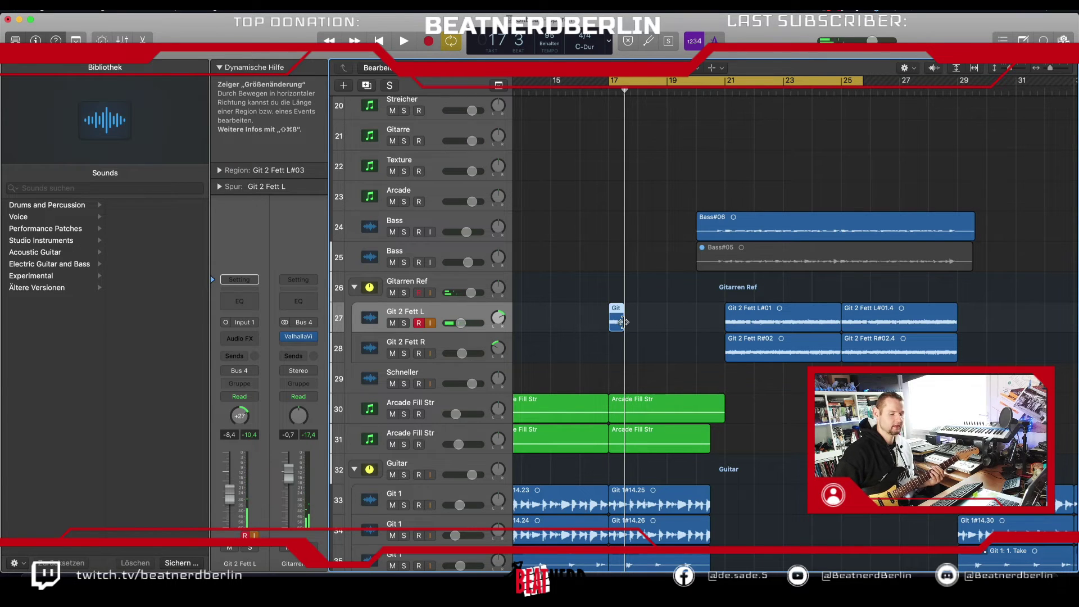
key("Delete")
key("Return")
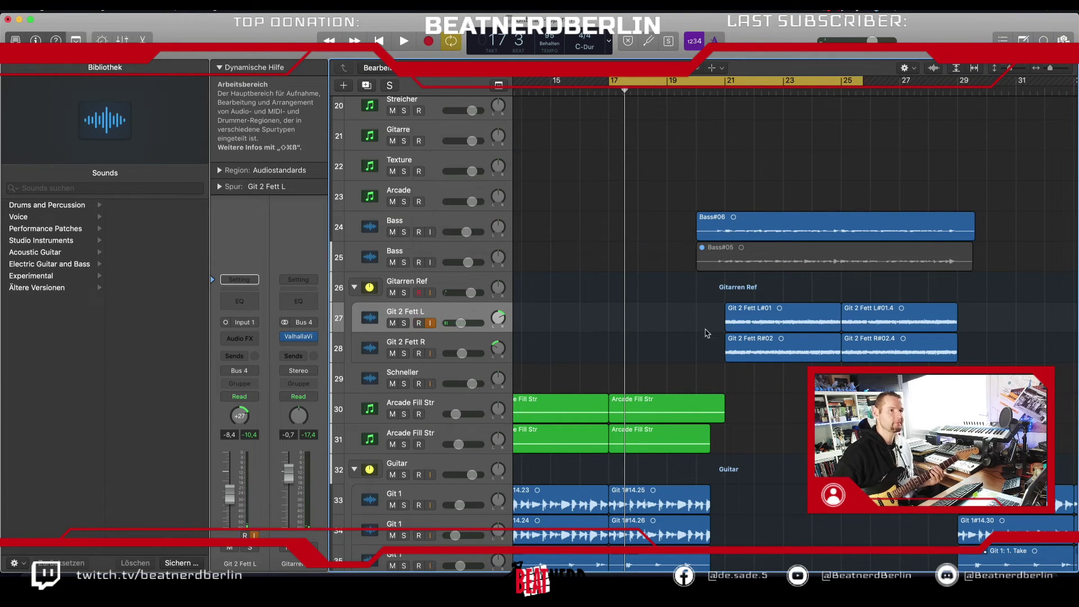
Step: Duplicate the Git 2 Fett L track, placing the empty copy above the original with its pan at +1
left_click(367, 85)
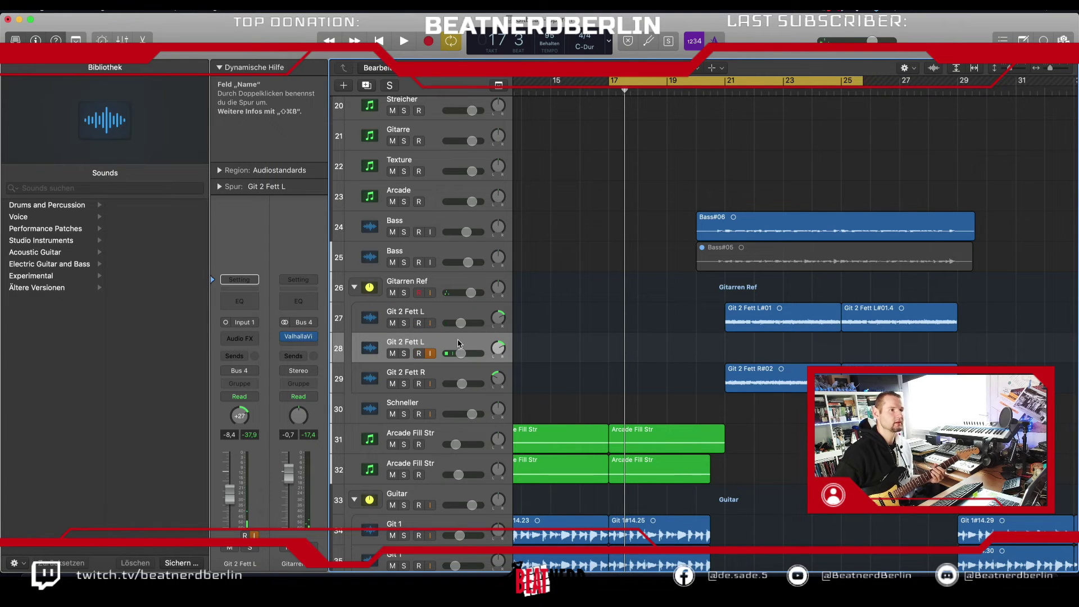
left_click_drag(461, 344, 498, 326)
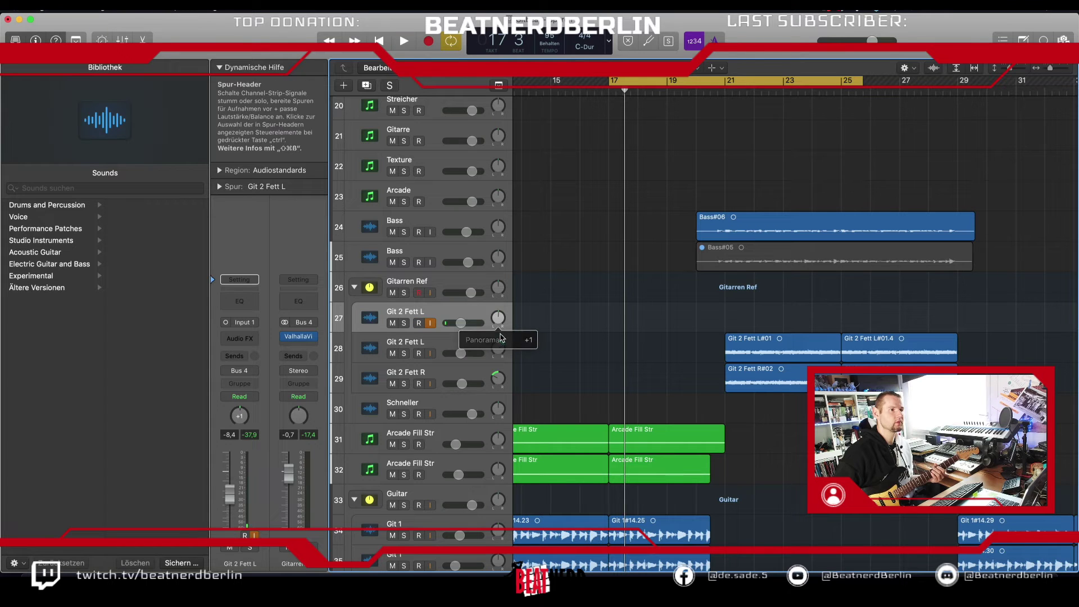
Step: Rename the empty copy above the Git 2 Fett L track as "Git Rev"
double_click(442, 309)
type("Git")
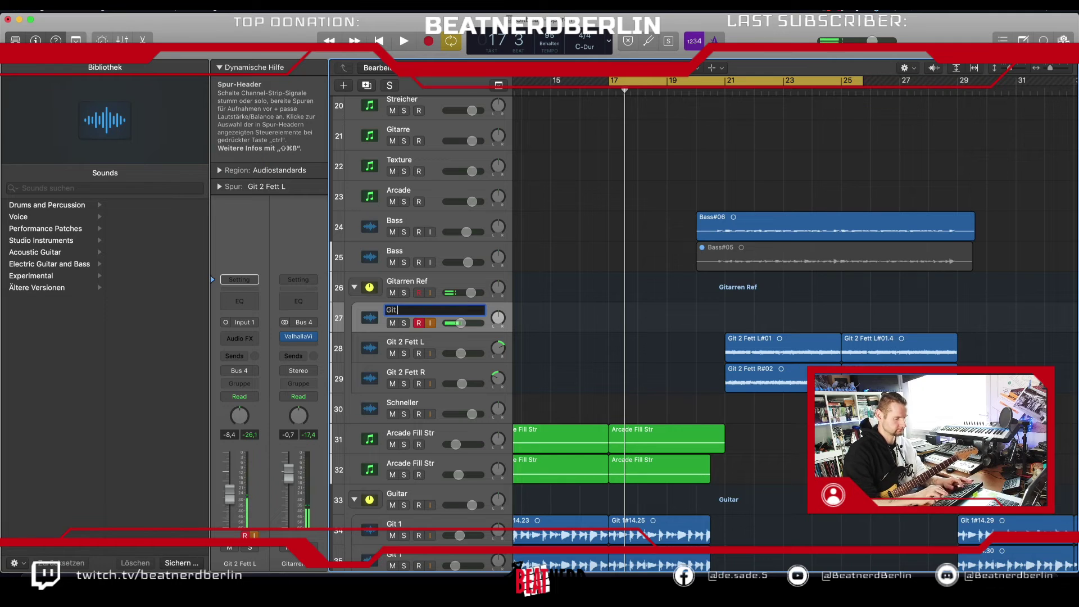
type(" Rev")
key("Return")
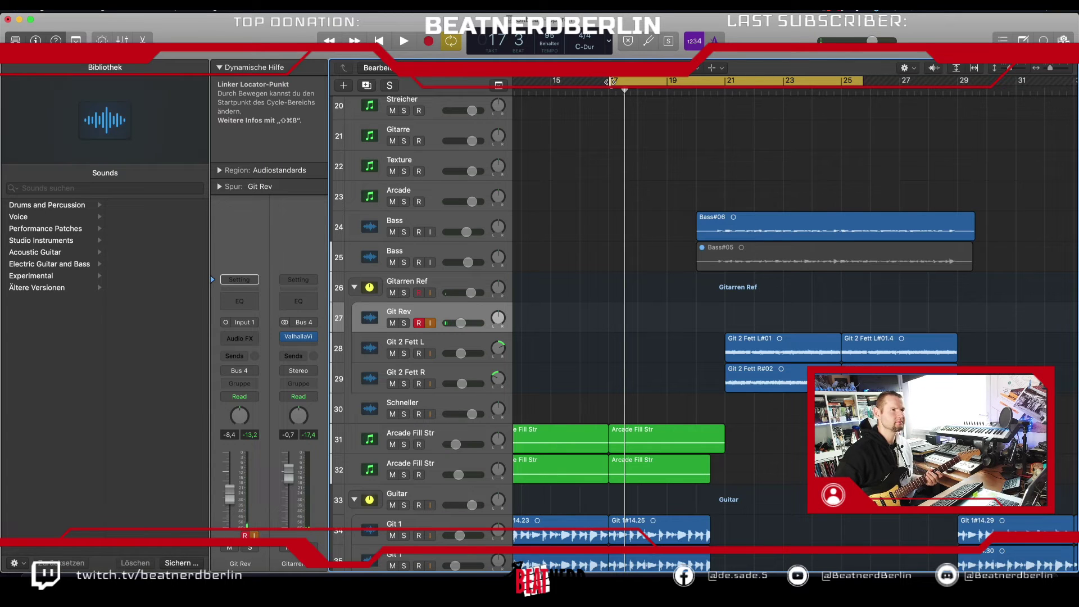
Step: Record a guitar take on the Git Rev track from bar 17 to just past bar 21 and trim its start to bar 20
left_click(430, 41)
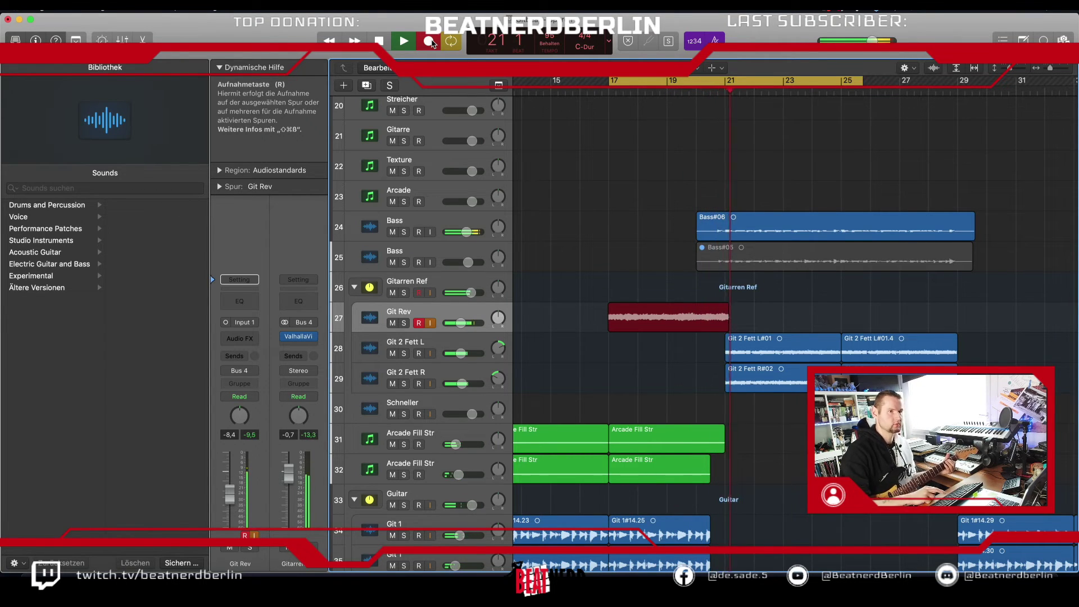
left_click(430, 42)
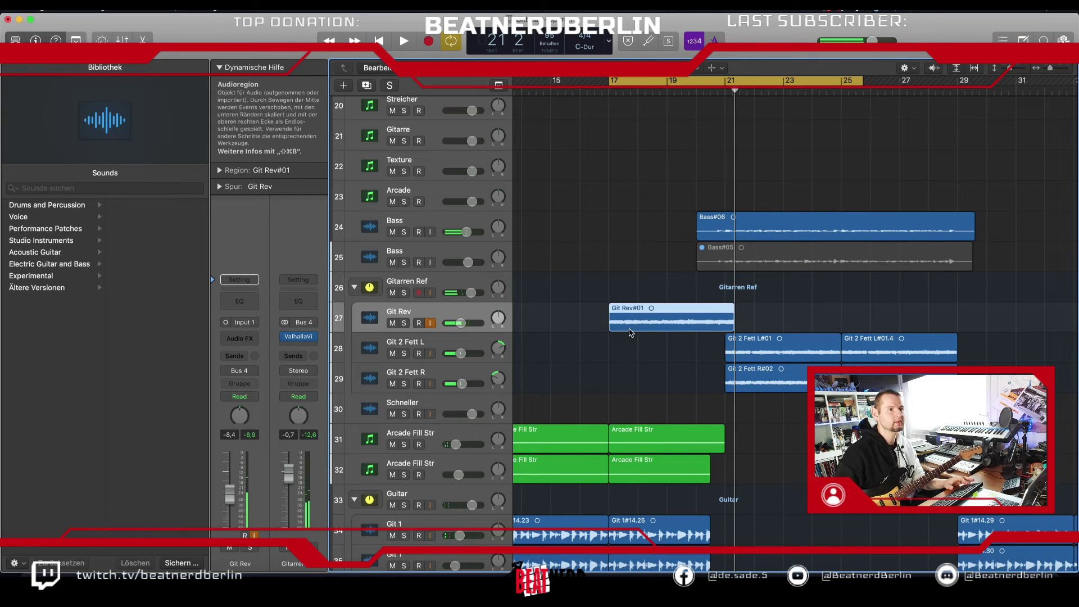
left_click_drag(611, 330, 721, 328)
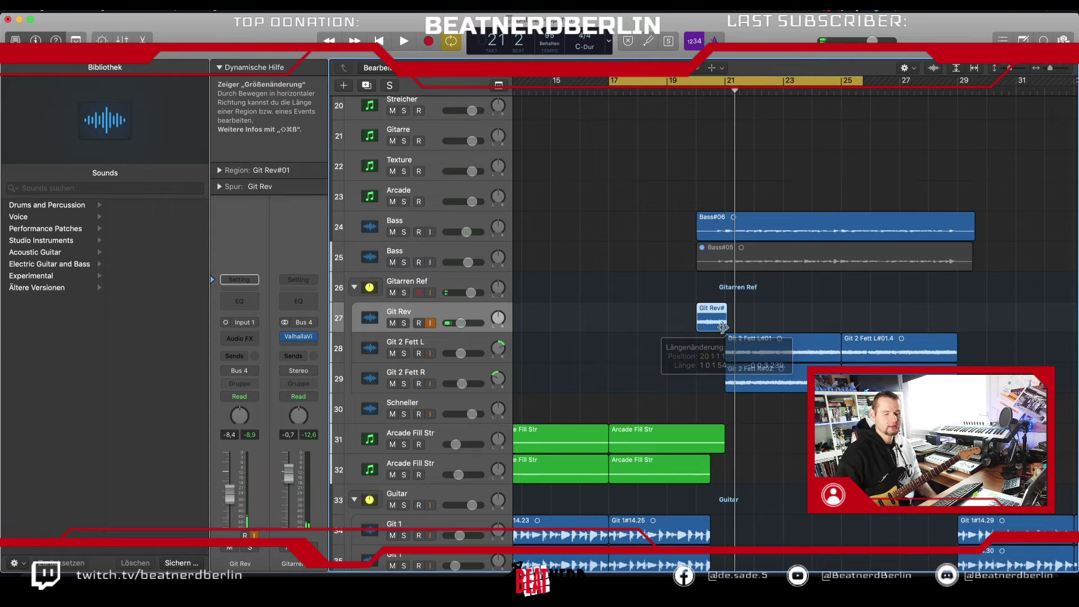
key("super+Right")
key("super+Right")
key("super+Right")
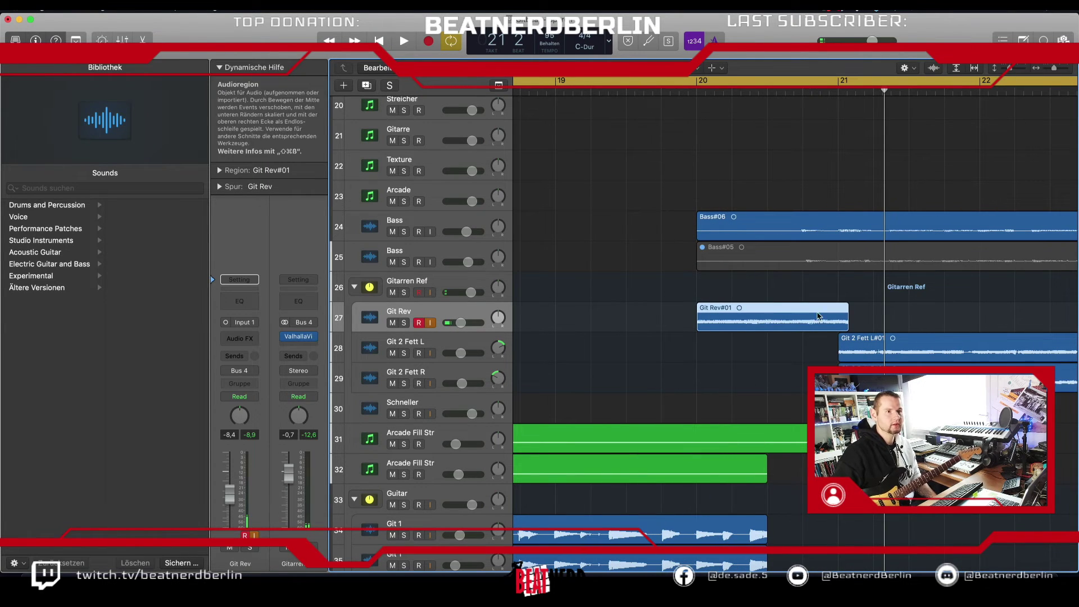
Step: Split the Git Rev region at bar 21 with the Scissors tool and remove the part beyond it
mouse_move(848, 328)
left_mouse_down()
mouse_move(834, 331)
mouse_move(846, 332)
left_mouse_up()
key("t")
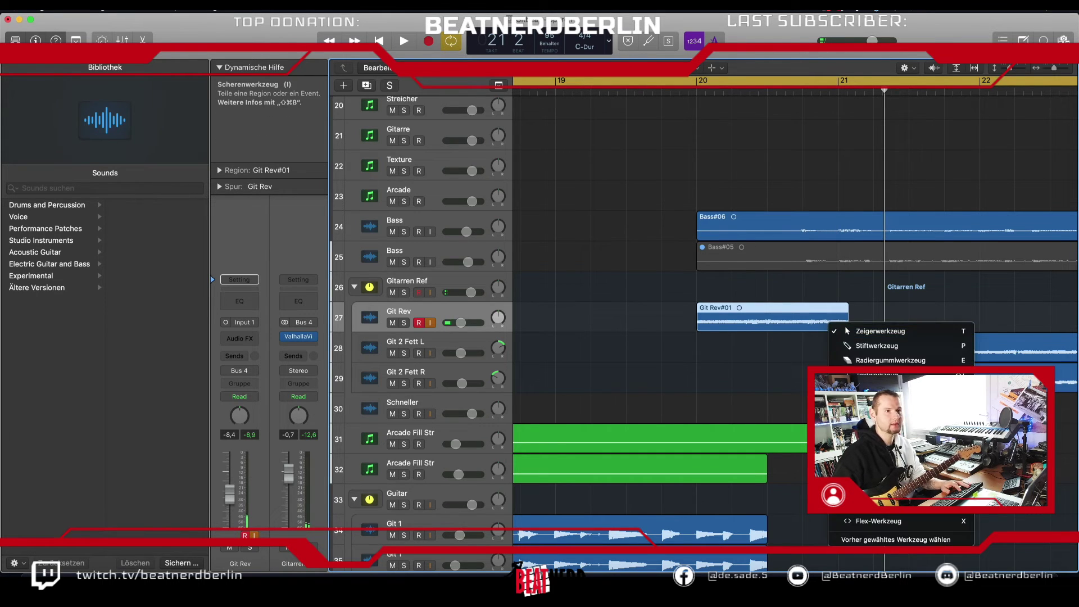
left_click(838, 332)
left_click(843, 82)
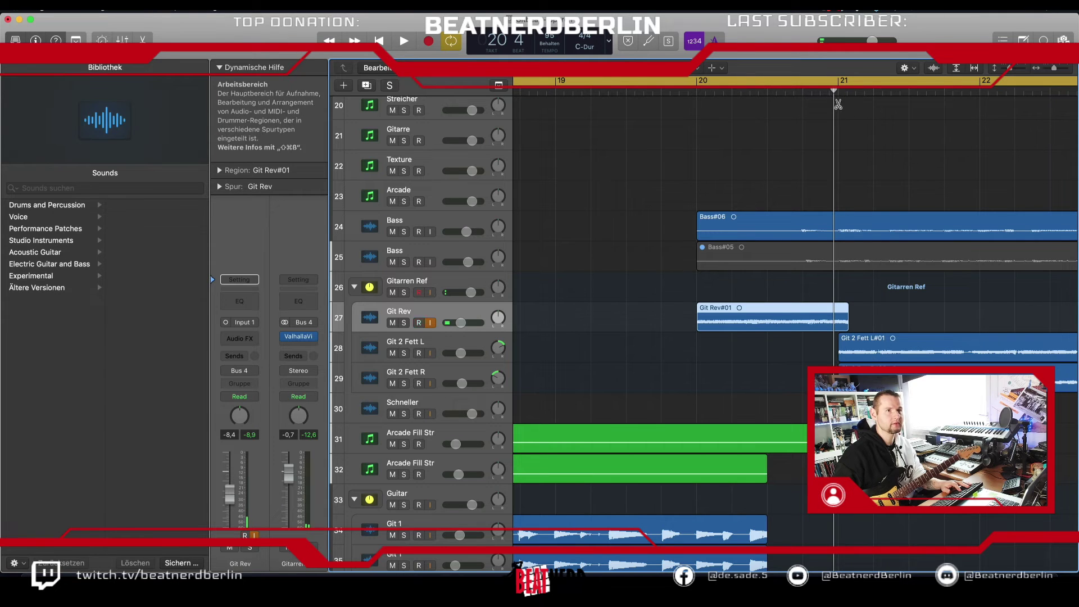
left_click(842, 314)
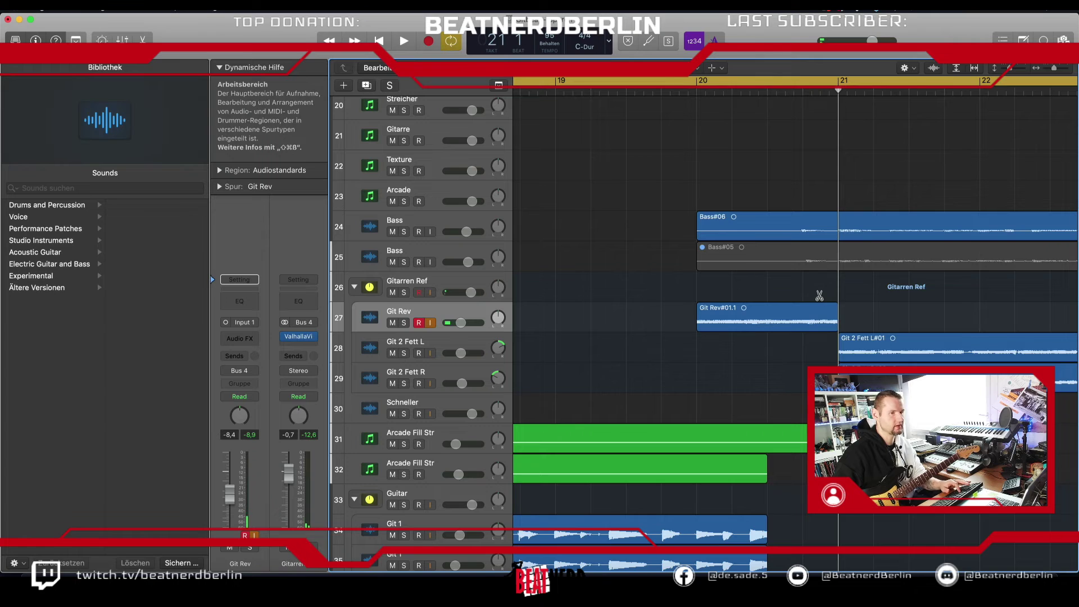
Step: Draw a fade-in across most of the Git Rev region between bars 20 and 21 with the Fade tool
key("t")
key("t")
left_click(792, 311)
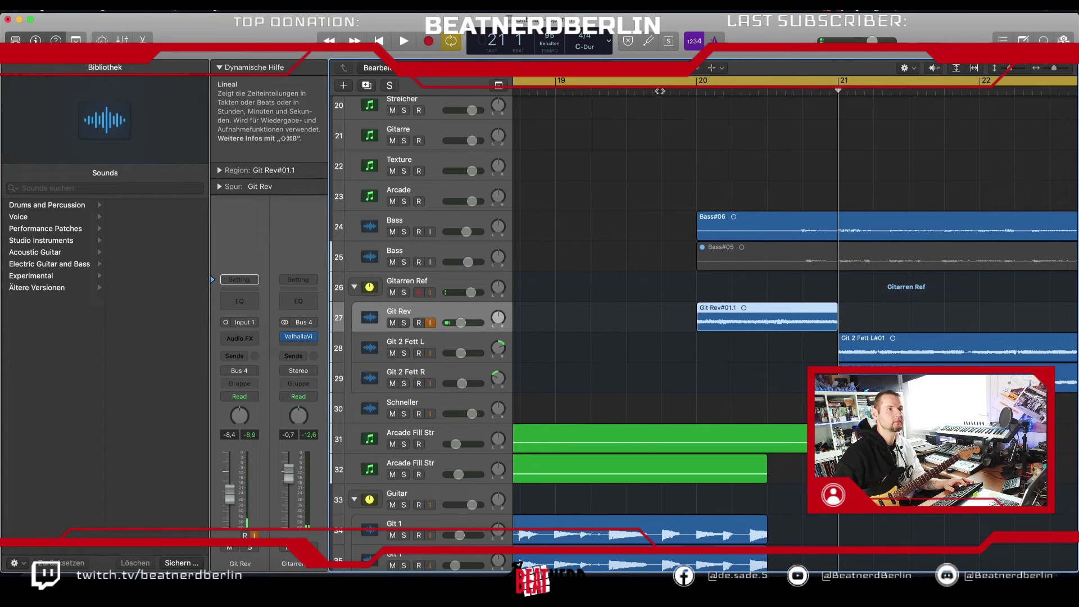
key("t")
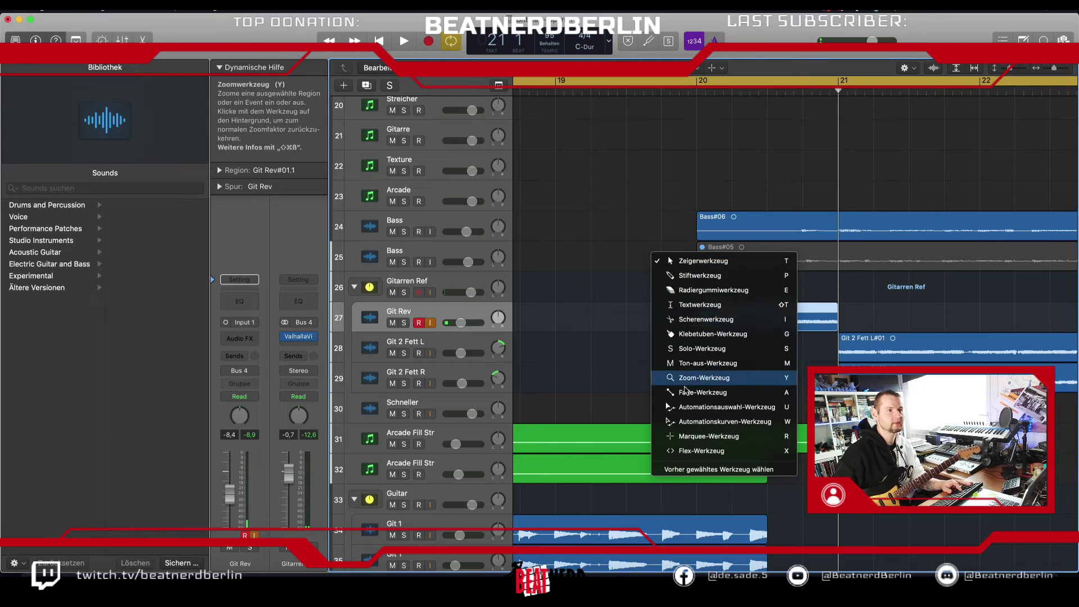
key("t")
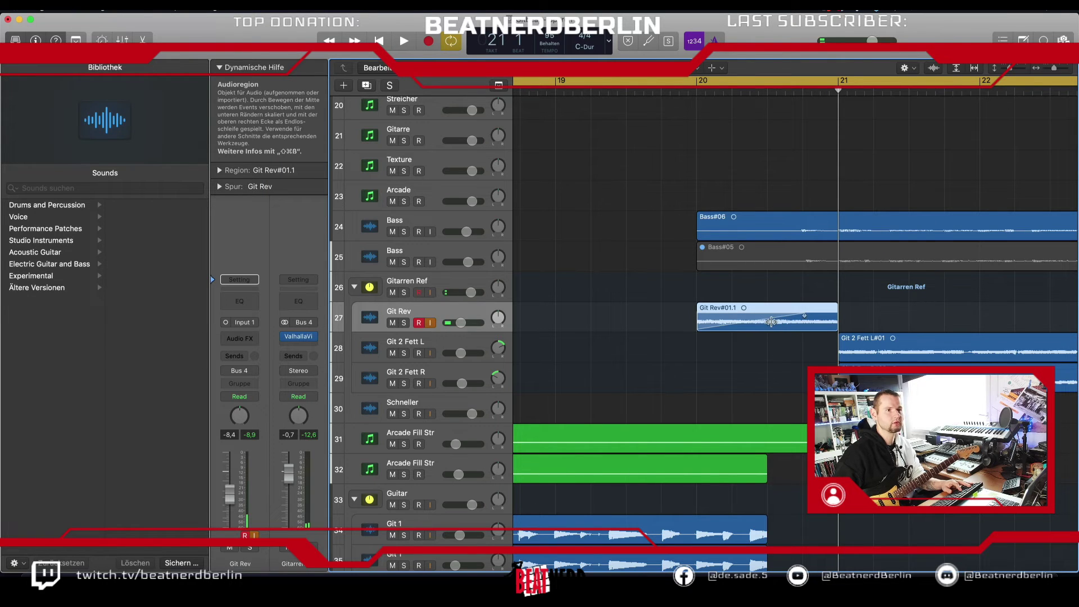
Step: Turn off cycle mode and play the transition from the faded Git Rev region into bar 21
key("c")
key("space")
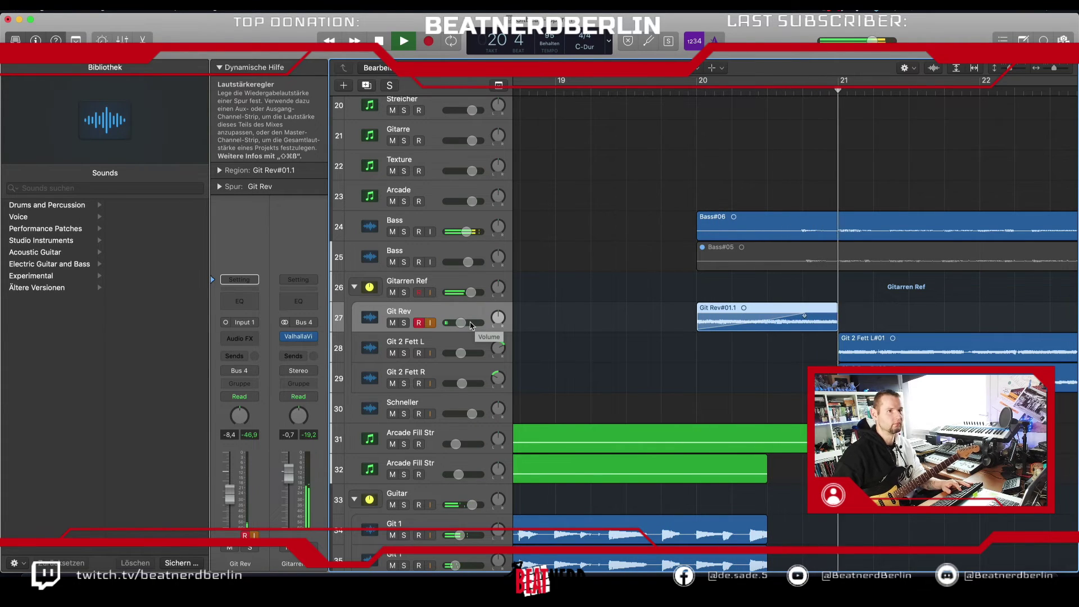
key("space")
scroll(771, 352, "down", 3)
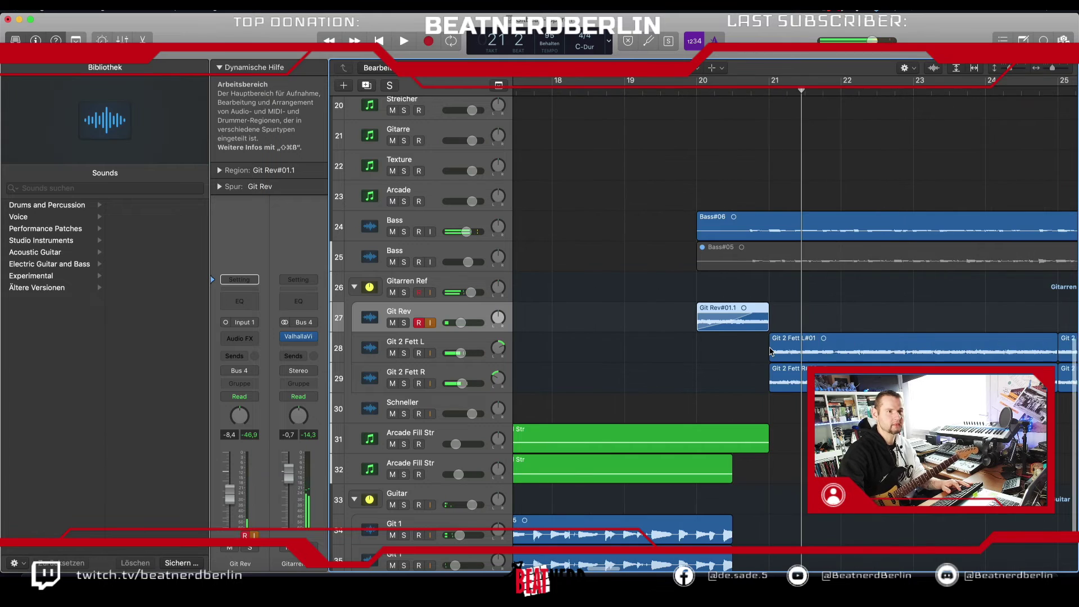
scroll(772, 352, "down", 1)
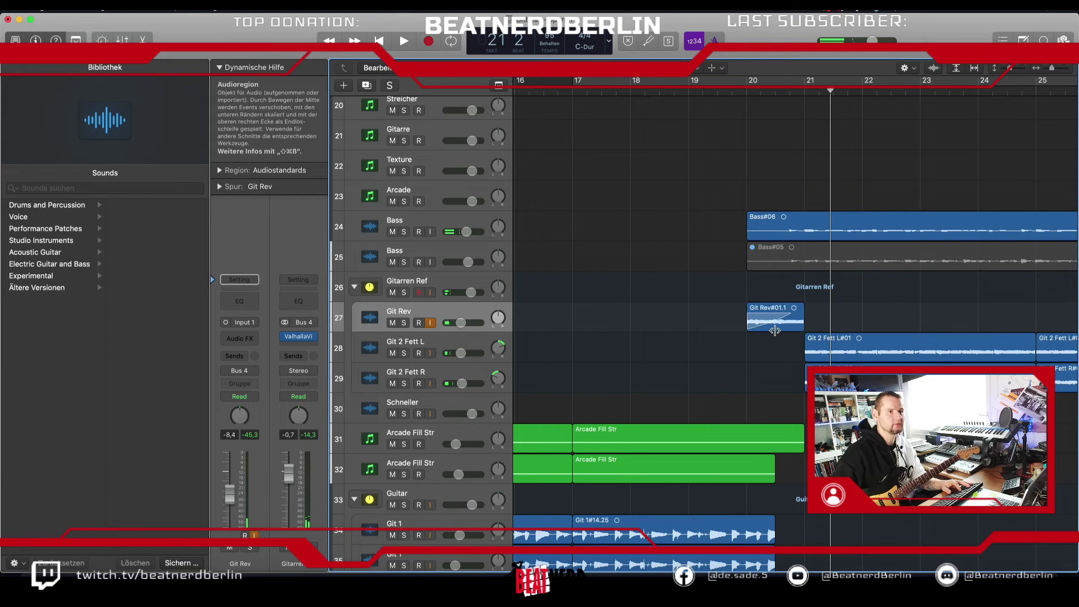
Step: Delete the Git Rev take with its audio file and record a new one from bar 17 to just past bar 21
key("BackSpace")
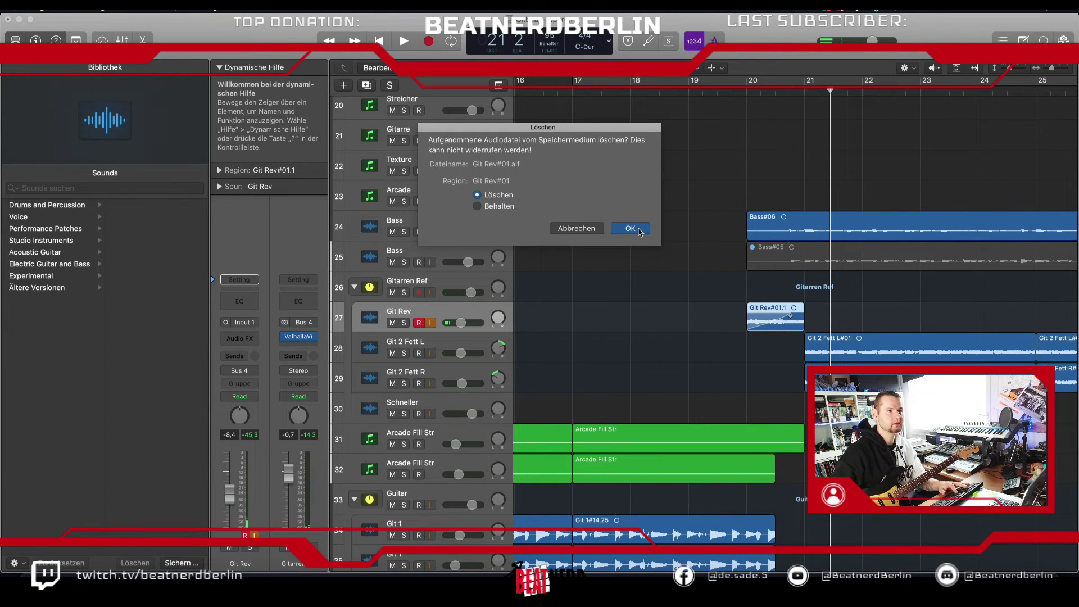
left_click(639, 229)
left_click(574, 90)
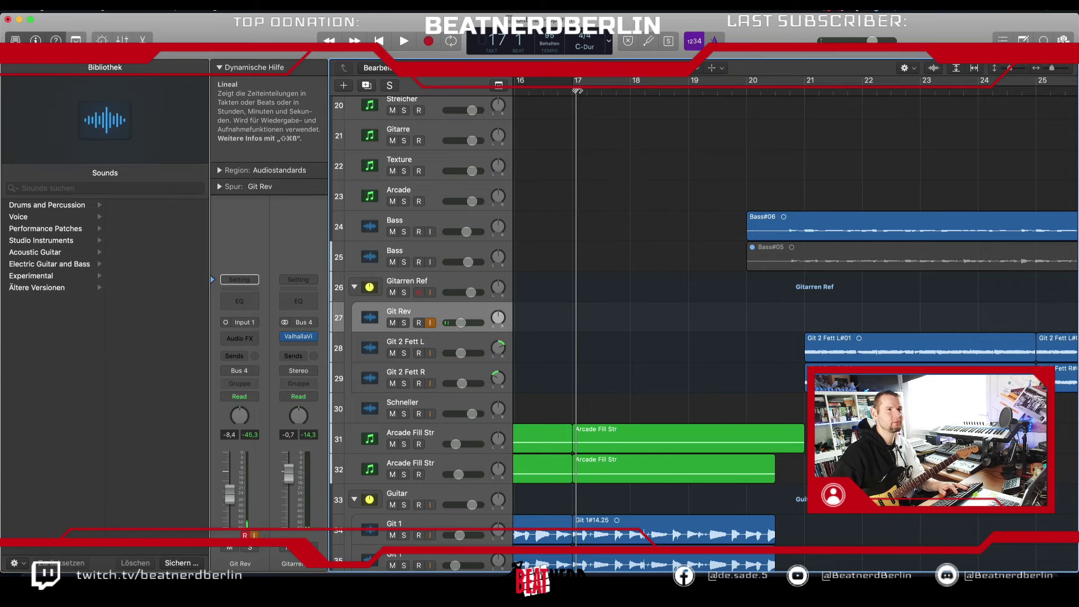
left_click(428, 42)
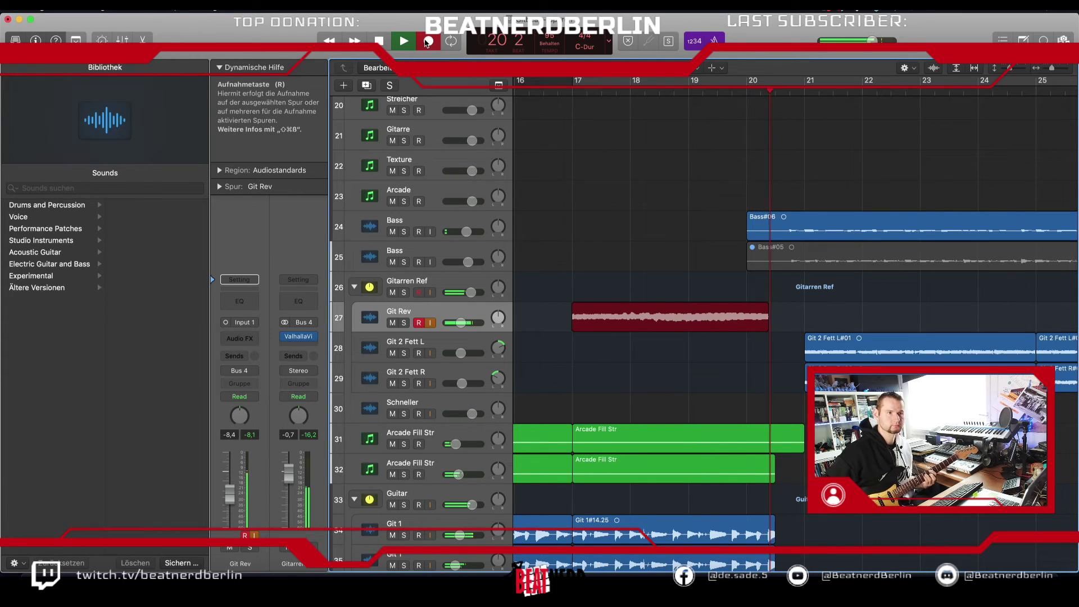
key("space")
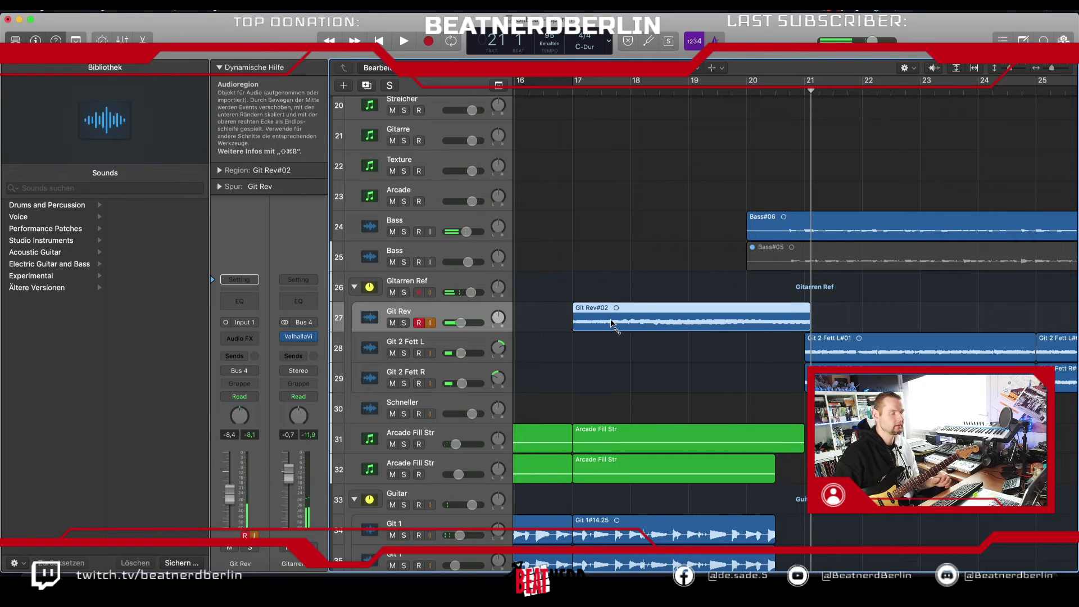
Step: Apply a curved fade-in to the new Git Rev region from bar 17 to about halfway through bar 20 with the Fade tool
key("z")
key("z")
key("t")
key("t")
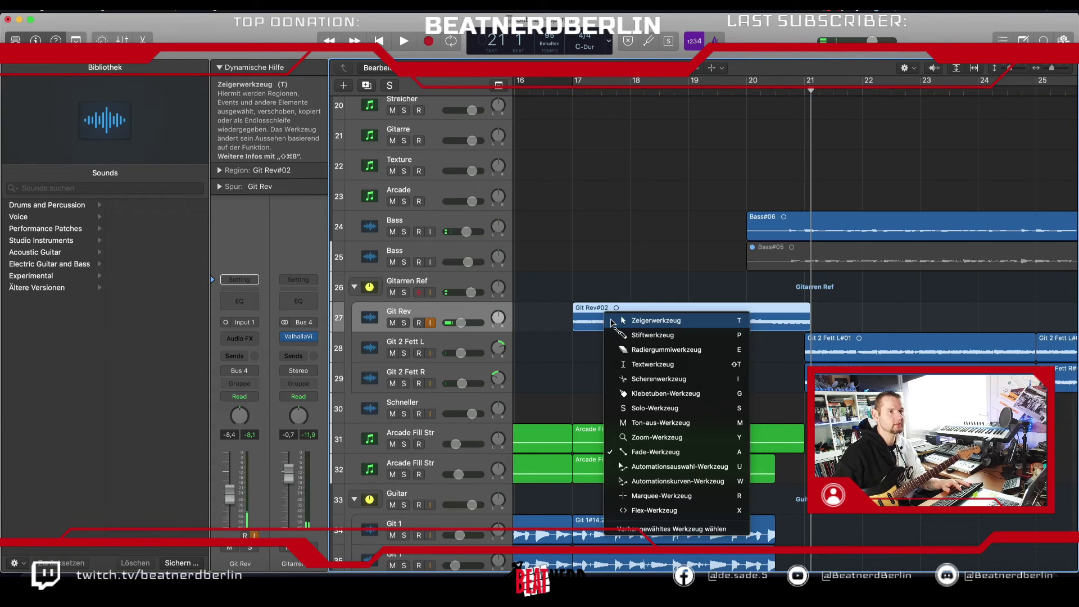
left_click(601, 321)
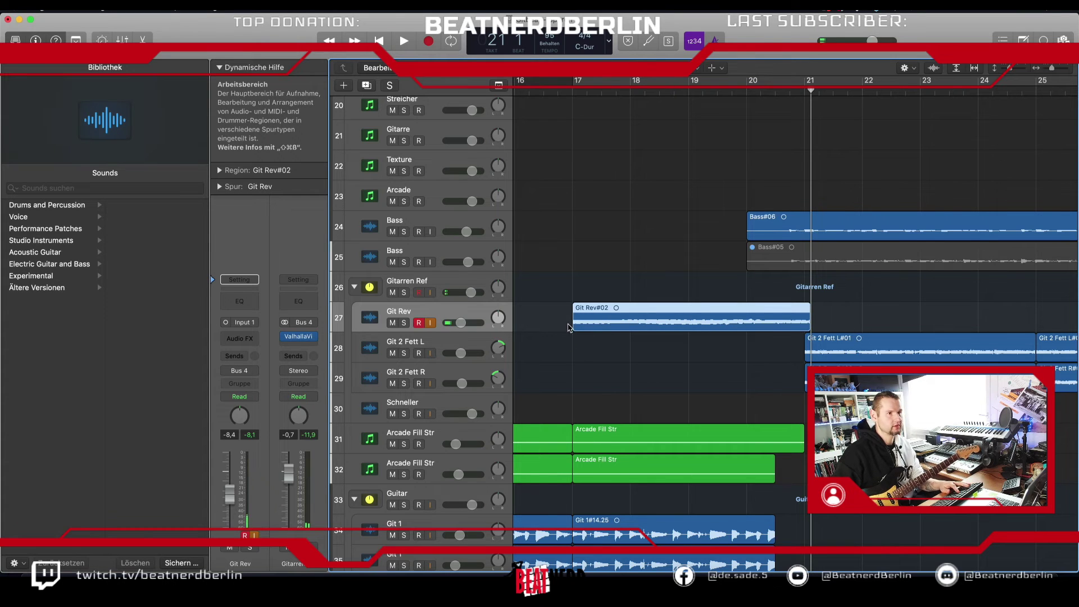
key("Escape")
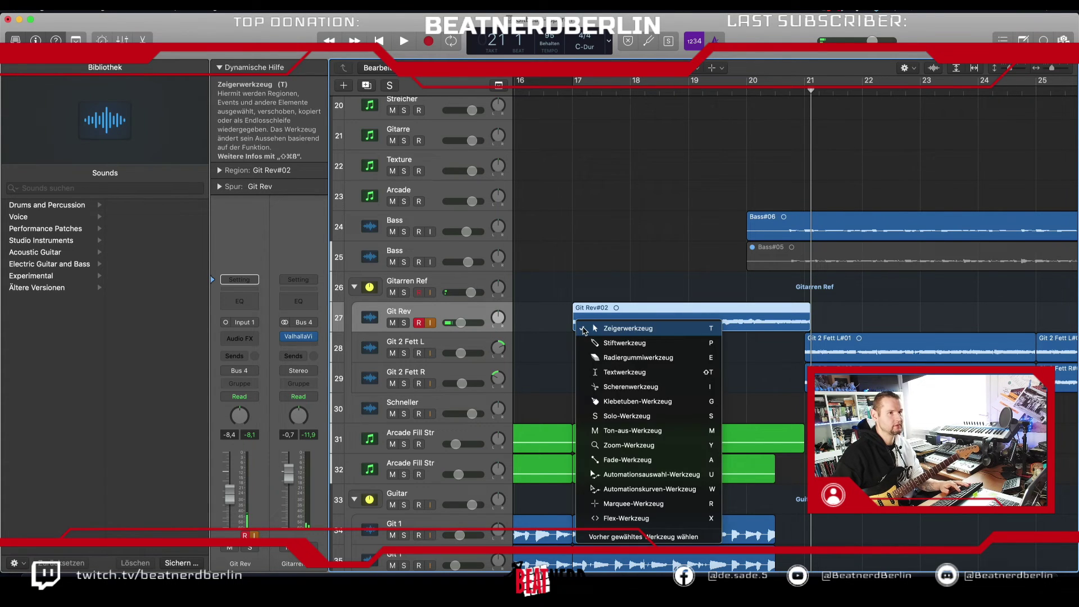
left_click(599, 460)
left_click_drag(562, 312, 675, 329)
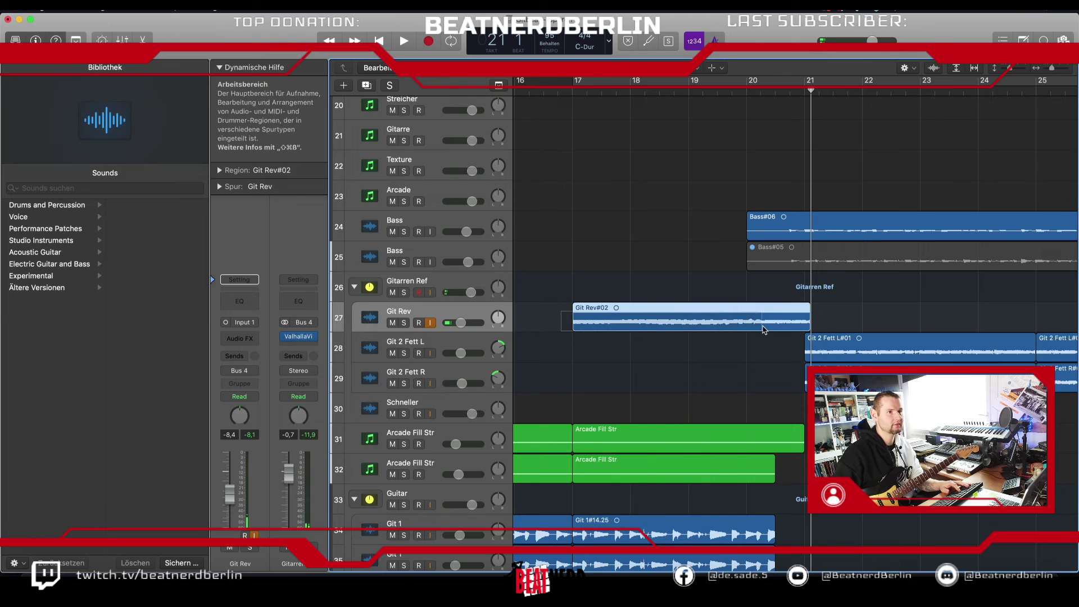
left_click_drag(764, 330, 775, 330)
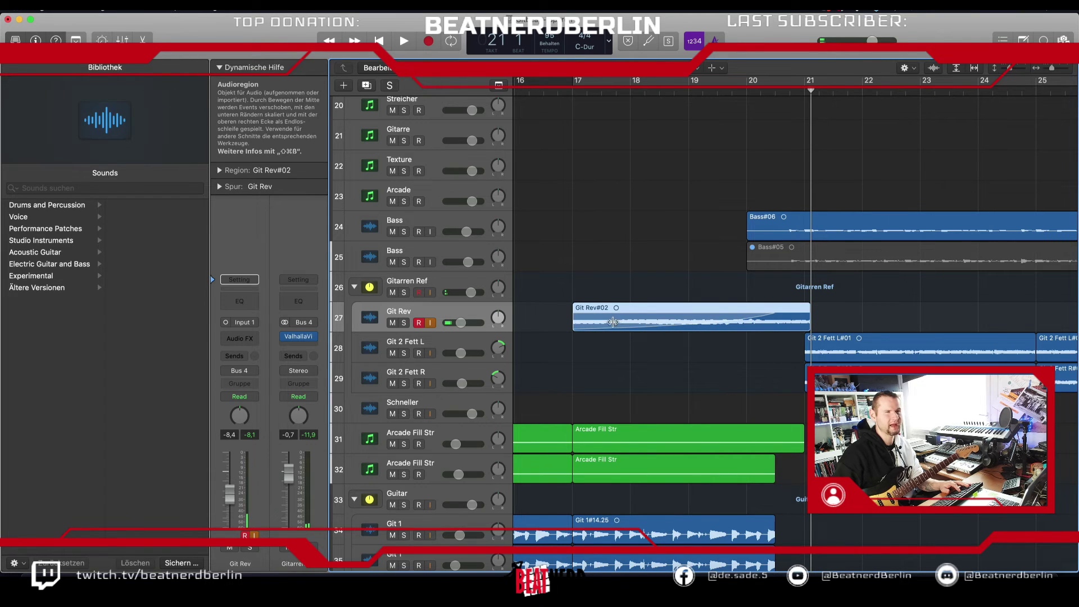
Step: Play the arrangement from about bar 16 into bar 21 to check the faded-in guitar
left_click(527, 92)
key("space")
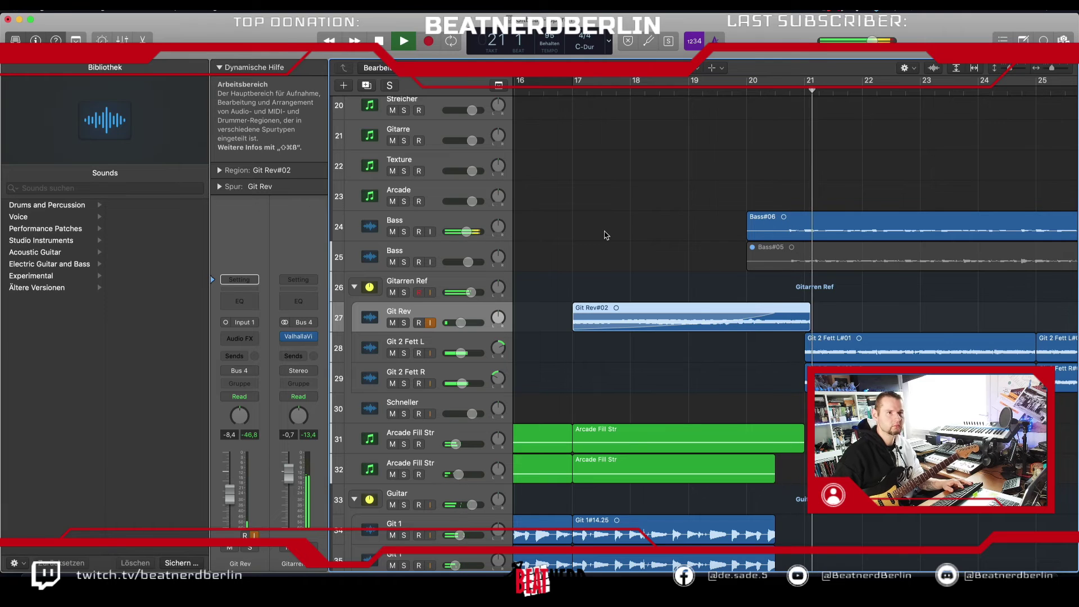
key("space")
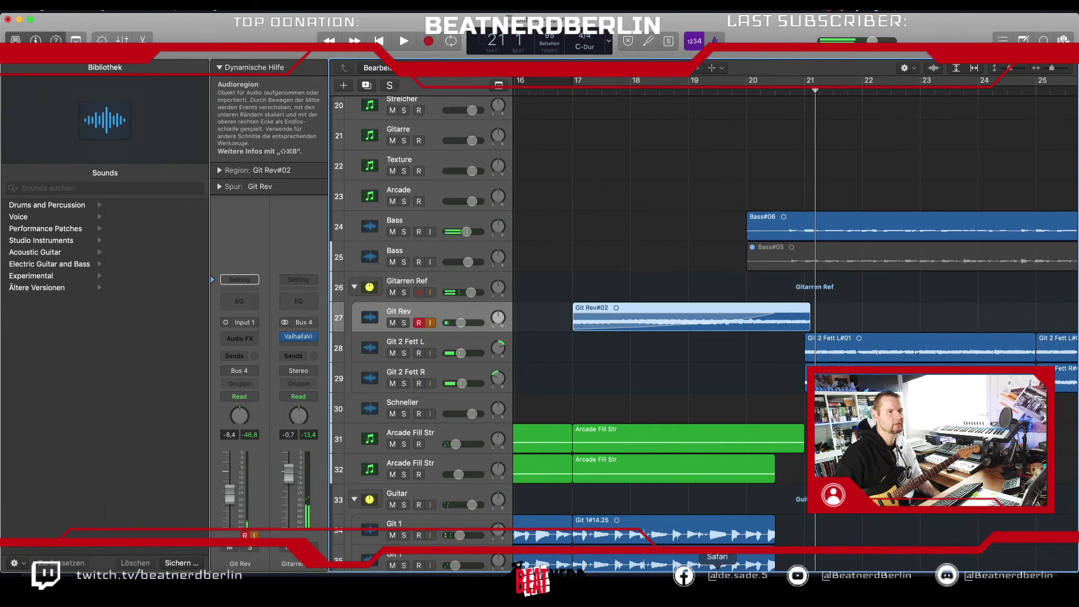
Step: Switch to Safari, listen to the Kontra K - Social Media reference from about 0:45, pause it, and return to Logic Pro X
left_click(717, 584)
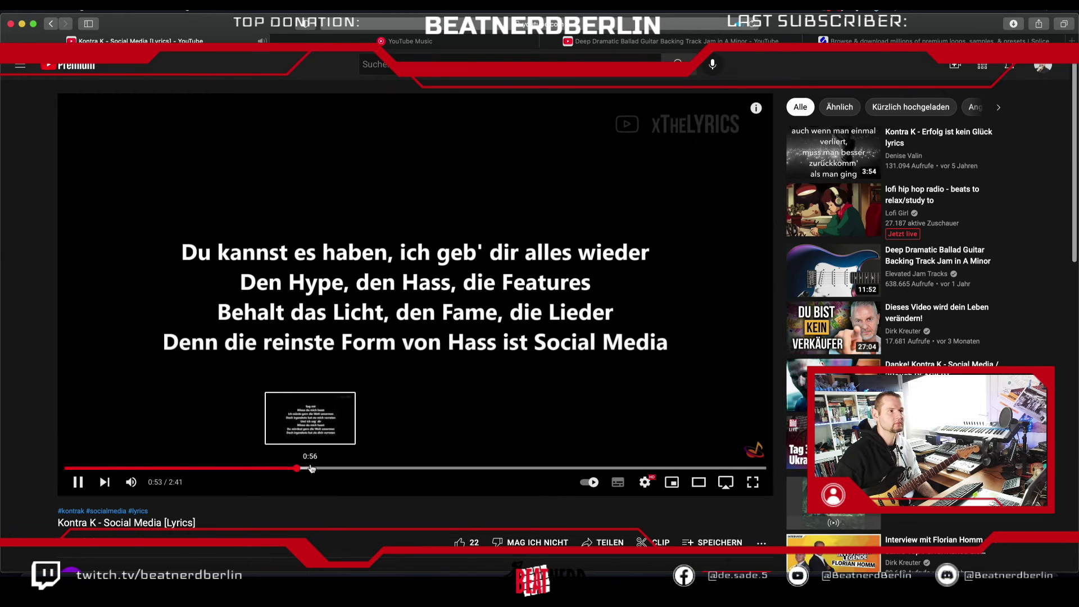
left_click(261, 468)
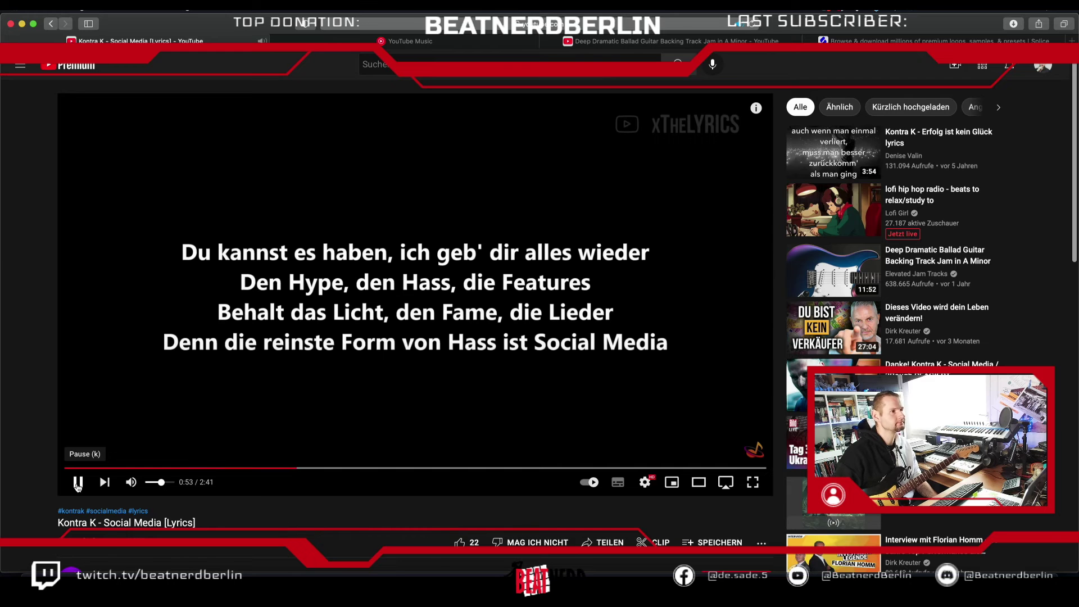
left_click(78, 482)
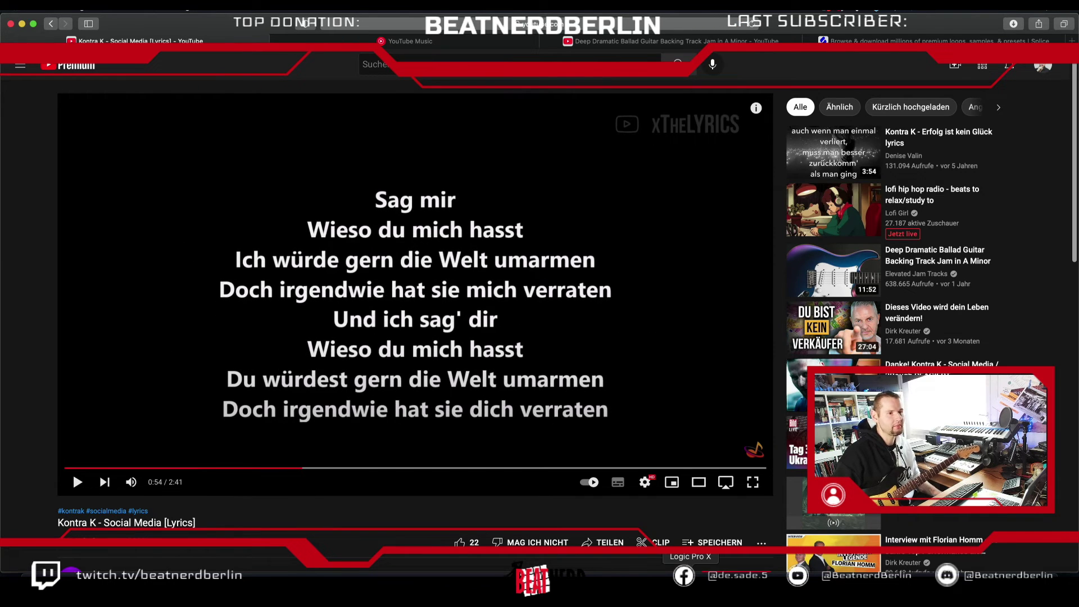
left_click(690, 586)
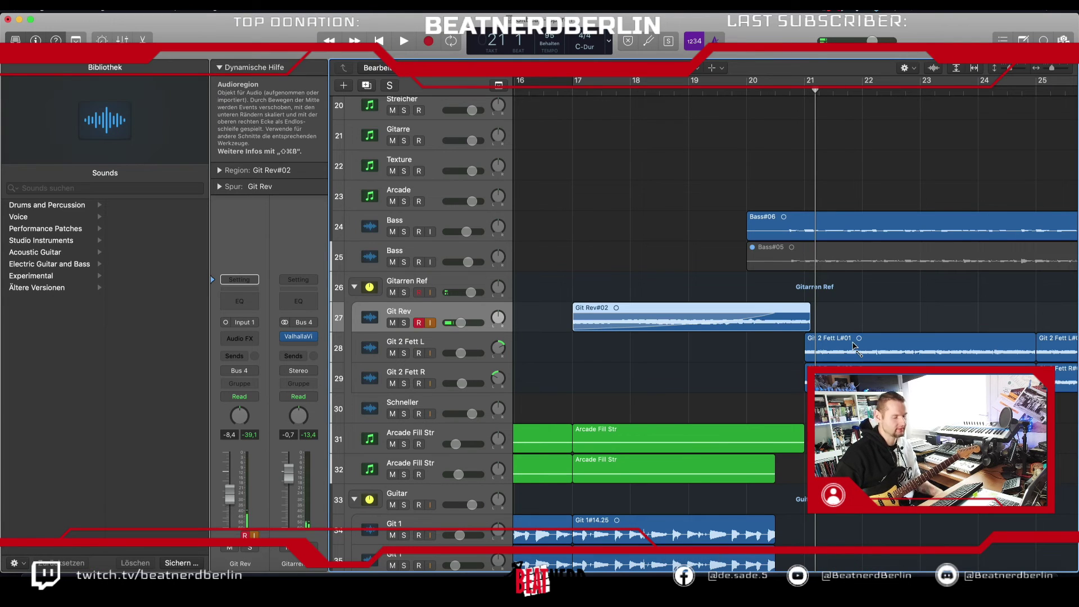
Step: Mute the Git Rev region and copy the Git 2 Fett L and R regions from bar 21 to bar 17
key("t")
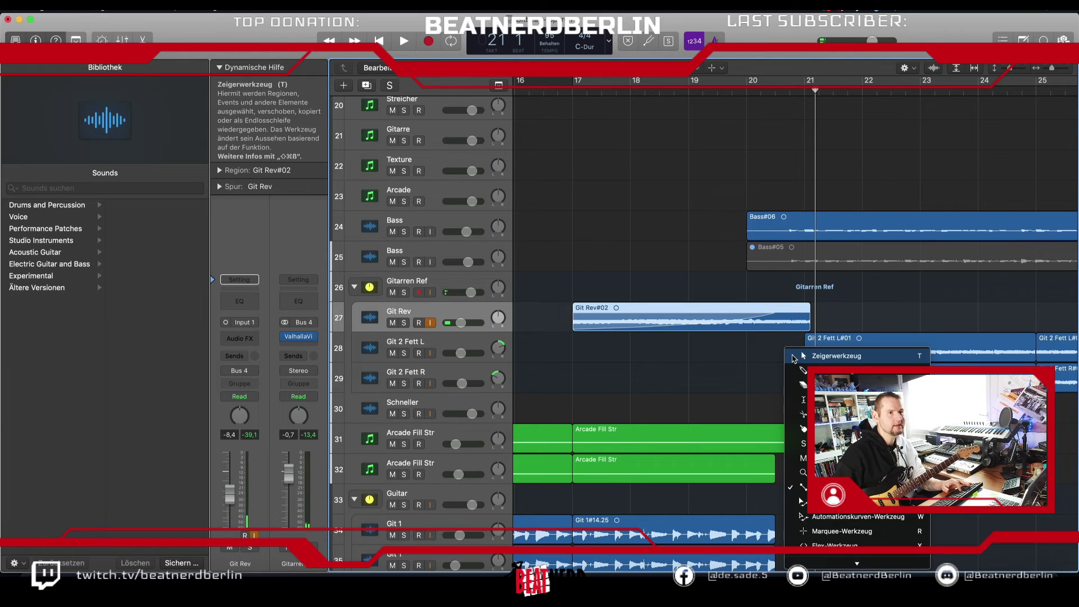
left_click(795, 360)
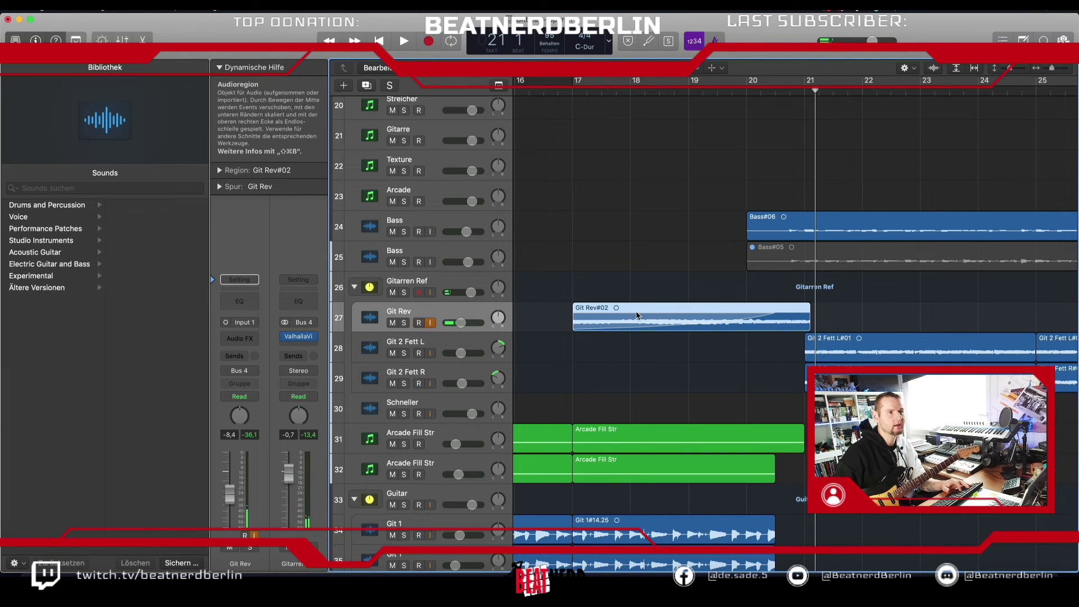
key("ctrl+m")
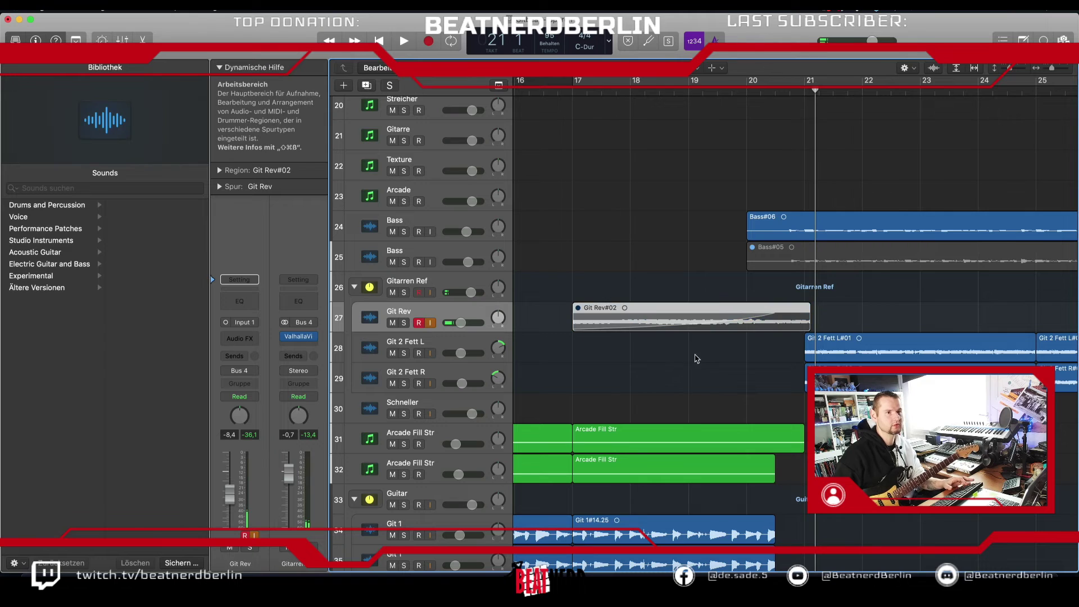
left_click(815, 356, "shift")
left_click_drag(877, 353, 634, 359)
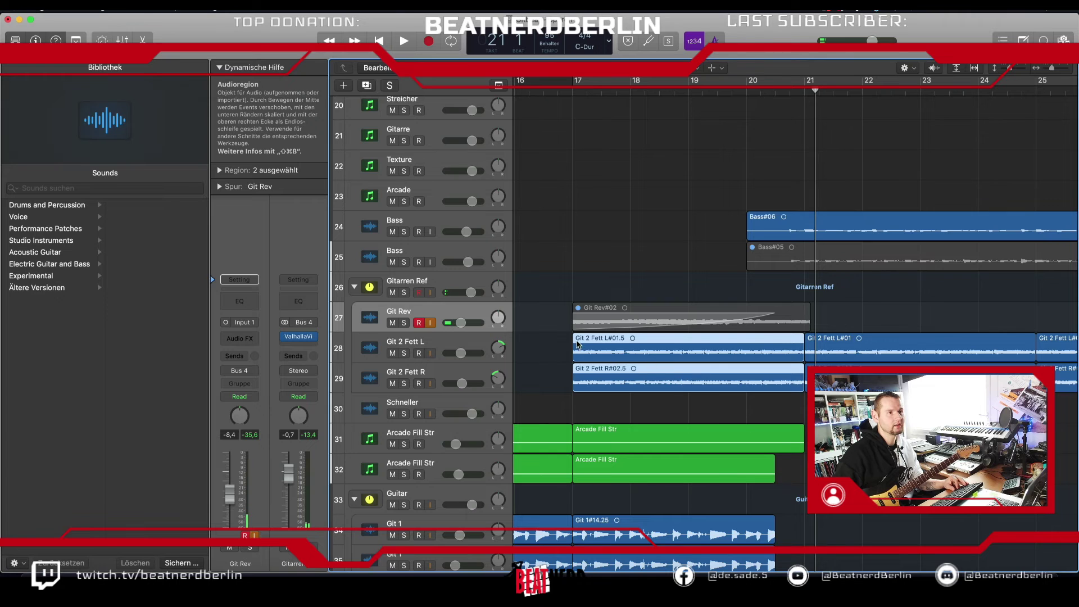
Step: Insert the stereo Simplon filter after the ValhallaVintageVerb on the Gitarren Ref stack and move its window clear of the arrangement
left_click(432, 288)
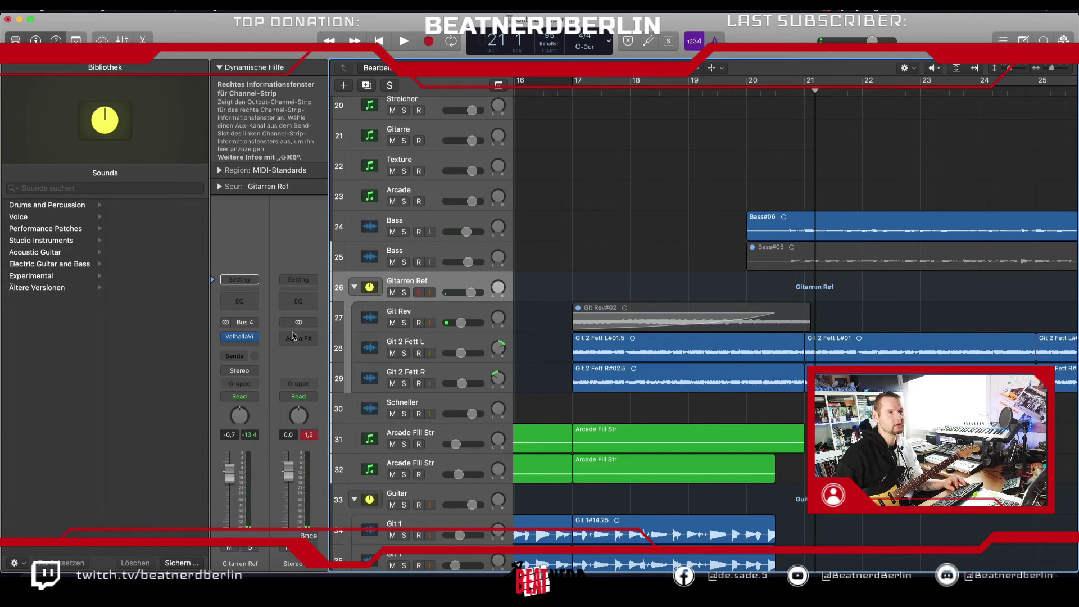
left_click(249, 343)
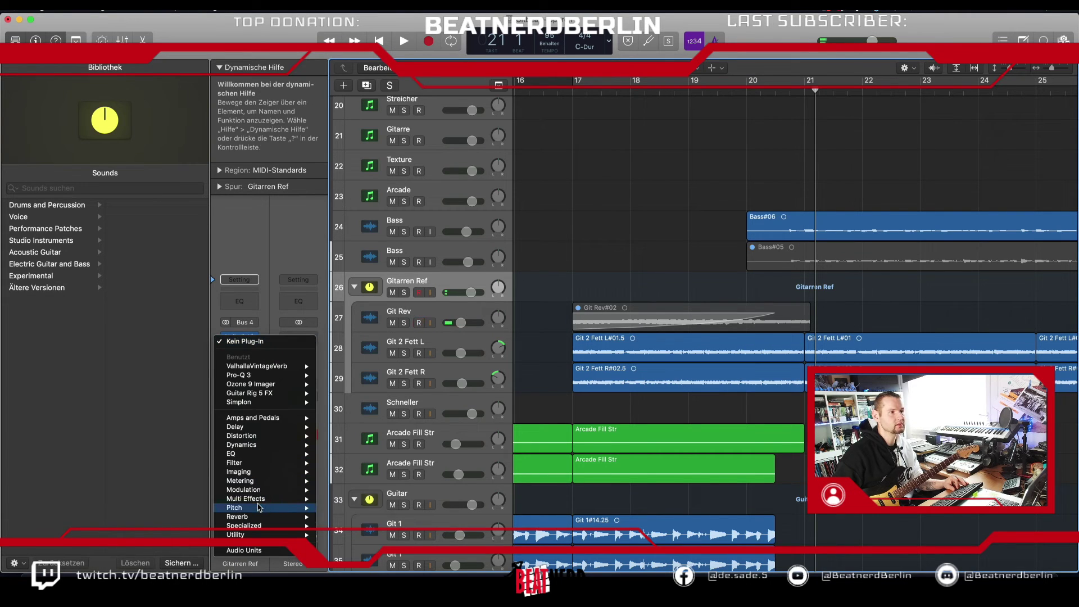
mouse_move(251, 511)
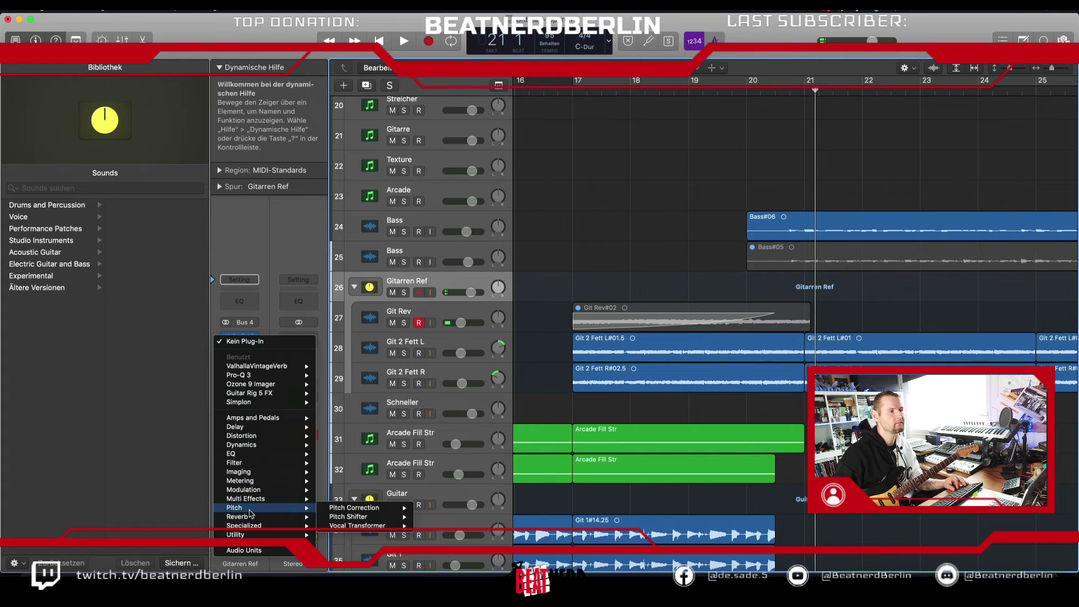
mouse_move(268, 405)
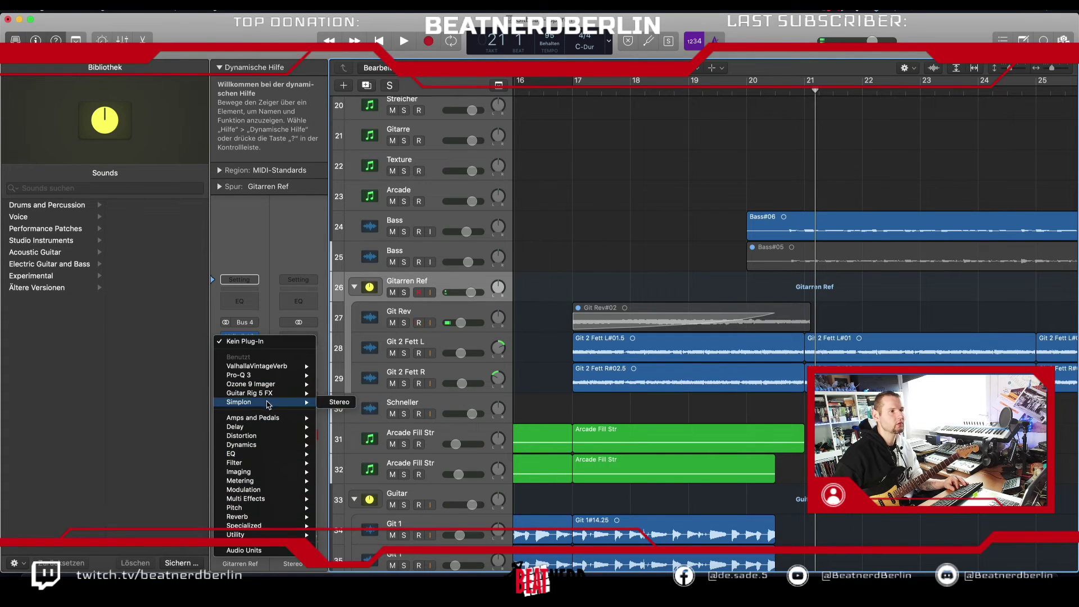
left_click(339, 403)
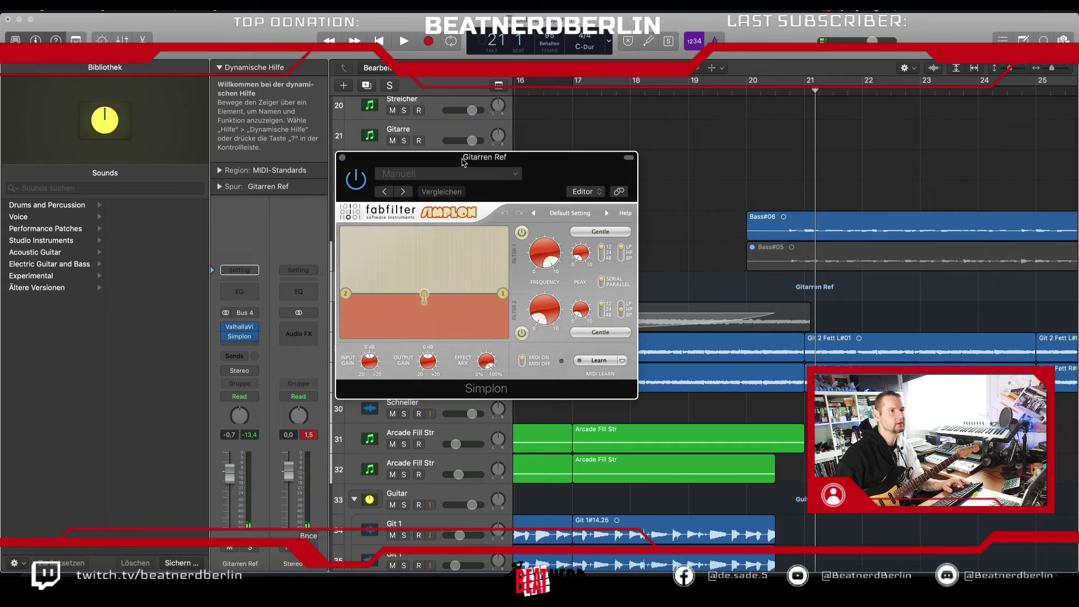
left_click_drag(463, 162, 258, 39)
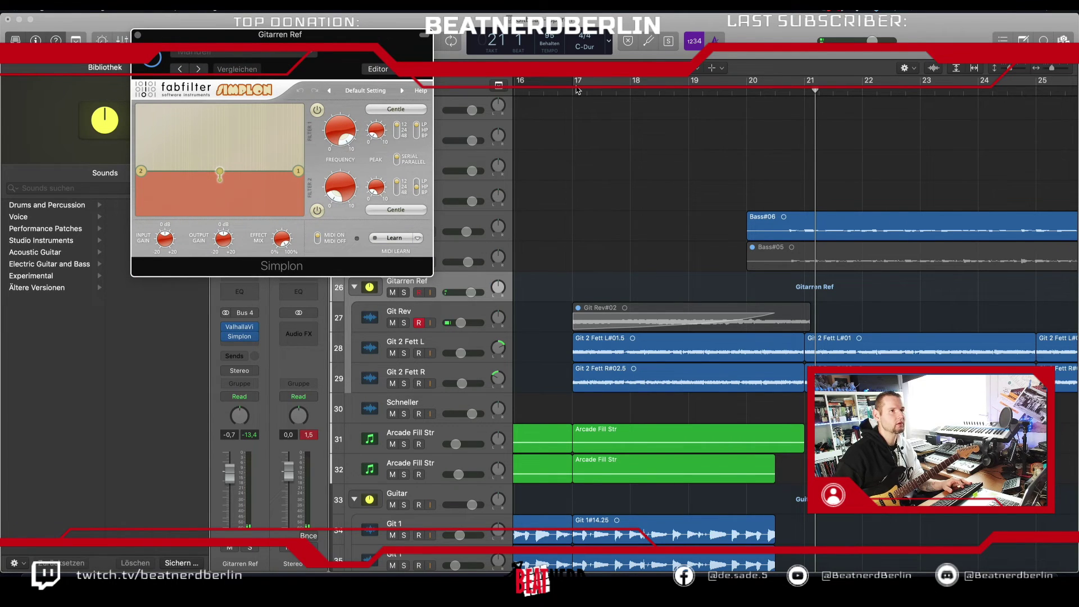
Step: Lower Simplon's Filter 1 frequency to below about 187 Hz while looping bars 17 to 21 with the Gitarren Ref stack soloed
left_click_drag(577, 90, 805, 91)
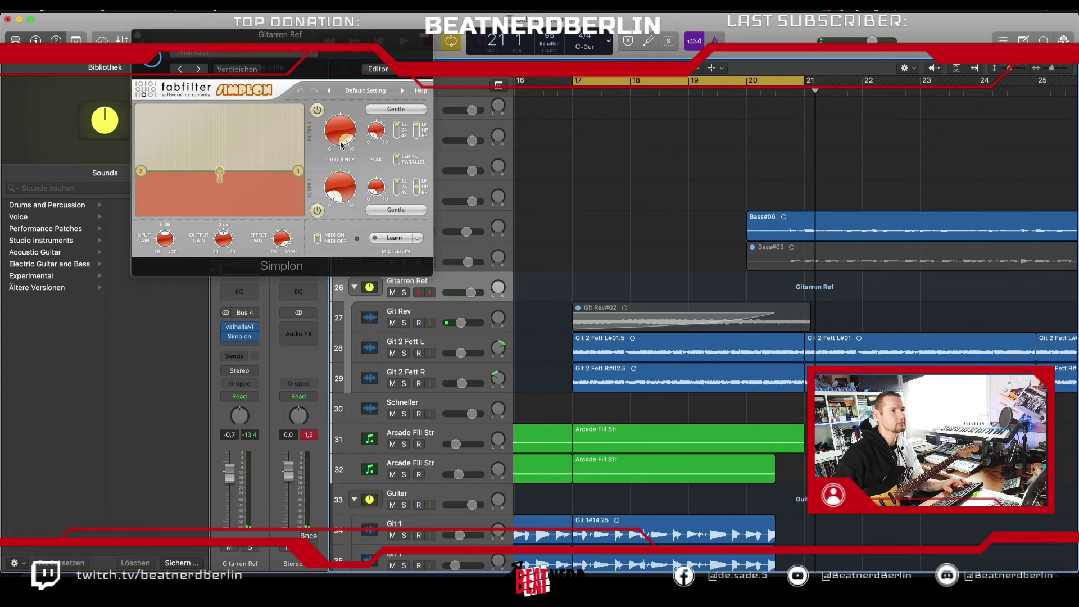
left_click_drag(342, 144, 362, 235)
left_click_drag(521, 384, 366, 350)
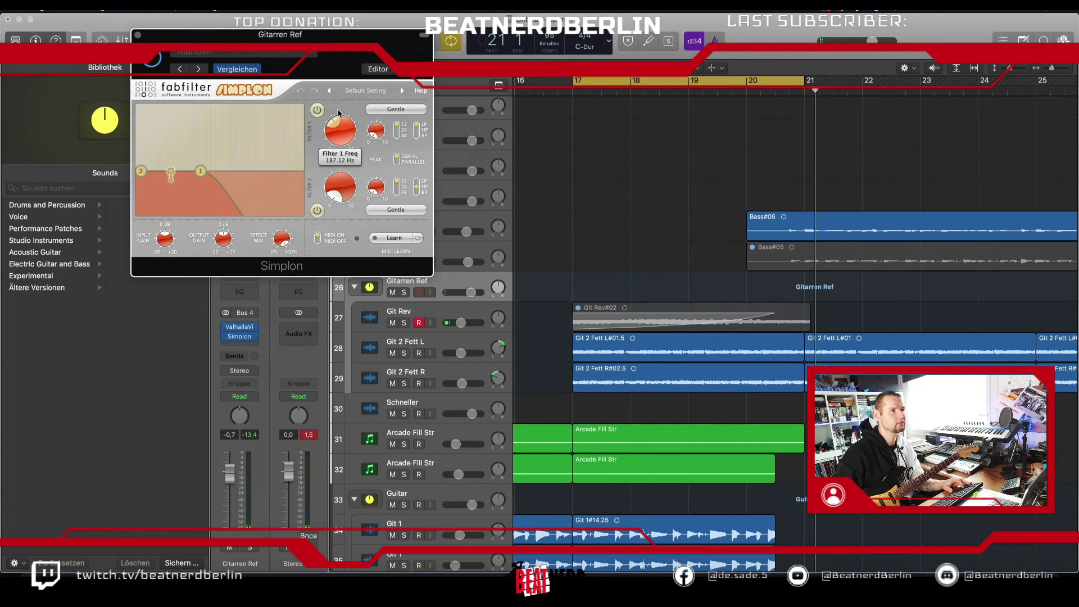
key("space")
left_click(404, 292)
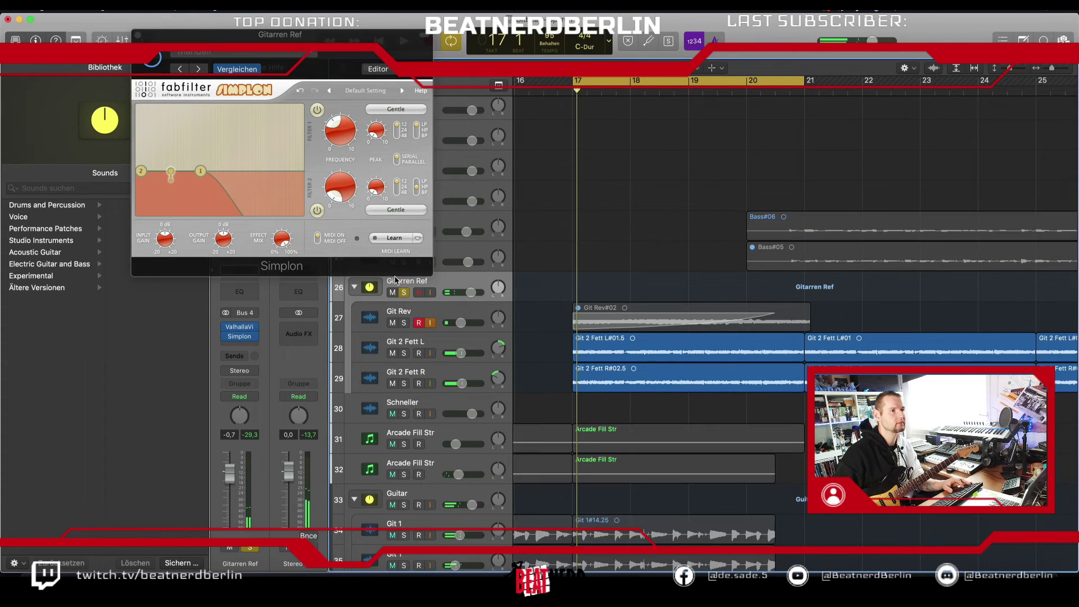
left_click_drag(340, 130, 302, 117)
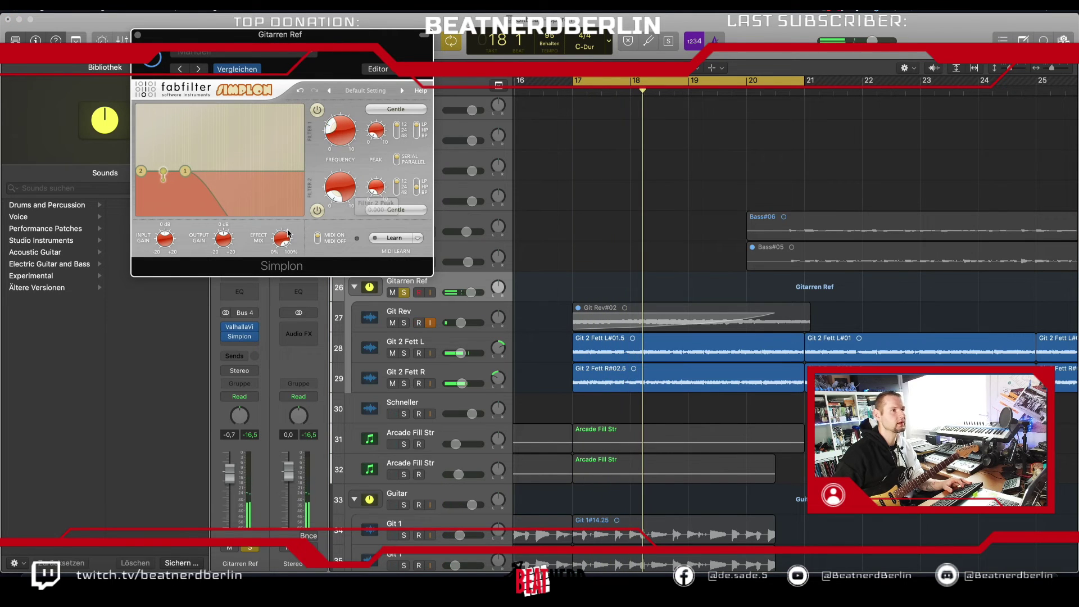
Step: Set the Gitarren Ref automation mode to Touch and record a short Filter 1 frequency rise from bar 17 during playback
left_click(245, 374)
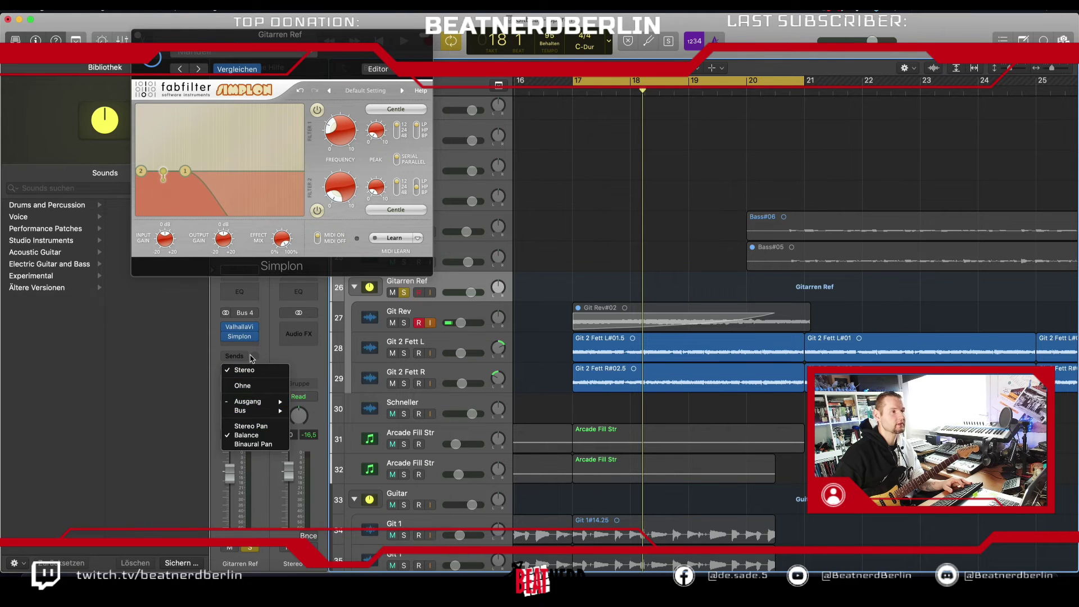
left_click(254, 354)
left_click(240, 396)
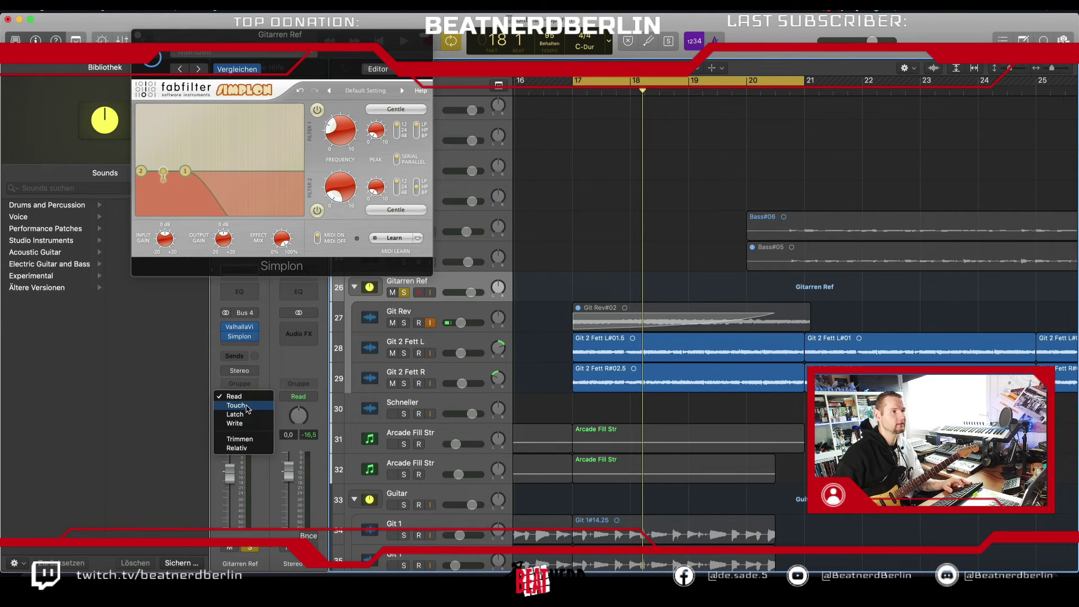
left_click(247, 411)
key("space")
left_click_drag(332, 150, 331, 146)
key("space")
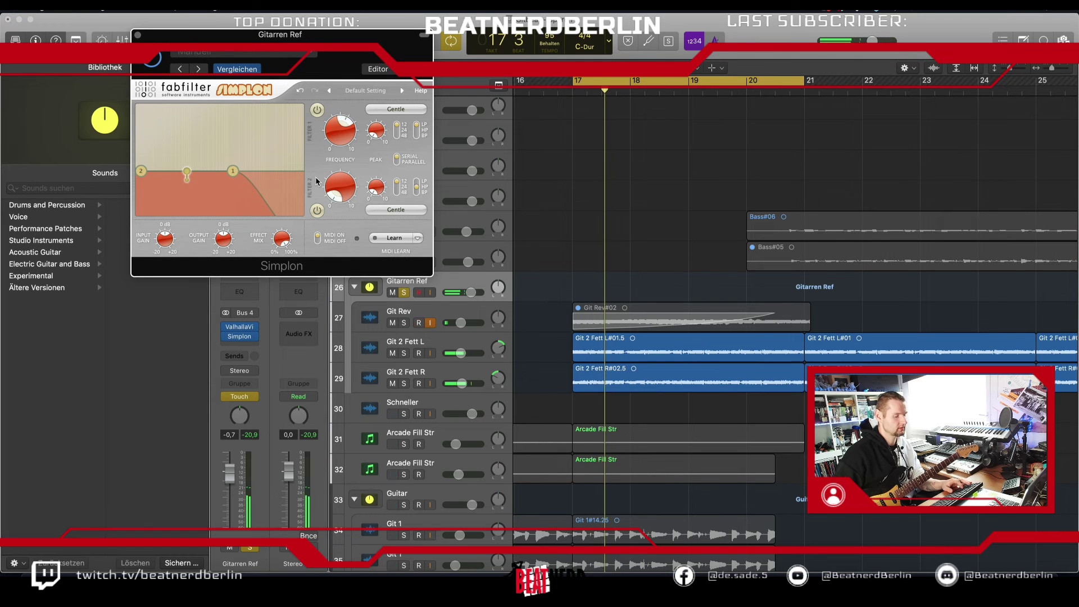
Step: Set the Gitarren Ref automation mode back to Read and close the Simplon window
left_click(238, 397)
left_click(246, 388)
key("t")
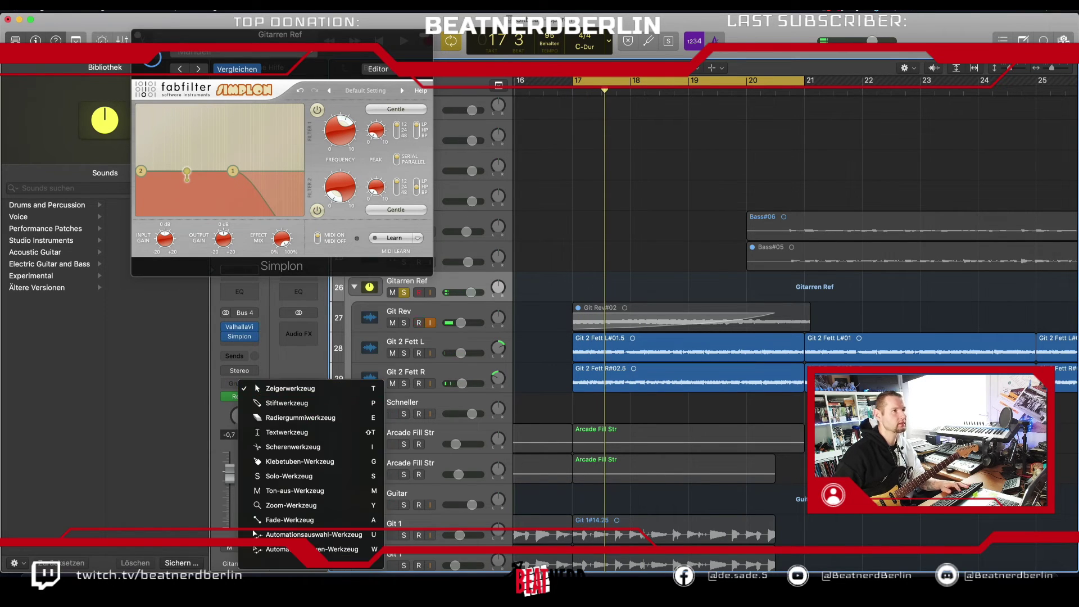
left_click(141, 35)
left_click(140, 34)
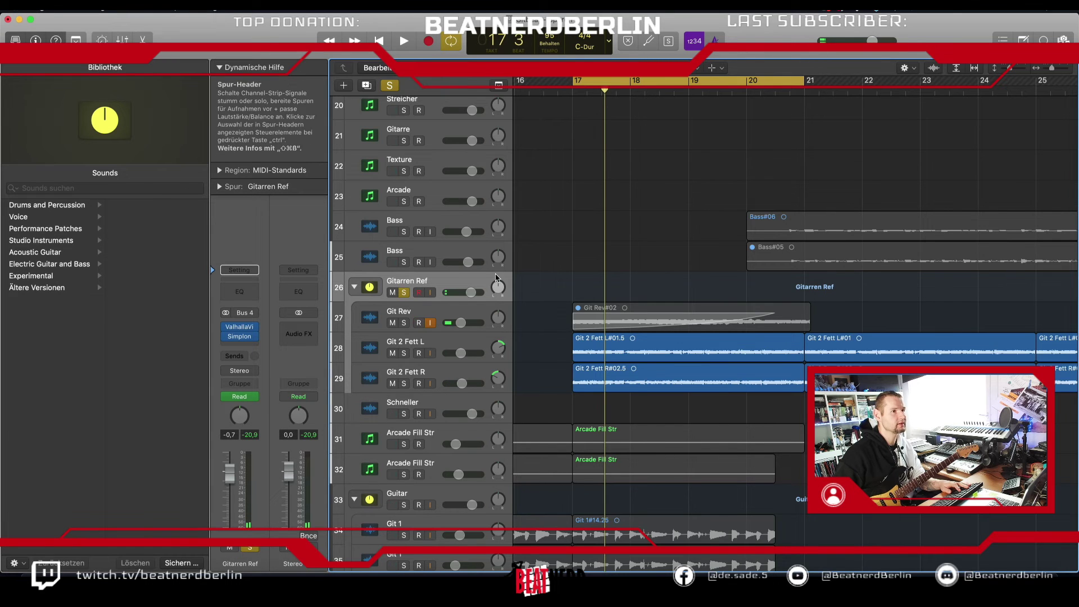
Step: Show the automation lanes and choose Simplon's Filter 1 frequency as the displayed parameter for Gitarren Ref
key("t")
left_click(502, 275)
key("a")
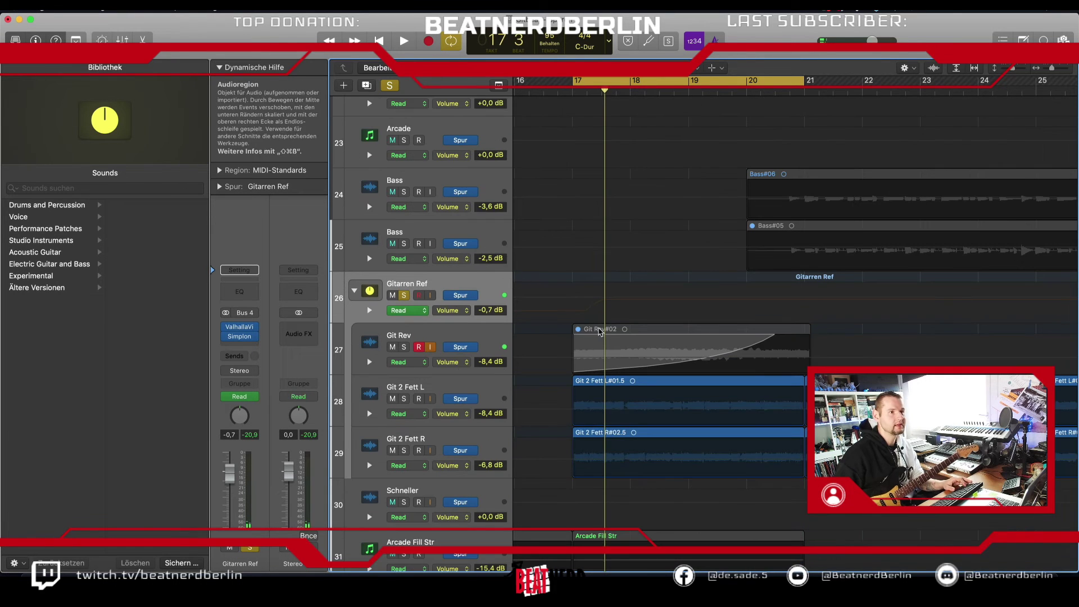
left_click(447, 311)
left_click(489, 425)
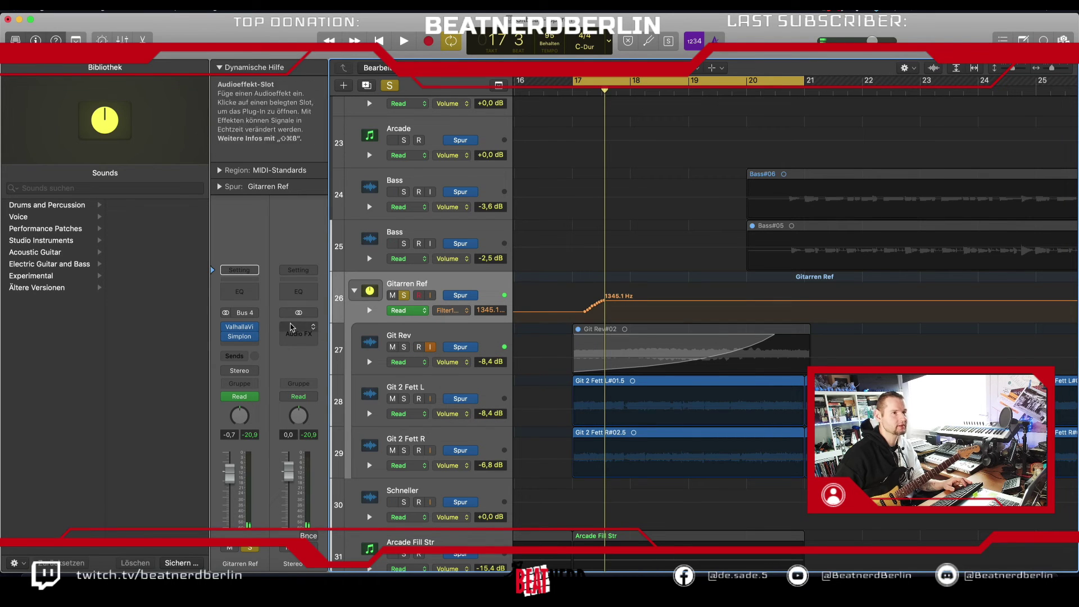
Step: Shape the Filter 1 frequency automation into a straight ramp from 82.578 Hz at bar 17 to 75616 Hz at bar 21
left_click(575, 311)
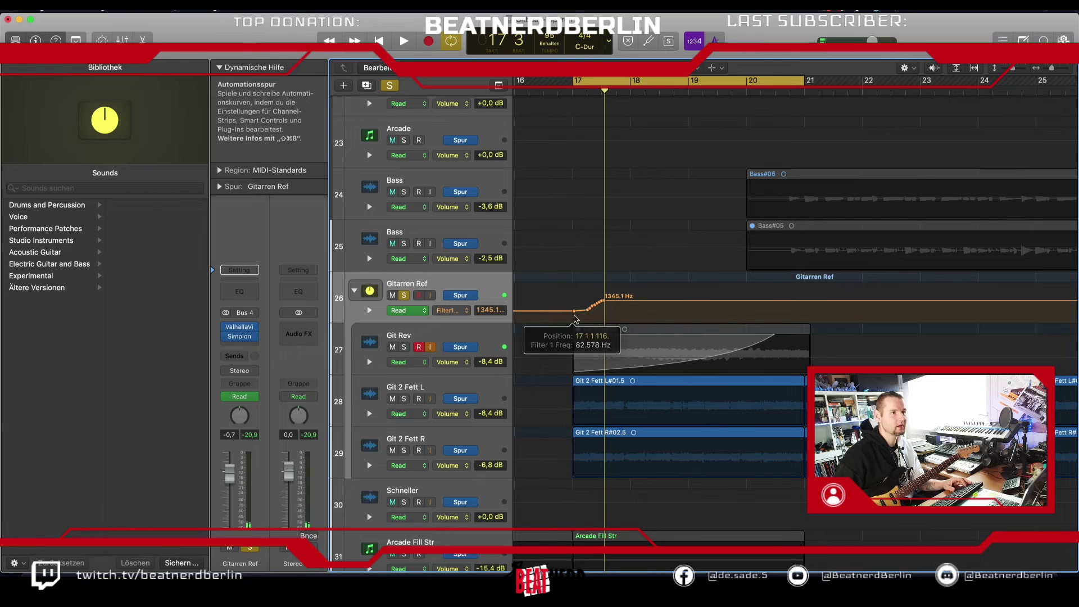
left_click_drag(590, 313, 805, 285)
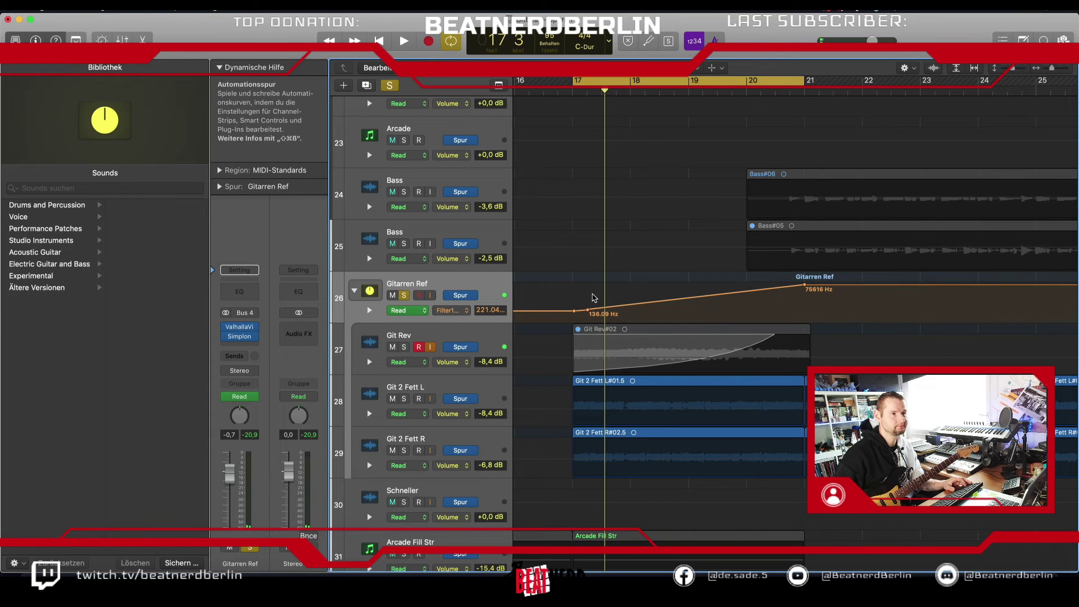
left_click(588, 312)
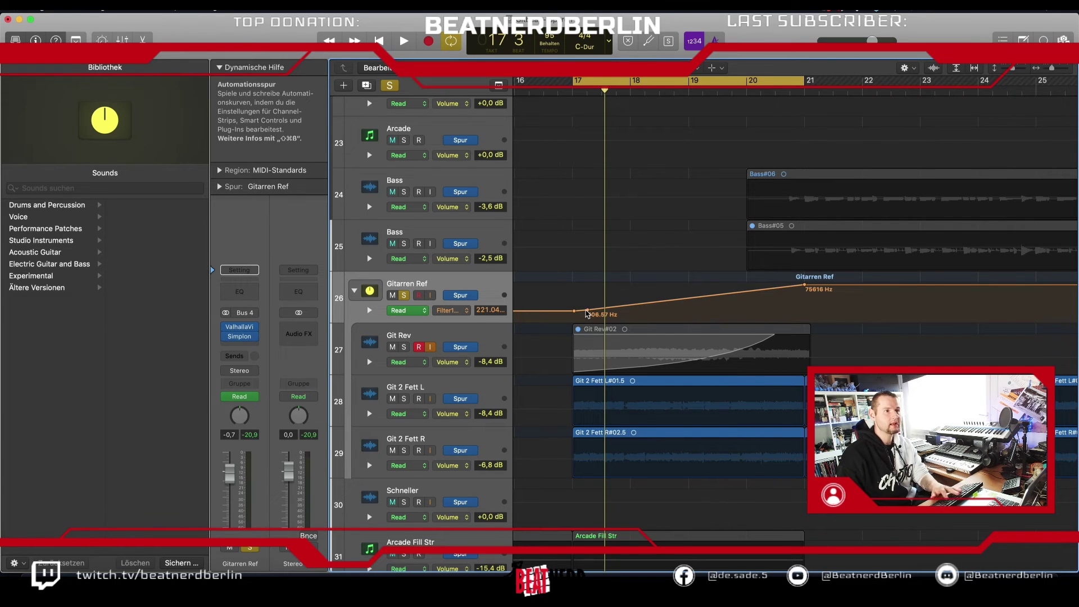
left_click_drag(587, 313, 589, 319)
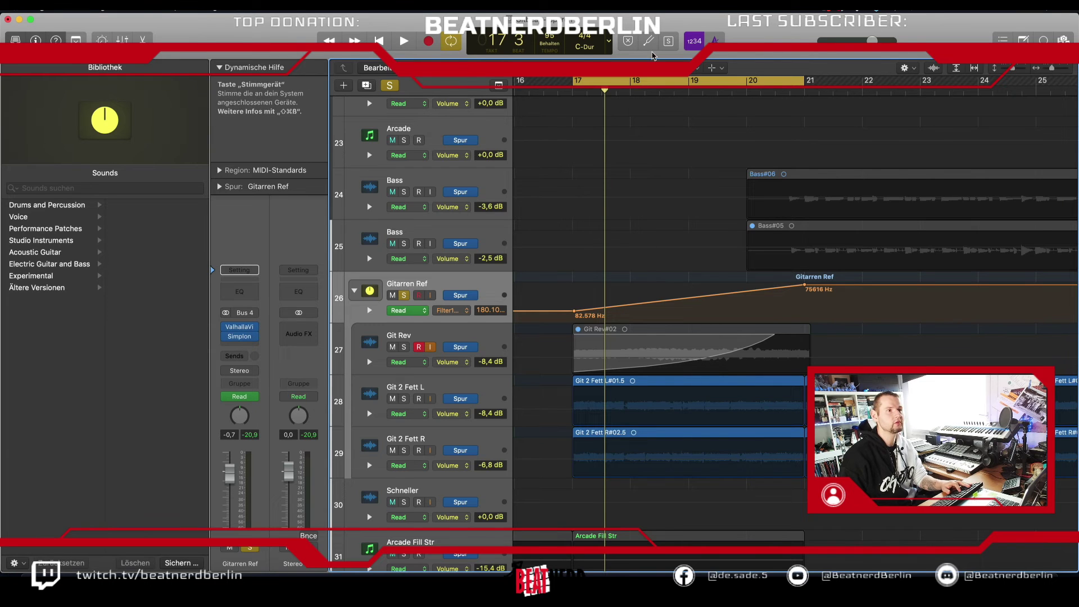
Step: Bend the filter ramp between bars 17 and 21 into a slow-starting curve, and turn off cycle and solo
key("t")
left_click(683, 257)
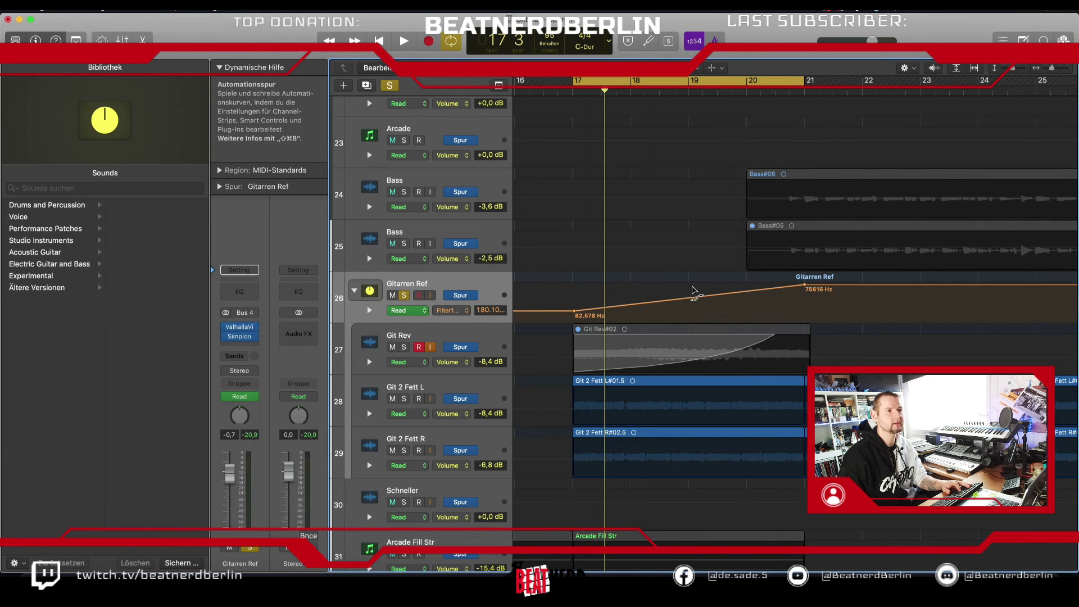
left_click_drag(697, 297, 710, 325)
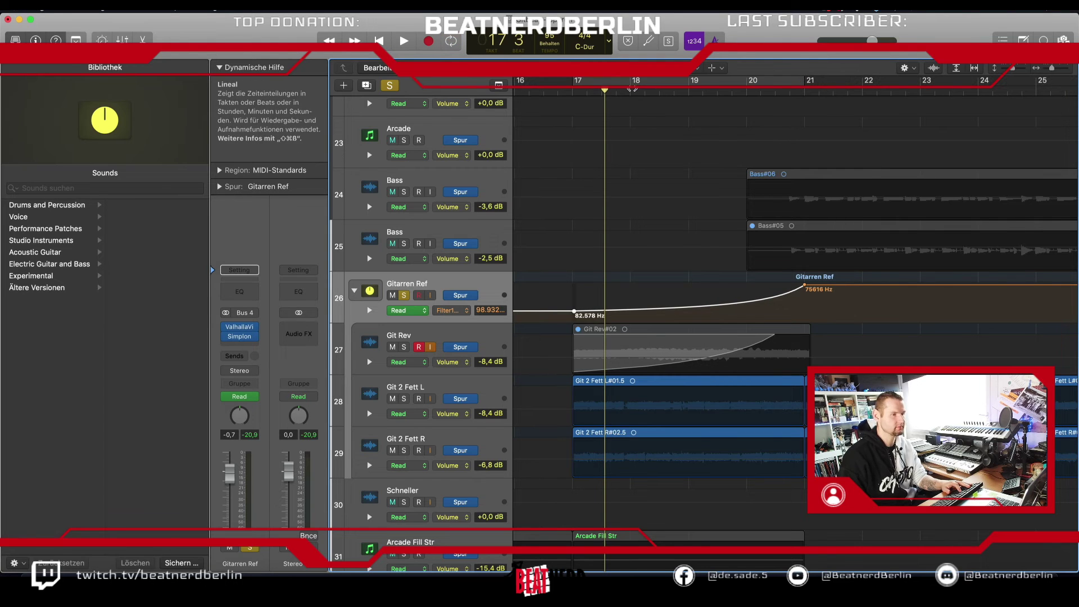
key("t")
key("s")
key("Escape")
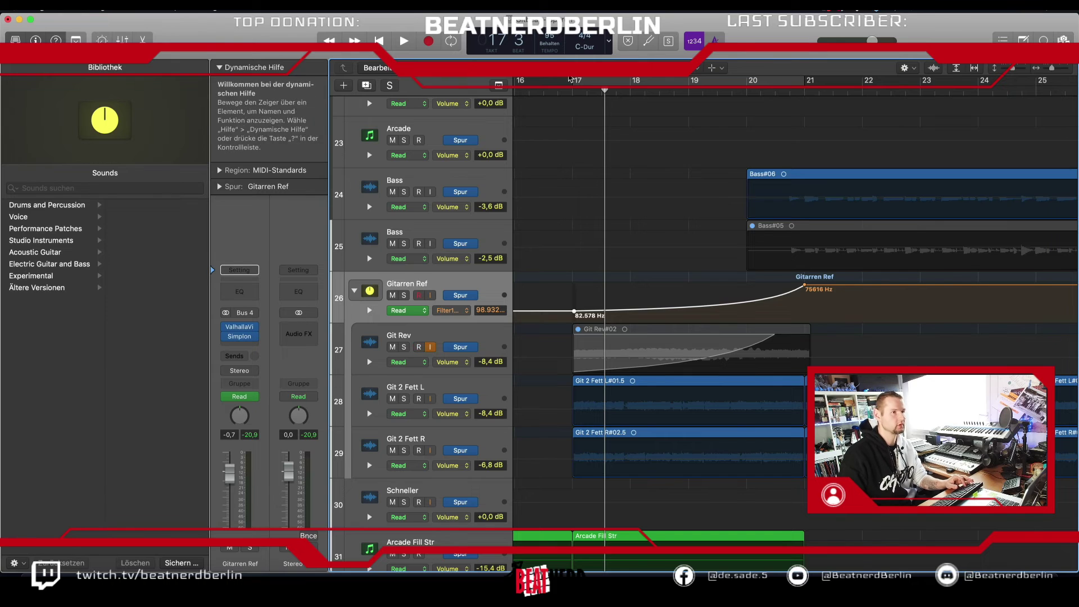
Step: Hide the automation lanes and play the filtered guitar transition into bar 21
key("a")
key("space")
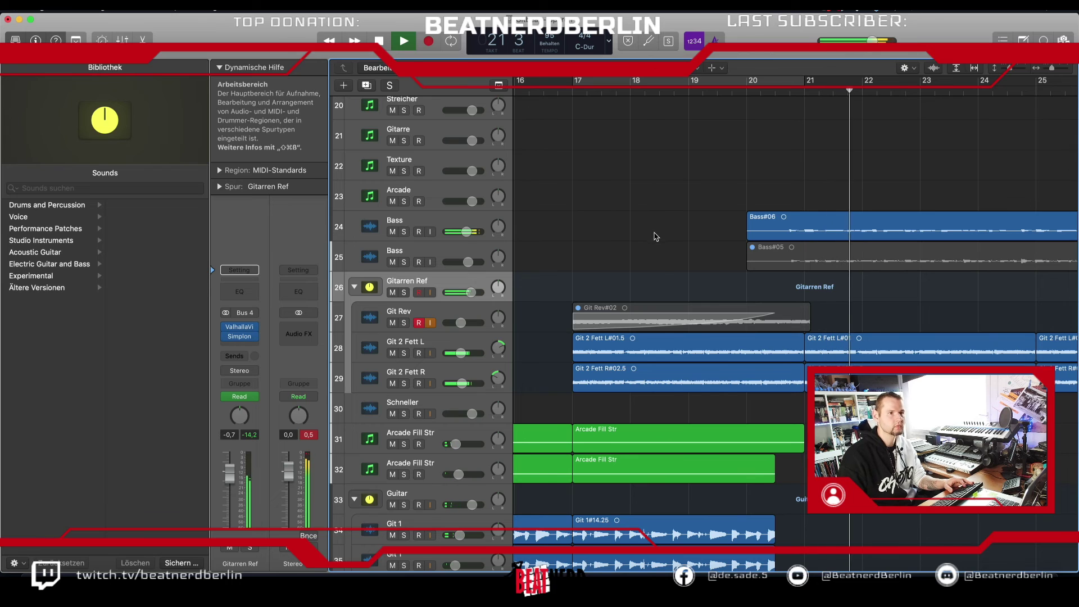
key("space")
Step: Show the automation lanes, shift the filter curve's points slightly earlier, and adjust its bend around bar 19 with the automation curve tool
key("a")
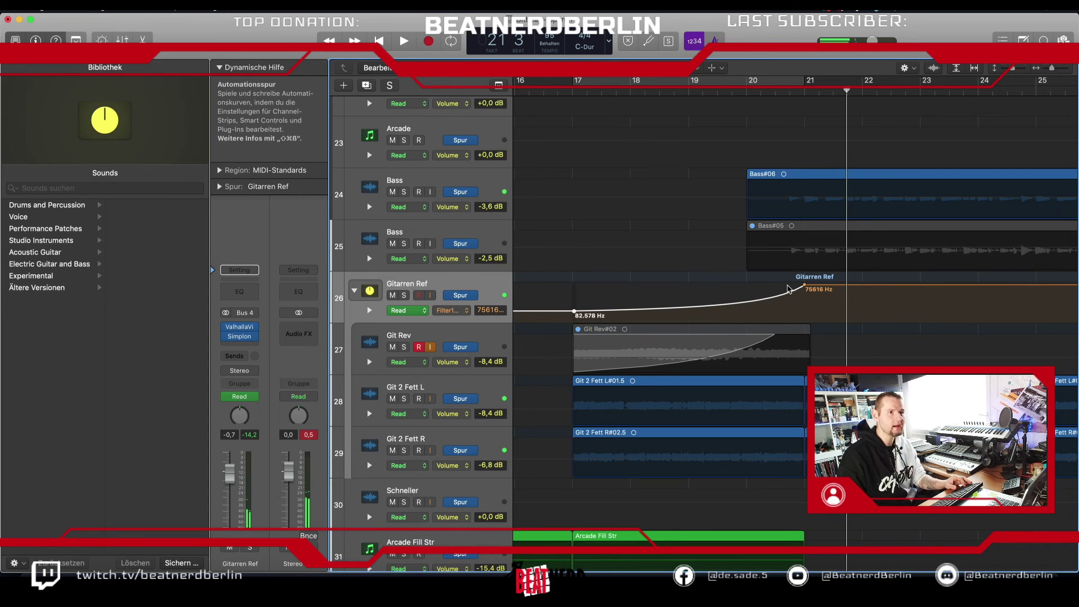
left_click(782, 298)
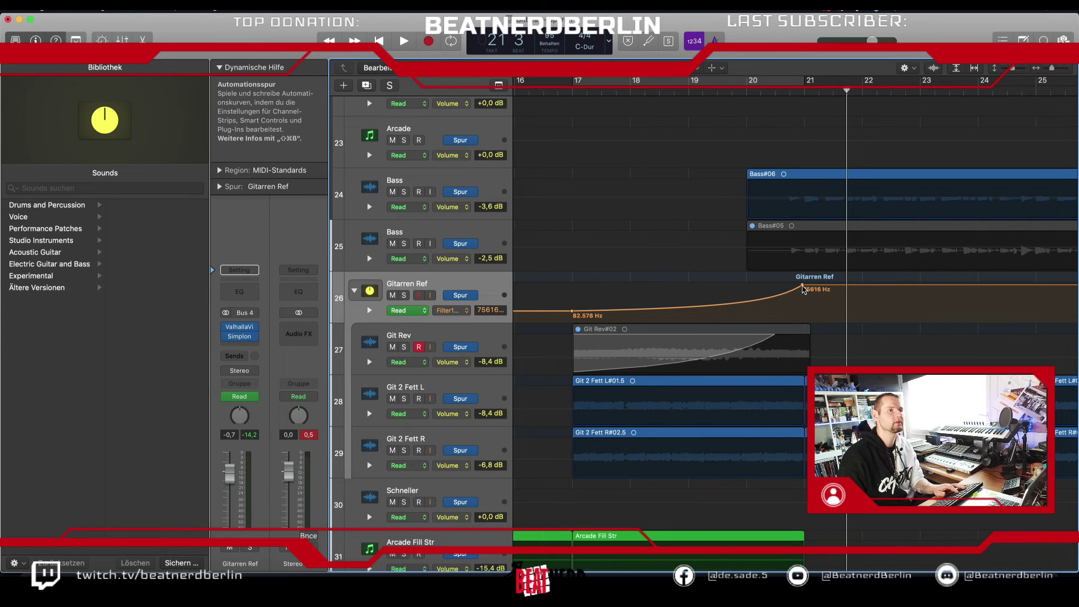
key("t")
key("Down")
key("Down")
key("Down")
key("Down")
key("Down")
key("Down")
key("Down")
key("Down")
key("Down")
key("Down")
key("Down")
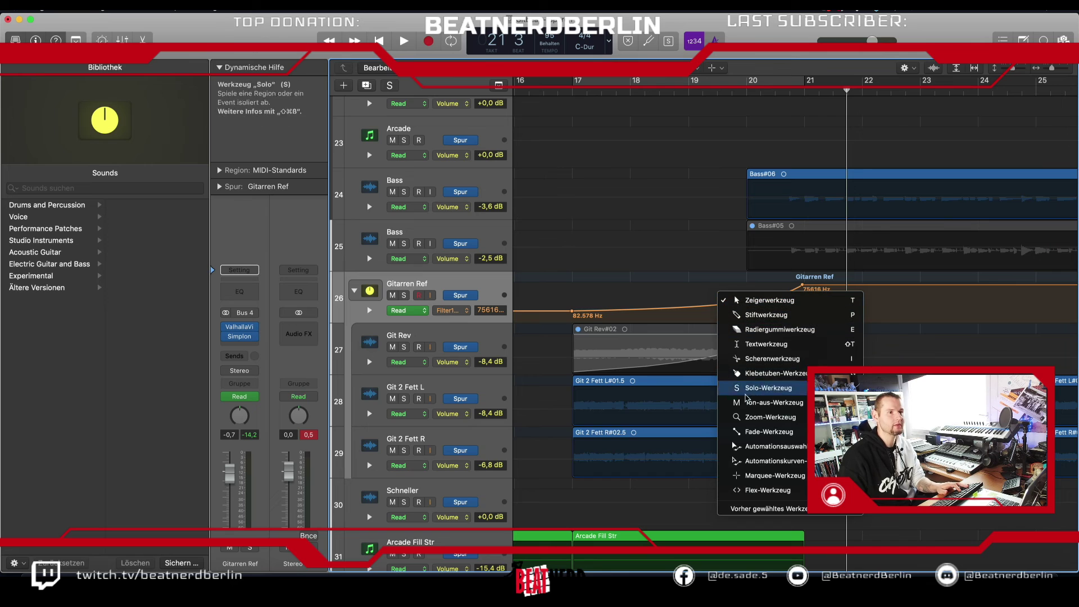
key("Return")
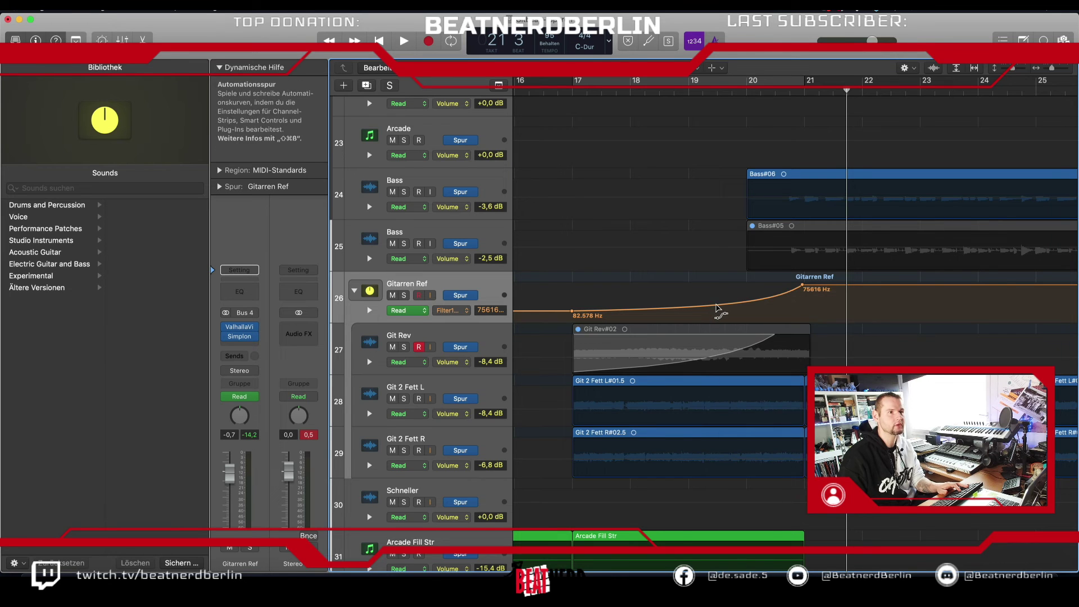
left_click_drag(716, 311, 726, 312)
Step: Add a point to the Filter 1 frequency curve between bars 19 and 20 and set it to 496.73 Hz
key("t")
left_click(724, 320)
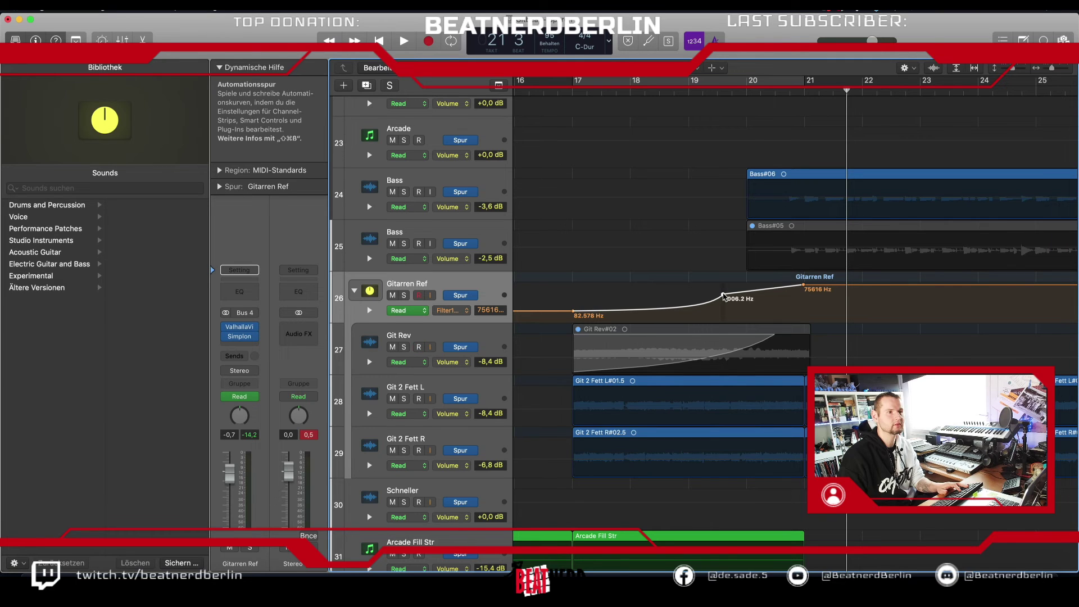
left_click_drag(724, 296, 713, 305)
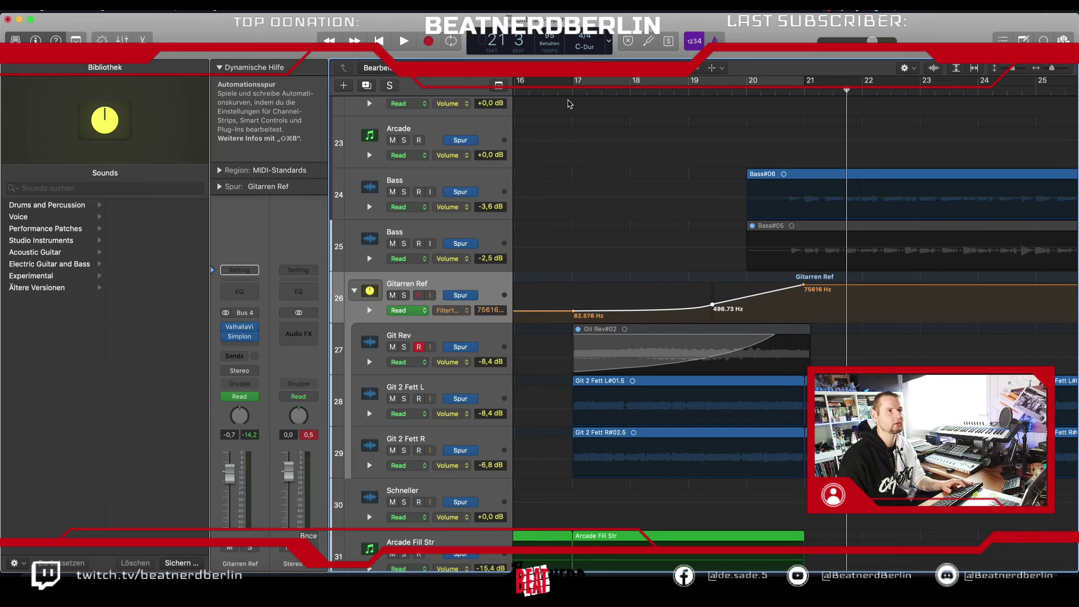
Step: Play from bar 17 to bar 20 to check the reshaped filter automation
left_click(572, 93)
key("space")
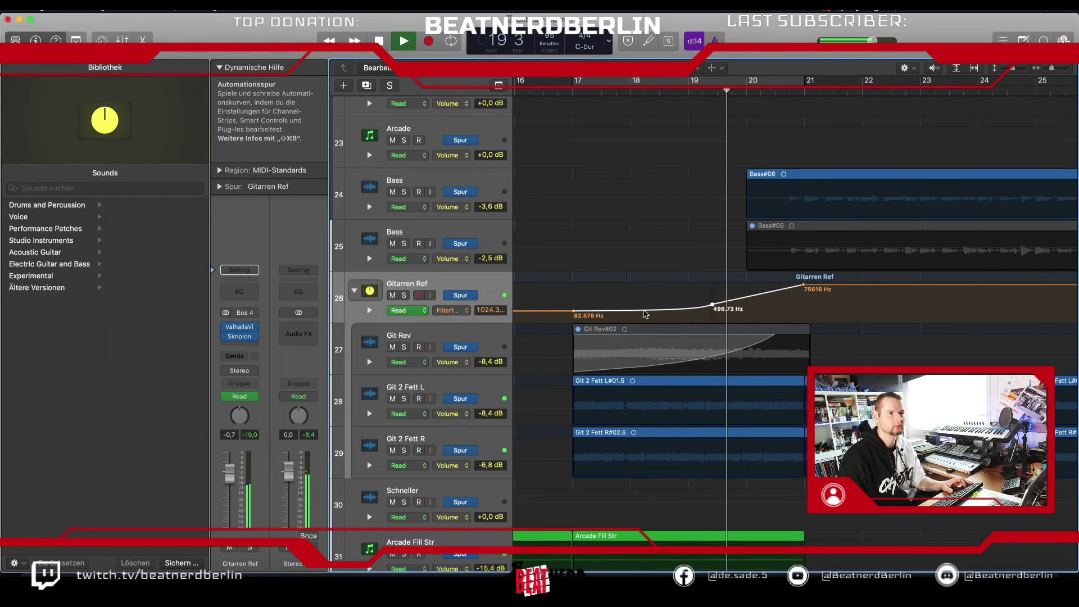
key("space")
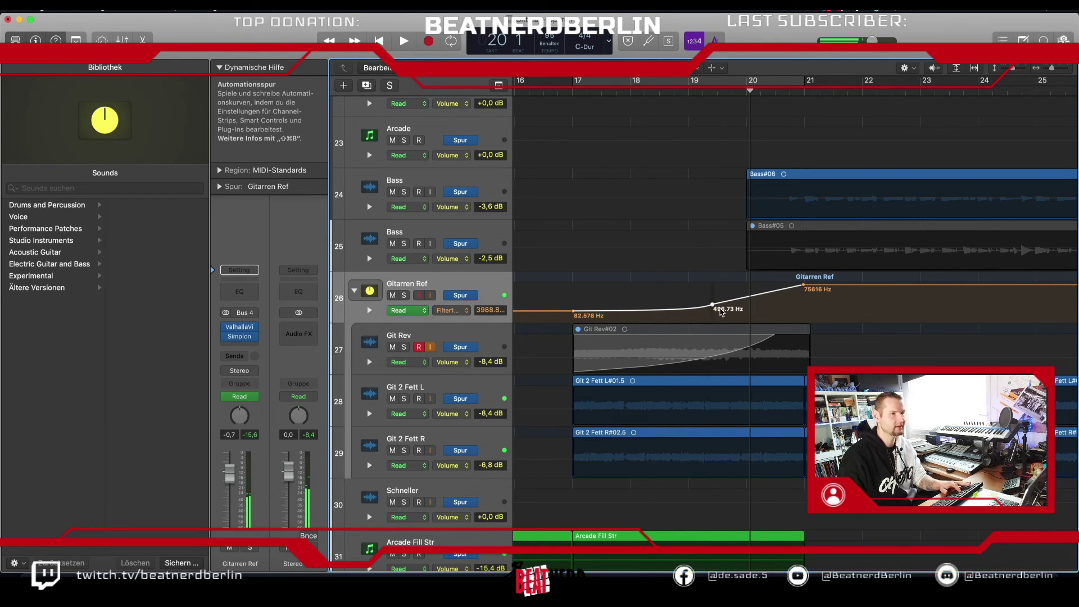
Step: Raise the filter curve's start at bar 17 to 309.98 Hz and move its middle point to bar 20 at 1864.6 Hz
key("t")
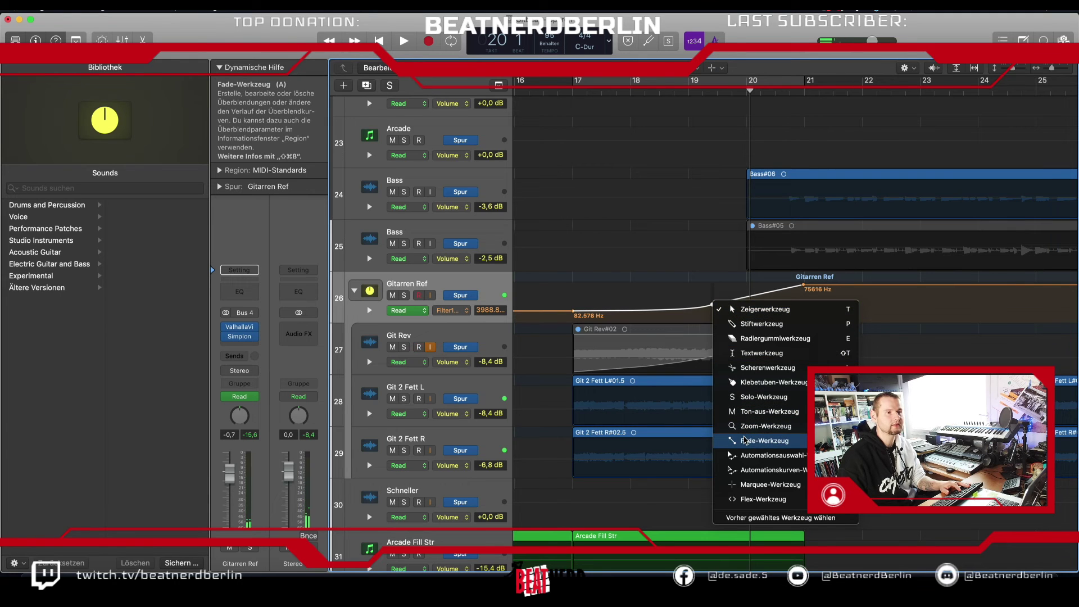
left_click(650, 311)
left_click_drag(640, 312, 639, 310)
left_click_drag(713, 299, 751, 299)
Step: Play from shortly before bar 17 into the hook after bar 21 to check the adjusted filter sweep
left_click(556, 93)
key("space")
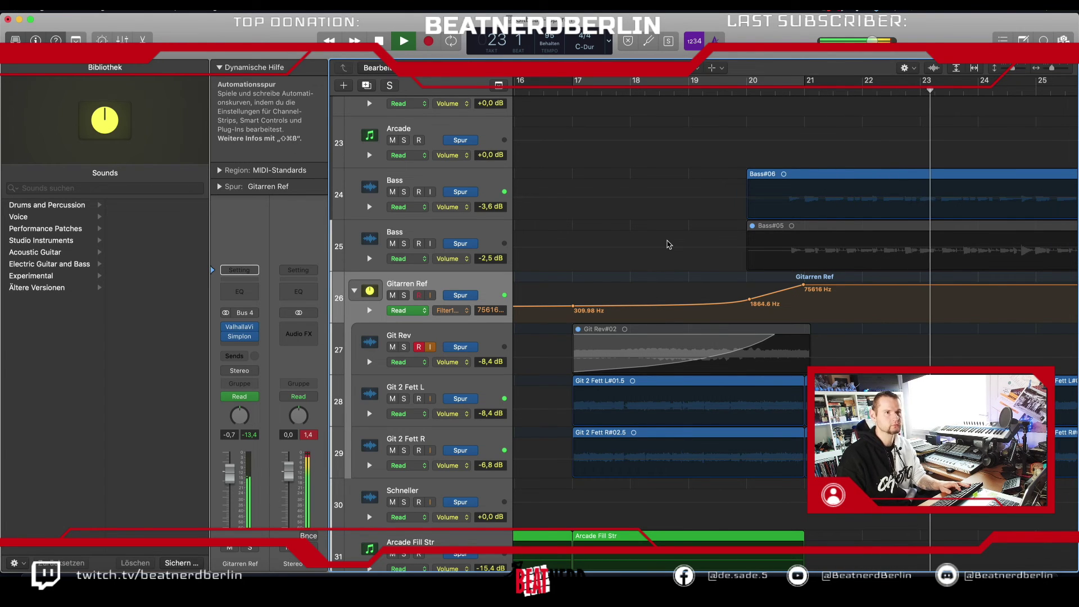
Step: Stop playback and hide the automation lanes in the arrangement
key("space")
right_click(669, 245)
key("Escape")
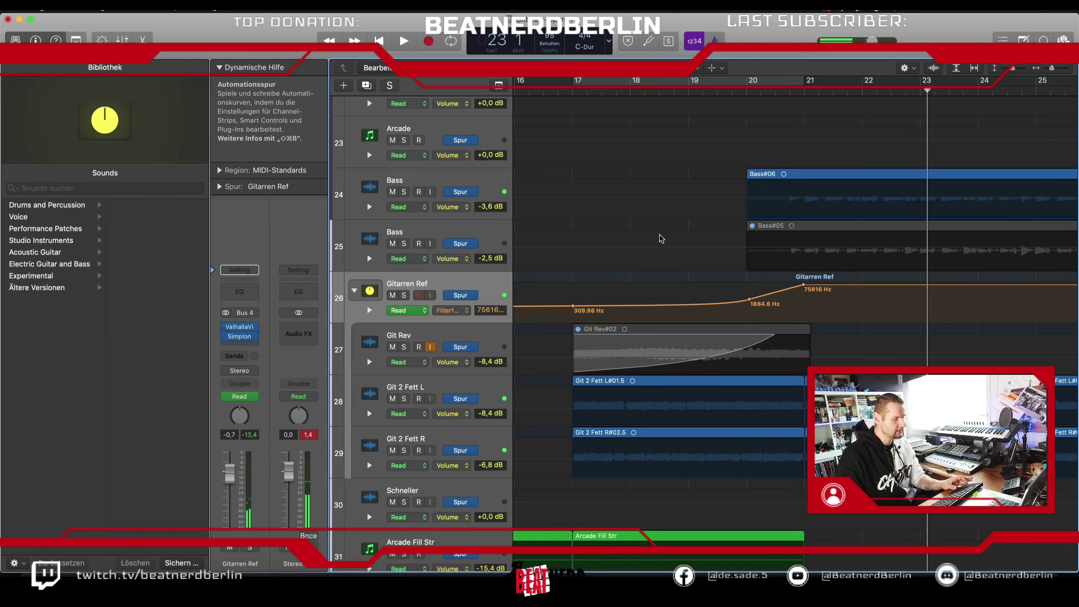
key("a")
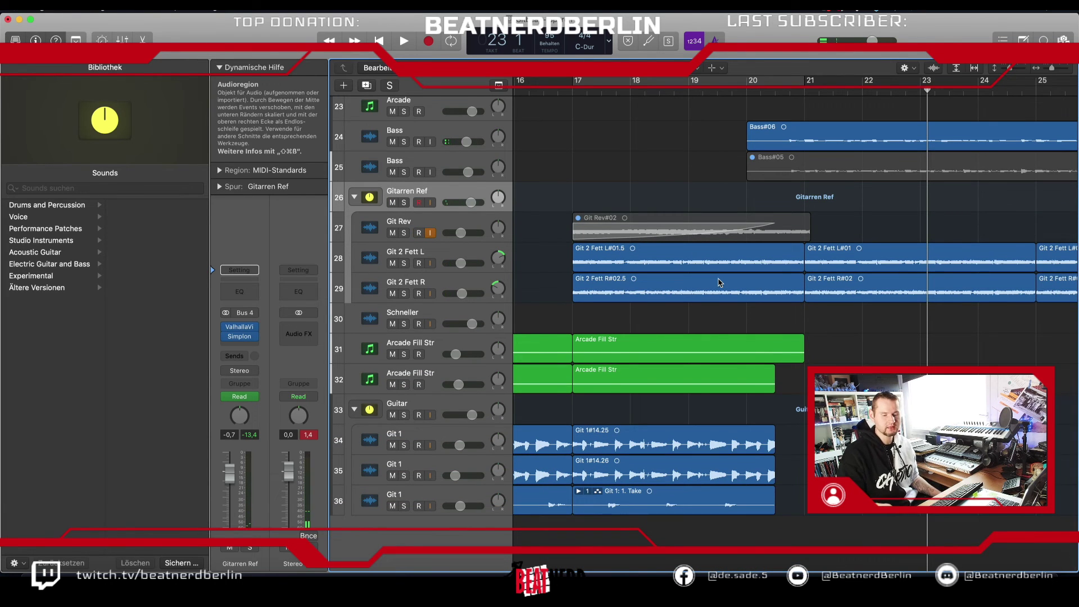
scroll(709, 276, "down", 5)
scroll(720, 283, "up", 10)
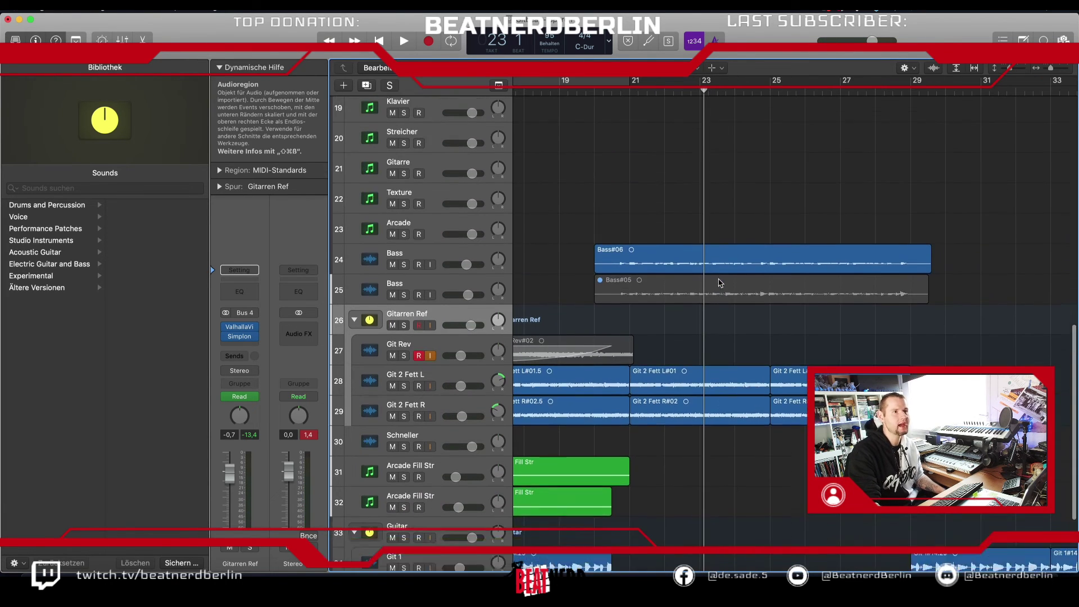
scroll(721, 282, "down", 2)
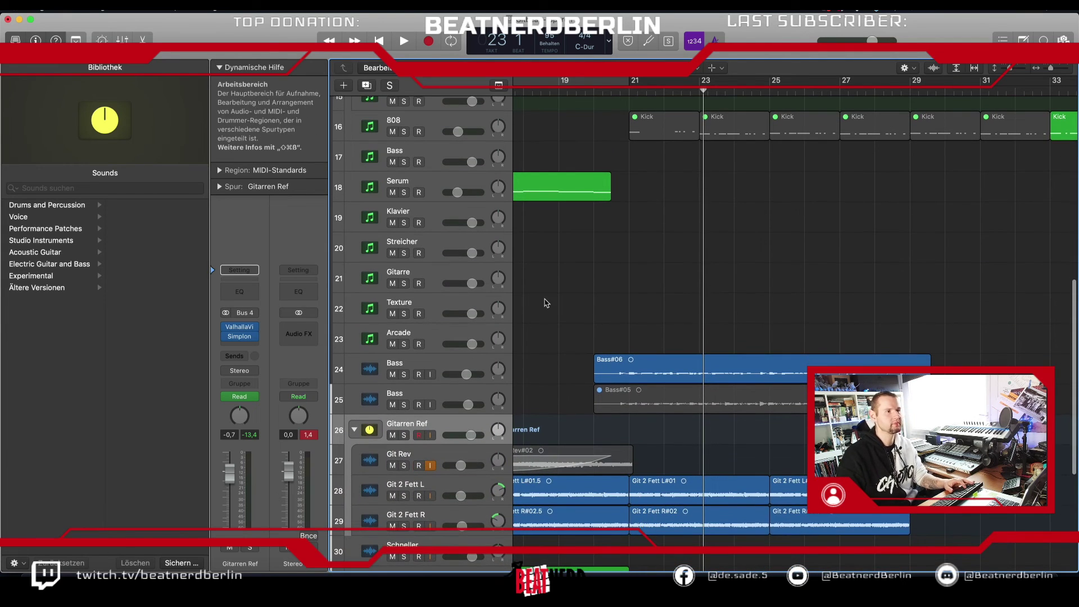
Step: Lower the Bass track 24 volume to -9.2 dB and play from shortly before bar 21 to check the hook
left_click_drag(466, 375, 462, 375)
double_click(607, 95)
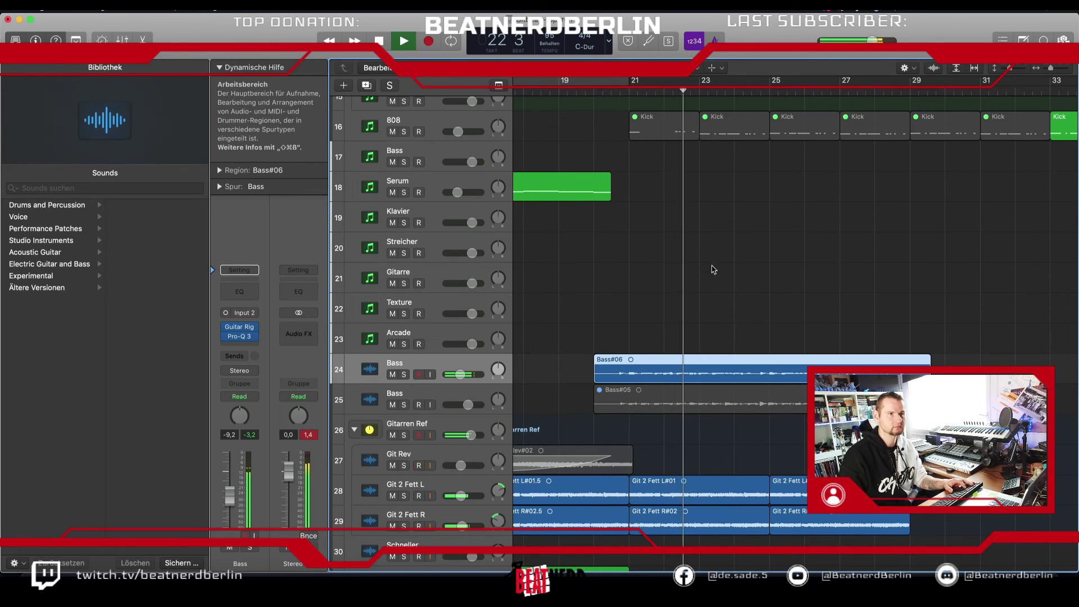
scroll(716, 267, "up", 5)
scroll(716, 267, "down", 3)
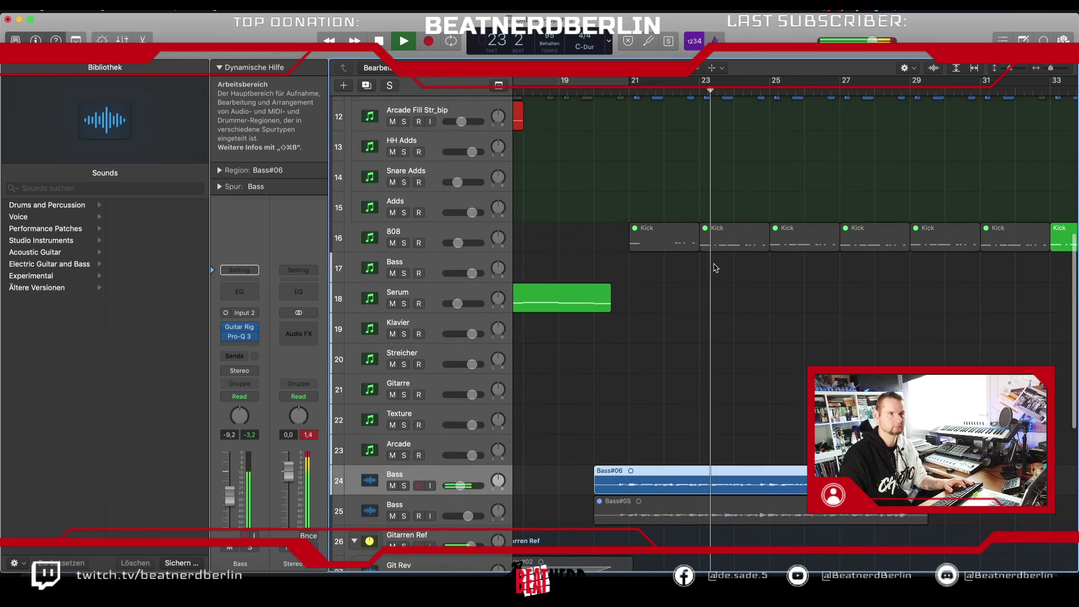
scroll(716, 268, "up", 5)
scroll(716, 268, "down", 12)
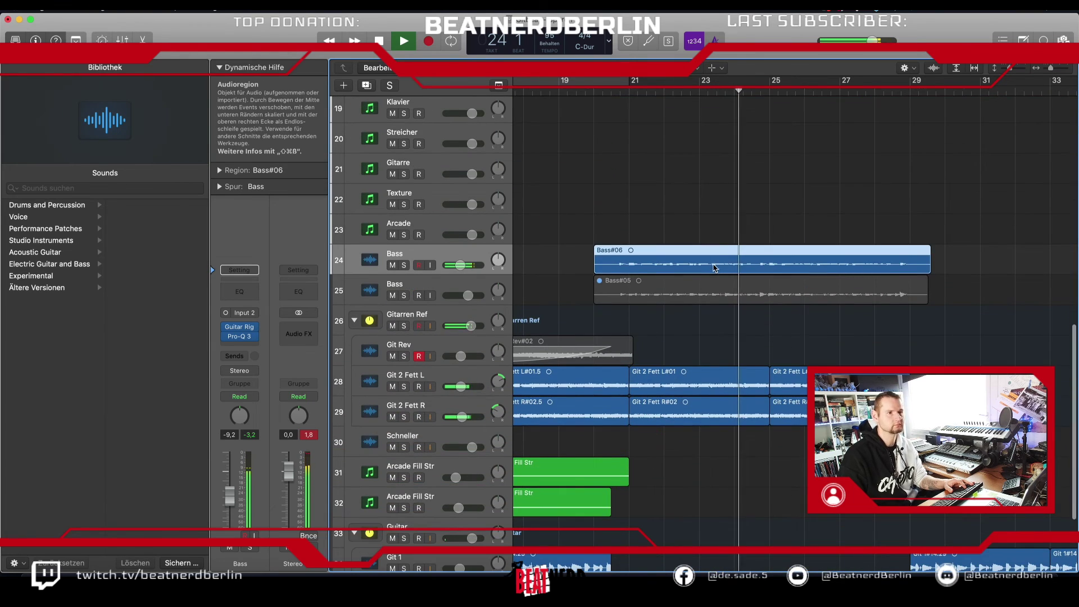
scroll(718, 291, "down", 3)
scroll(717, 292, "up", 2)
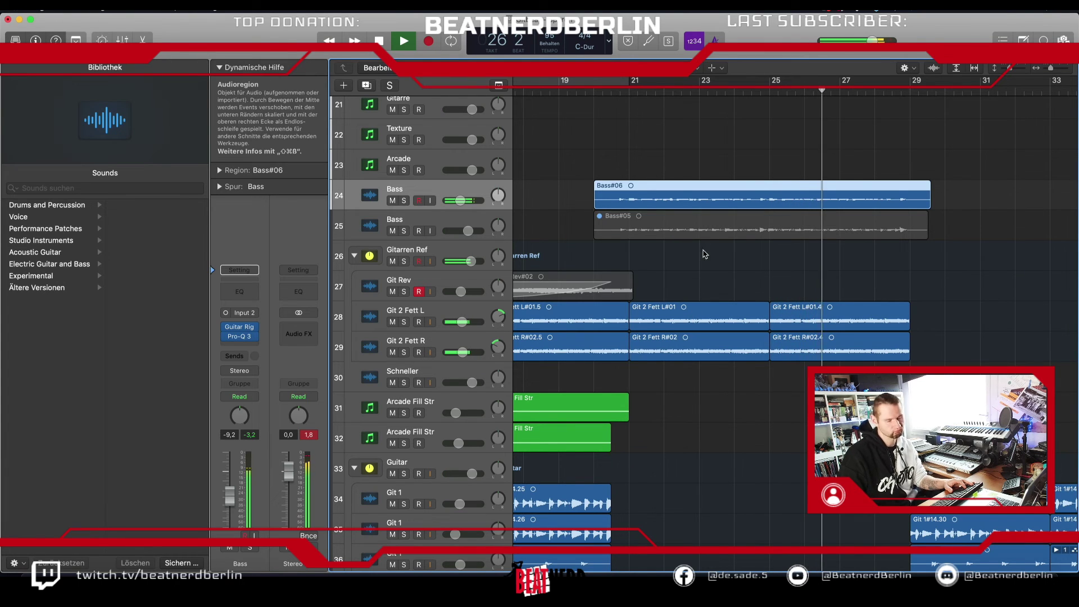
Step: Let playback run past bar 29 and examine the arrangement of all tracks after the hook
key("super+Left")
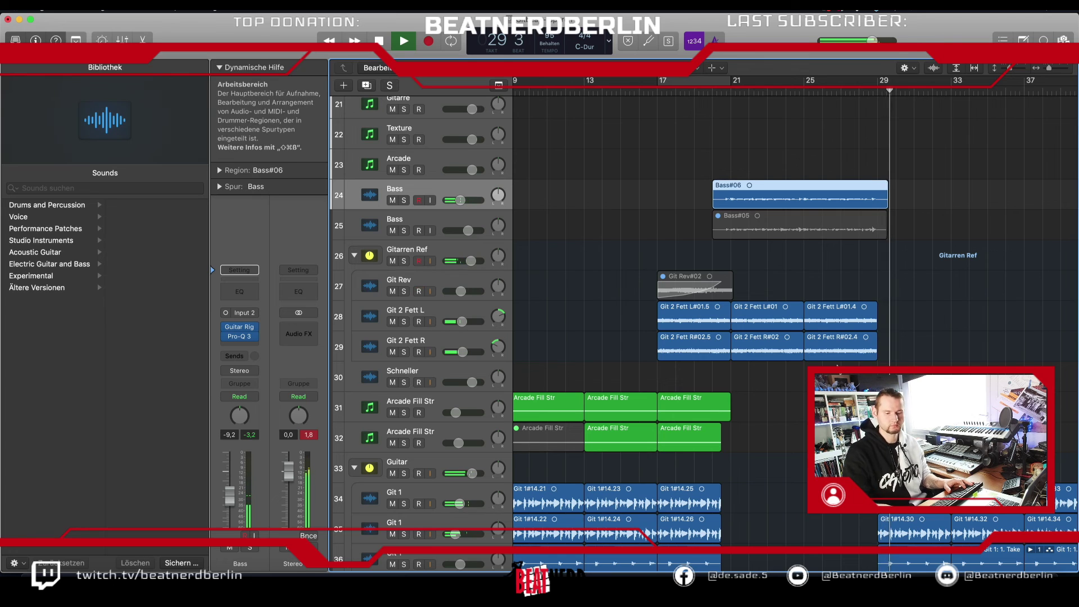
key("super+Left")
key("super+Left")
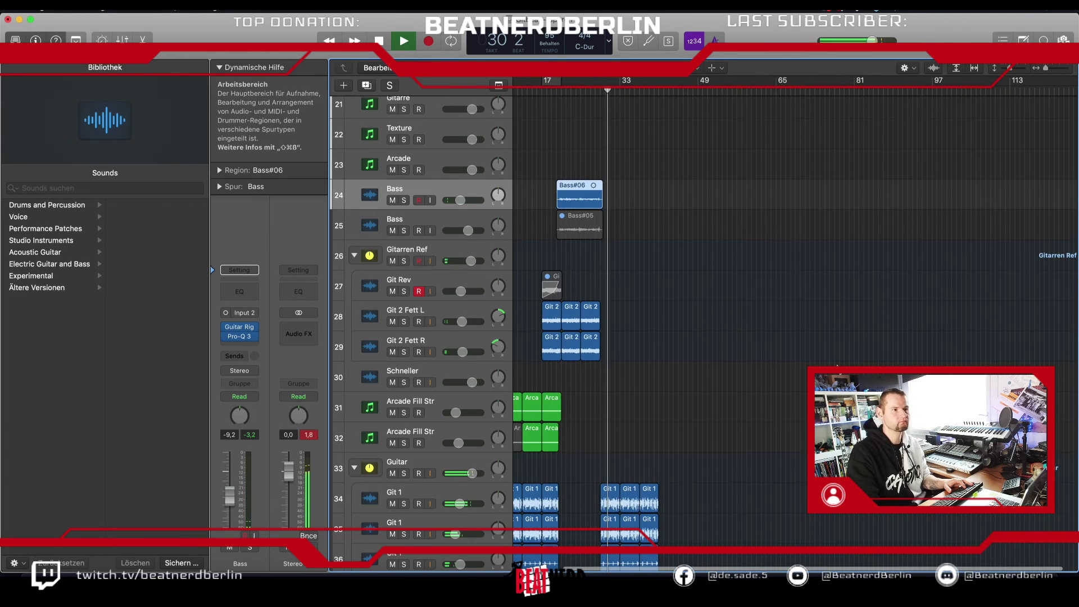
scroll(838, 367, "left", 2)
scroll(838, 366, "up", 10)
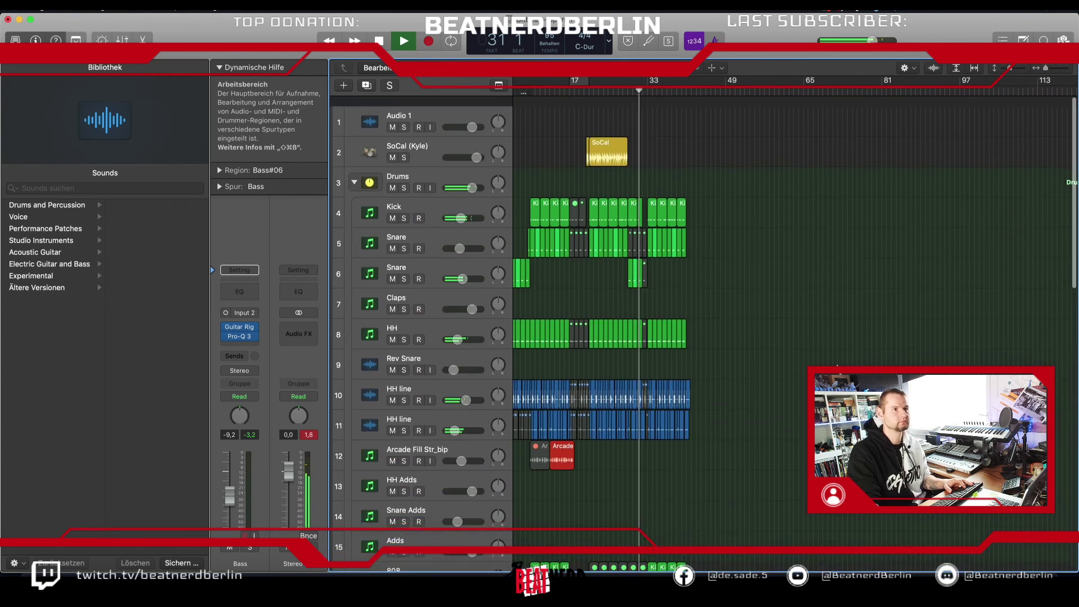
scroll(838, 367, "down", 10)
key("super+Right")
key("super+Right")
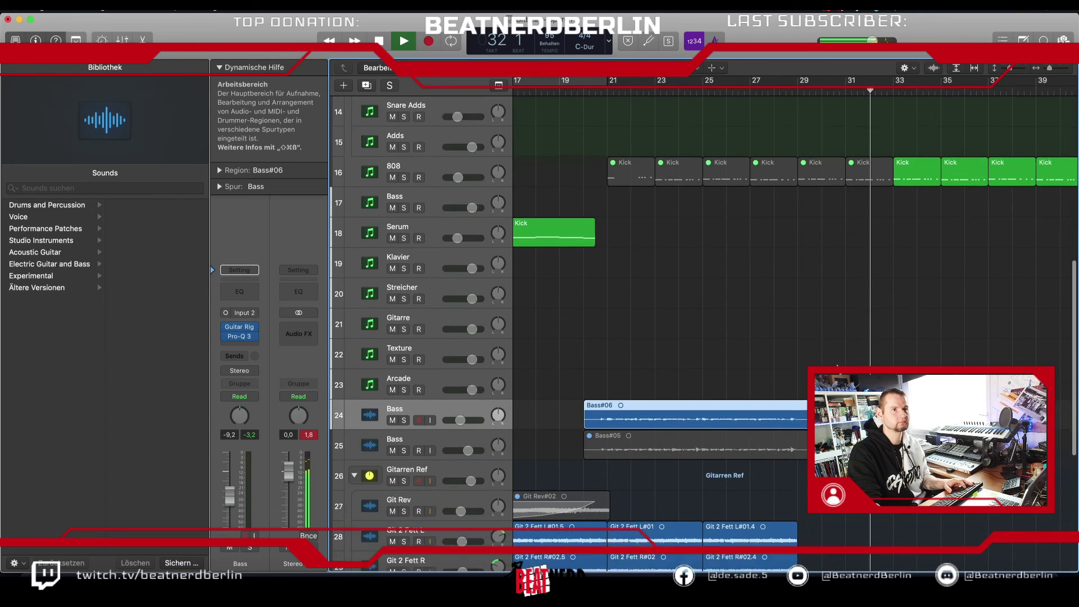
Step: Copy the four Arcade Fill Str regions from bars 9–17 on tracks 31 and 32 to bar 33
scroll(837, 366, "down", 6)
scroll(838, 367, "left", 3)
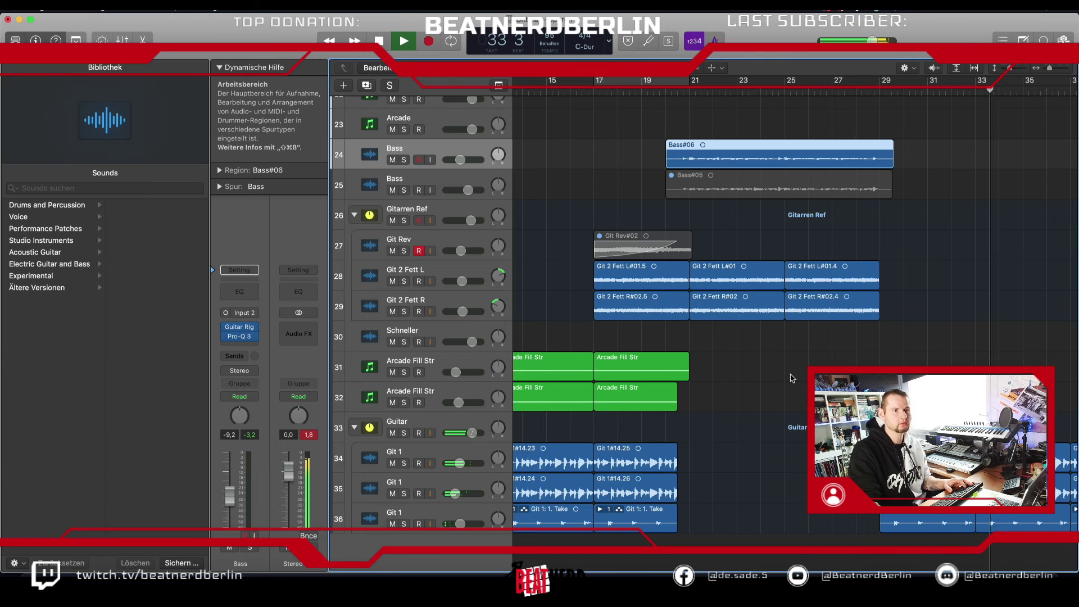
key("super+Left")
key("super+Left")
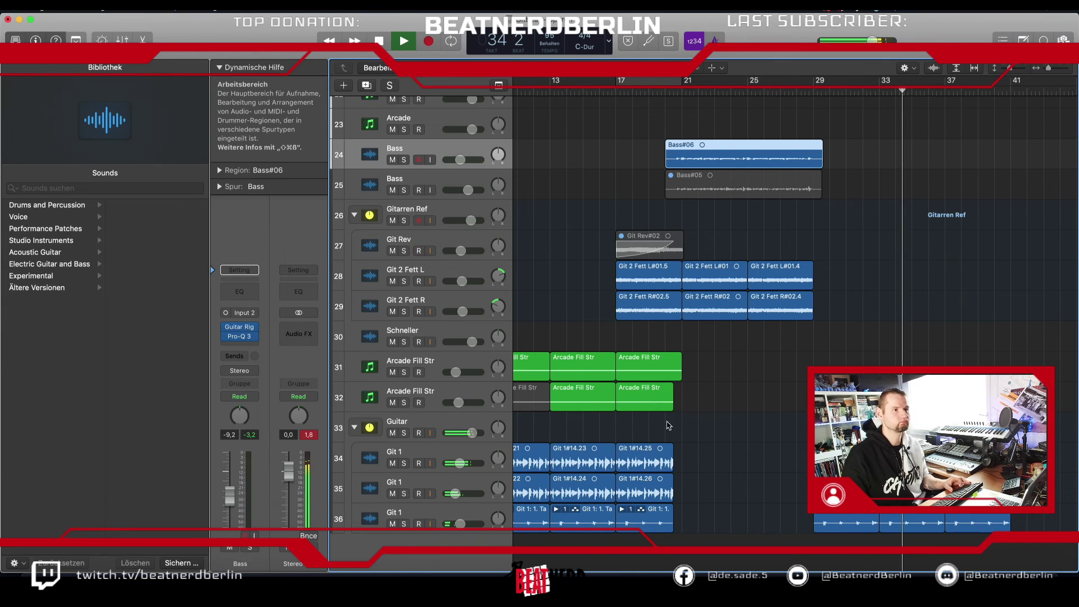
left_click_drag(607, 417, 932, 373)
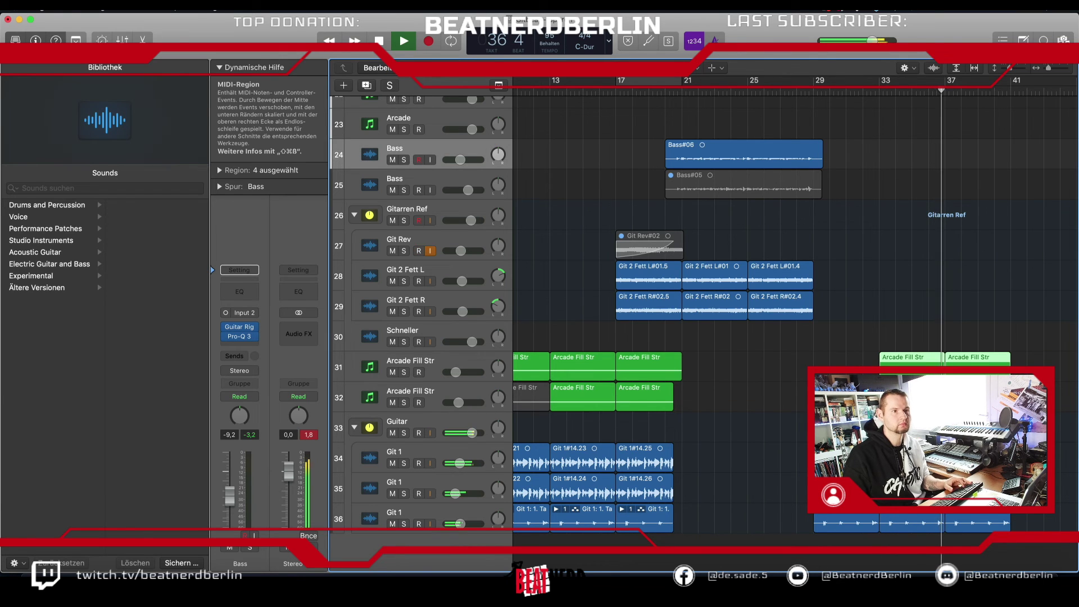
scroll(787, 315, "left", 5)
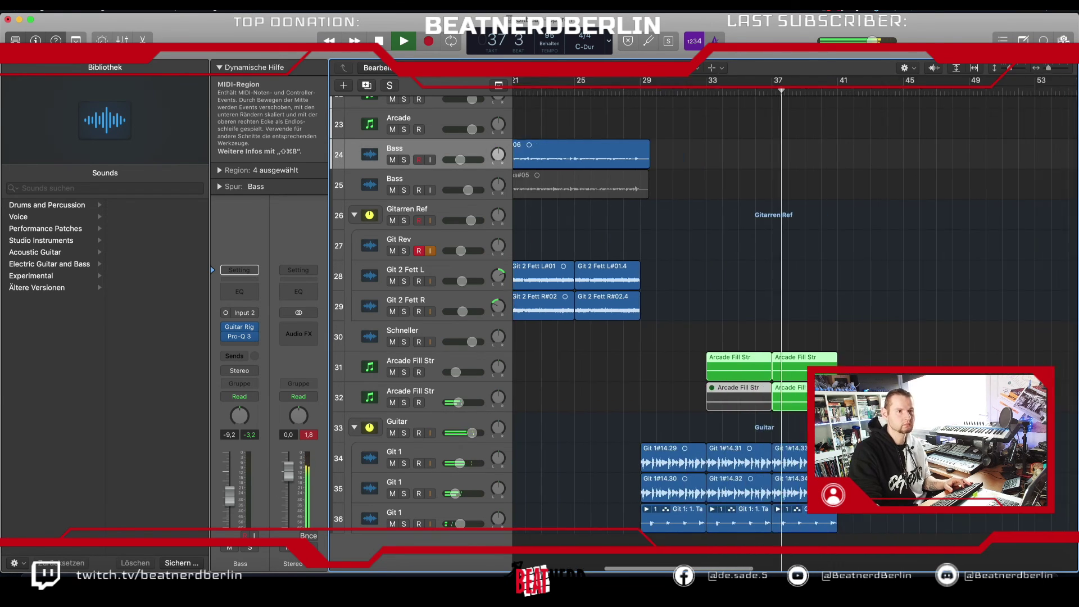
Step: Stop playback, set the cycle range from bar 17 to bar 29, and copy that section across all tracks
key("super+Left")
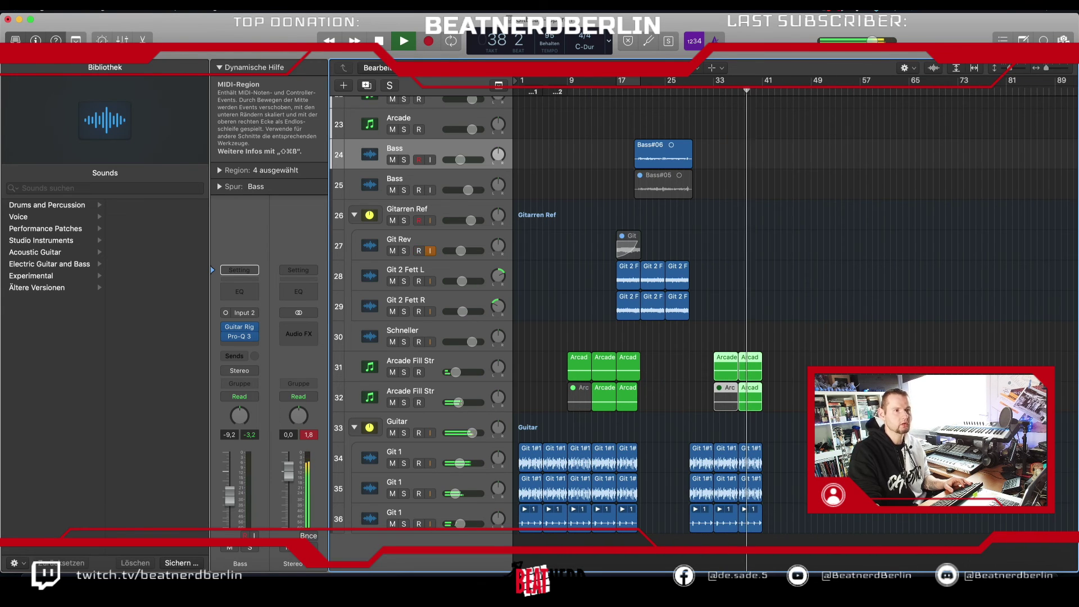
scroll(748, 492, "up", 8)
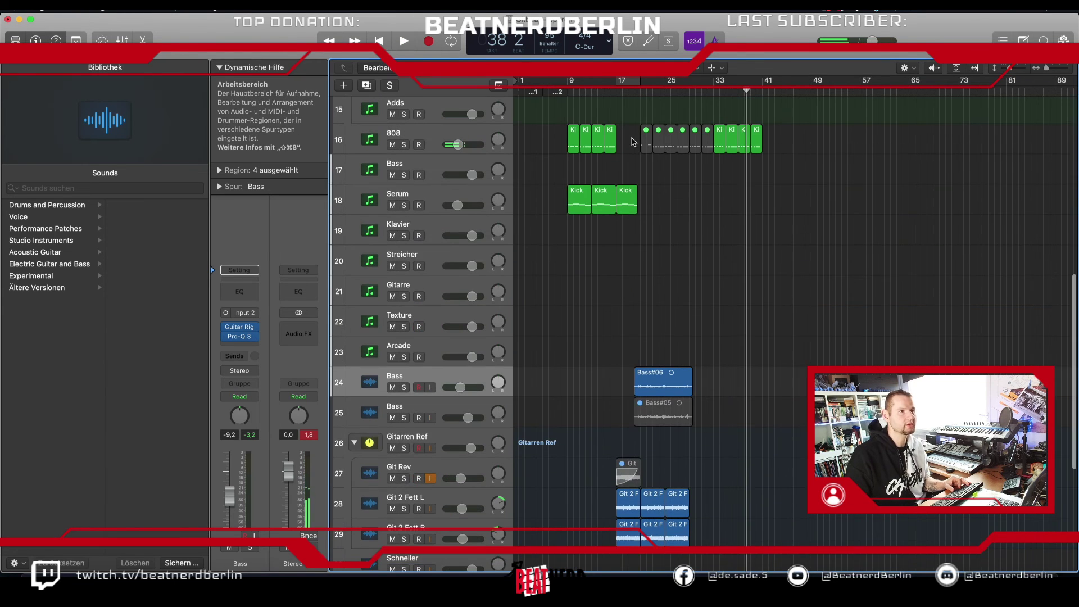
scroll(675, 332, "down", 8)
scroll(675, 360, "up", 1)
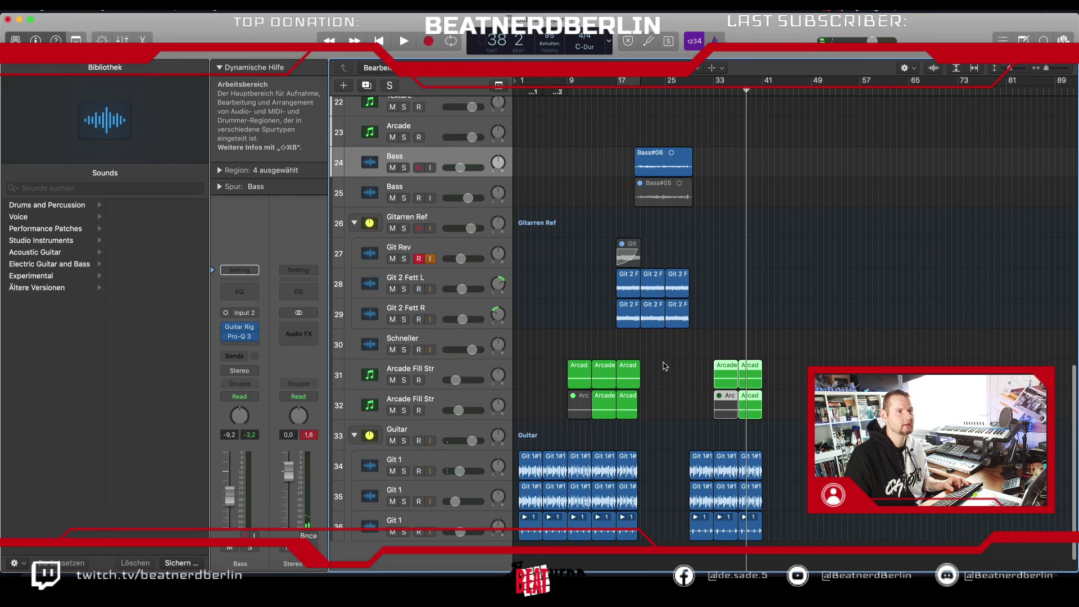
scroll(619, 156, "up", 14)
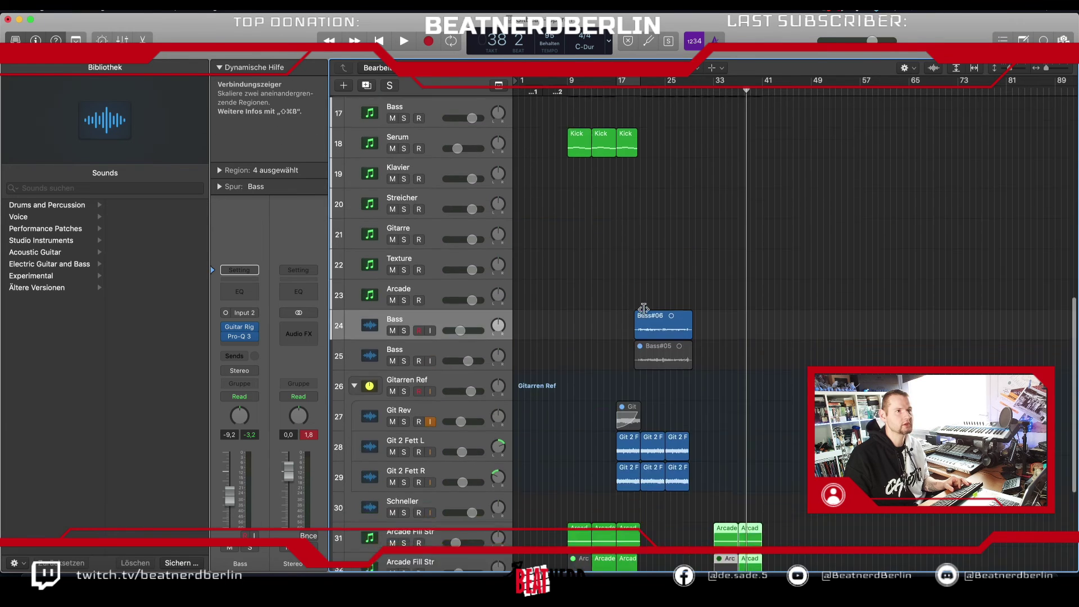
scroll(619, 156, "up", 8)
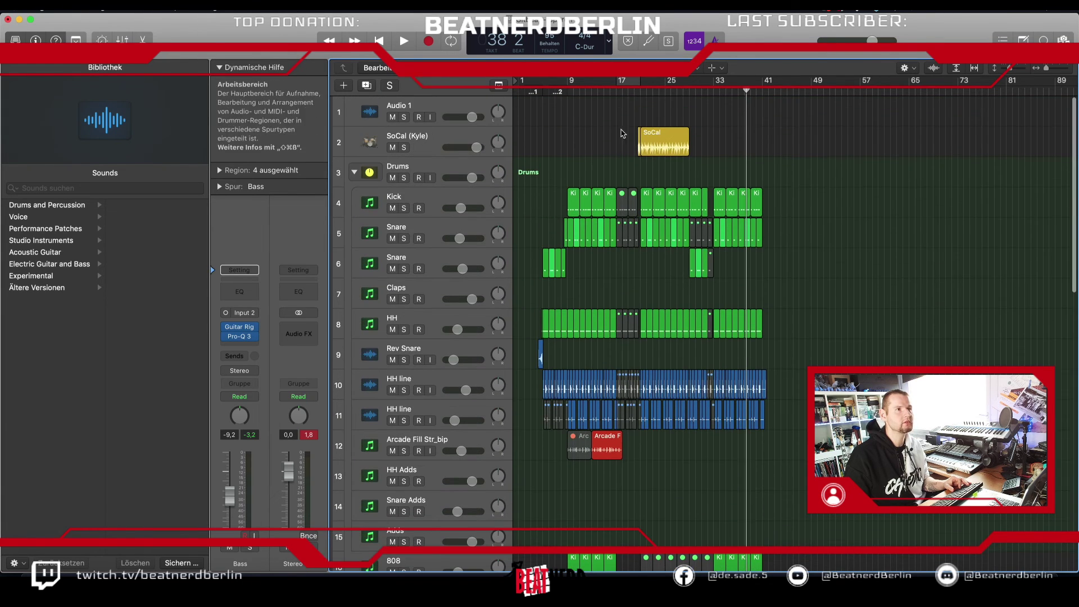
left_click_drag(620, 82, 689, 81)
right_click(659, 86)
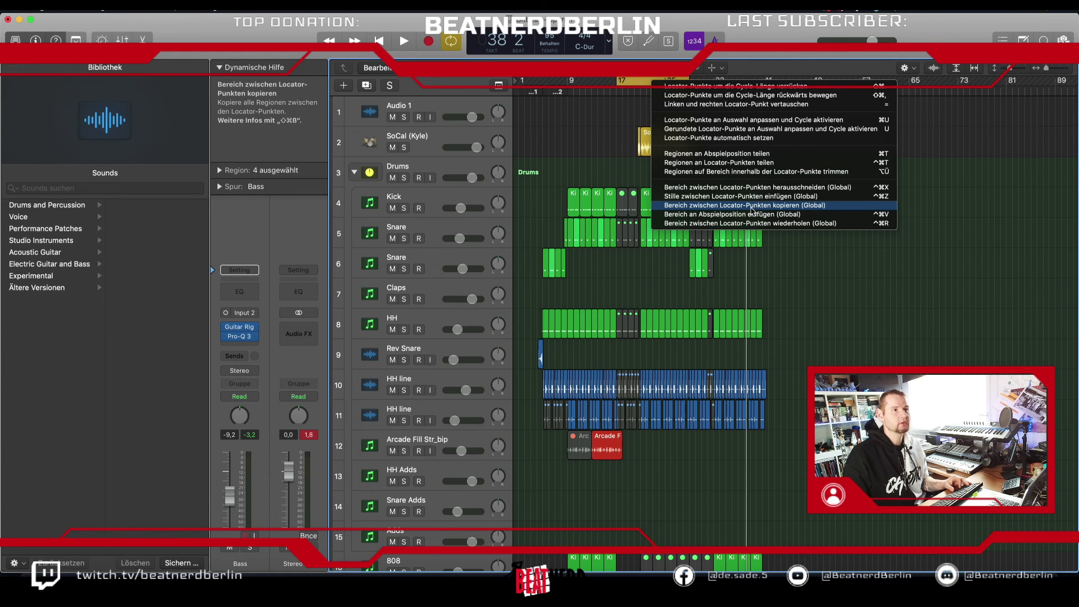
left_click(752, 209)
Step: Move the playhead to bar 41, insert the copied section there across all tracks, and deselect the regions
left_click_drag(720, 92, 761, 94)
right_click(762, 91)
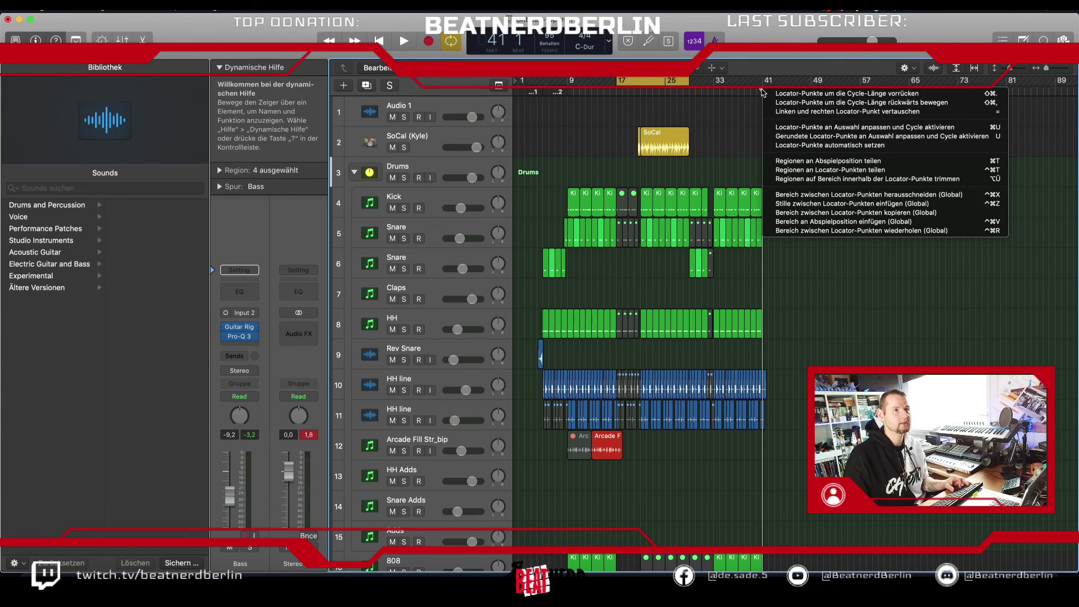
left_click(818, 222)
scroll(792, 230, "down", 6)
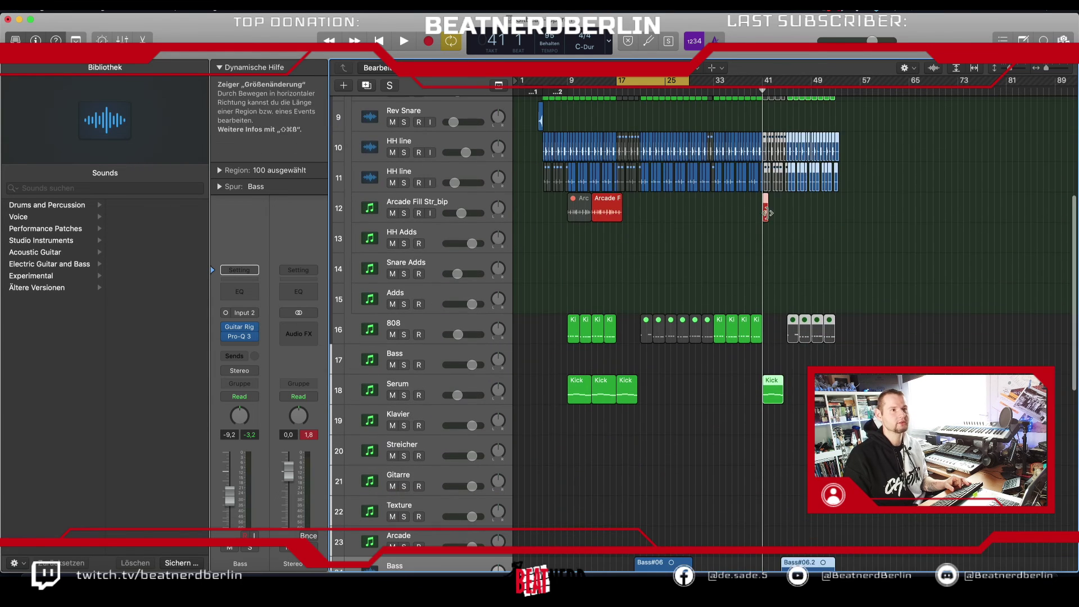
left_click(776, 224)
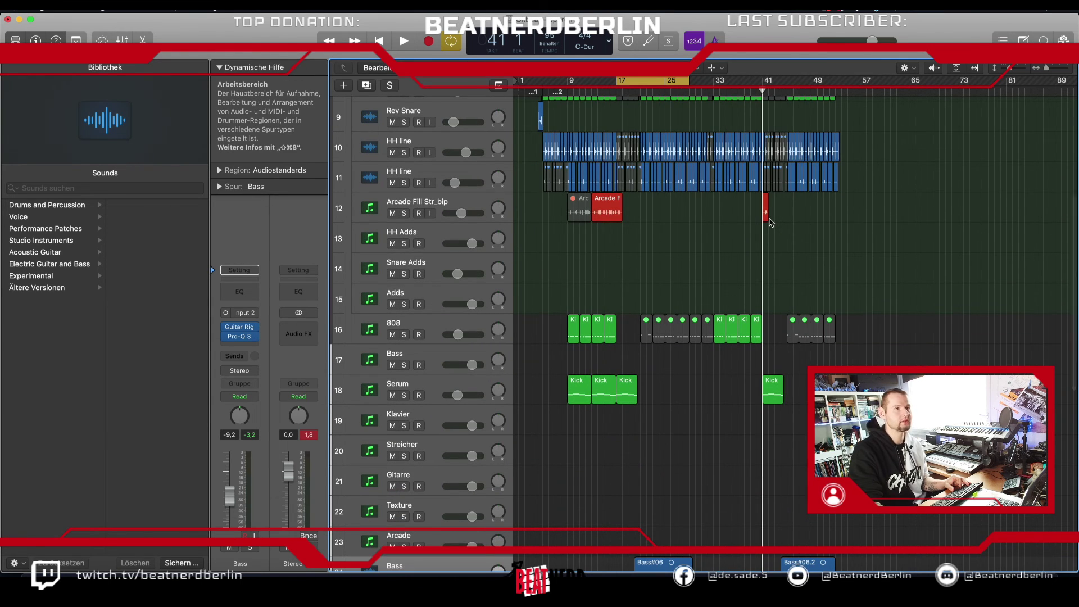
Step: Extend the start of the pasted Arcade Fill Str_bip region back to bar 37 and play from bar 39 with cycling off
key("super+Right")
key("super+Right")
key("super+Right")
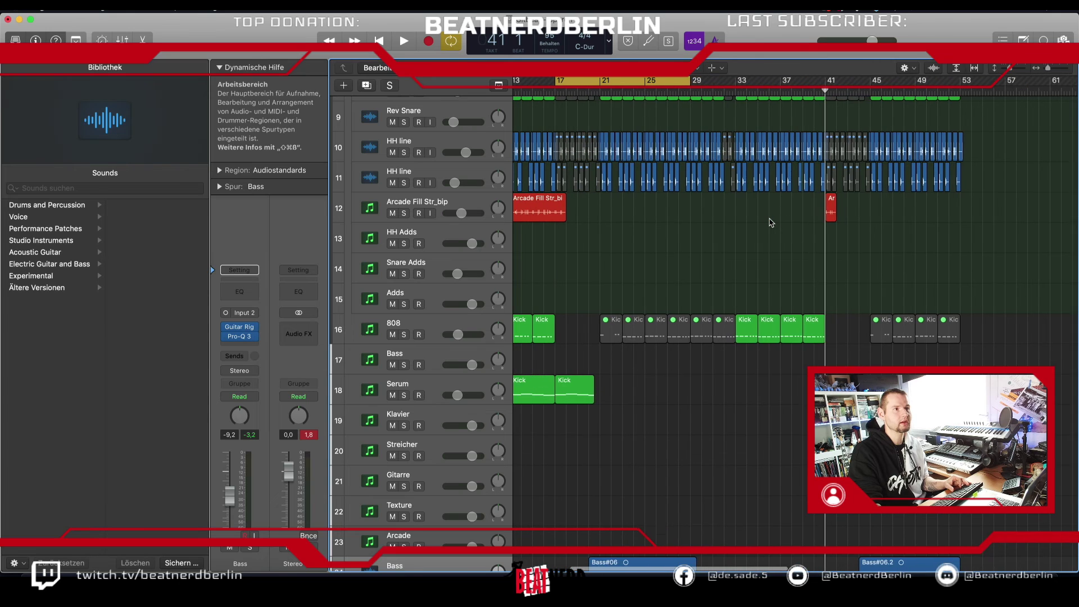
scroll(771, 223, "left", 3)
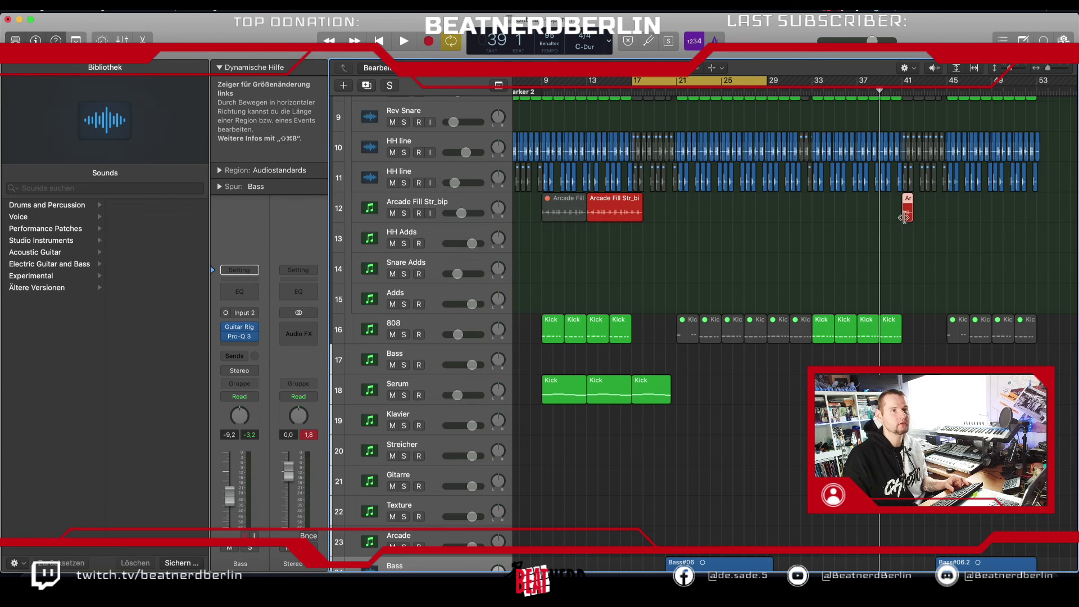
left_click_drag(902, 218, 859, 220)
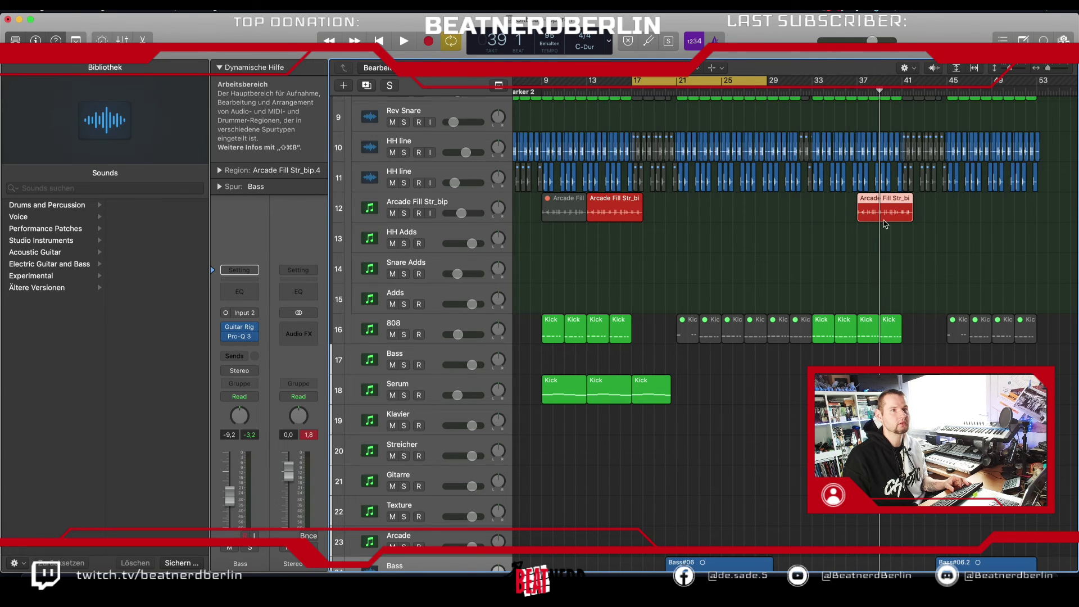
key("c")
key("space")
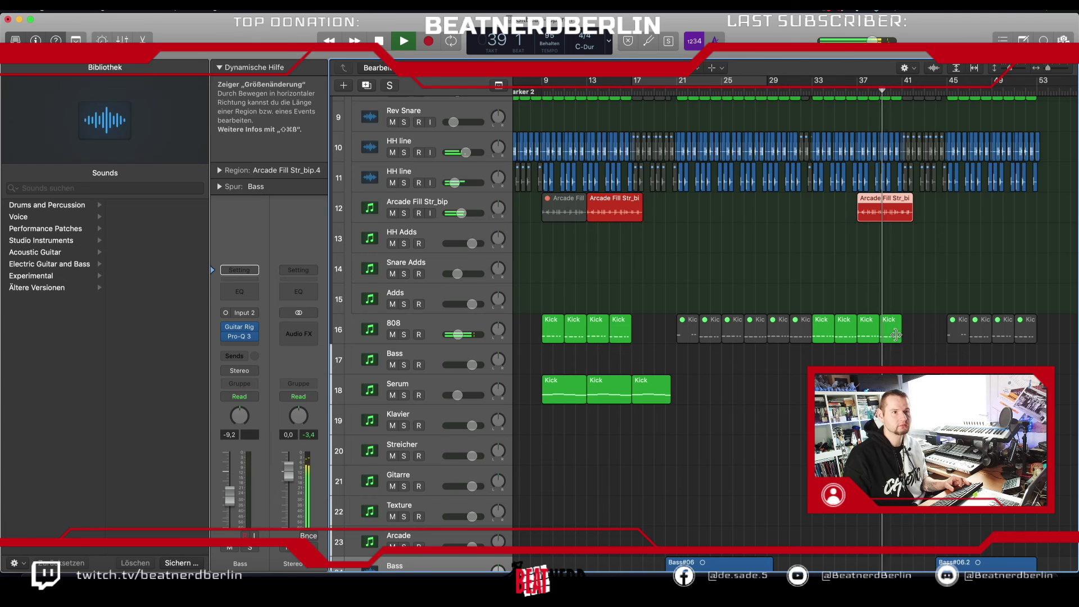
Step: Copy the three Git 1 regions at bar 41 to the end of the second hook
scroll(896, 335, "down", 5)
scroll(898, 346, "down", 6)
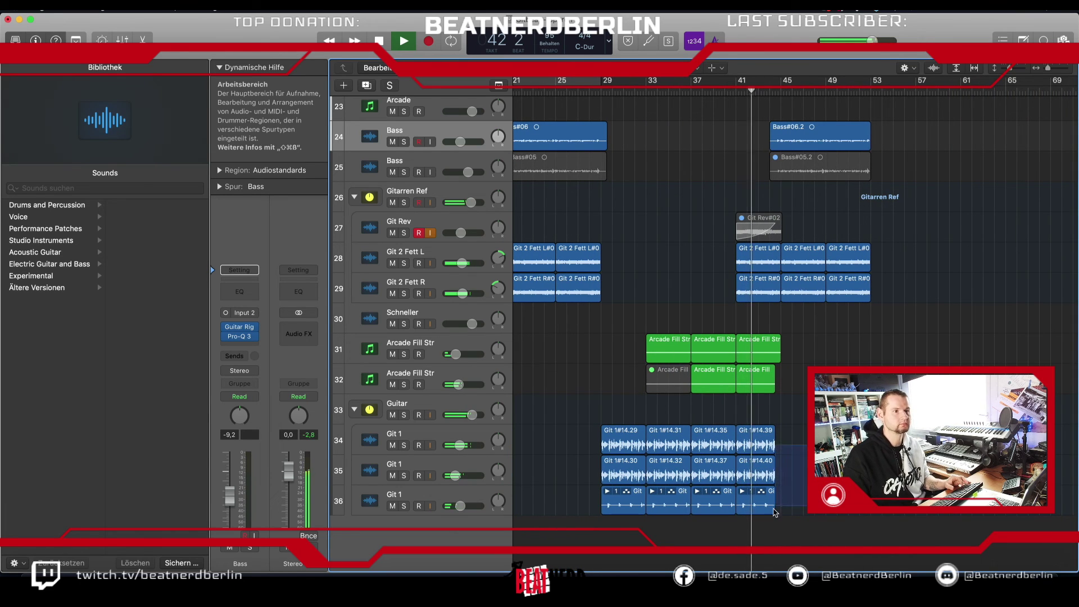
left_click(751, 452)
mouse_move(750, 446)
left_mouse_down()
mouse_move(804, 456)
mouse_move(751, 453)
left_mouse_up()
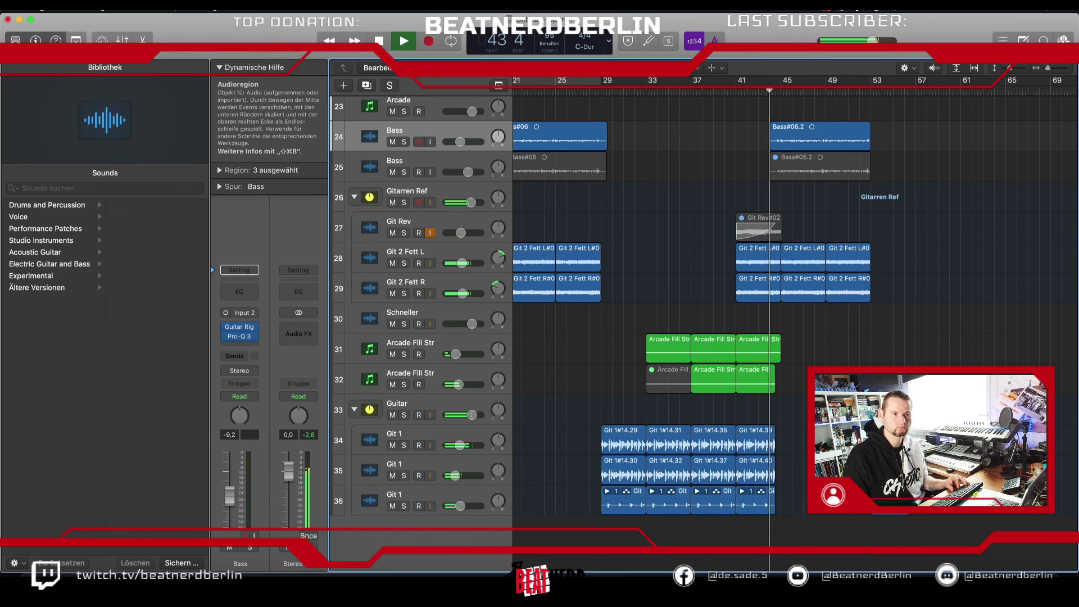
Step: Copy the first two Kick regions on the Serum track from bar 9 to bar 33
scroll(703, 315, "up", 3)
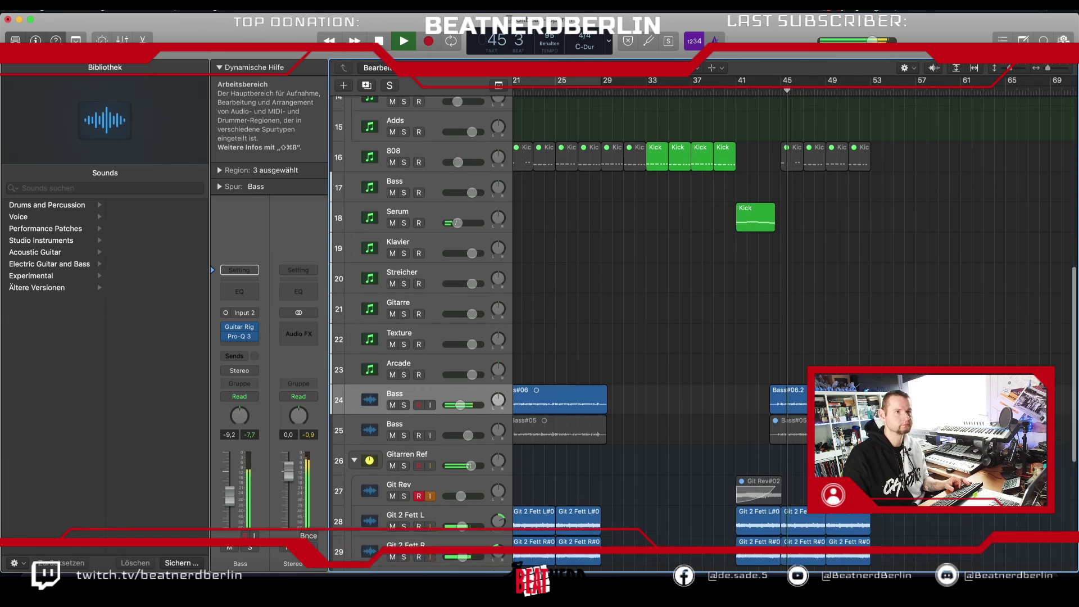
scroll(618, 309, "up", 5)
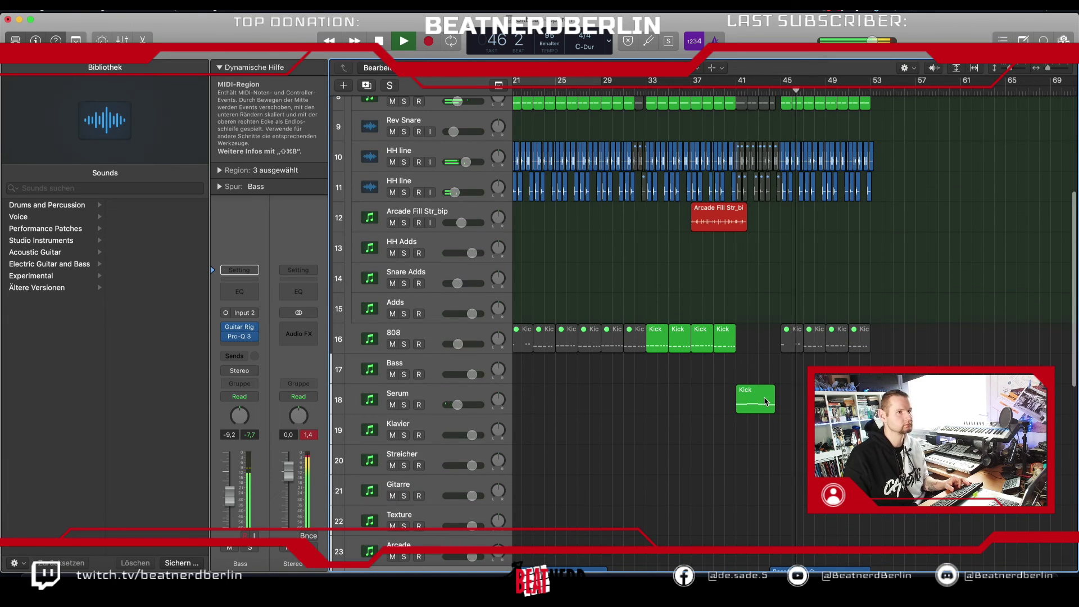
scroll(766, 402, "up", 1)
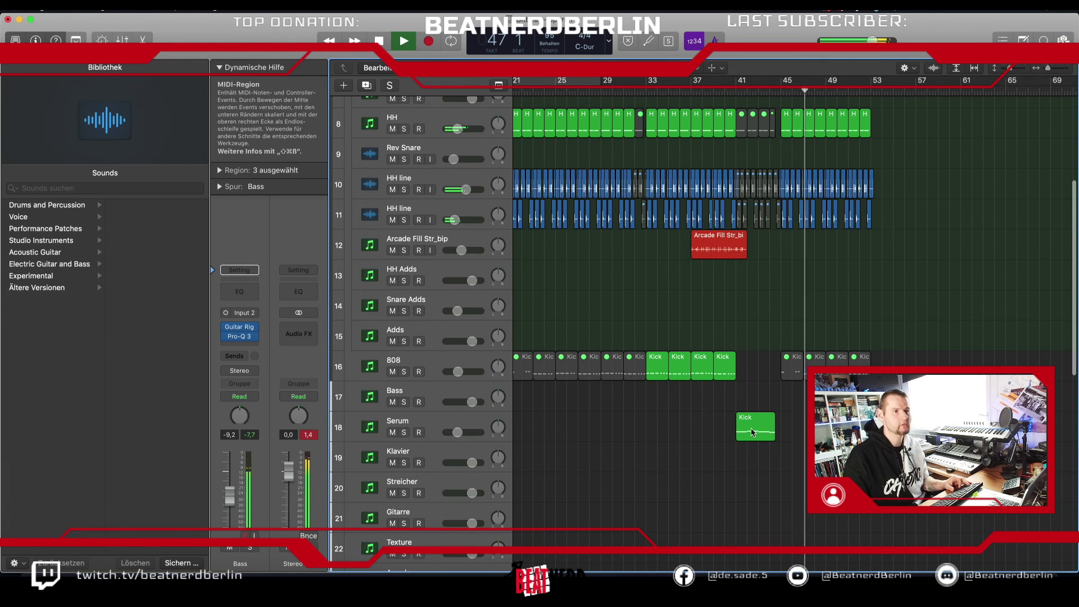
scroll(754, 433, "left", 8)
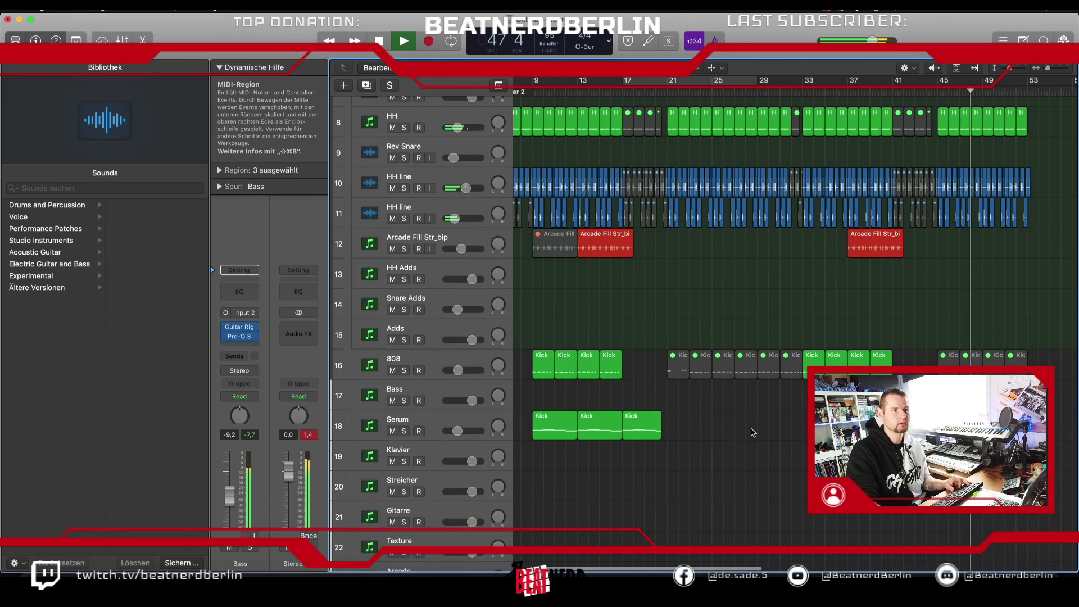
left_click_drag(582, 451, 805, 403)
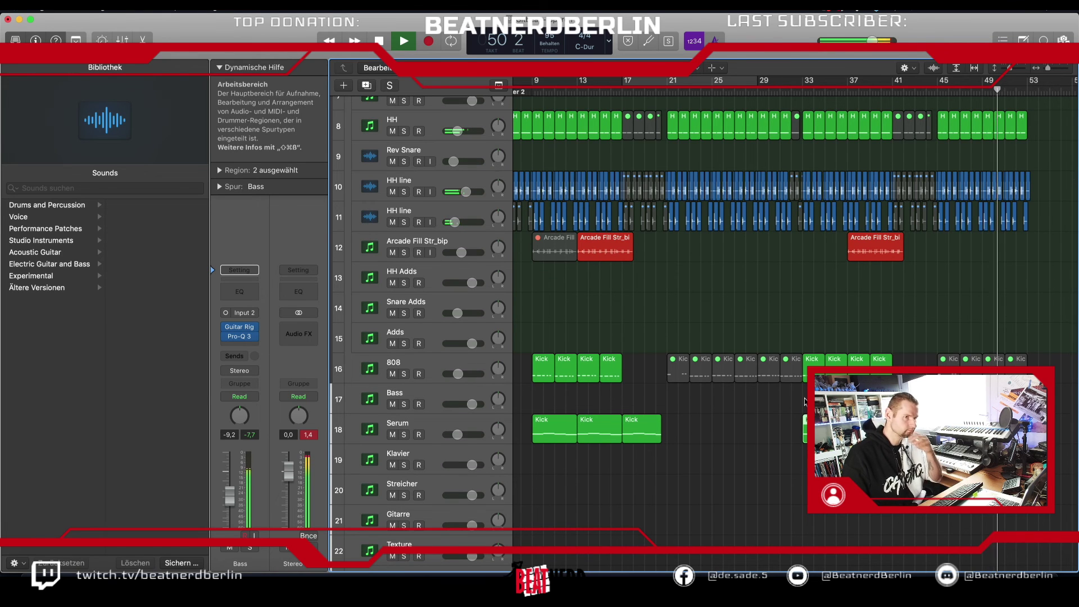
Step: Stop playback, switch the transport display to Beats & Zeit (Groß), and place the playhead at bar 57
scroll(805, 402, "down", 2)
scroll(805, 402, "down", 1)
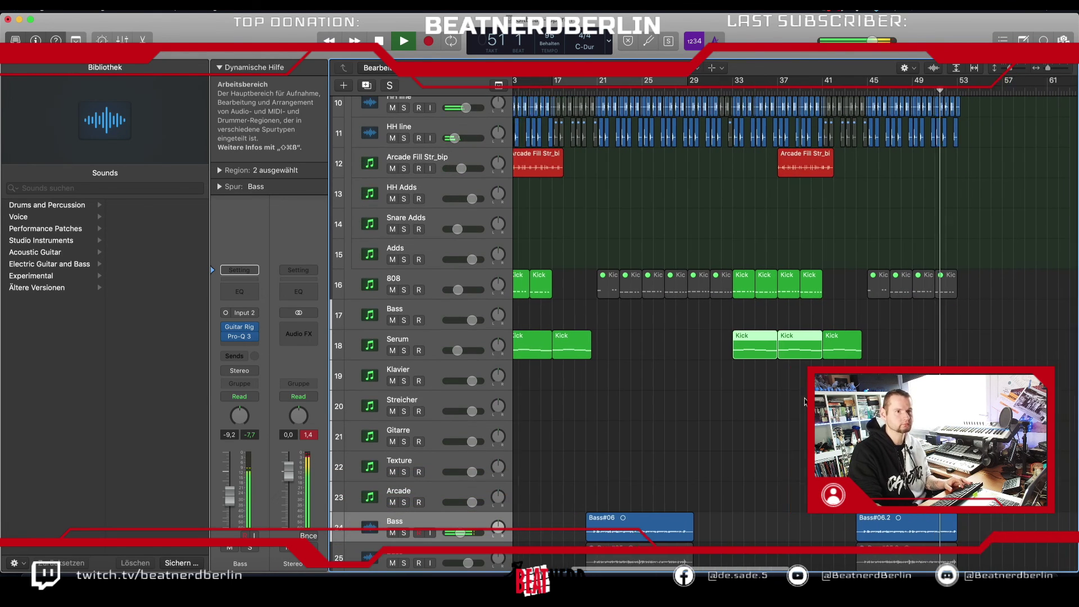
scroll(805, 402, "right", 5)
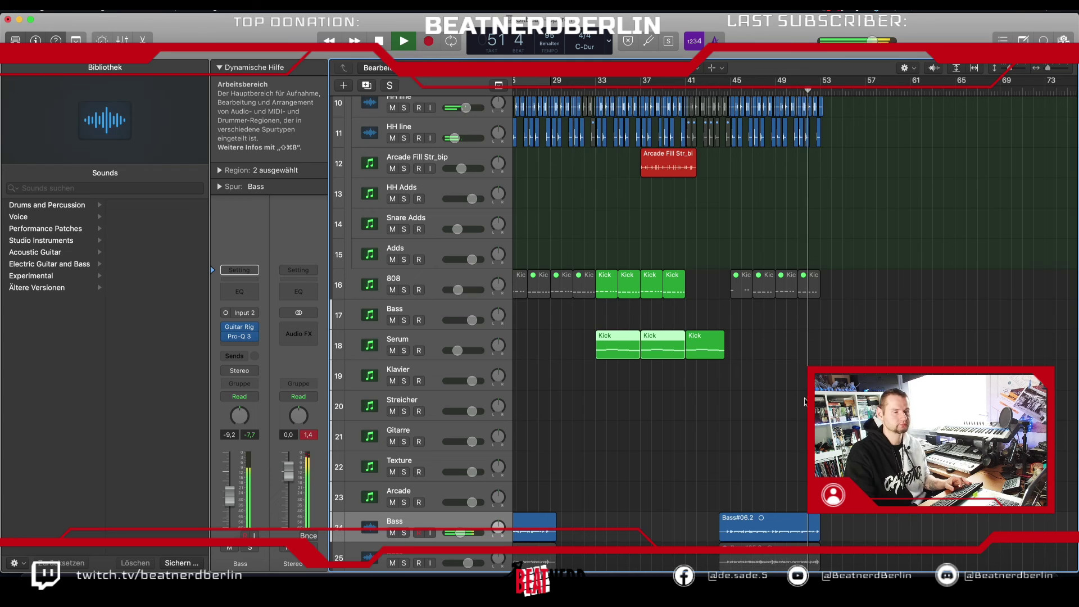
scroll(805, 402, "down", 10)
scroll(805, 402, "up", 2)
scroll(805, 402, "down", 2)
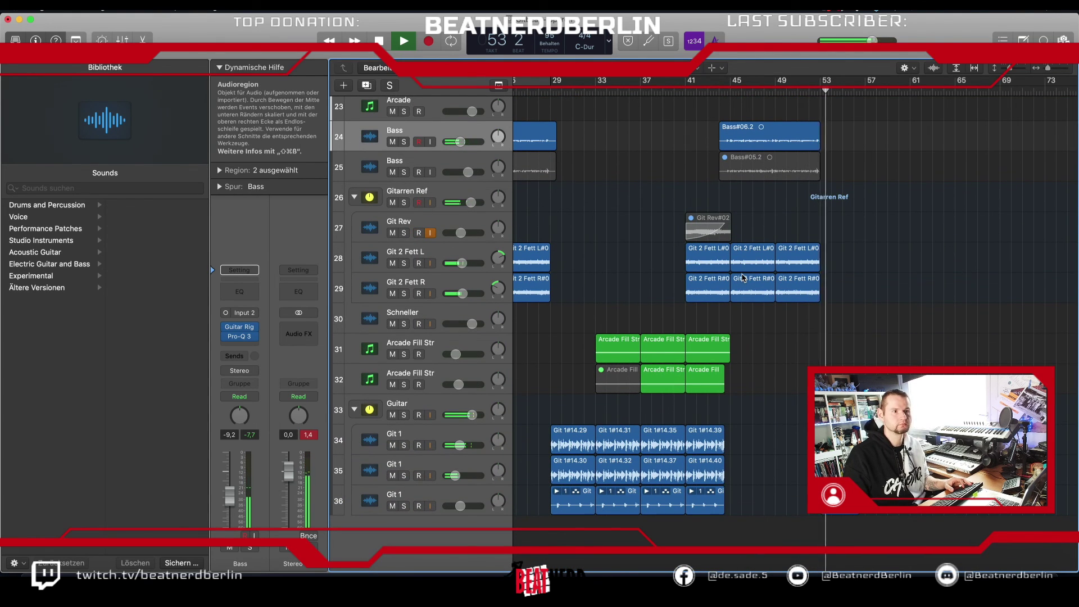
key("space")
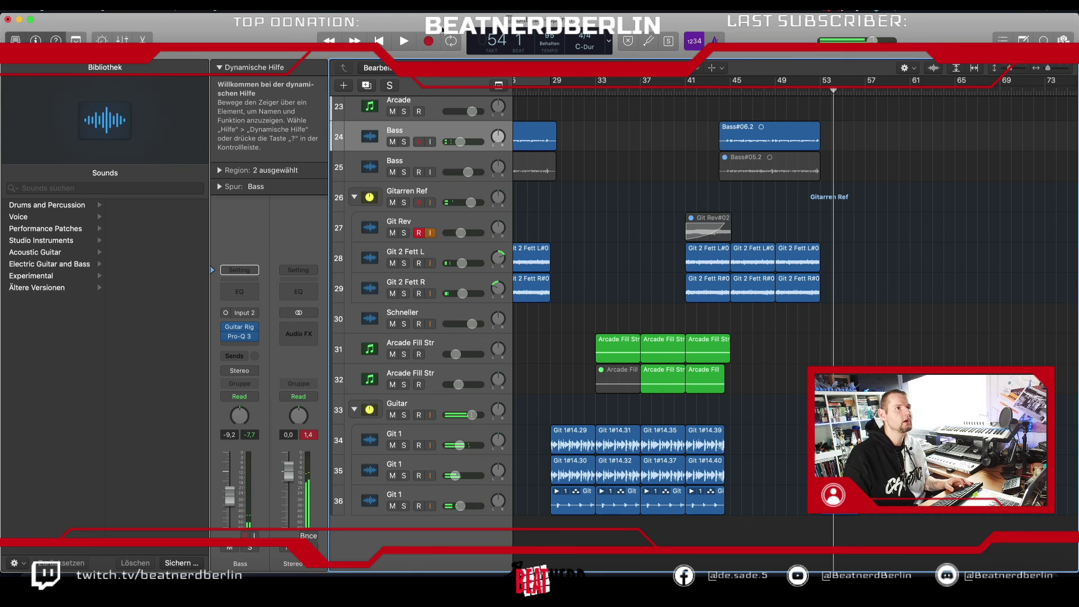
left_click(608, 41)
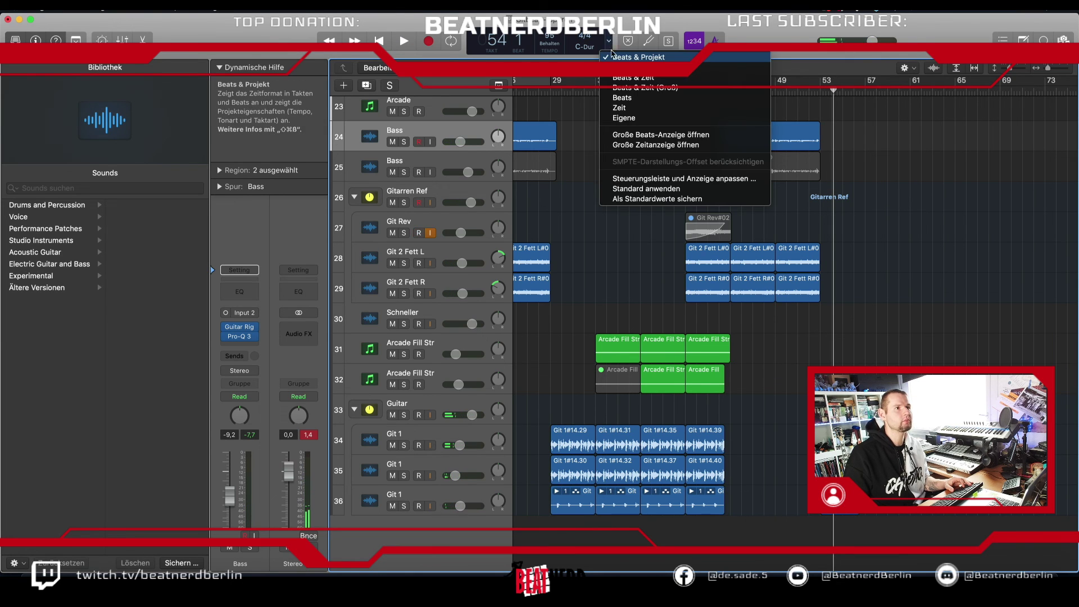
left_click(621, 89)
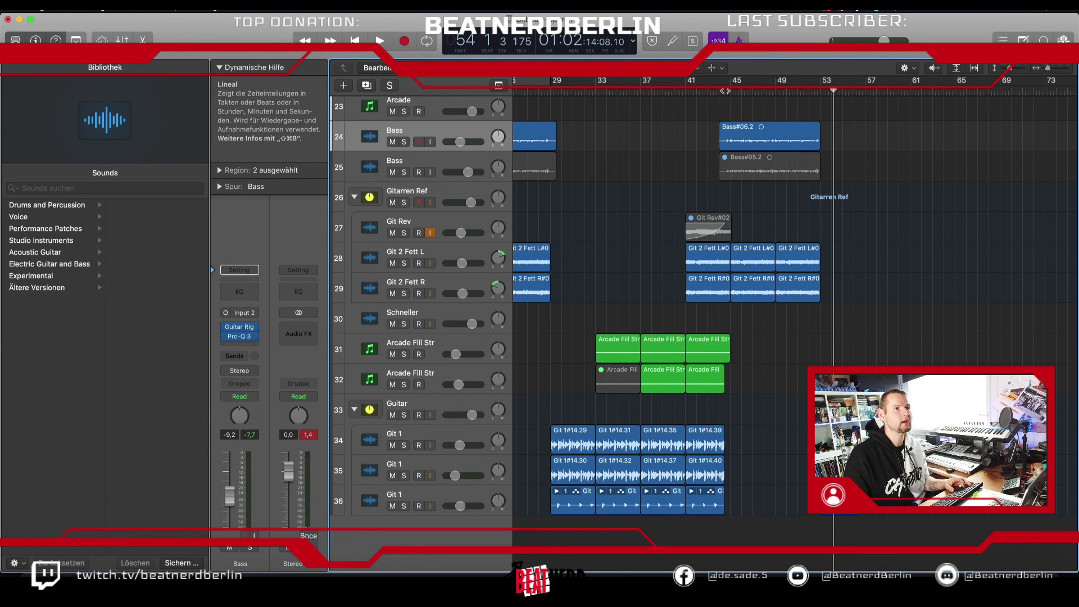
left_click(821, 91)
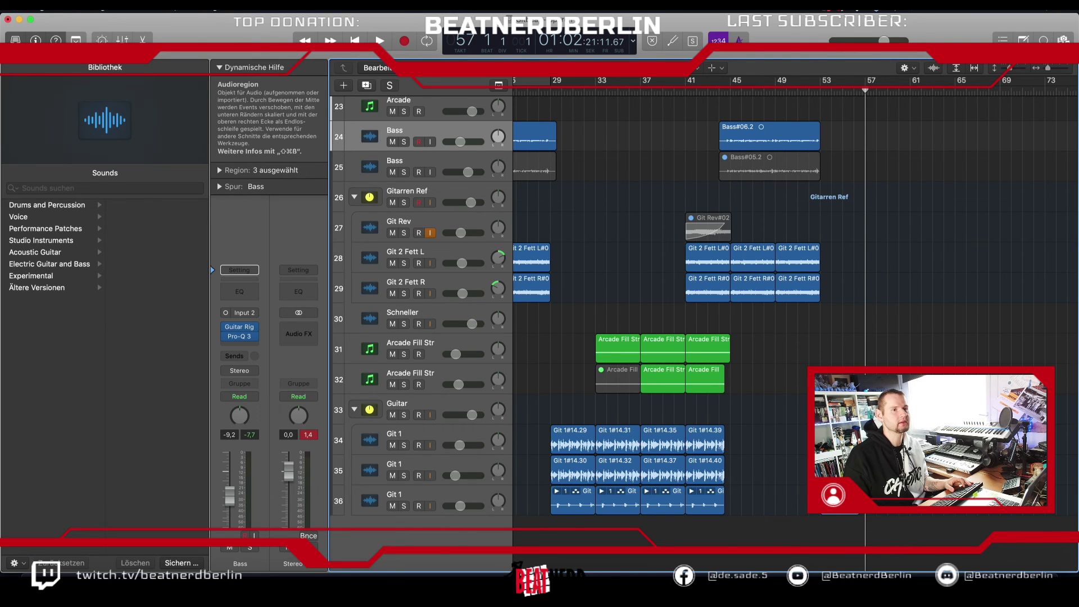
Step: Set the cycle range from bar 45 to bar 53 and copy that section across all tracks
scroll(800, 309, "up", 3)
scroll(800, 309, "up", 5)
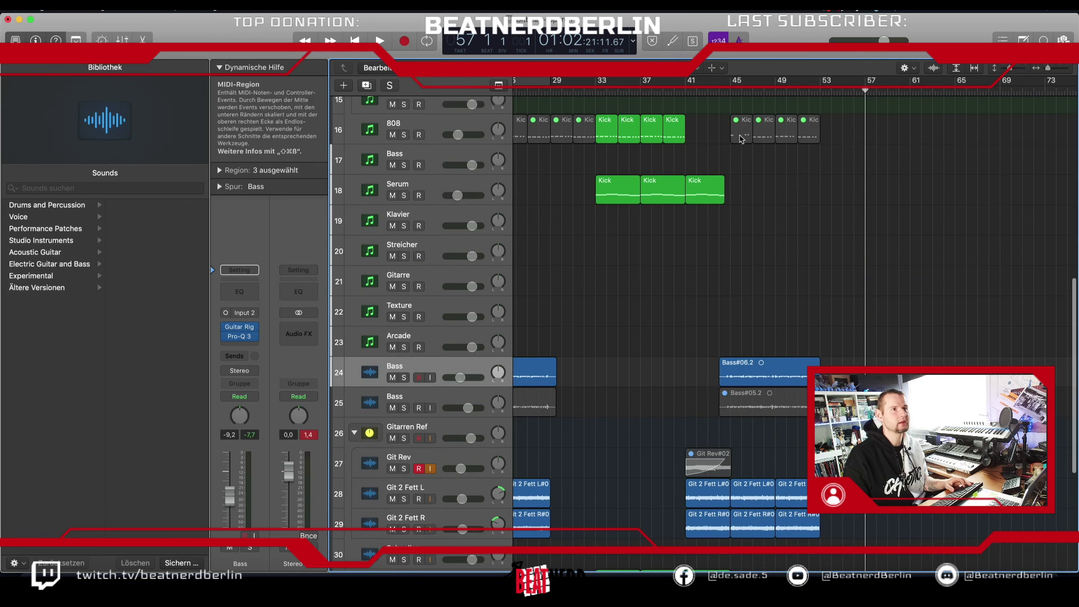
left_click_drag(734, 84, 818, 96)
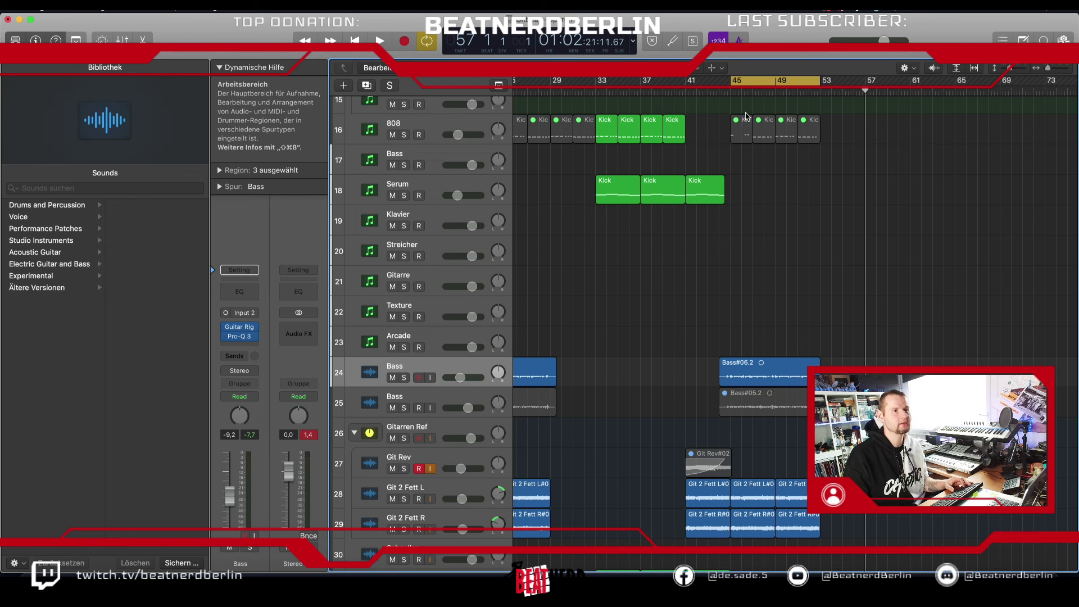
right_click(748, 88)
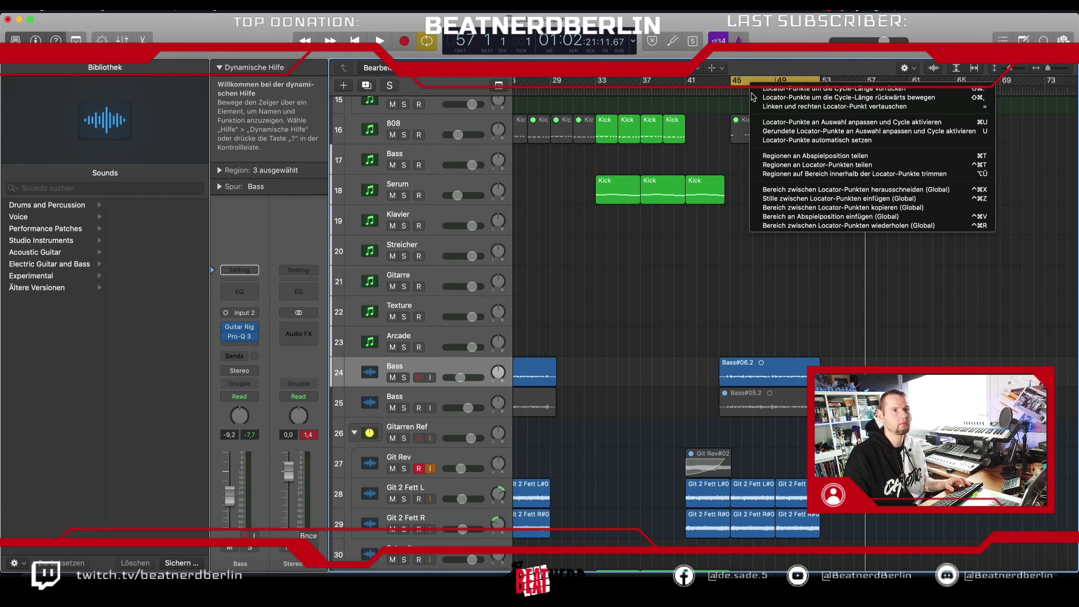
left_click(807, 208)
Step: Move the playhead to bar 53 and duplicate the bar 45 to 53 section there across all tracks
scroll(857, 318, "up", 10)
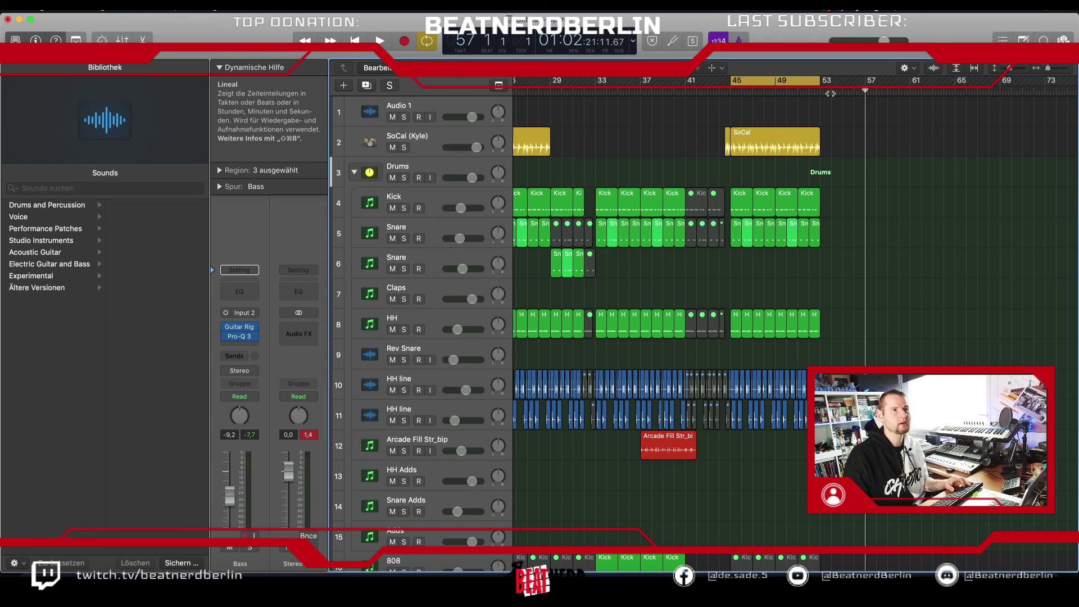
scroll(858, 318, "down", 12)
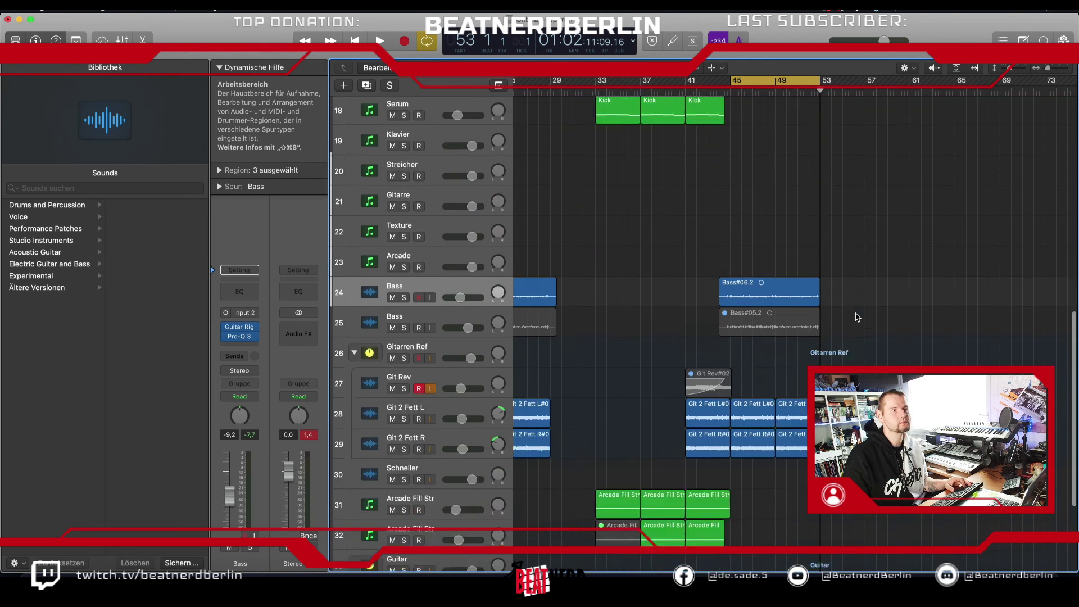
scroll(857, 318, "down", 3)
scroll(858, 319, "up", 8)
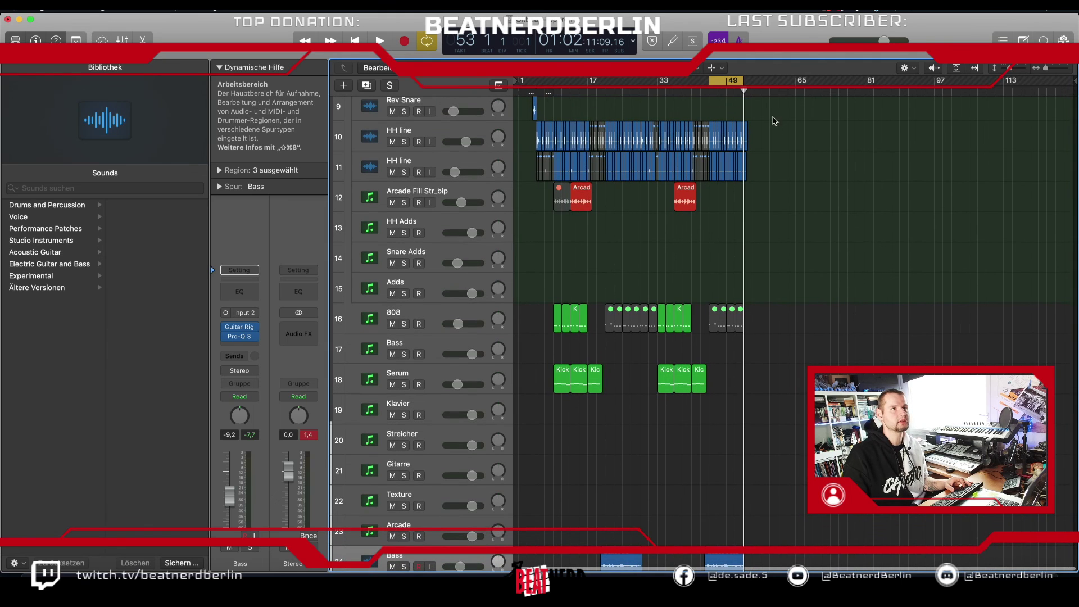
right_click(744, 92)
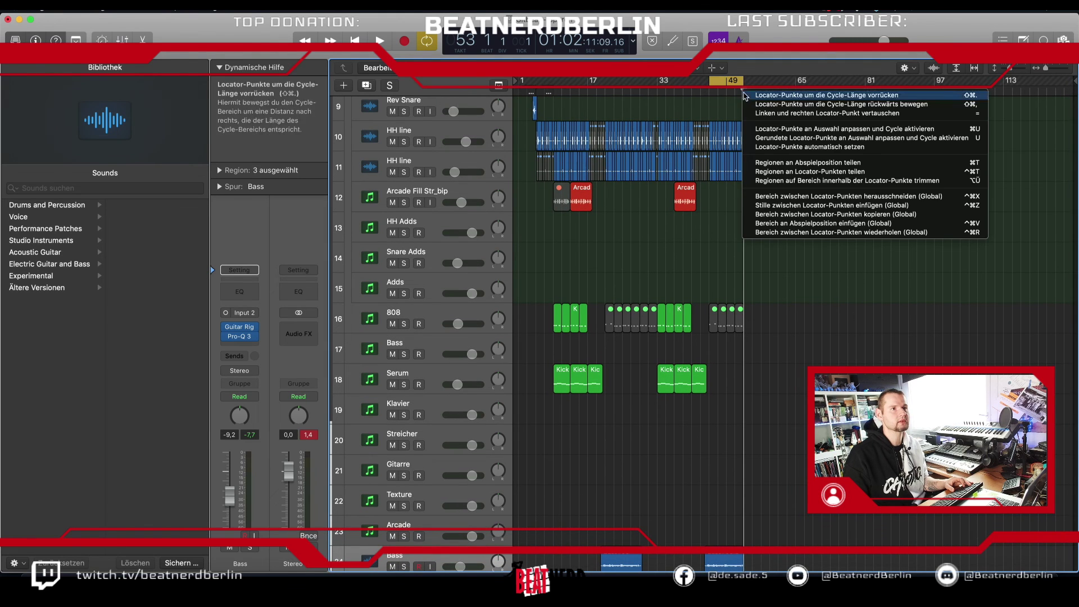
left_click(823, 231)
Step: Deselect the duplicated regions and move the three trailing Git 1 regions to bar 61
scroll(820, 312, "down", 8)
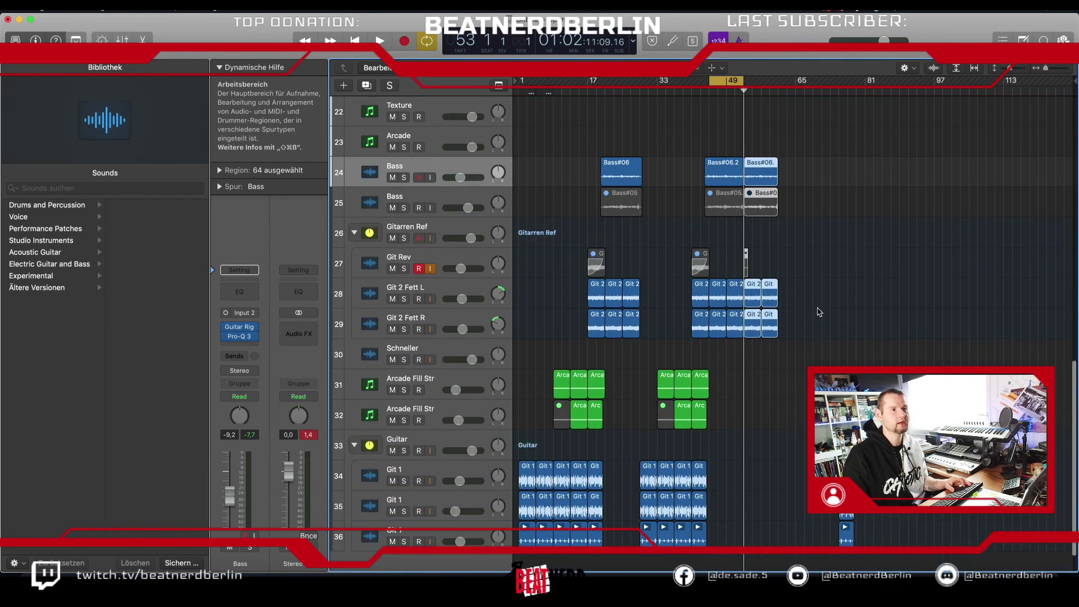
key("super+Right")
key("super+Right")
key("super+Right")
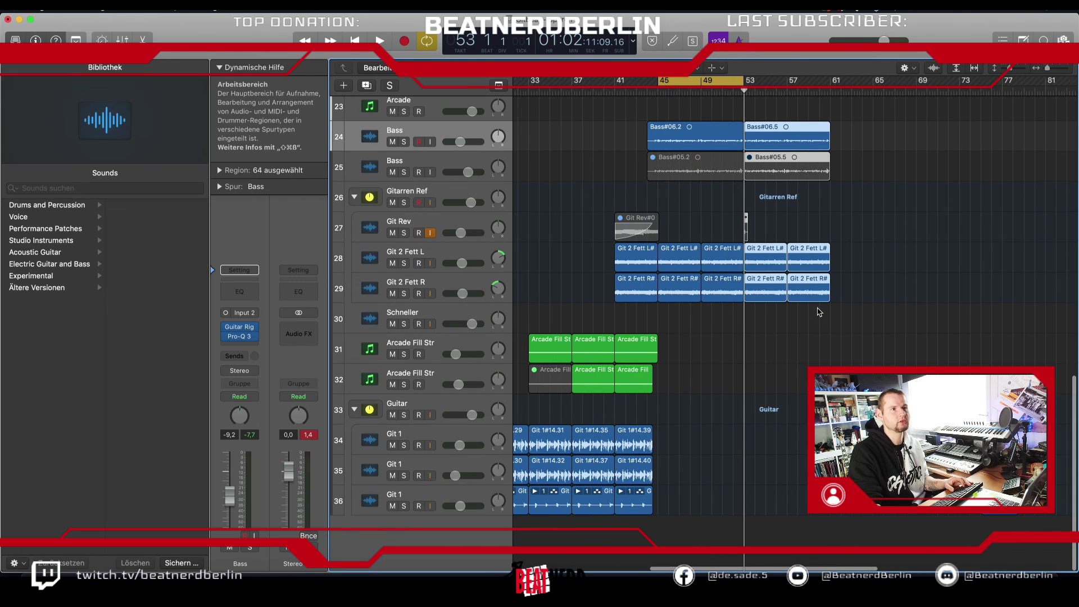
left_click(859, 342)
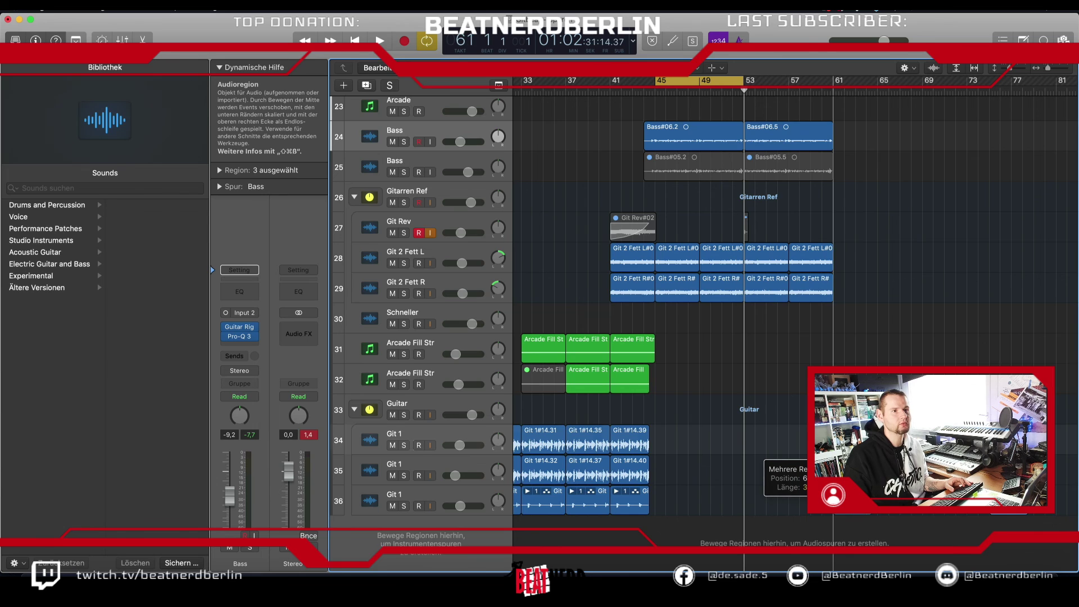
Step: Turn cycling off and copy the two Kick and four Snare regions from bars 9 to 13 to bar 61
scroll(777, 225, "up", 2)
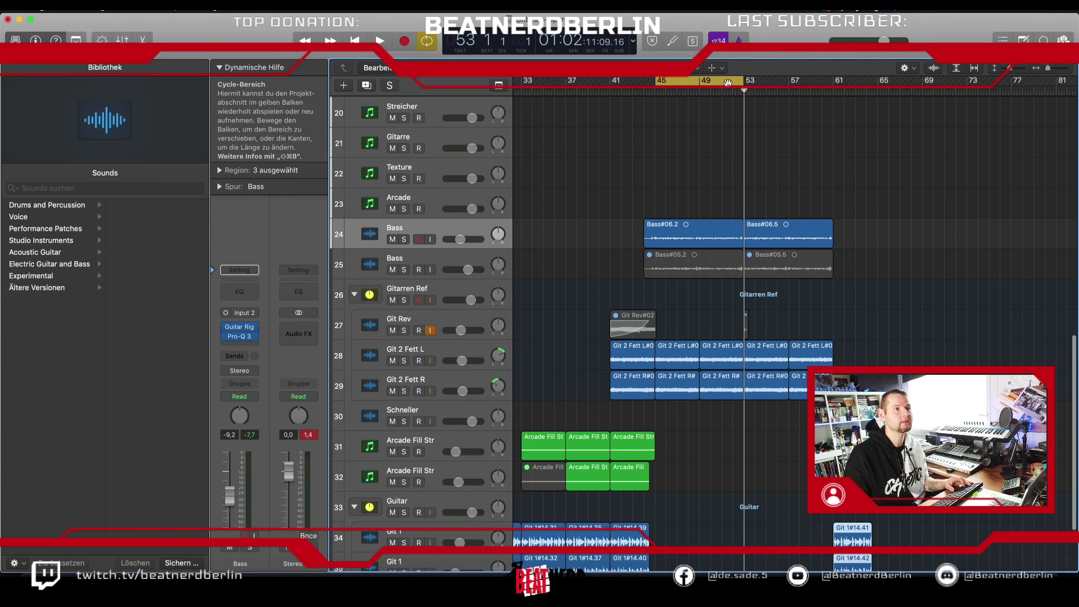
scroll(780, 437, "up", 3)
scroll(779, 436, "up", 10)
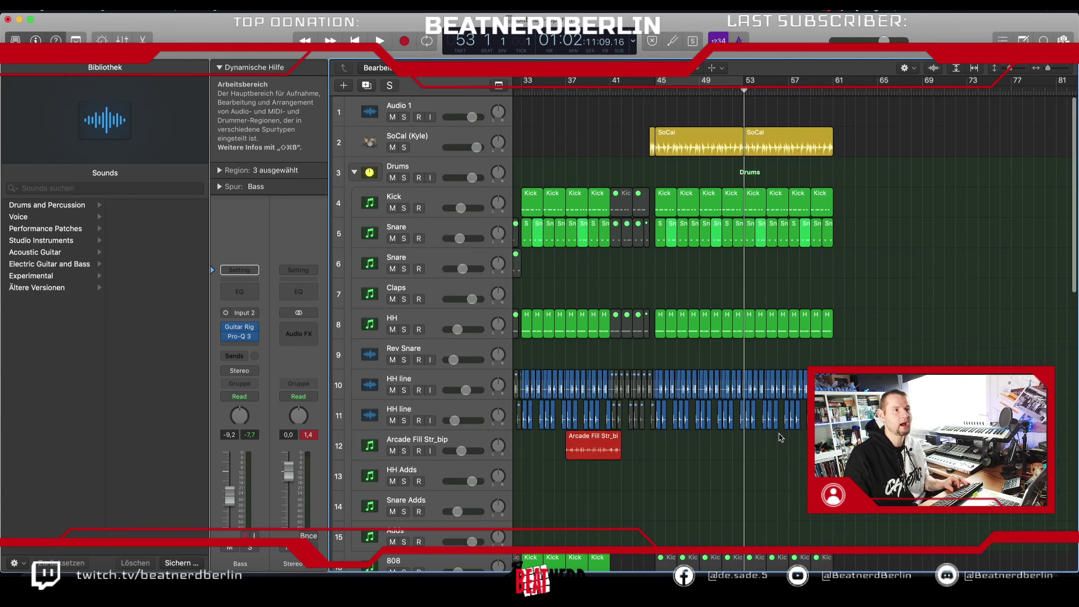
scroll(775, 264, "down", 6)
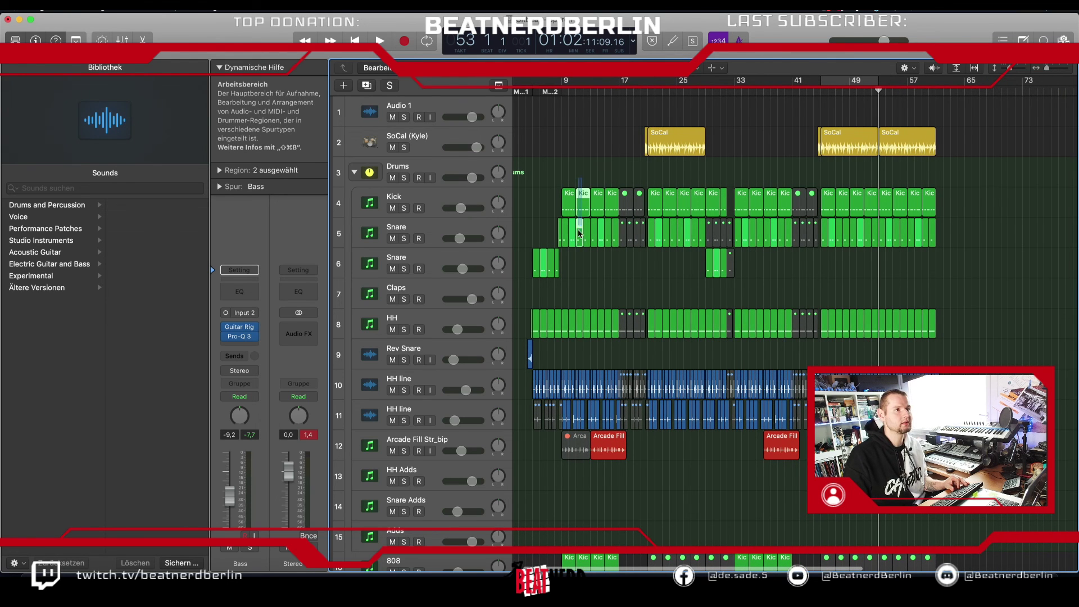
left_click_drag(580, 233, 566, 258)
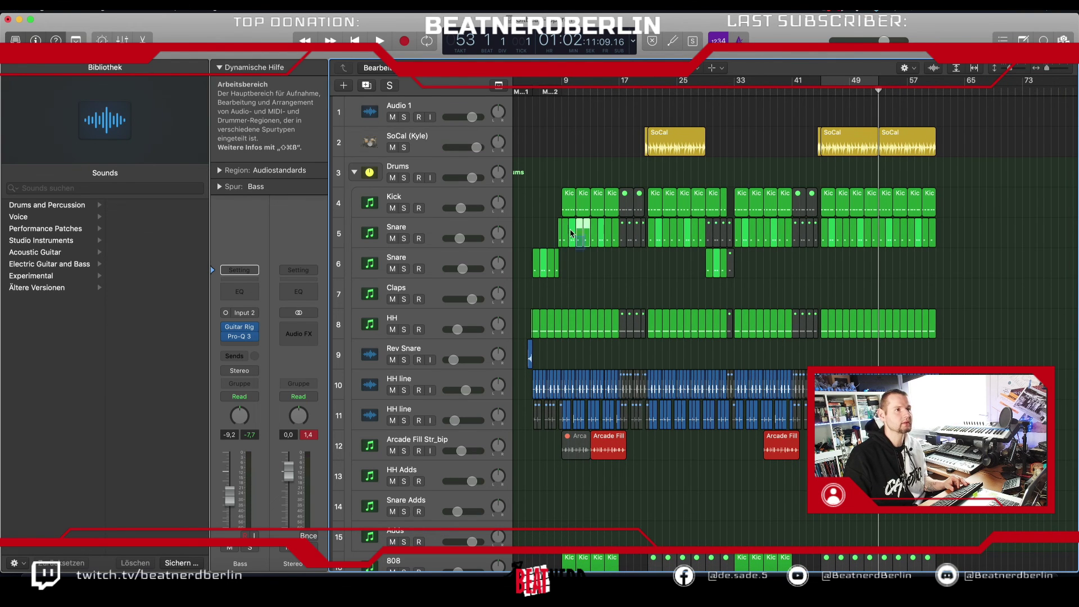
left_click_drag(566, 212, 991, 212)
Step: Play from about bar 59 and check how the extended hook leads into the closing section across the tracks
left_click(925, 97)
key("space")
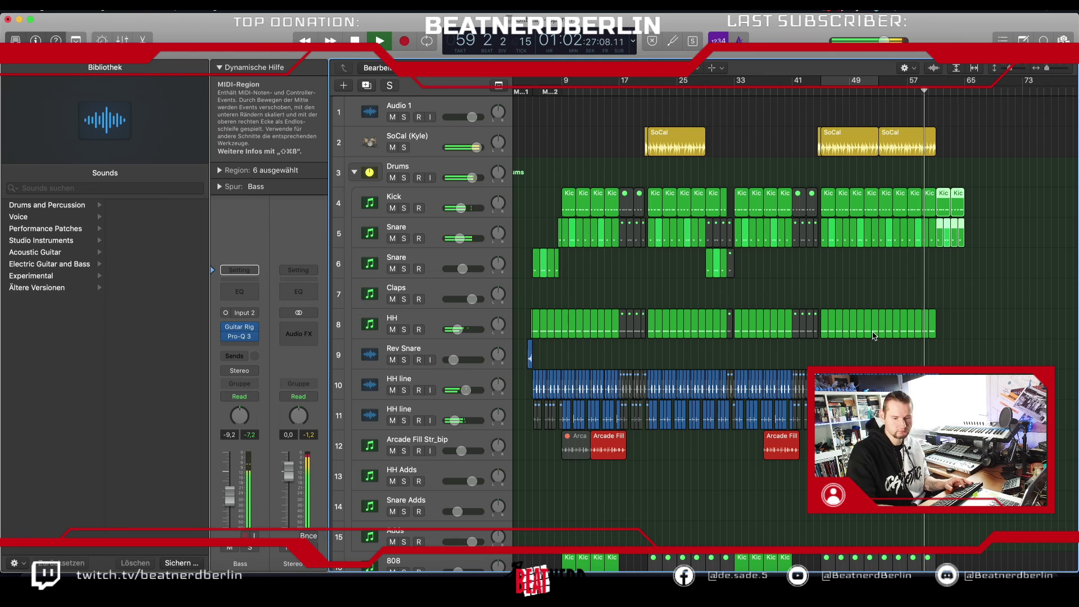
key("super+Right")
key("super+Right")
key("super+Right")
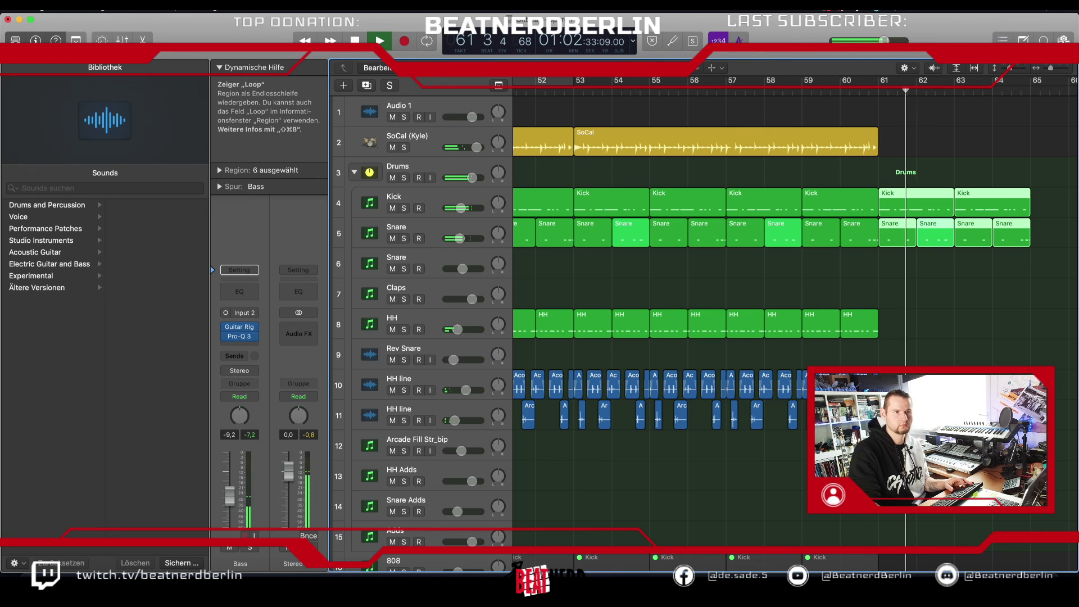
scroll(789, 412, "right", 5)
scroll(789, 412, "down", 15)
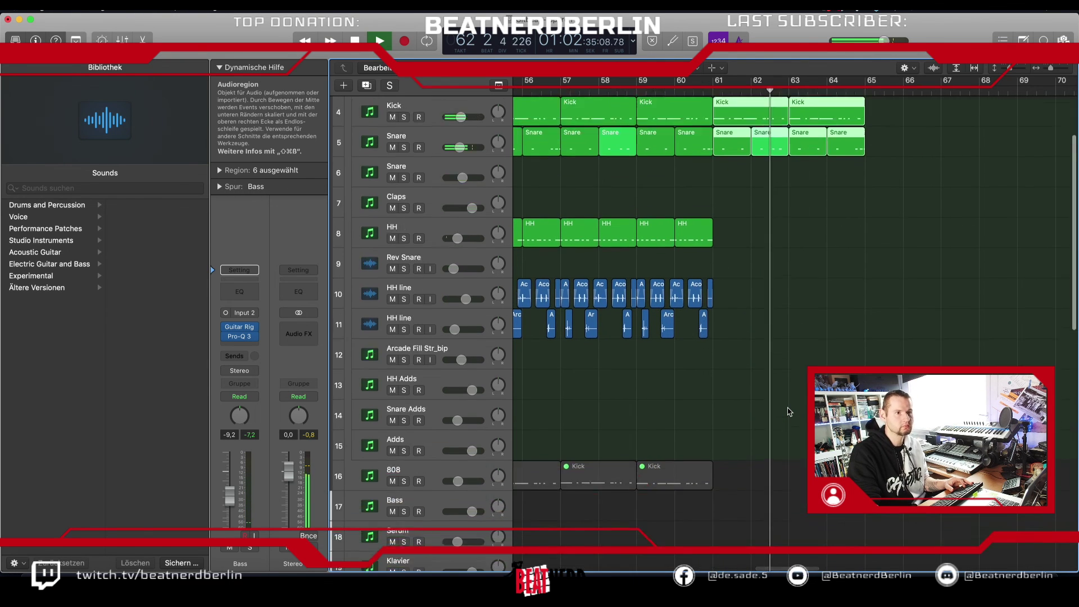
scroll(789, 412, "down", 5)
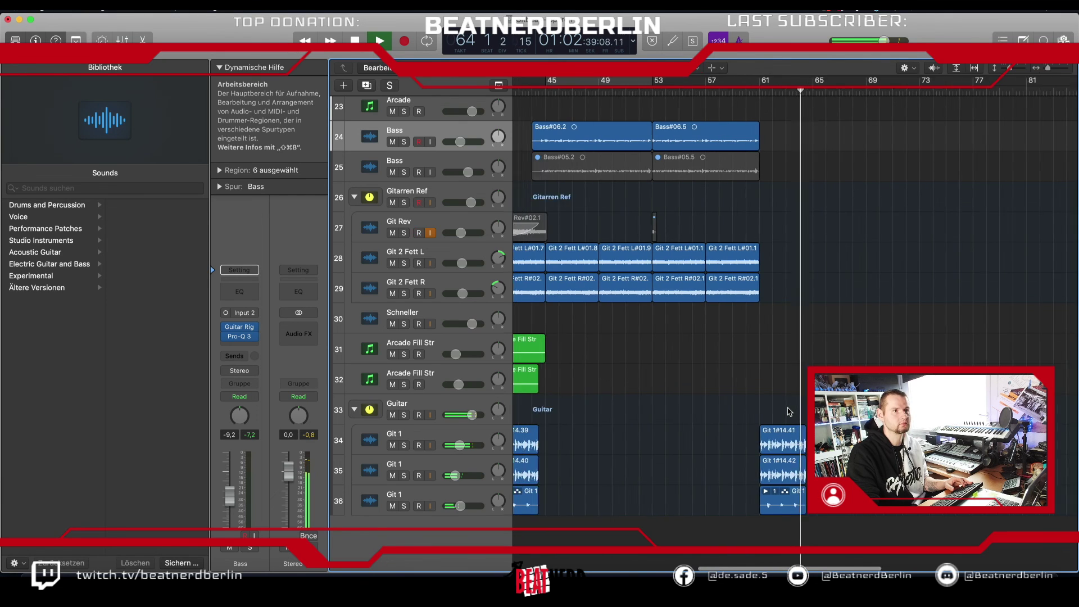
scroll(789, 412, "left", 12)
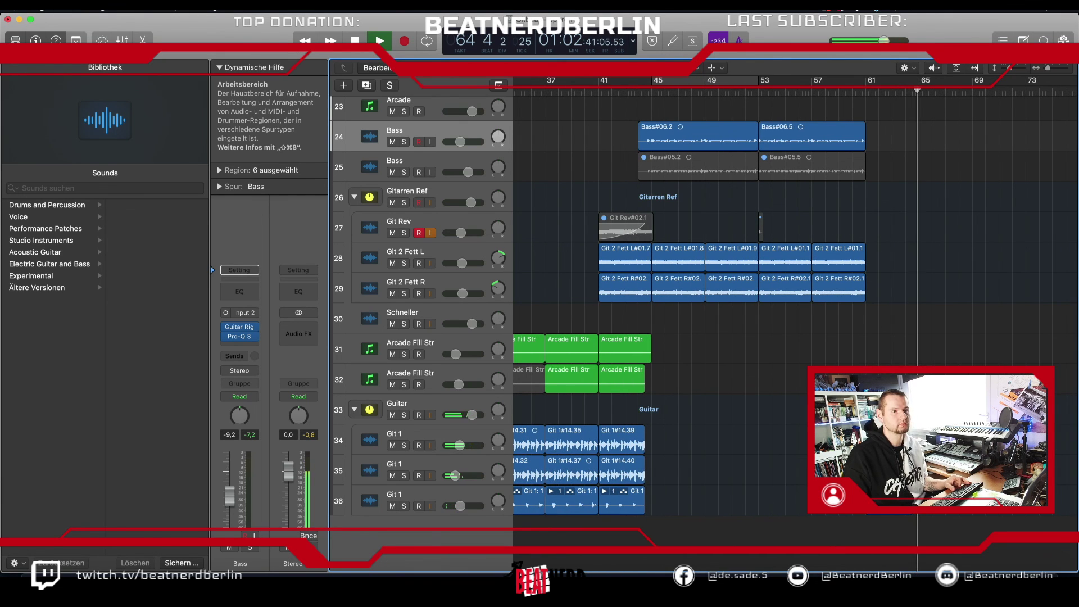
Step: Stop playback, extend the Git 1 part at bar 61 to bar 65, and copy track 31's Arcade Fill Str region from bar 41 to bar 61
key("space")
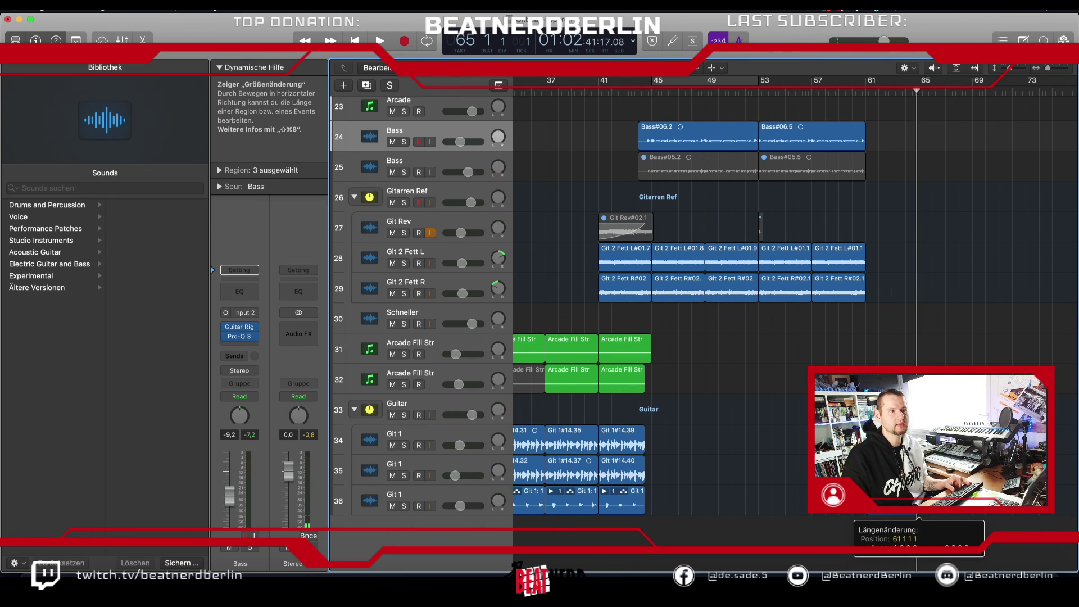
left_click_drag(618, 350, 882, 349)
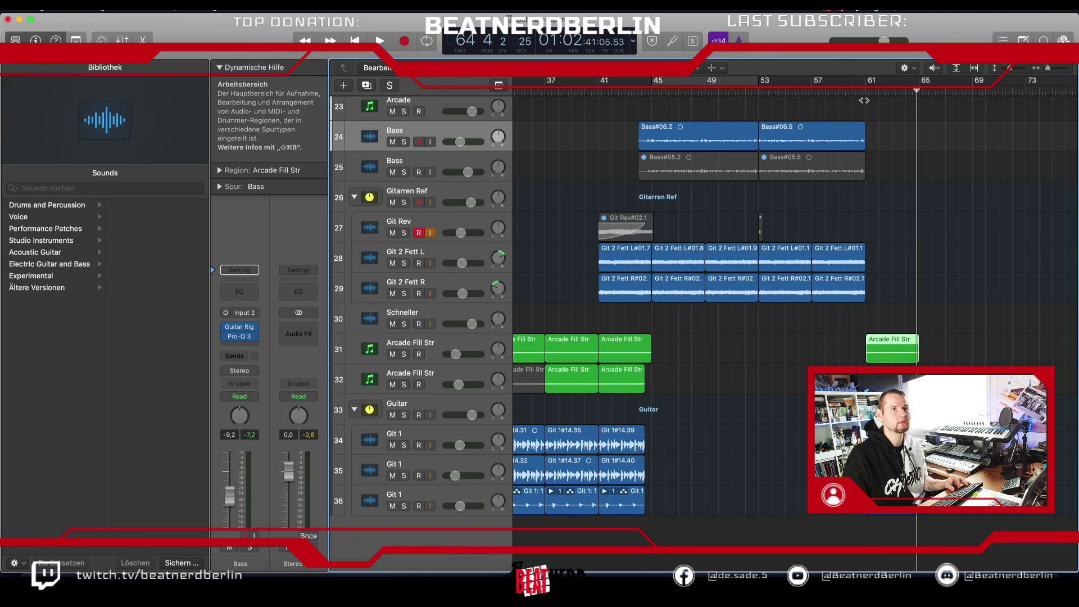
Step: Audition the closing section with the added Arcade Fill Str region and save the project
key("space")
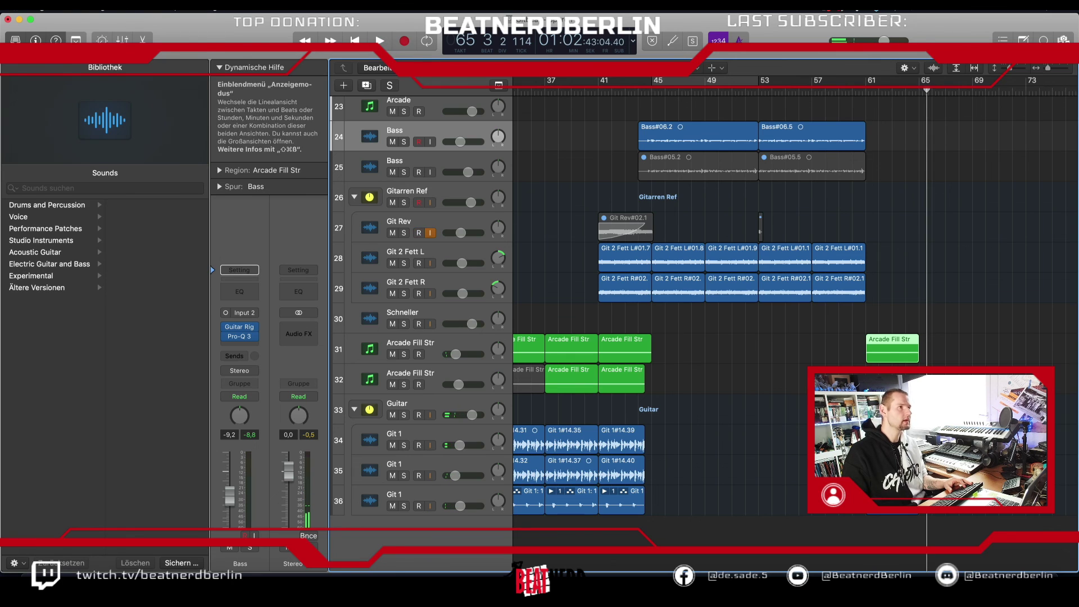
left_click(93, 5)
left_click(136, 91)
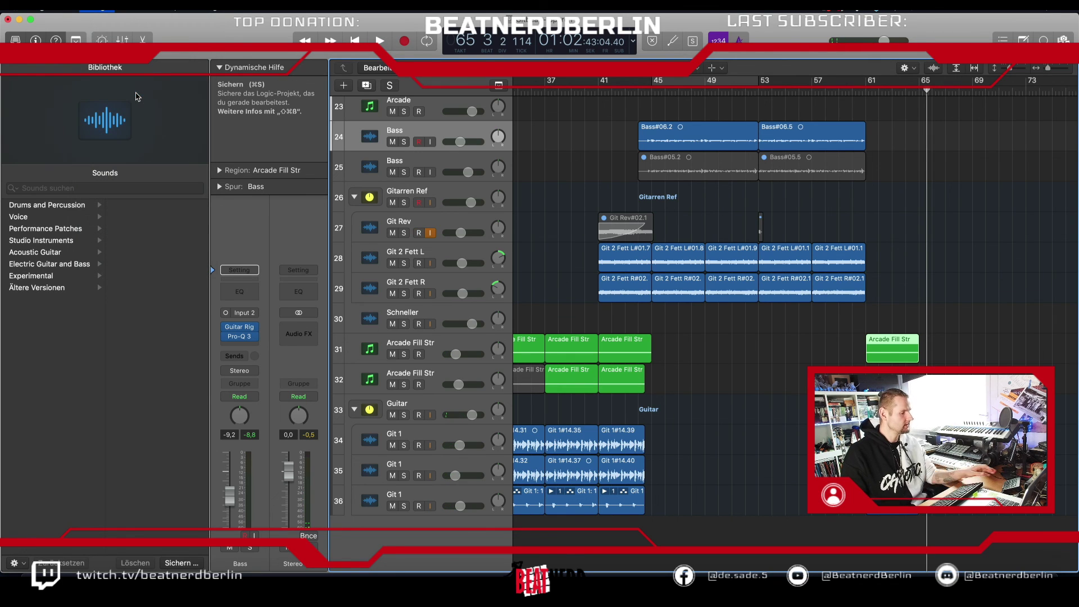